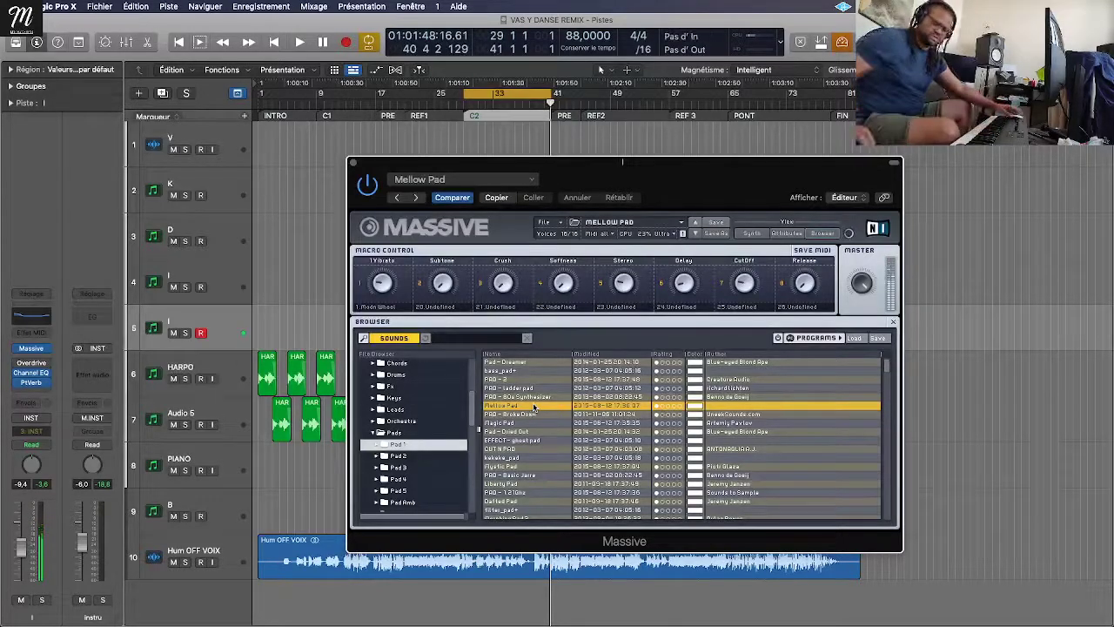
Step: Record a Mellow Pad MIDI part on instrument track 5 over the C2 section, from bar 29 to bar 39
key("v")
key("space")
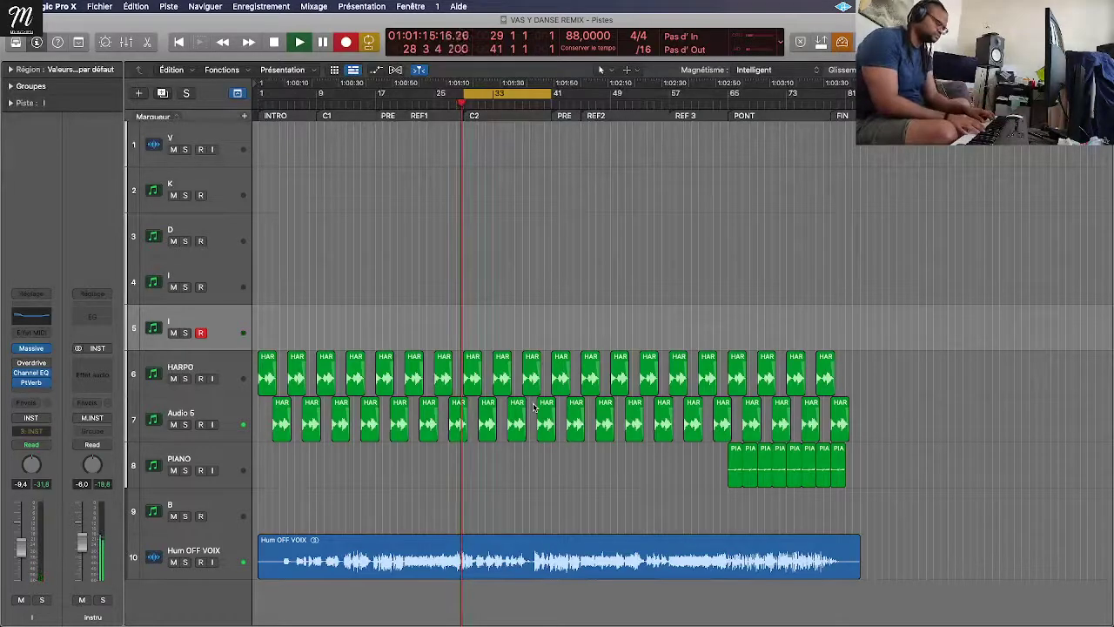
key("r")
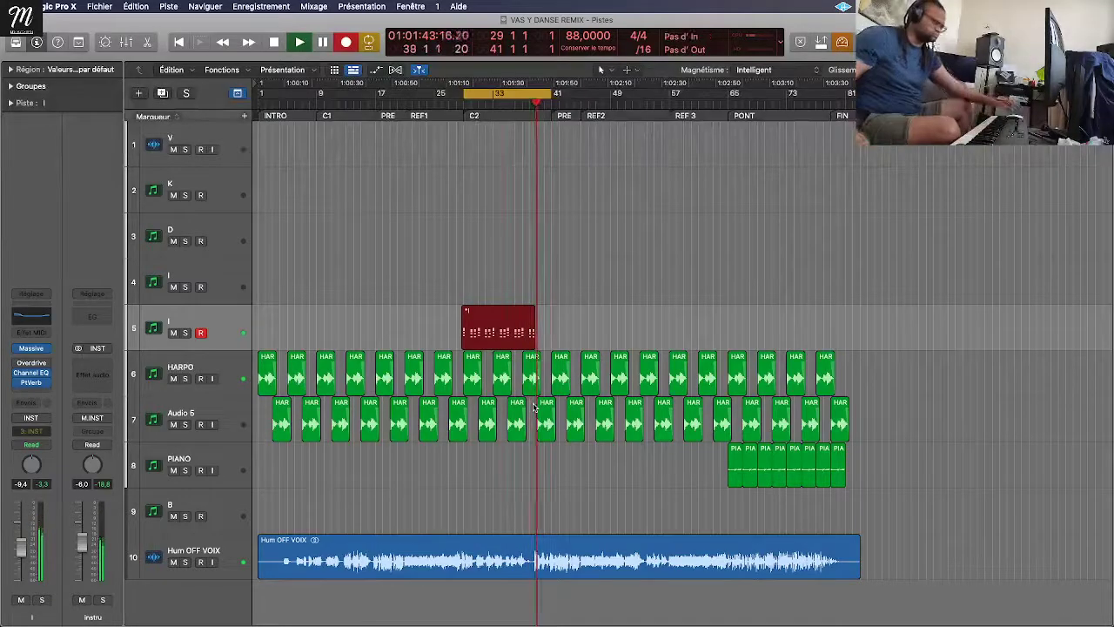
key("space")
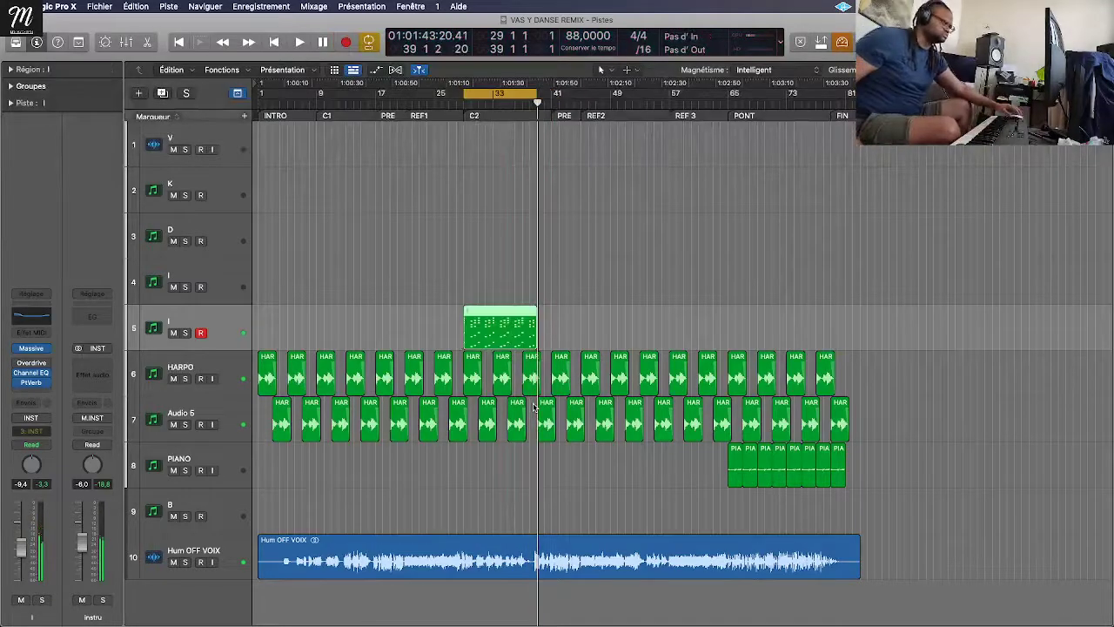
Step: Solo track 5, play its recorded region, and give all its notes a fixed velocity of 100 with the Vélocité corrigée transform
left_click(185, 333)
key("space")
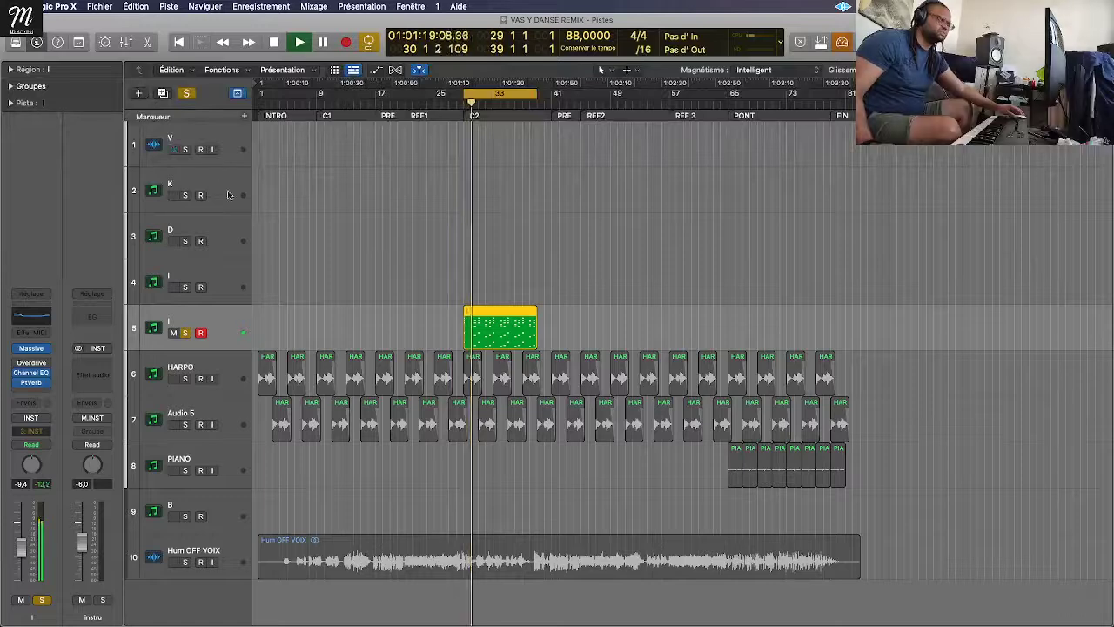
key("p")
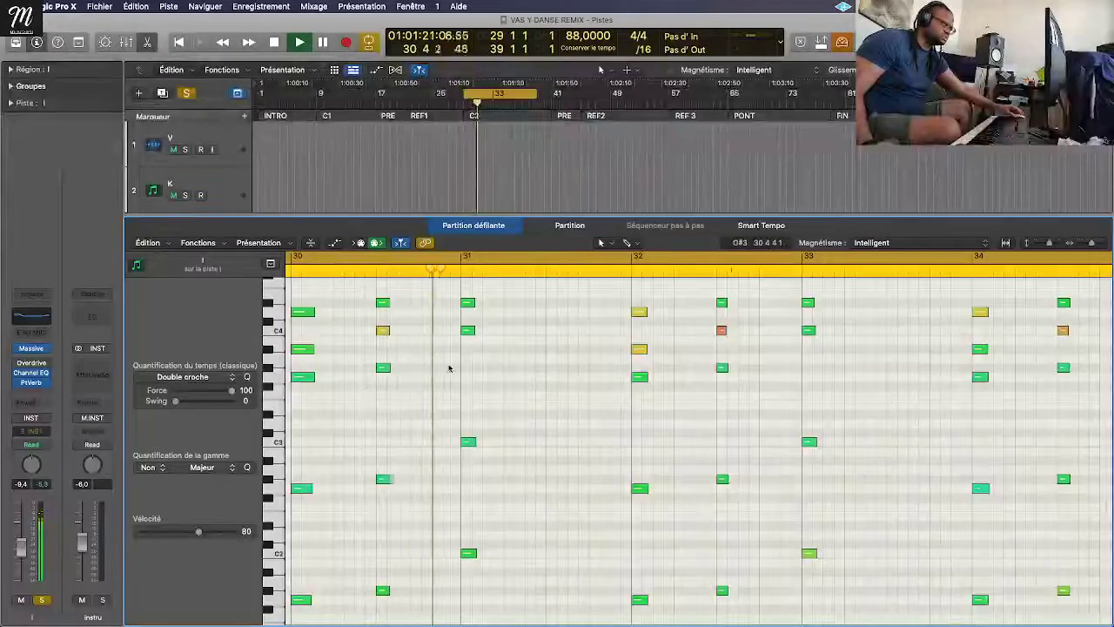
key("z")
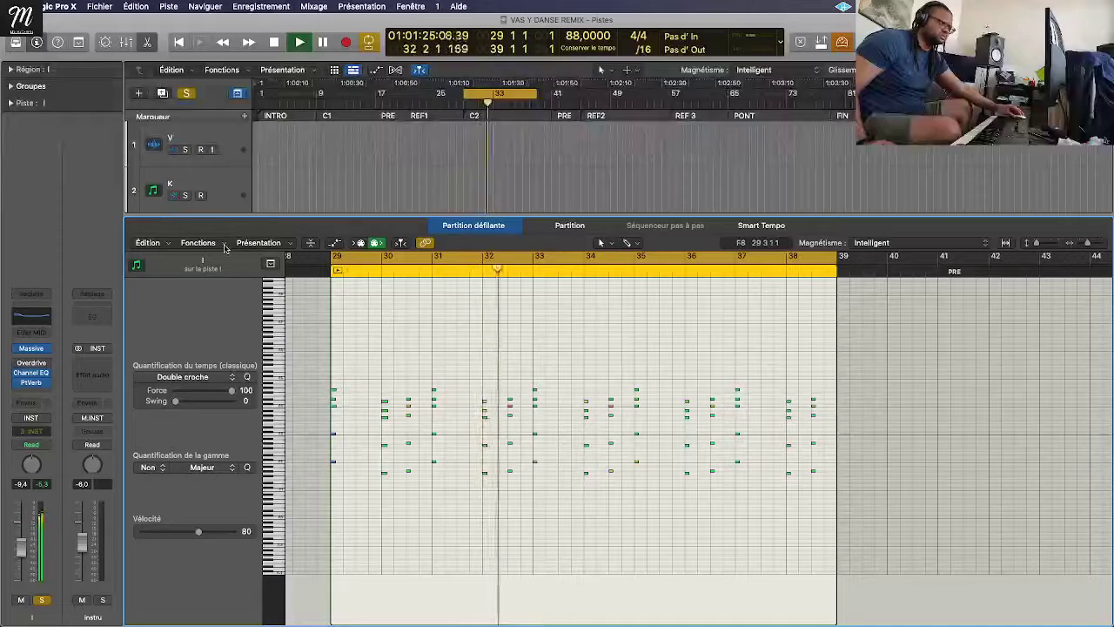
left_click(197, 243)
left_click(613, 311)
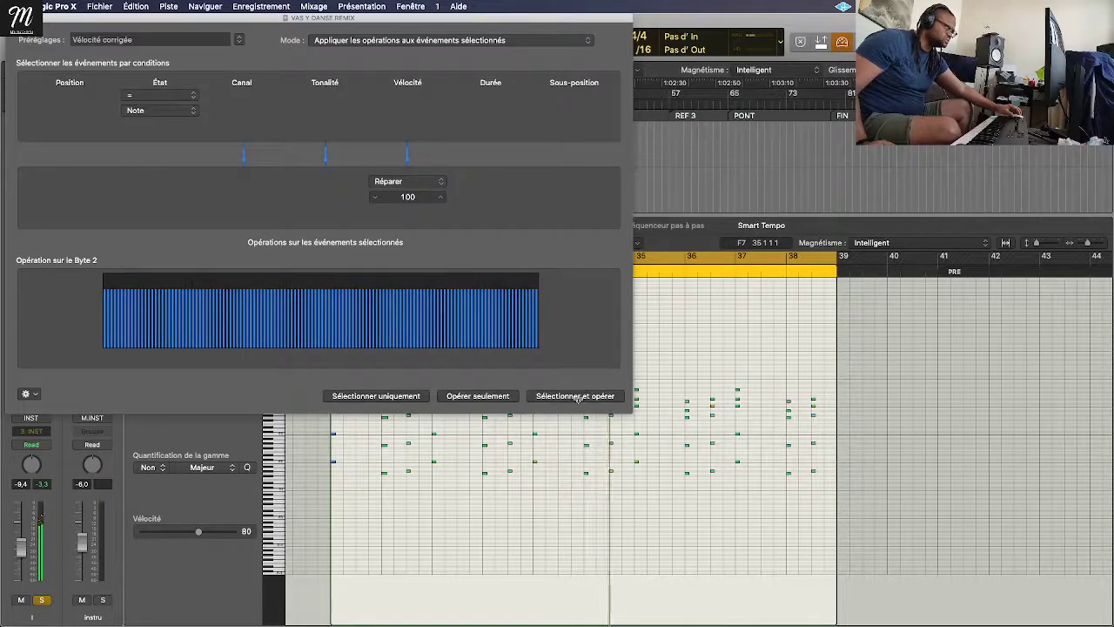
key("Return")
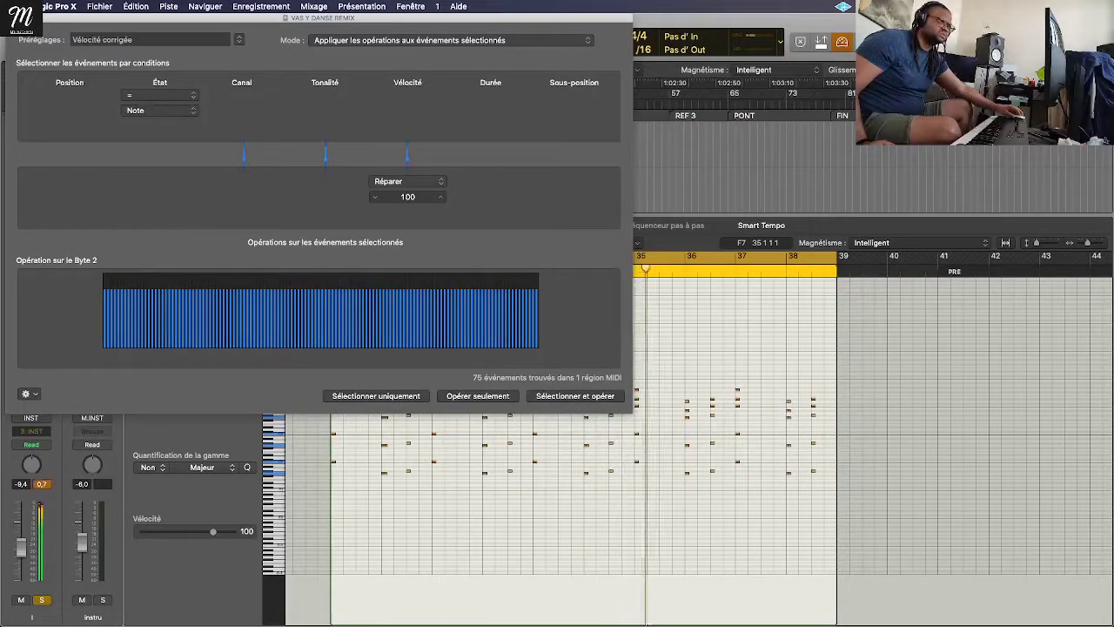
key("super+w")
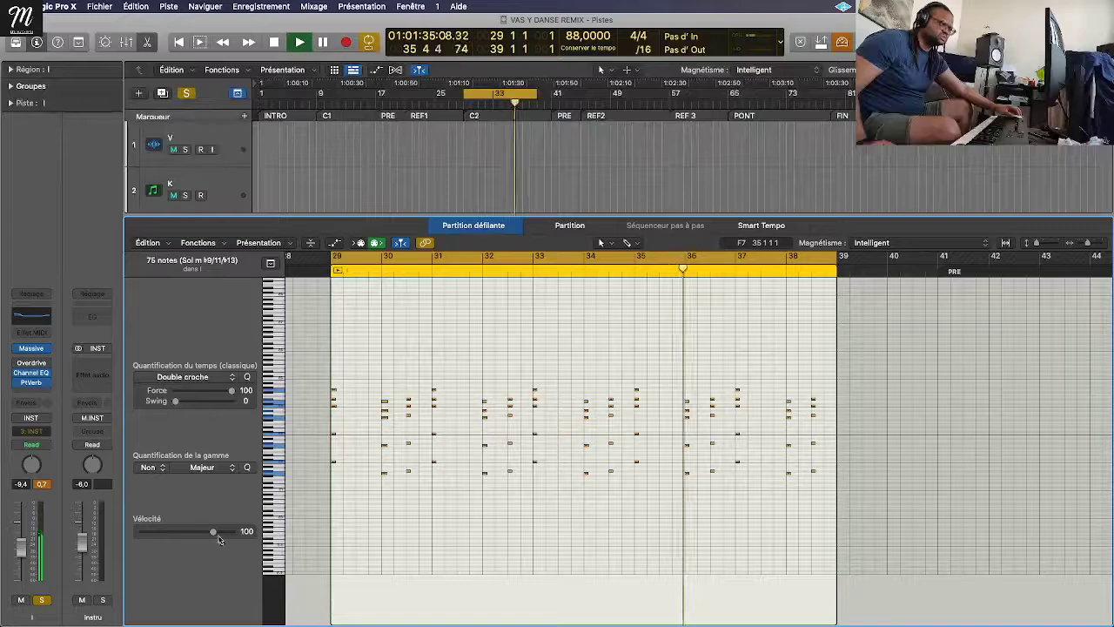
Step: Lower the velocity of all selected pad notes to 51 and close the piano roll
left_click_drag(212, 531, 170, 539)
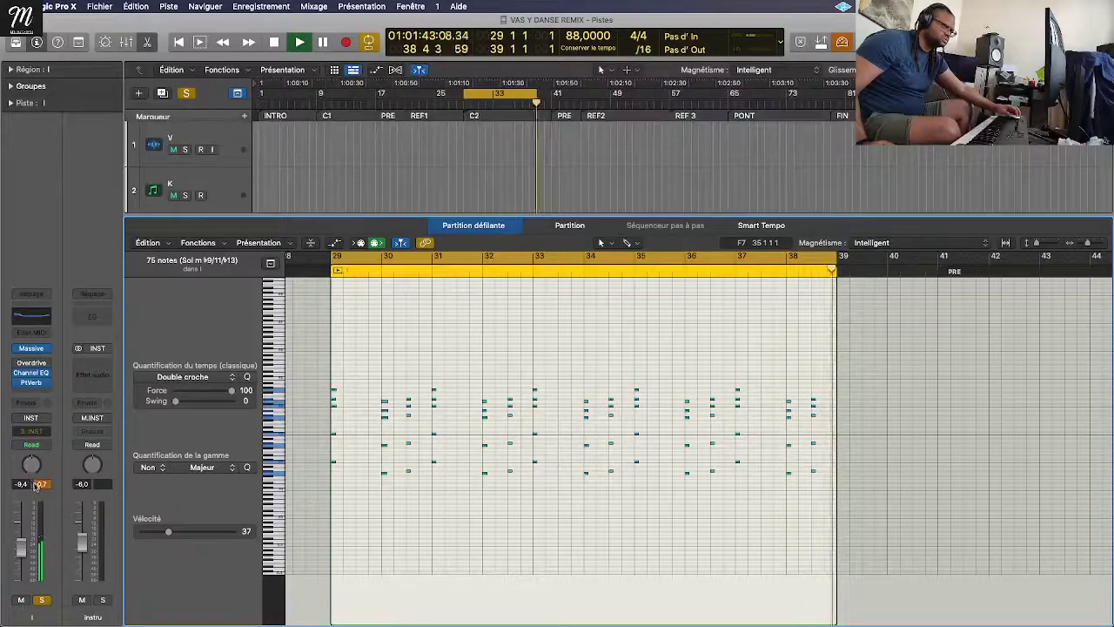
left_click_drag(167, 535, 177, 535)
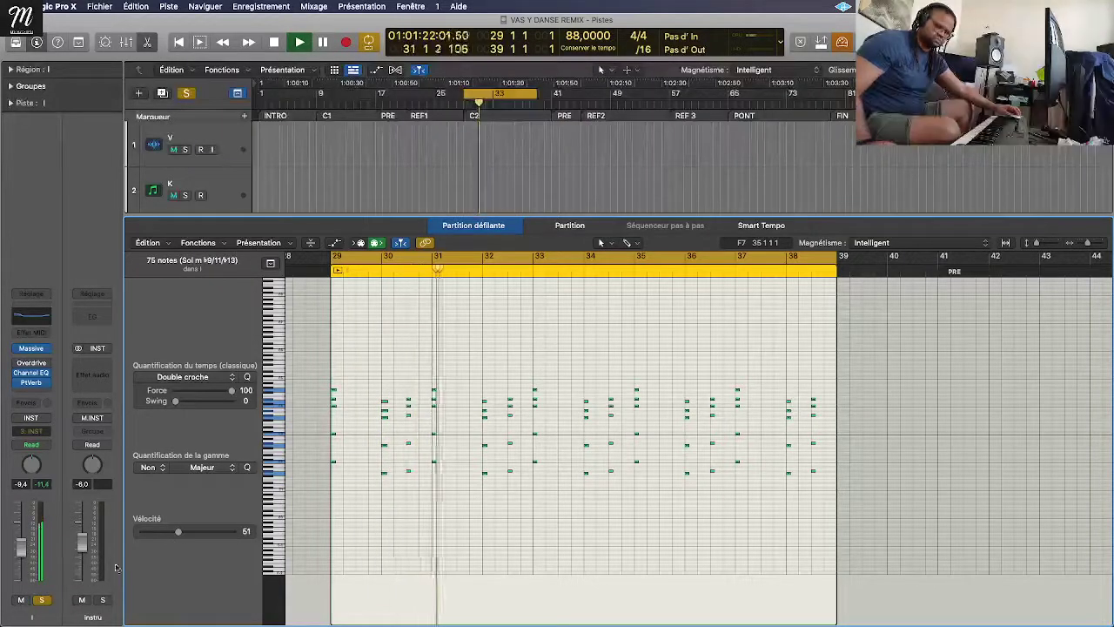
key("e")
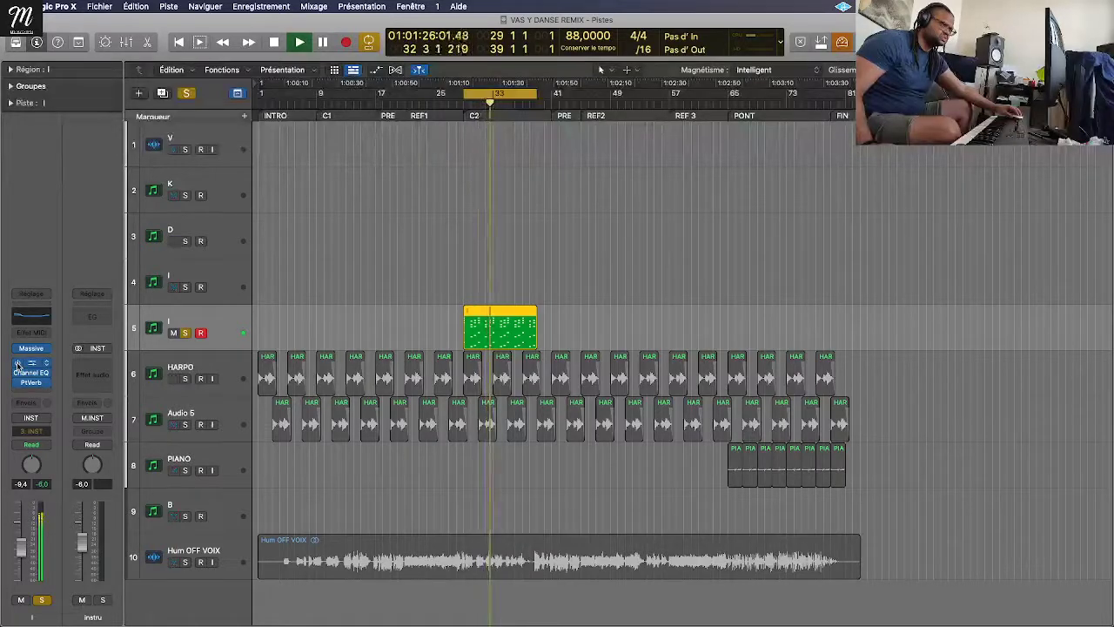
Step: Bounce the MIDI region on track 5 in place to a new audio track named PAD
right_click(487, 320)
left_click(533, 332)
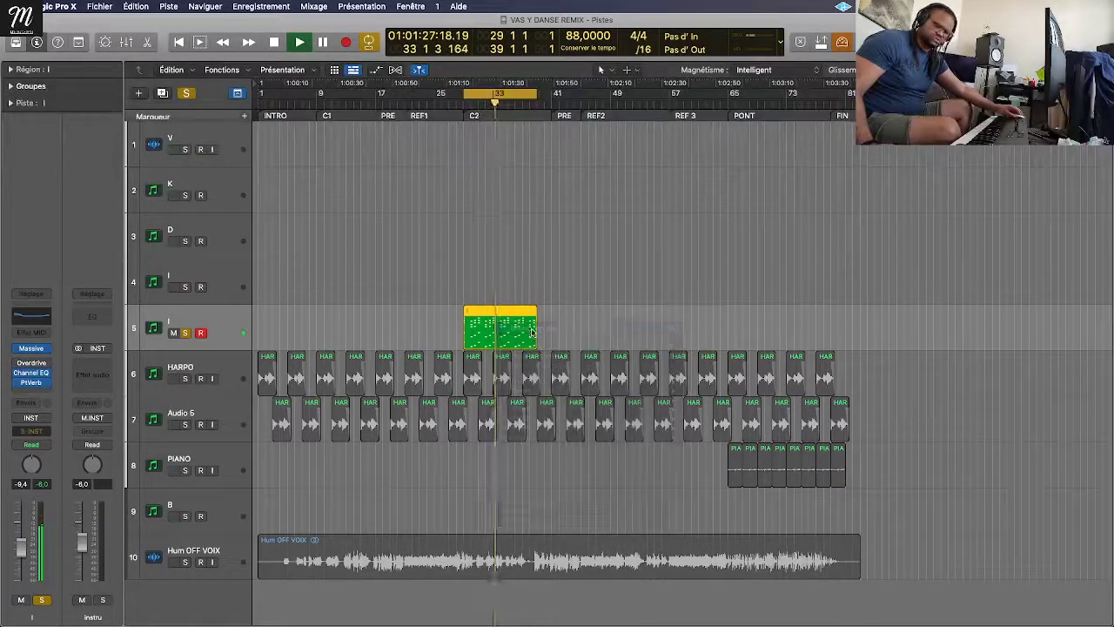
key("Escape")
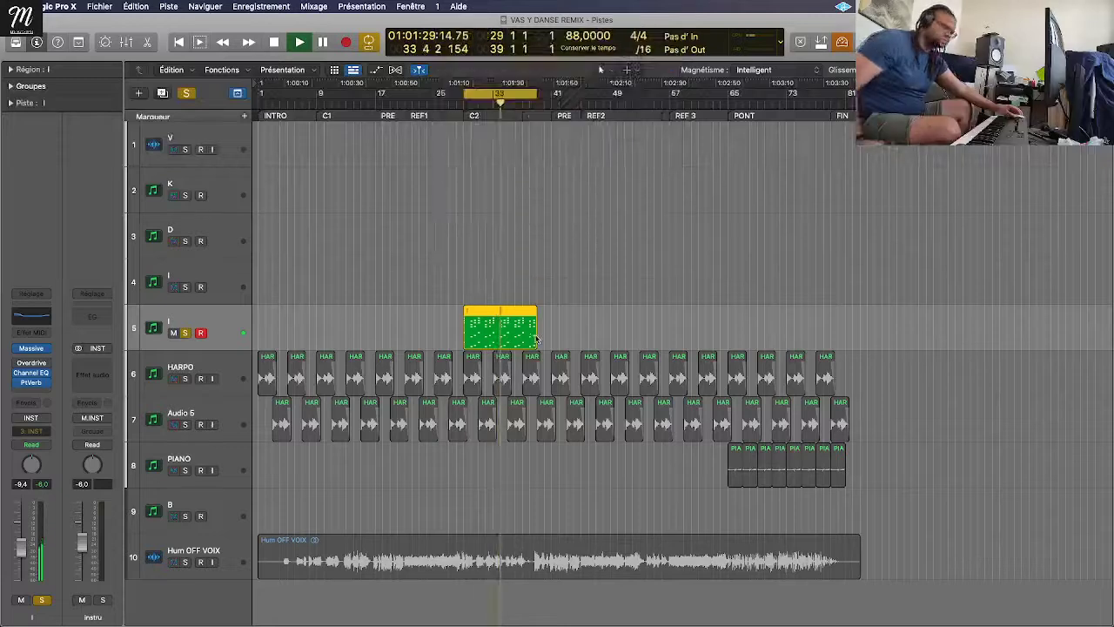
key("space")
key("c")
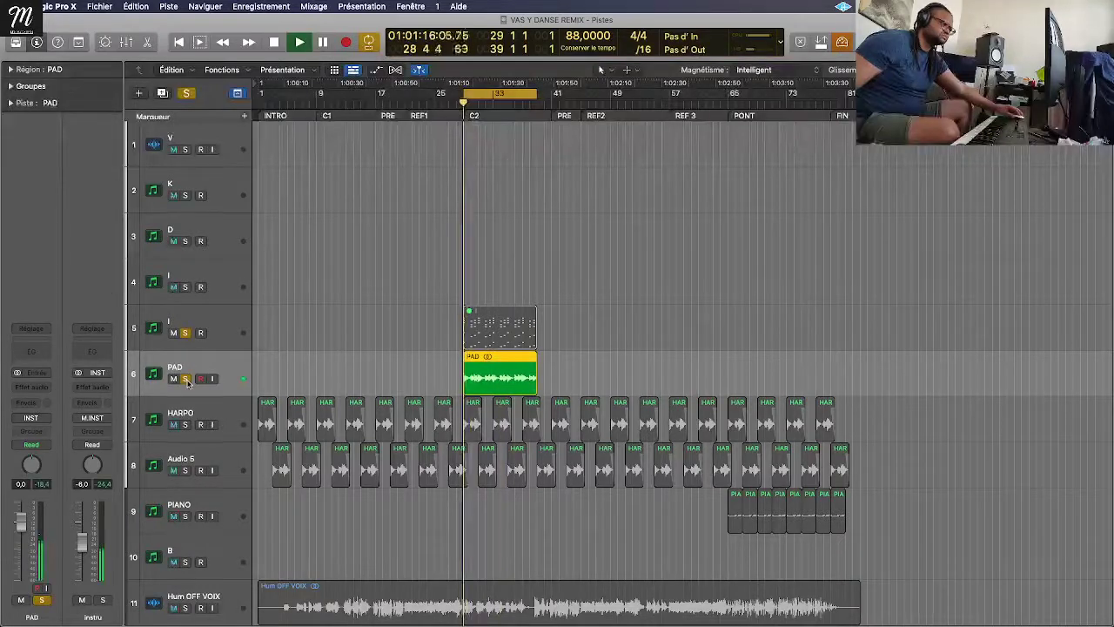
Step: Add a Channel EQ to the PAD track with a low cut, a steep high cut above about 500 Hz and a dip around 250 Hz
left_click(36, 357)
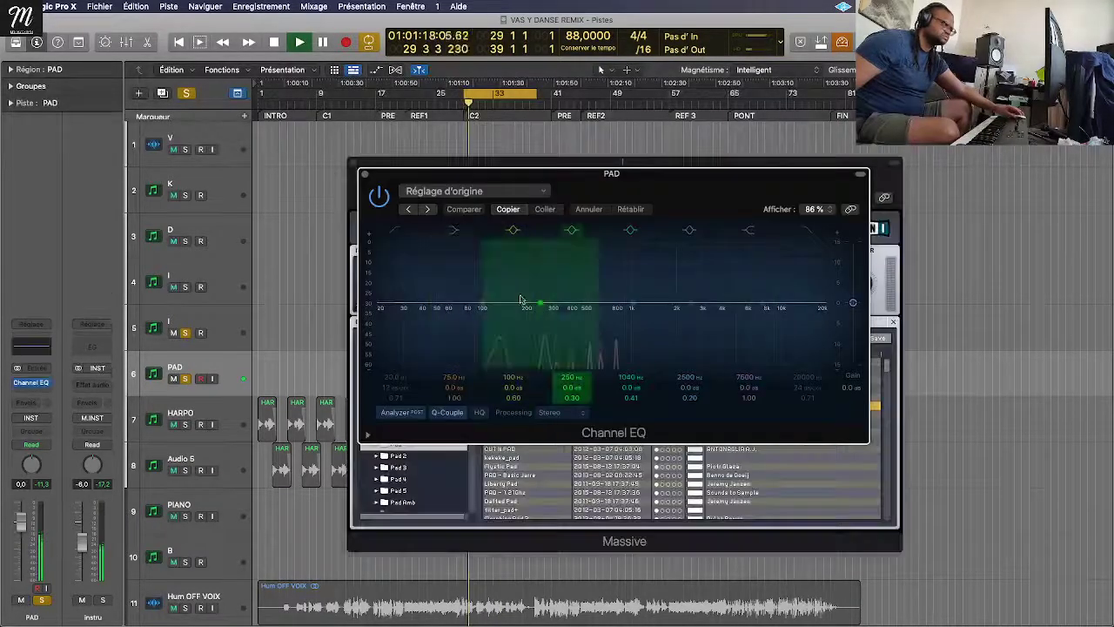
left_click(811, 347)
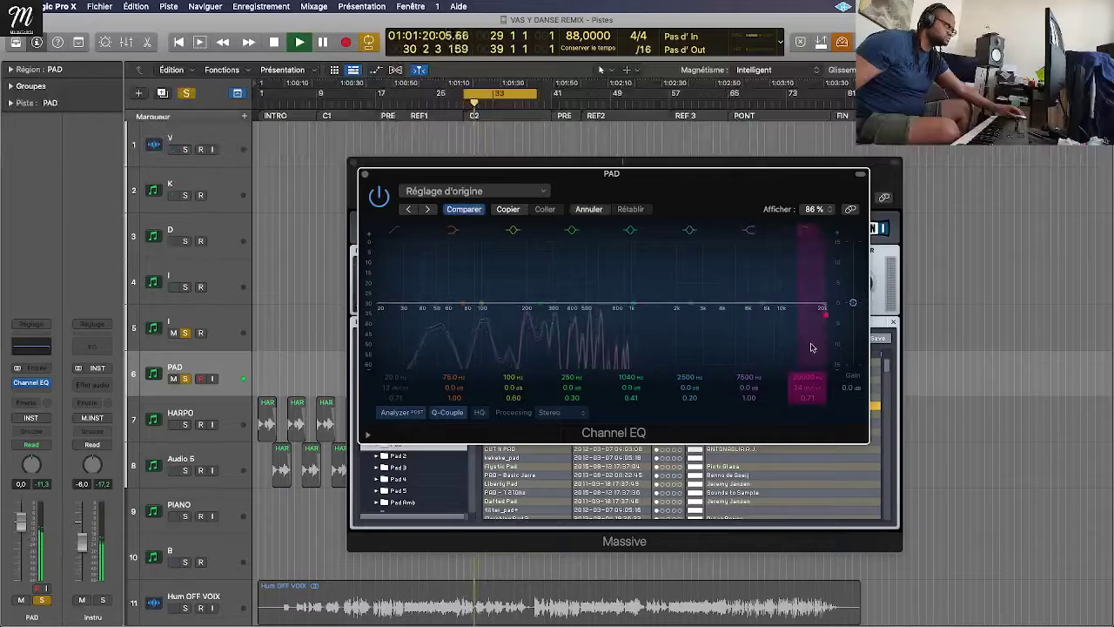
left_click_drag(815, 376, 815, 443)
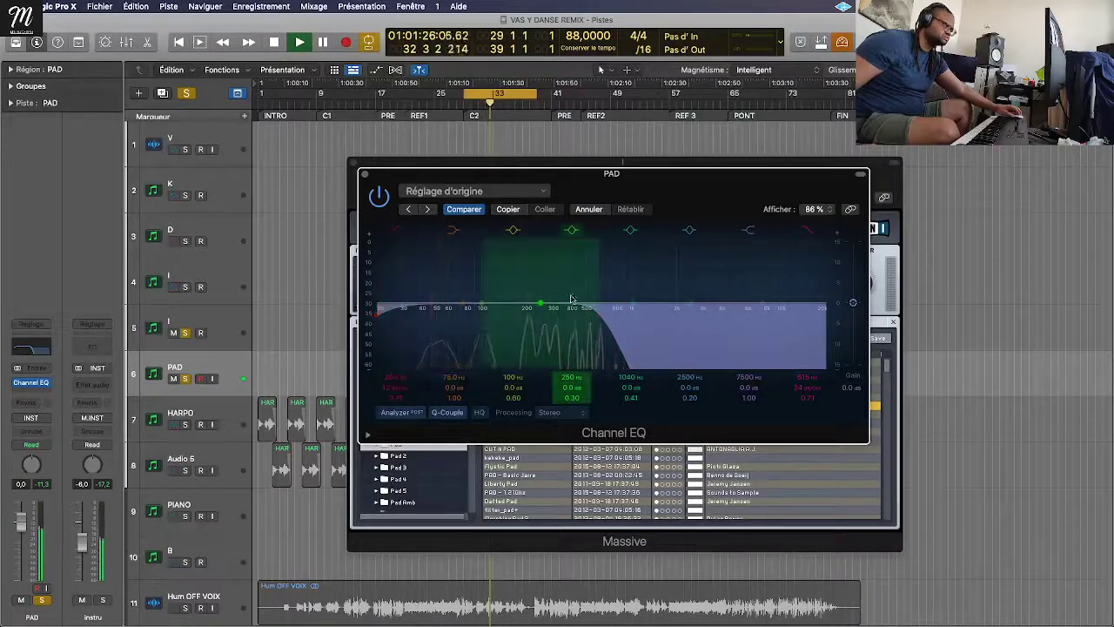
left_click_drag(554, 306, 552, 345)
left_click(364, 175)
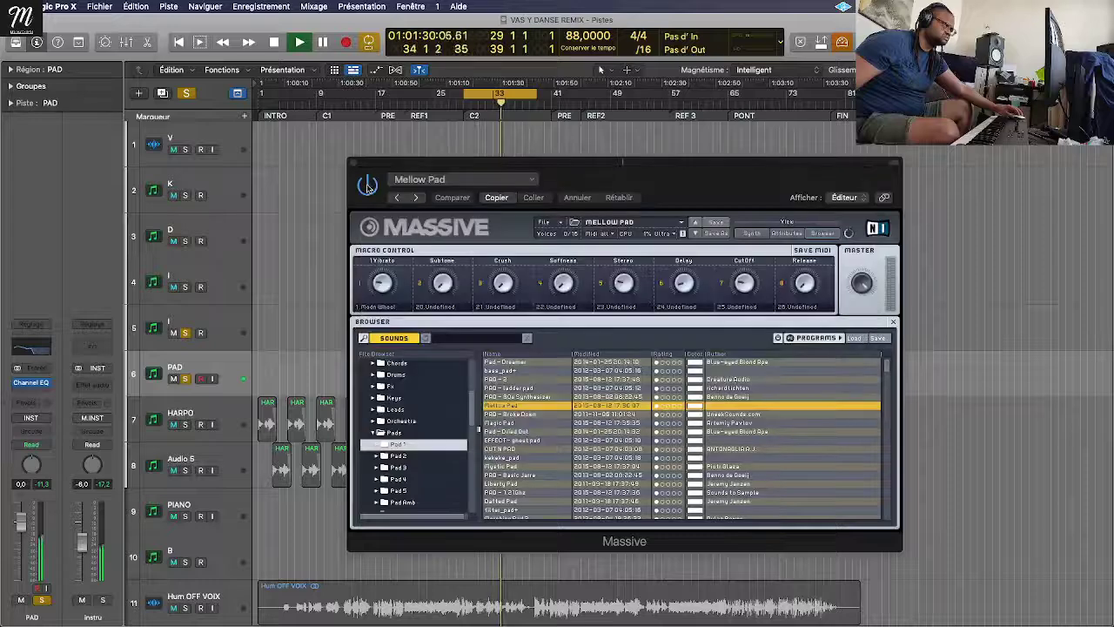
left_click(353, 164)
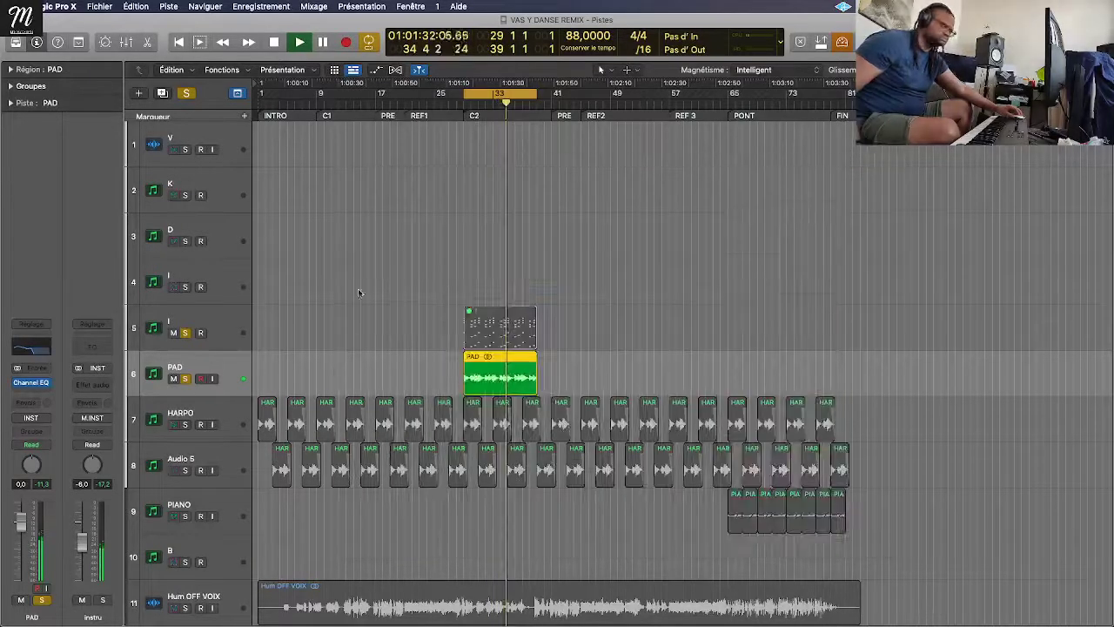
Step: Unsolo the PAD track and track 5, and delete the muted MIDI region on track 5
left_click(185, 378)
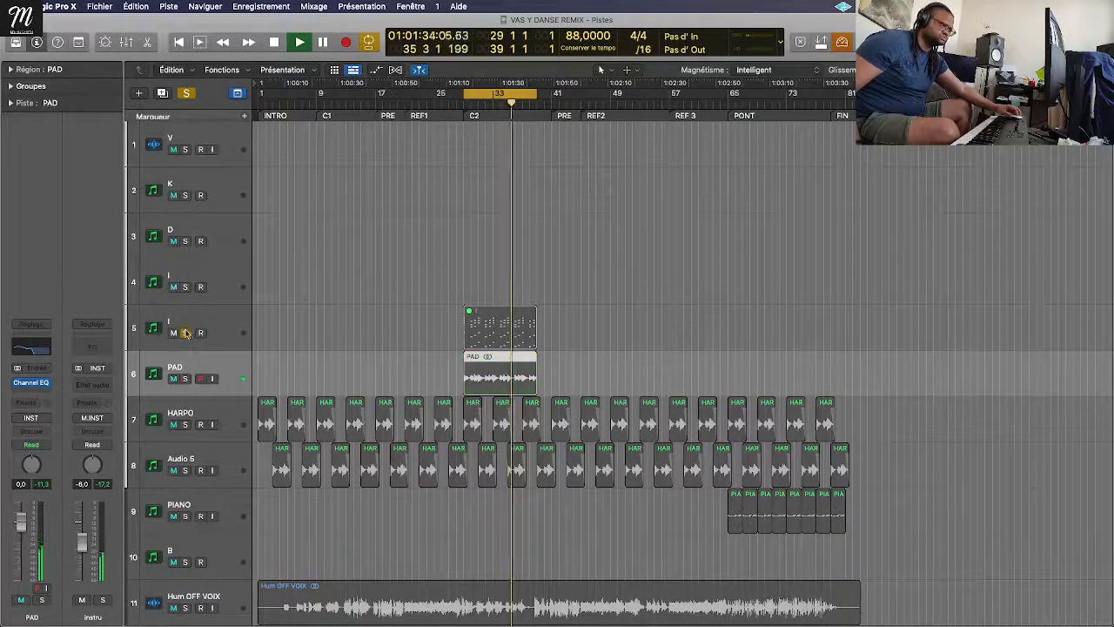
left_click(185, 333)
left_click(489, 325)
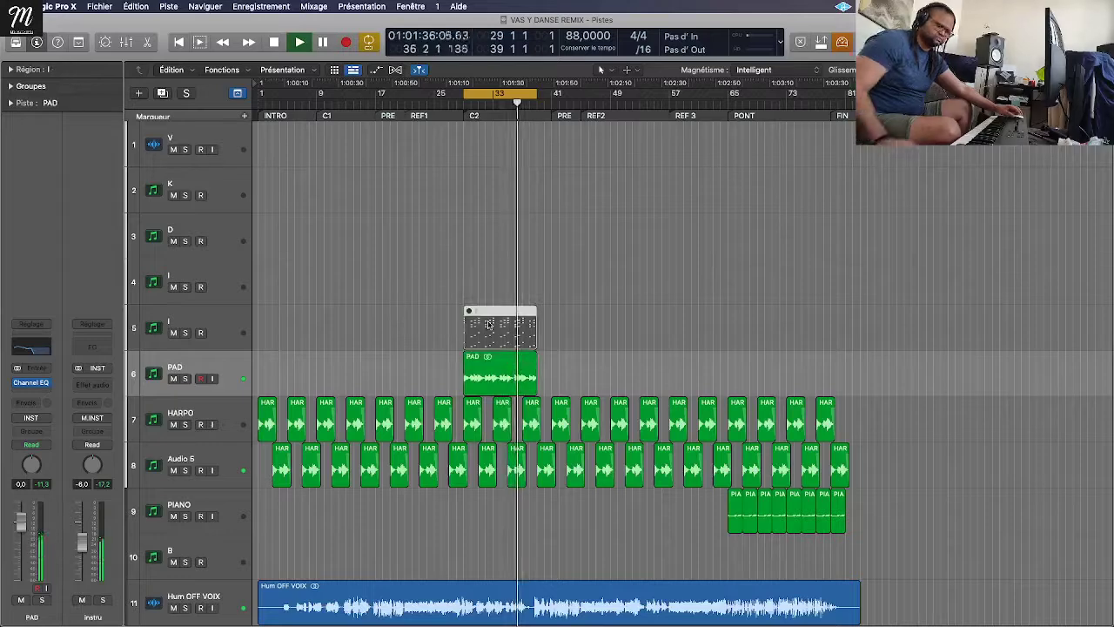
key("Delete")
scroll(266, 311, "down", 1)
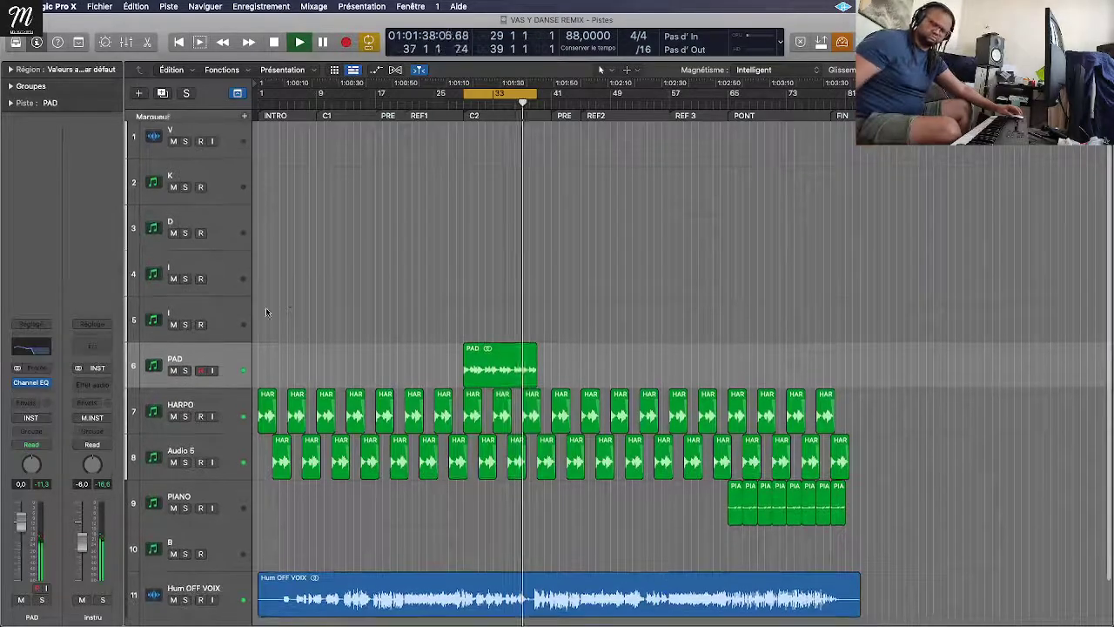
Step: Lower the HARPO and Audio 5 channel faders together to -7.6 dB in the mixer
key("x")
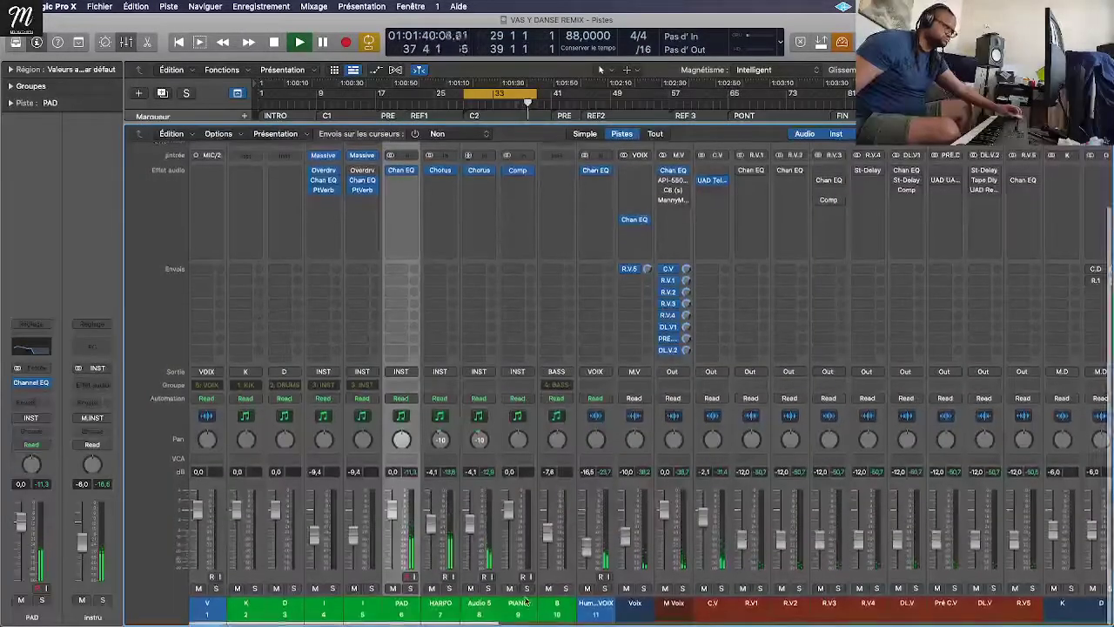
left_click(442, 603)
left_click(477, 604, "shift")
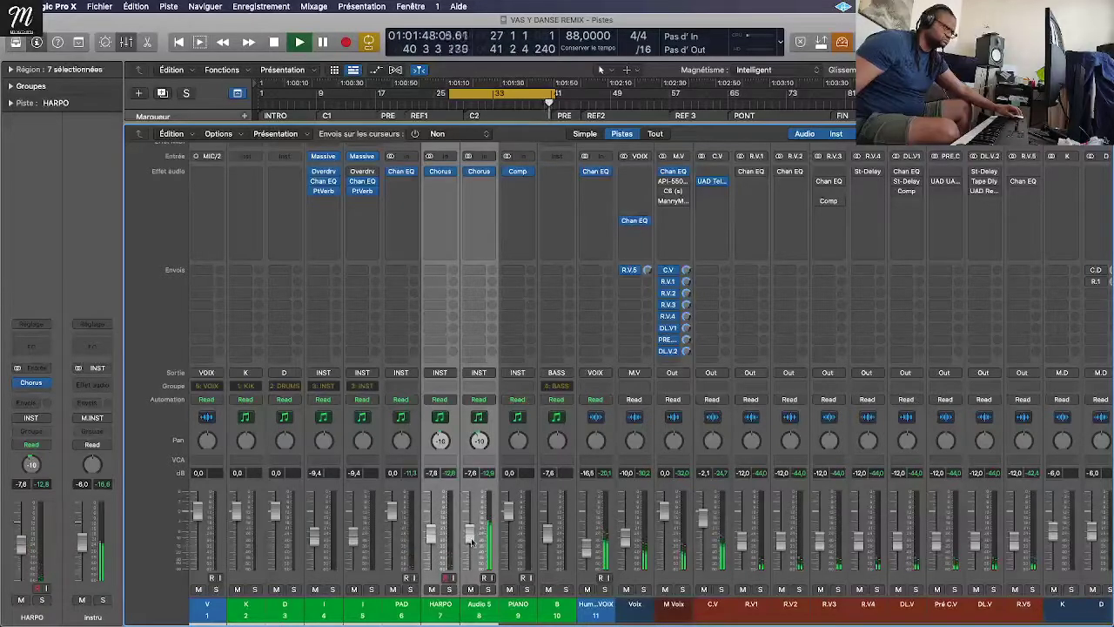
key("x")
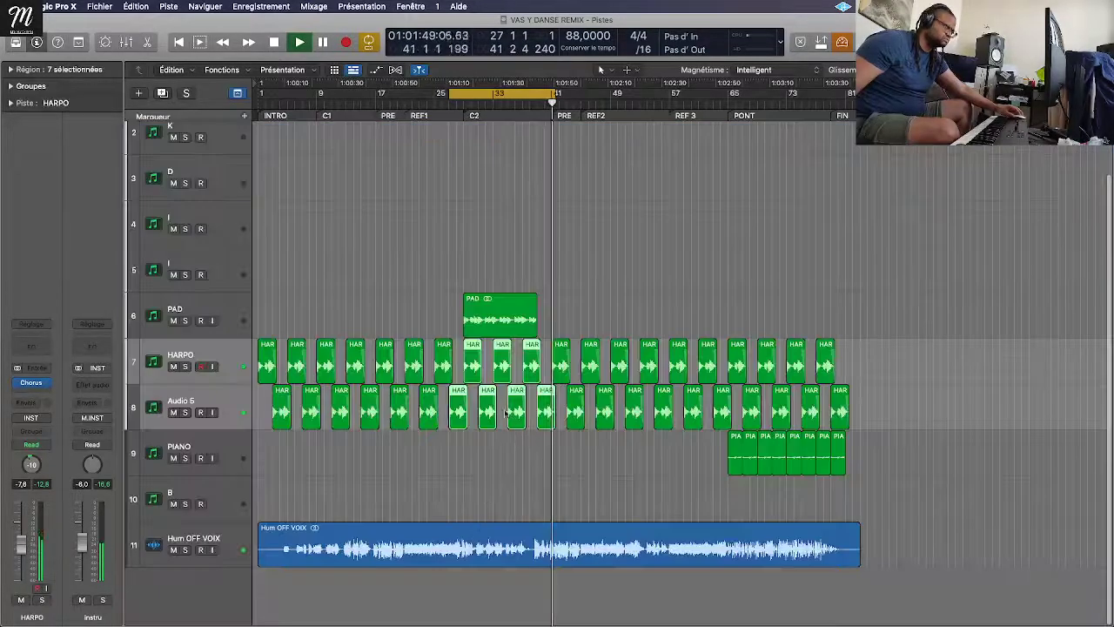
left_click(498, 321)
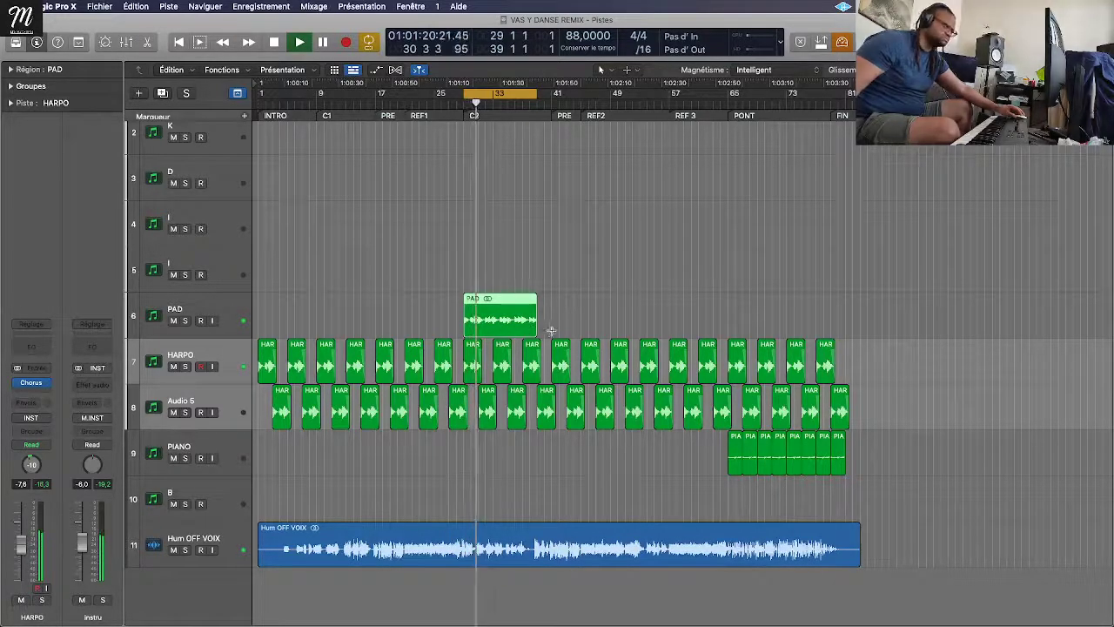
key("alt+super+a")
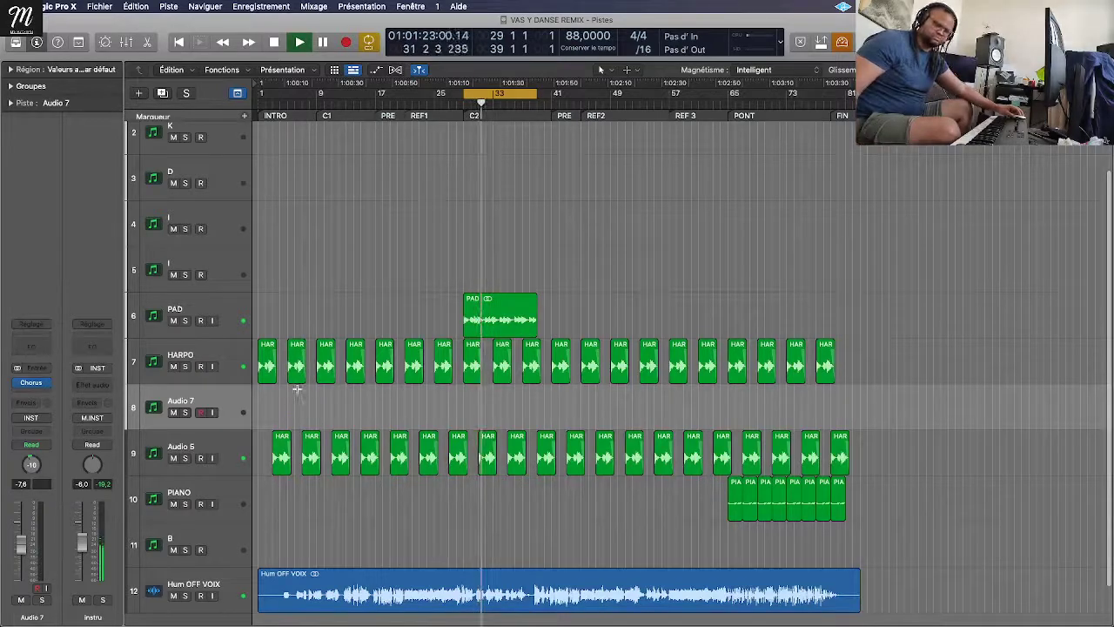
key("super+z")
Step: Create a new track with the PAD track's settings below it and copy the PAD region onto it at bar 39
key("Up")
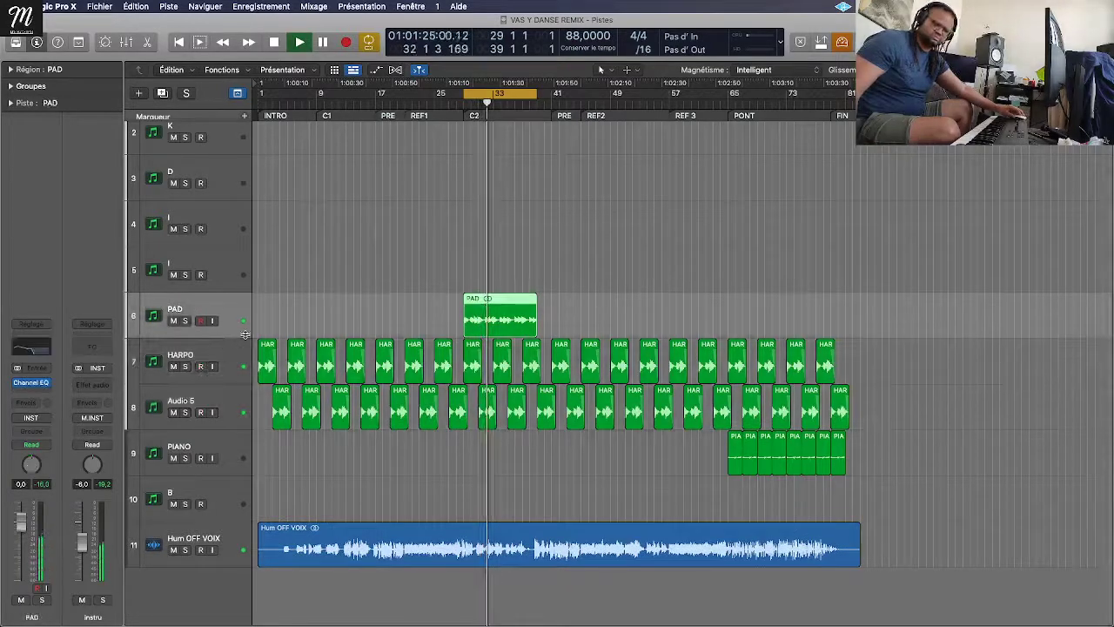
key("alt+super+a")
left_click_drag(502, 324, 579, 345)
key("super+Right")
key("super+Right")
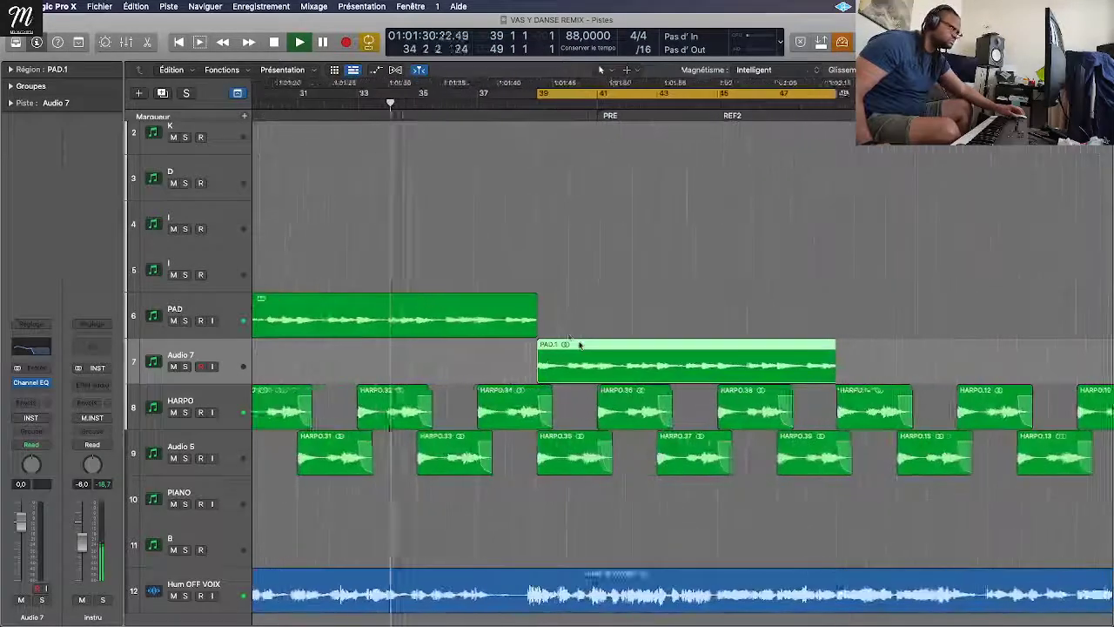
Step: Extend the original PAD region to bar 40, and trim its copy to end at bar 41 and move it onto the PAD track
left_click_drag(534, 330, 572, 327)
key("super+Left")
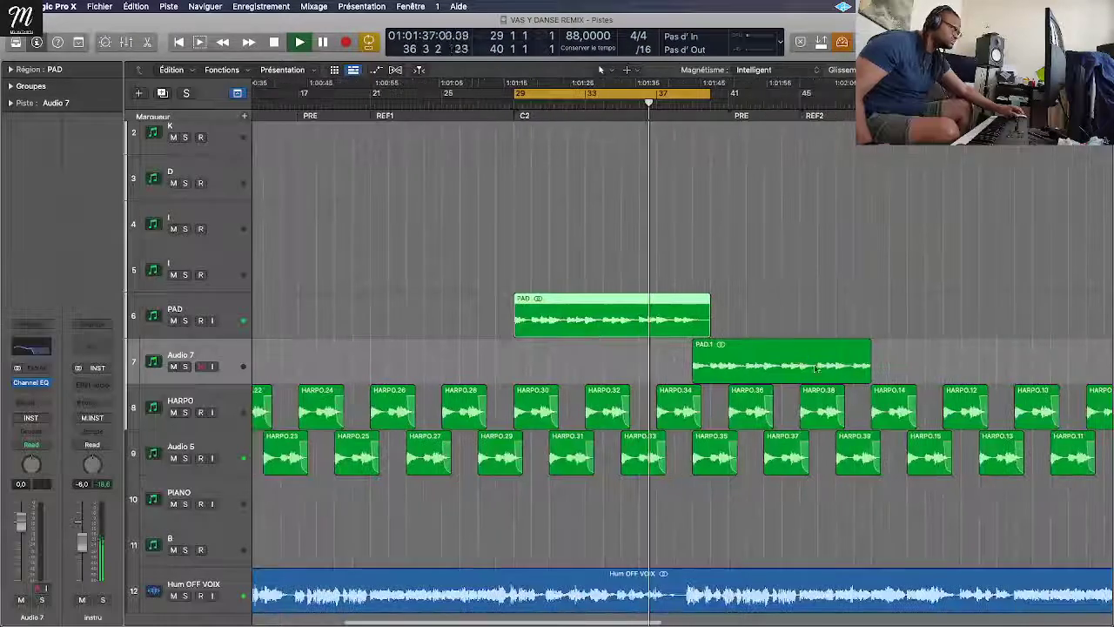
left_click_drag(868, 376, 722, 321)
key("super+Left")
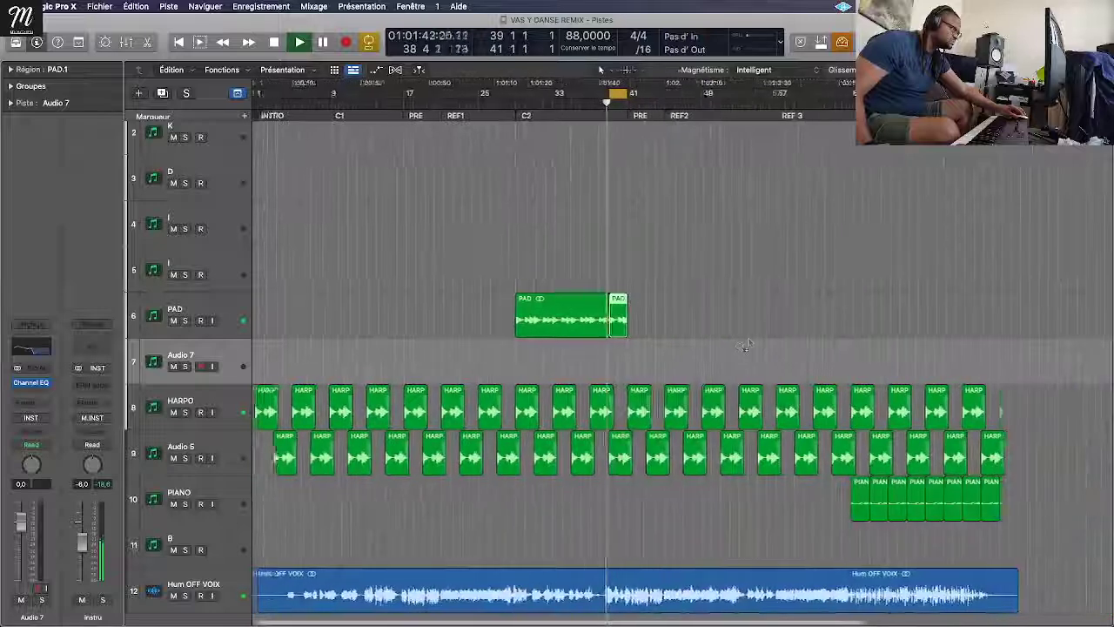
Step: Copy both PAD regions from the C2 section to the C1 section, starting at bar 9
left_click(742, 342)
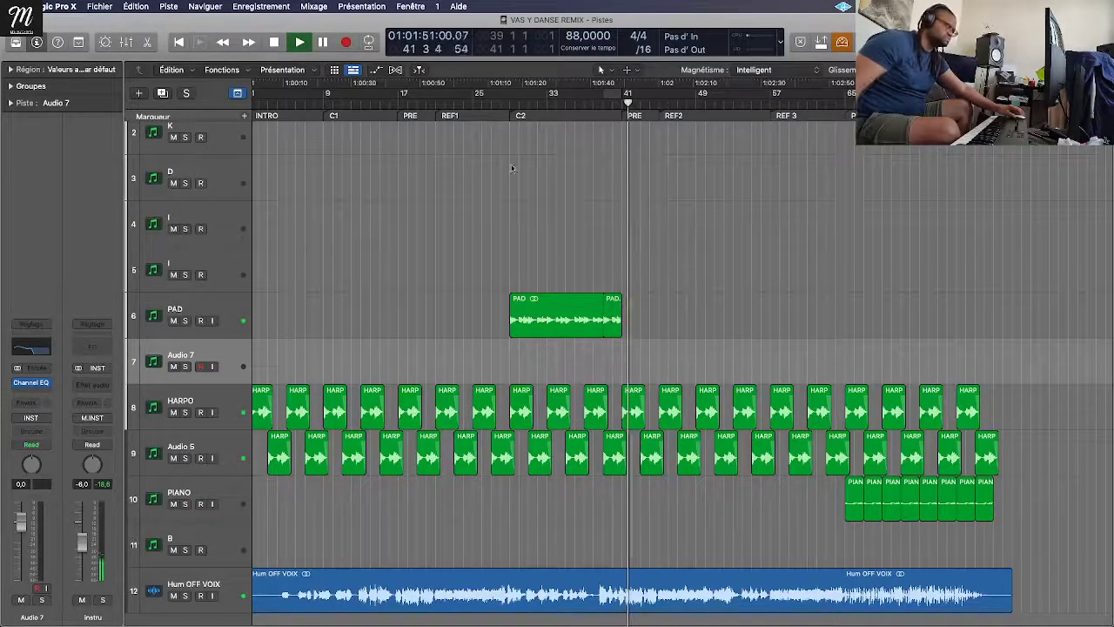
scroll(696, 300, "left", 1)
left_click(564, 313)
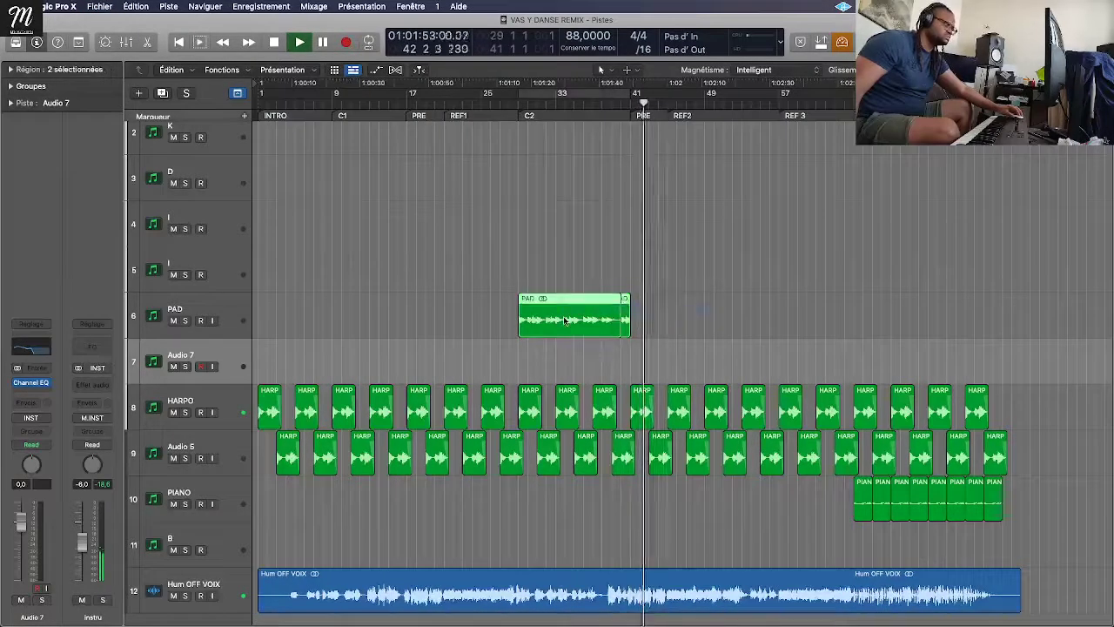
left_click_drag(563, 313, 379, 307)
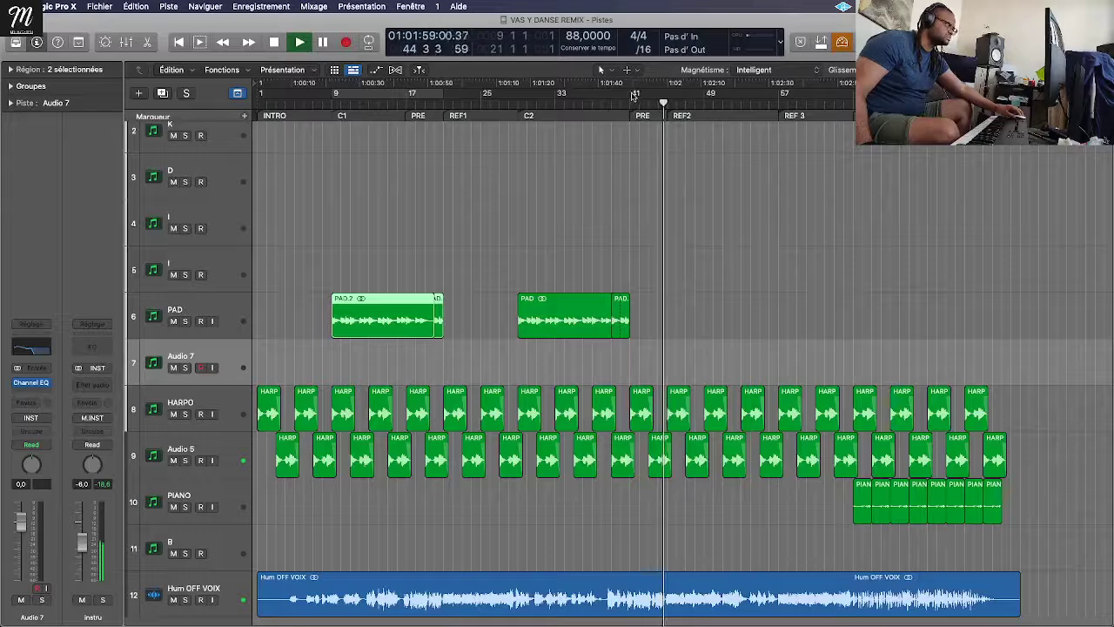
Step: Set the cycle range to bars 41 to 45 over the PRE section and open Massive on track 5
left_click_drag(634, 96, 667, 94)
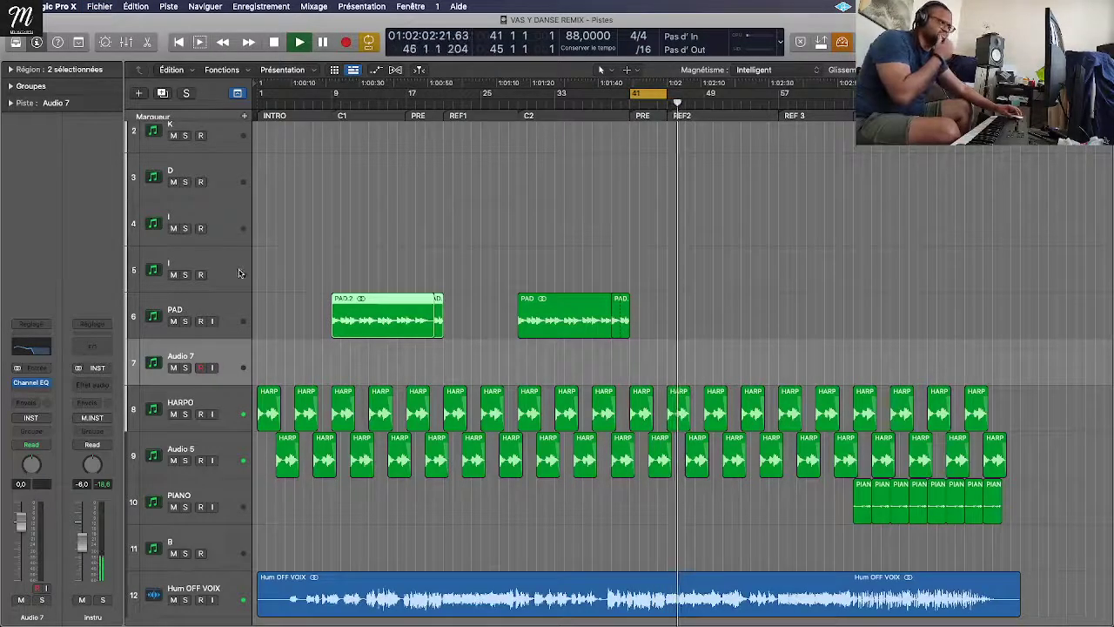
left_click(280, 267)
left_click(26, 347)
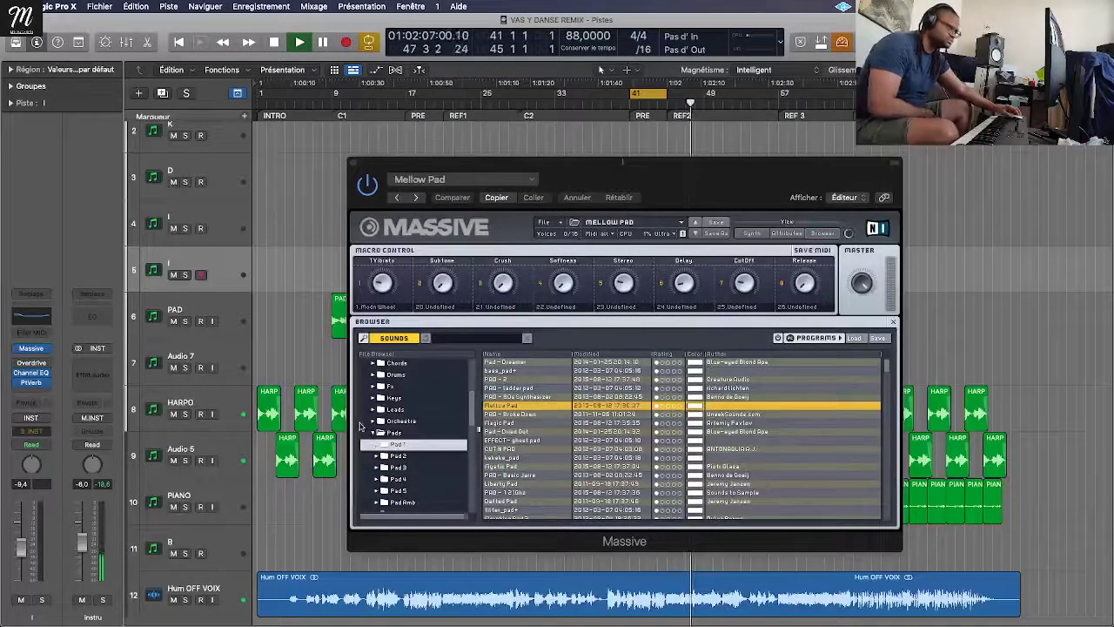
Step: Audition the four presets in Massive's Orchestra Banjo folder, from LEAD Broken Banjo Swirler to PL Banjo Confusion
left_click(396, 421)
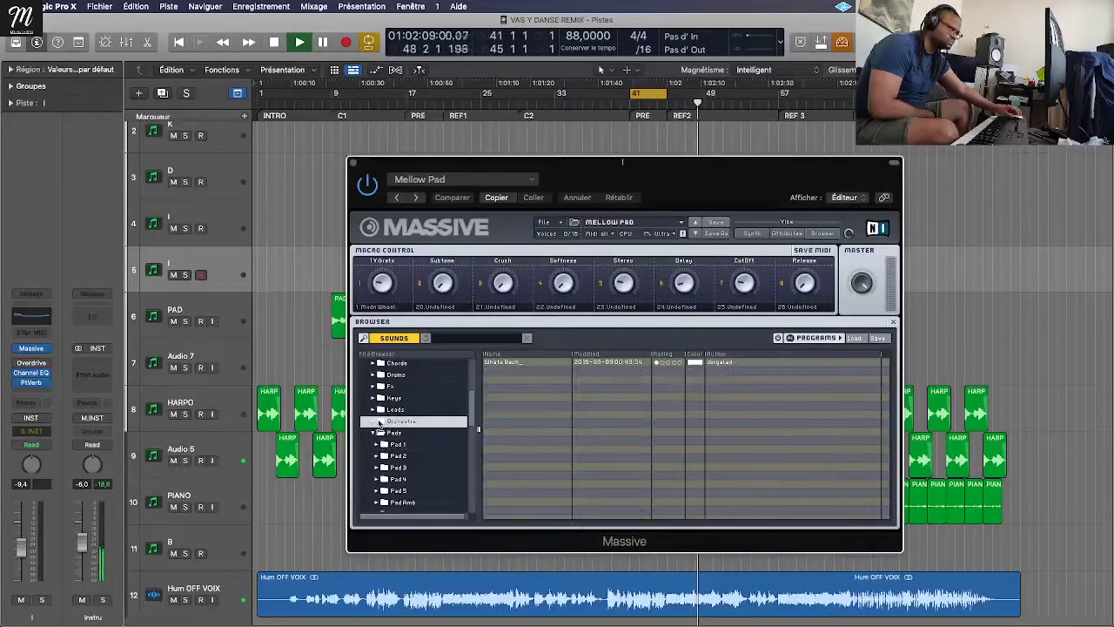
left_click(402, 445)
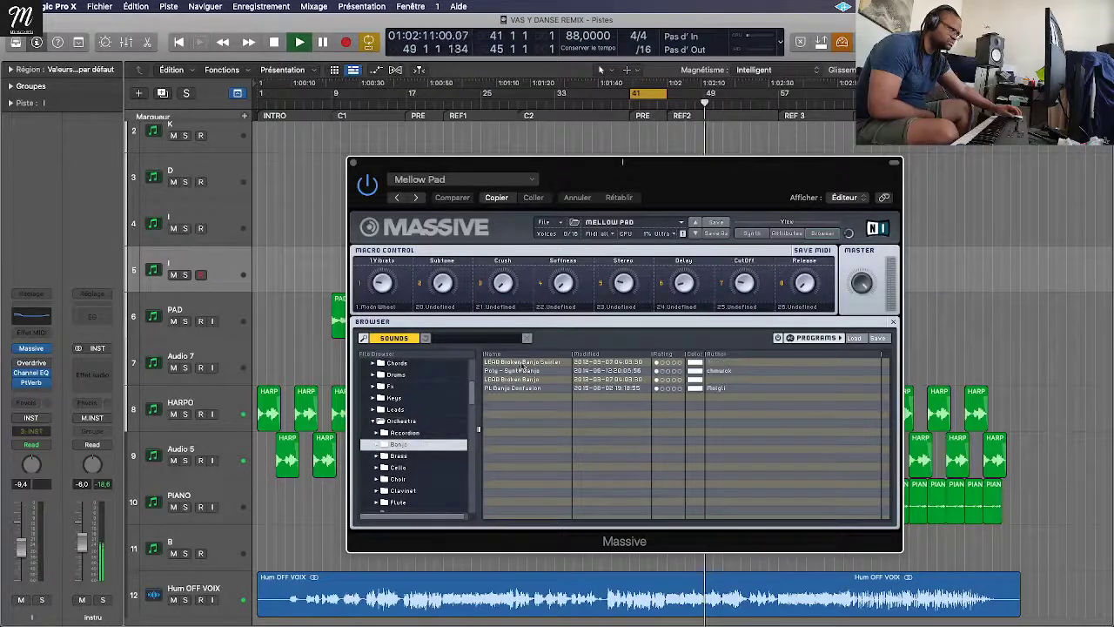
left_click(520, 364)
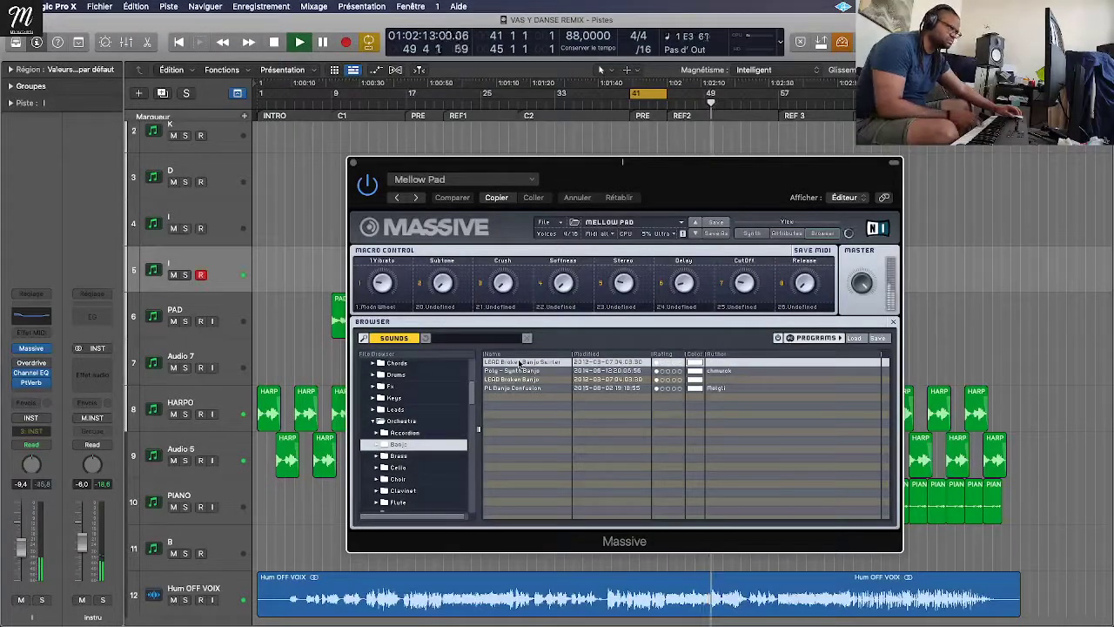
double_click(520, 364)
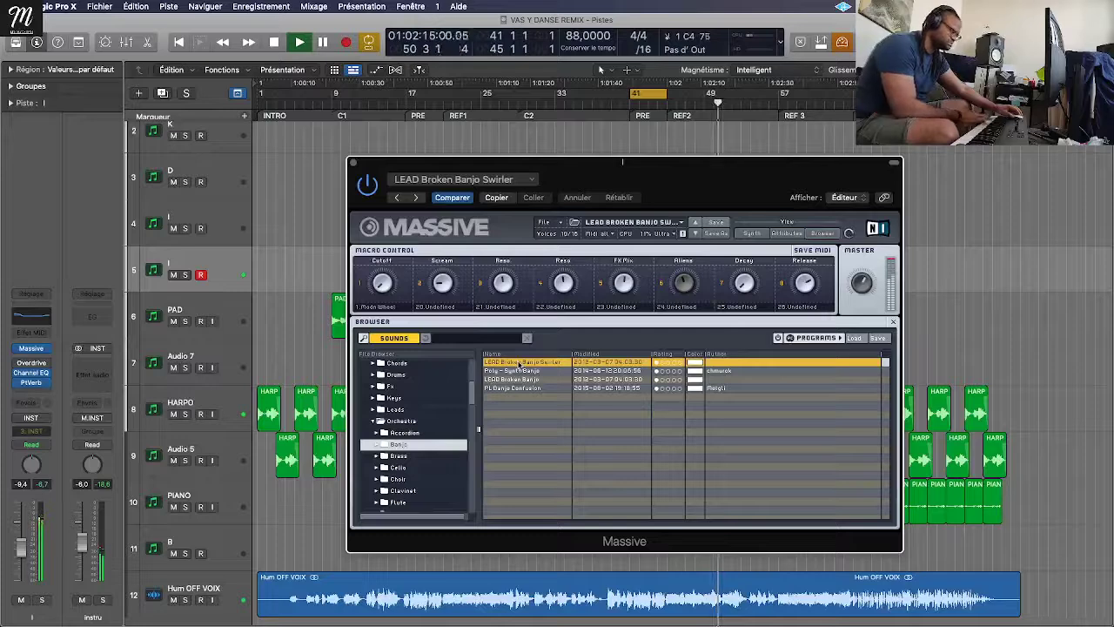
double_click(518, 373)
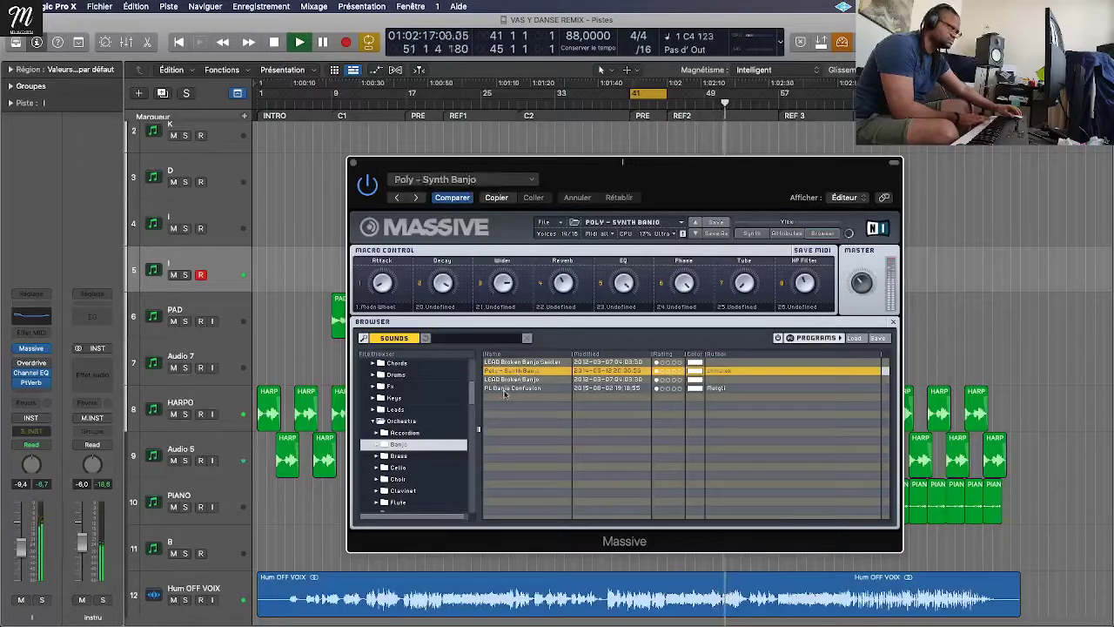
double_click(517, 381)
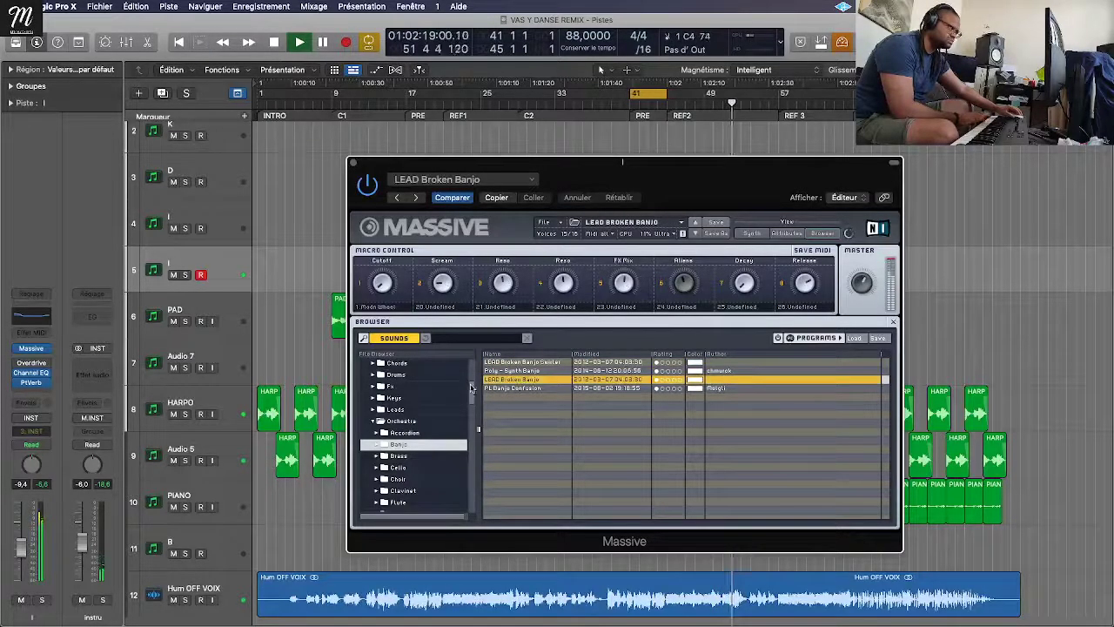
double_click(507, 389)
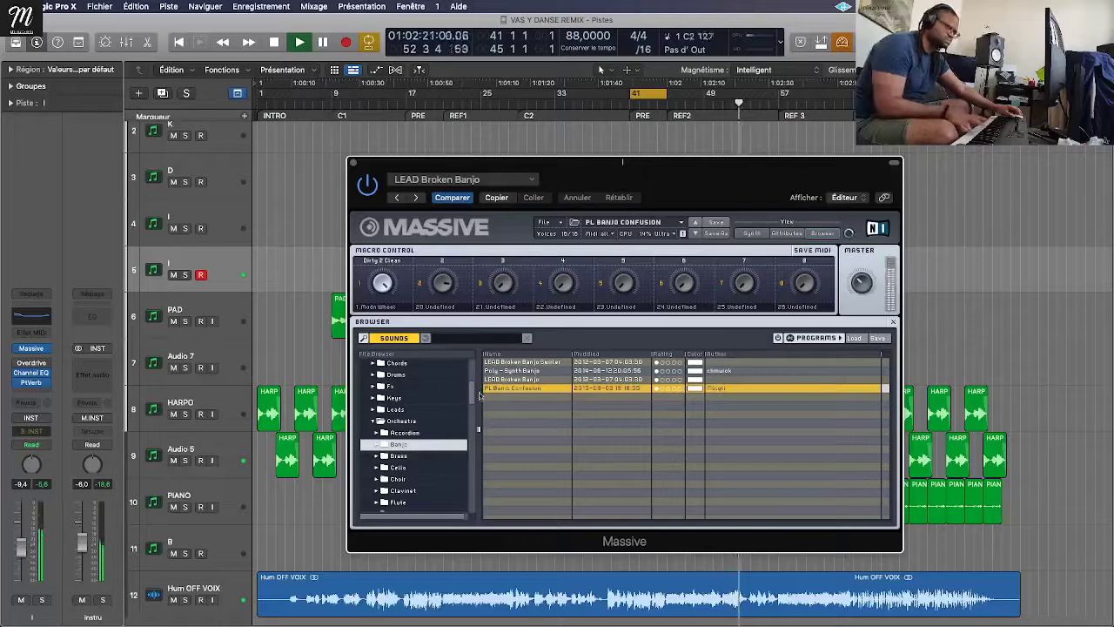
Step: Show the Orchestra Choir presets in Massive and audition PAD - Choir I and Simple Pad and Choir against the playback
left_click(375, 422)
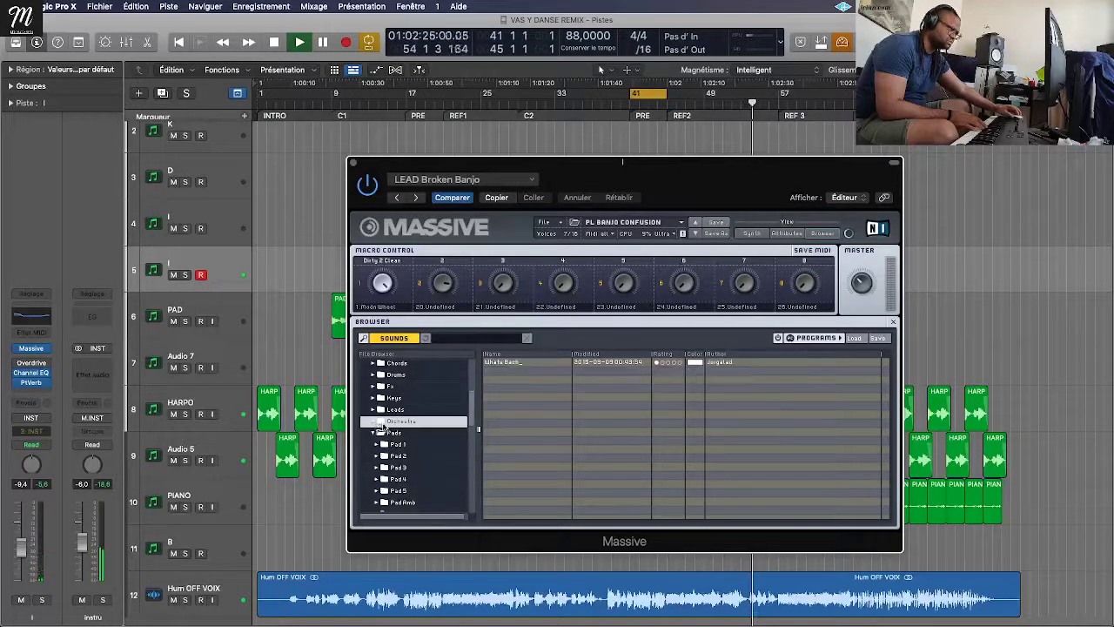
left_click(376, 423)
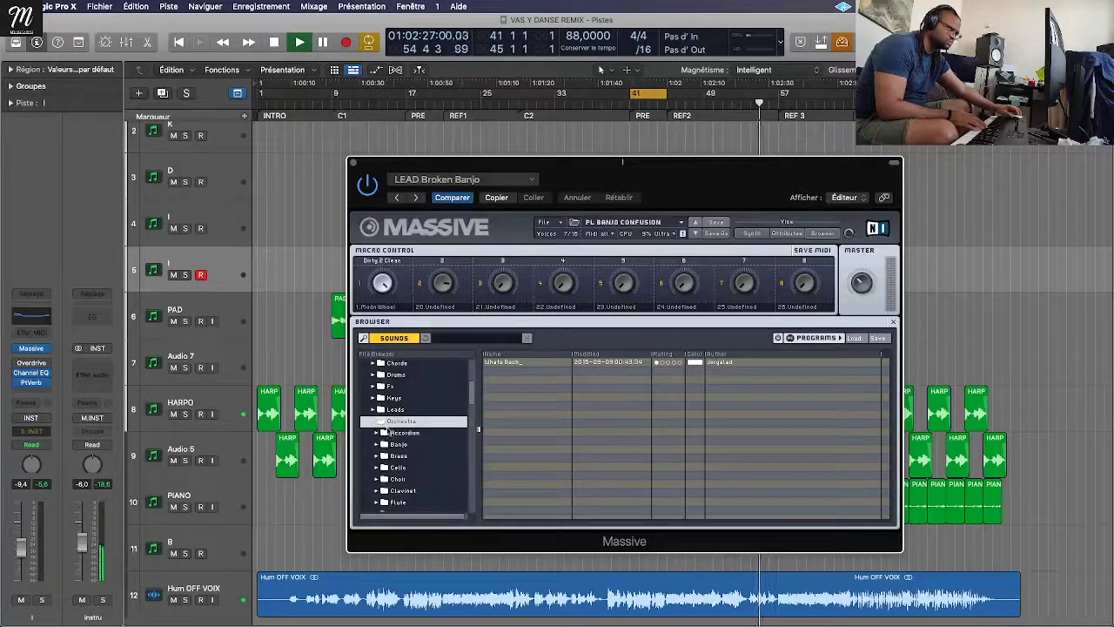
scroll(401, 441, "down", 2)
left_click(397, 456)
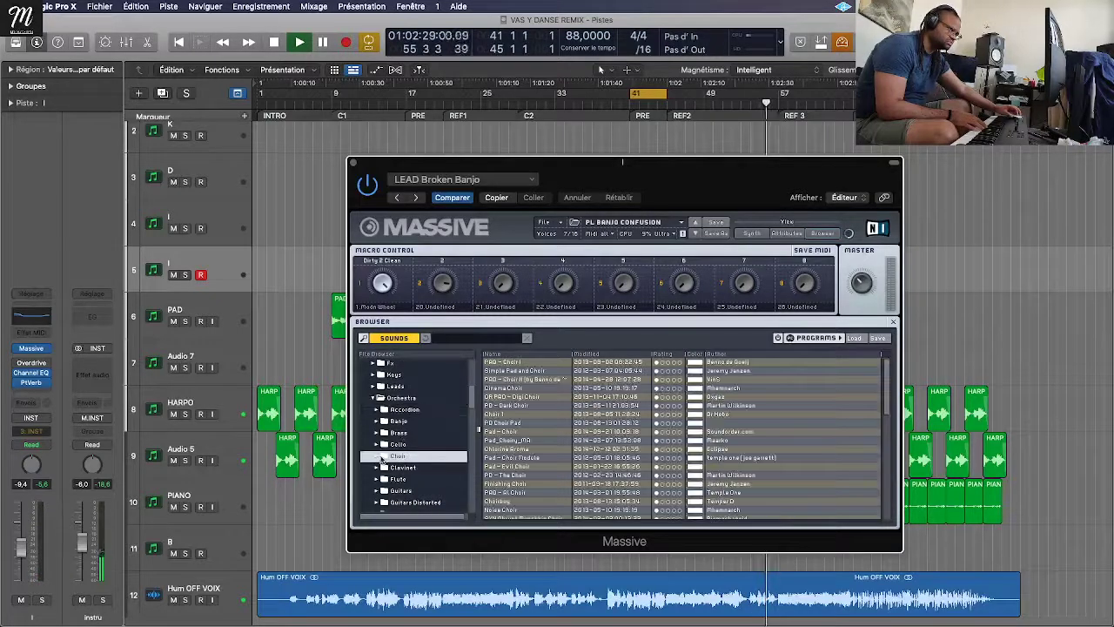
left_click(512, 362)
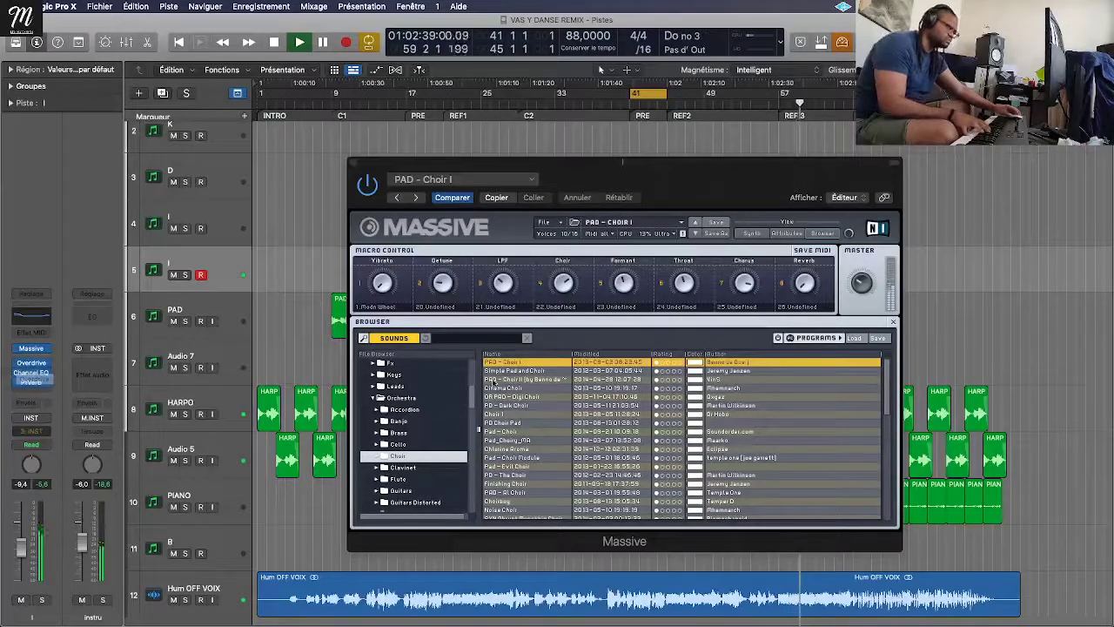
left_click(545, 370)
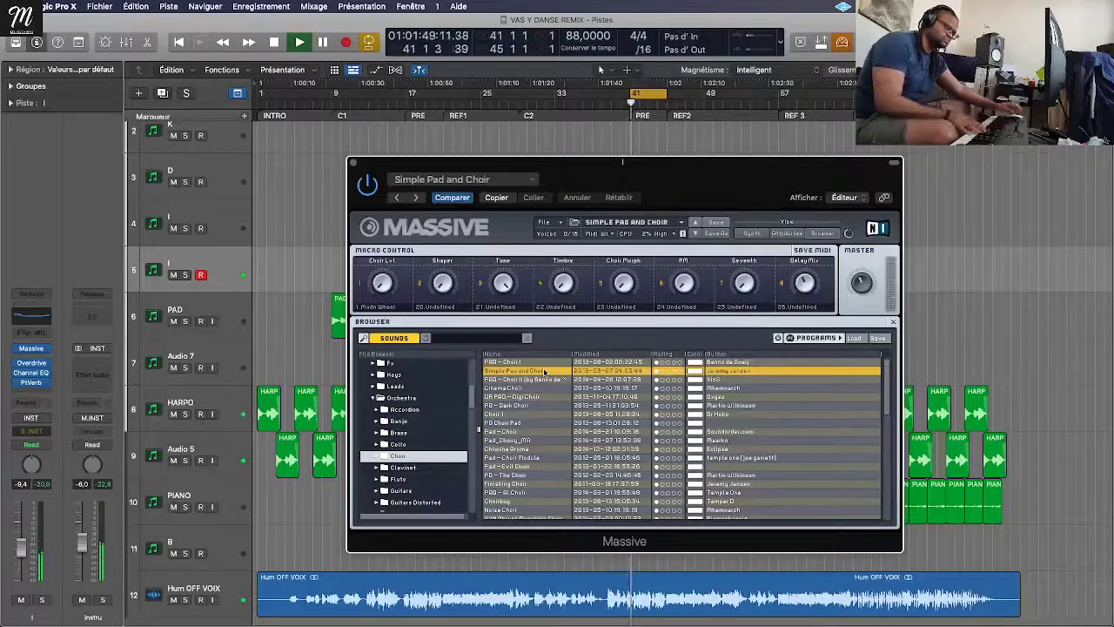
key("space")
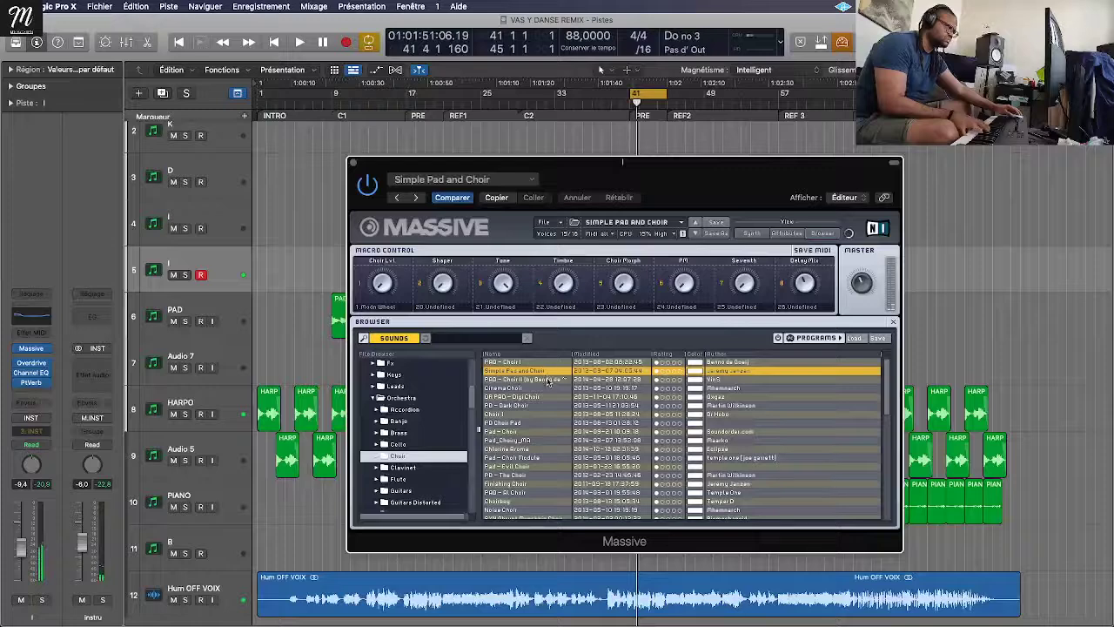
Step: Work down the choir presets to PD - Dark Choir, load it, test it with the song playing, and close Massive
left_click(548, 380)
left_click(546, 388)
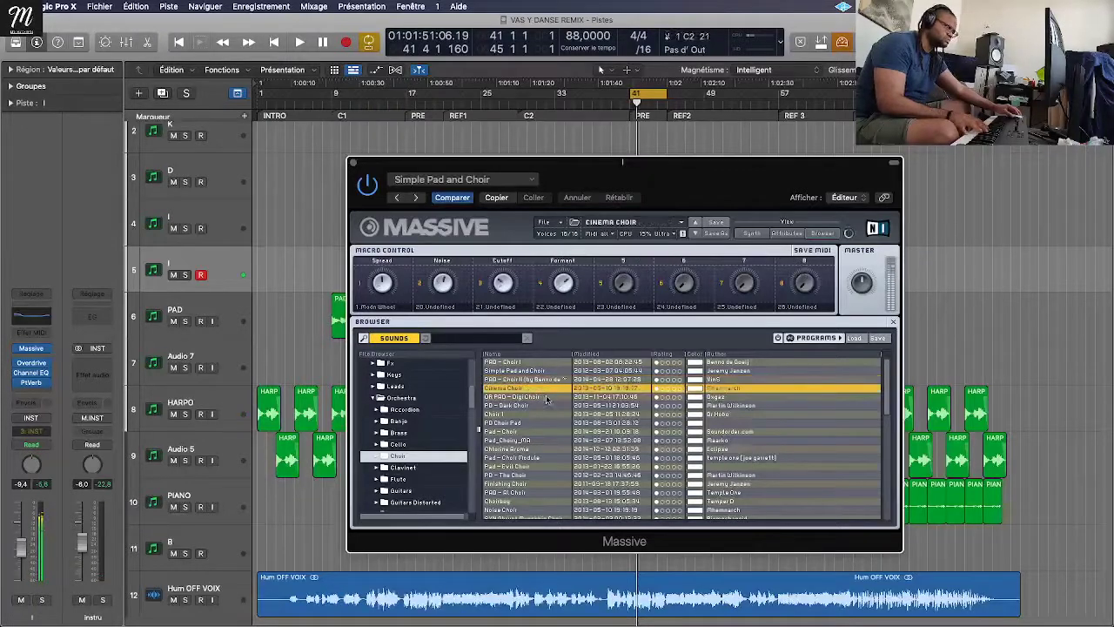
left_click(546, 397)
left_click(540, 407)
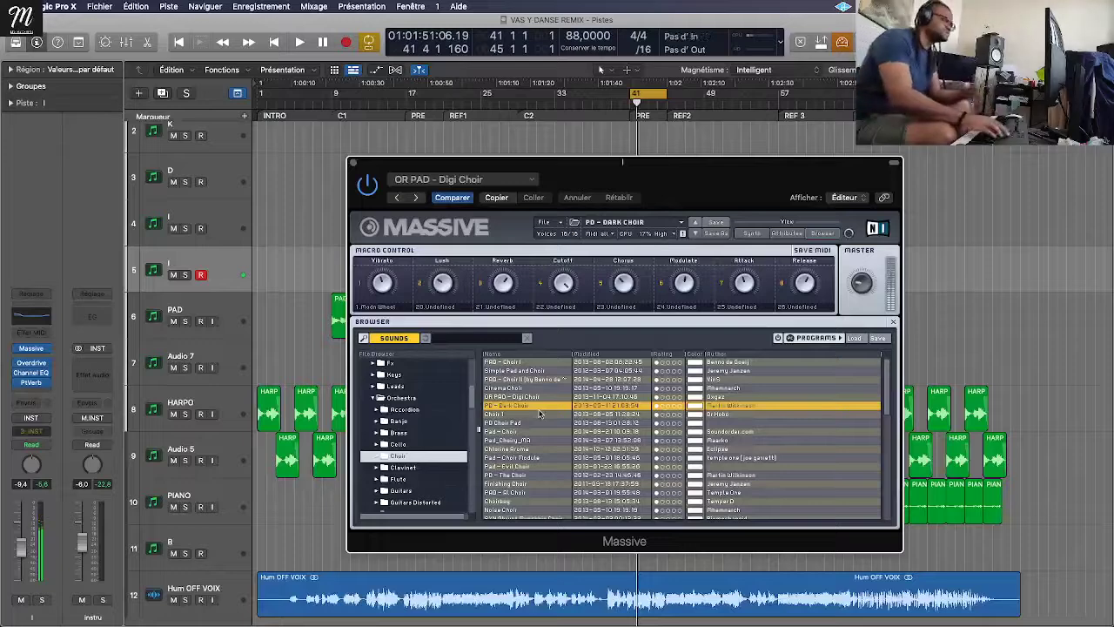
key("space")
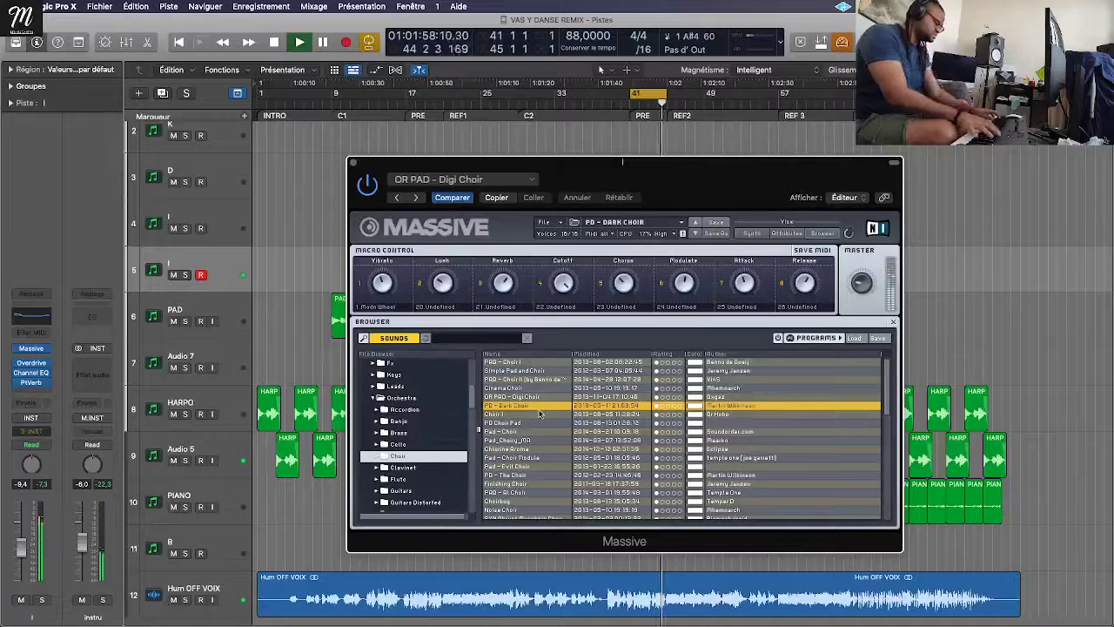
key("space")
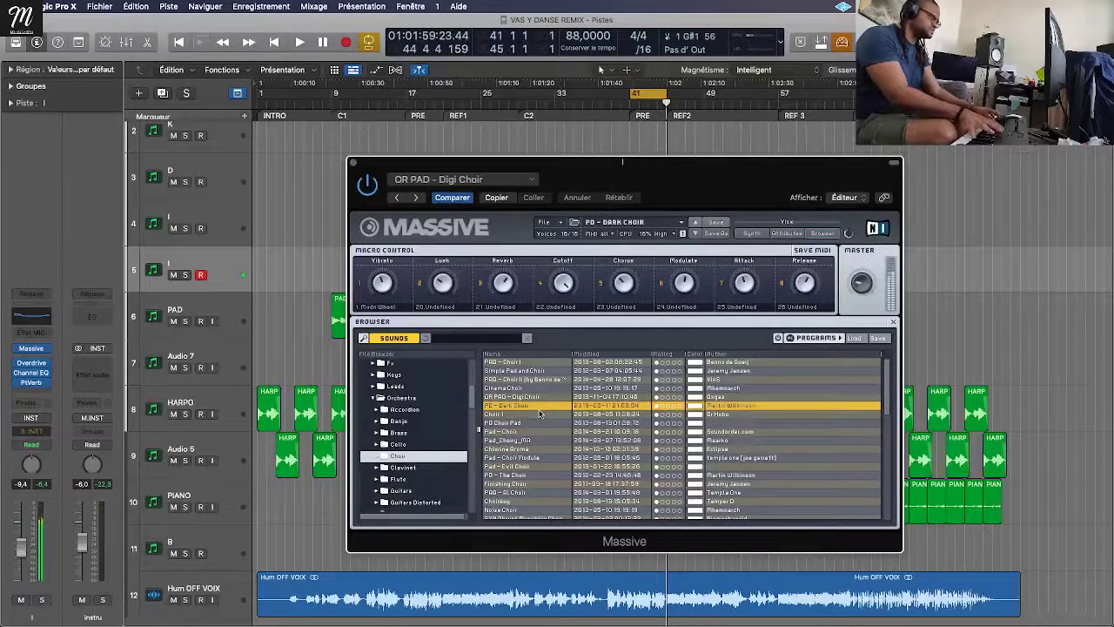
key("super+w")
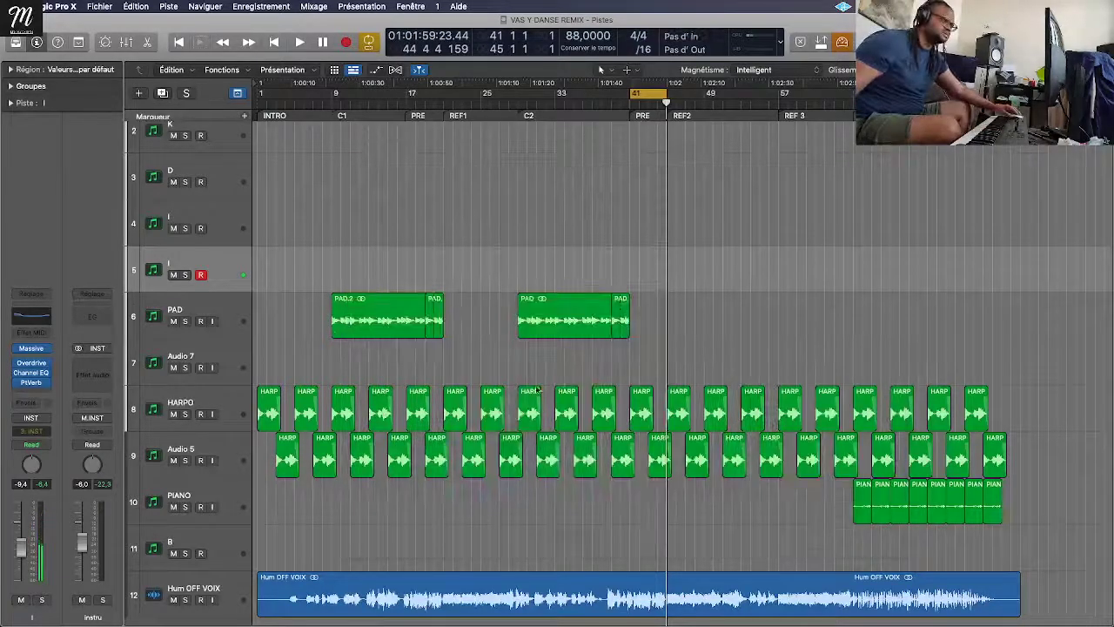
Step: Solo track 5, record the choir part from bar 41, and loop the recorded region over bars 41 to 43
left_click(184, 275)
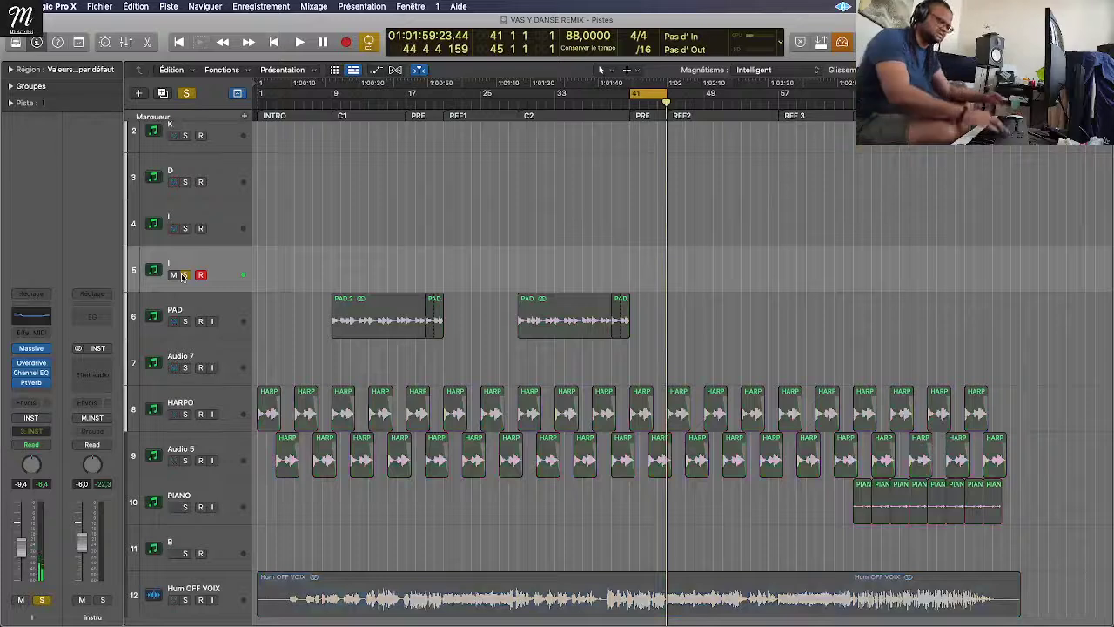
key("r")
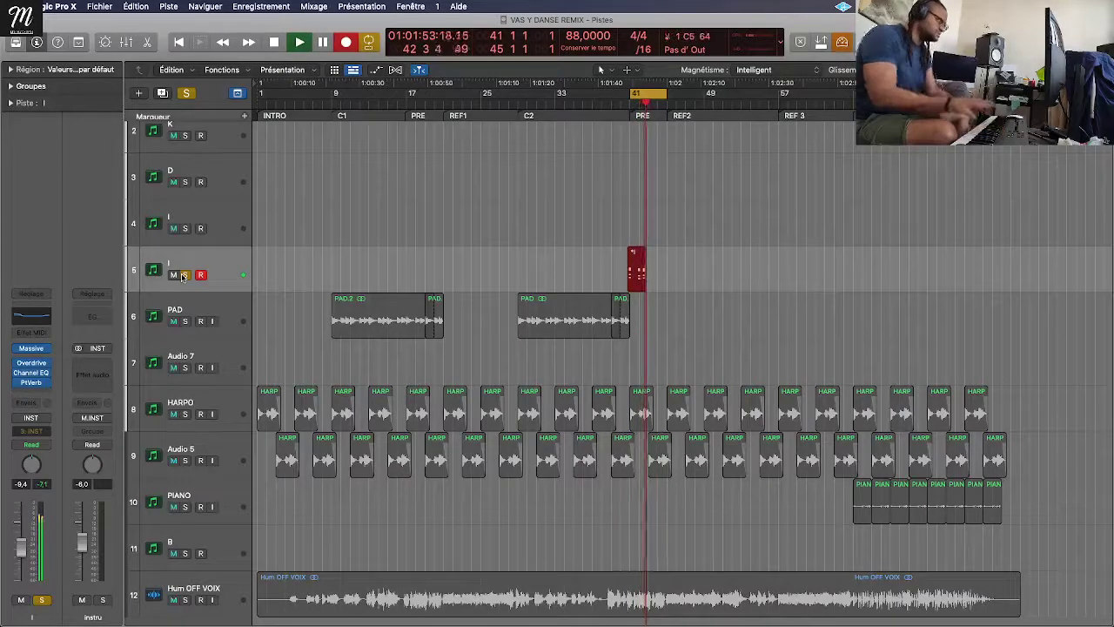
key("space")
left_click(183, 275)
key("space")
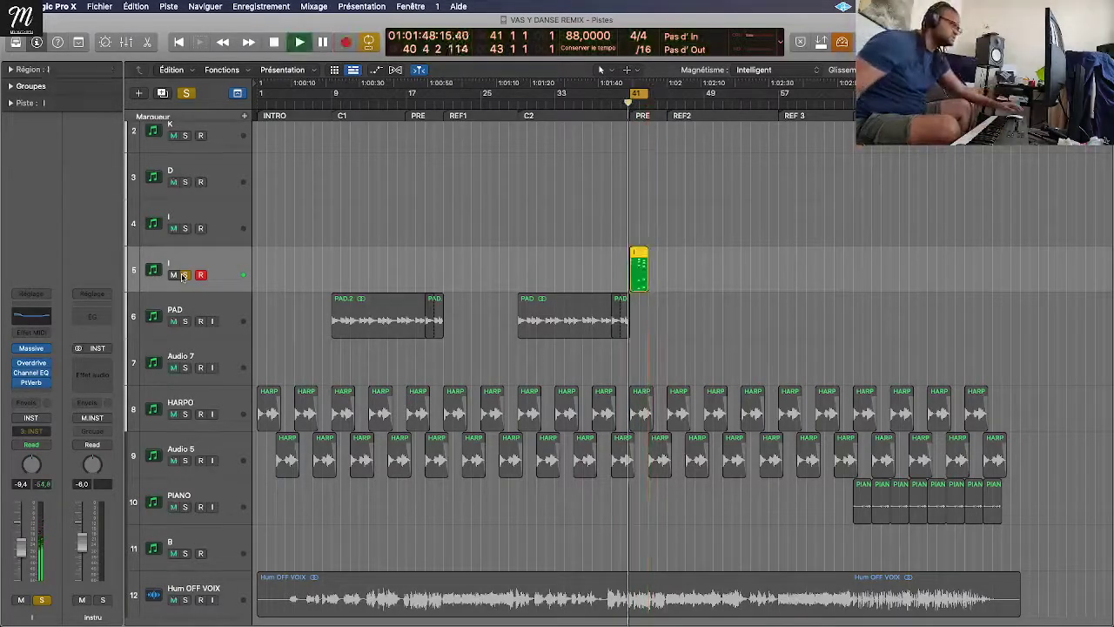
Step: Solo the Hum OFF VOIX vocal track alongside the looping choir part
scroll(197, 394, "down", 1)
scroll(198, 394, "down", 2)
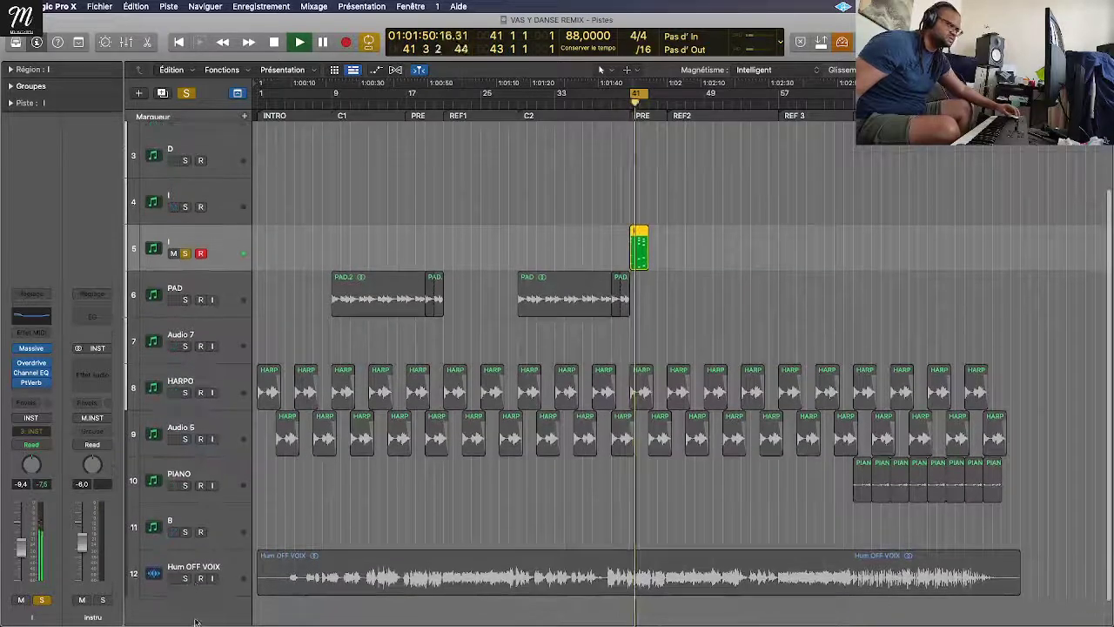
left_click(557, 583)
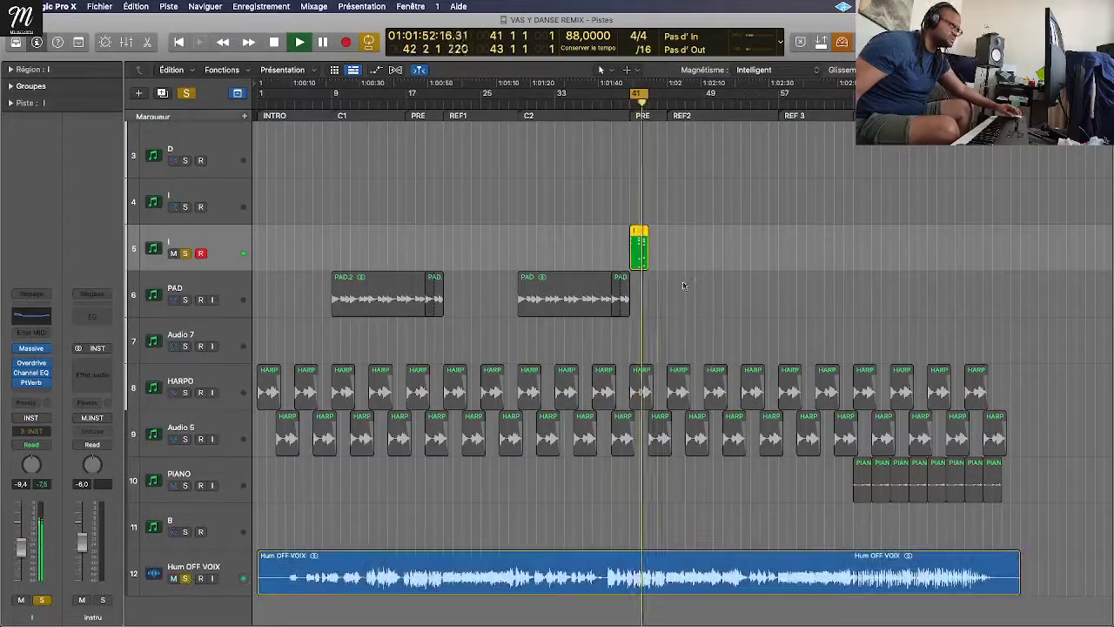
Step: Bounce the recorded choir region in place to a new track named AIR, muting the source region
key("super+Right")
key("super+Right")
key("super+Right")
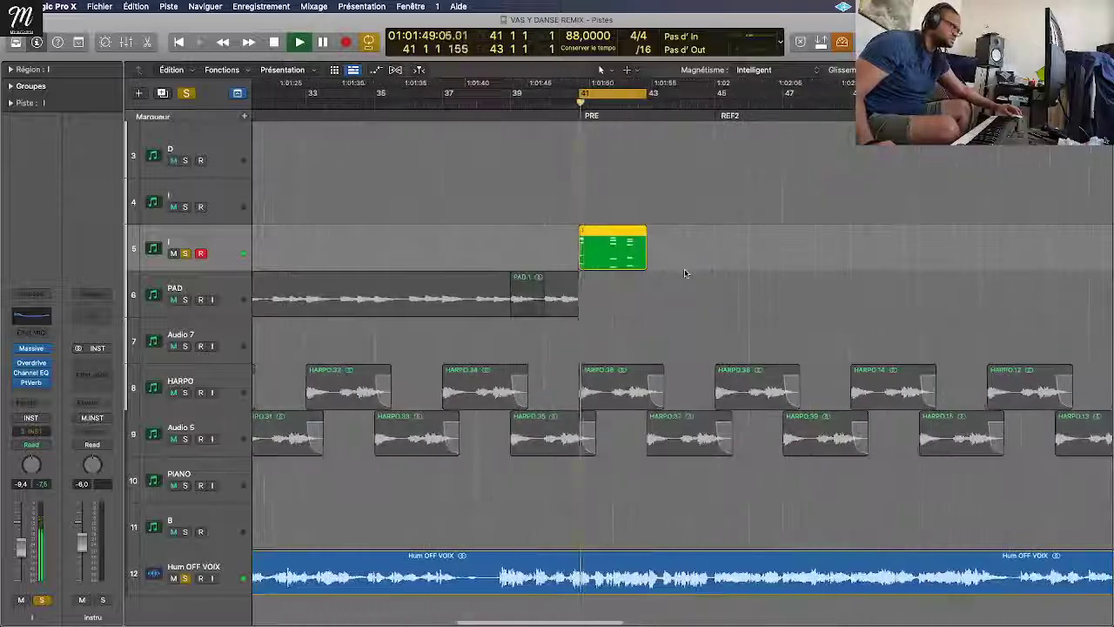
double_click(609, 263)
key("e")
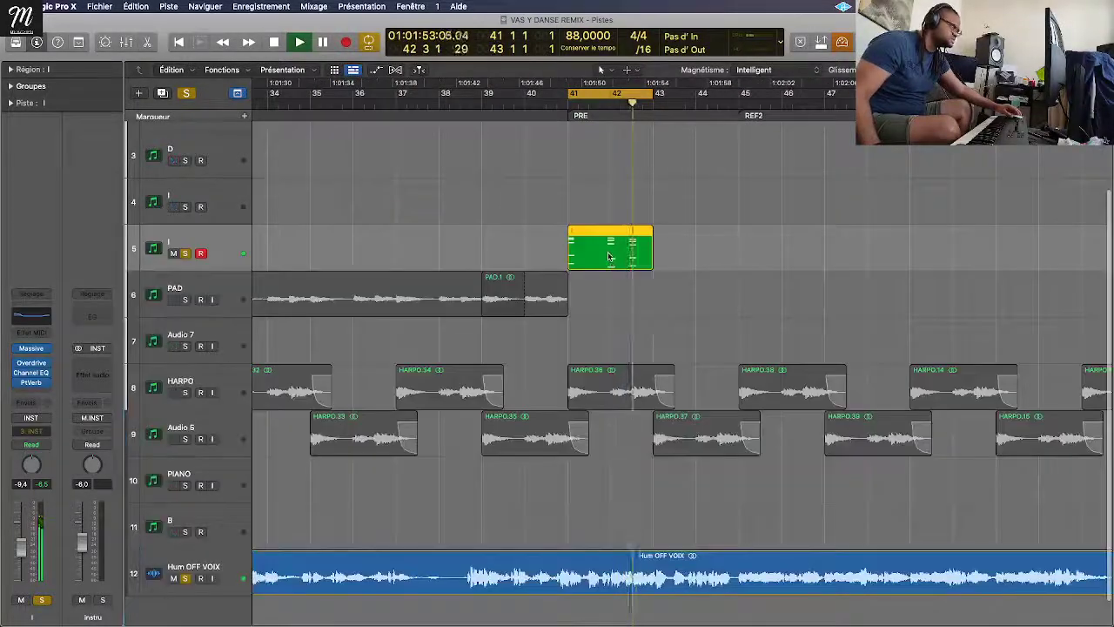
right_click(610, 261)
left_click(653, 252)
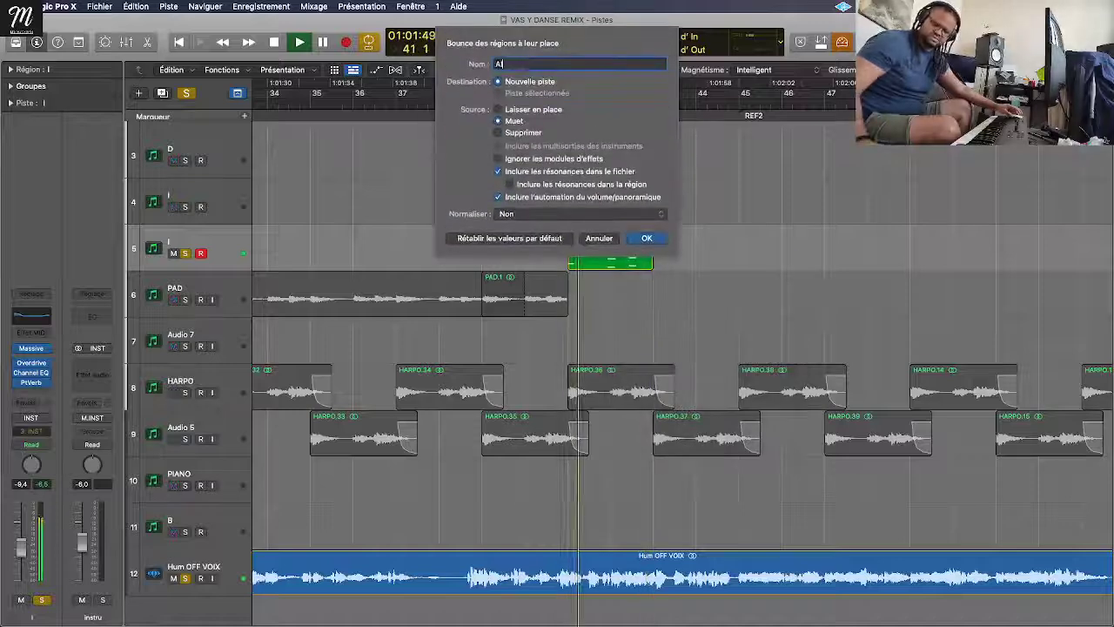
left_click(647, 238)
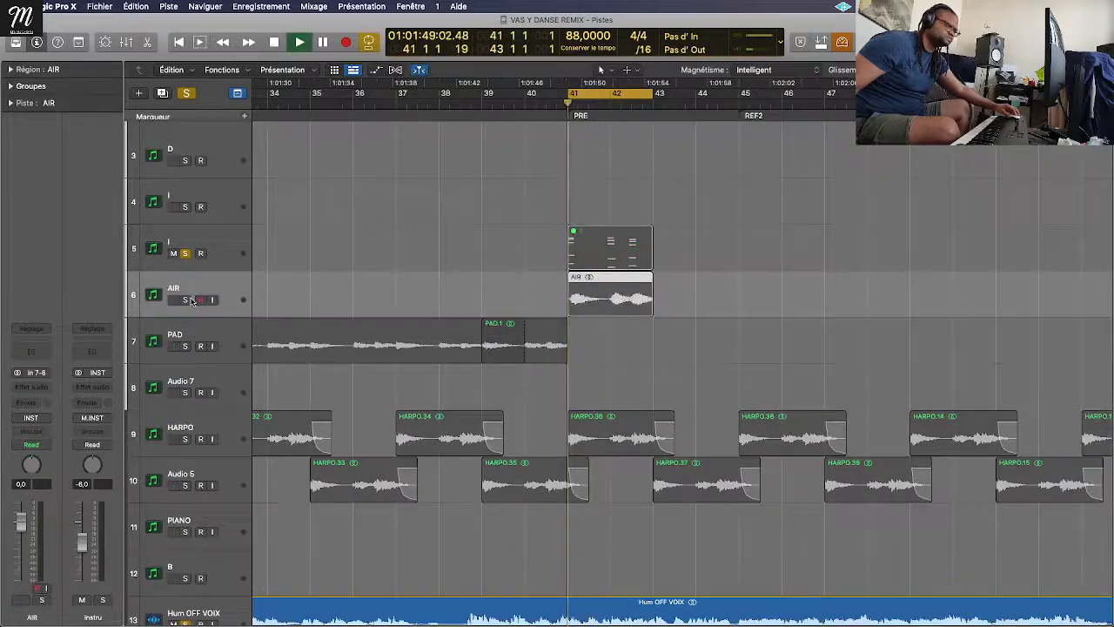
Step: Solo the AIR track and lower its channel fader to -9.6 dB
left_click(193, 300)
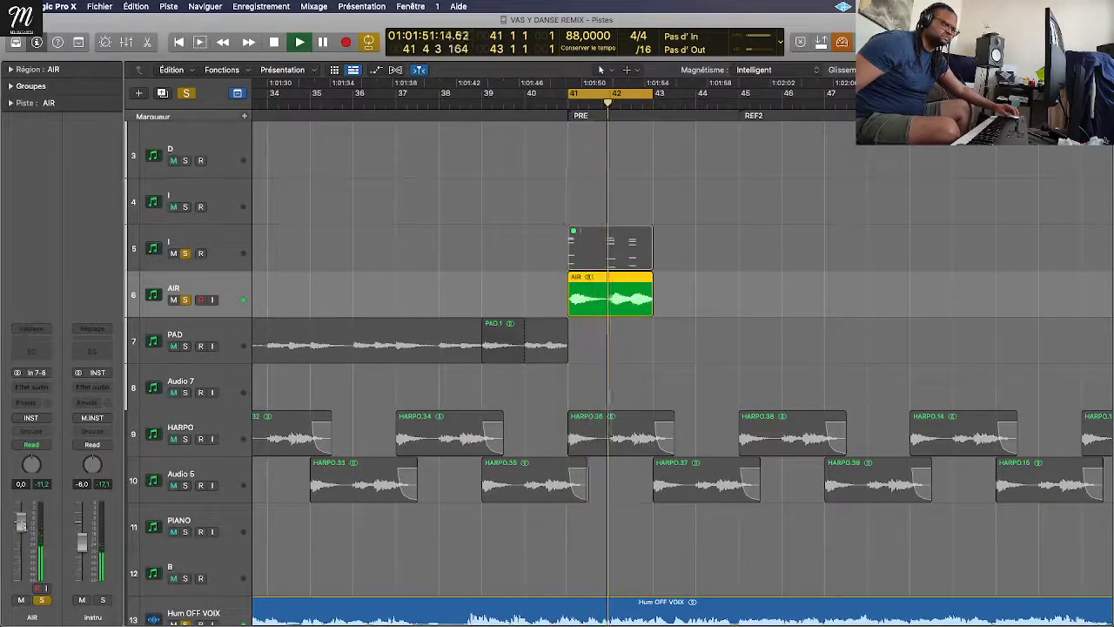
left_click_drag(21, 520, 21, 546)
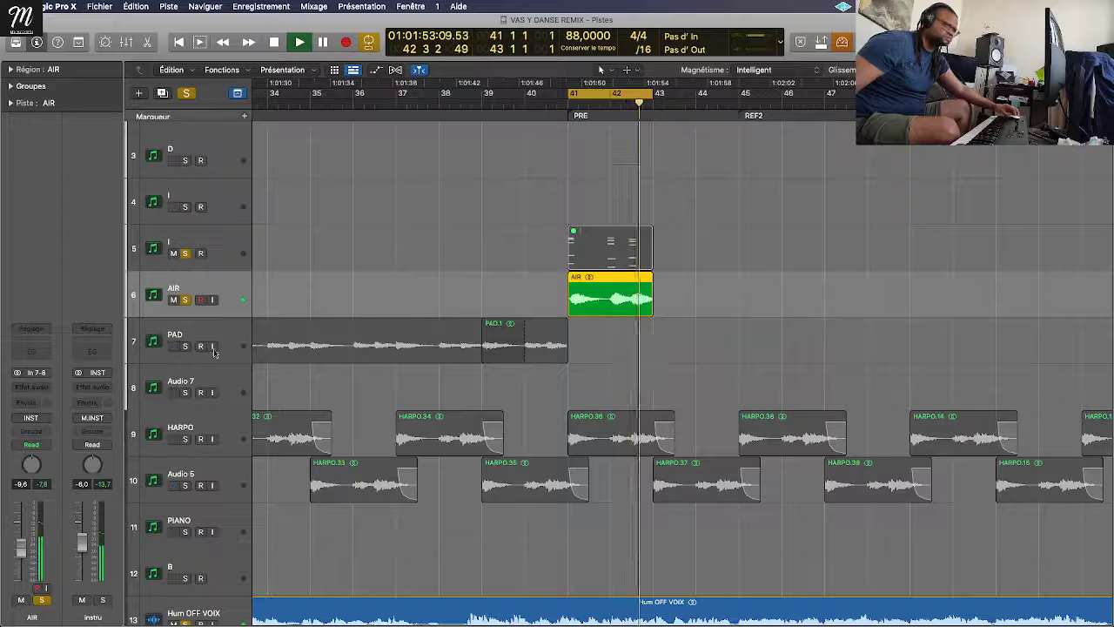
Step: Add a Channel EQ to AIR with a wide 10.5 dB cut around 4 kHz, and raise the track fader to -5.3 dB
left_click(31, 351)
left_click_drag(700, 309, 722, 348)
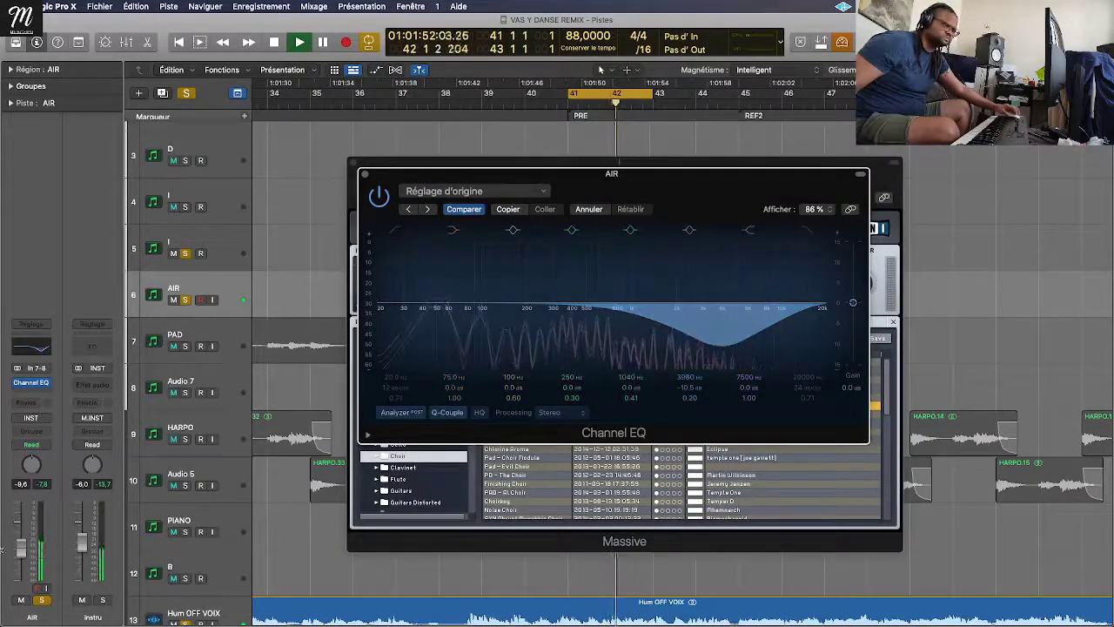
left_click_drag(21, 549, 25, 539)
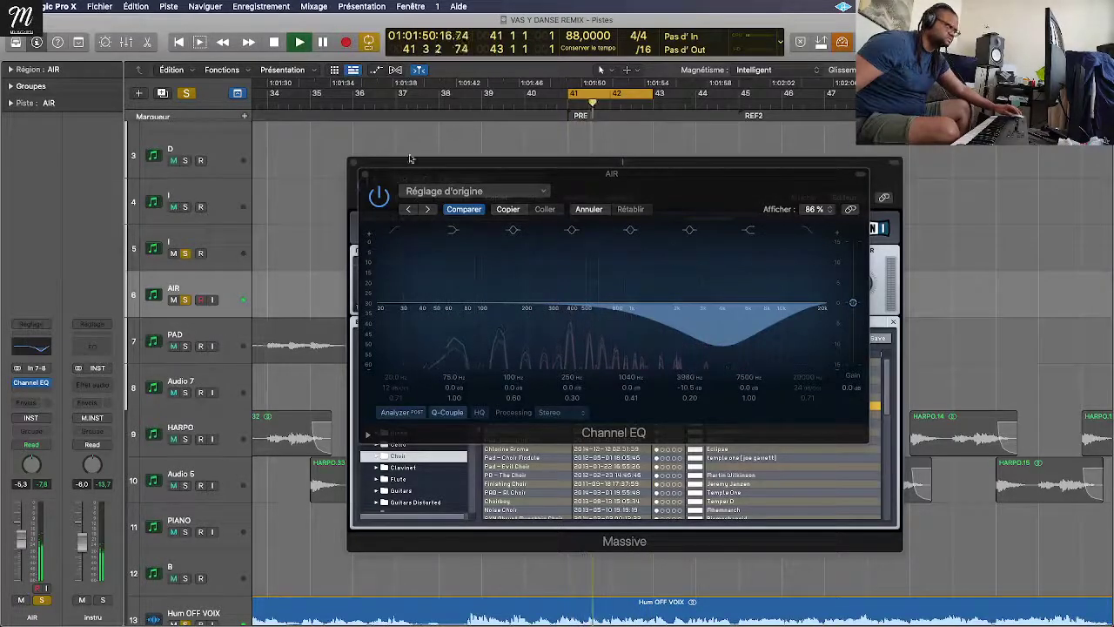
left_click(364, 174)
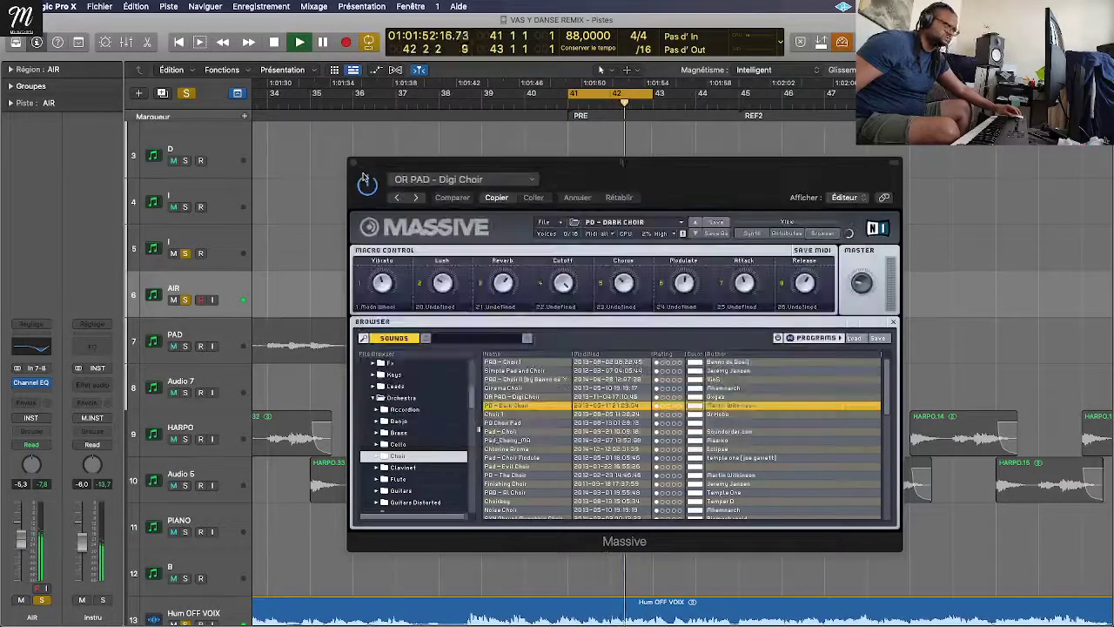
left_click(357, 169)
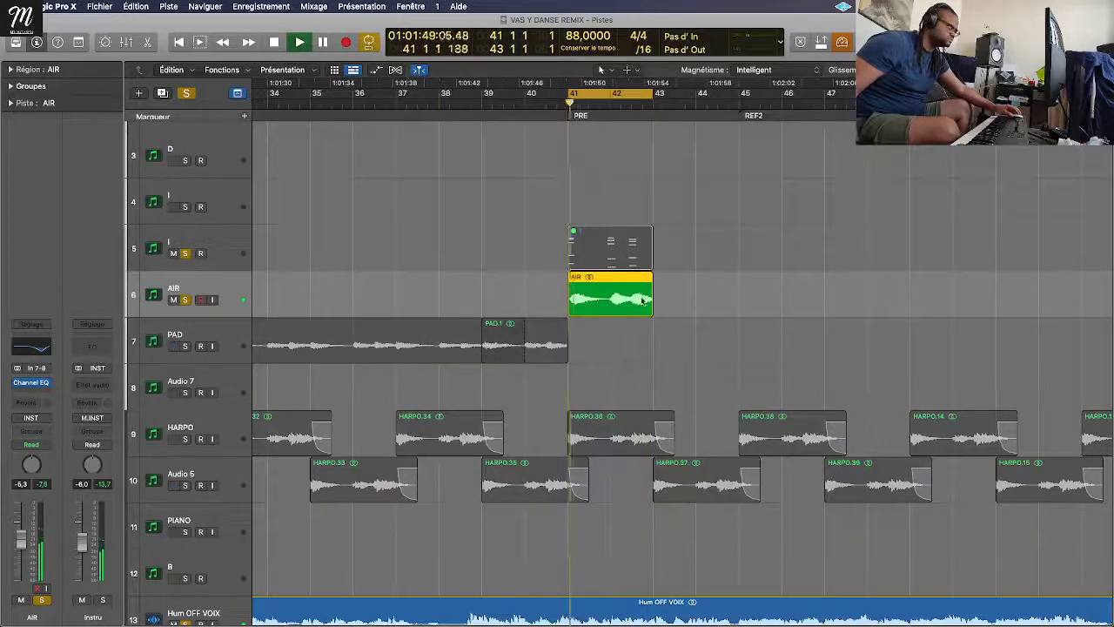
Step: Duplicate the AIR region so the copy starts at bar 43, and delete the muted choir source region on track 5
left_click_drag(637, 301, 724, 299)
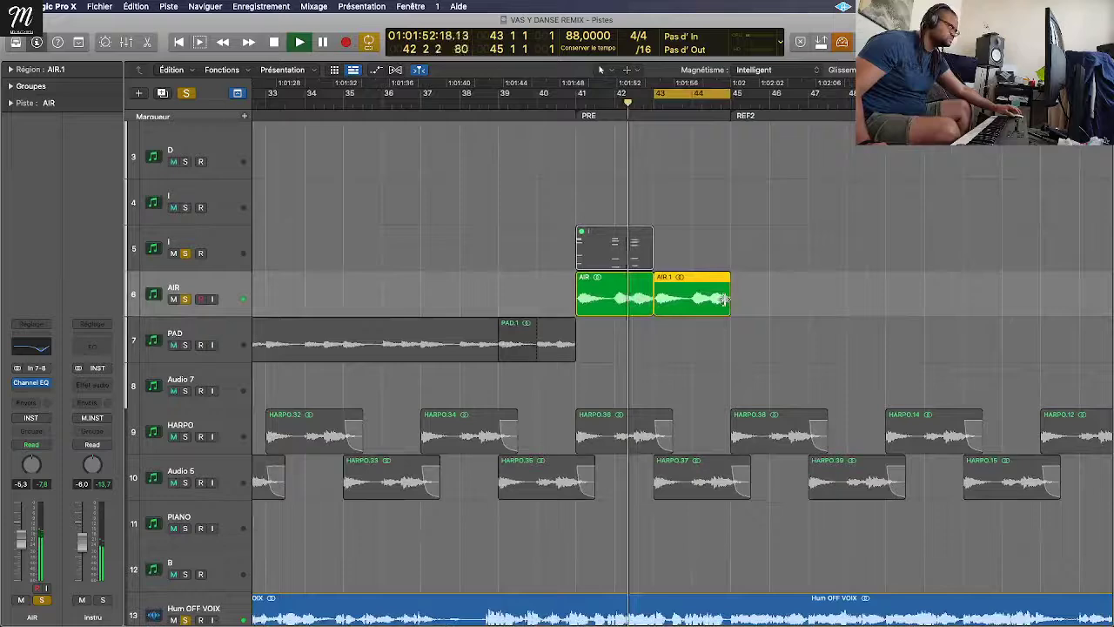
left_click(672, 259)
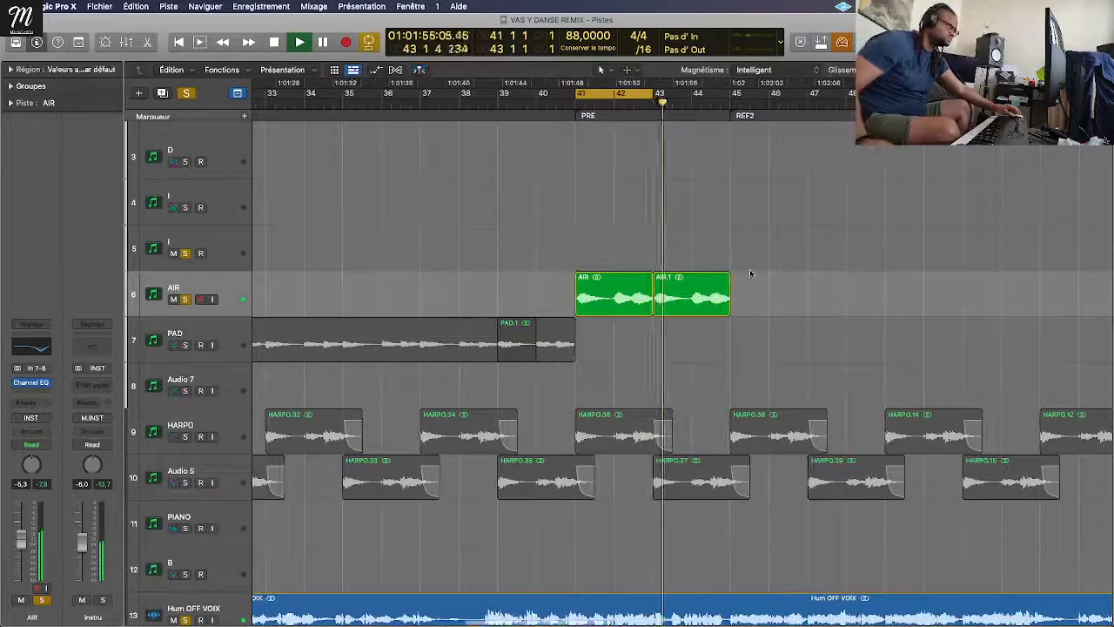
Step: Repeat the pair of AIR regions until they fill bars 41 to 57, and set the cycle range around all of them
left_click_drag(747, 280, 656, 290)
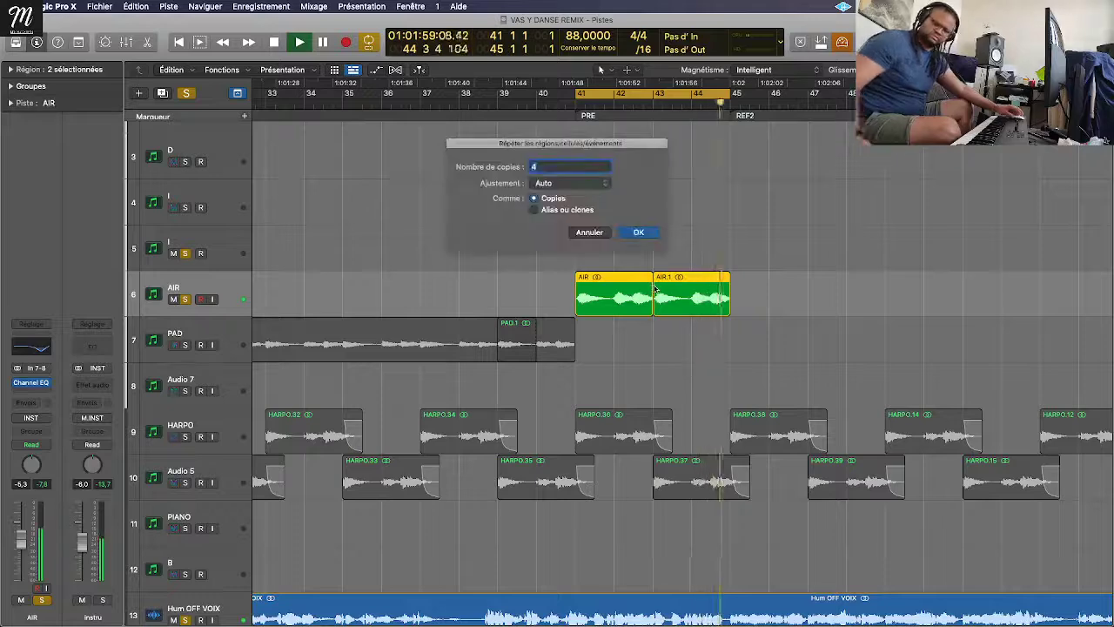
key("Return")
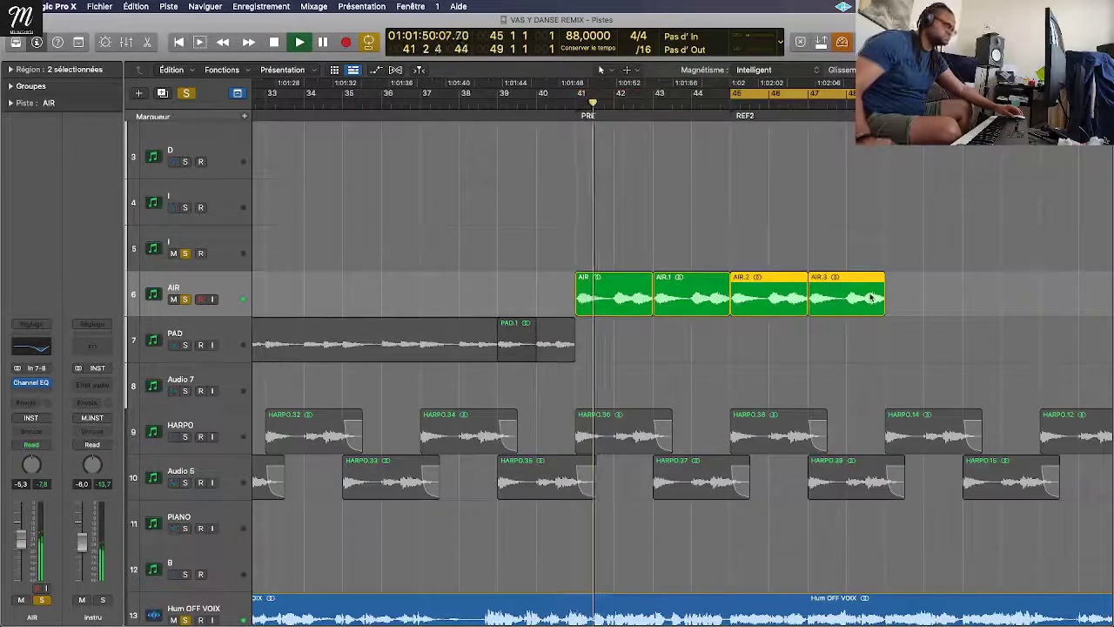
key("z")
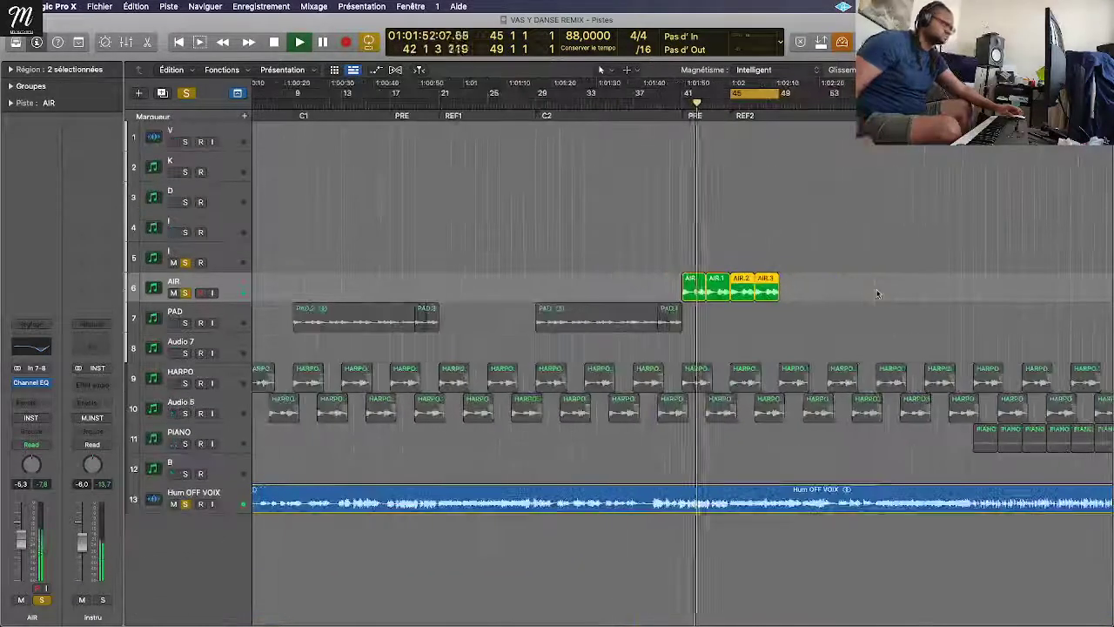
key("super+r")
key("Return")
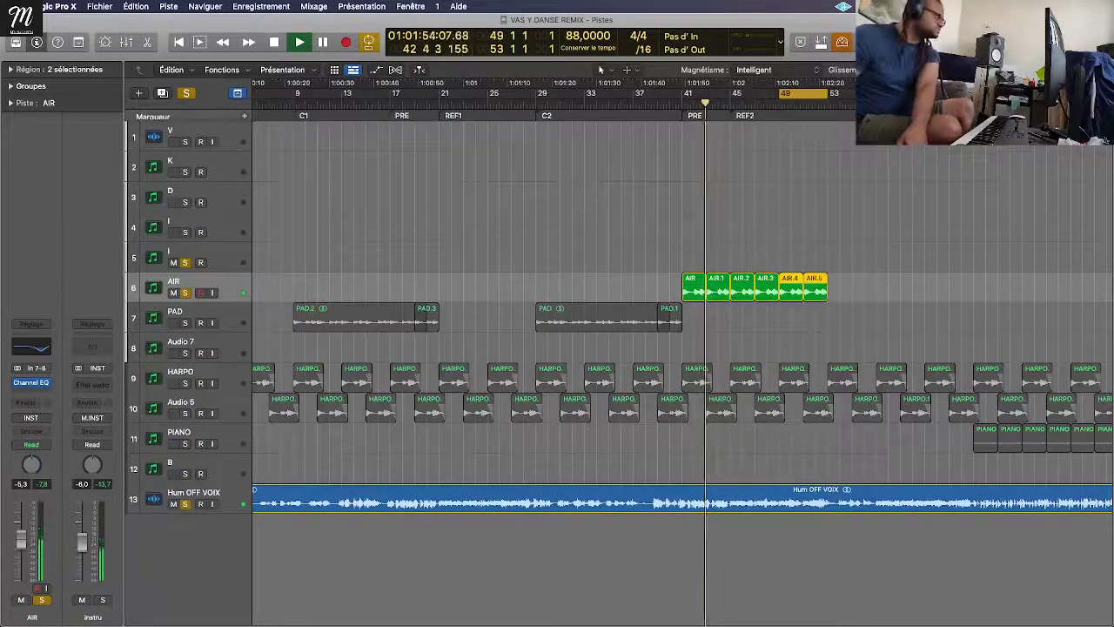
key("super+r")
key("Return")
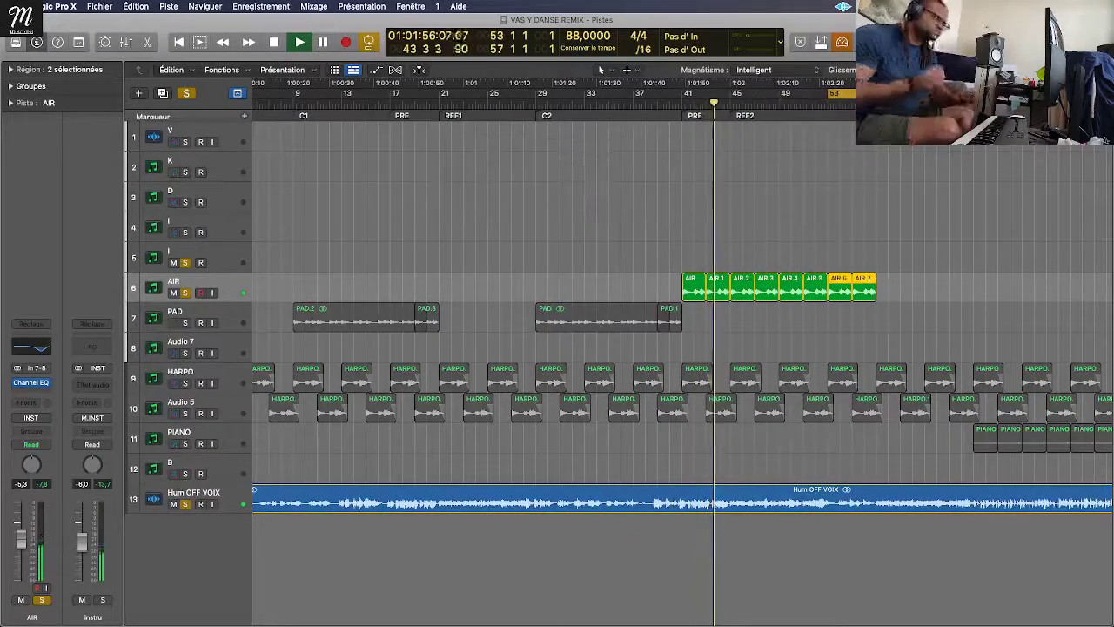
left_click_drag(623, 266, 908, 281)
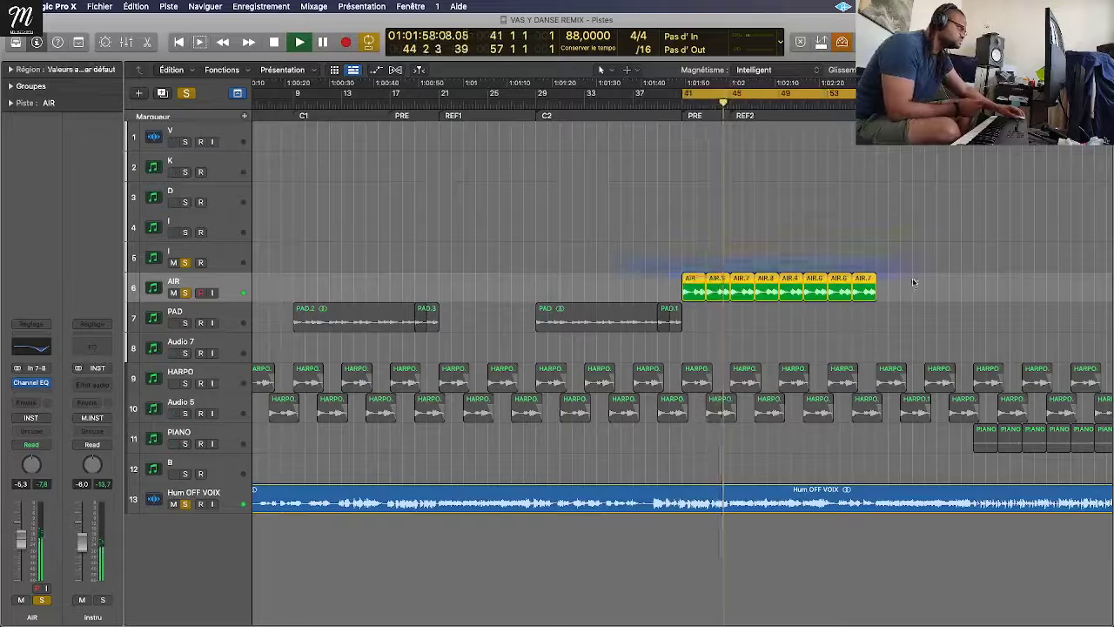
Step: Raise the Hum OFF VOIX vocal track's channel fader to -12.8 dB
left_click(233, 264)
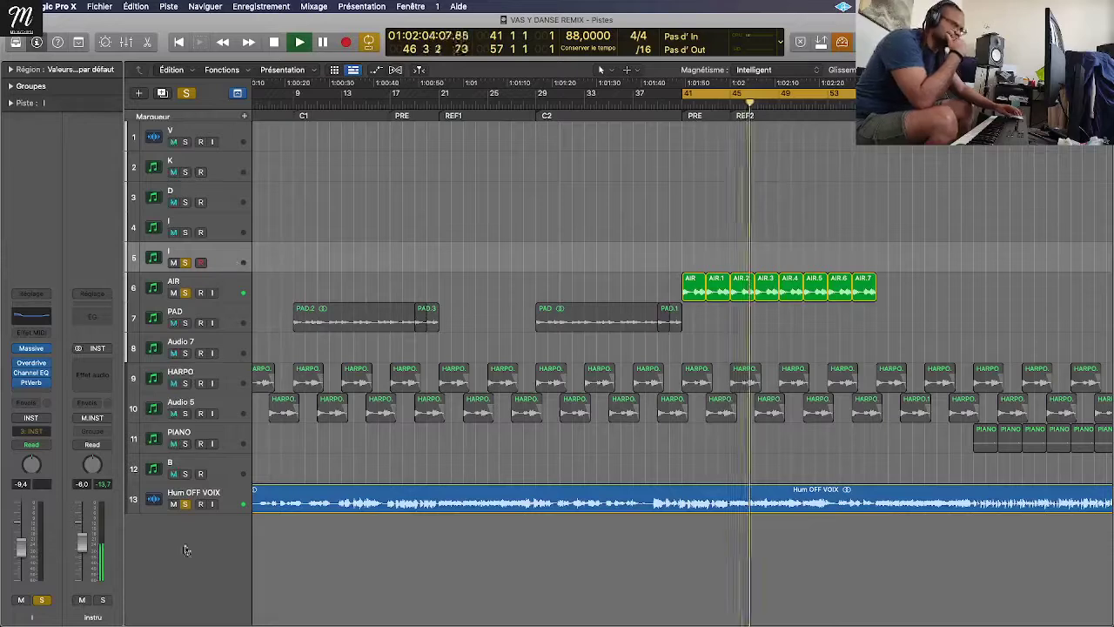
left_click(165, 509)
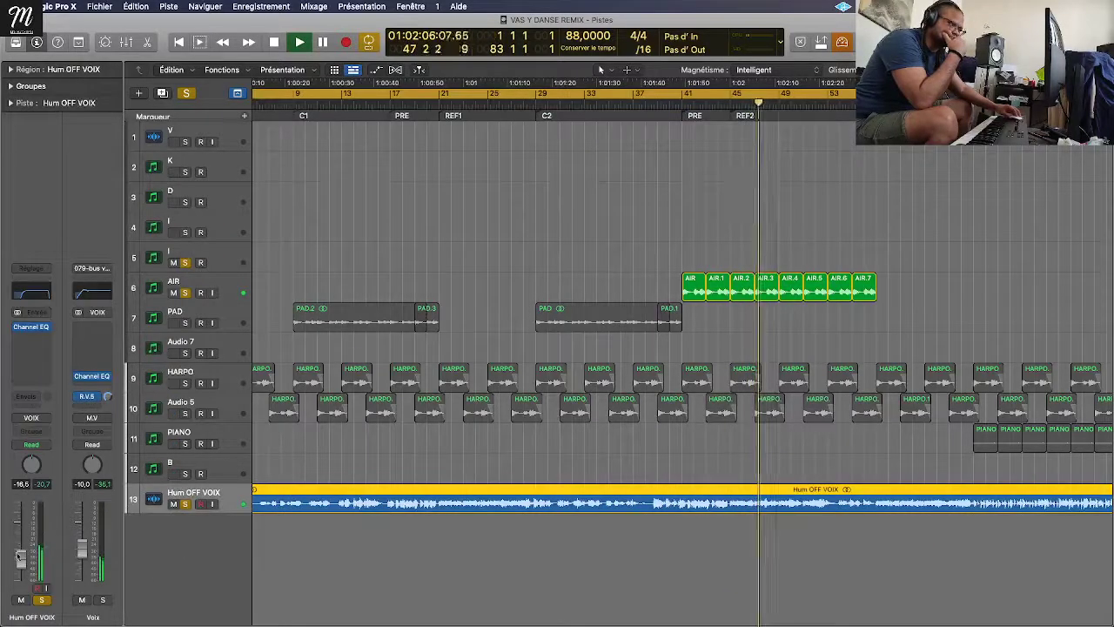
left_click_drag(21, 560, 21, 549)
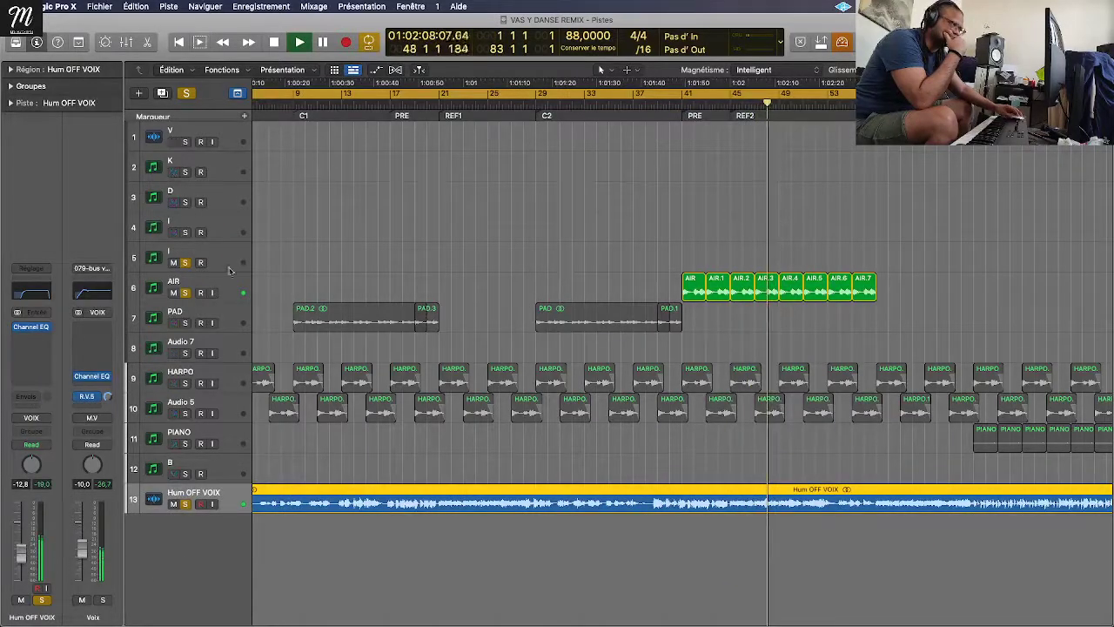
left_click(225, 265)
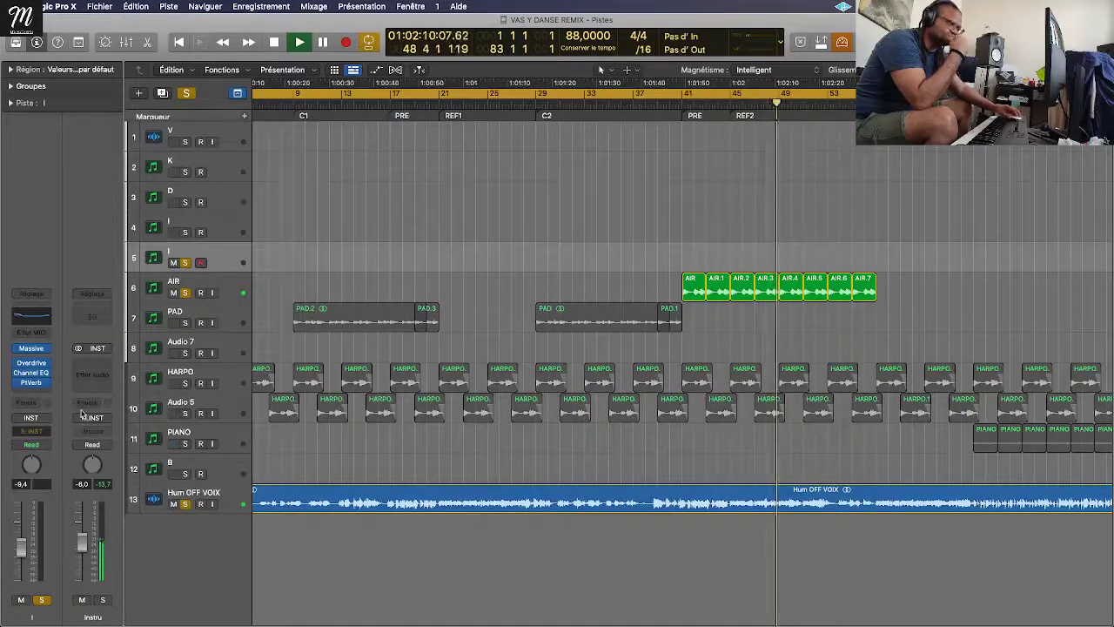
mouse_move(35, 351)
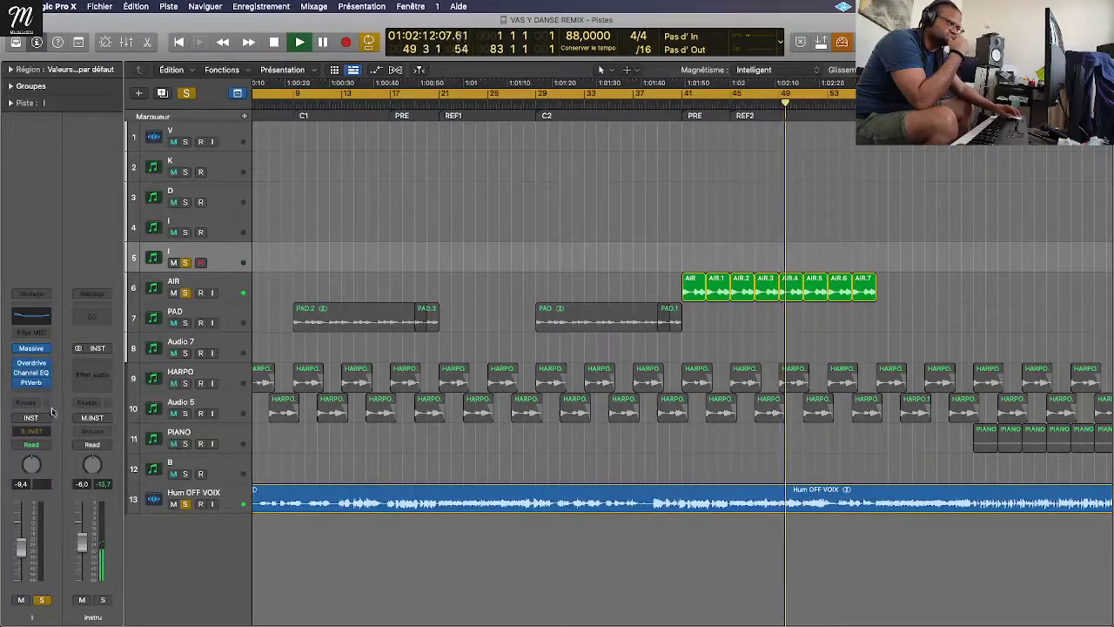
Step: Set the low cut of the Hum OFF VOIX Channel EQ to 125 Hz, and close the open plug-in windows
left_click(167, 499)
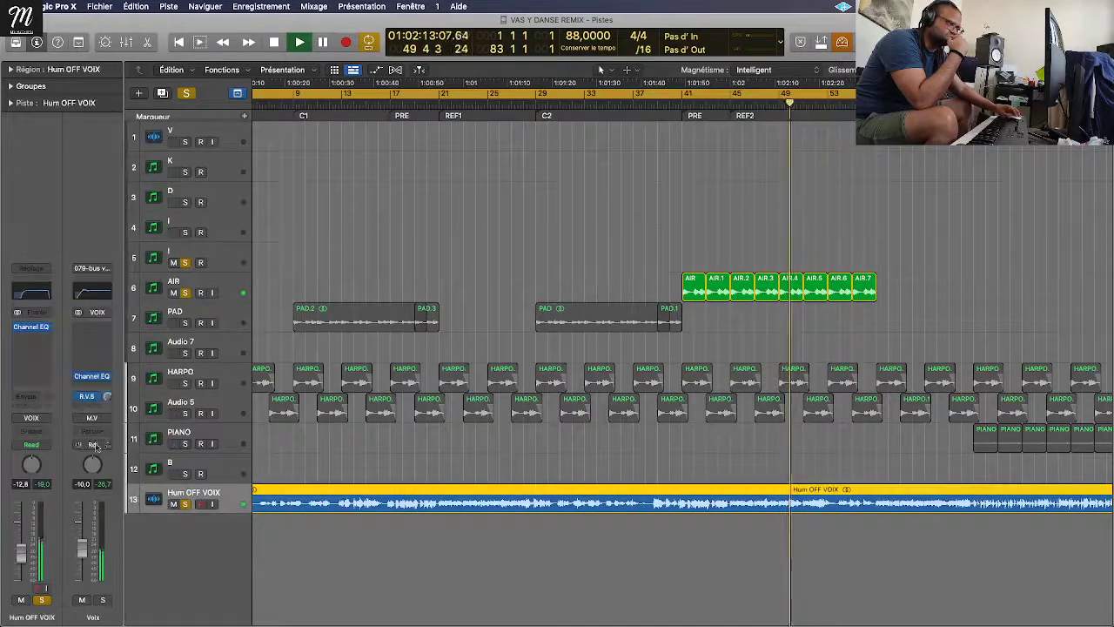
left_click(31, 328)
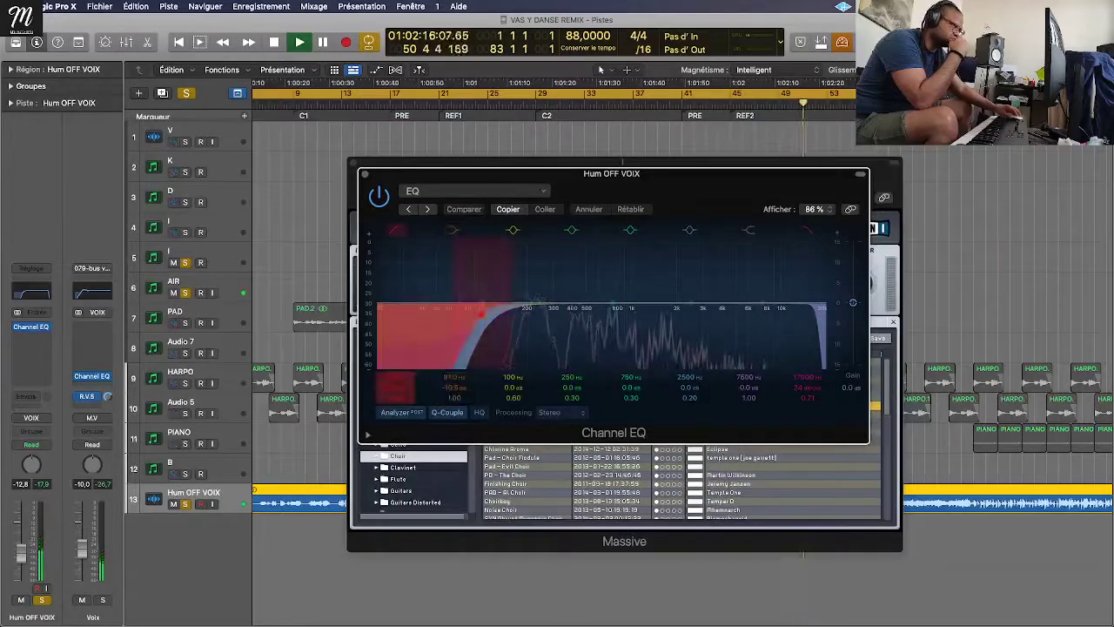
left_click(400, 380)
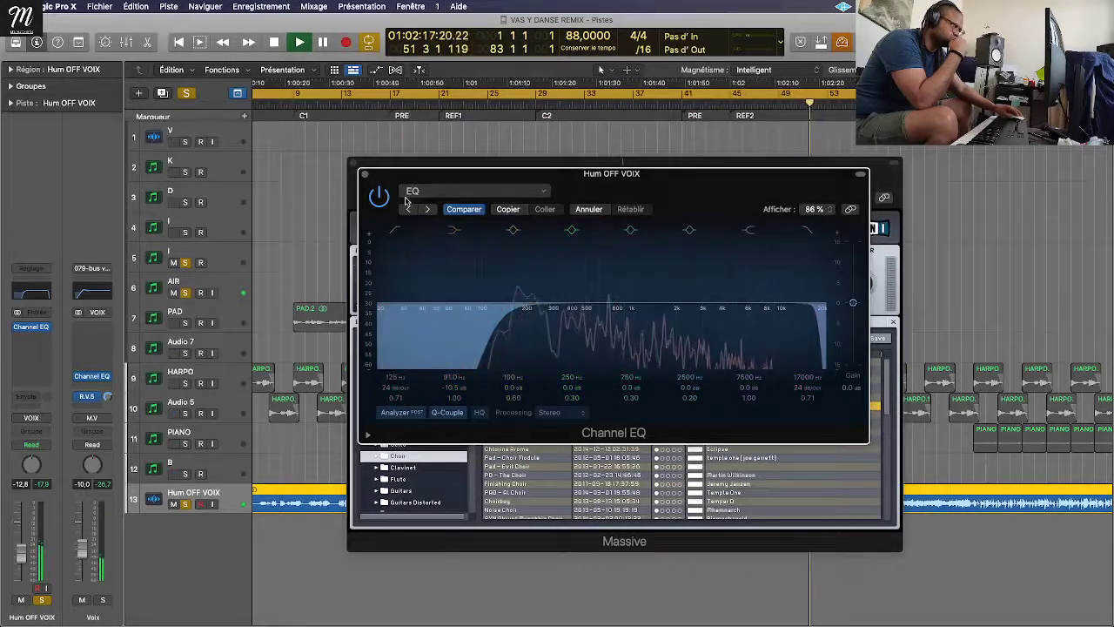
left_click(363, 173)
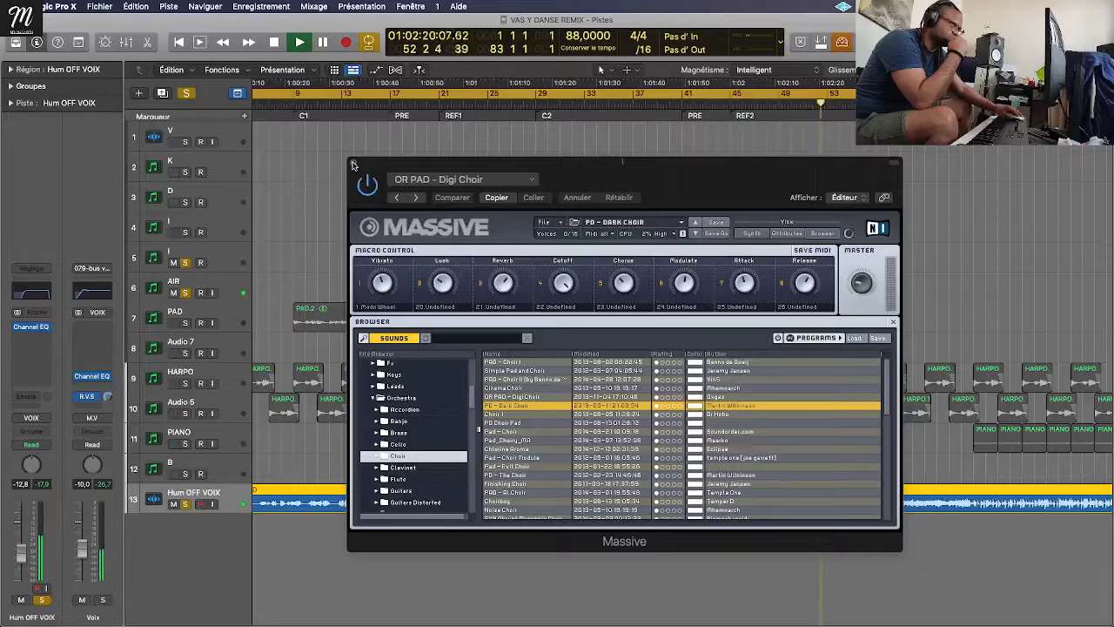
left_click(354, 164)
Step: Set the cycle range around the AIR regions, bars 41 to 57, and show the Massive instrument of track 5
left_click_drag(683, 258, 863, 296)
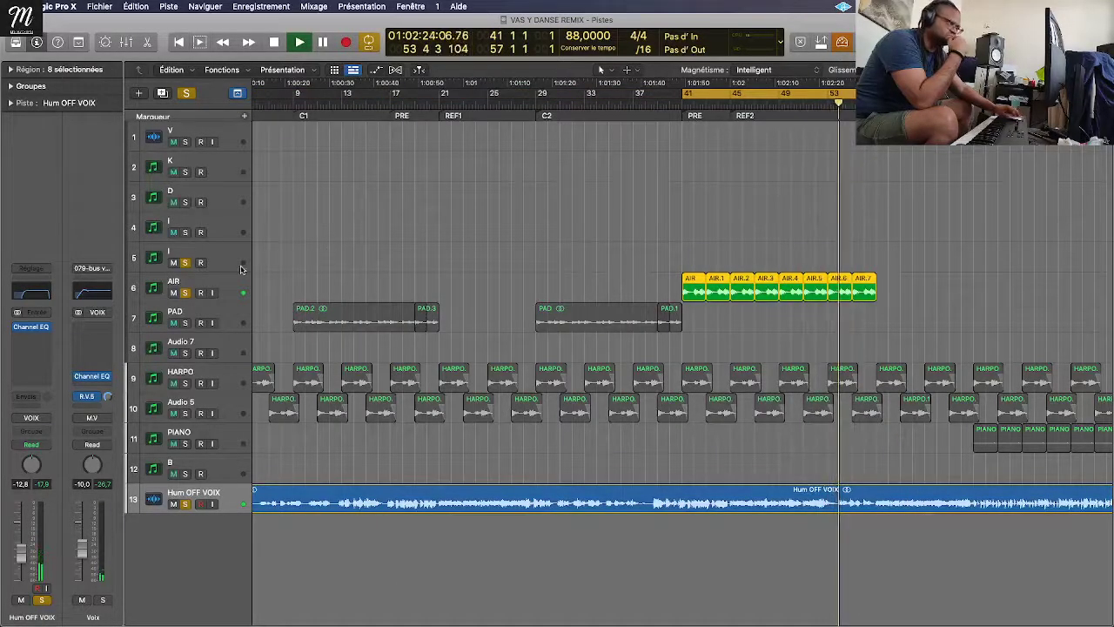
left_click(241, 265)
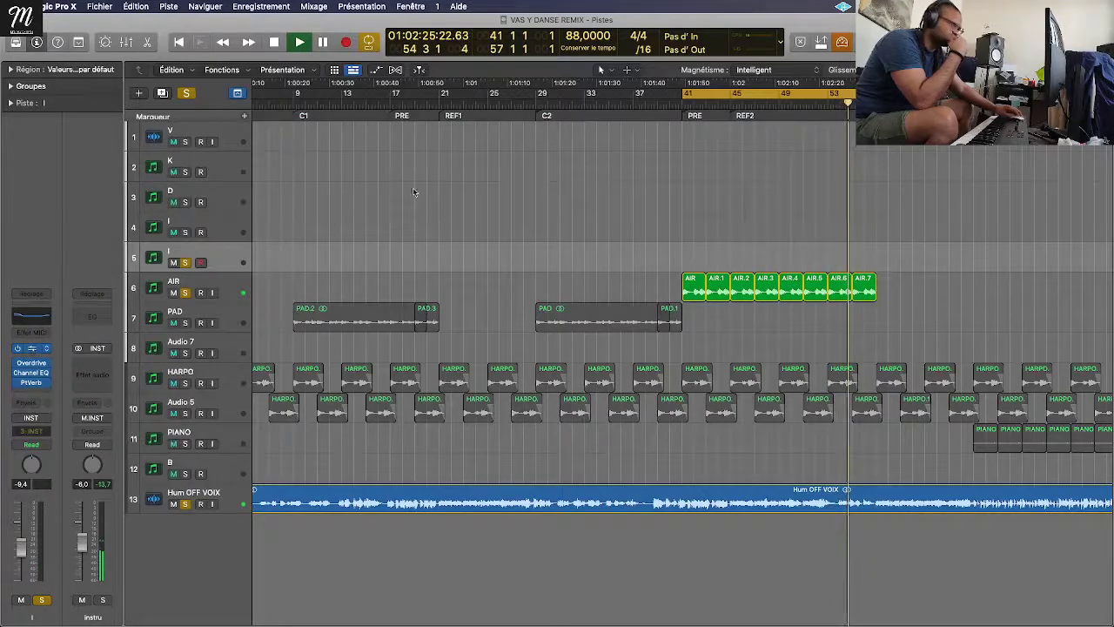
key("v")
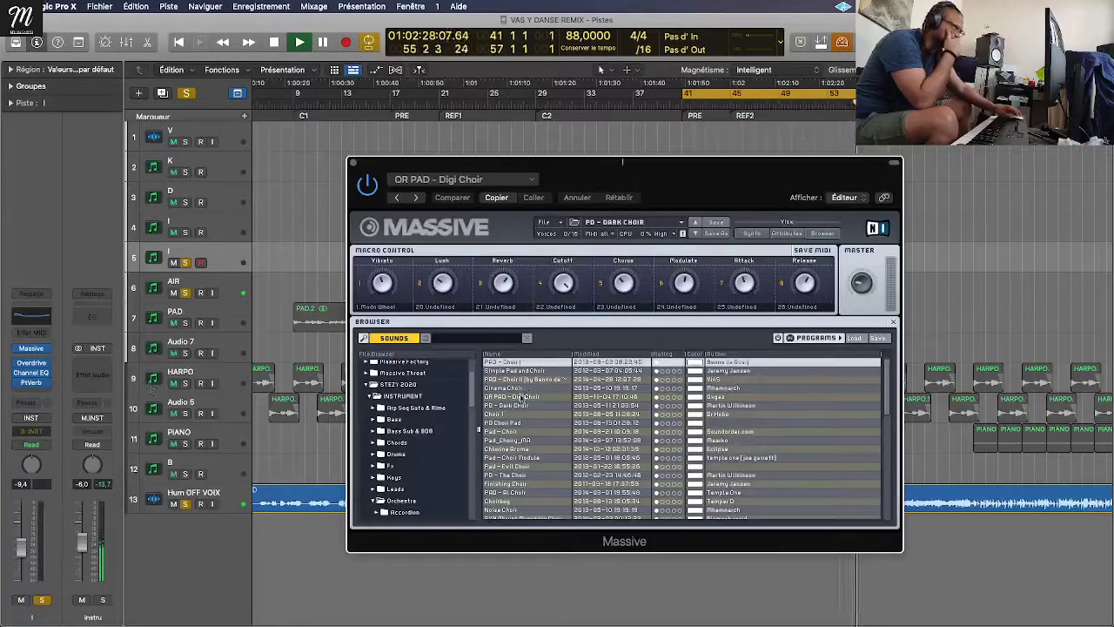
Step: Audition the Massive choir presets from Pad_Choiry_MA and Chlorine Aroma through PAD - Al Choir, Choirboy and Noise Choir
left_click(513, 440)
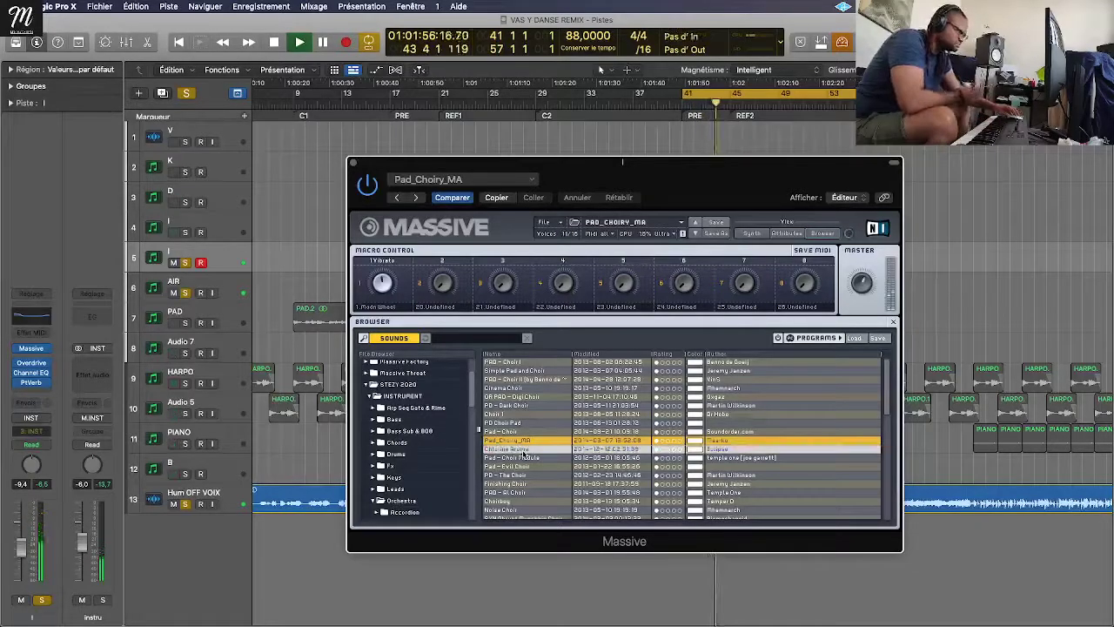
left_click(513, 449)
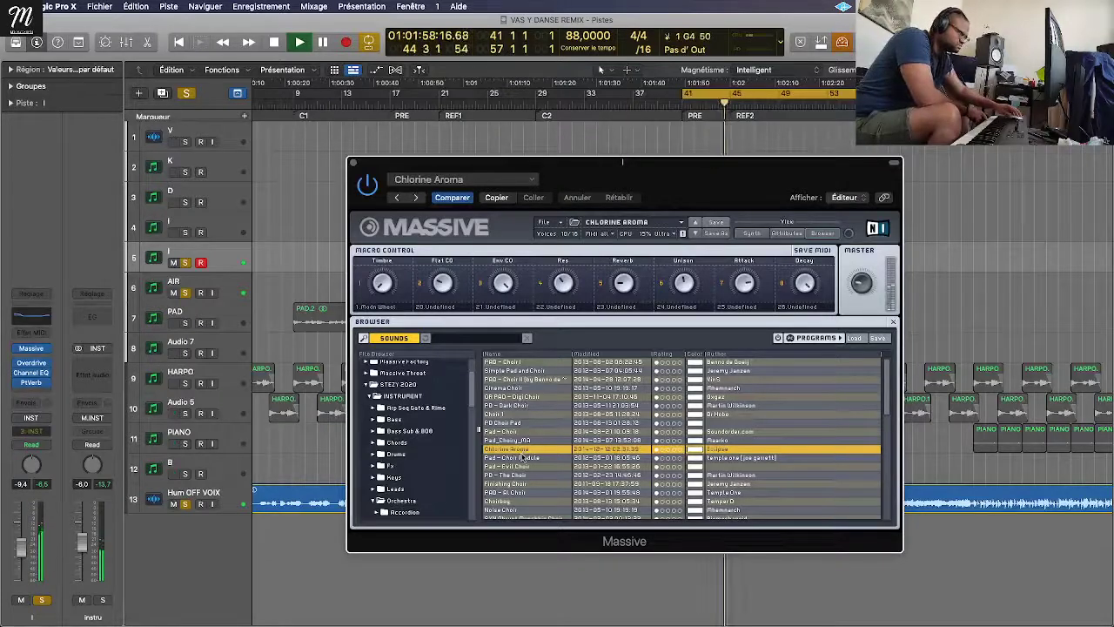
left_click(522, 457)
left_click(522, 467)
left_click(522, 475)
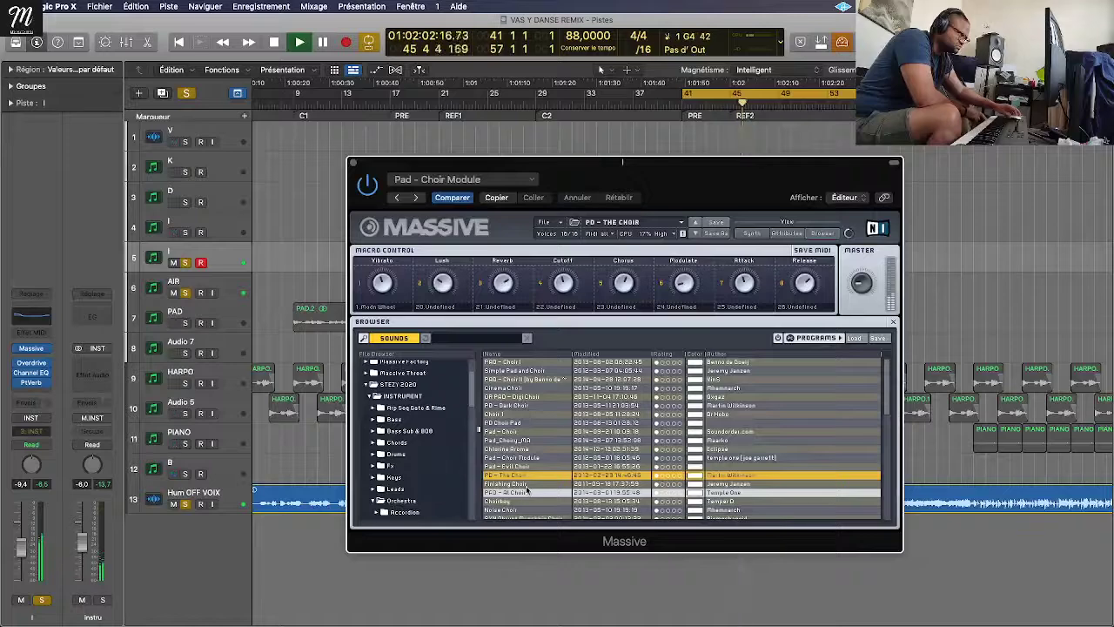
scroll(521, 494, "down", 3)
left_click(525, 469)
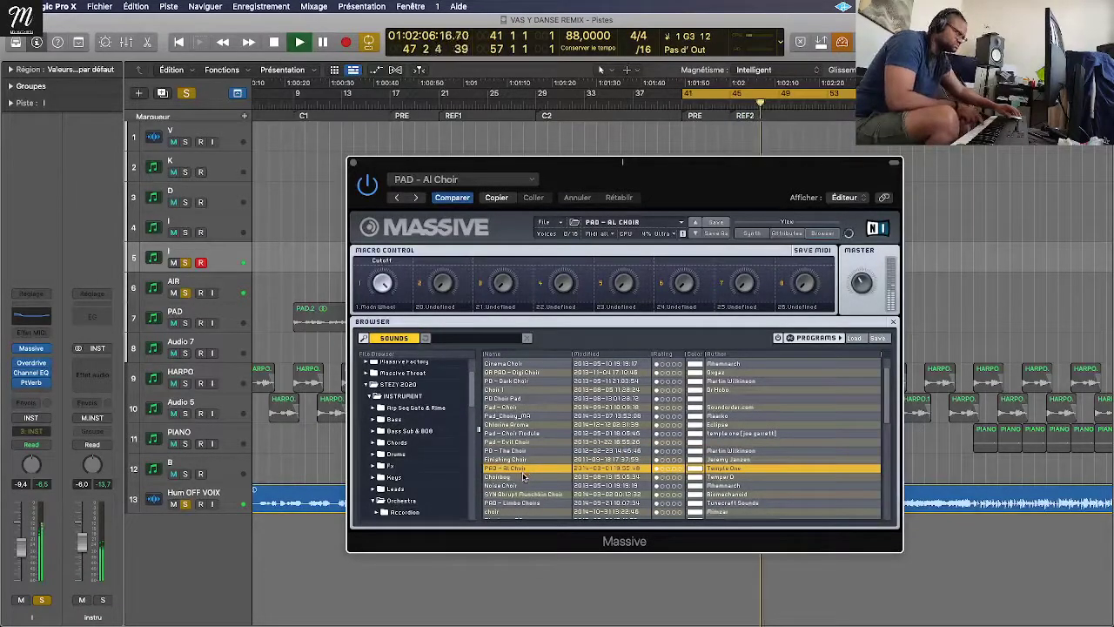
left_click(525, 477)
left_click(525, 485)
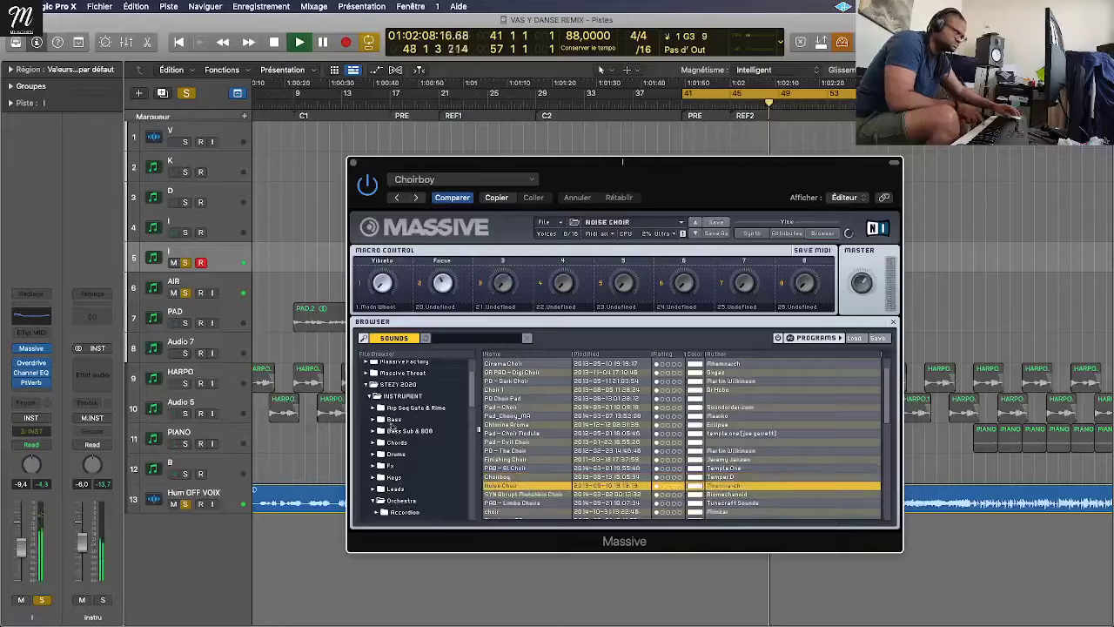
Step: Audition rhythmic Massive presets from the Rime 1 folder, including Khimpansee, Foundry Facility, City Groove and Inter-Activa
left_click(377, 408)
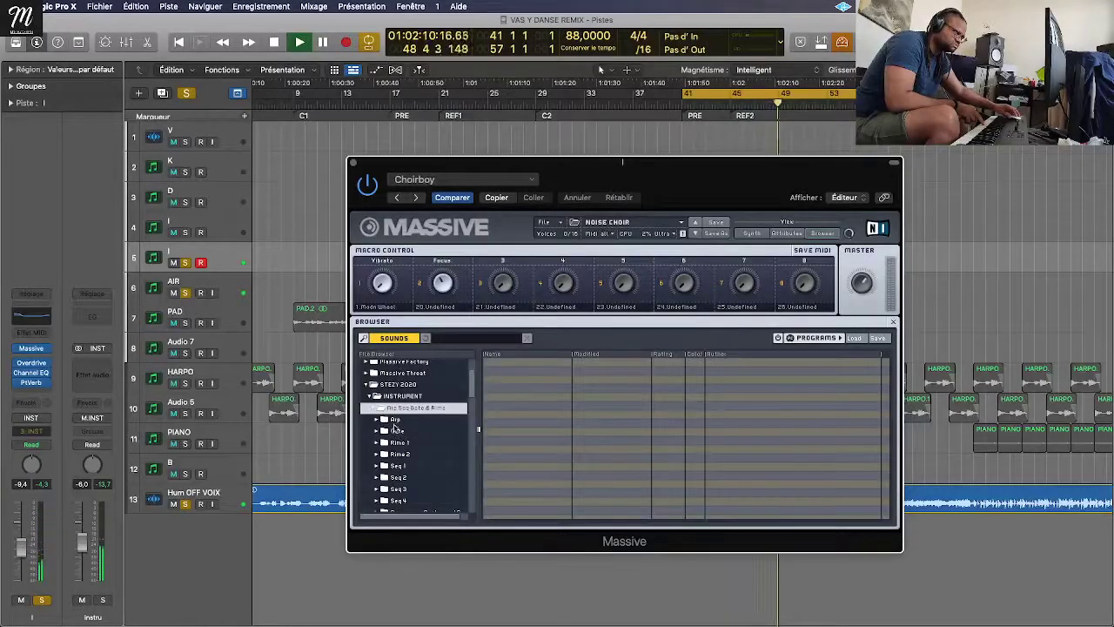
scroll(399, 461, "down", 1)
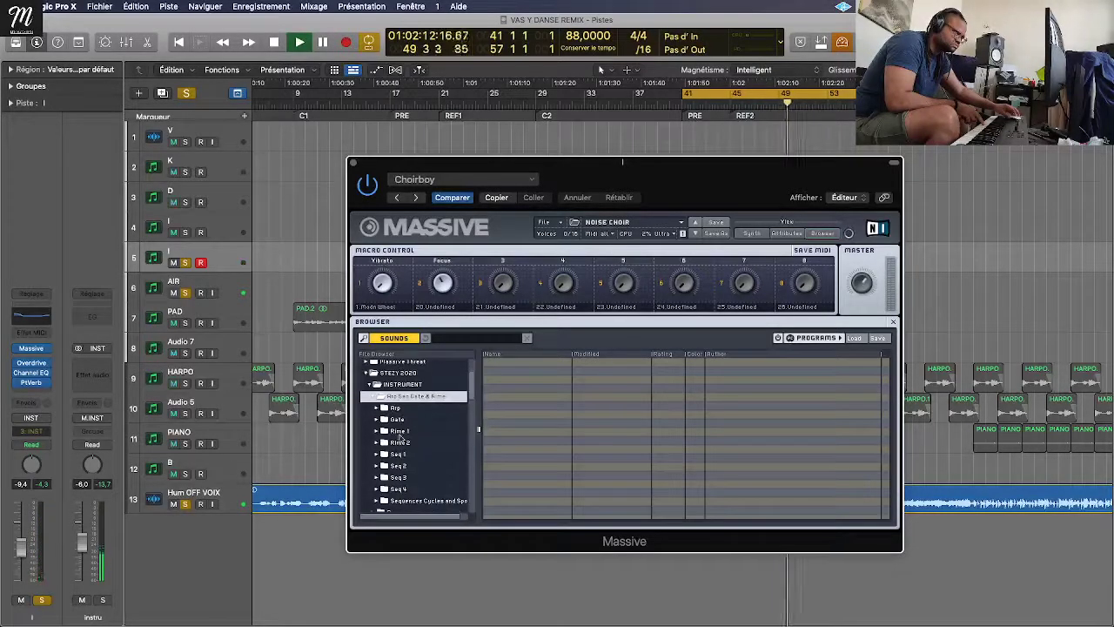
left_click(399, 431)
left_click(523, 370)
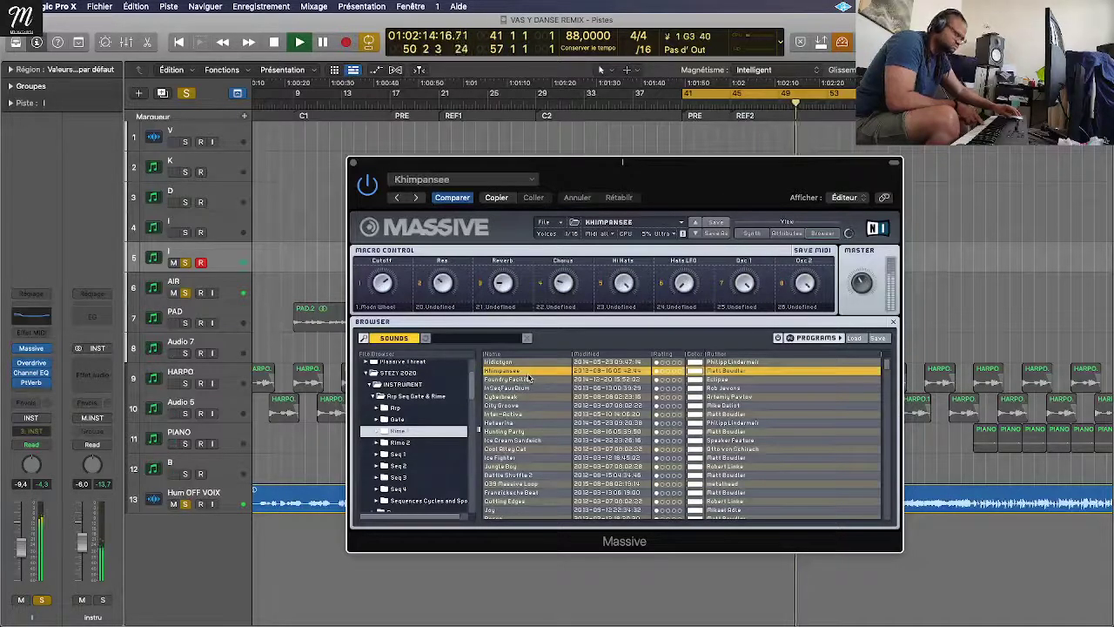
left_click(528, 379)
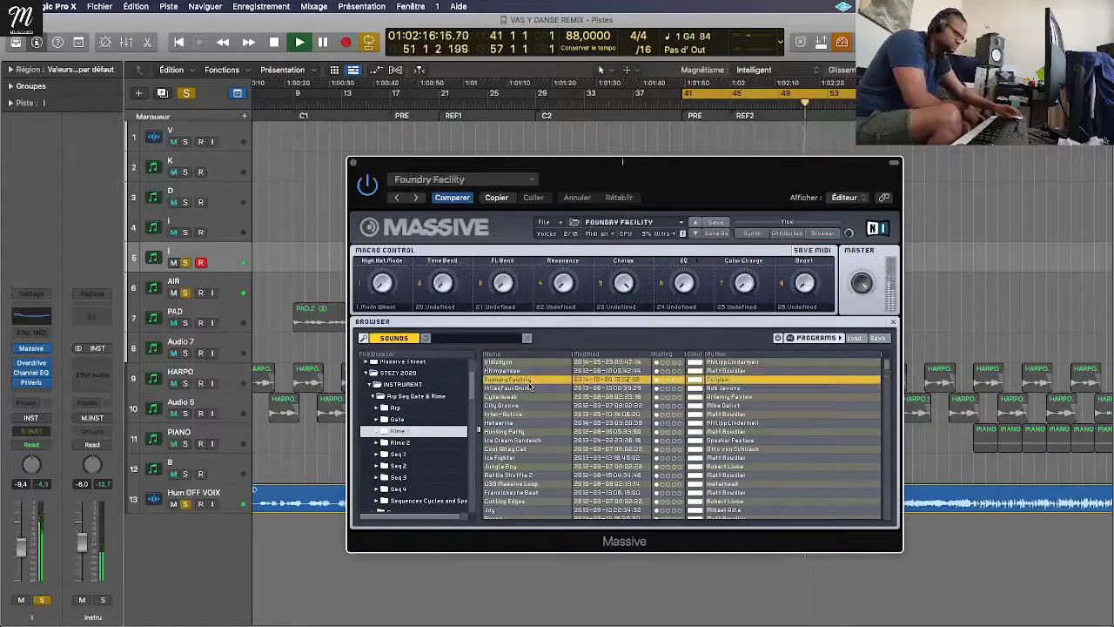
left_click(525, 405)
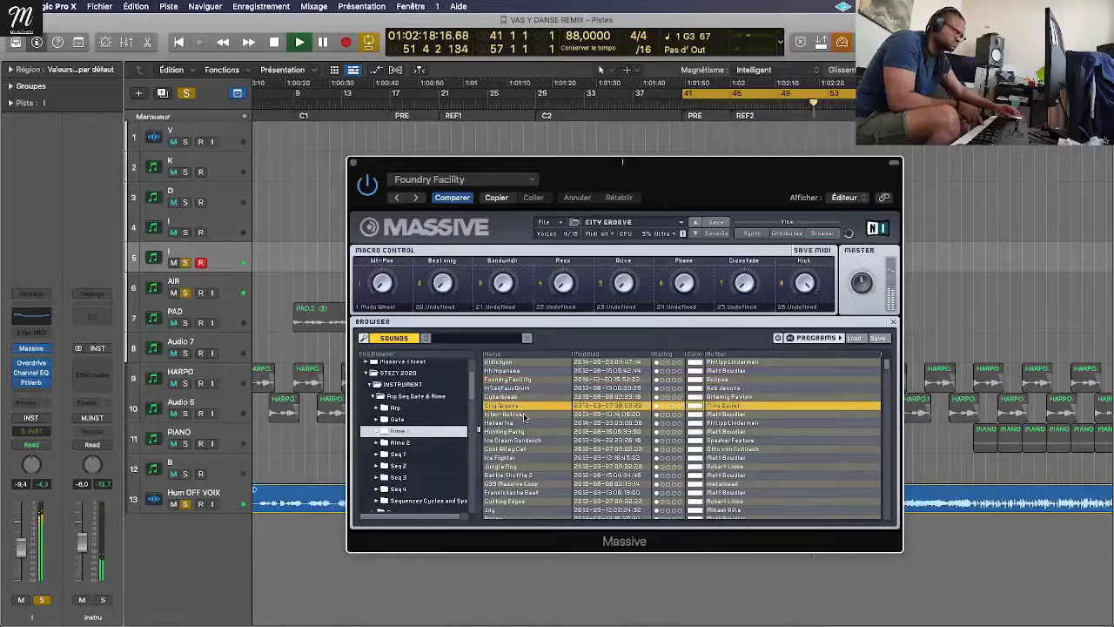
left_click(525, 415)
Step: Try 808 - THUMP from the 808 Kicks & Bass folder under Bass Sub & 808, and load 808 14 - UTT2
scroll(440, 474, "down", 3)
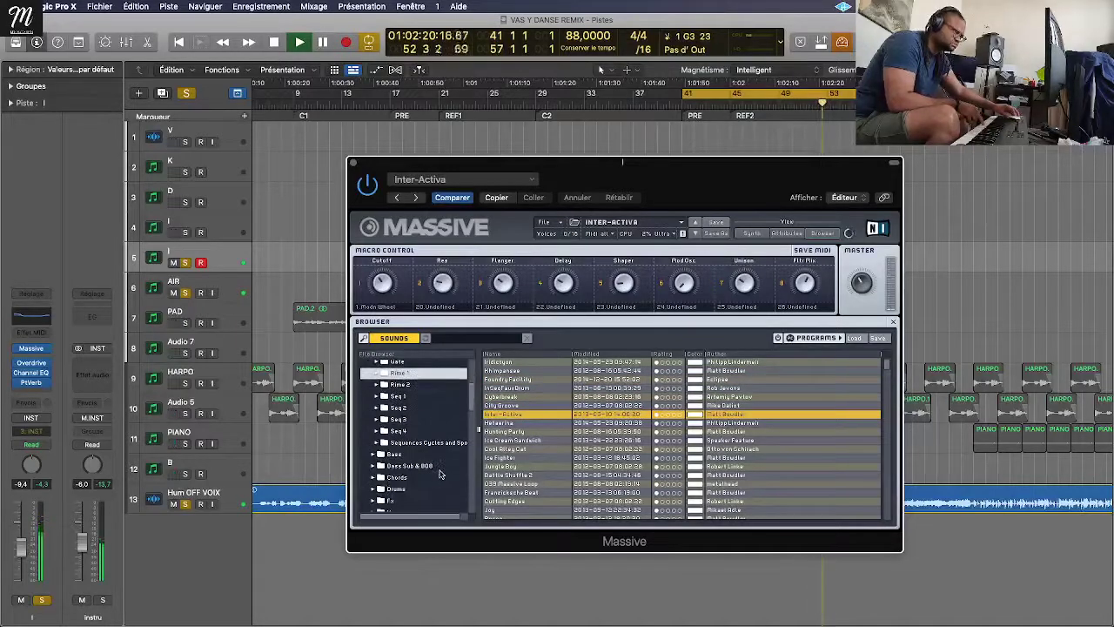
left_click(378, 467)
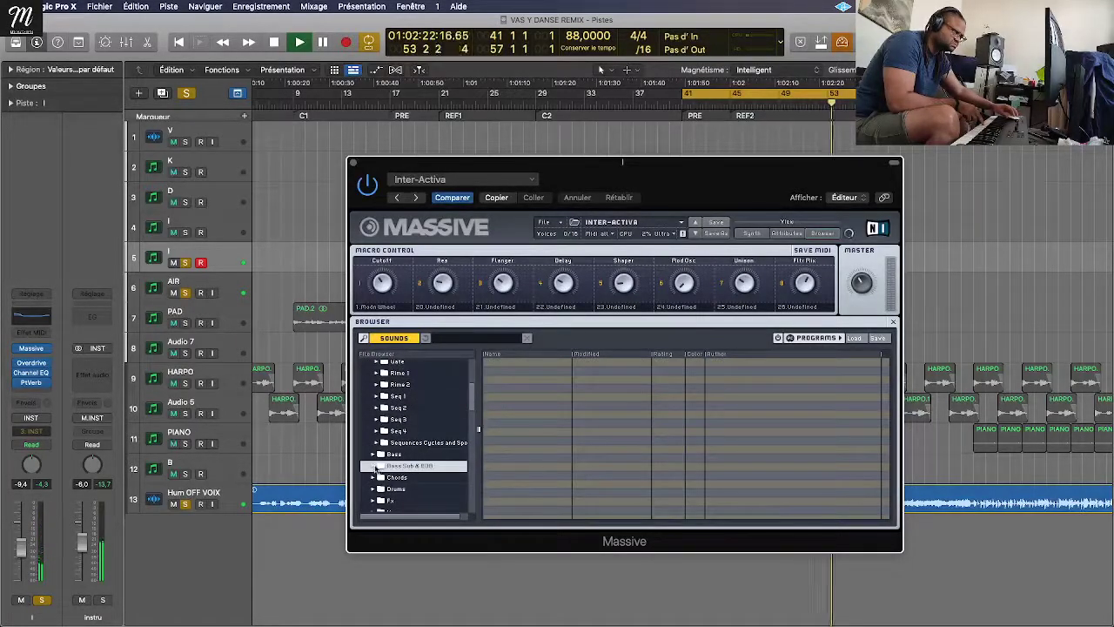
left_click(377, 468)
left_click(403, 477)
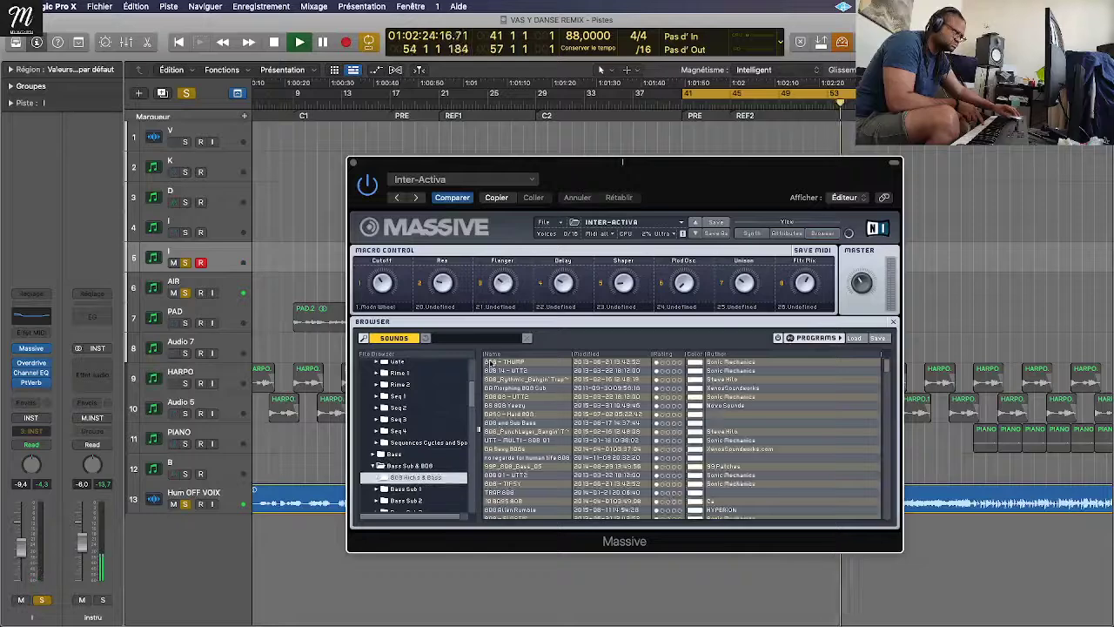
left_click(490, 364)
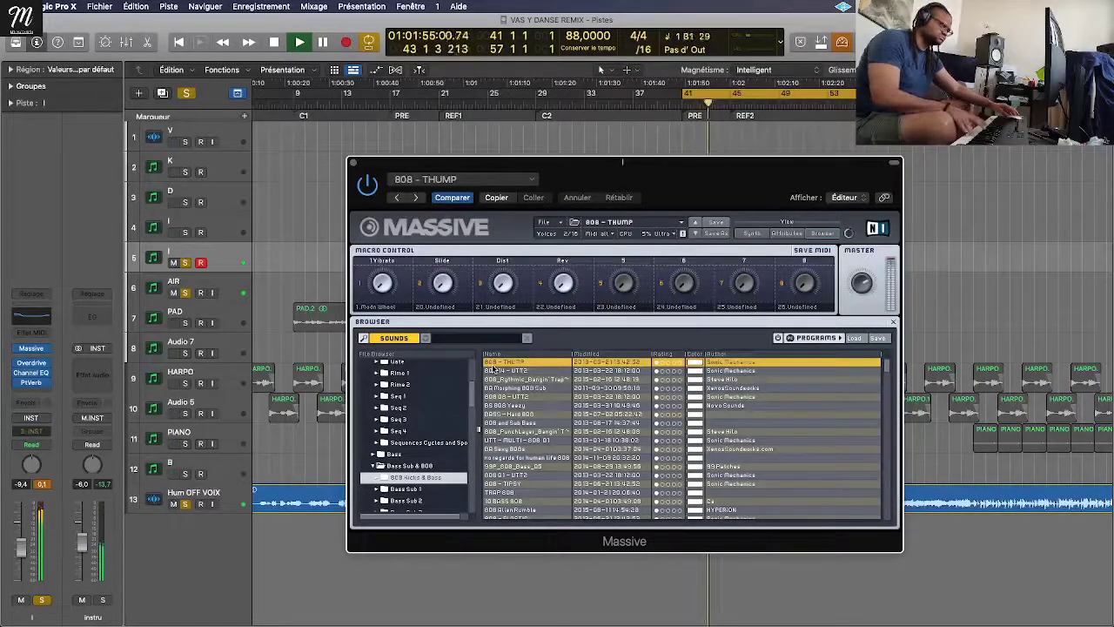
left_click(498, 372)
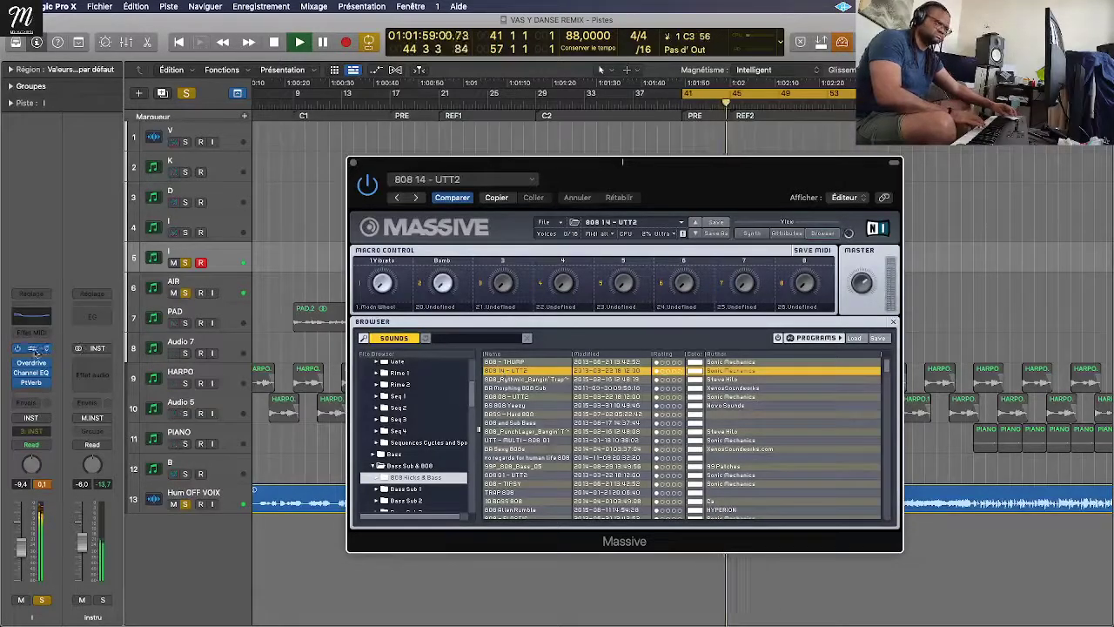
Step: Try the 808_Rythmic_Bangin' Trap preset, and list the presets of the Kick 1 folder under Drums
left_click(521, 382)
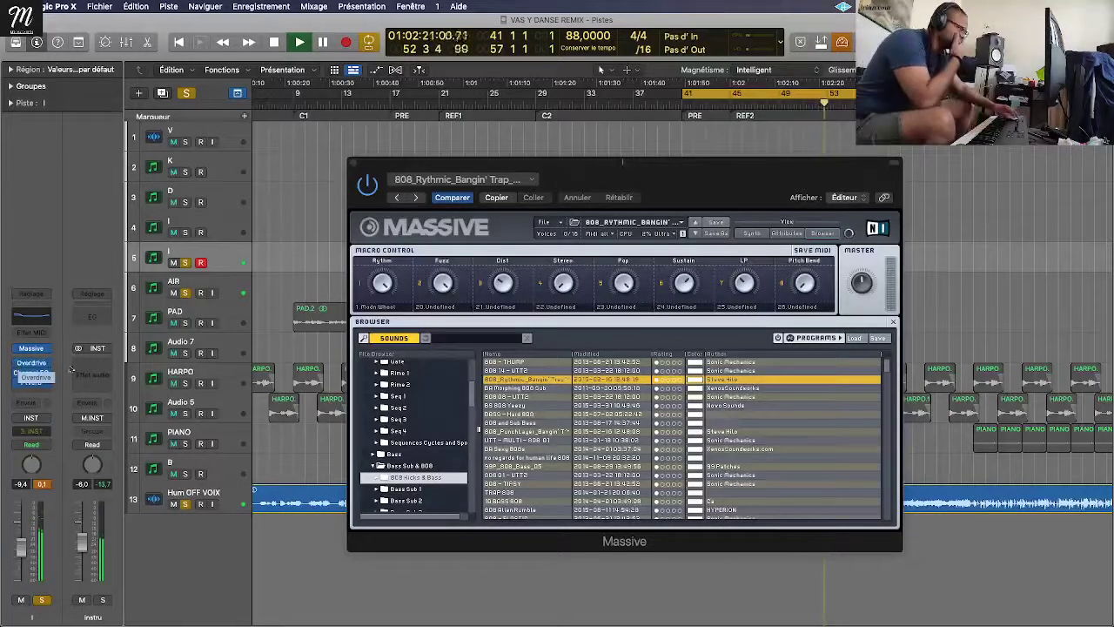
scroll(431, 419, "up", 5)
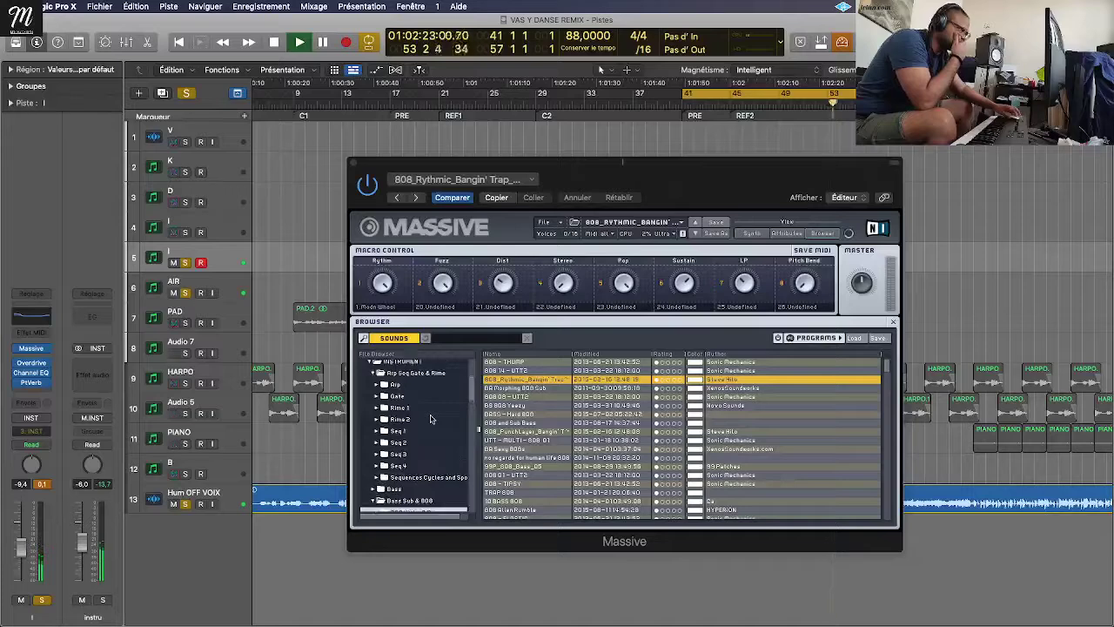
scroll(431, 417, "down", 8)
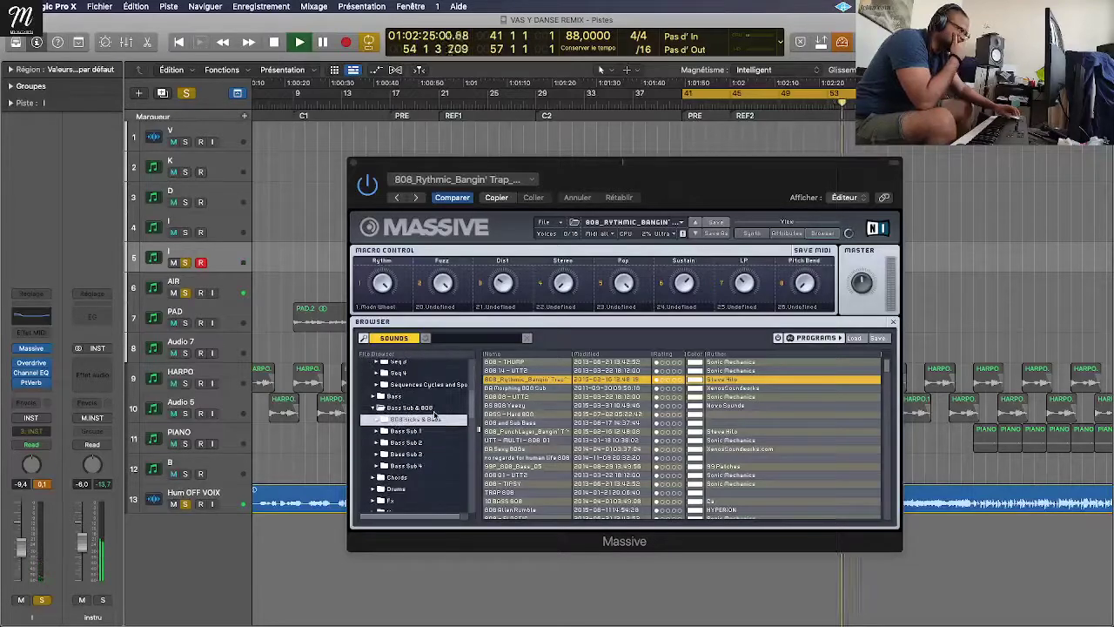
scroll(431, 418, "down", 2)
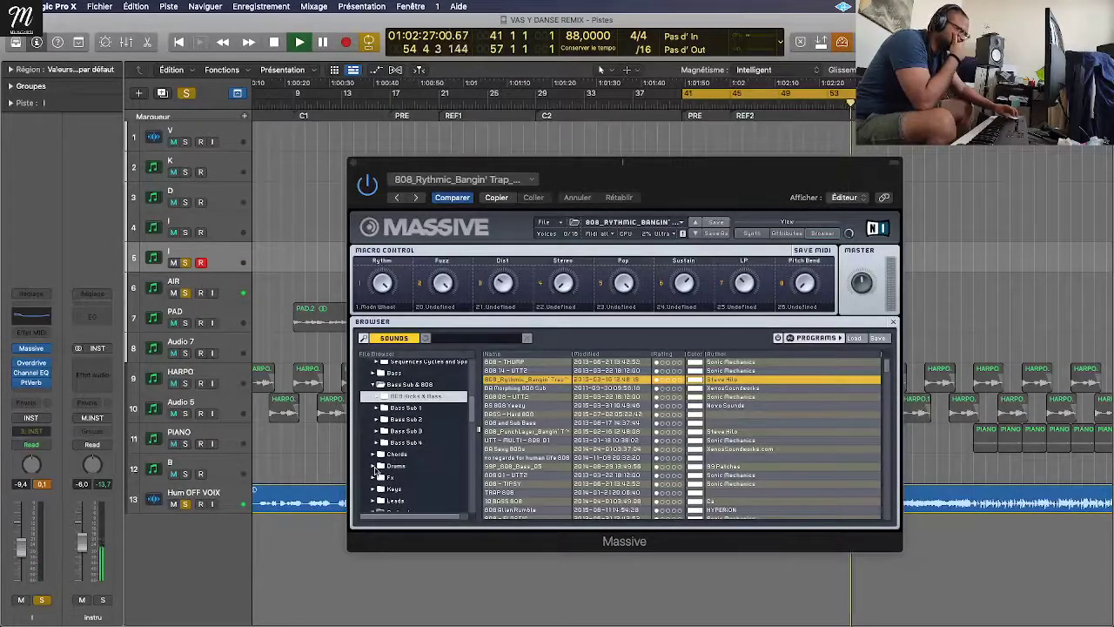
left_click(376, 468)
scroll(406, 475, "down", 2)
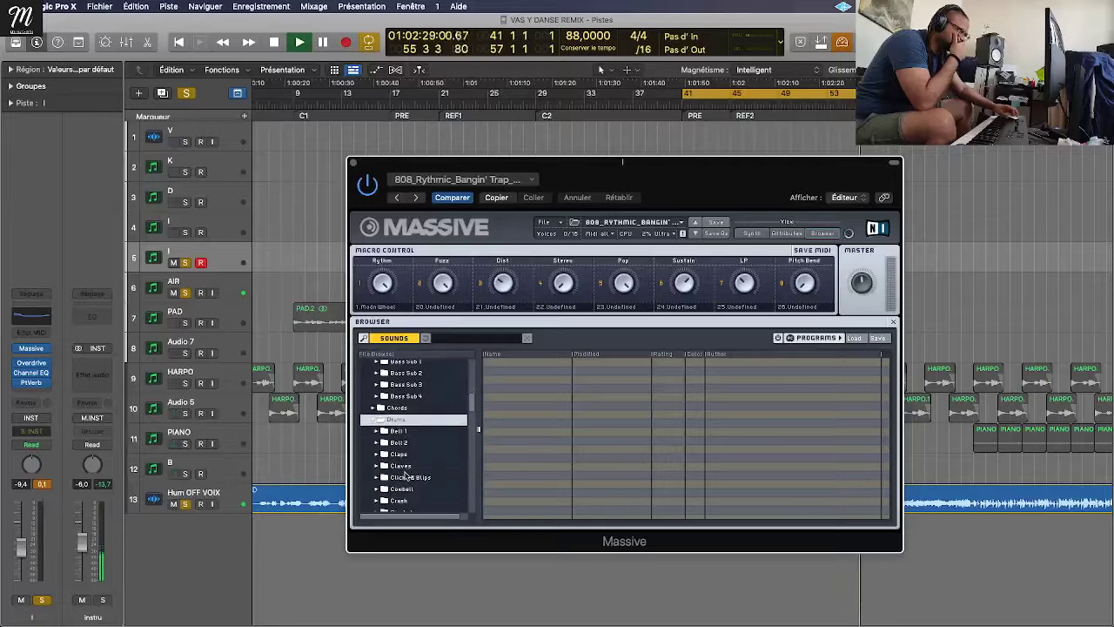
scroll(407, 472, "down", 5)
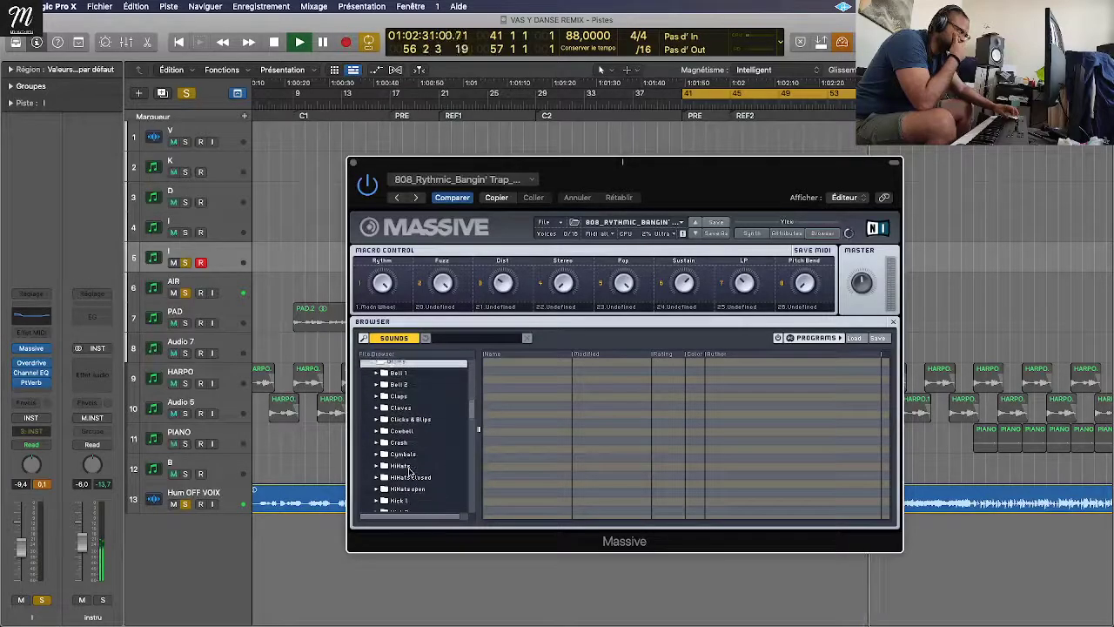
scroll(409, 470, "down", 1)
left_click(405, 489)
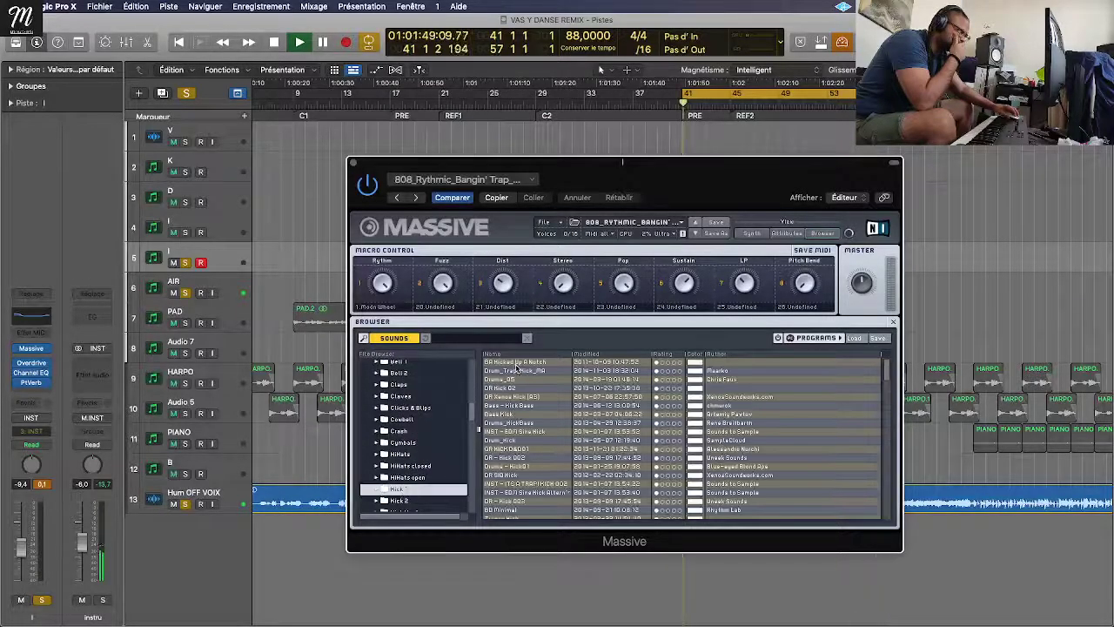
Step: Audition BA Kicked Up A Notch, Drum_Trap_Kick_MA and Drums_05 from Kick 1, bypassing the track's Channel EQ
left_click(517, 362)
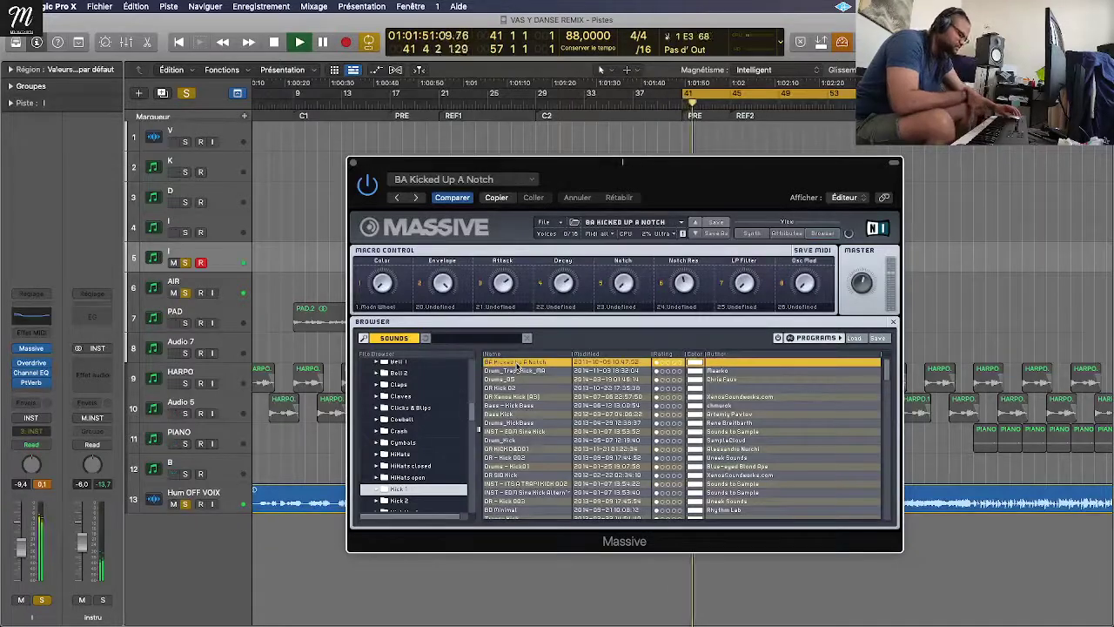
left_click(520, 370)
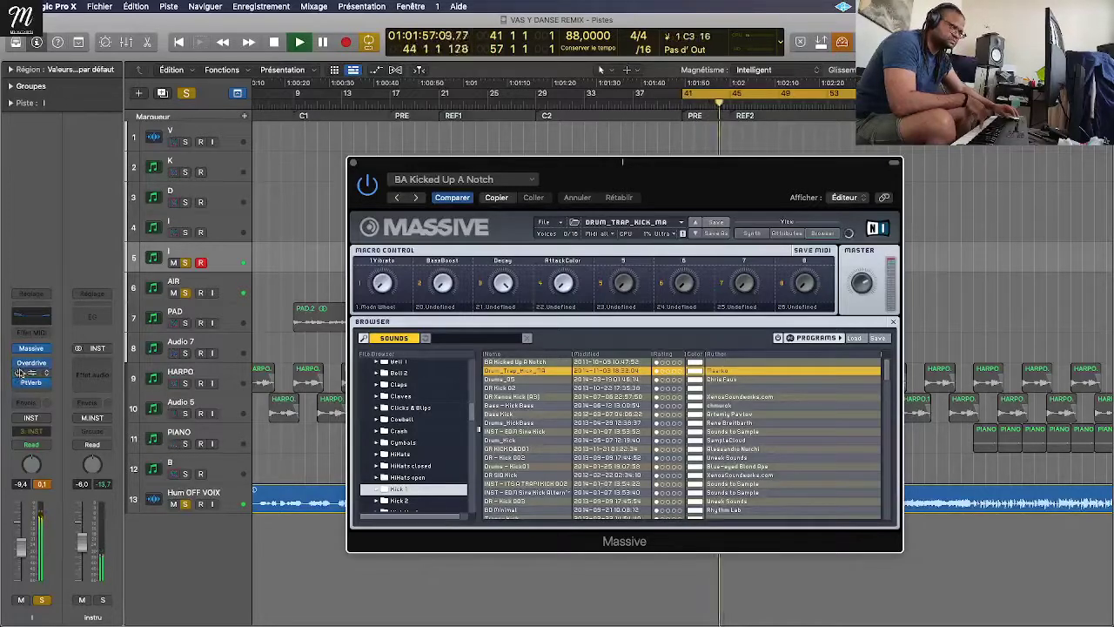
left_click_drag(19, 372, 32, 361)
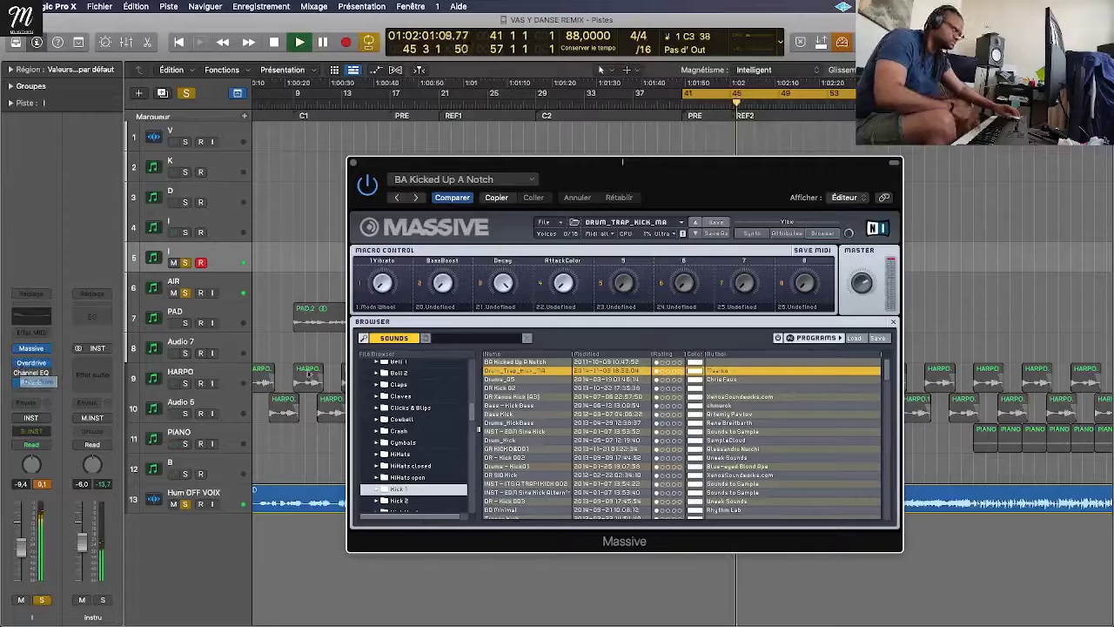
left_click(523, 381)
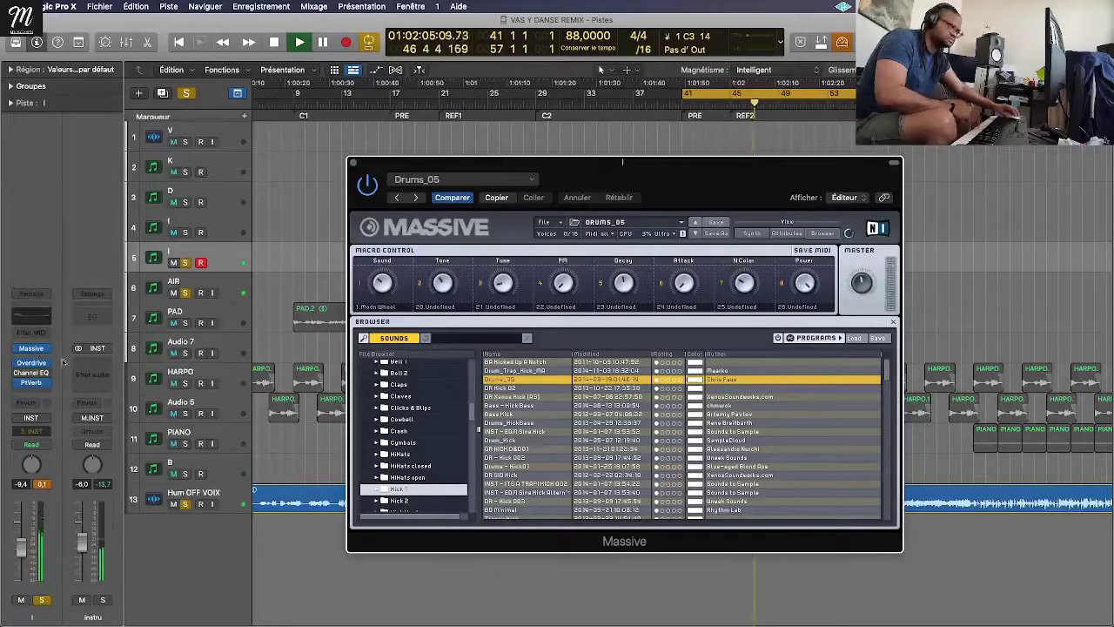
Step: Solo the HARPO and Audio 5 tracks in place of AIR and Hum OFF VOIX, and close the Massive window
left_click(185, 390)
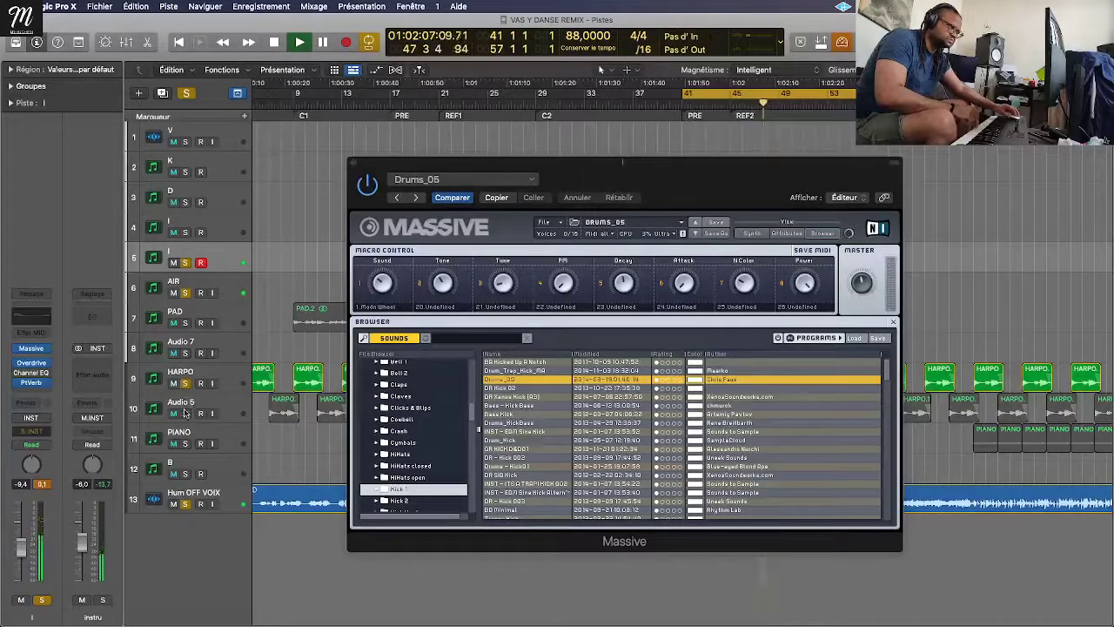
left_click(184, 412)
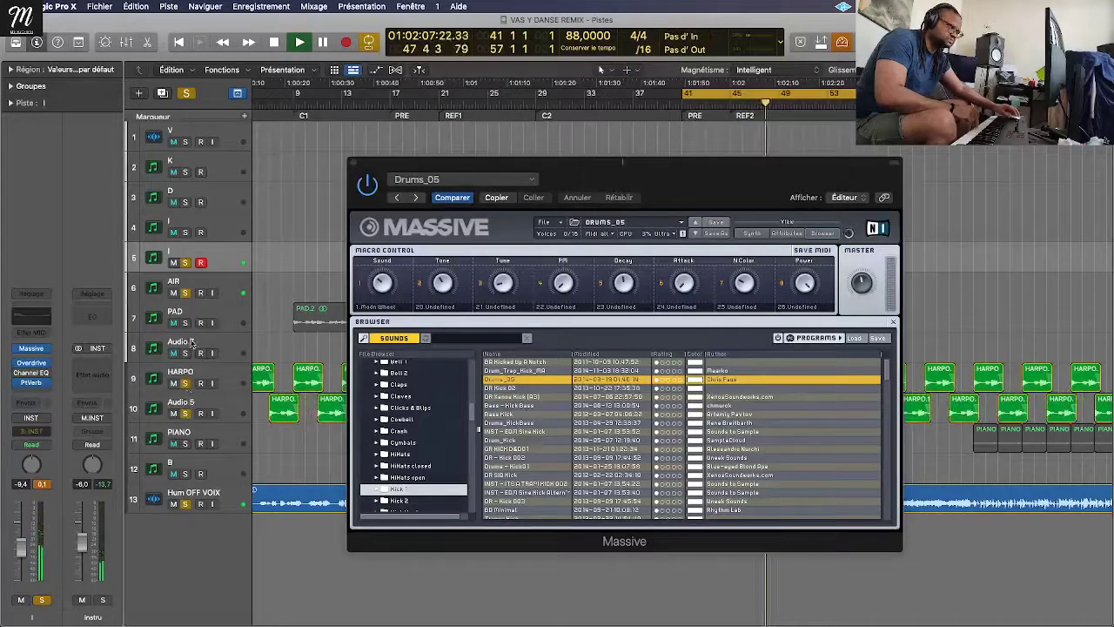
left_click(185, 293)
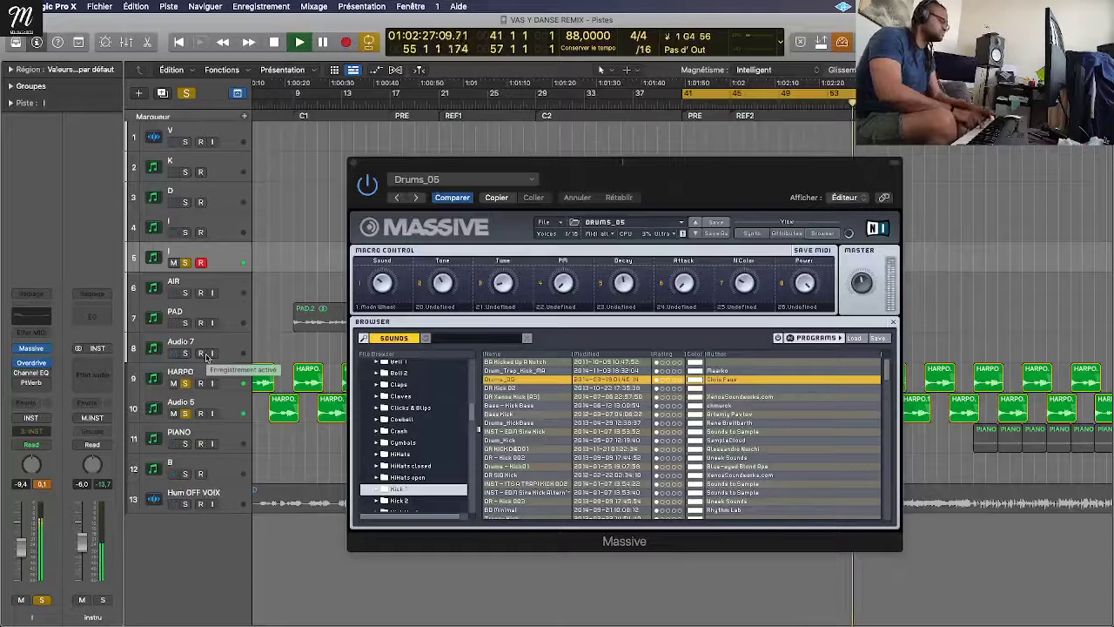
left_click(353, 164)
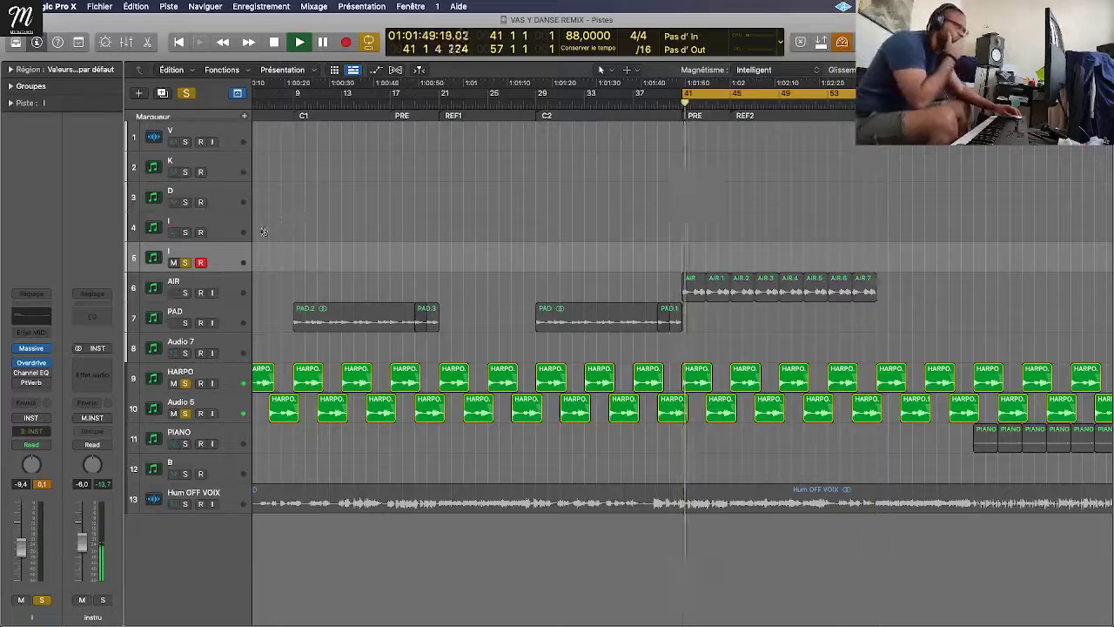
Step: Show the Massive instrument of track 4 and rename that track I 1
left_click(214, 232)
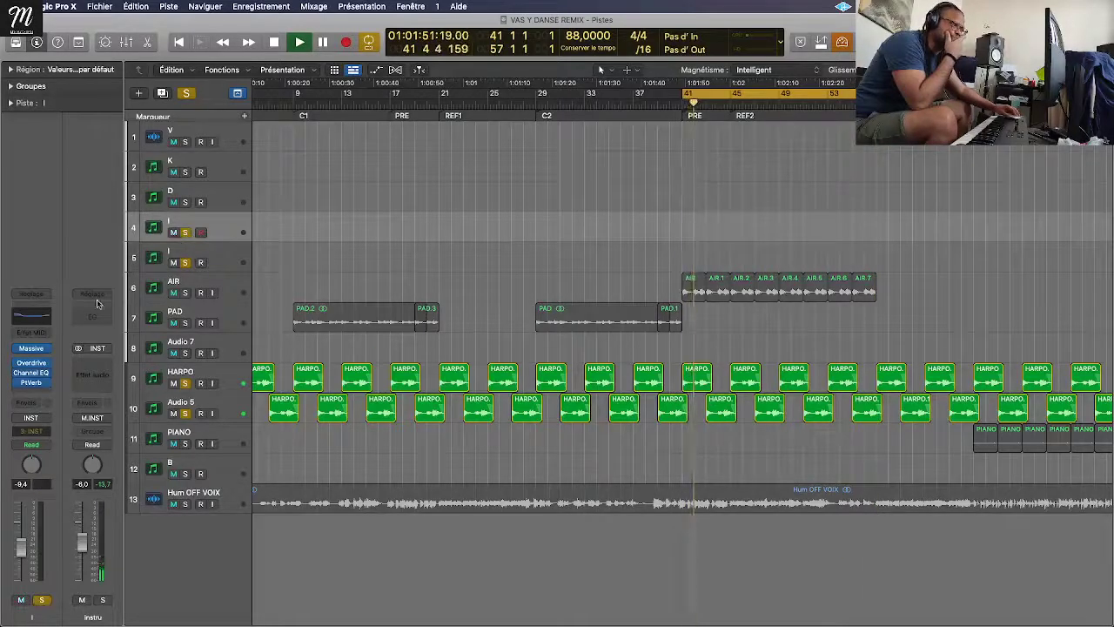
left_click(35, 349)
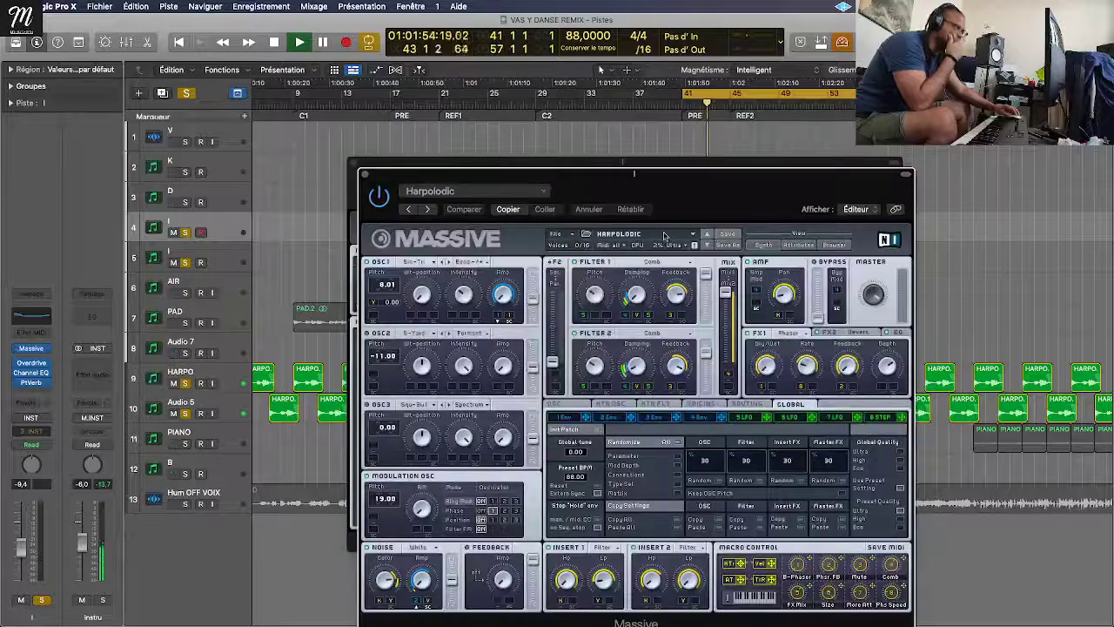
left_click_drag(701, 202, 677, 180)
double_click(204, 220)
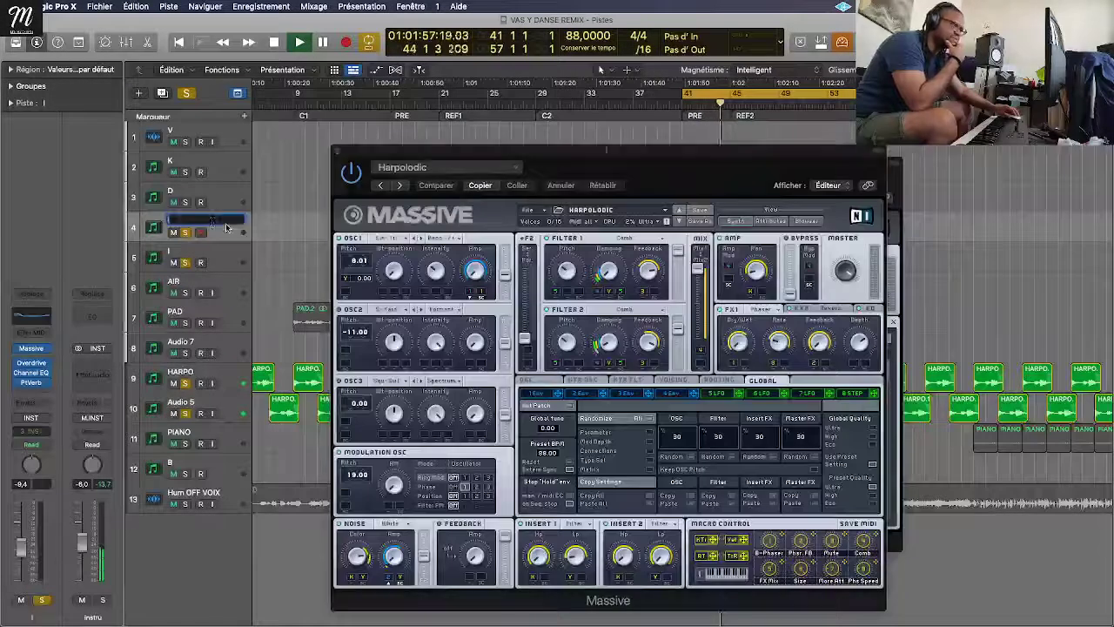
type("I1")
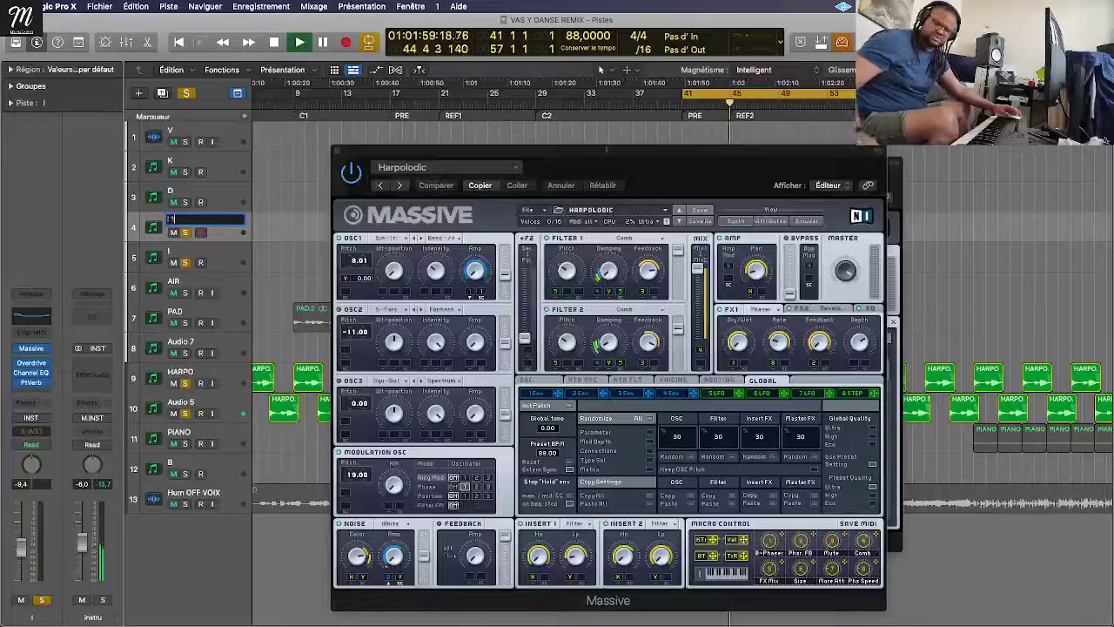
key("Return")
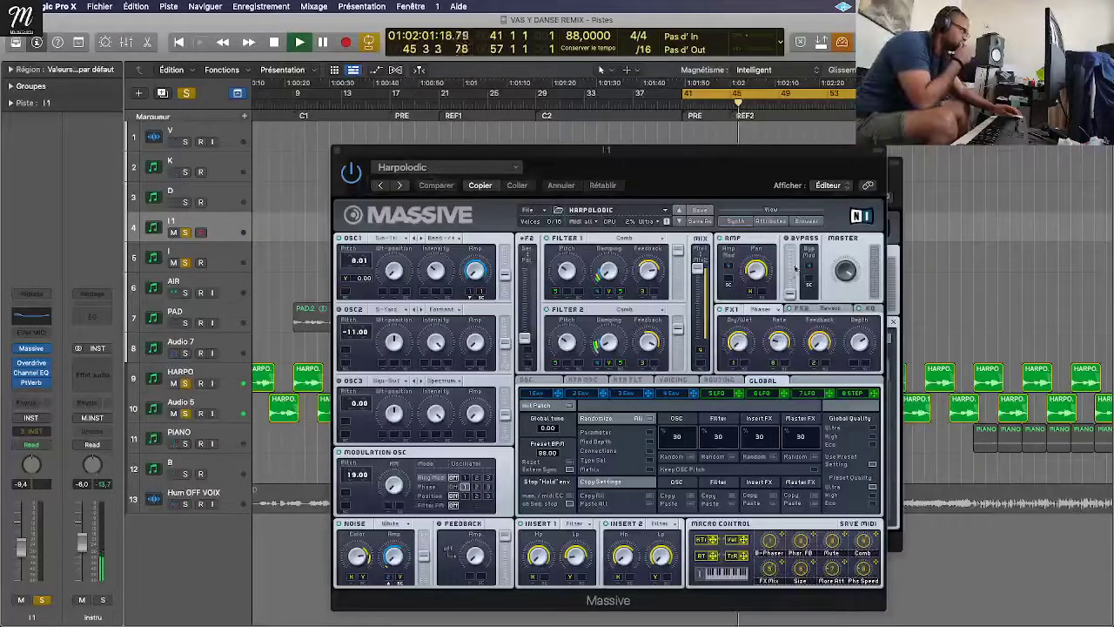
Step: Show Massive's preset browser for track I 1 and list the Clicks & Blips presets under Drums
left_click(807, 221)
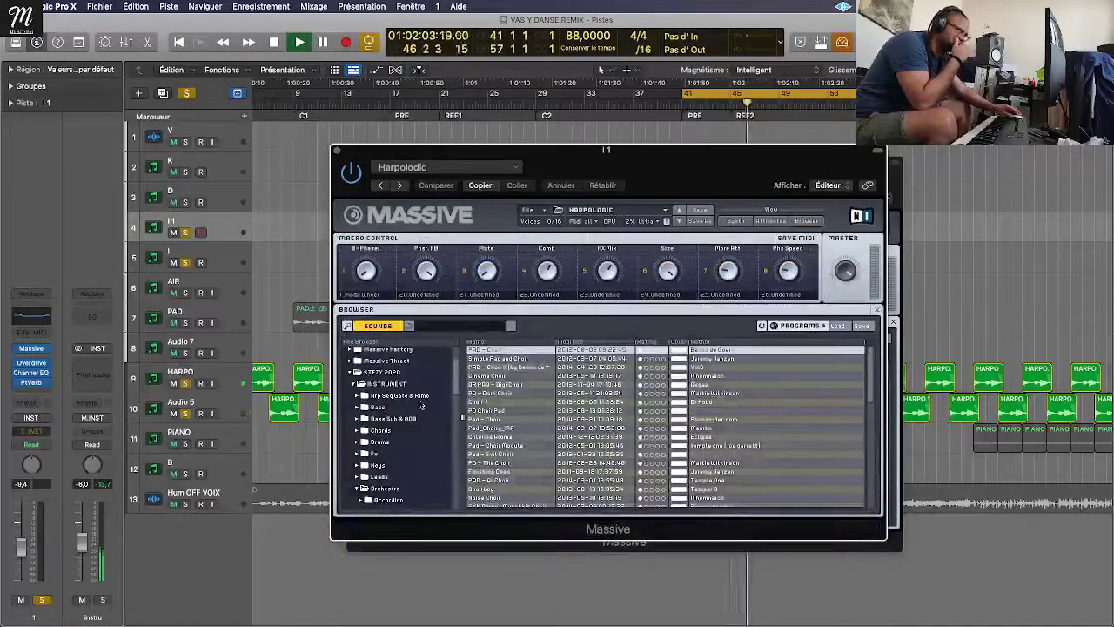
left_click(390, 442)
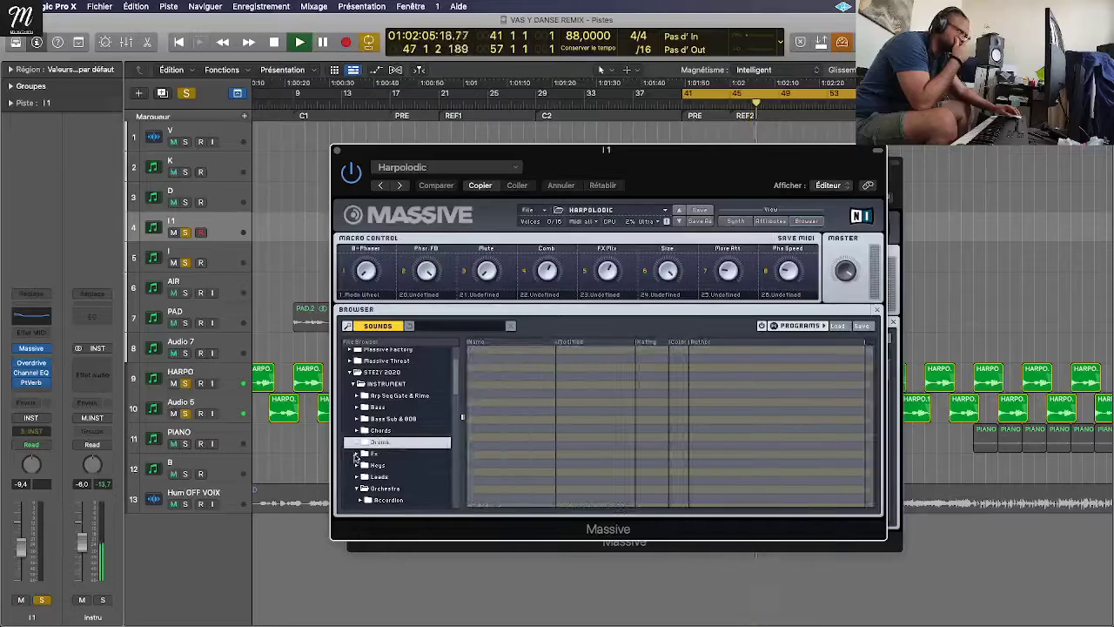
left_click(361, 444)
scroll(400, 457, "down", 5)
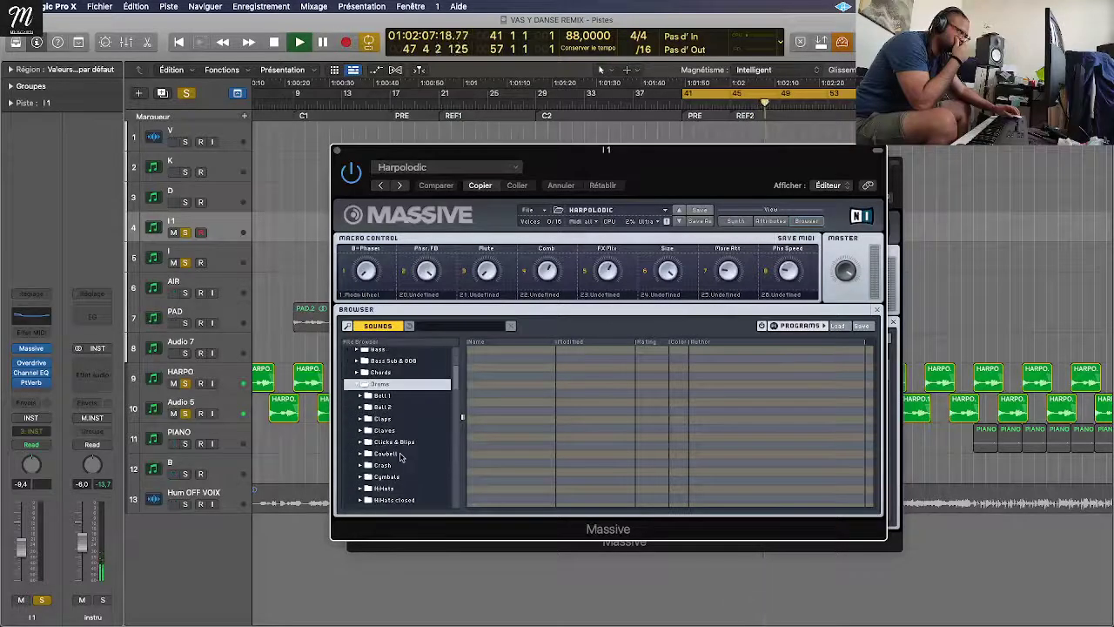
scroll(403, 457, "down", 2)
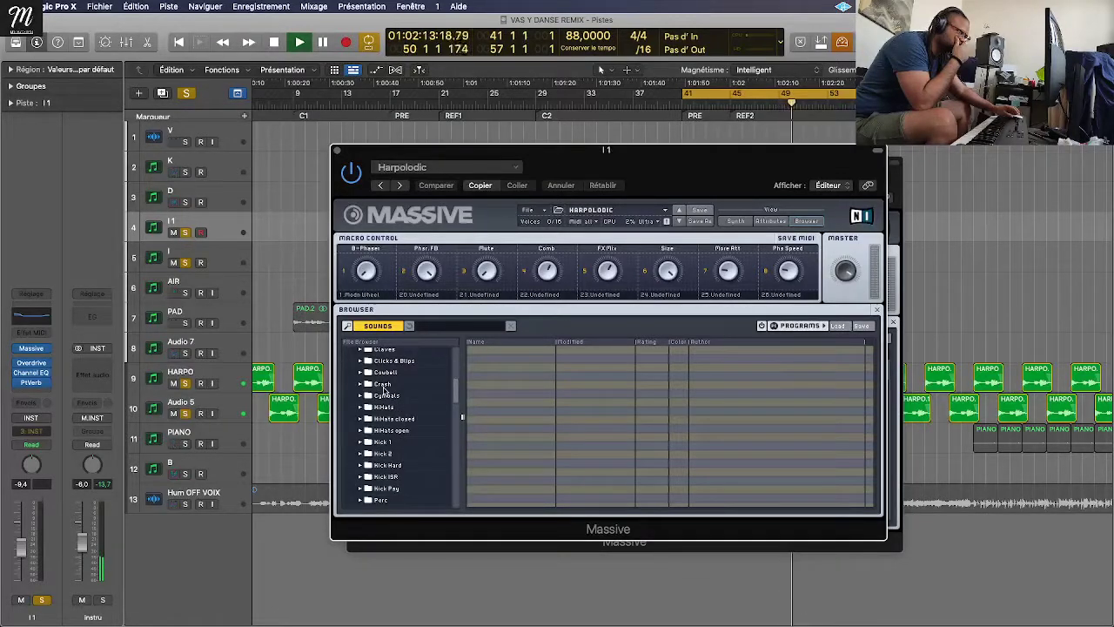
left_click(391, 362)
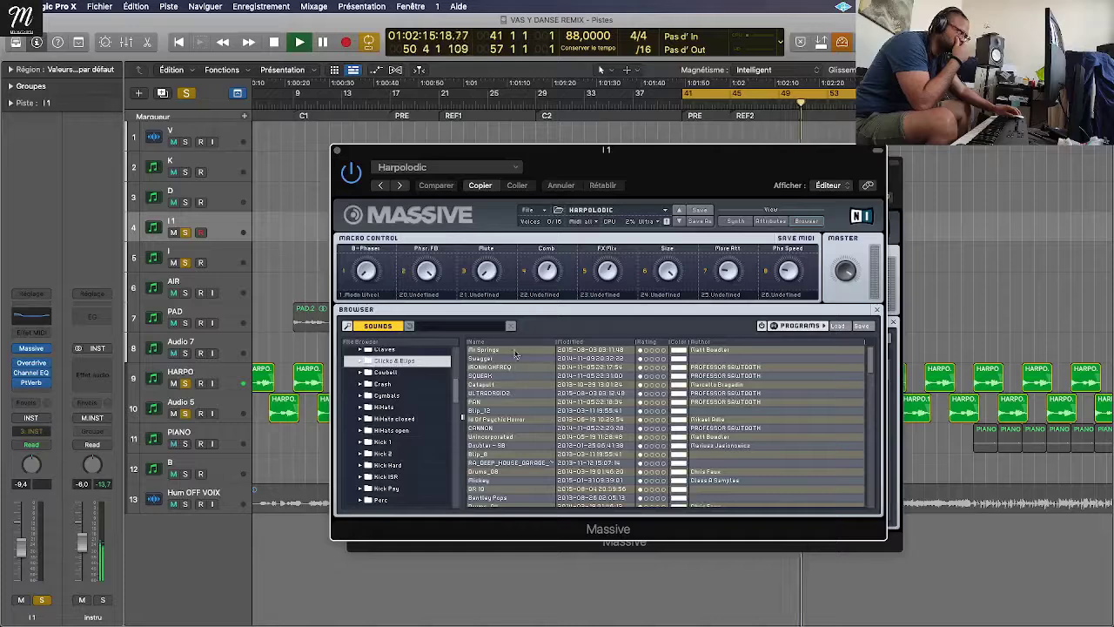
Step: Audition the Clicks & Blips presets Mr Springs, Swagger, IRONHIGHFREQ, SQUEAK and PAN
left_click(512, 349)
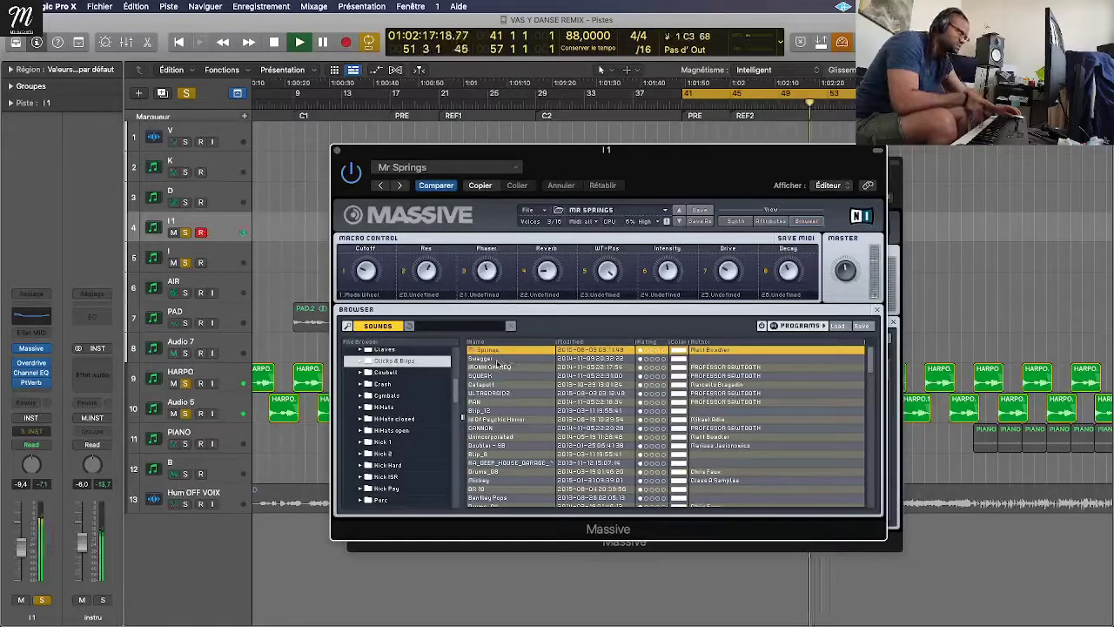
key("Down")
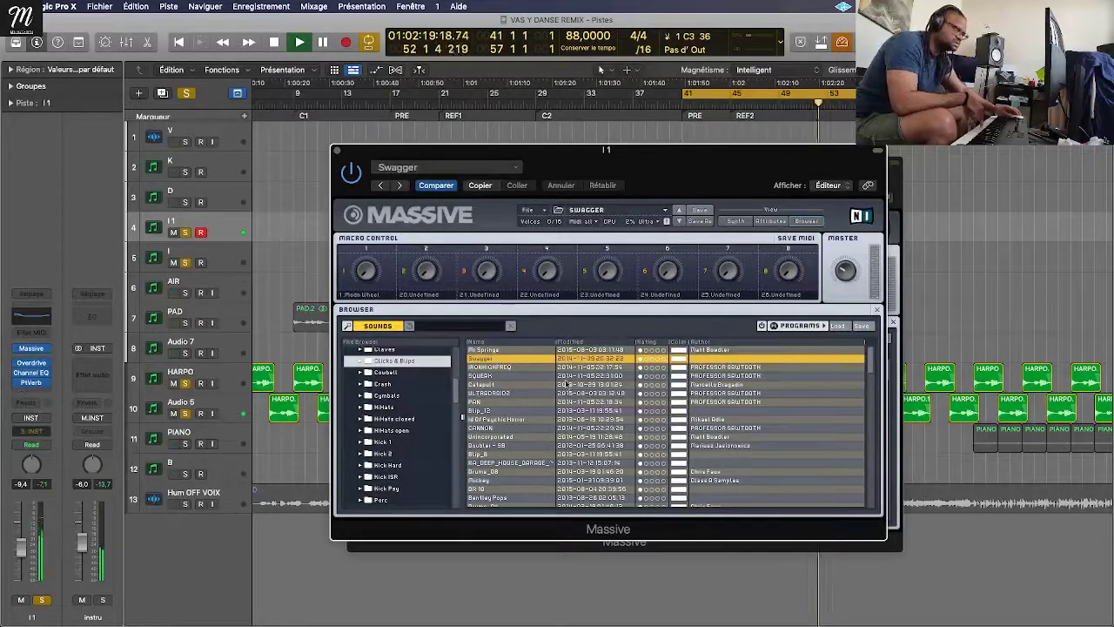
key("Down")
key("Down")
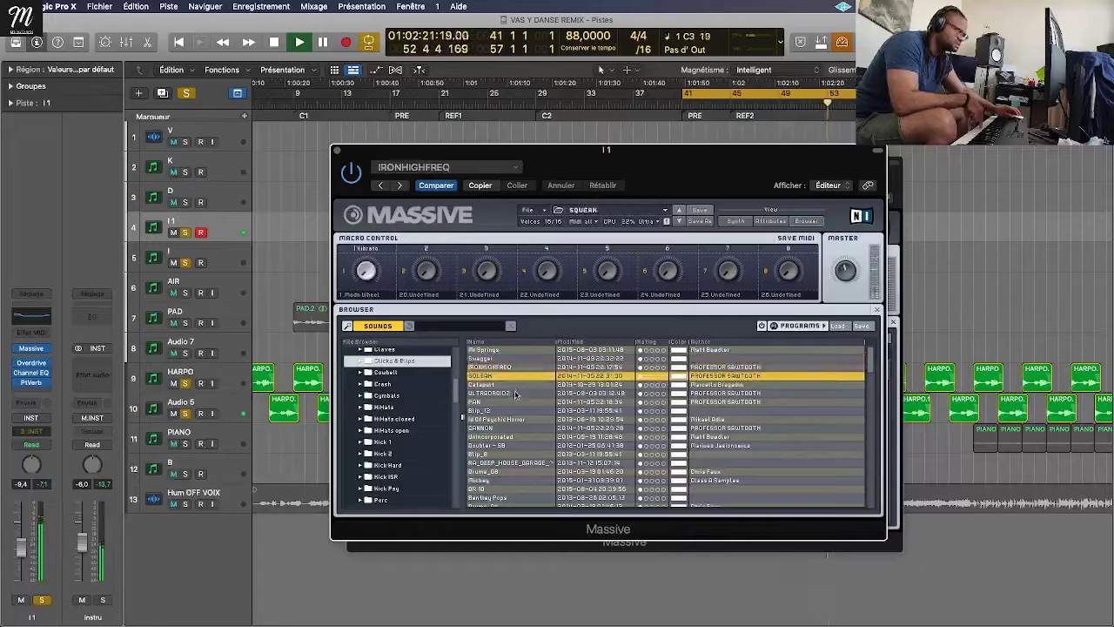
left_click(513, 401)
Step: Audition the presets of the Claves folder: drum_clave, sm_drum_clave, Drum-Claves and drum_clavesque
scroll(389, 392, "up", 1)
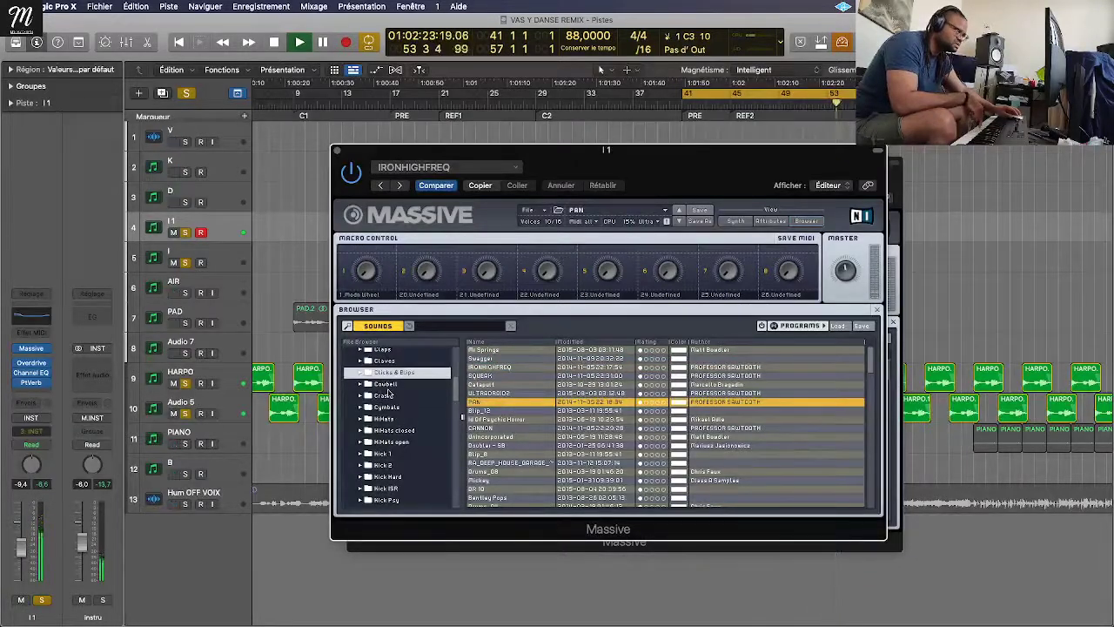
left_click(384, 361)
left_click(508, 351)
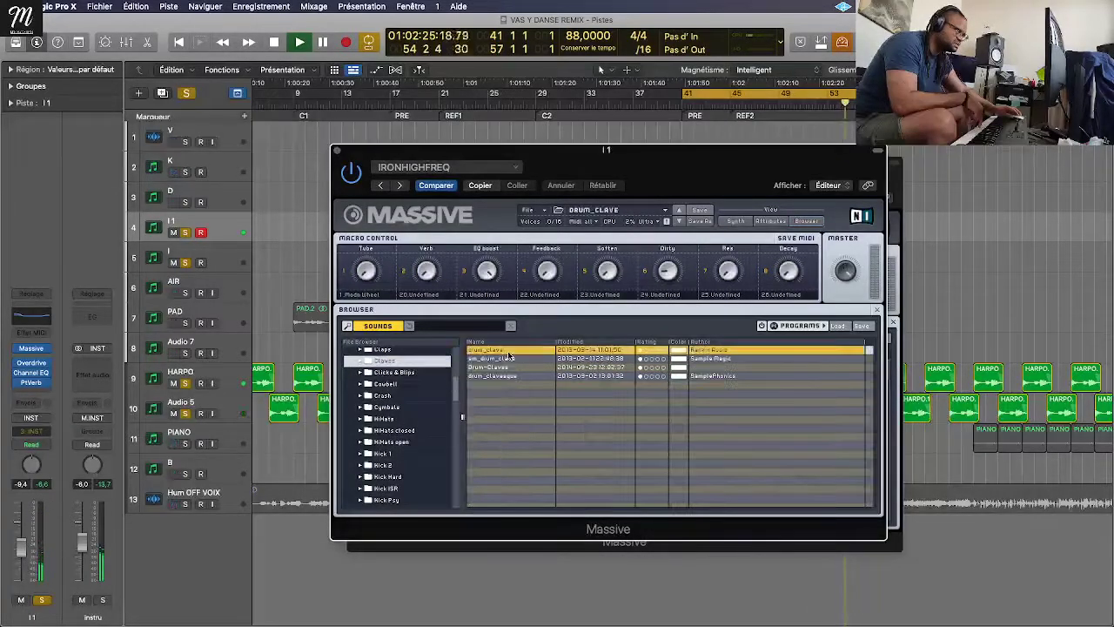
left_click(505, 358)
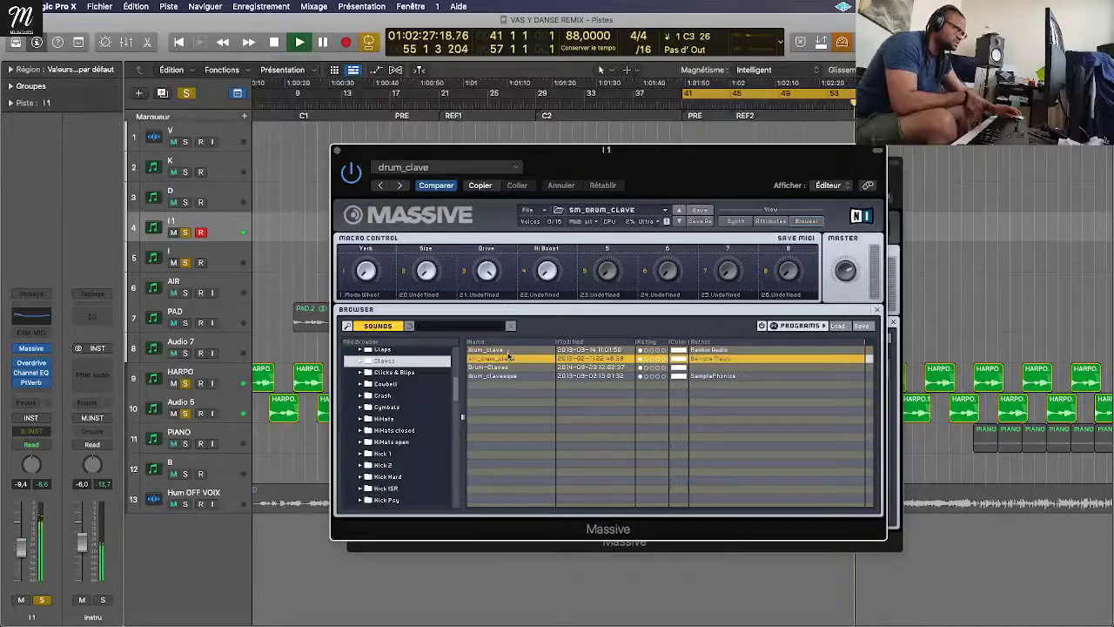
left_click(507, 350)
left_click(474, 367)
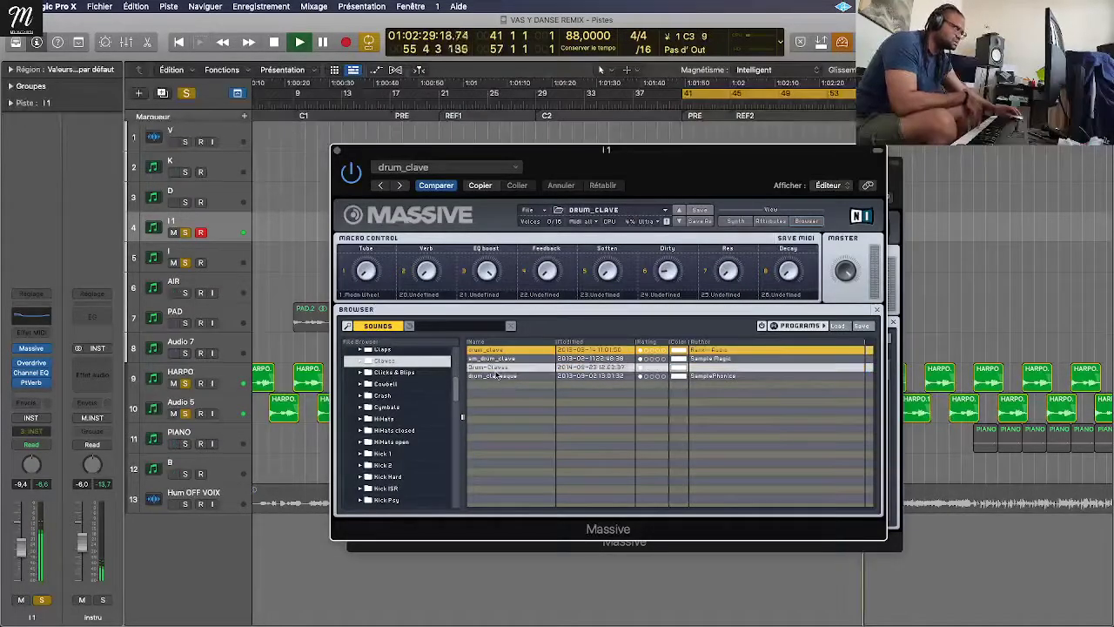
left_click(497, 376)
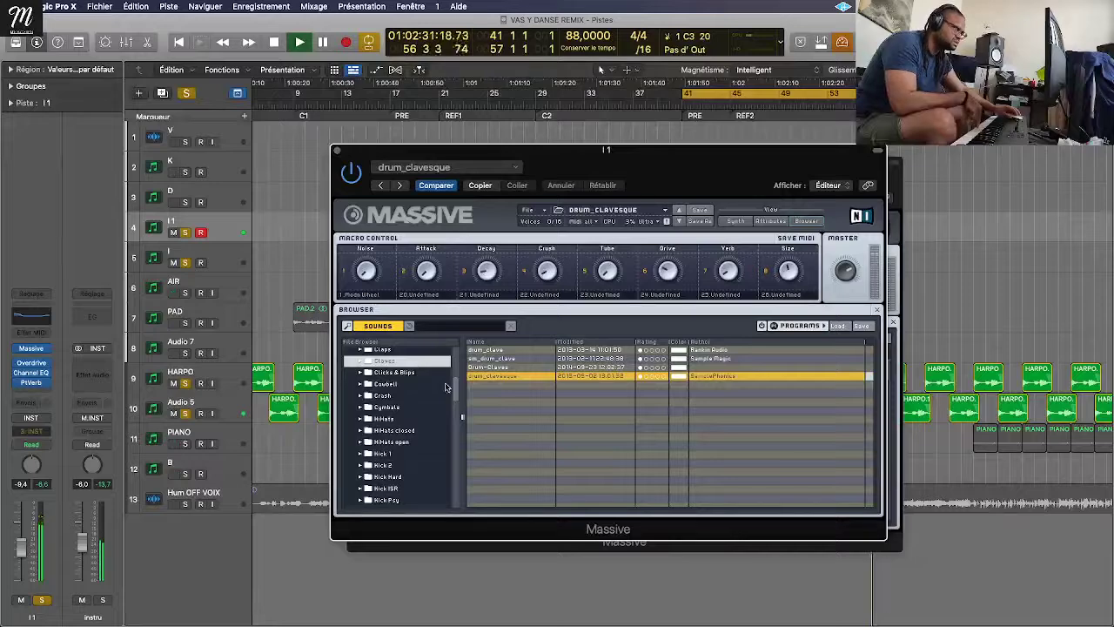
Step: Audition the first presets of the Claps folder, from Drums - ClapSnare through CL Noisy and DR 06 to sm_drum_theclap
scroll(453, 390, "up", 3)
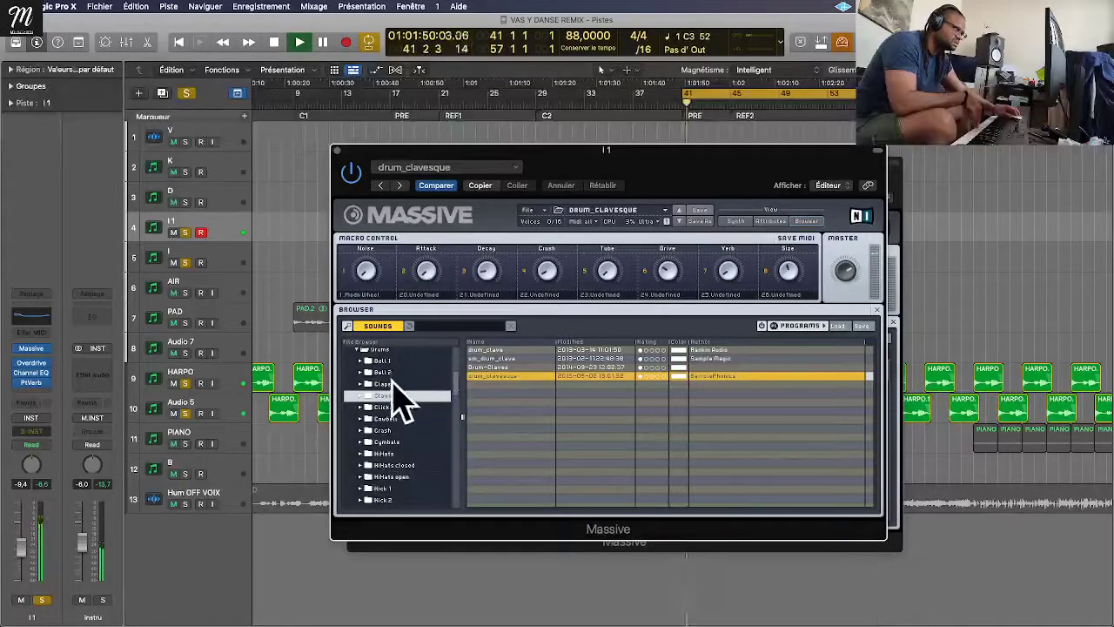
left_click(380, 383)
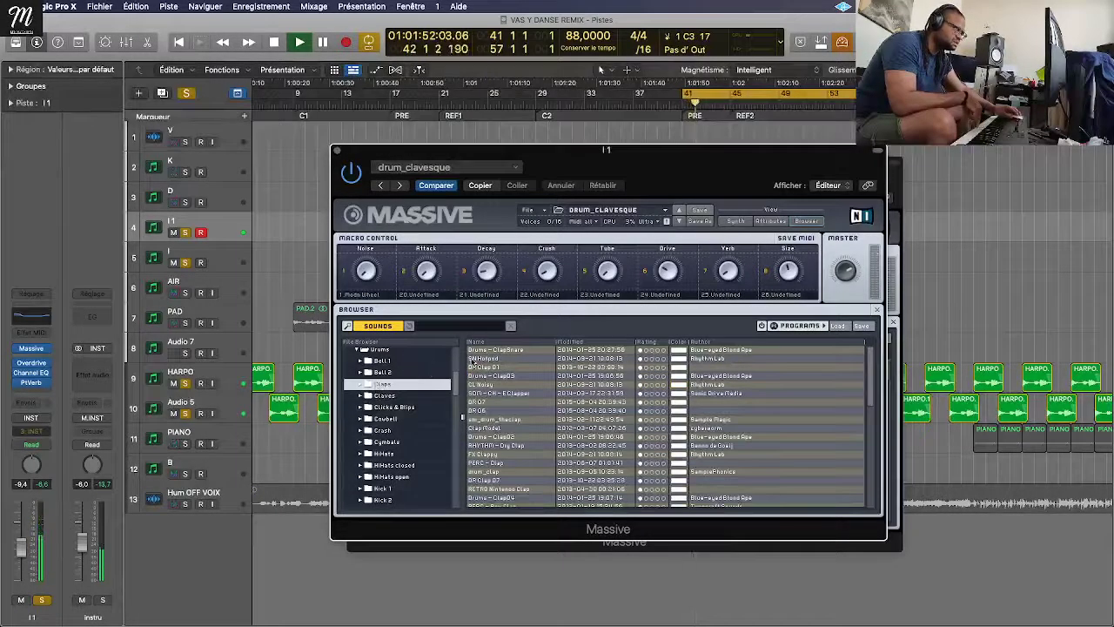
left_click(496, 350)
left_click(496, 358)
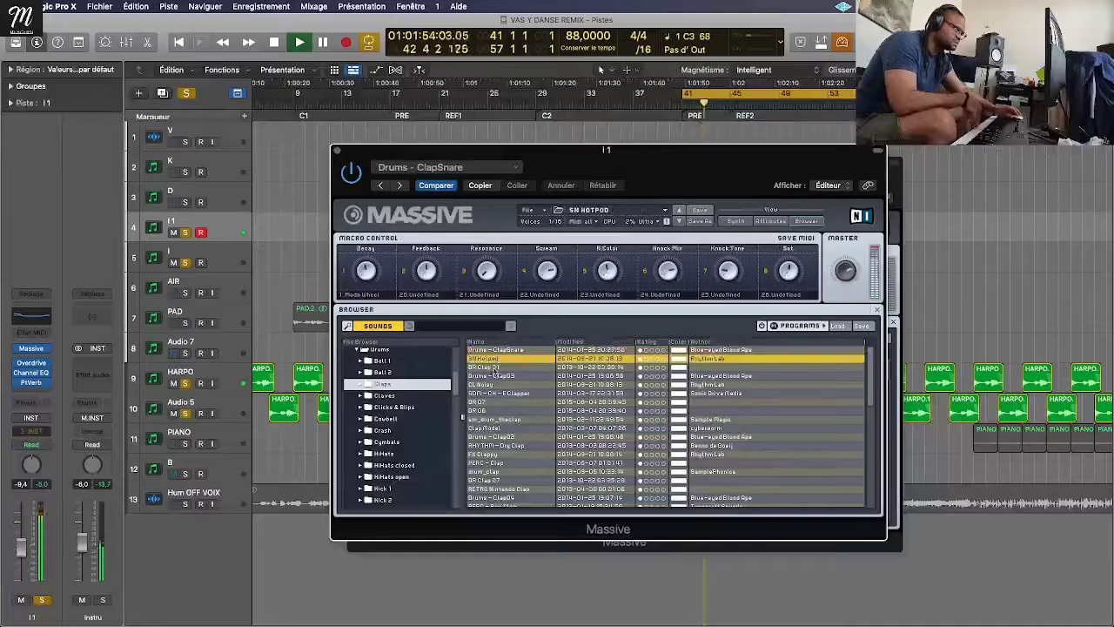
left_click(496, 367)
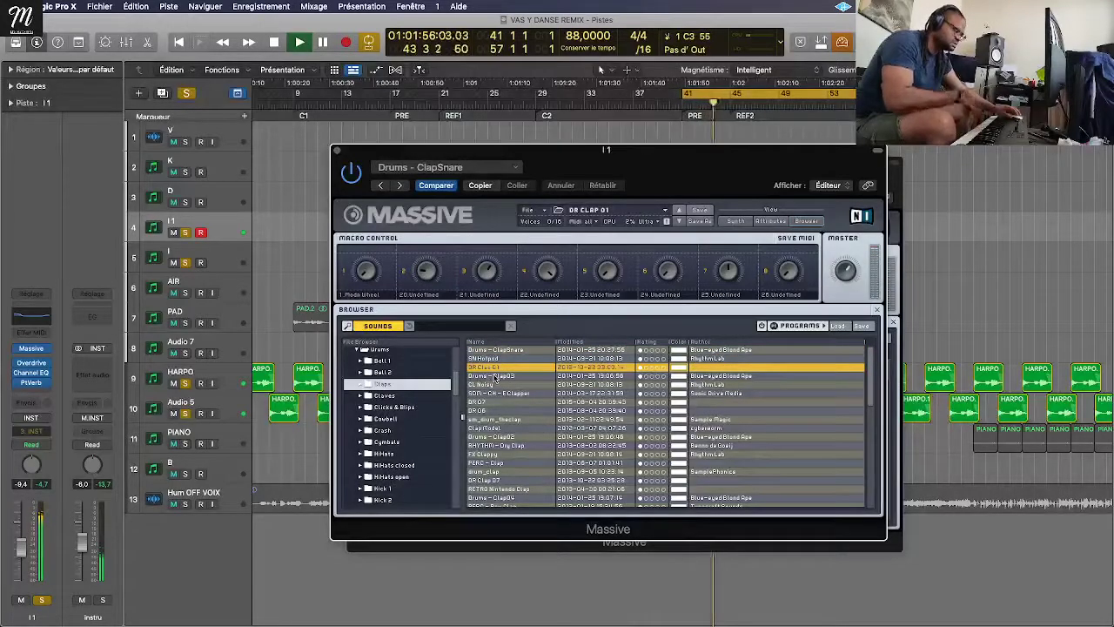
left_click(493, 377)
left_click(494, 385)
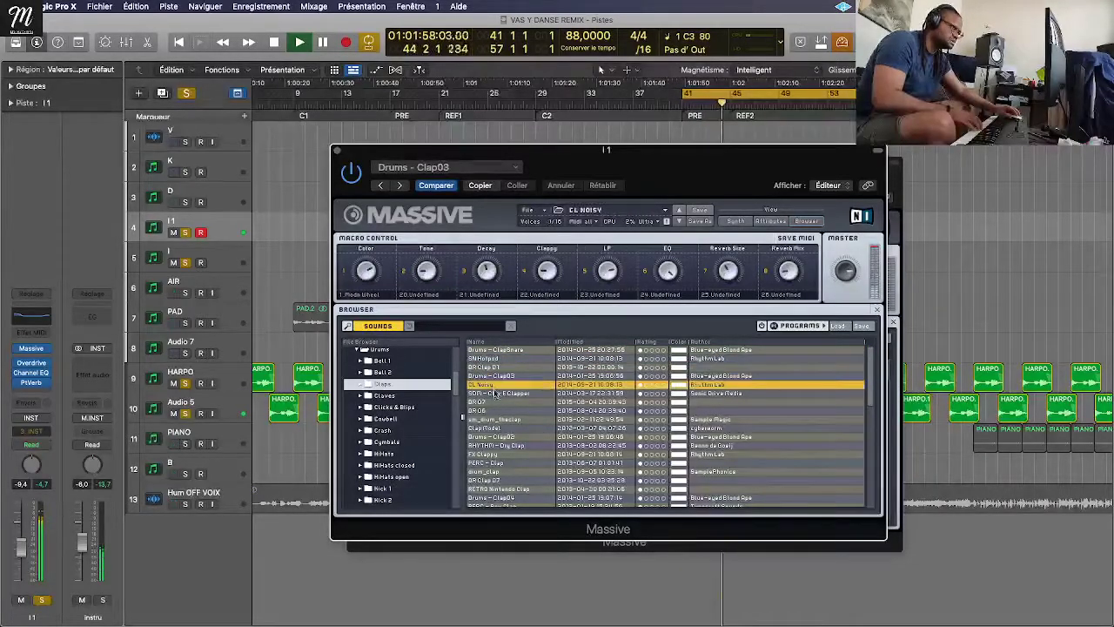
left_click(494, 394)
left_click(492, 402)
left_click(492, 411)
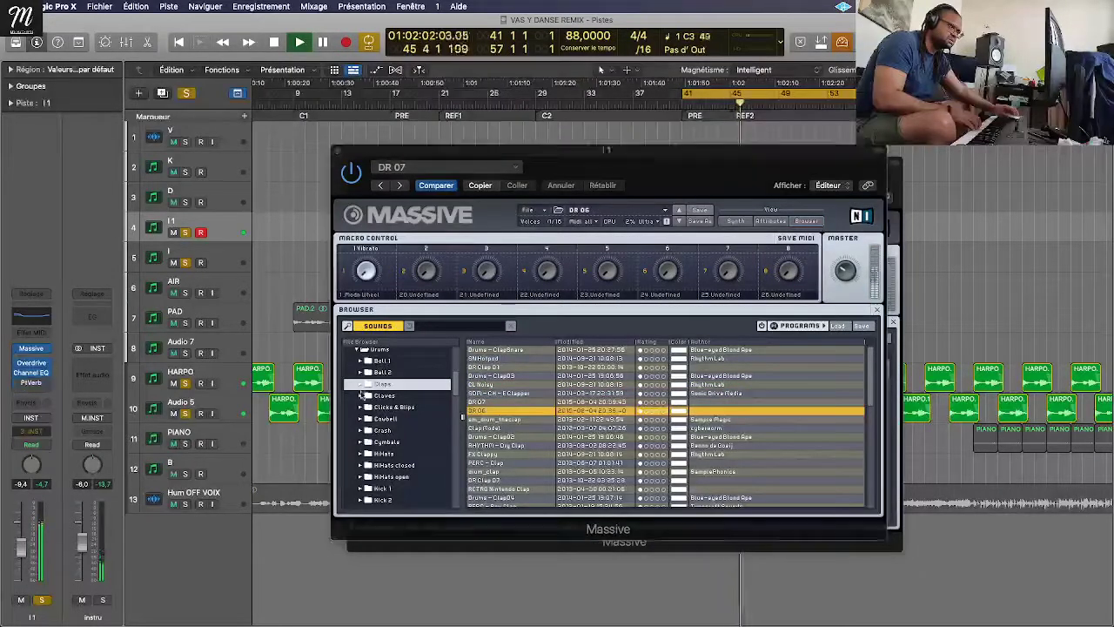
left_click(513, 420)
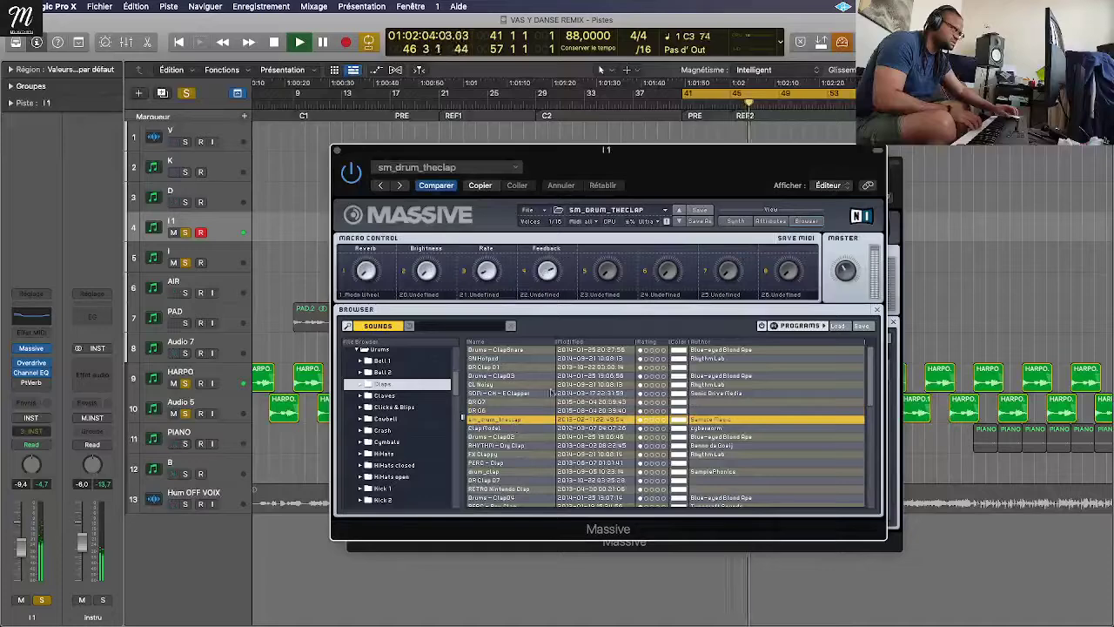
Step: Audition the following Claps presets one after another, through Drums - Clap02 and PERC - Clap up to Drums - Clap04
left_click(679, 221)
left_click(678, 221)
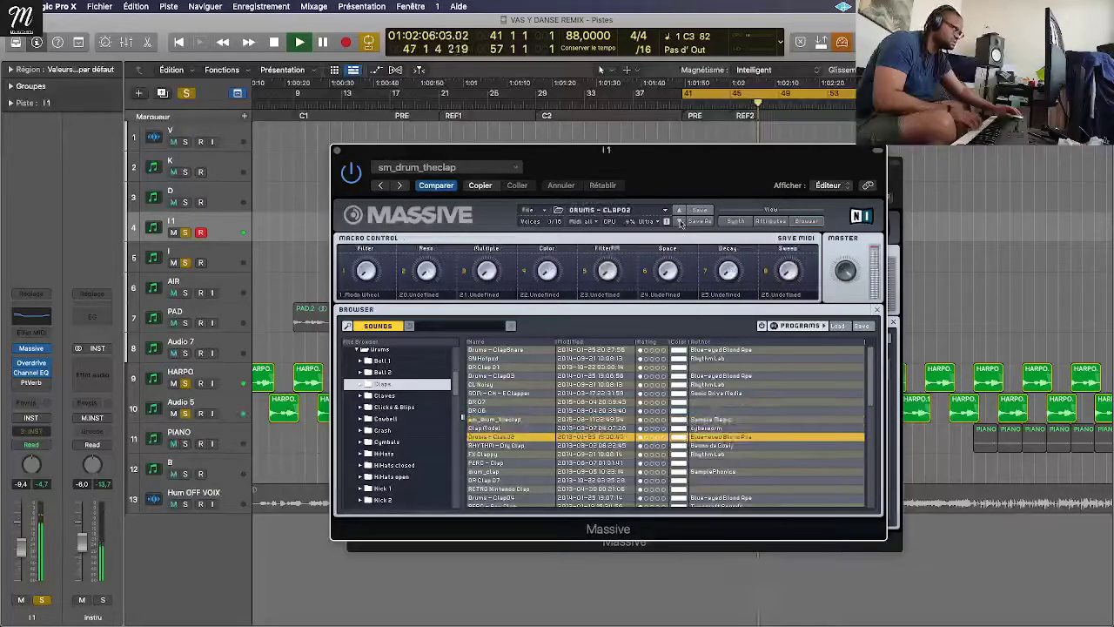
left_click(679, 221)
left_click(679, 221)
left_click(679, 221)
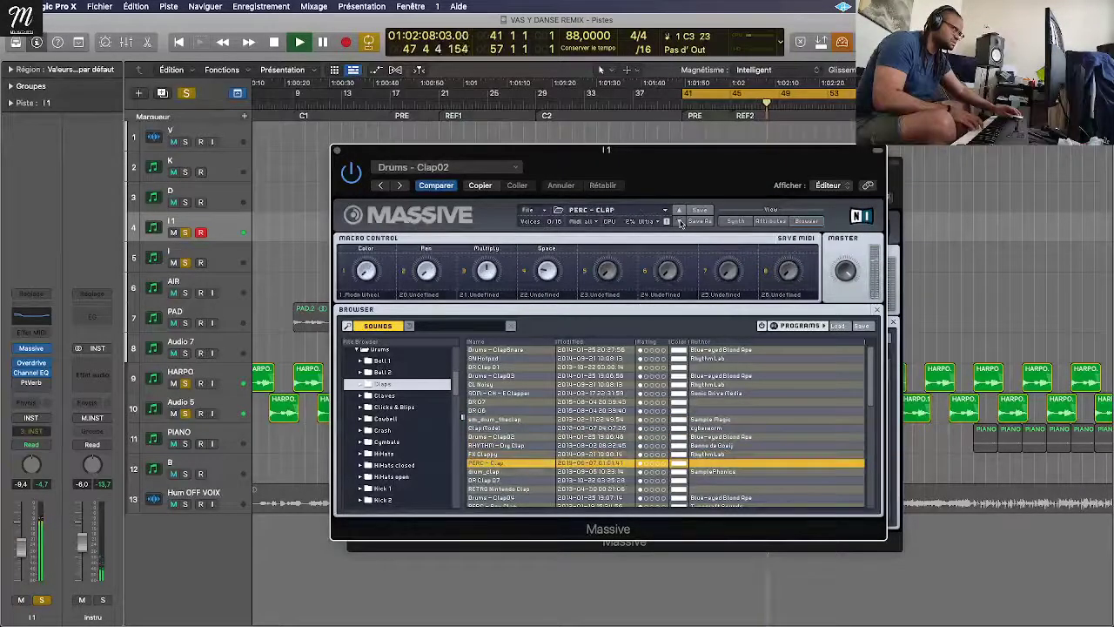
left_click(680, 221)
left_click(679, 221)
left_click(680, 222)
left_click(680, 221)
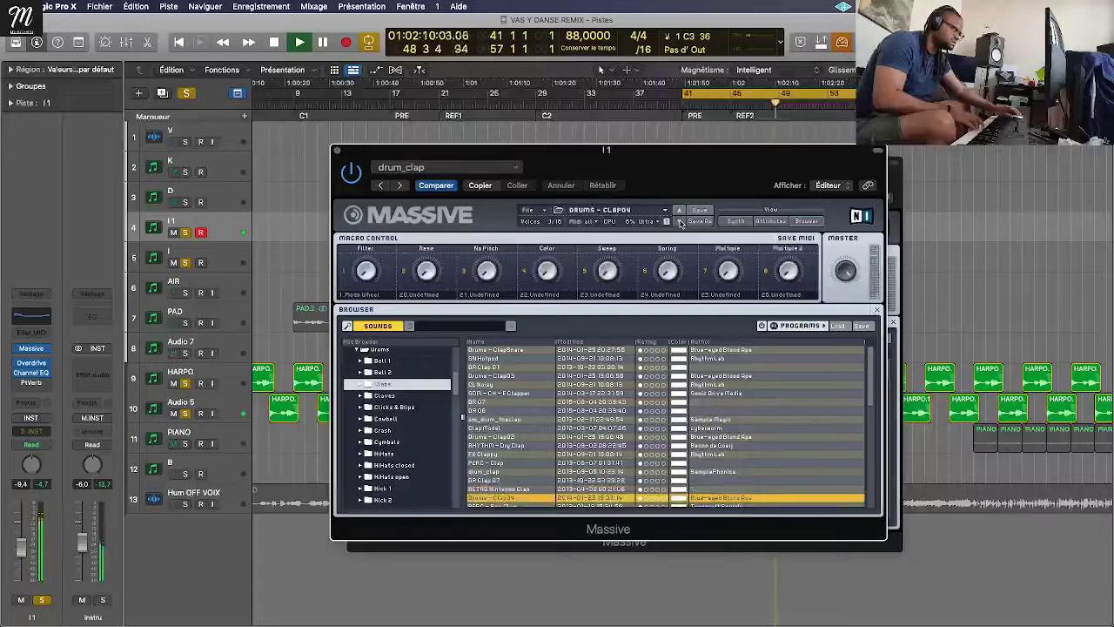
Step: Continue auditioning the Claps presets, through DR Clap 06, FX Clap and Claproll up to DR Dirty Claps
left_click(679, 221)
left_click(680, 221)
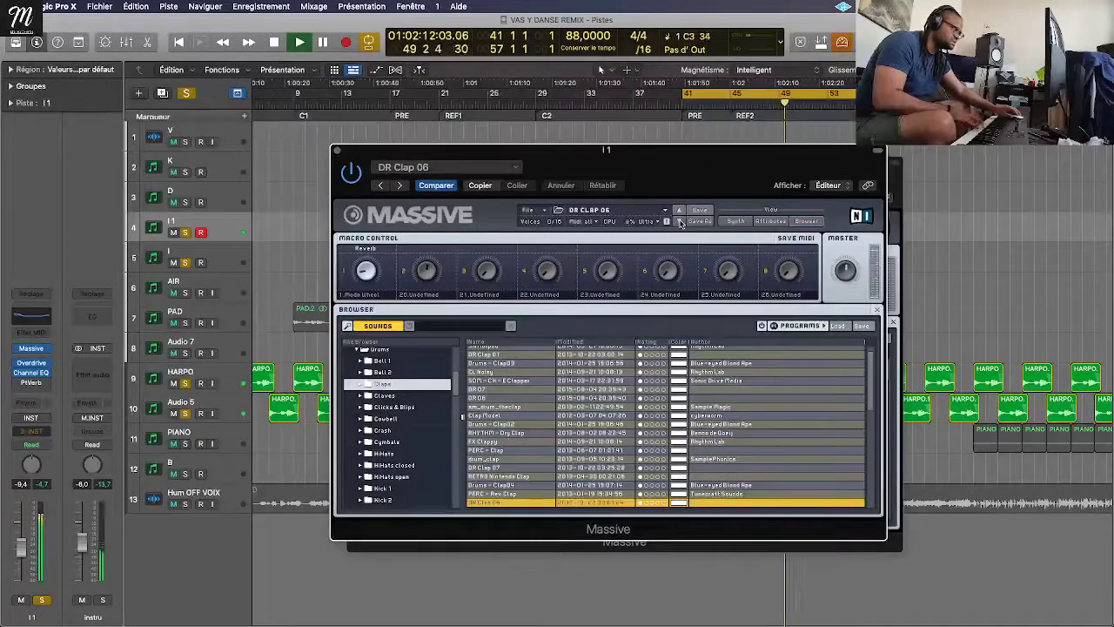
left_click(680, 221)
left_click(680, 221)
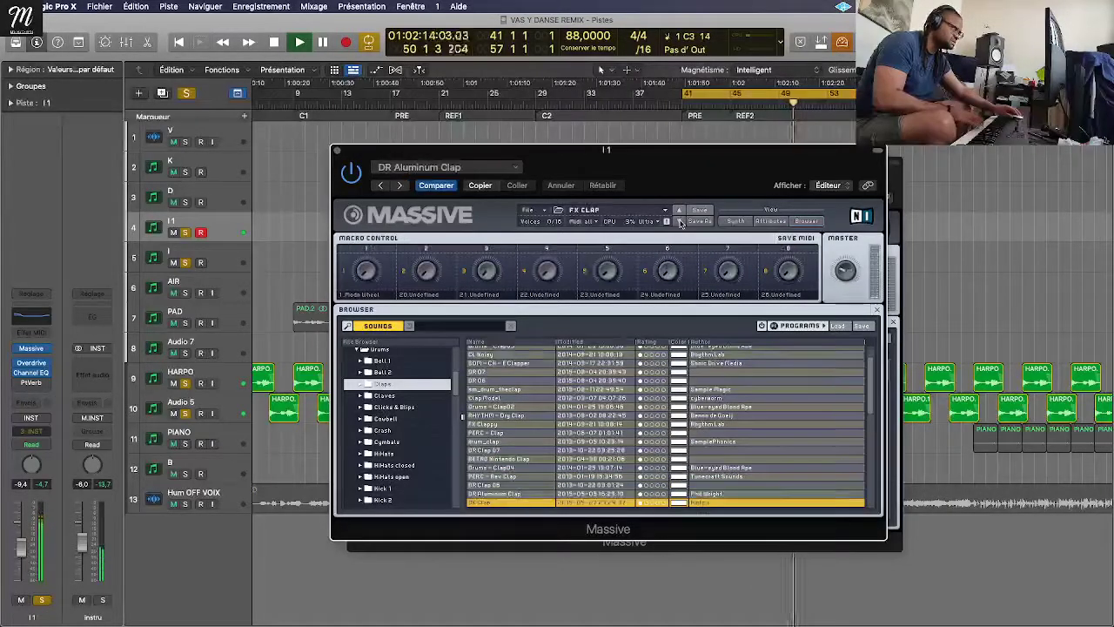
left_click(679, 221)
left_click(679, 221)
left_click(680, 221)
left_click(679, 221)
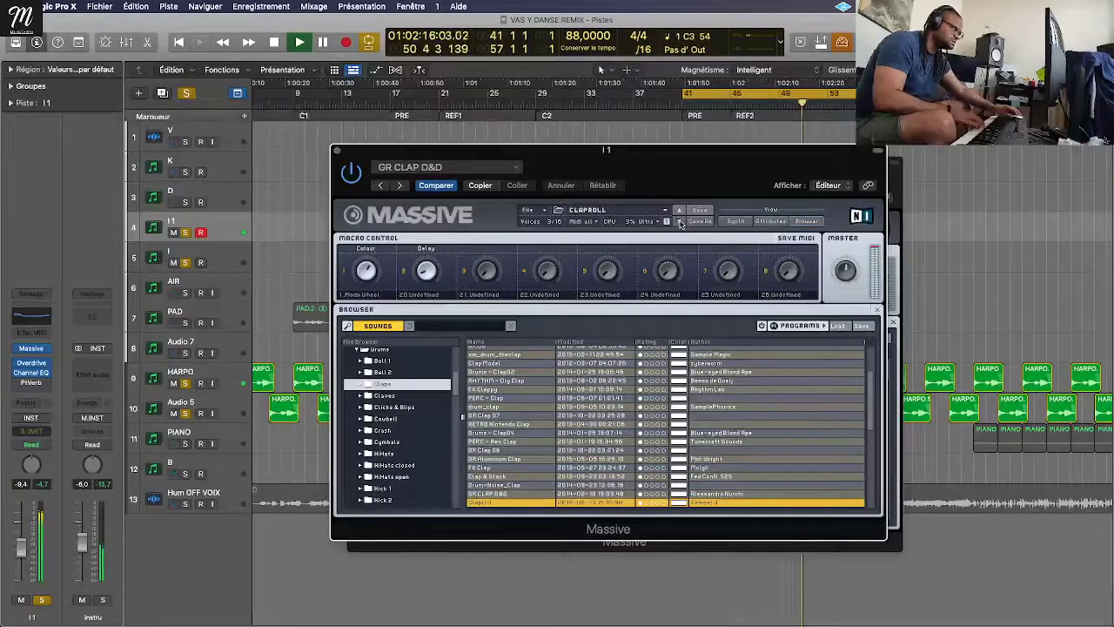
left_click(680, 221)
left_click(679, 221)
left_click(679, 221)
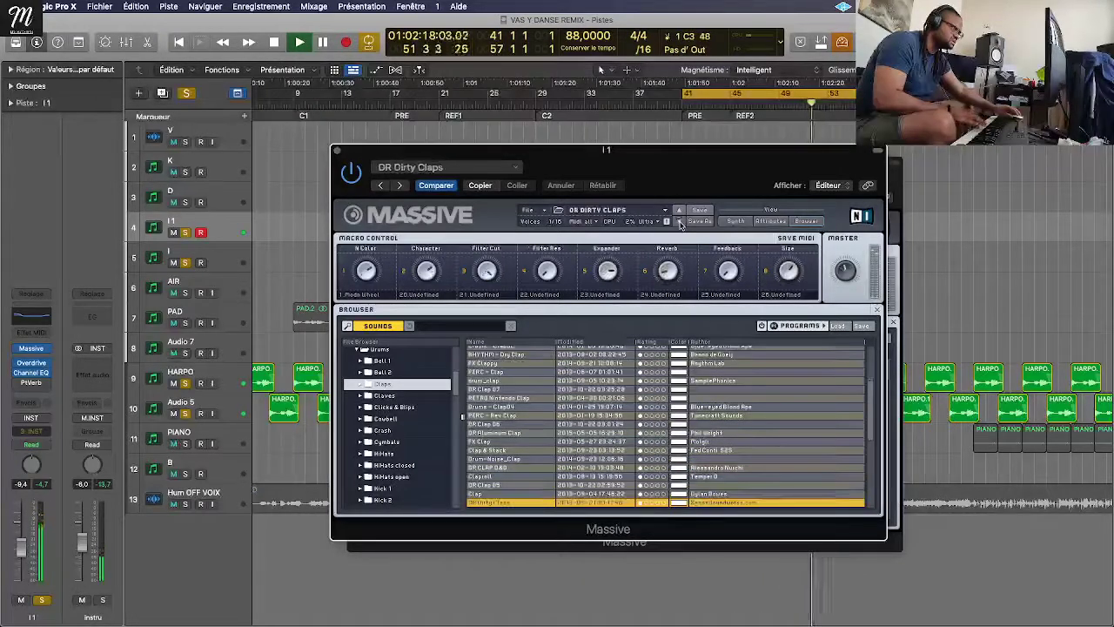
Step: Audition the Claps presets after DR Dirty Claps, including DR Paper Clap (G#3) and sm_drum_microclap, and close the Massive windows
left_click(680, 221)
left_click(680, 221)
left_click(679, 221)
left_click(680, 221)
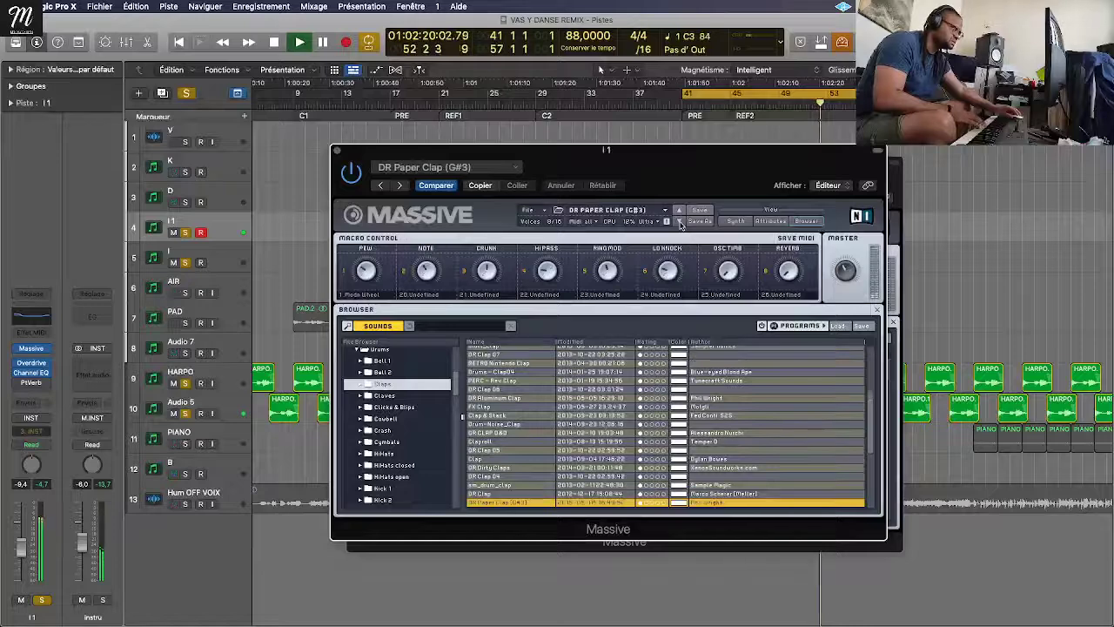
left_click(680, 221)
left_click(679, 221)
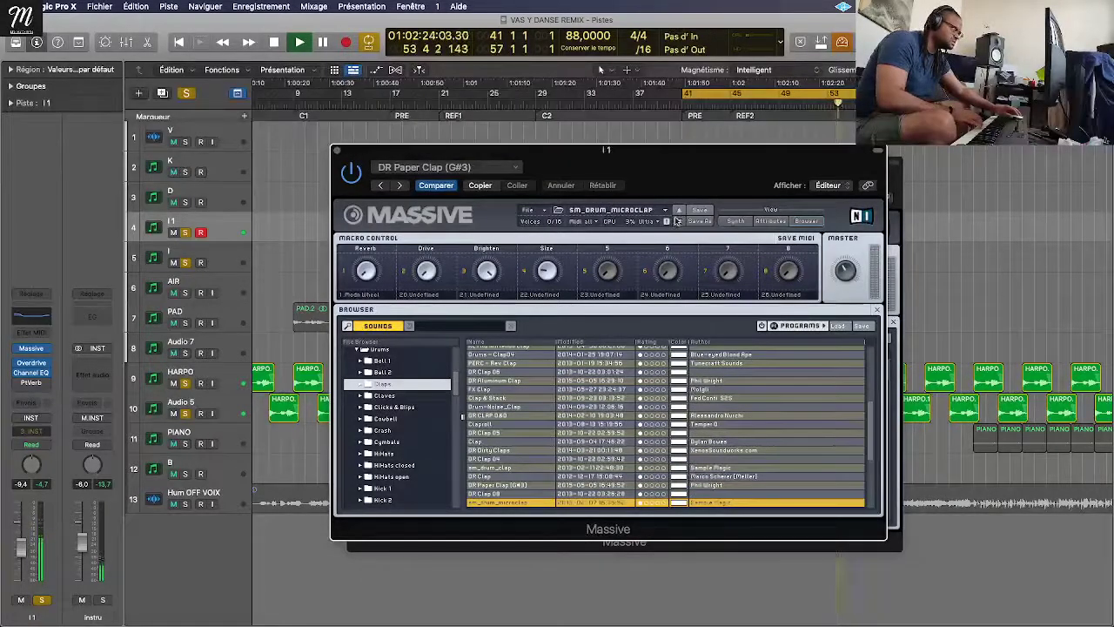
left_click(680, 221)
left_click(679, 221)
left_click(680, 221)
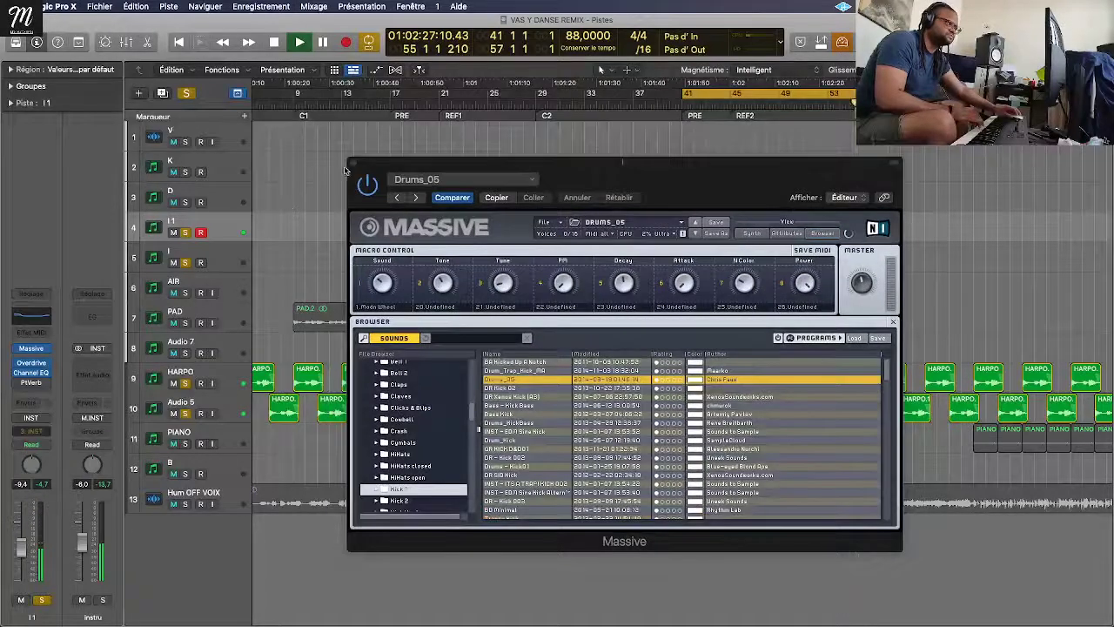
left_click(354, 164)
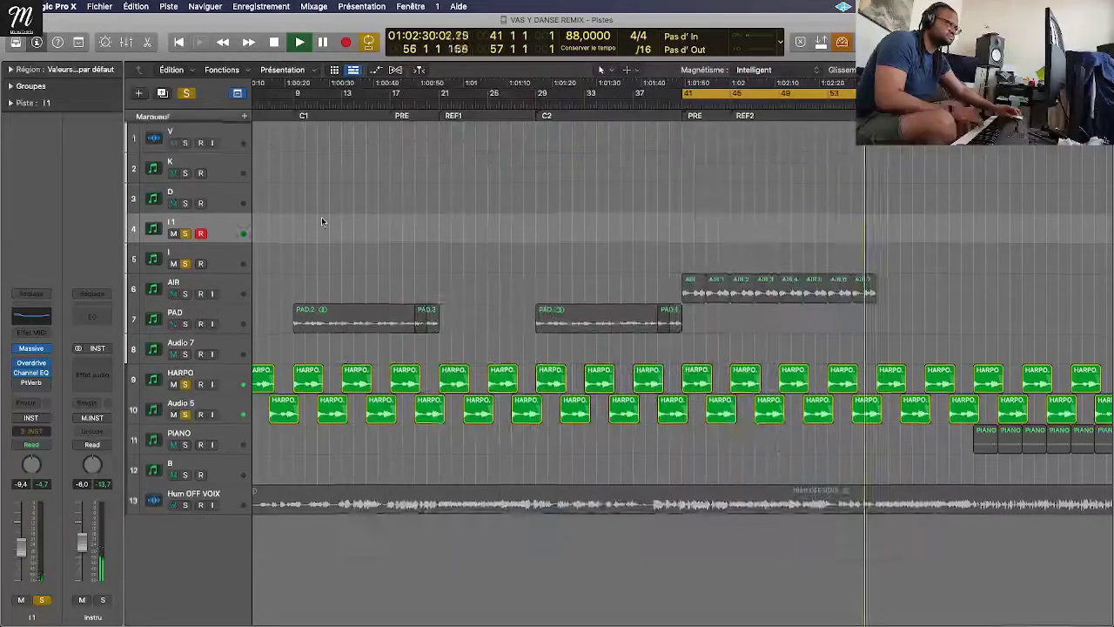
Step: Solo tracks K and D and select track D
left_click(185, 171)
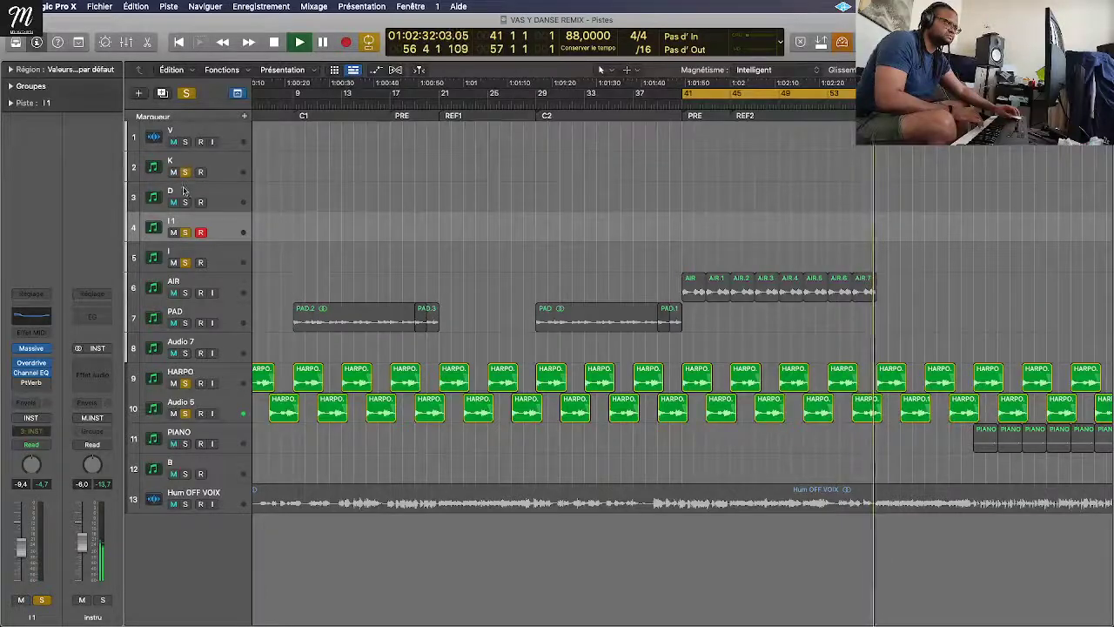
left_click(185, 202)
left_click(209, 205)
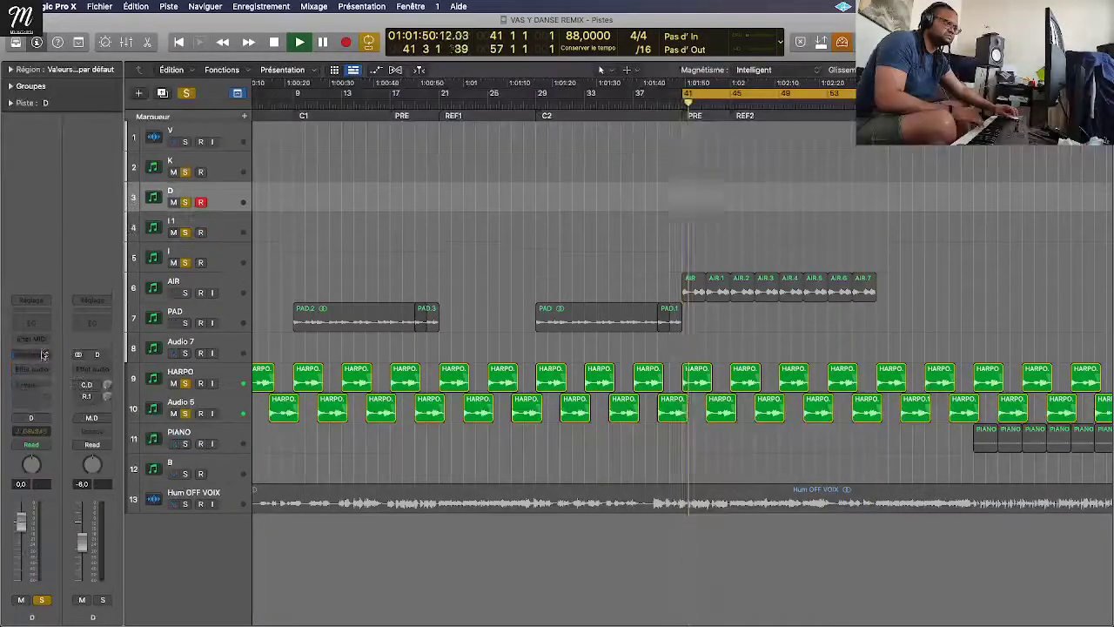
Step: Insert a stereo Sampler instrument on track D and load the BLACK NAT SNARE setting
left_click(48, 357)
mouse_move(61, 411)
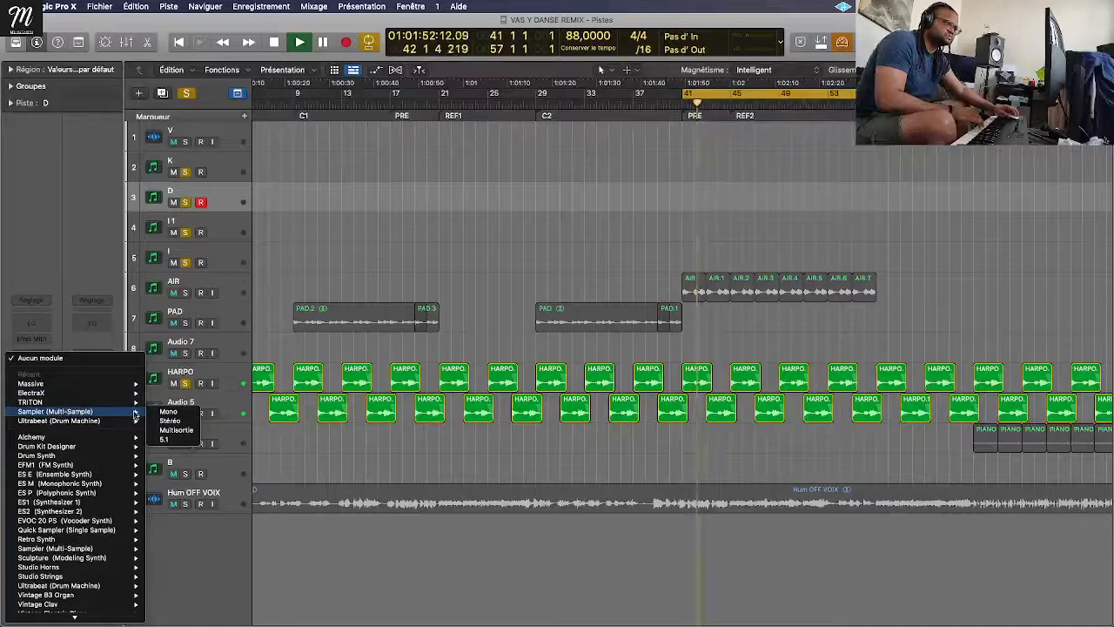
left_click(170, 421)
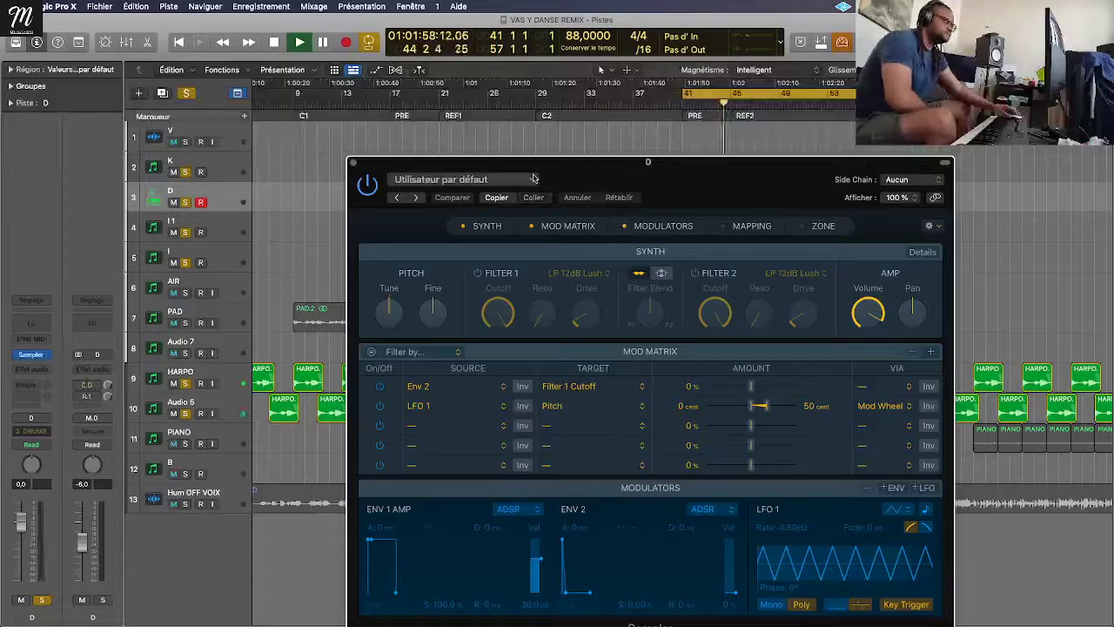
left_click(522, 179)
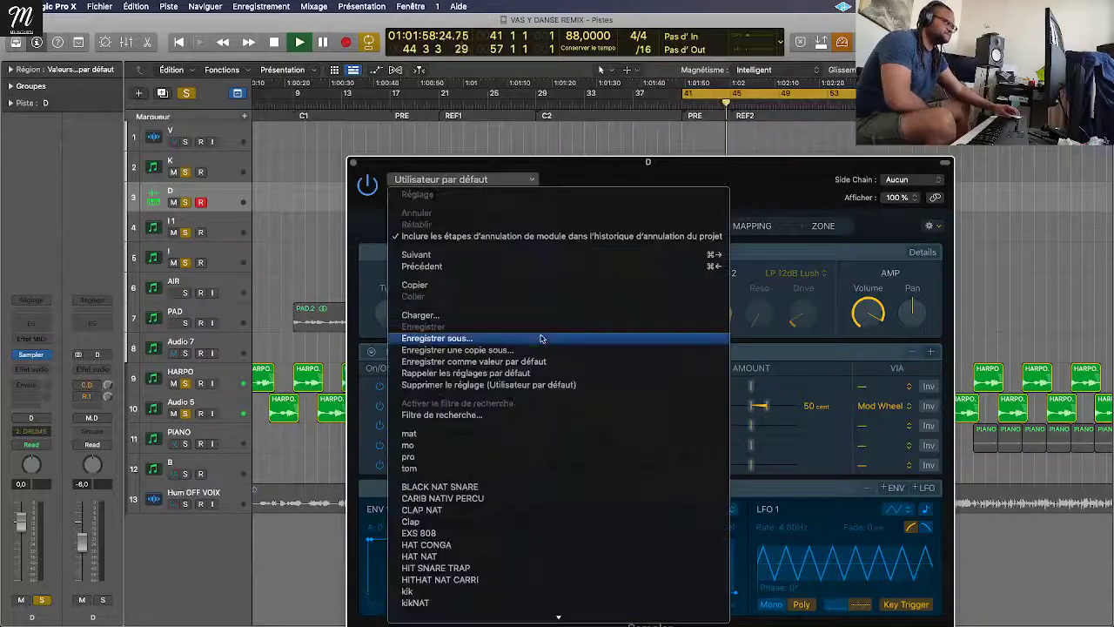
left_click(526, 491)
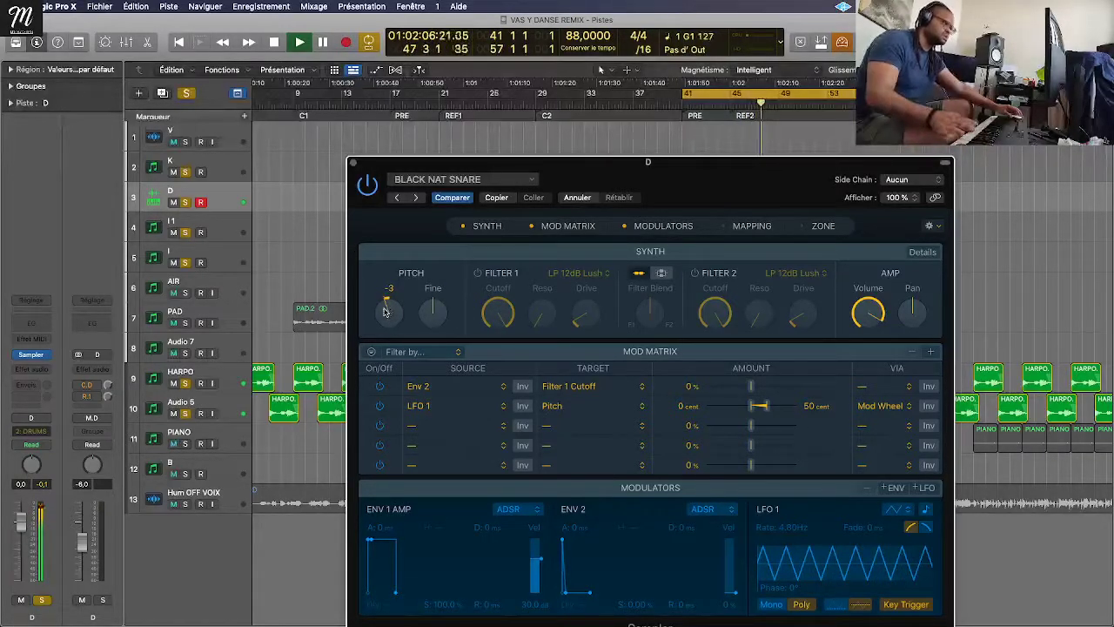
Step: Raise the Sampler's Tune above zero for the snare on track D and close the instrument window
left_click_drag(387, 311, 391, 286)
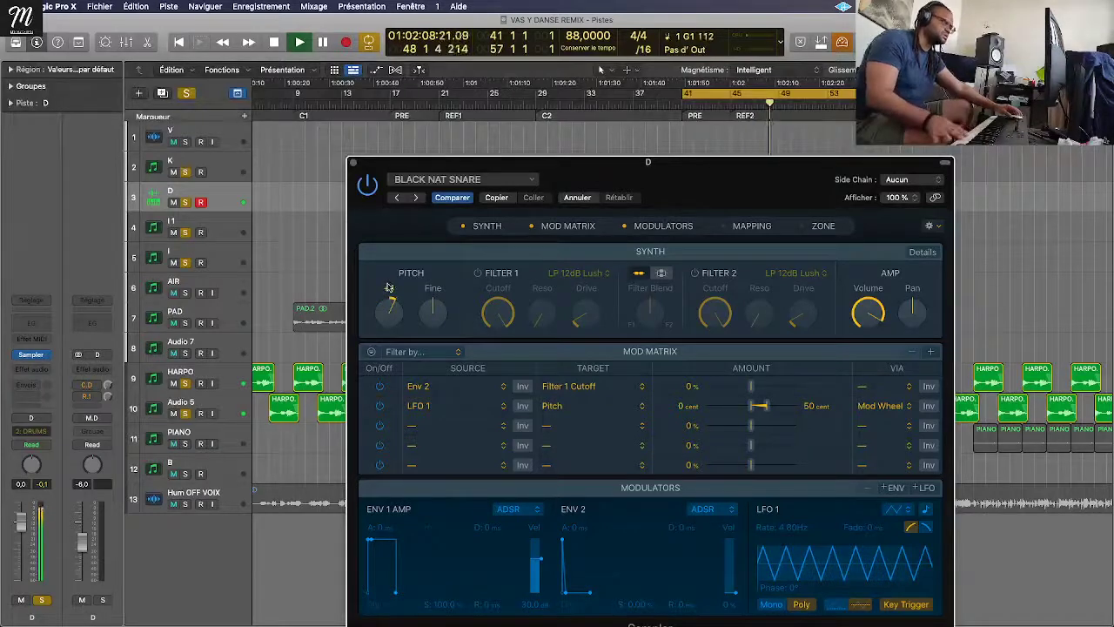
left_click(352, 163)
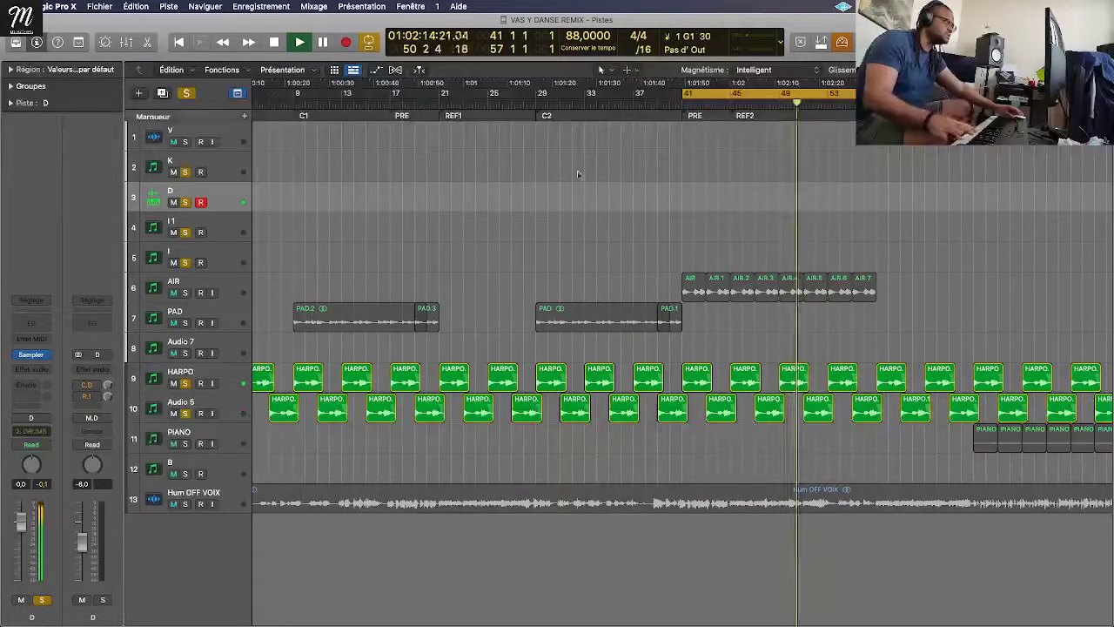
Step: Record the snare pattern on track D over the pre-chorus cycle, and play back the region at bar 51
left_click(346, 43)
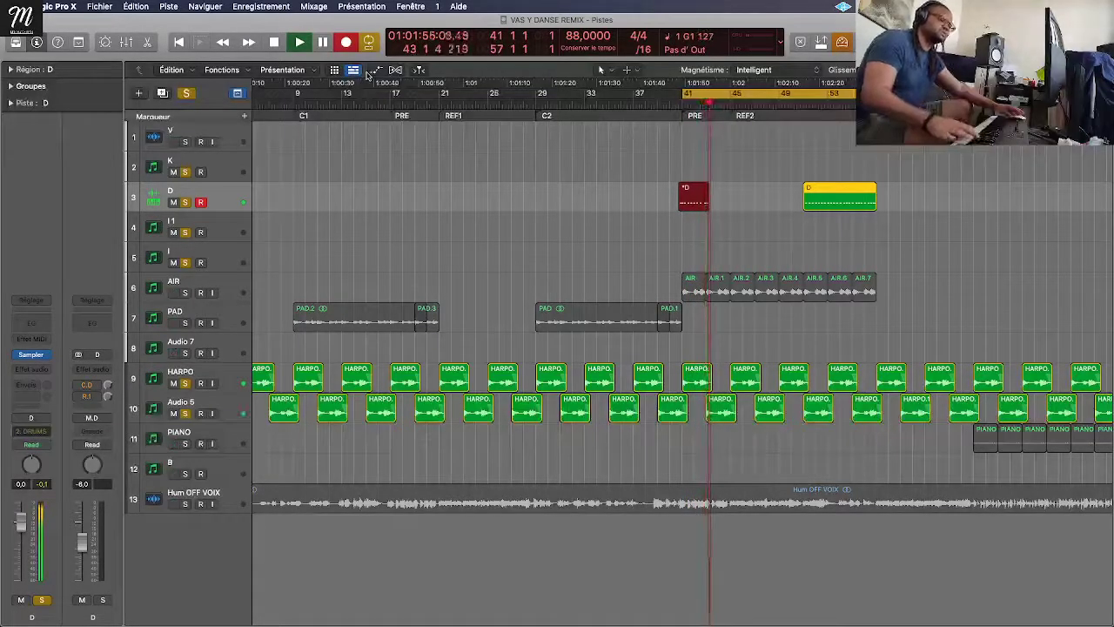
key("shift+r")
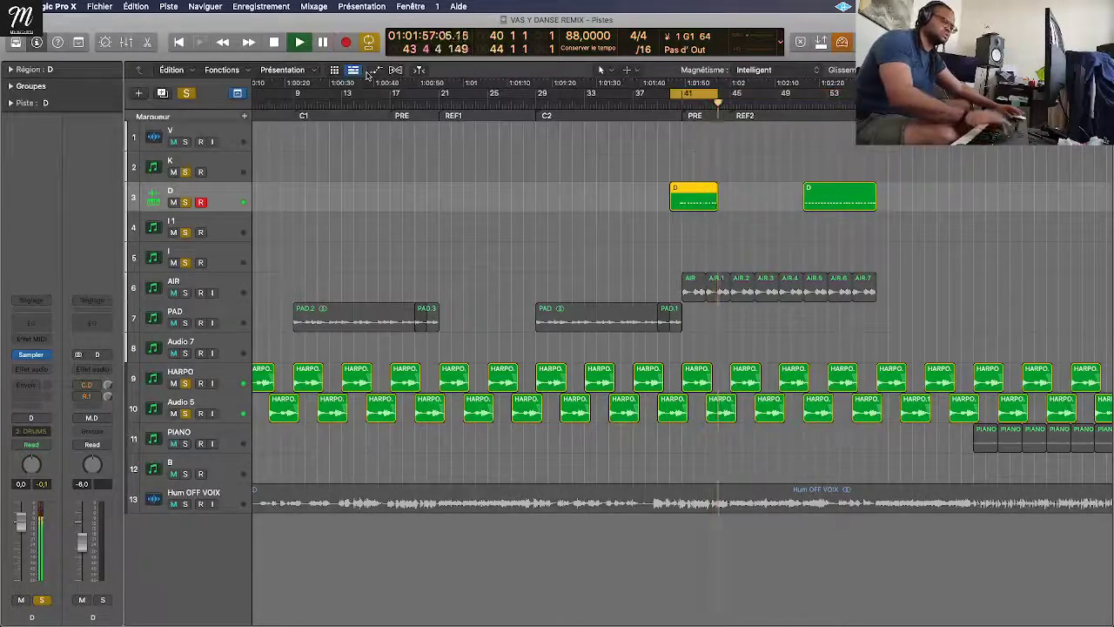
left_click(832, 204)
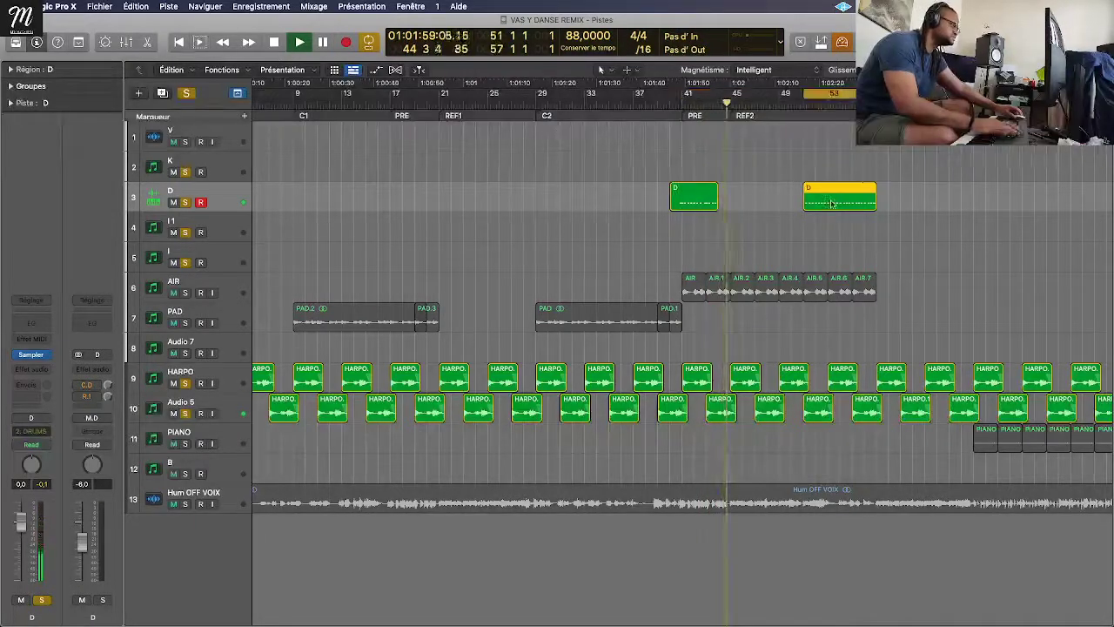
key("shift+space")
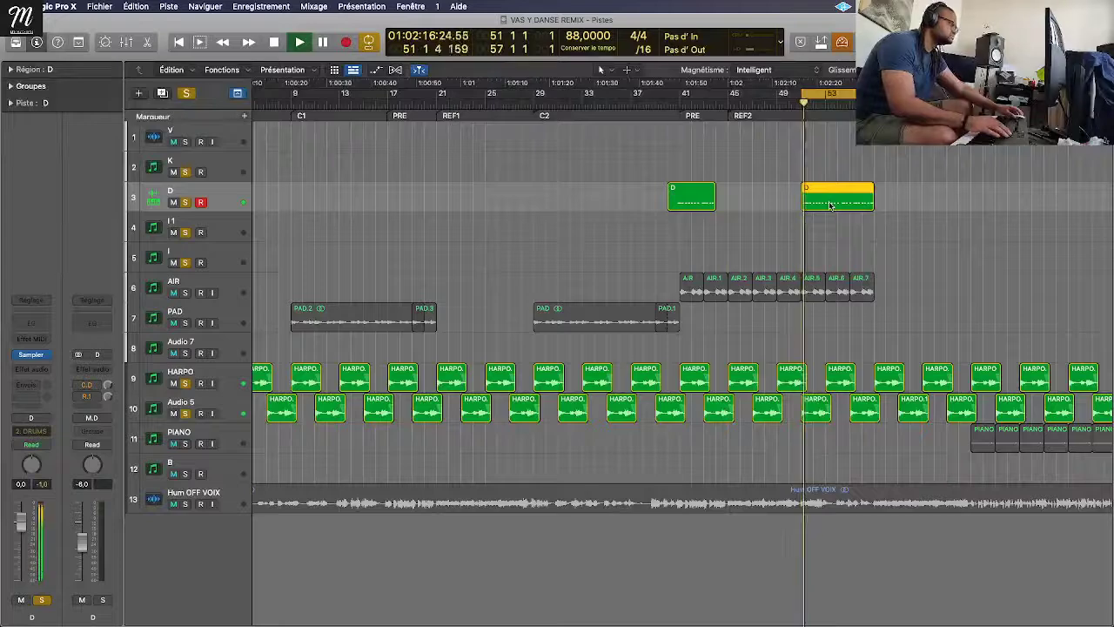
Step: Split the D region starting at bar 51 at bar 53 and delete the part after the cut
key("super+Right")
key("super+Down")
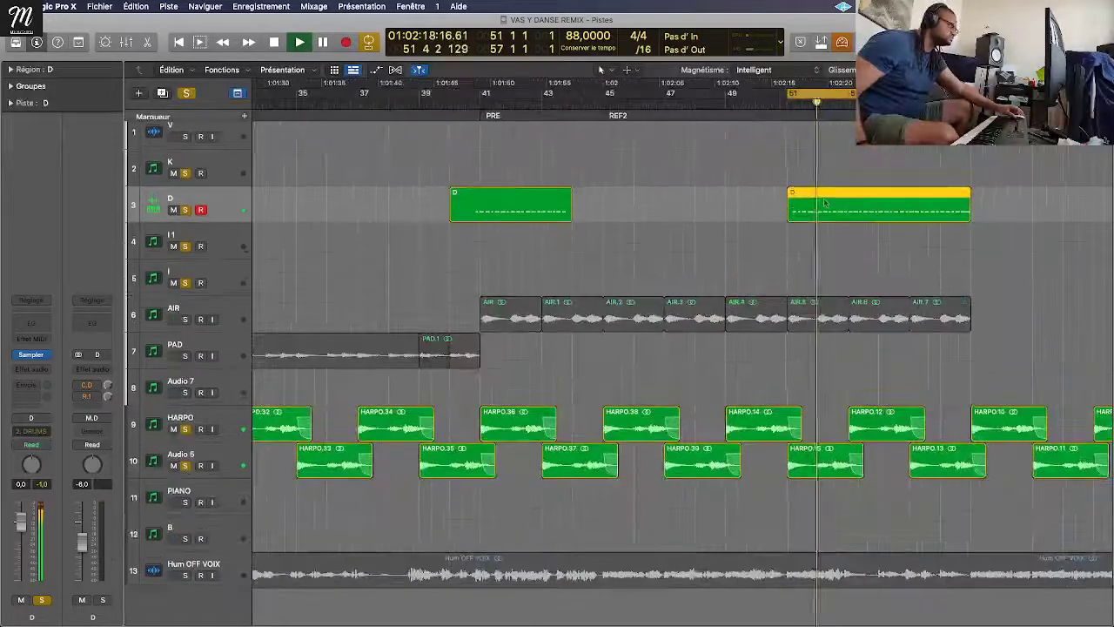
left_click_drag(826, 205, 872, 207)
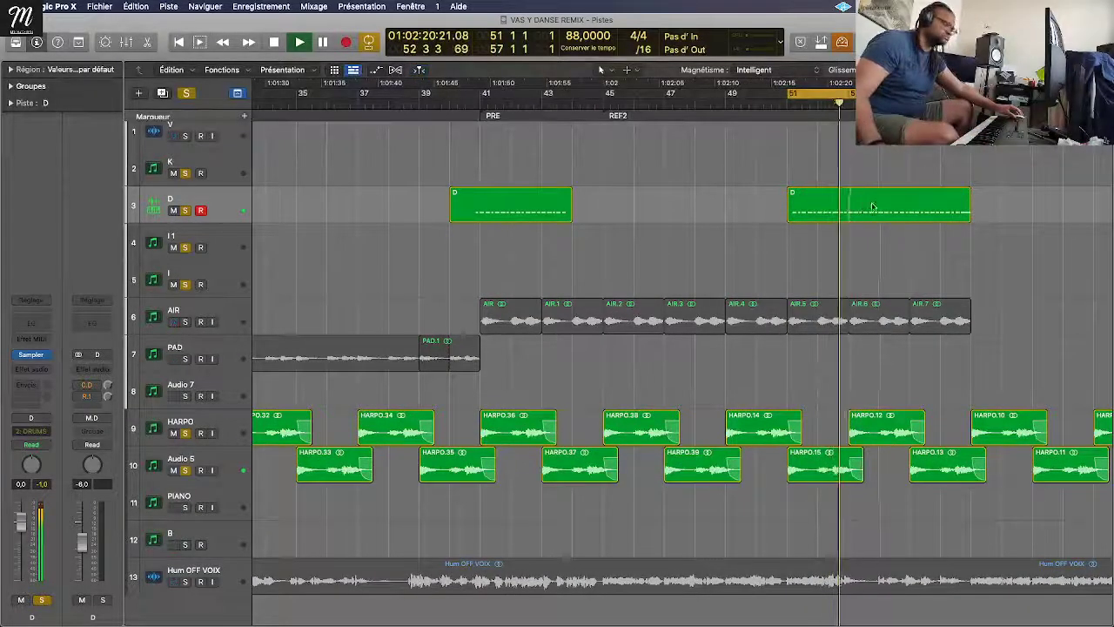
key("super+t")
key("Delete")
left_click(818, 206)
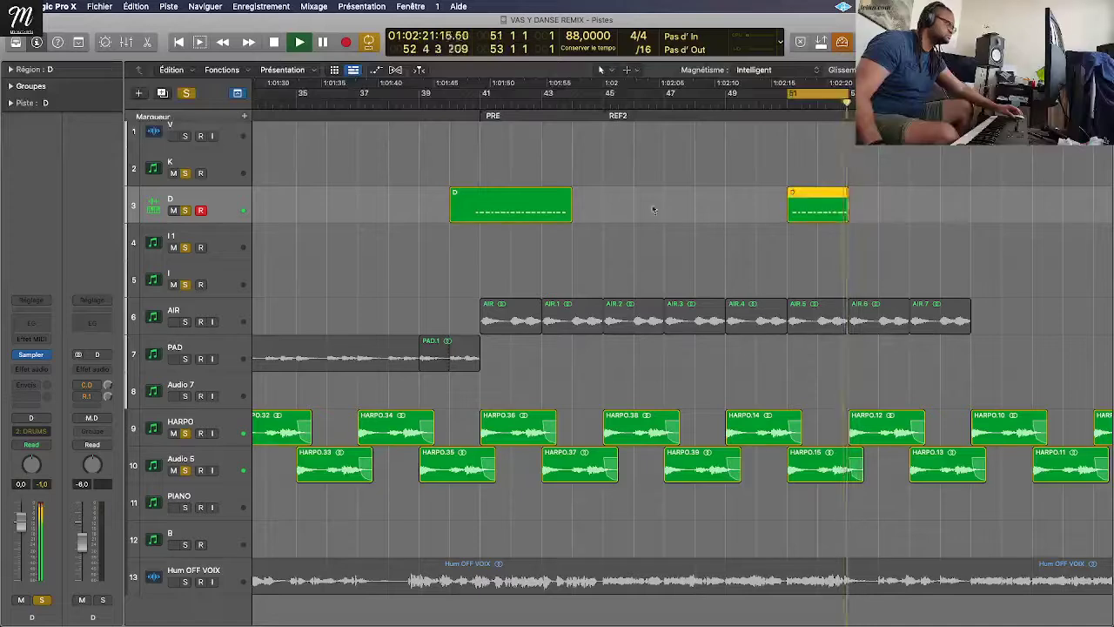
Step: Delete the D region starting at bar 40 and select the remaining two-bar snare region at bar 51
left_click(538, 212)
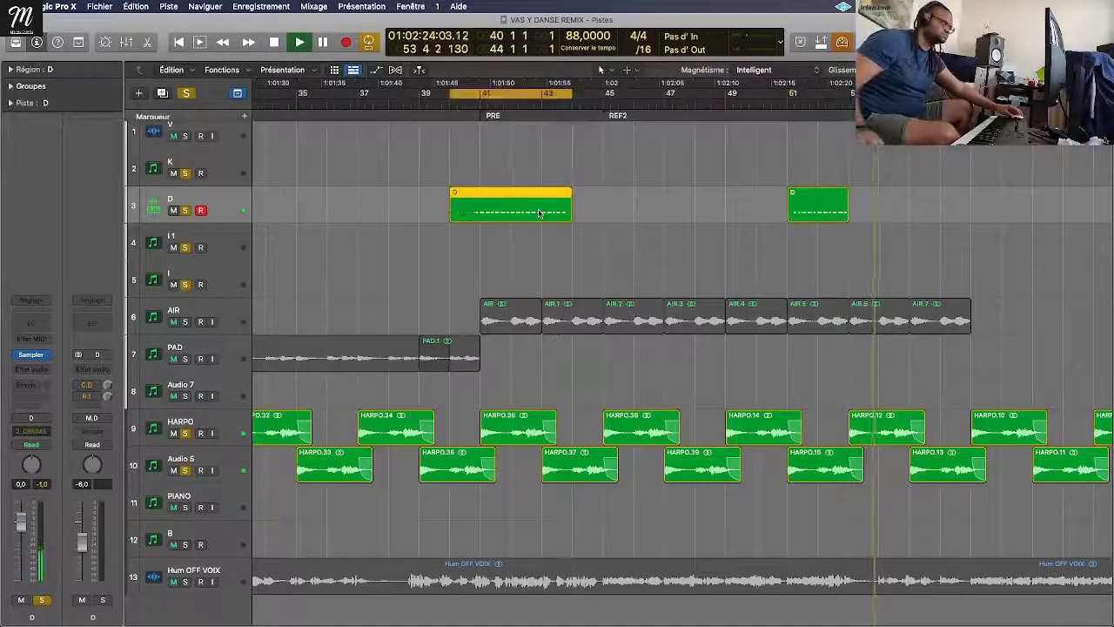
key("Delete")
left_click(804, 214)
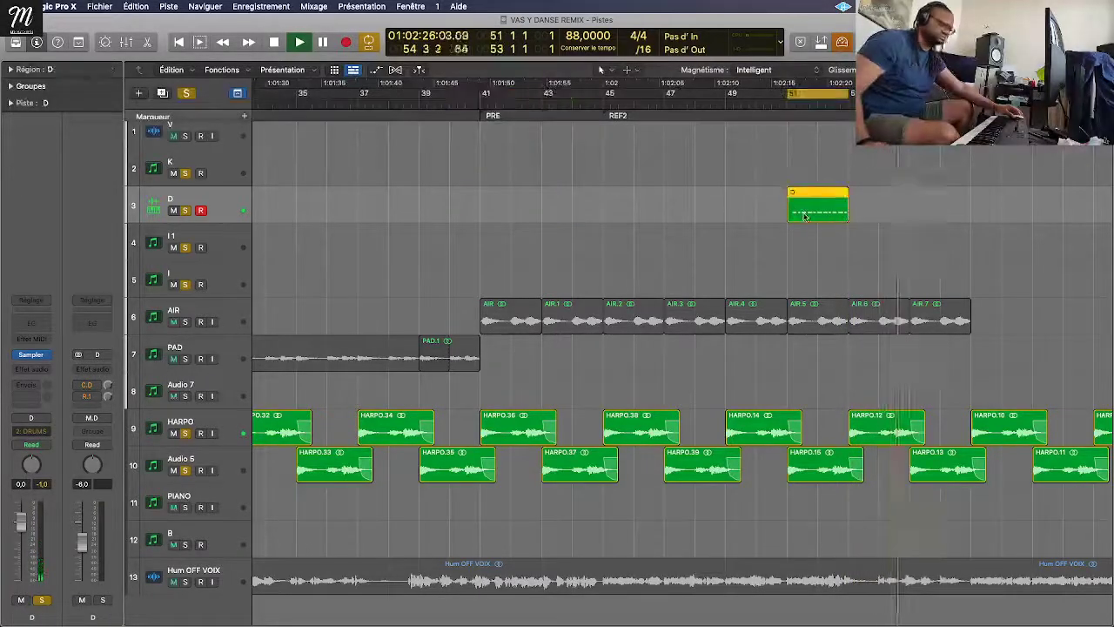
Step: Copy the two-bar snare region on track D so that eight consecutive regions fill bars 41 to 57
key("shift+space")
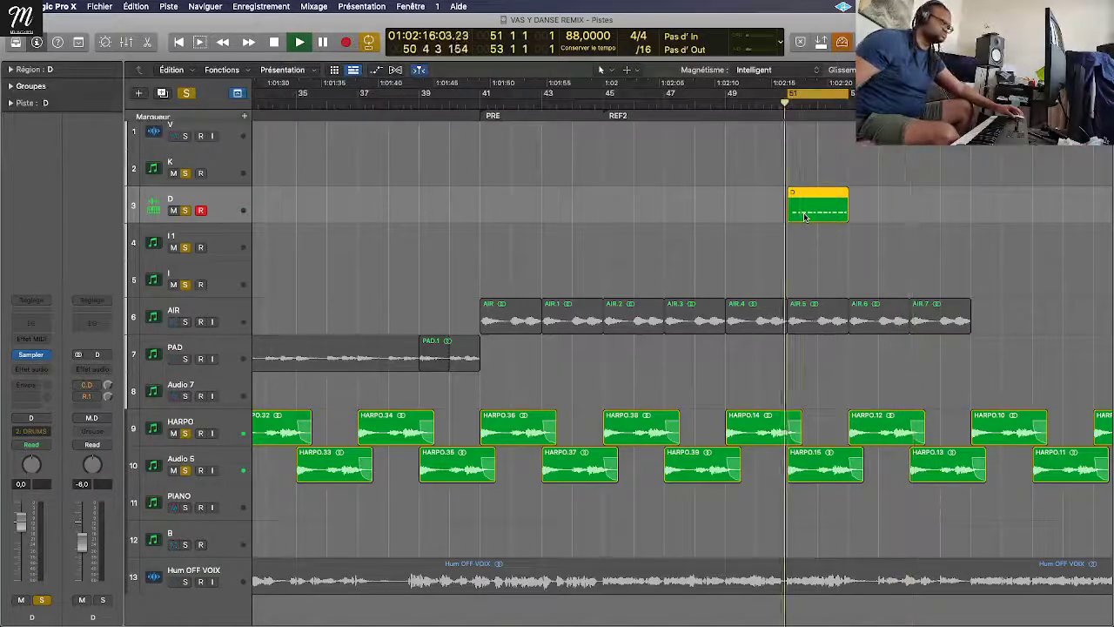
key("super+Left")
left_click_drag(804, 216, 566, 217)
left_click(609, 209, "shift")
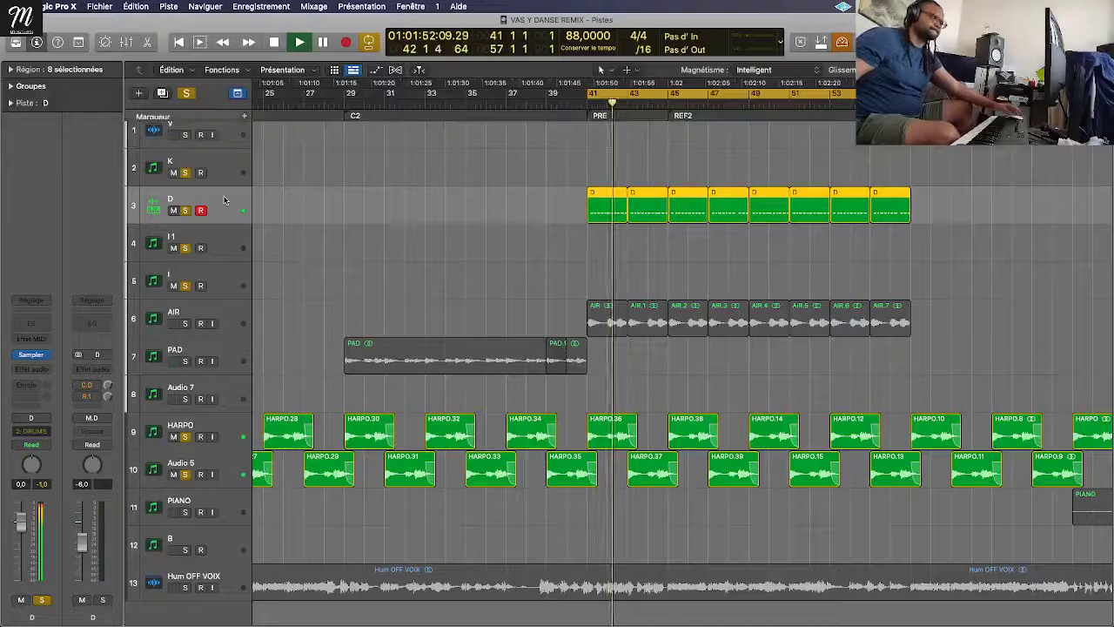
Step: Duplicate track D, then lower the copy's Sampler Tune, raise its Fine tuning and set the track volume to -2,1 dB
key("super+d")
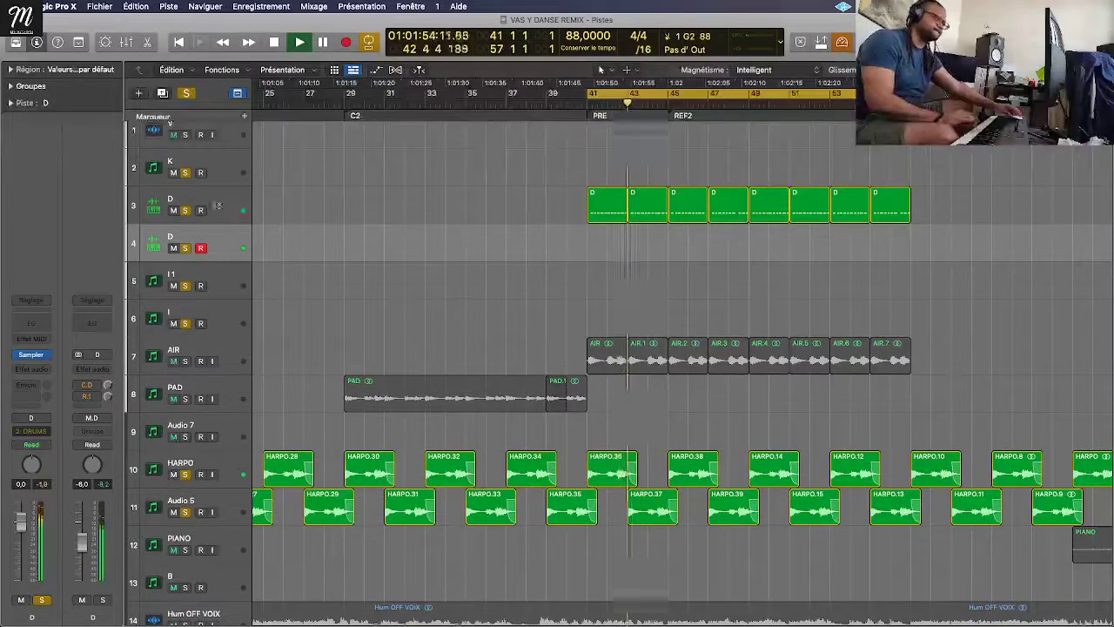
left_click(31, 355)
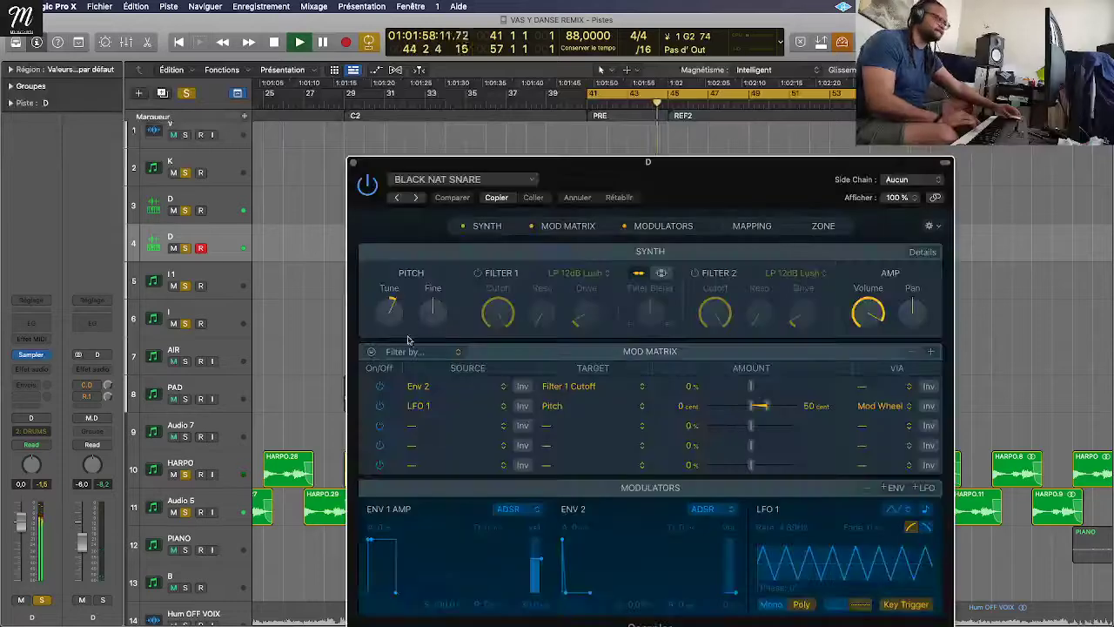
left_click_drag(391, 310, 435, 302)
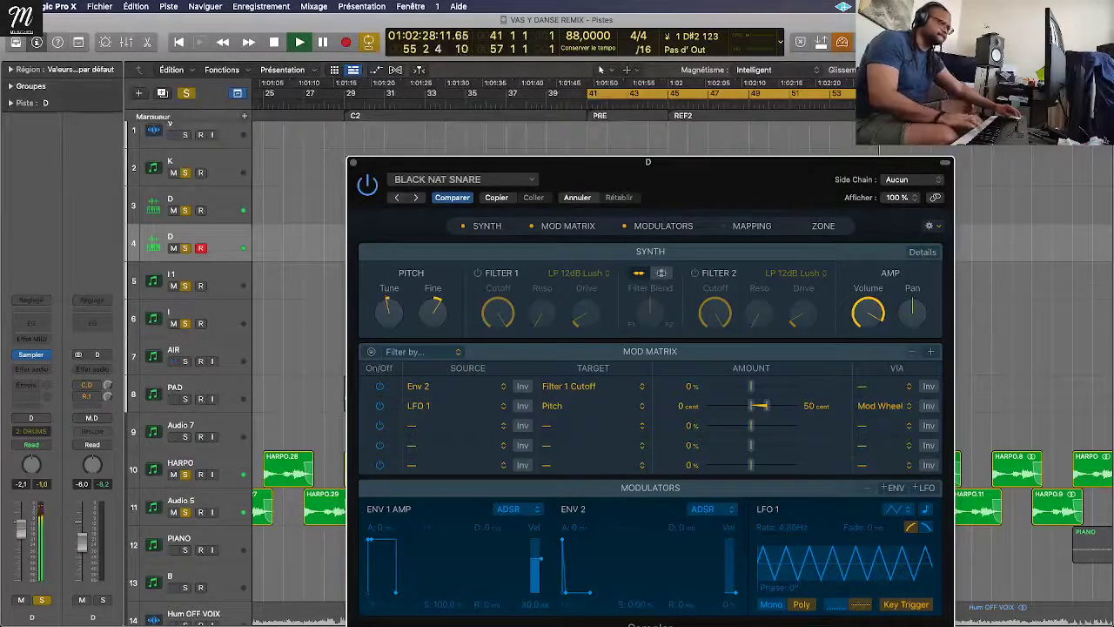
left_click(30, 531)
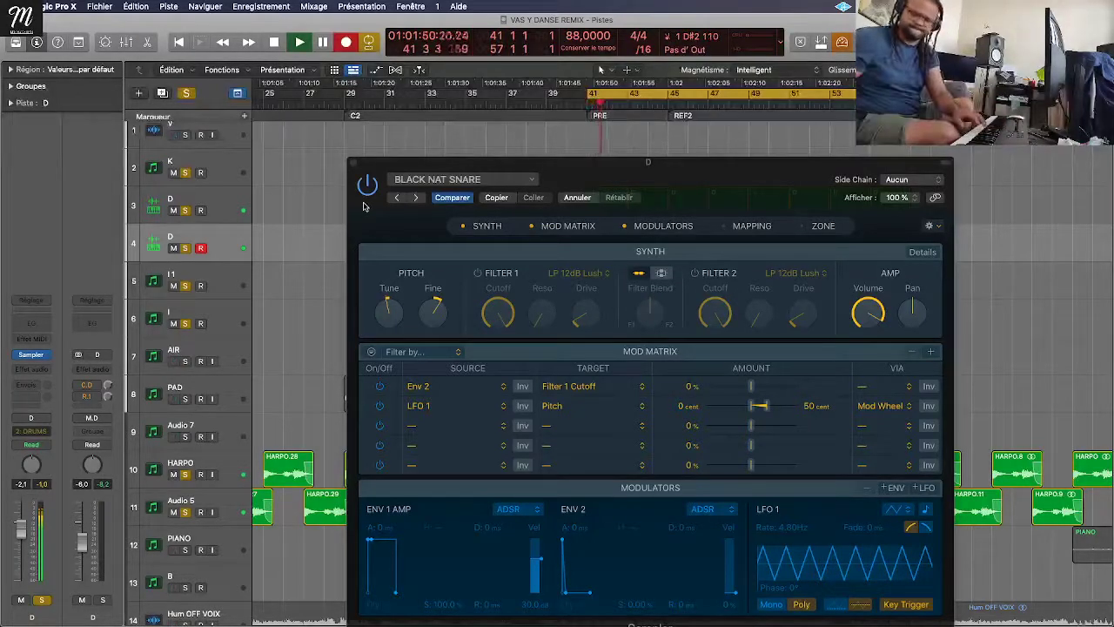
Step: Record a second snare pattern on the duplicated D track from bar 41 to bar 45 and play it back
key("v")
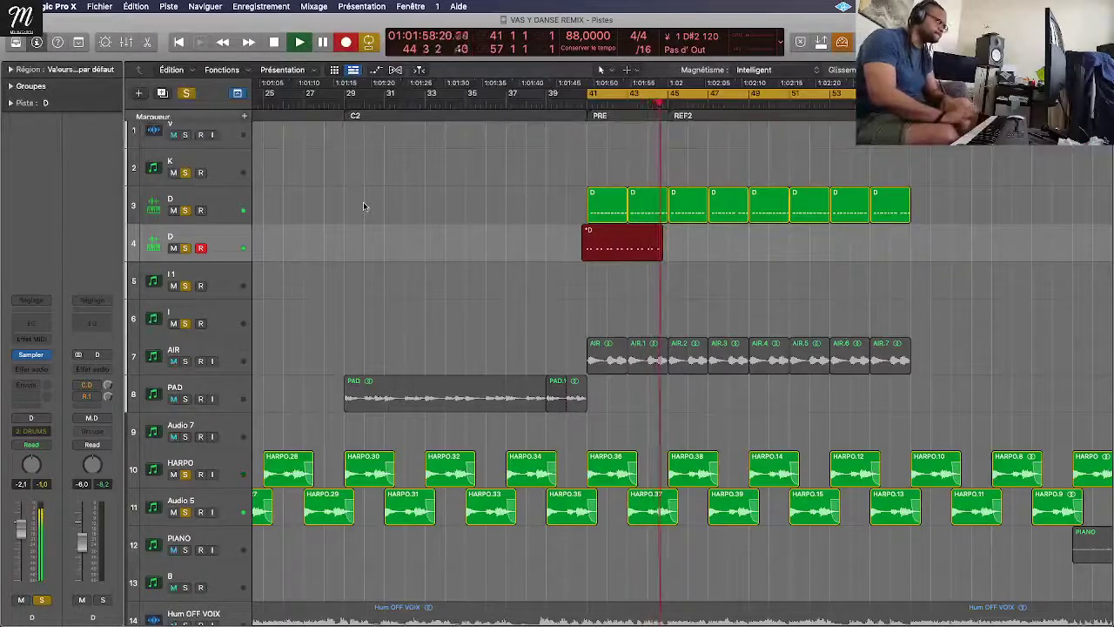
key("space")
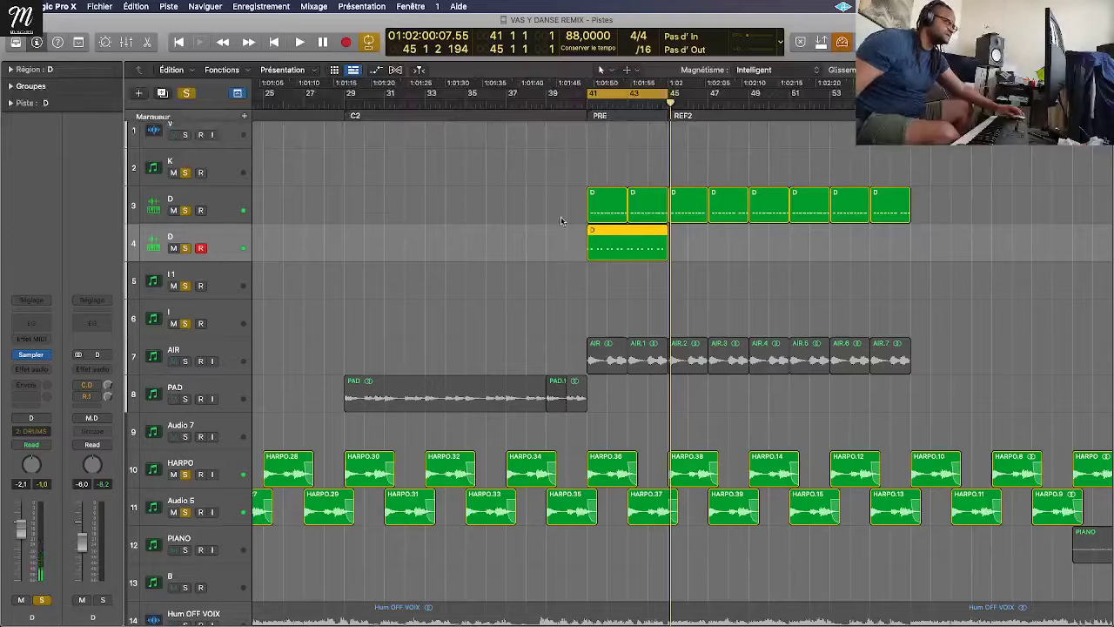
left_click(574, 285)
key("space")
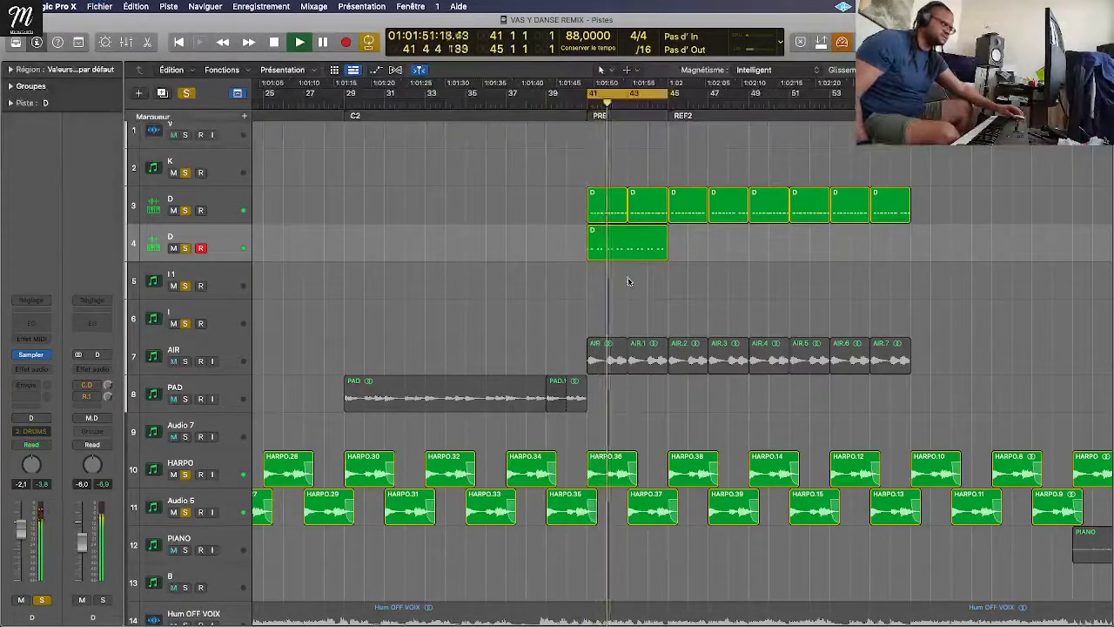
key("super+Right")
key("super+Right")
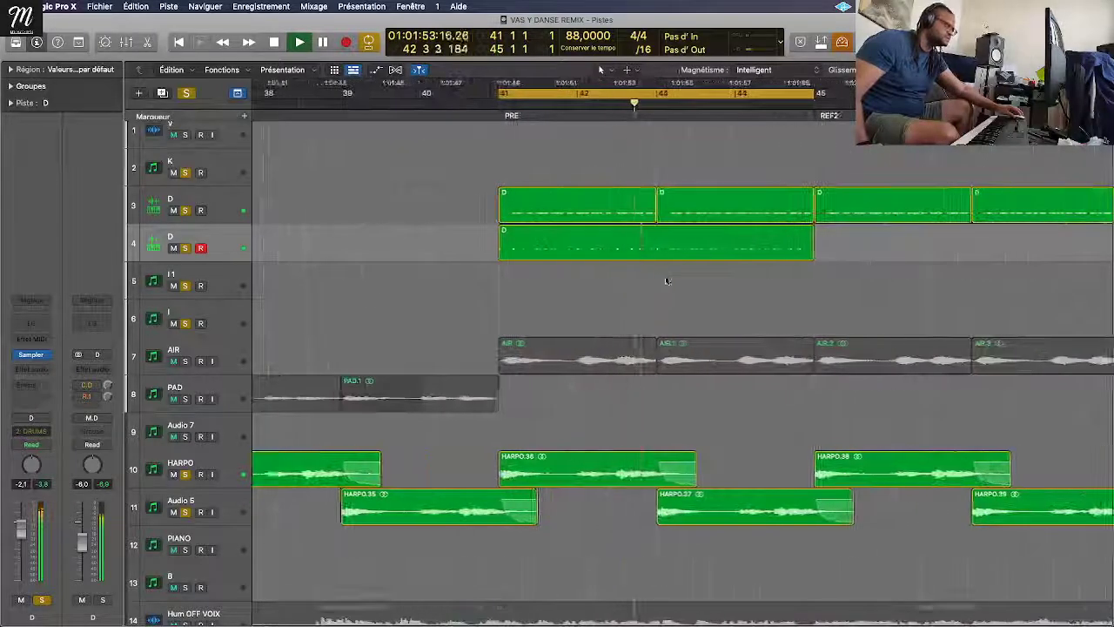
key("super+Left")
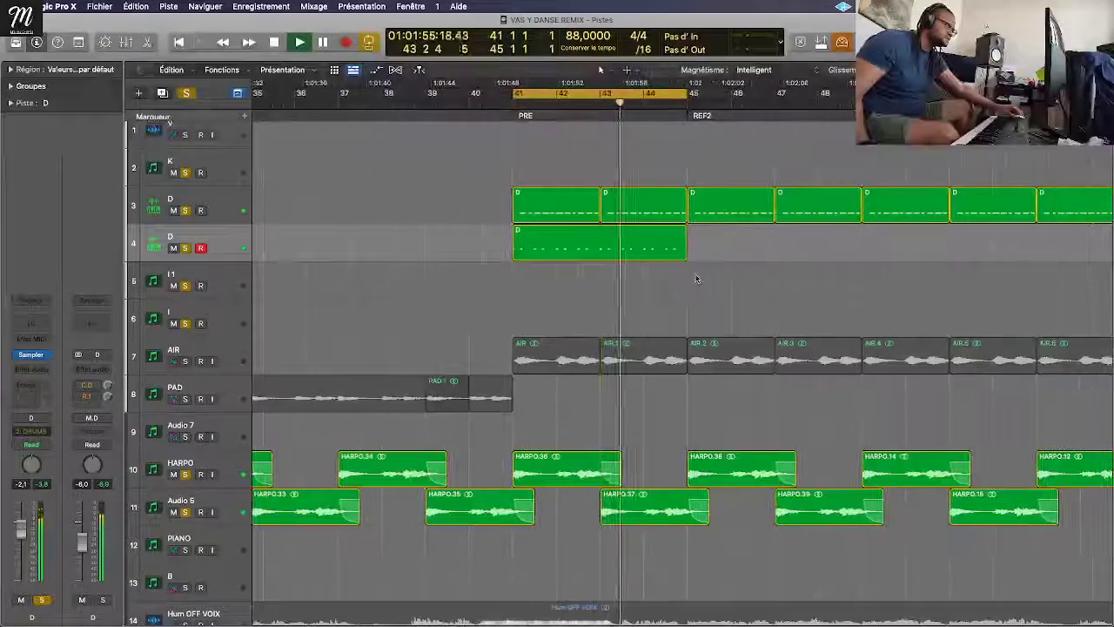
key("super+Left")
key("super+Left")
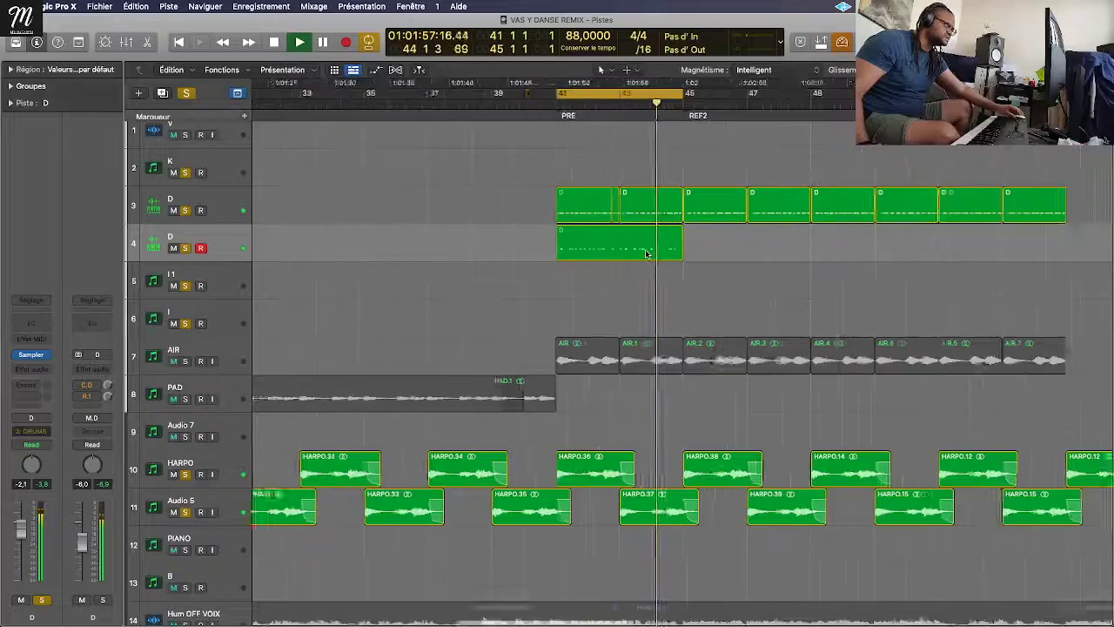
Step: Replace bars 41 to 43 of the recorded region on the second D track with a copy of its second half
left_click(642, 253)
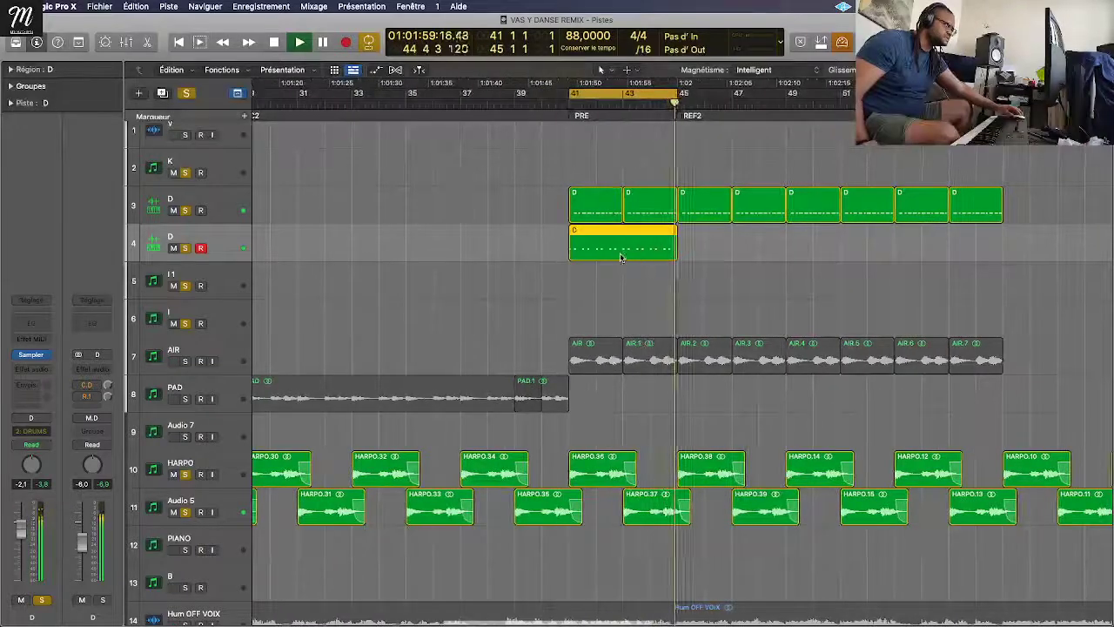
left_click_drag(621, 253, 571, 253)
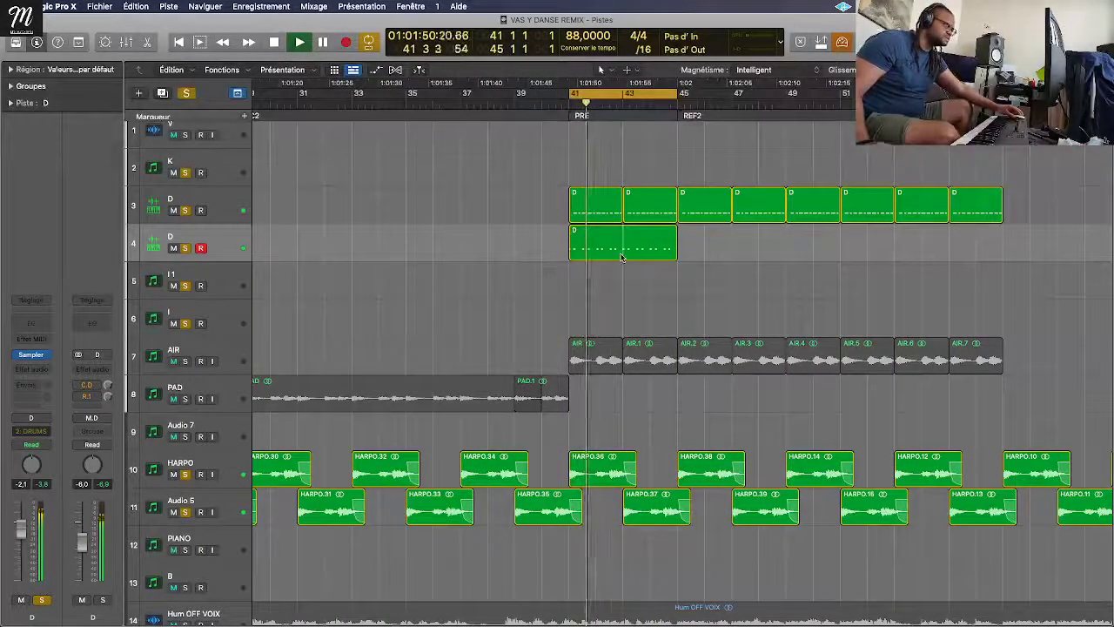
key("Delete")
left_click_drag(647, 253, 551, 249)
Step: Repeat the two selected snare regions with 4 copies and delete the excess regions after bar 57
key("super+r")
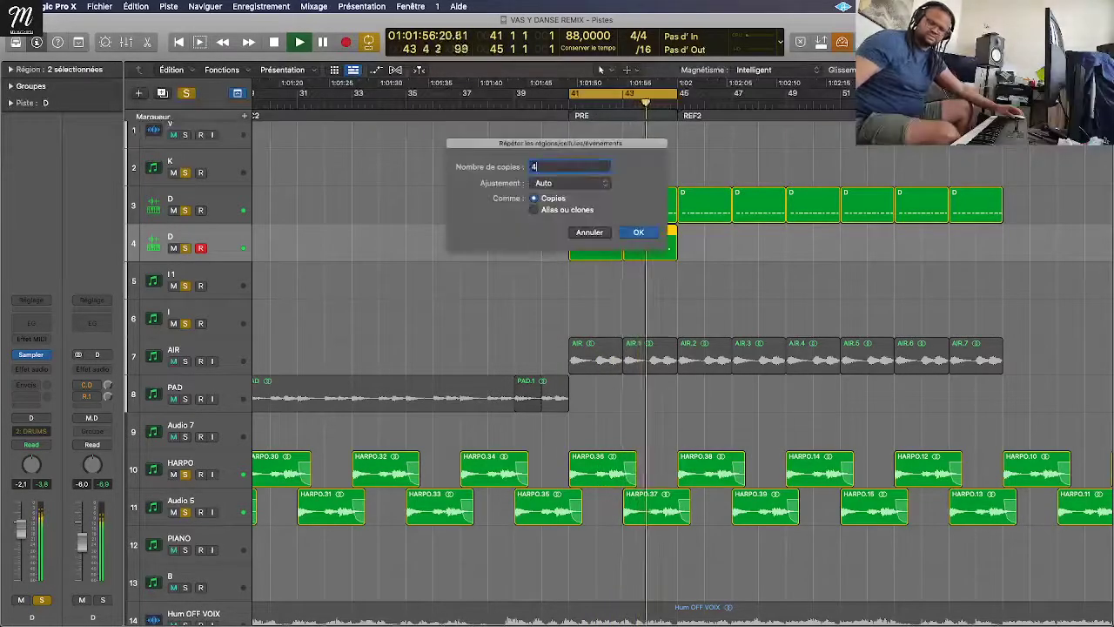
key("Return")
key("Delete")
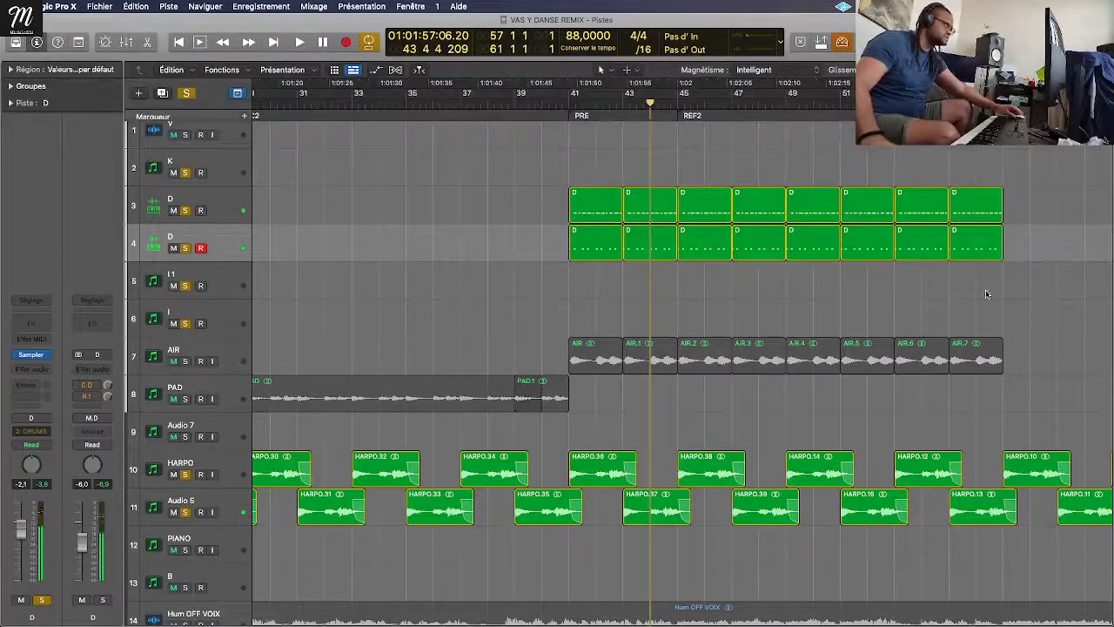
key("ctrl+shift+f")
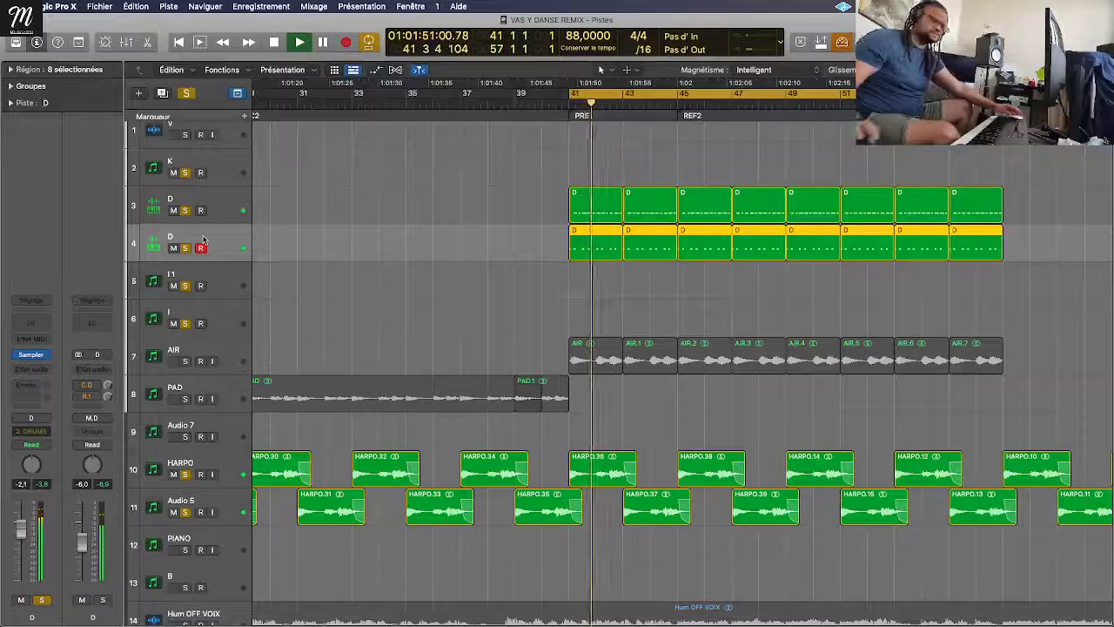
Step: Duplicate the second D track and lower the Sampler's Tune below zero for the new snare
key("super+d")
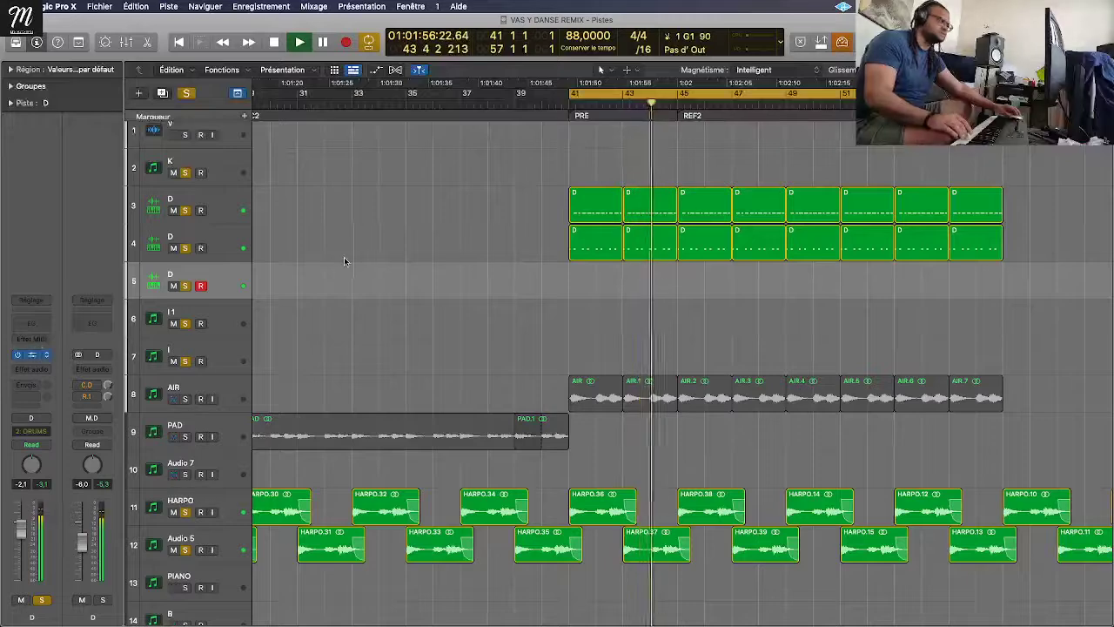
key("v")
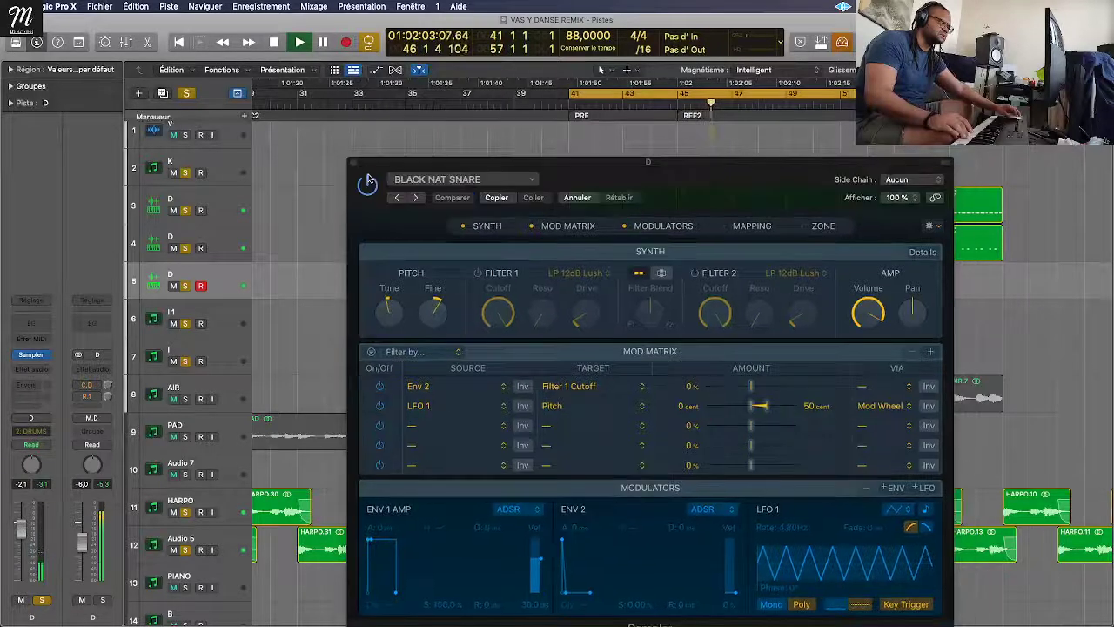
left_click(352, 164)
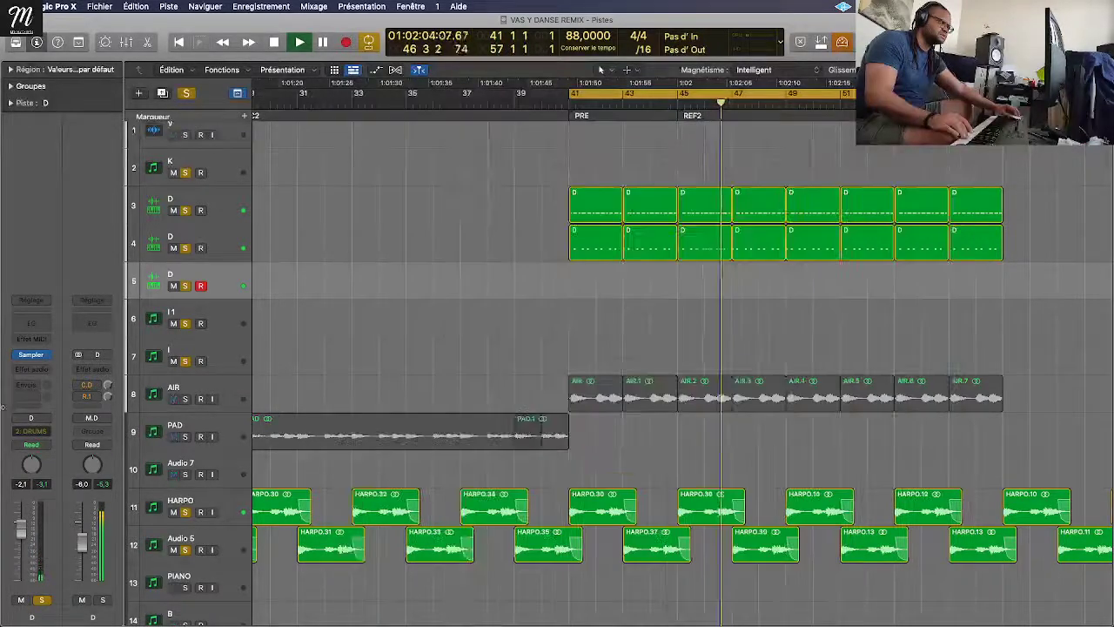
left_click(31, 355)
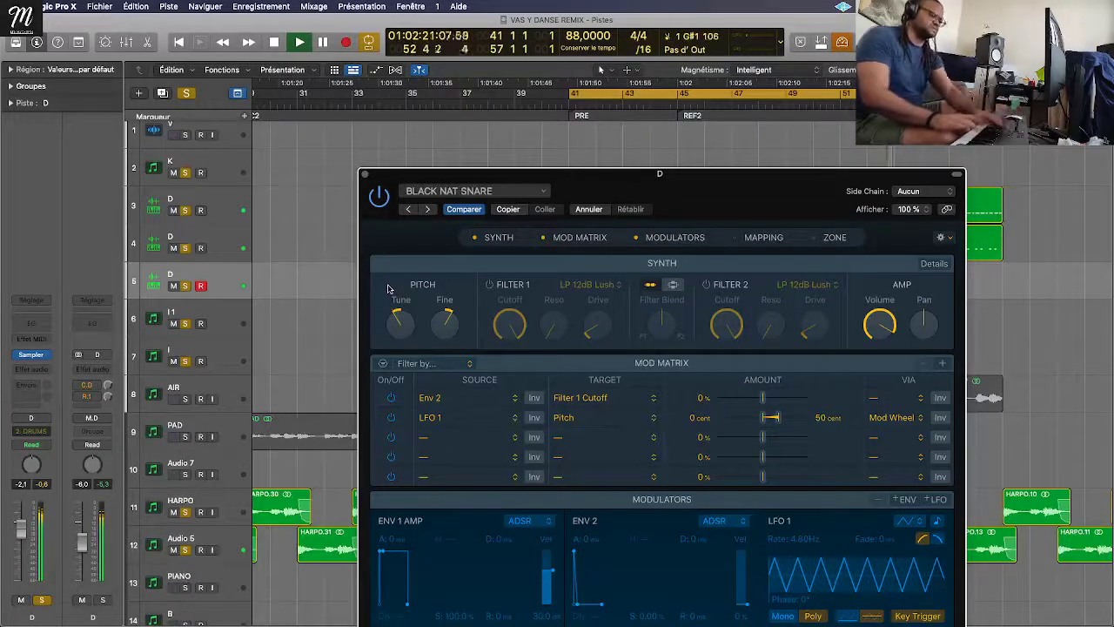
Step: Record a snare pattern on the third D track from bar 53 to bar 57 and close the Sampler window
key("r")
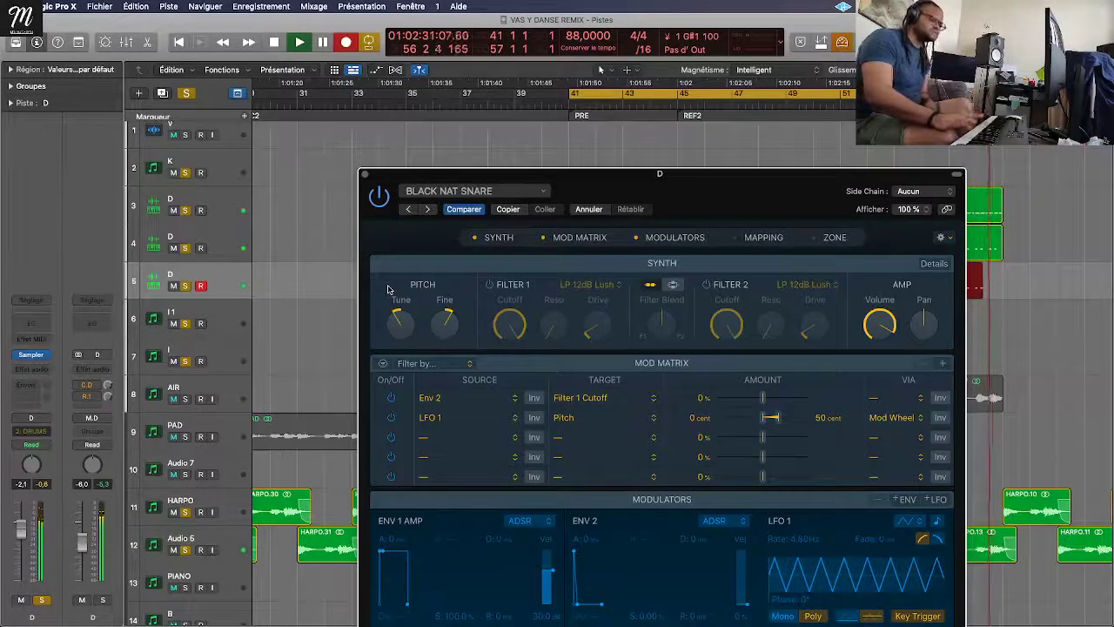
key("space")
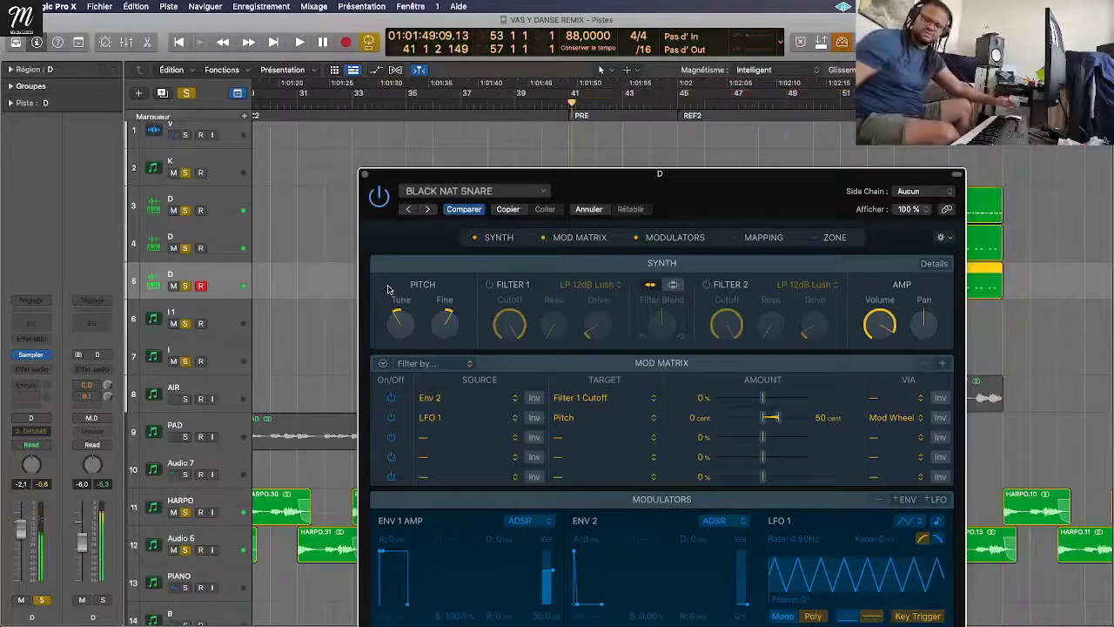
key("super+w")
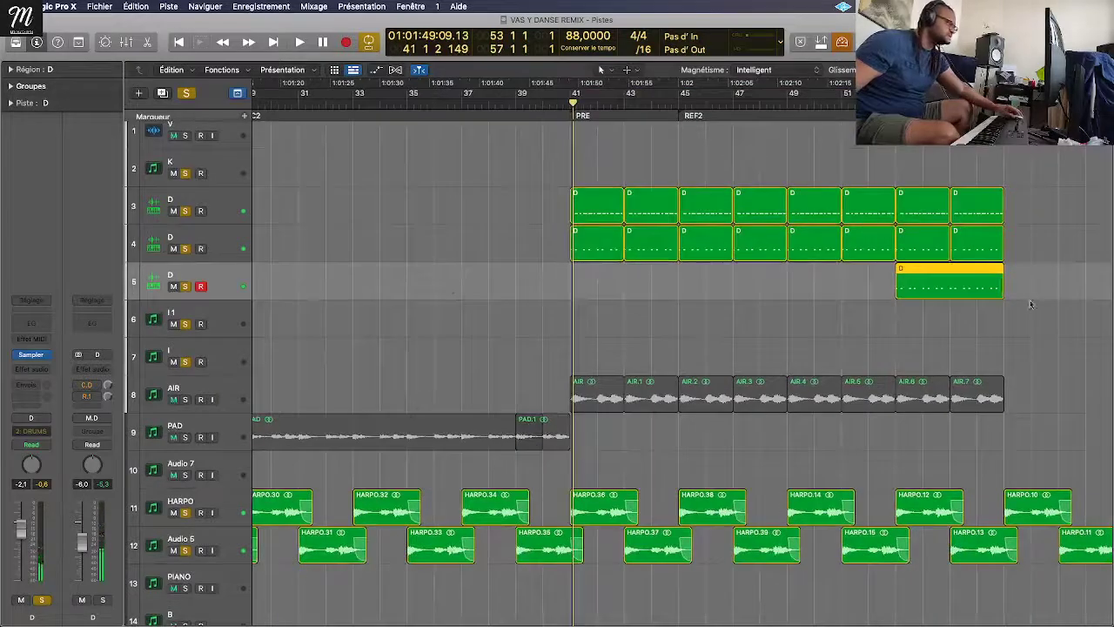
Step: Trim the third D track's recorded region to bars 55 to 57 and move it to bar 41
left_click(950, 284)
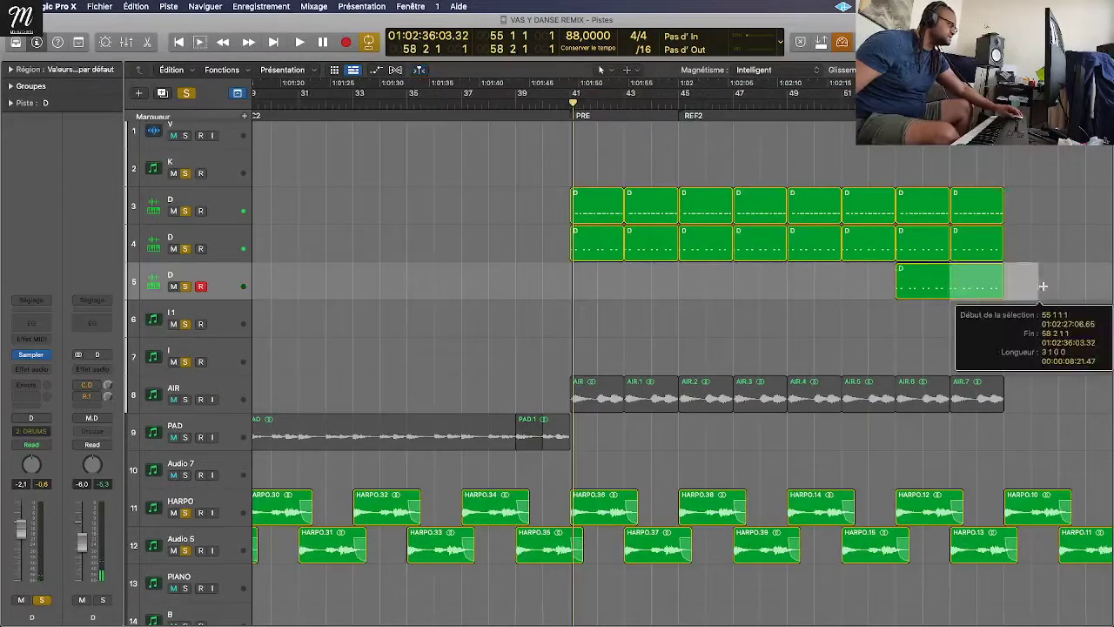
key("Delete")
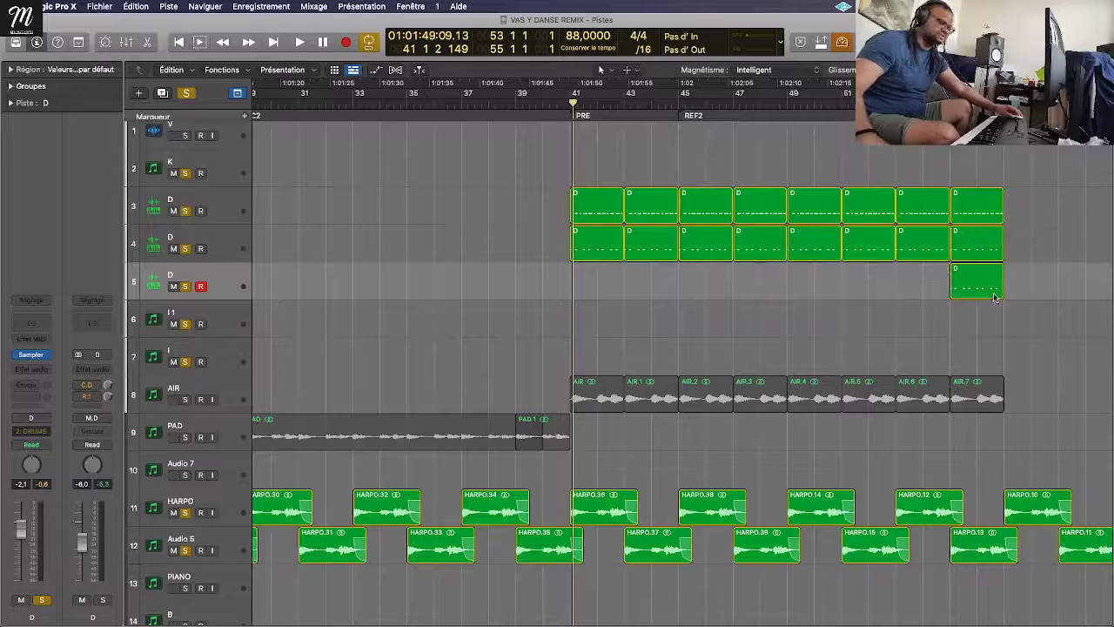
left_click_drag(978, 299, 605, 297)
Step: Repeat the third D track's two-bar region with 8 copies, delete the one after bar 57 and play back the cycle
key("super+r")
type("8")
key("Return")
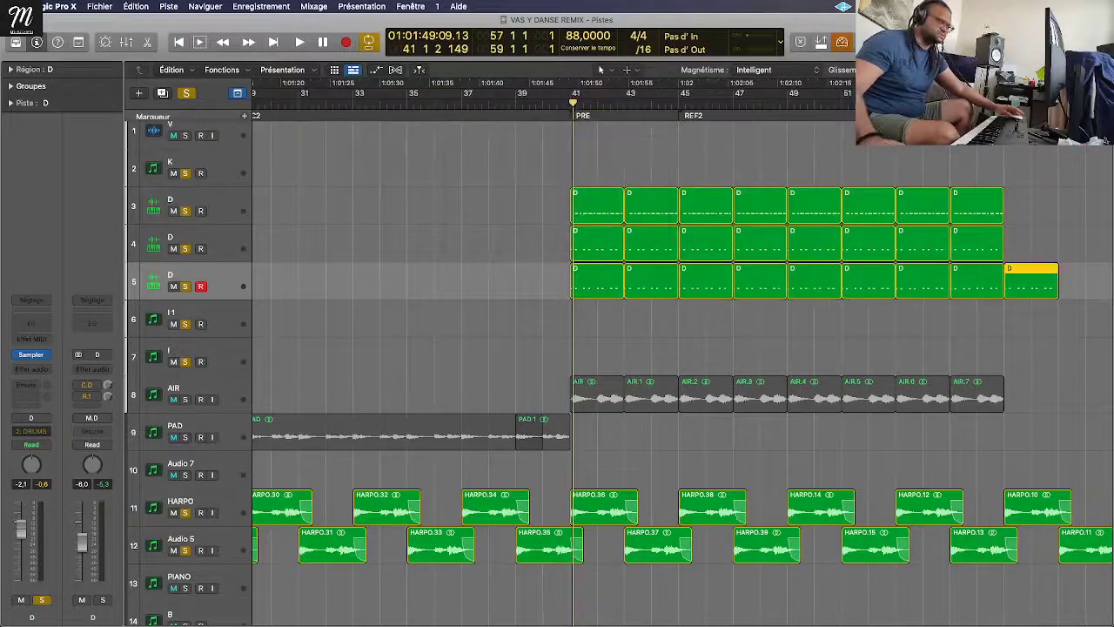
left_click_drag(1048, 298, 584, 280)
key("space")
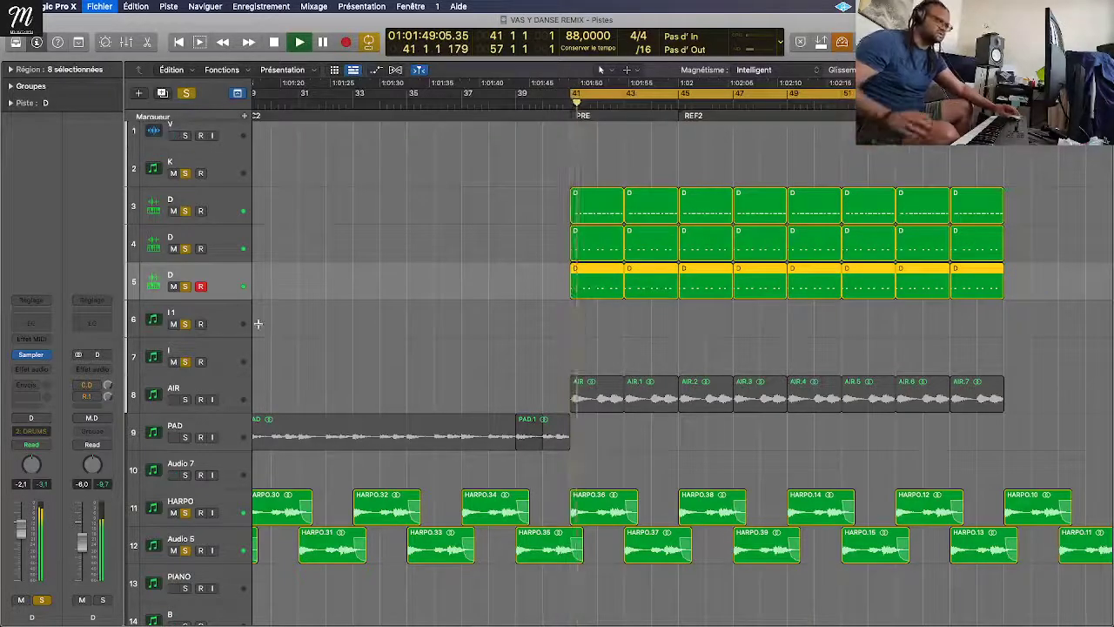
Step: Record a Massive part on track I over the cycle from bar 41 to bar 57 with the AIR track soloed
left_click(221, 353)
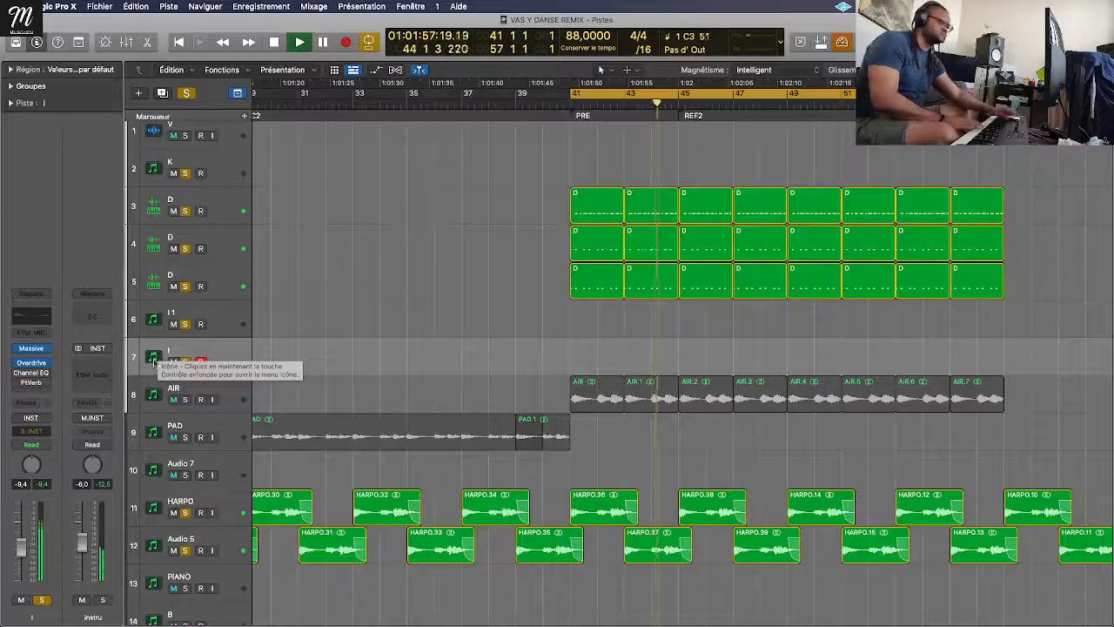
left_click(185, 400)
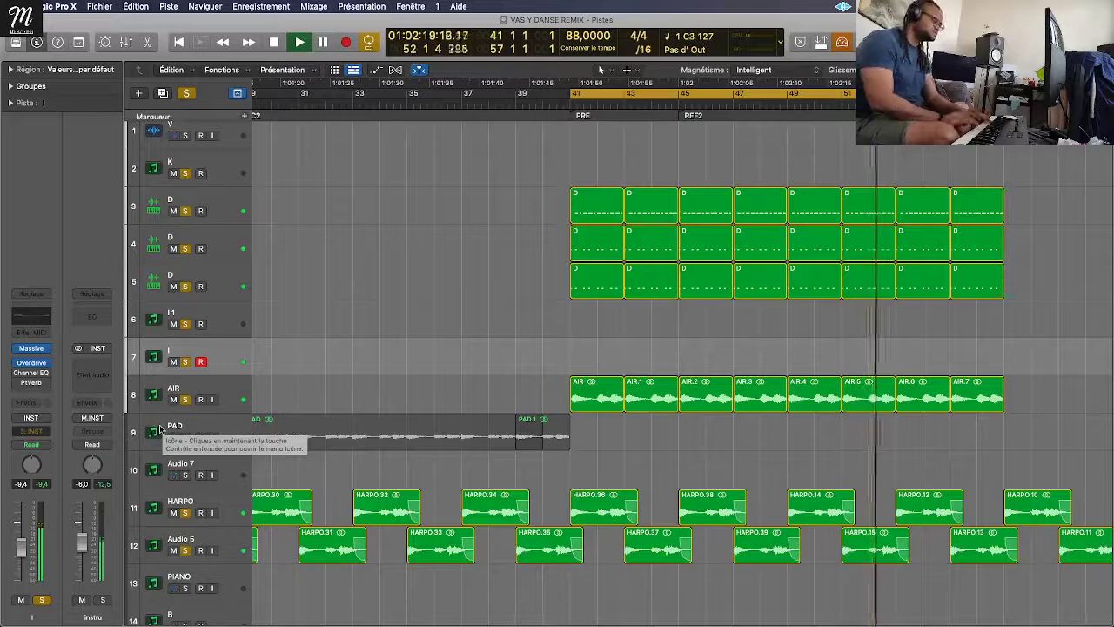
key("r")
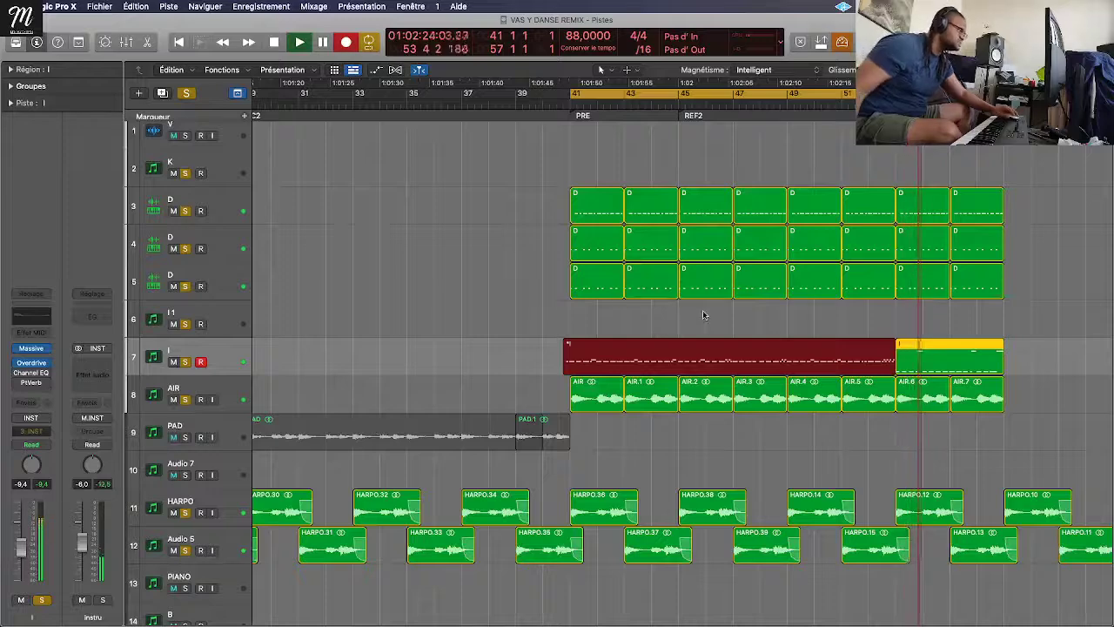
key("space")
Step: Trim the recorded region on track I to start at bar 41 and select both of the track's regions up to bar 57
left_click_drag(752, 294, 862, 335)
key("super+z")
left_click(779, 341)
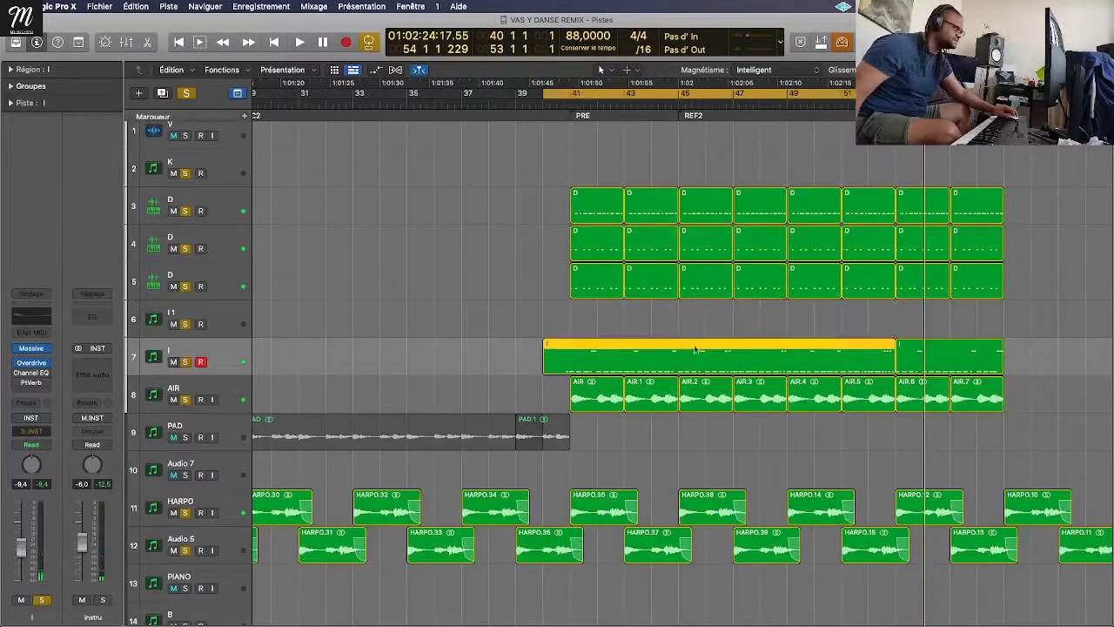
left_click(779, 339)
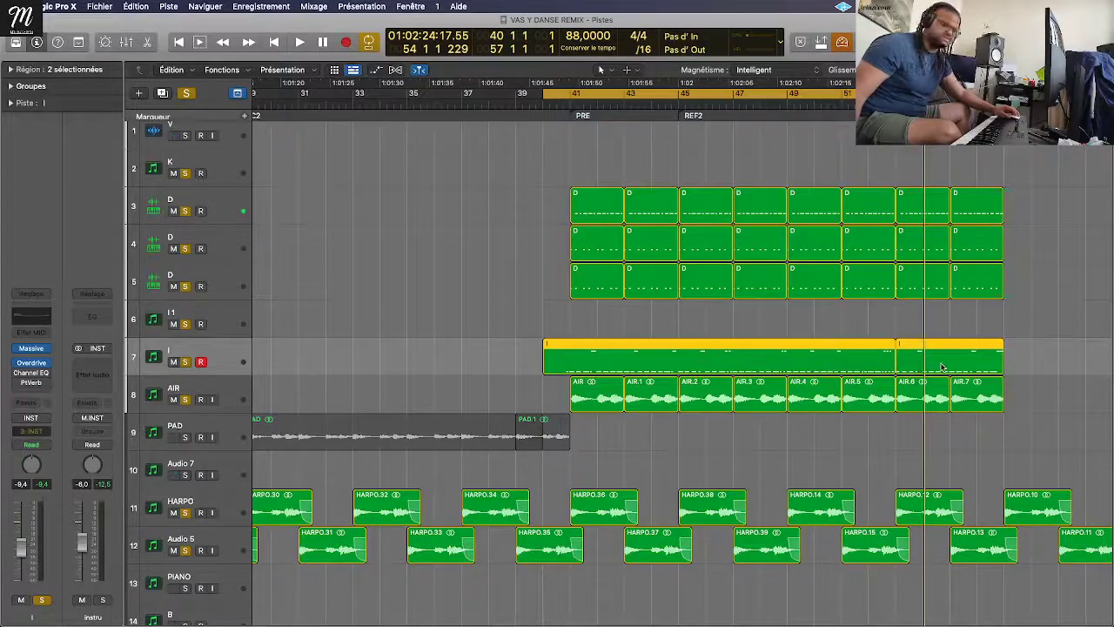
left_click_drag(566, 359, 522, 359)
left_click(717, 358)
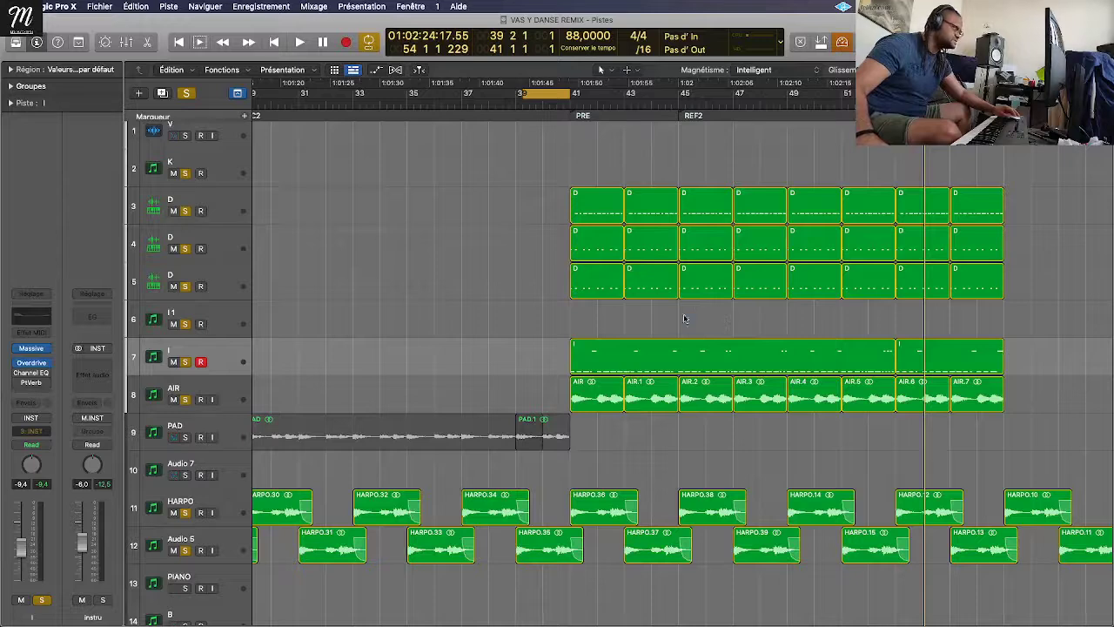
left_click_drag(684, 319, 765, 362)
left_click(209, 362)
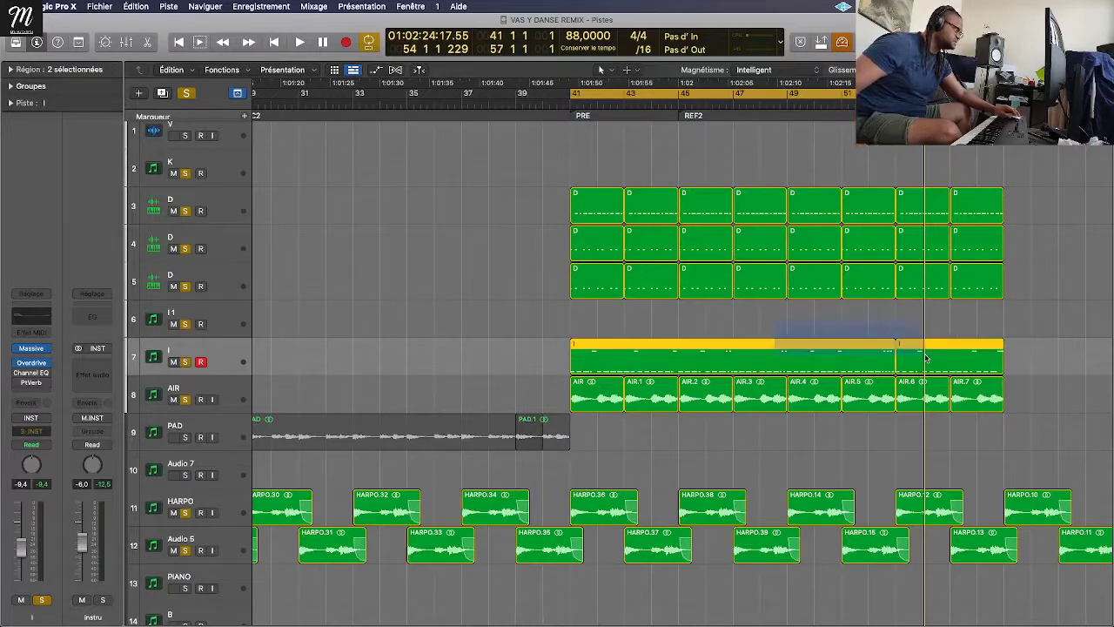
Step: Play the cycle and bounce the two selected regions on track I in place as KIK
key("space")
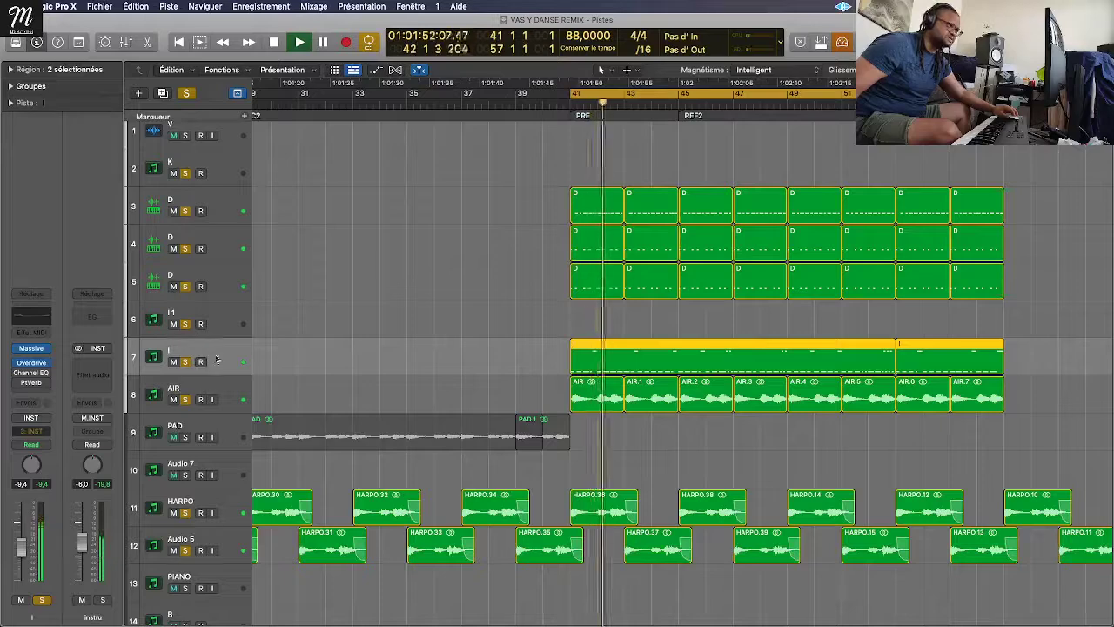
right_click(938, 354)
left_click(905, 365)
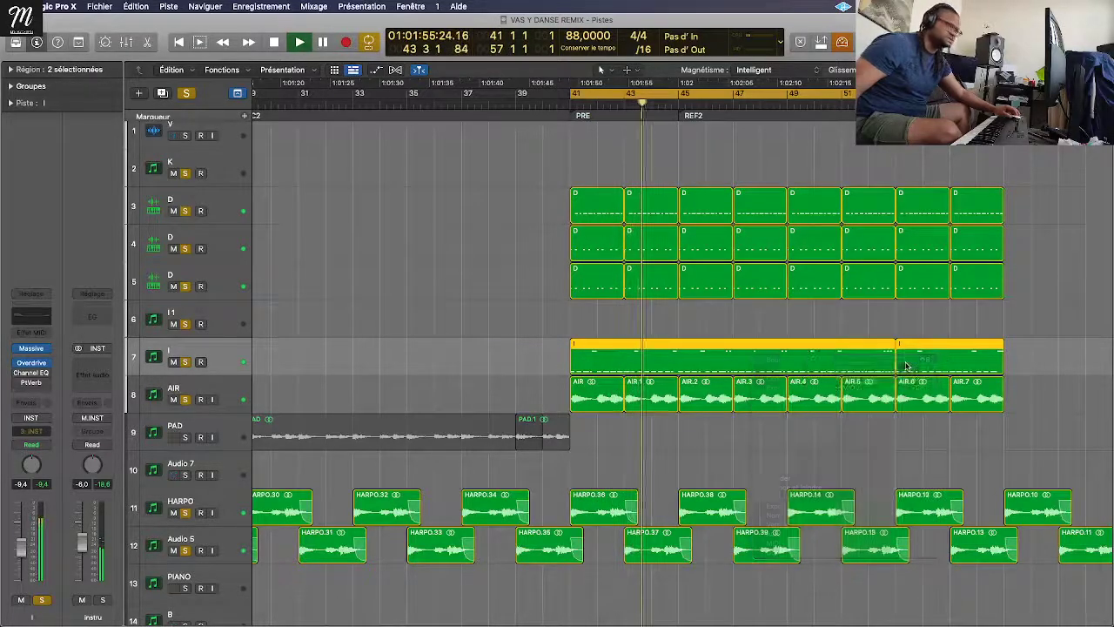
type("KIK")
key("Return")
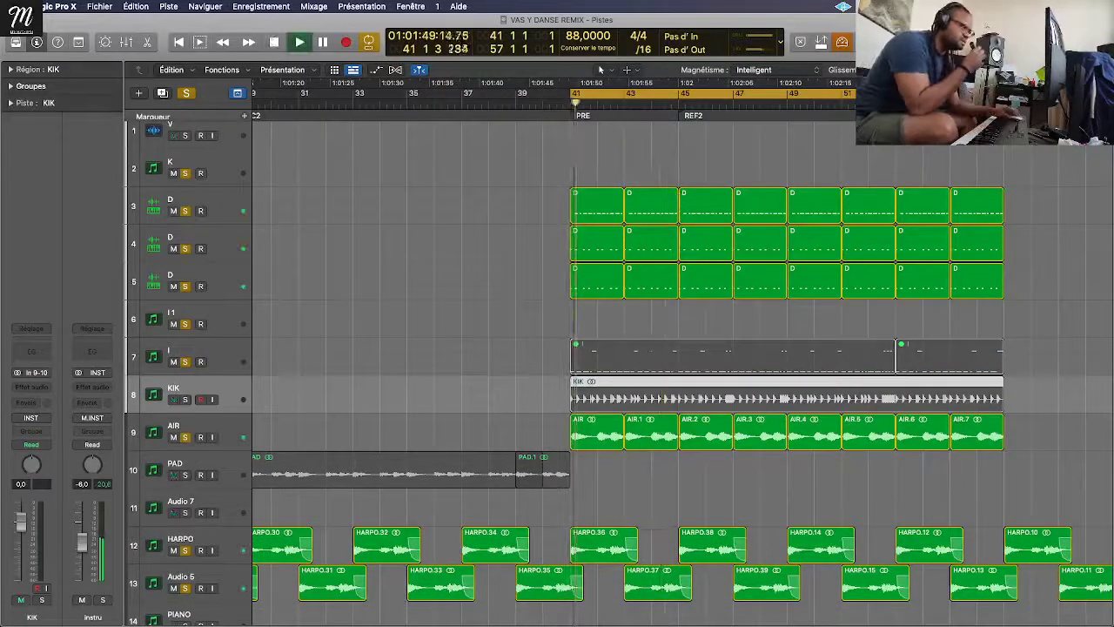
Step: Solo the bounced KIK track and route its output to the K bus
key("s")
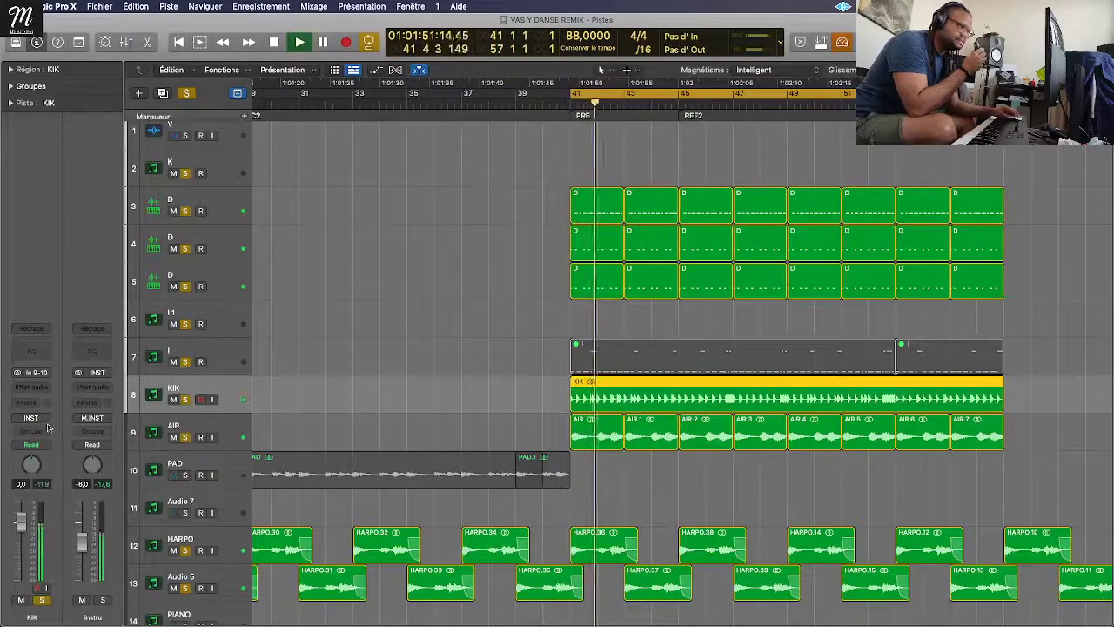
left_click(33, 418)
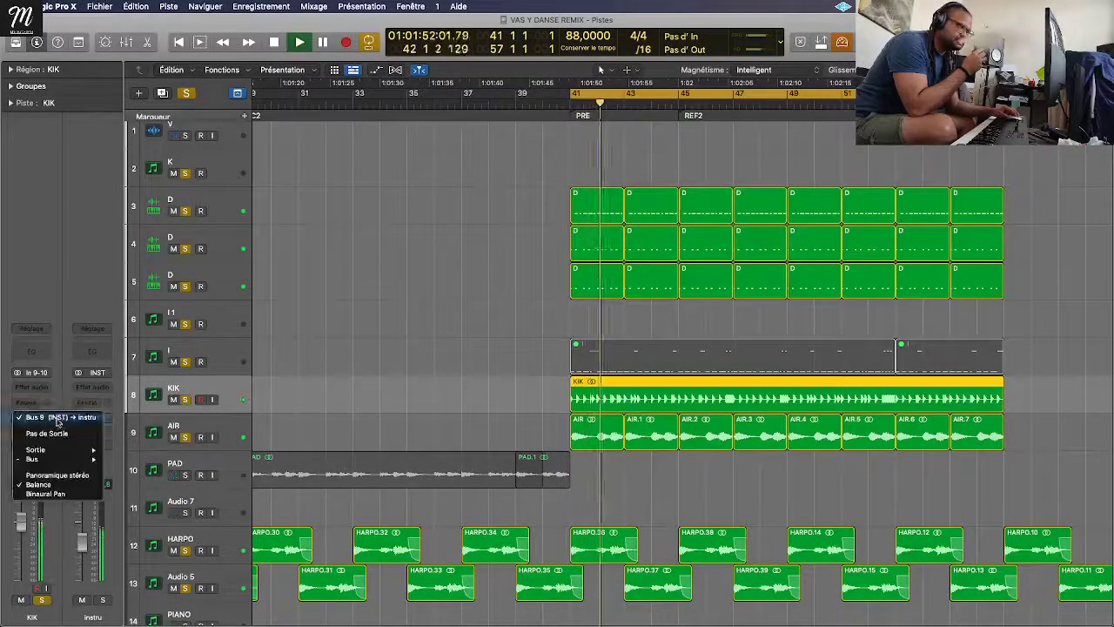
left_click(95, 477)
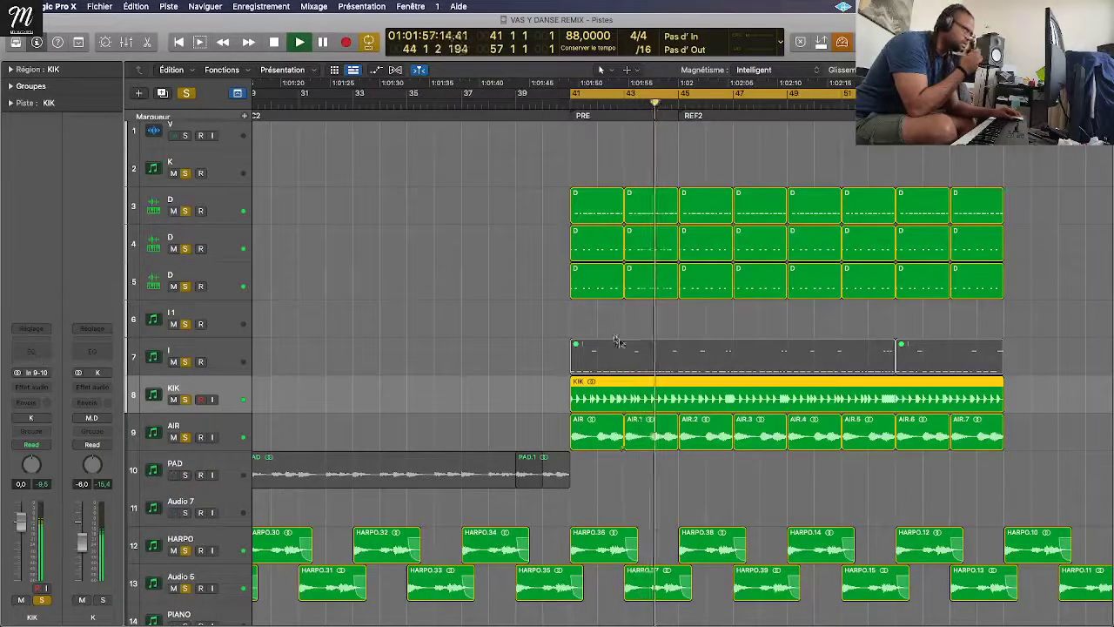
Step: Delete the two muted source regions on track I and move the KIK track above the three D tracks
left_click_drag(537, 355, 1070, 364)
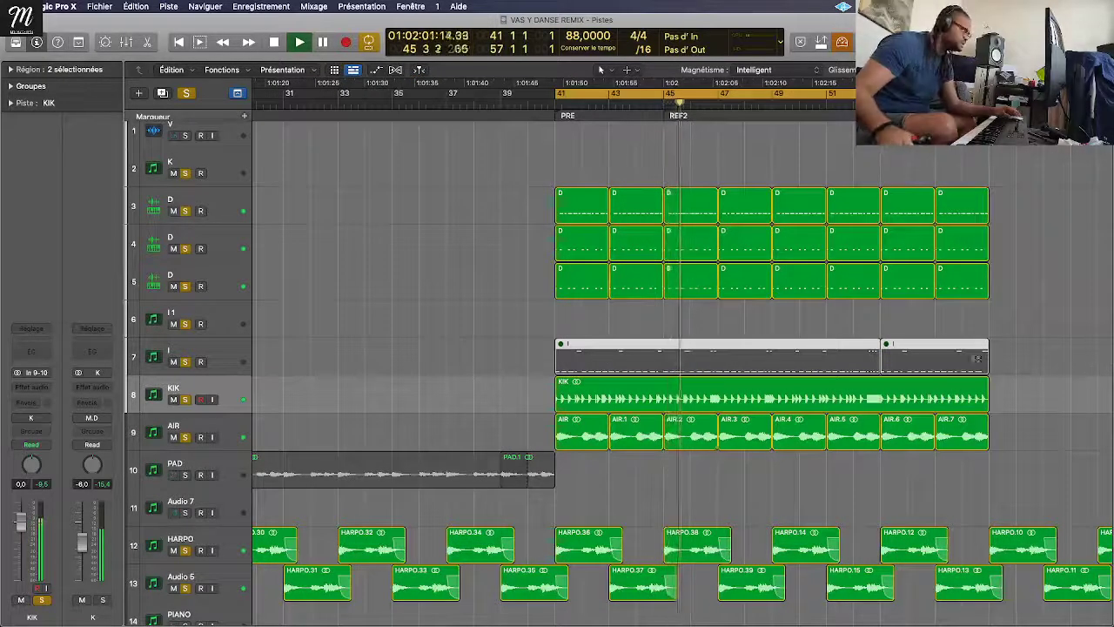
key("Delete")
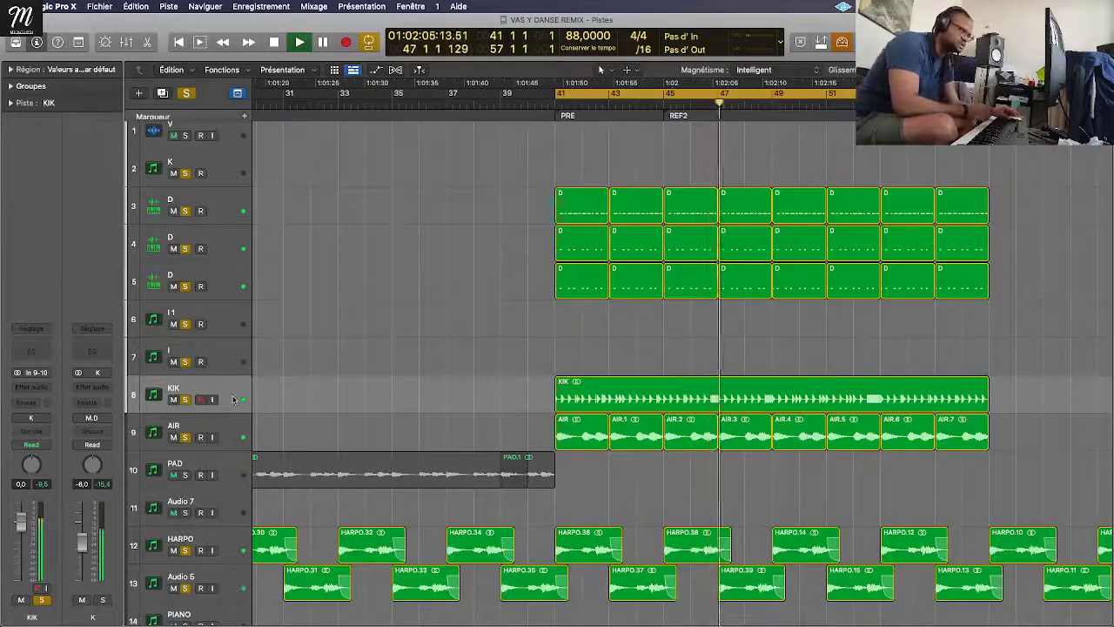
left_click_drag(217, 390, 265, 219)
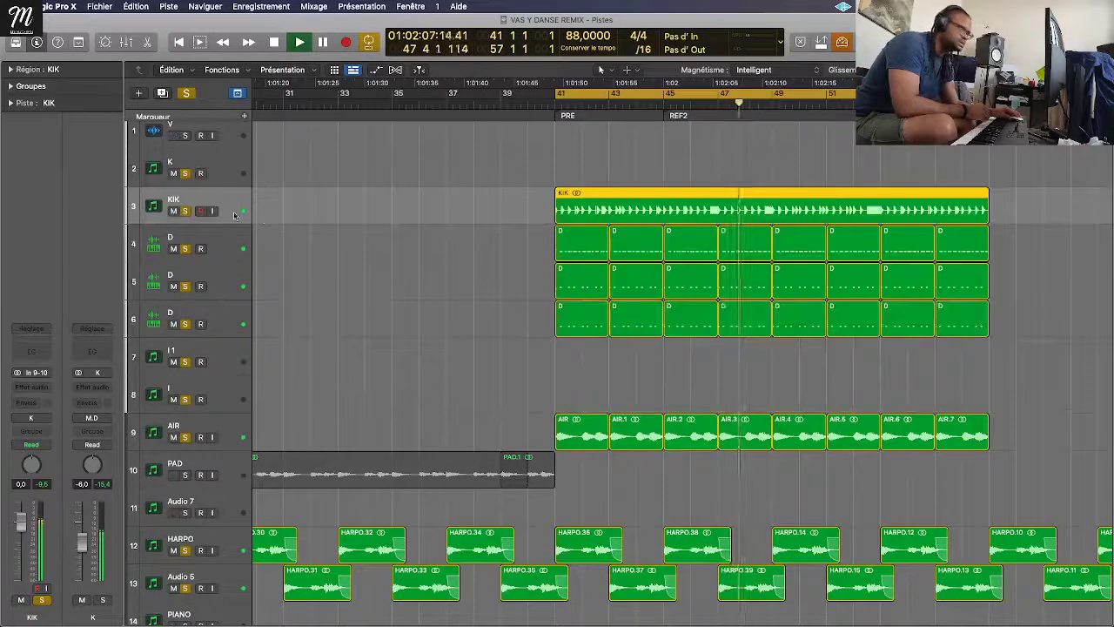
Step: Shape KIK's Channel EQ with +5 dB at 79.5 Hz, -6.1 dB at 368 Hz and a 1070 Hz low-pass, and set its fader to -2.3 dB
key("v")
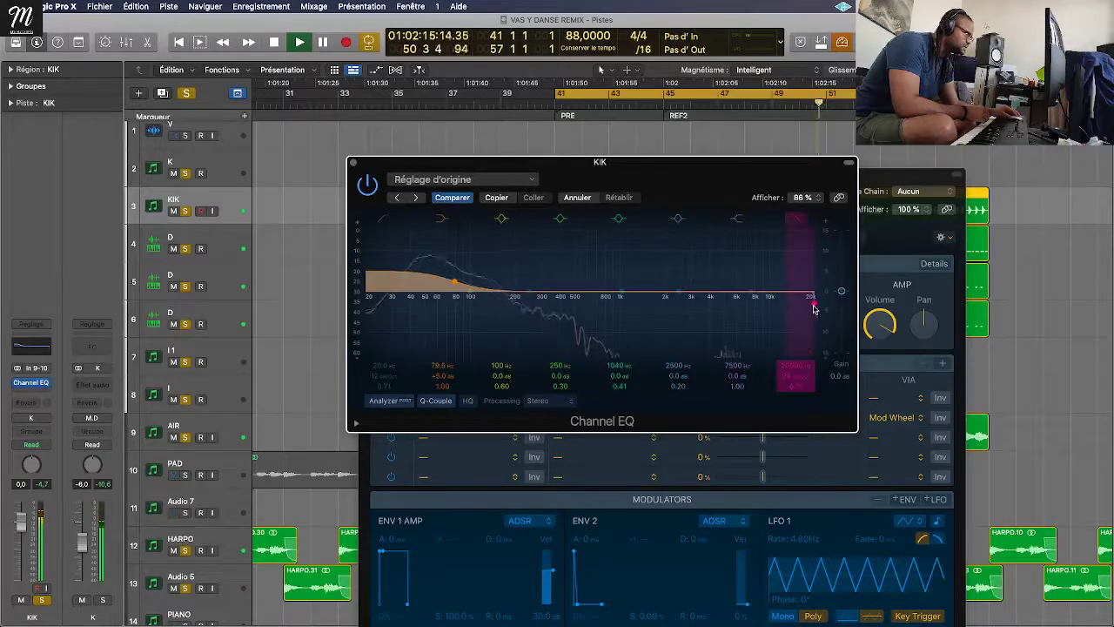
left_click_drag(813, 308, 695, 388)
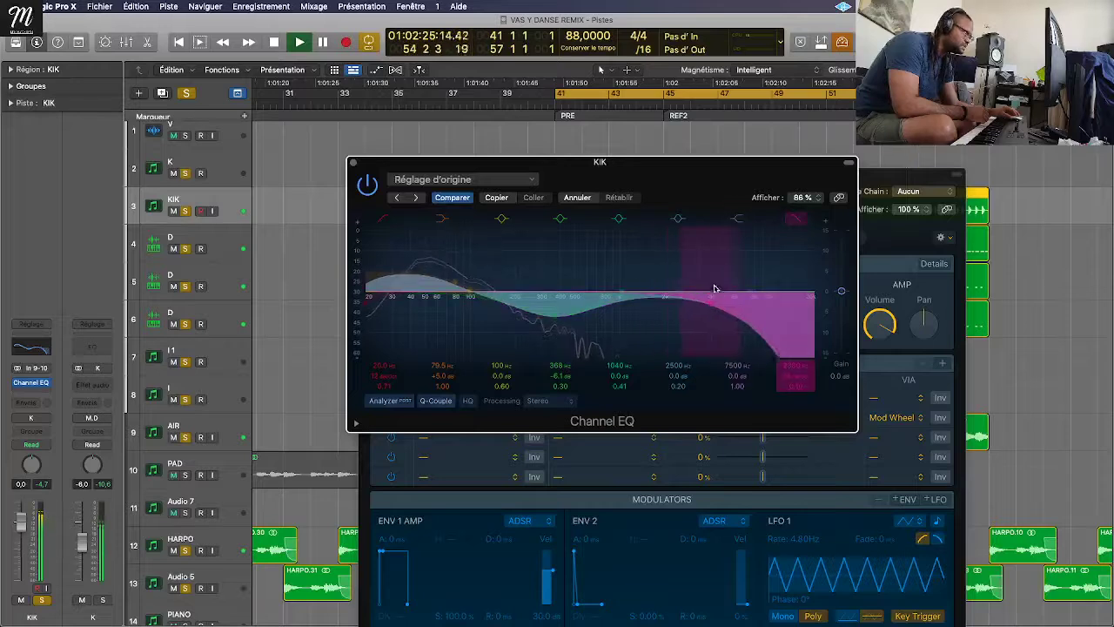
left_click_drag(716, 272, 618, 308)
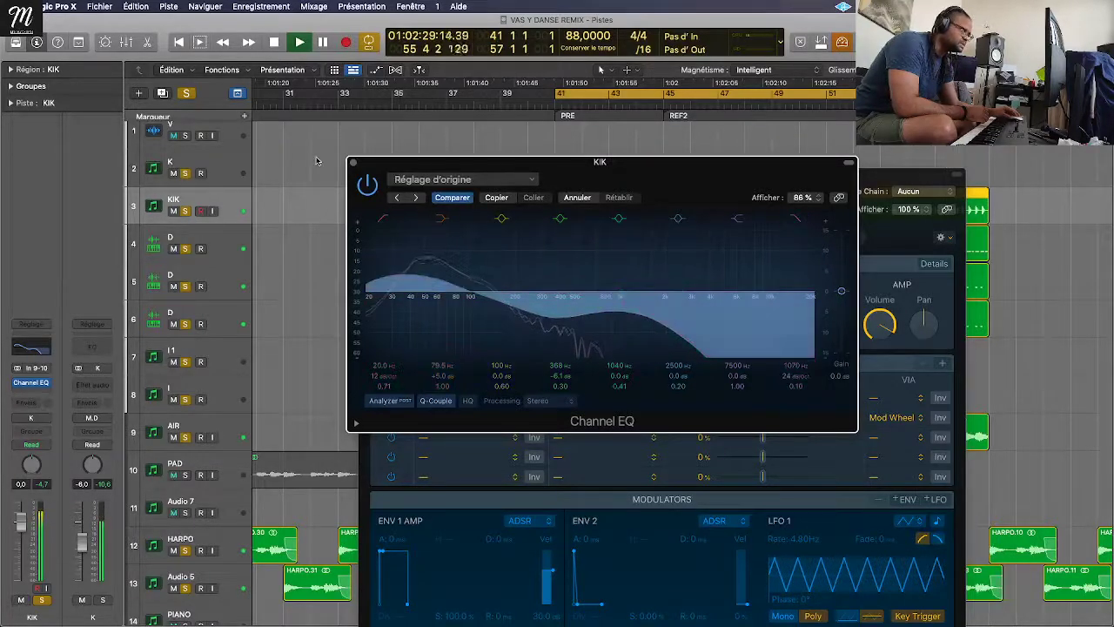
left_click(353, 163)
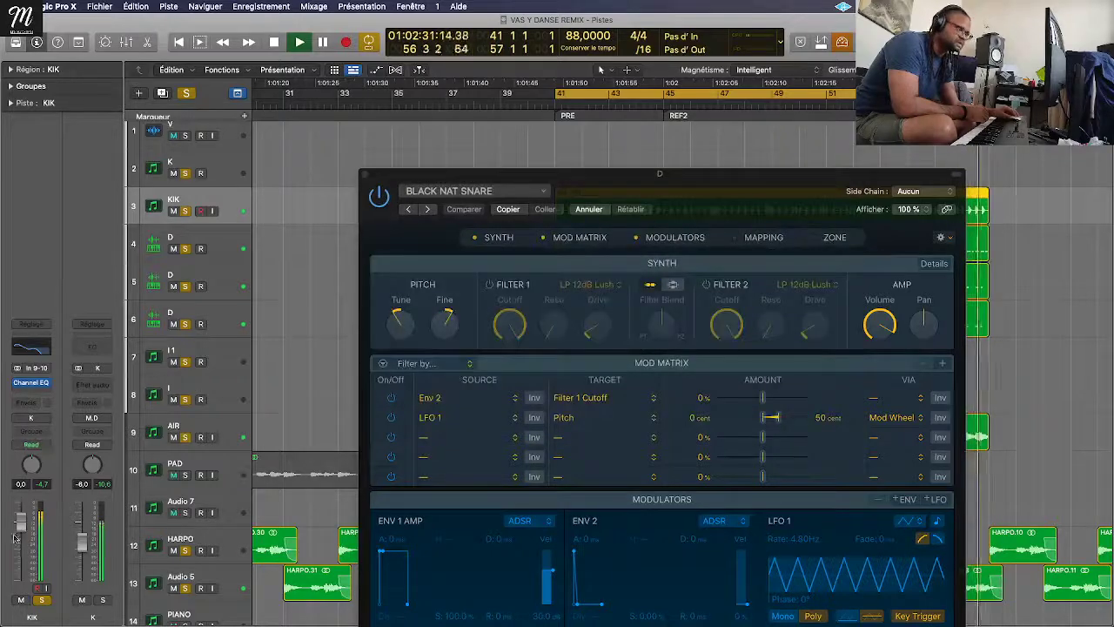
left_click(364, 175)
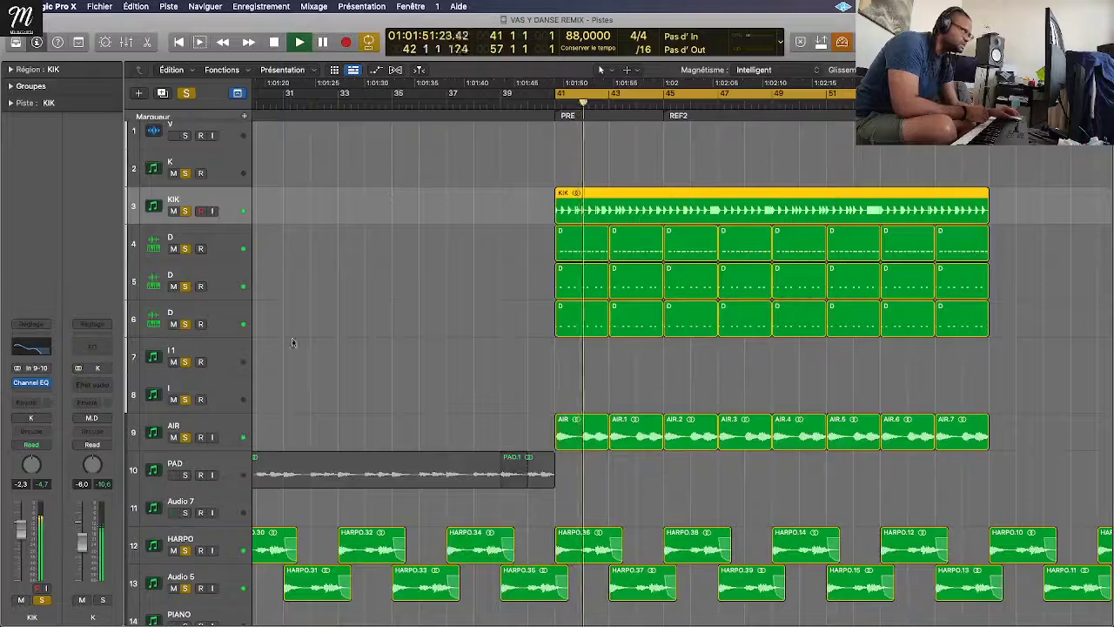
Step: Compare the D patterns by unsoloing the first and third D tracks, and solo the first one again
scroll(326, 347, "down", 10)
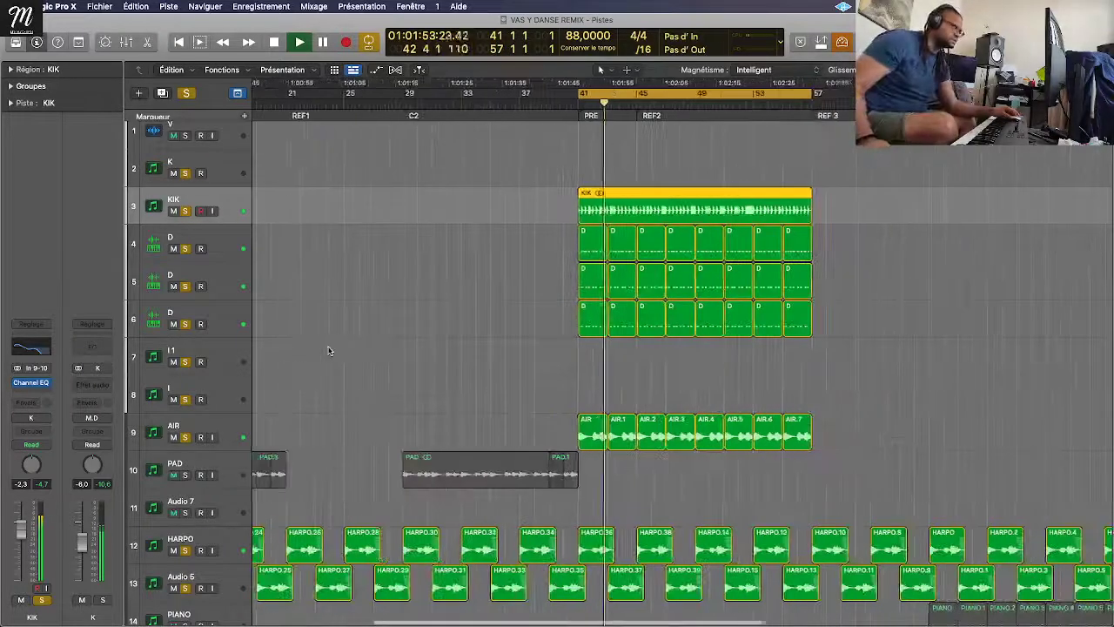
left_click(182, 248)
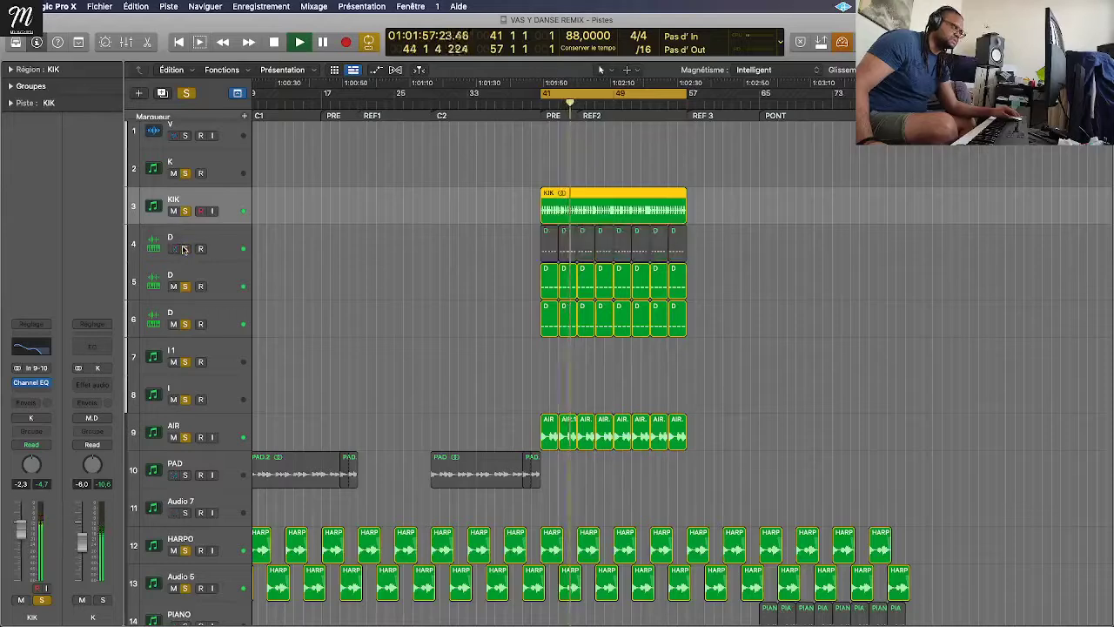
left_click(183, 324)
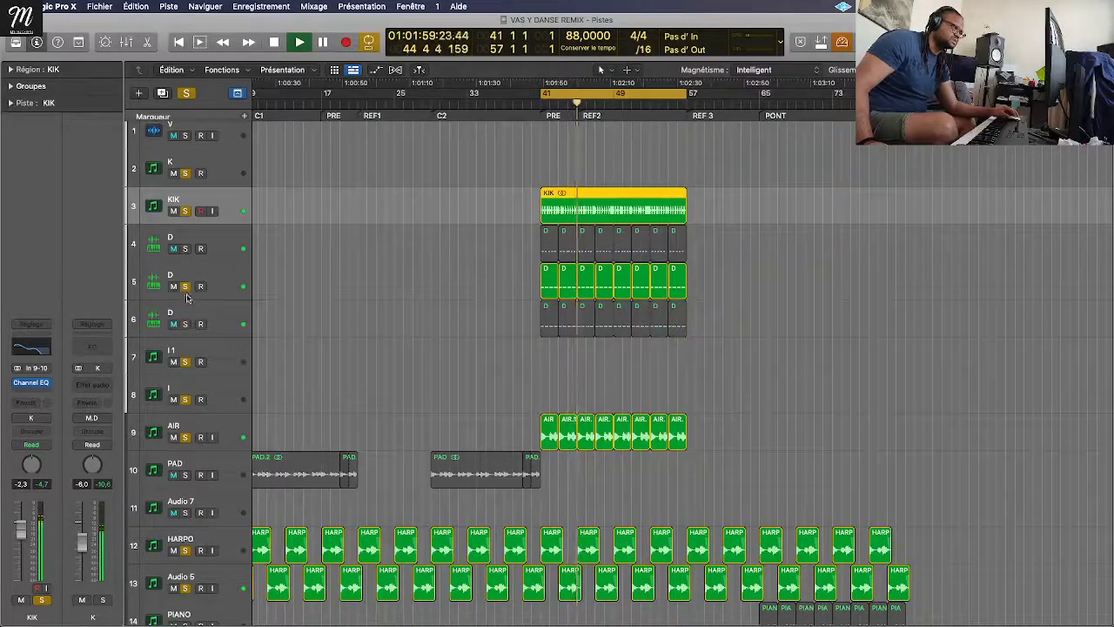
left_click(184, 250)
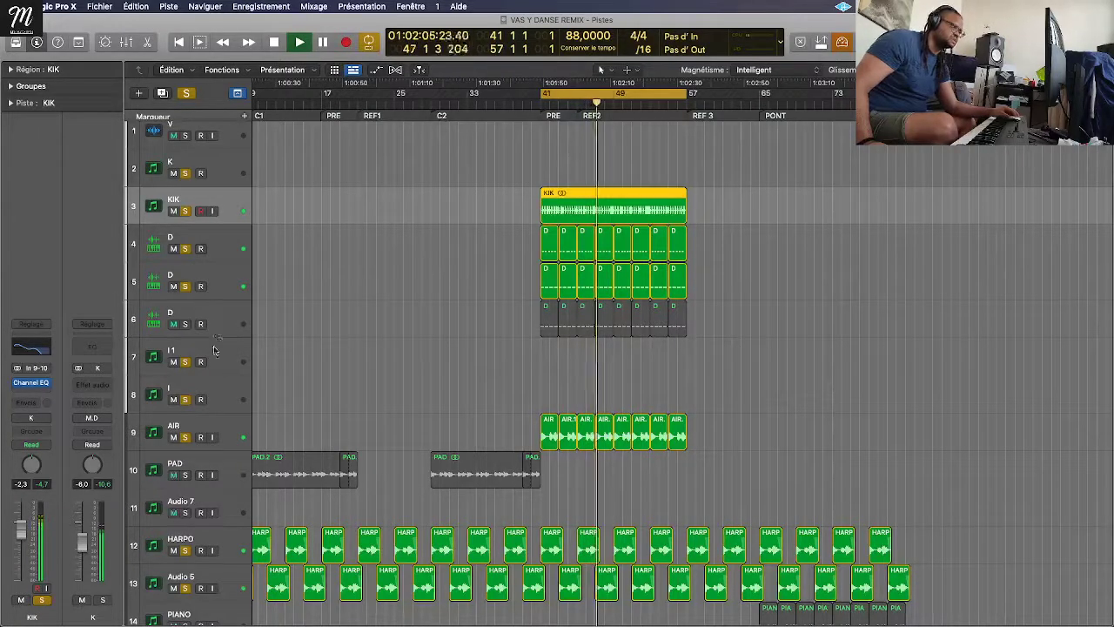
Step: Select the third D track and set the D bus fader to -4.8 dB in the mixer
left_click(228, 329)
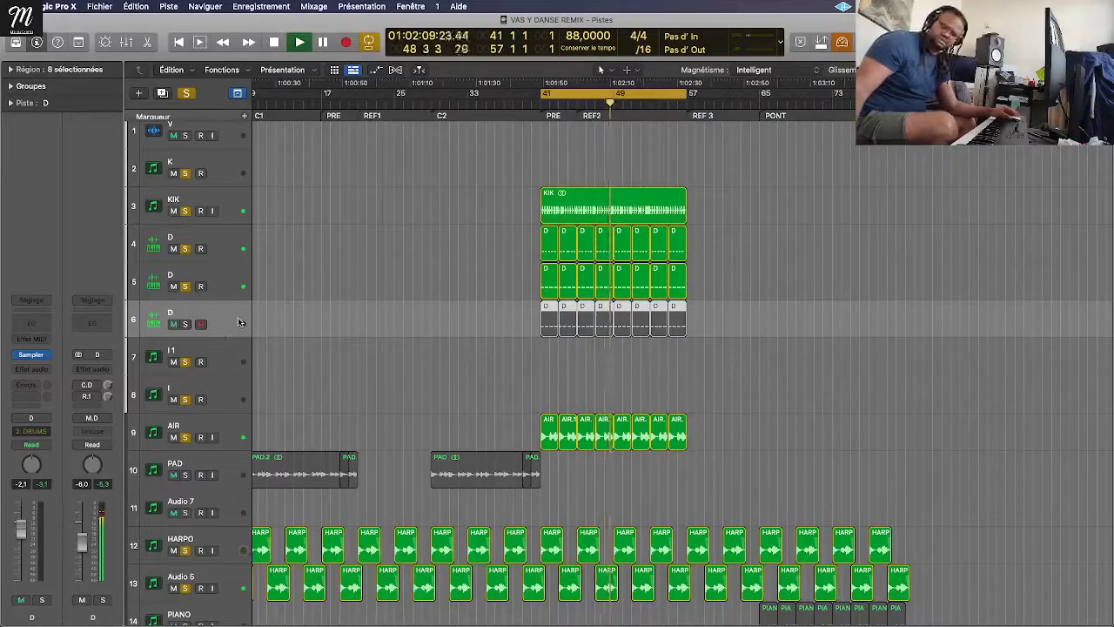
key("x")
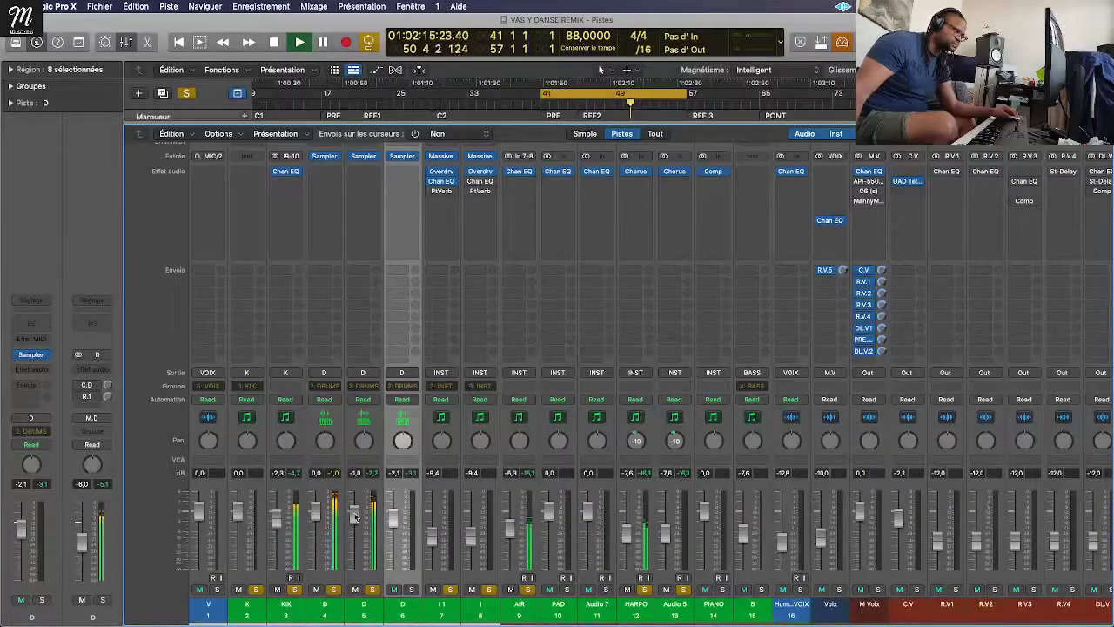
scroll(705, 510, "right", 8)
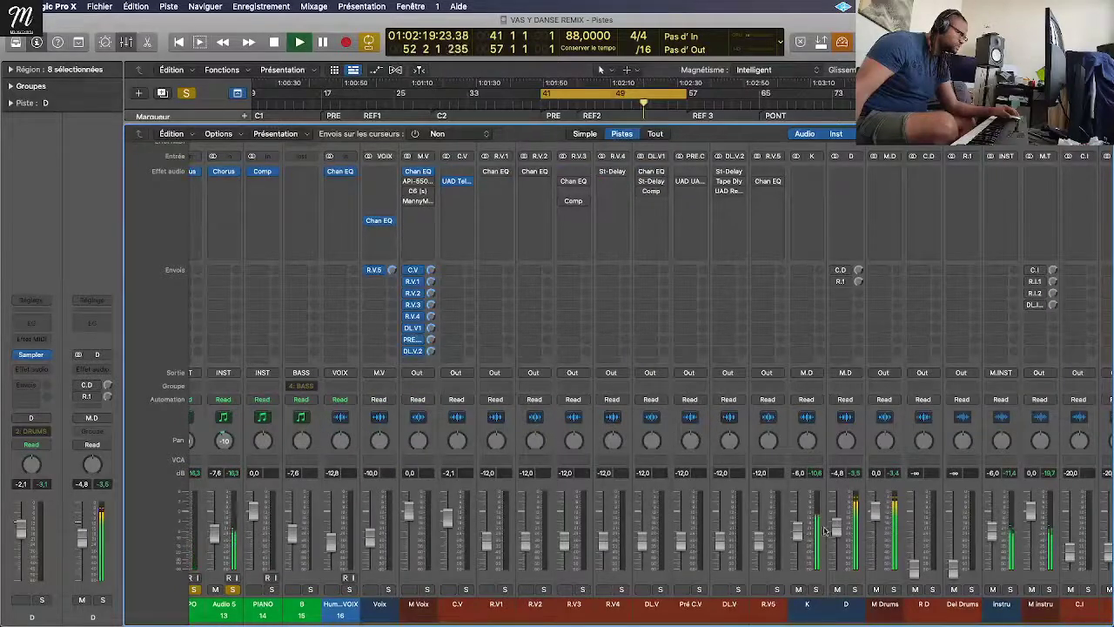
key("x")
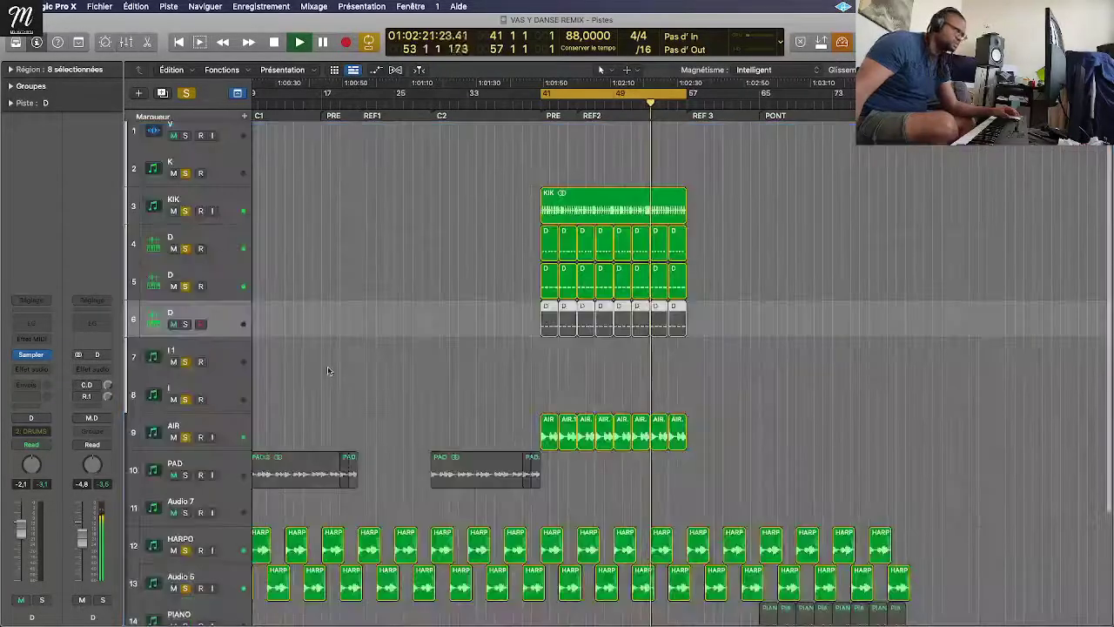
Step: Take the AIR track out of the mix, bring the third D track back in and set its fader to -14.8 dB
scroll(235, 424, "down", 3)
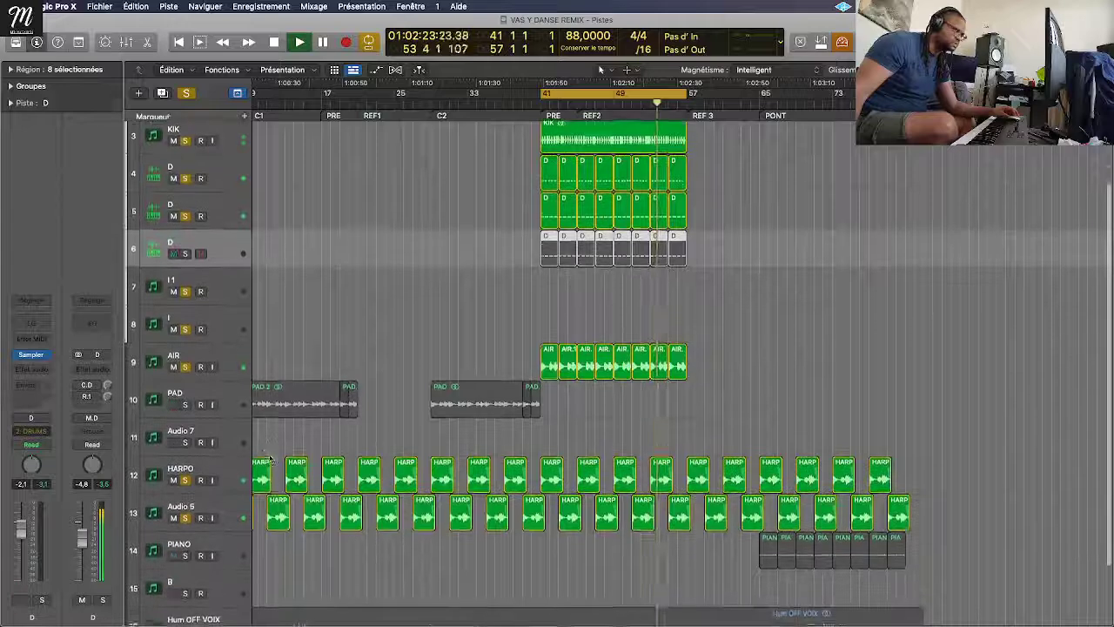
left_click(173, 353)
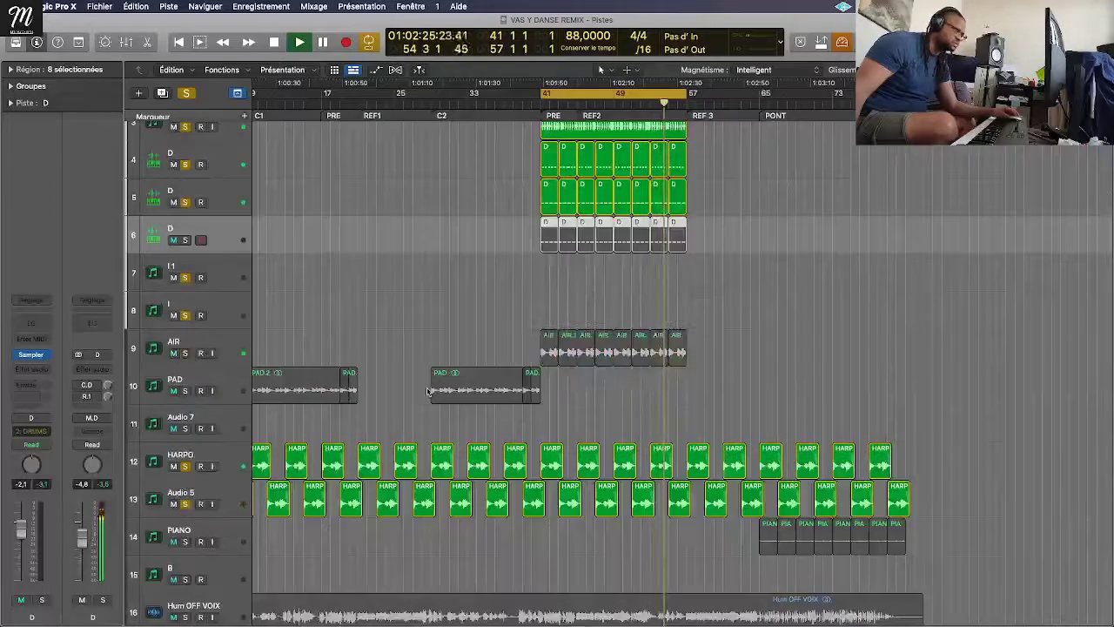
scroll(461, 393, "up", 1)
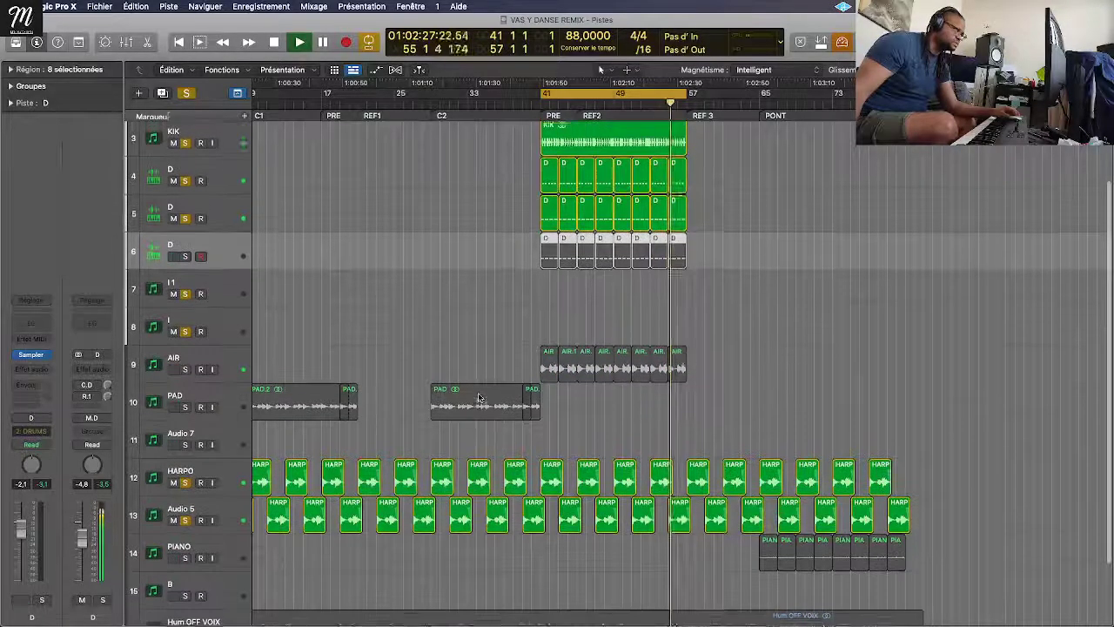
scroll(478, 397, "up", 1)
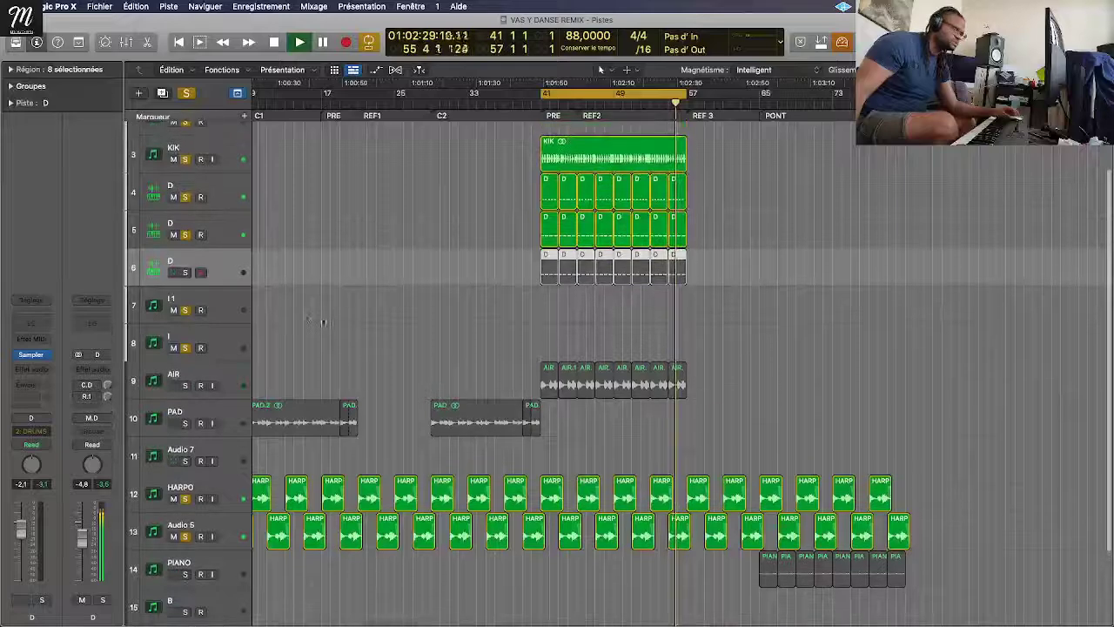
left_click(173, 272)
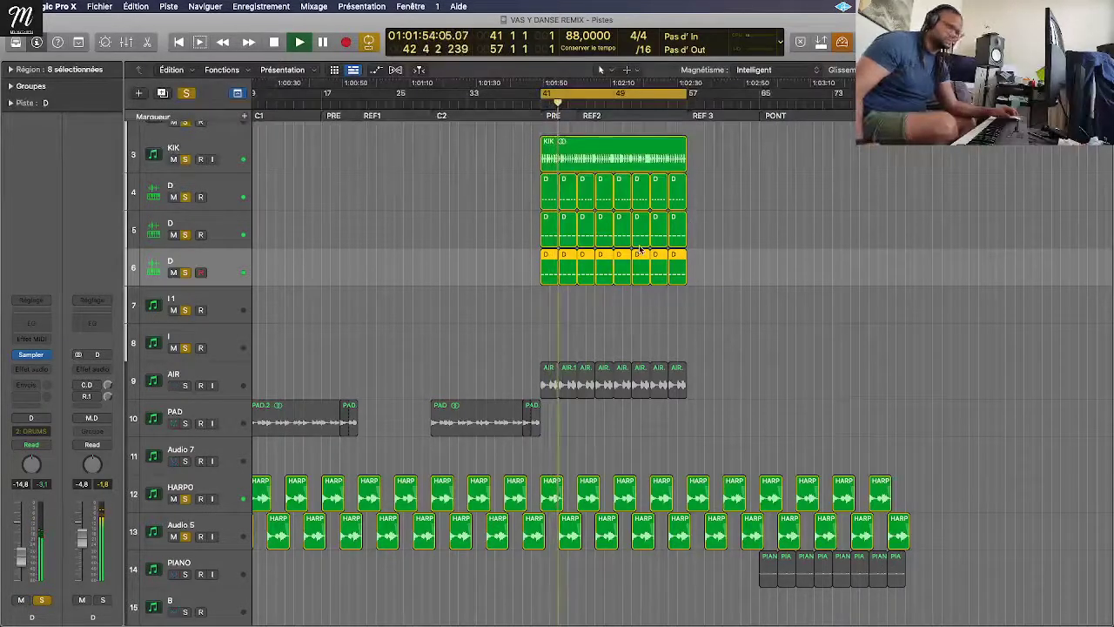
Step: Copy the KIK and D regions of bars 41 to 57 to bars 9, 25 and 57
key("z")
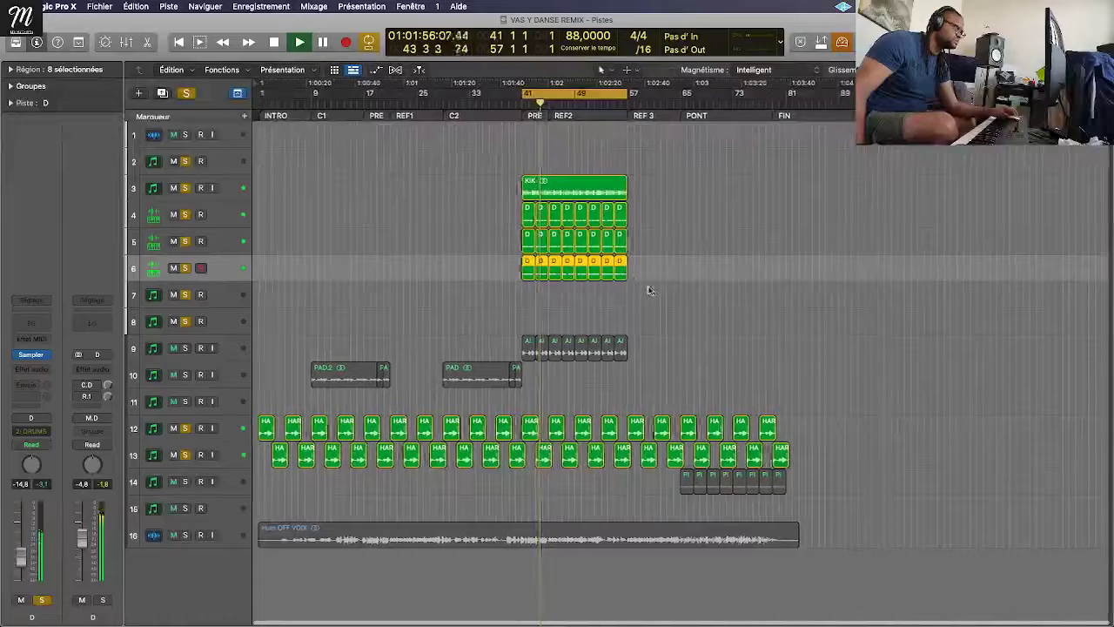
left_click_drag(651, 289, 648, 193)
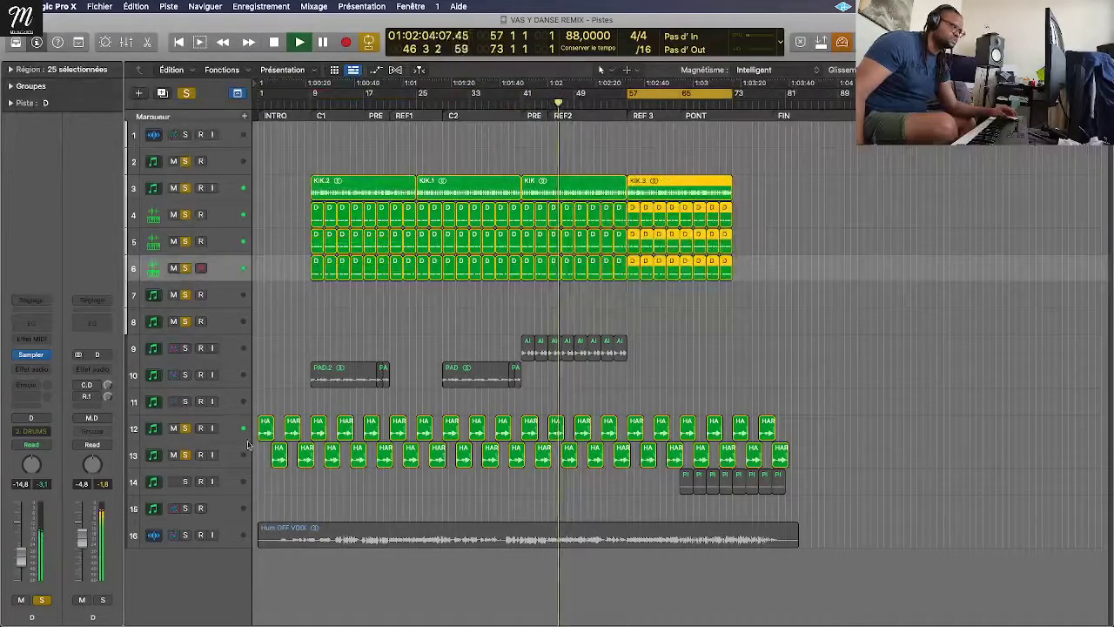
Step: Solo the PAD and Hum OFF VOIX tracks, cycle the PAD.2 region from bar 9 to 20 and unsolo both harp tracks
left_click(185, 374)
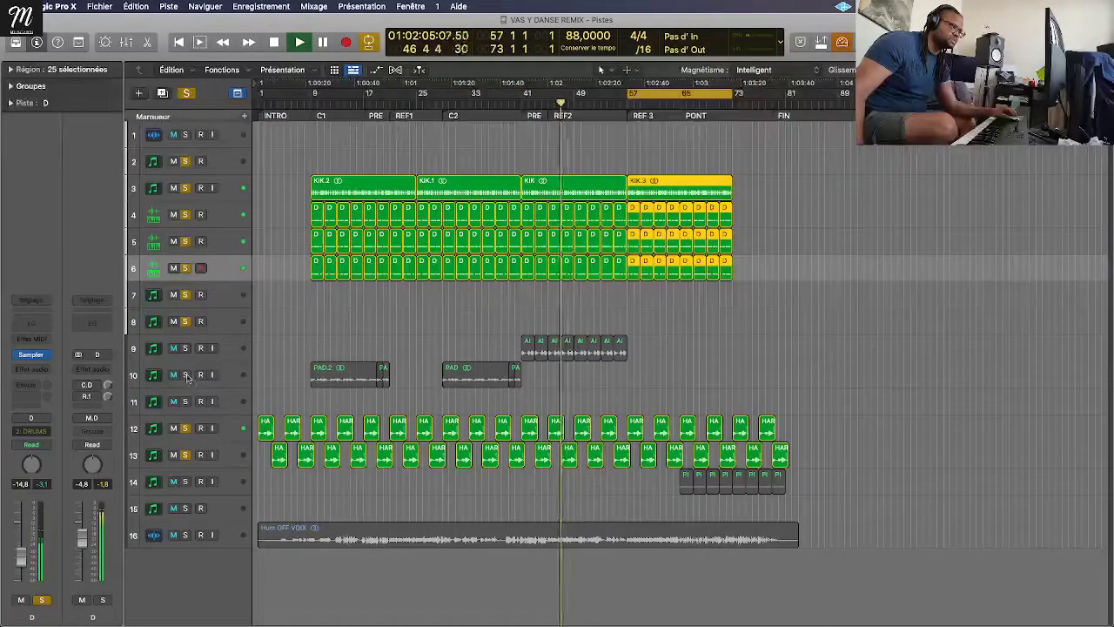
left_click(333, 373)
key("u")
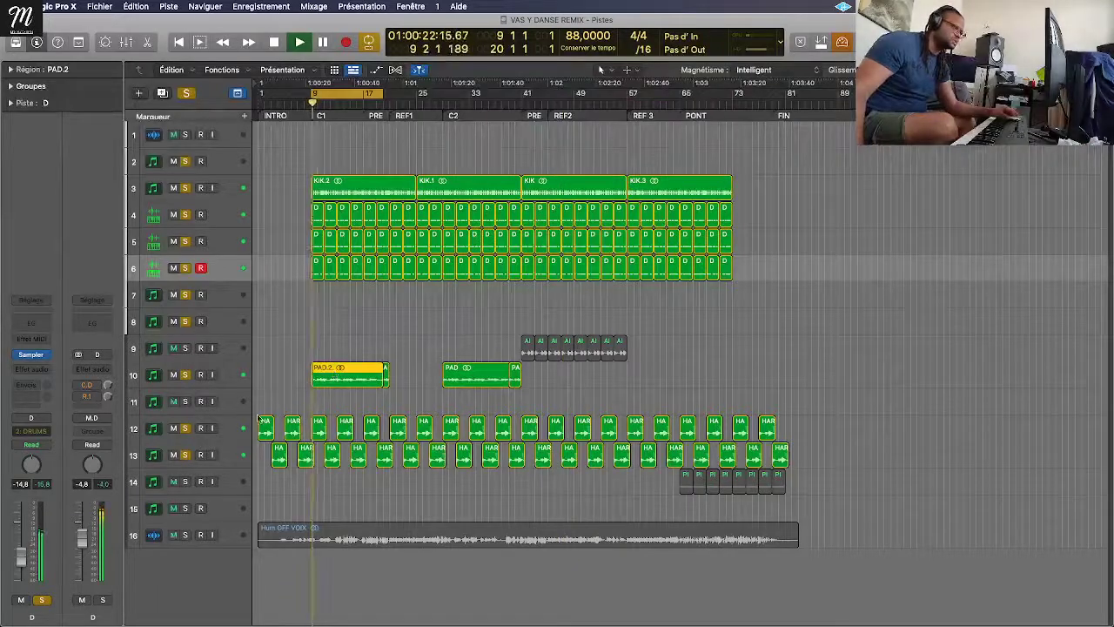
left_click(186, 535)
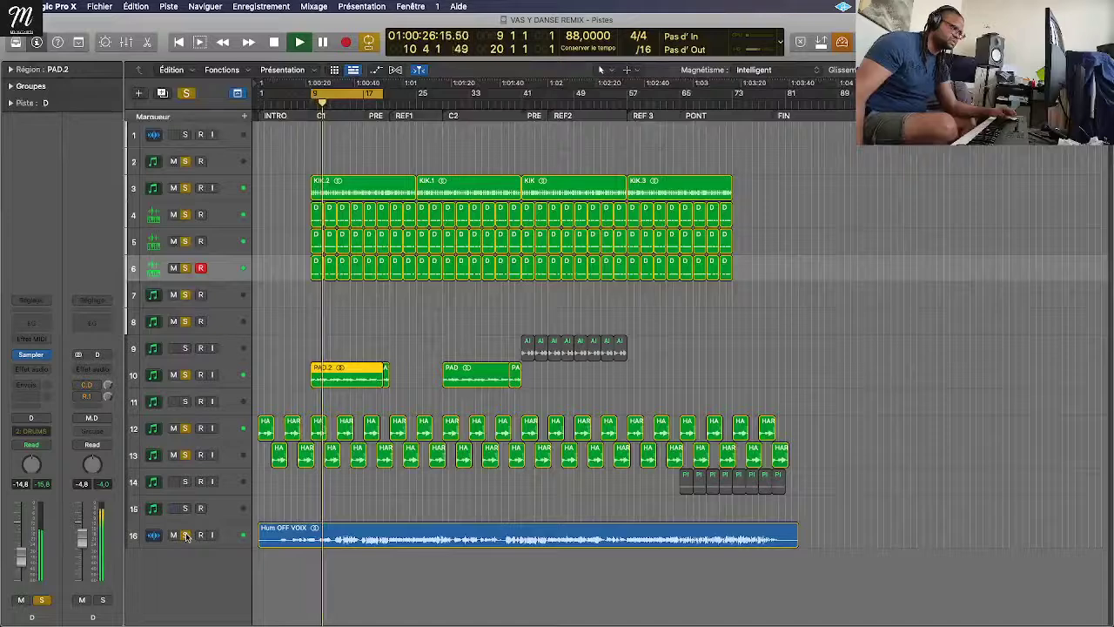
left_click(187, 451)
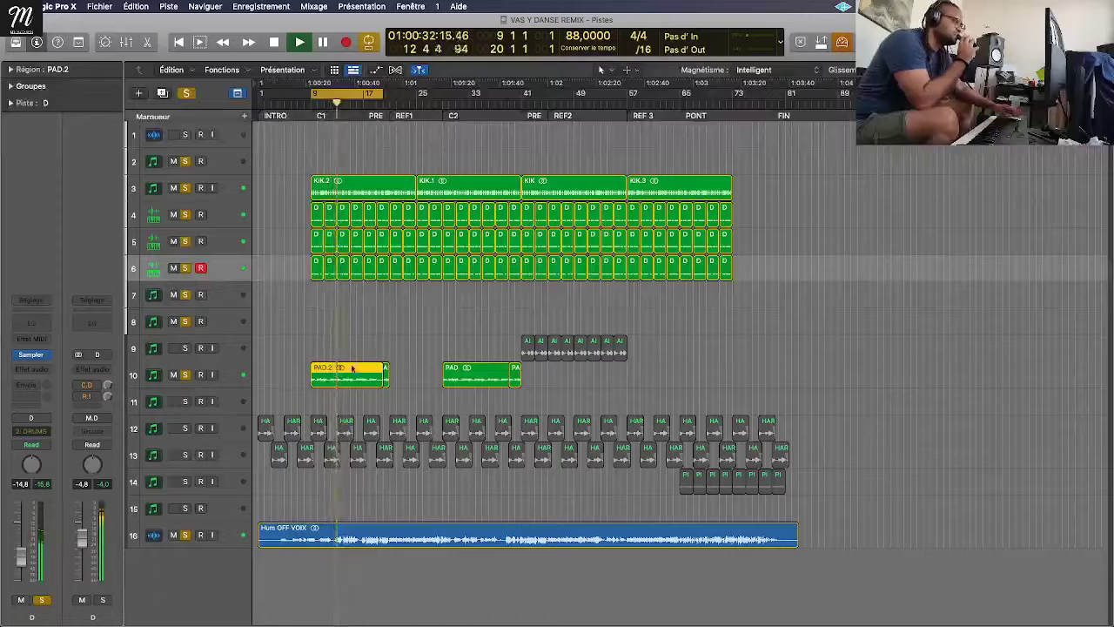
Step: Select the KIK track, set the cycle to bars 9 to 25 and check its Channel EQ against the vocal
left_click(228, 188)
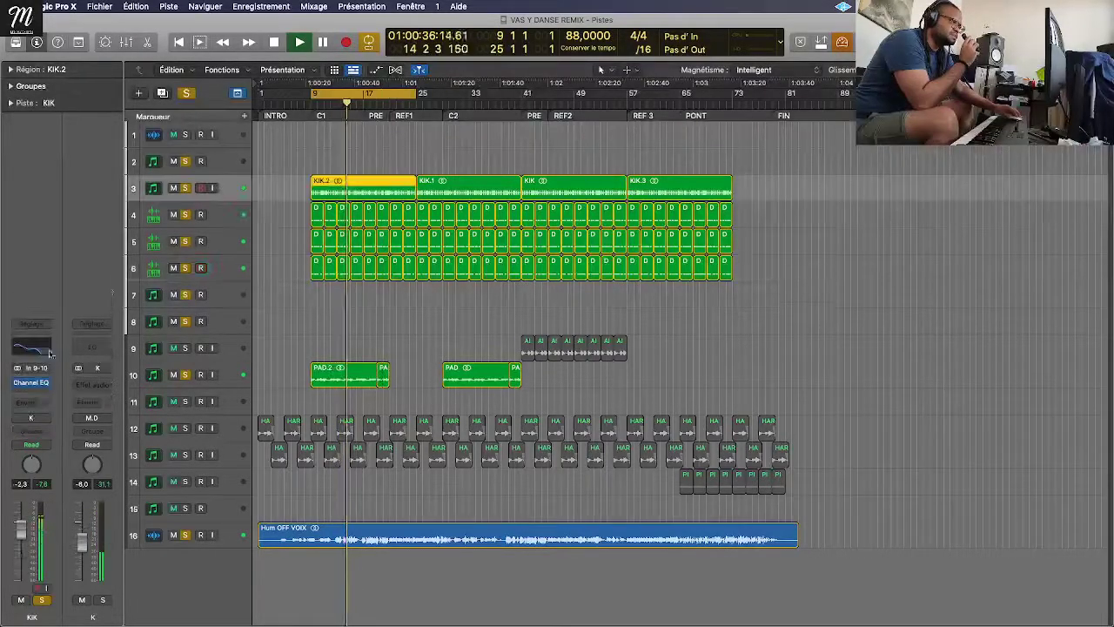
left_click(19, 387)
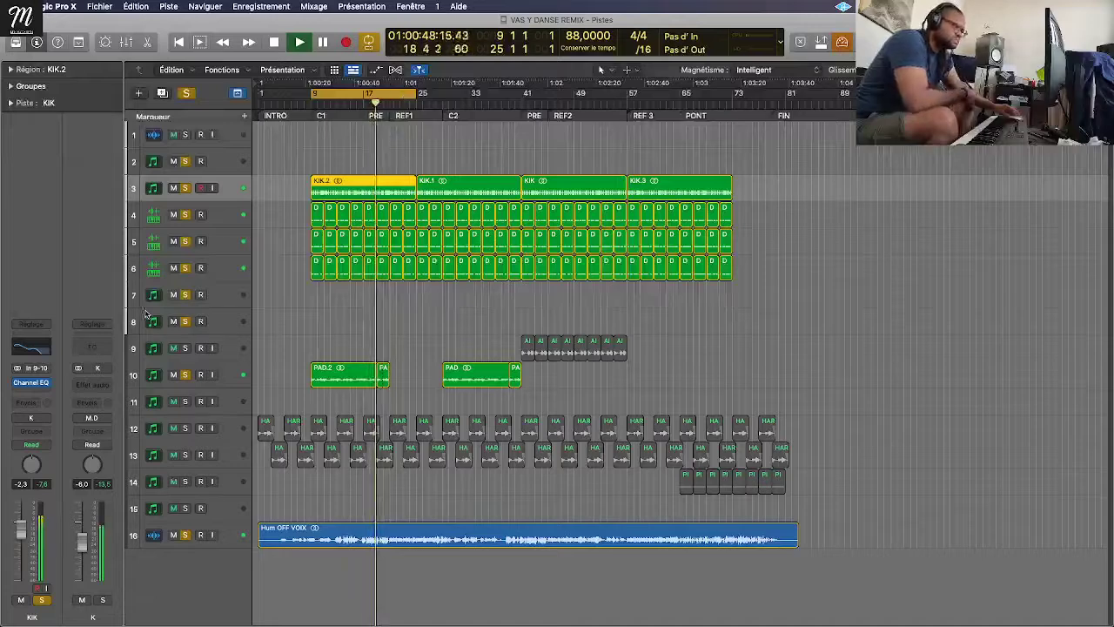
Step: Take the third D track out of solo and select the KIK track
left_click(229, 399)
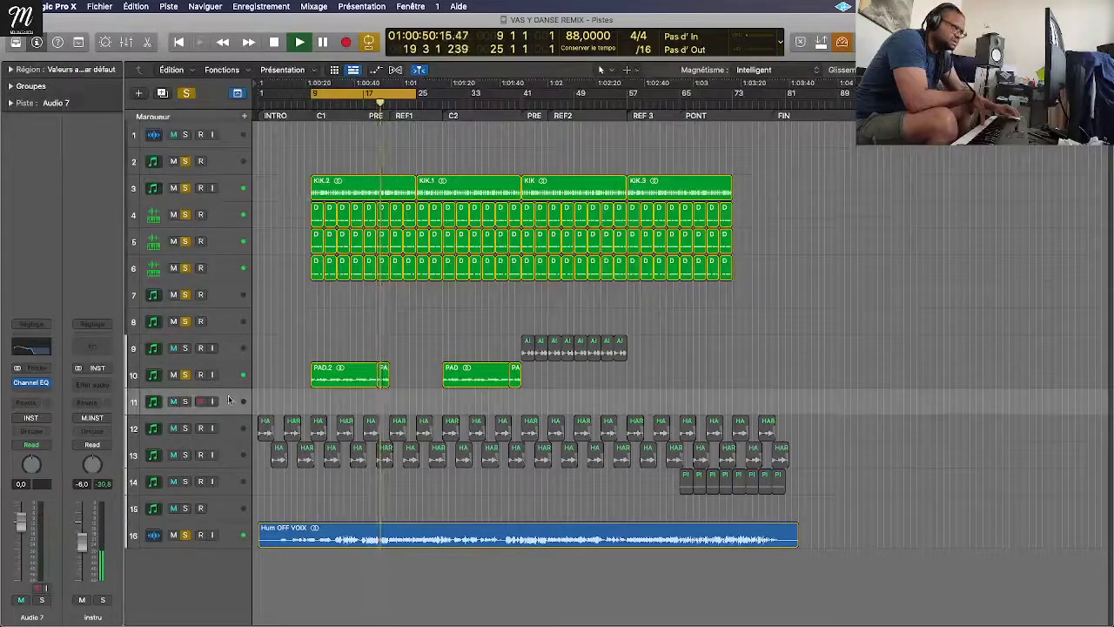
left_click(185, 268)
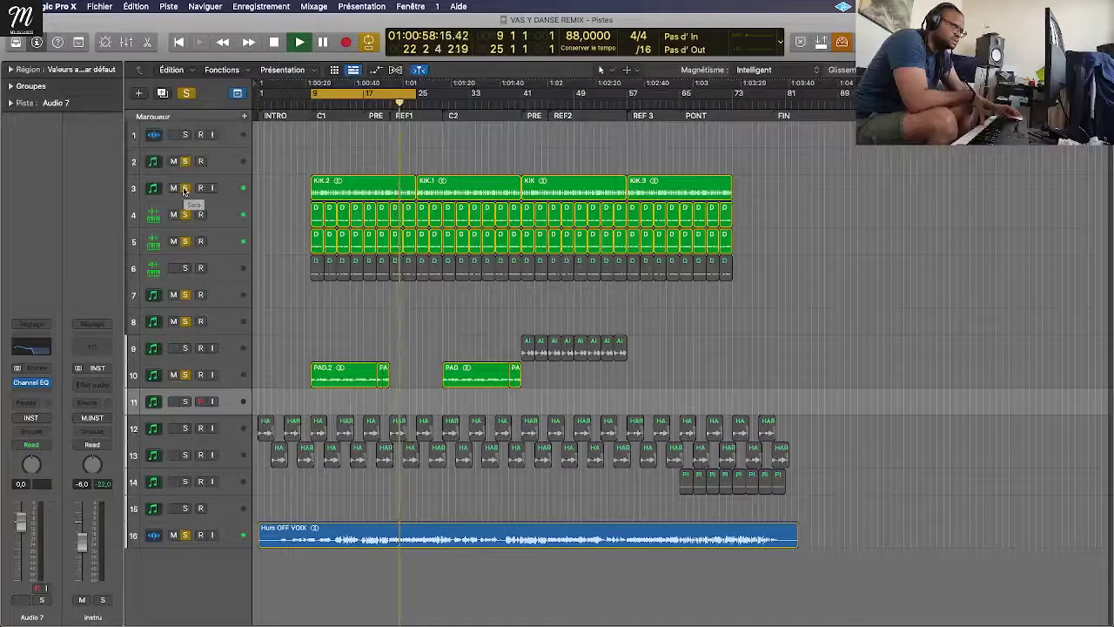
left_click(228, 200)
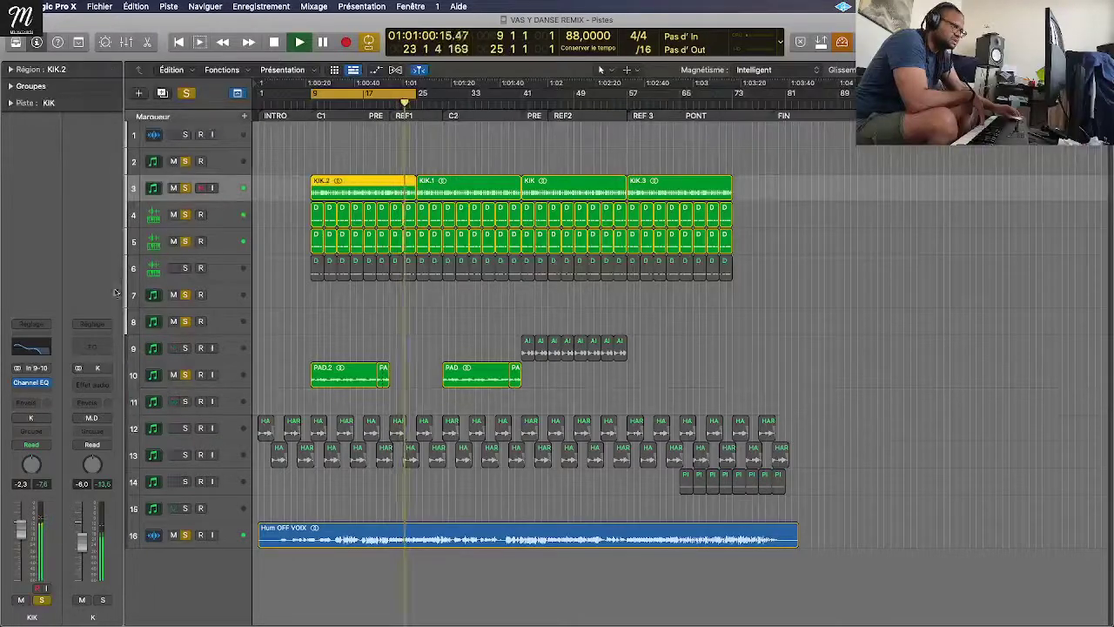
Step: Load a stereo Sampler on the K track and choose its kik preset
left_click(224, 164)
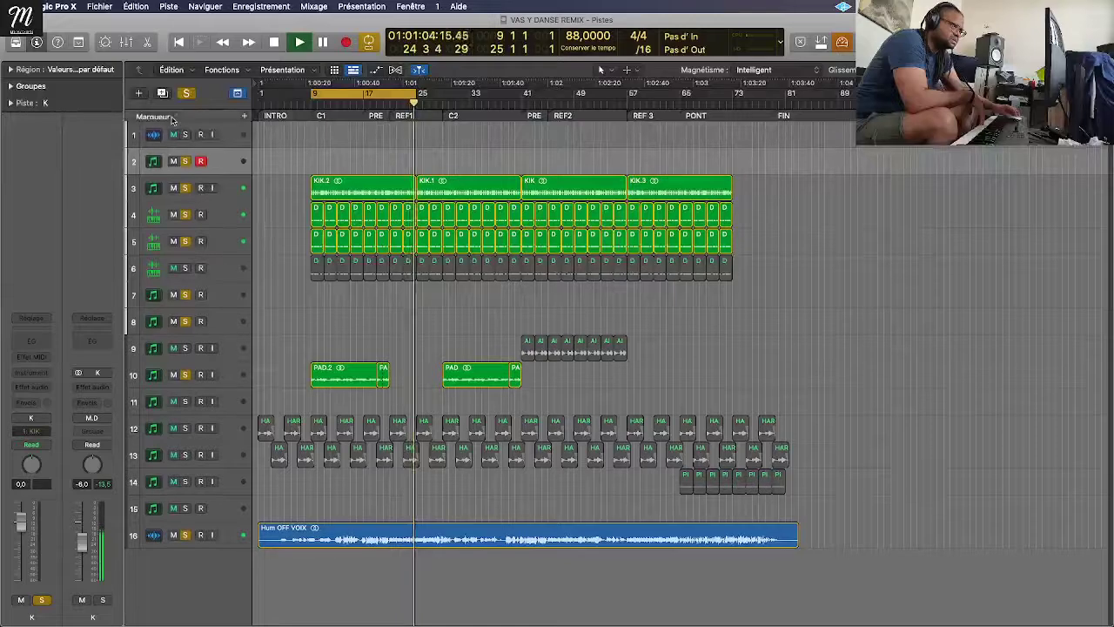
left_click(31, 373)
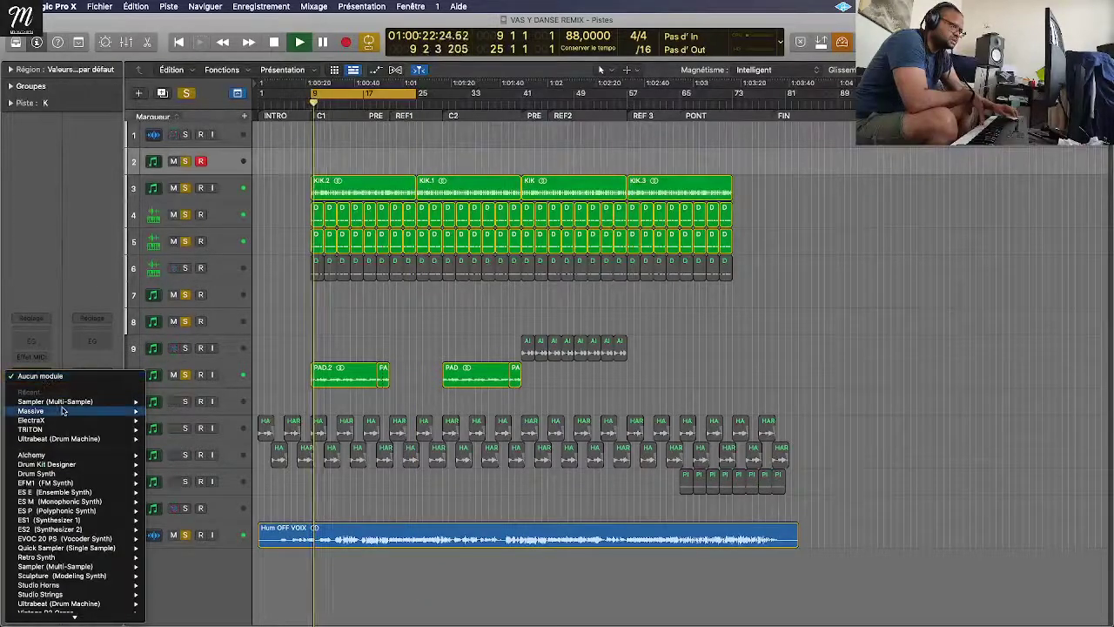
mouse_move(78, 401)
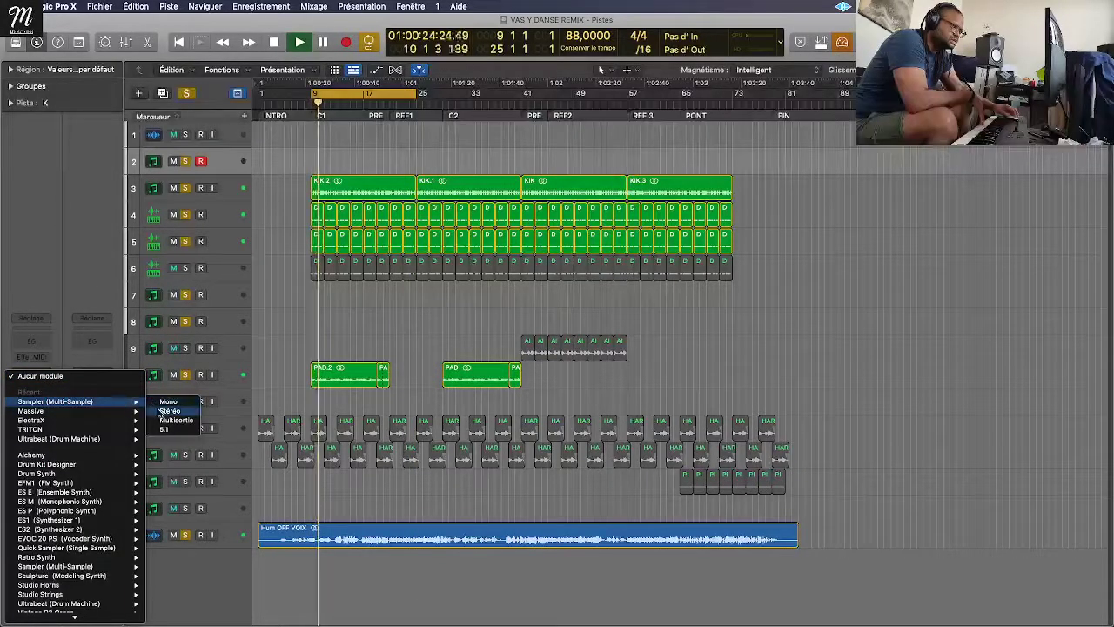
left_click(165, 410)
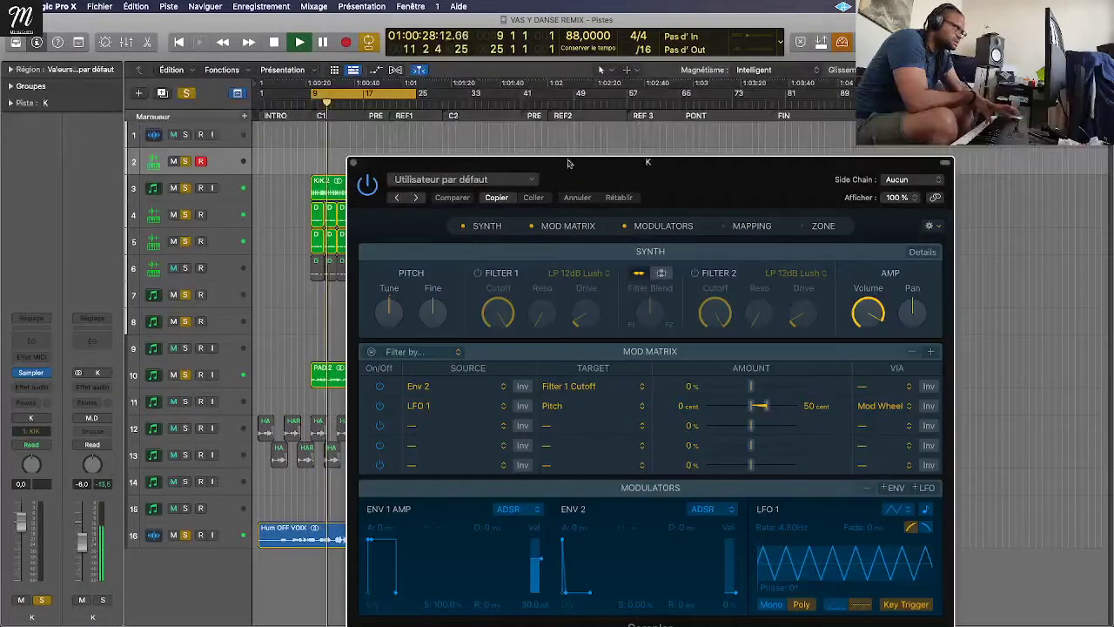
left_click(514, 181)
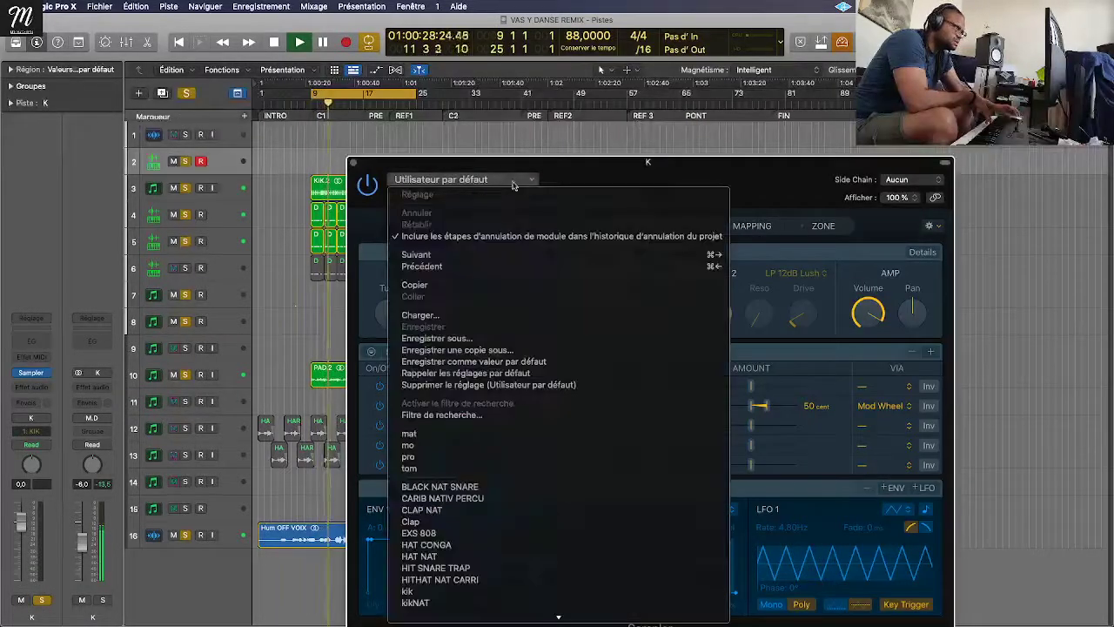
scroll(492, 522, "down", 2)
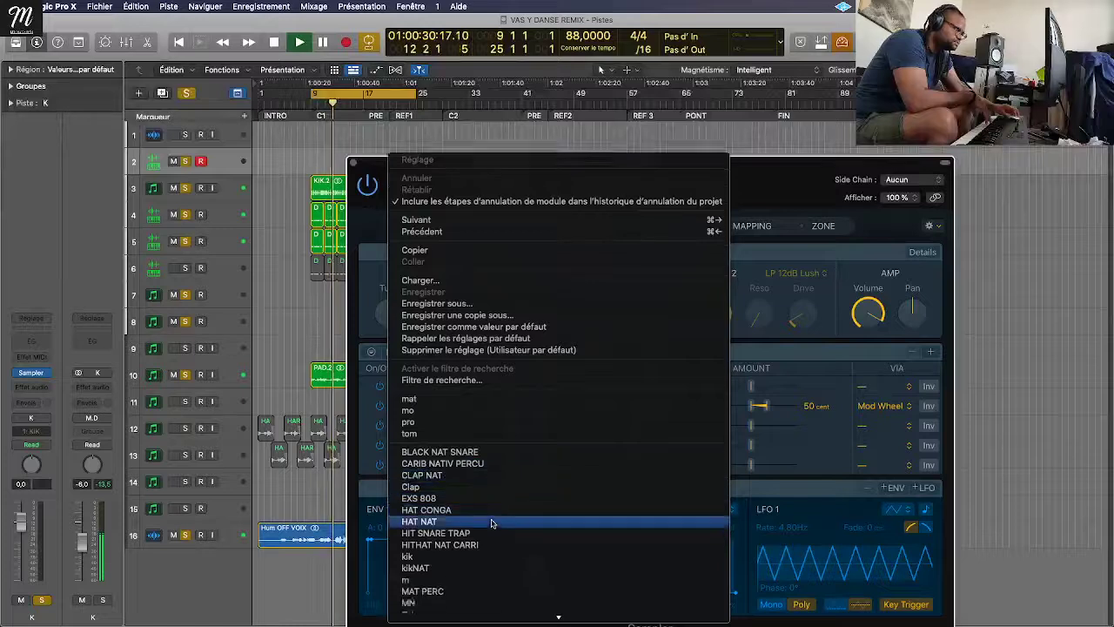
scroll(491, 522, "down", 5)
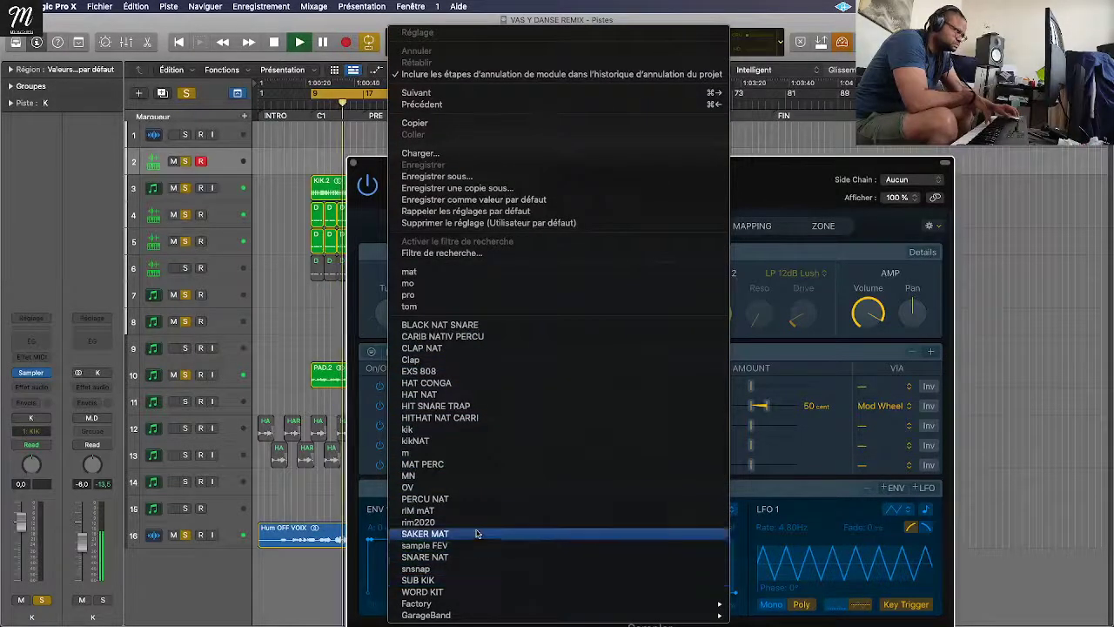
left_click(464, 429)
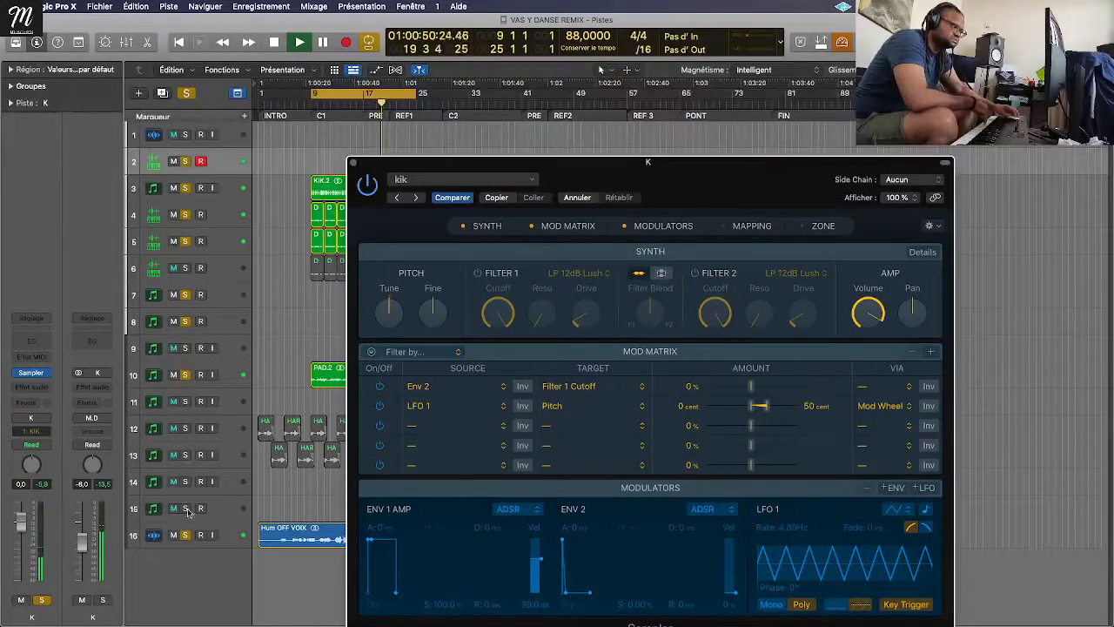
Step: Unsolo Hum OFF VOIX, record a kick region on the K track from bar 9 to 13 and cycle those bars
left_click(186, 535)
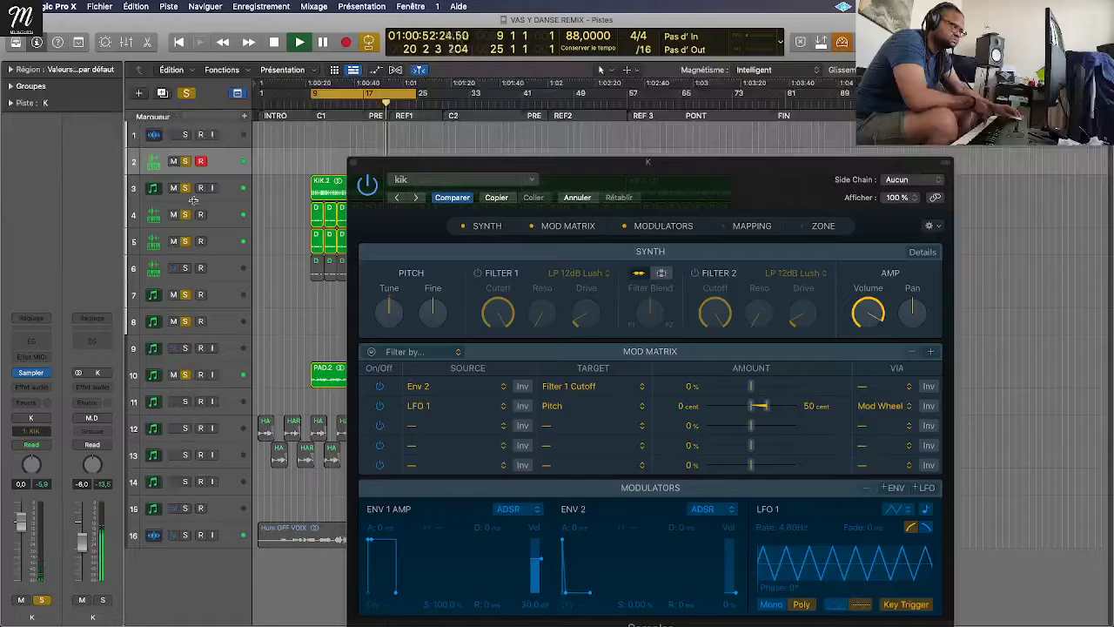
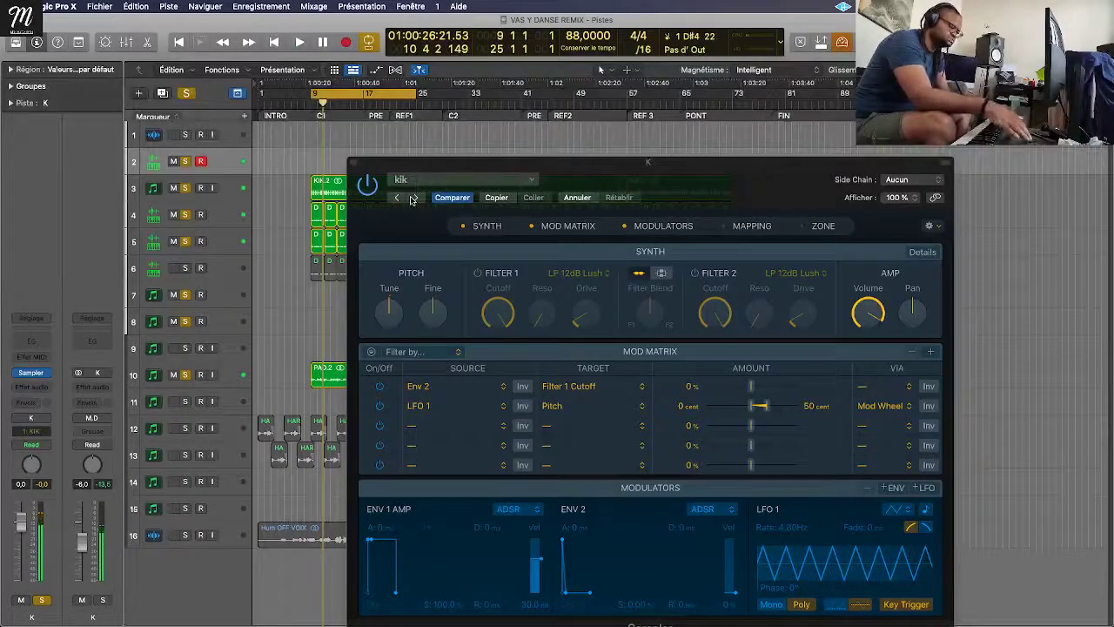
key("space")
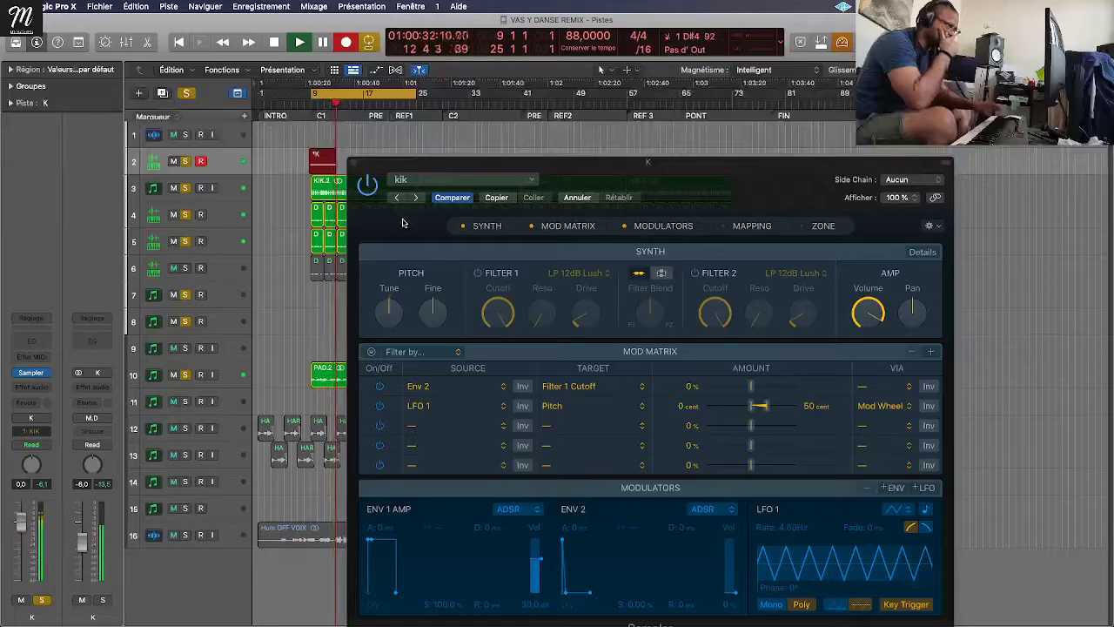
key("space")
key("r")
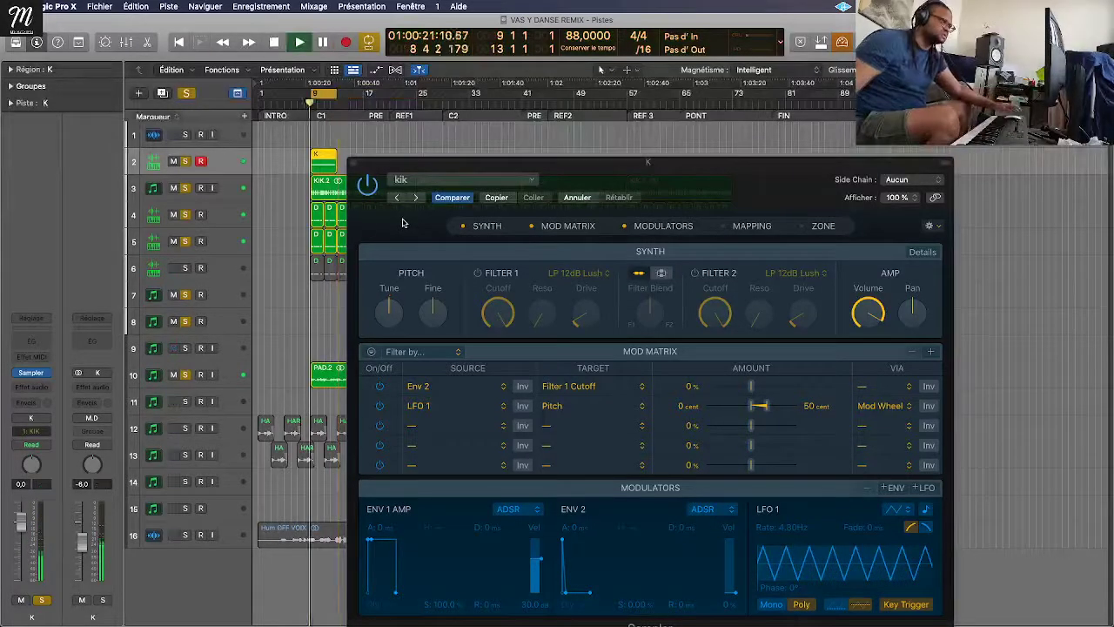
key("v")
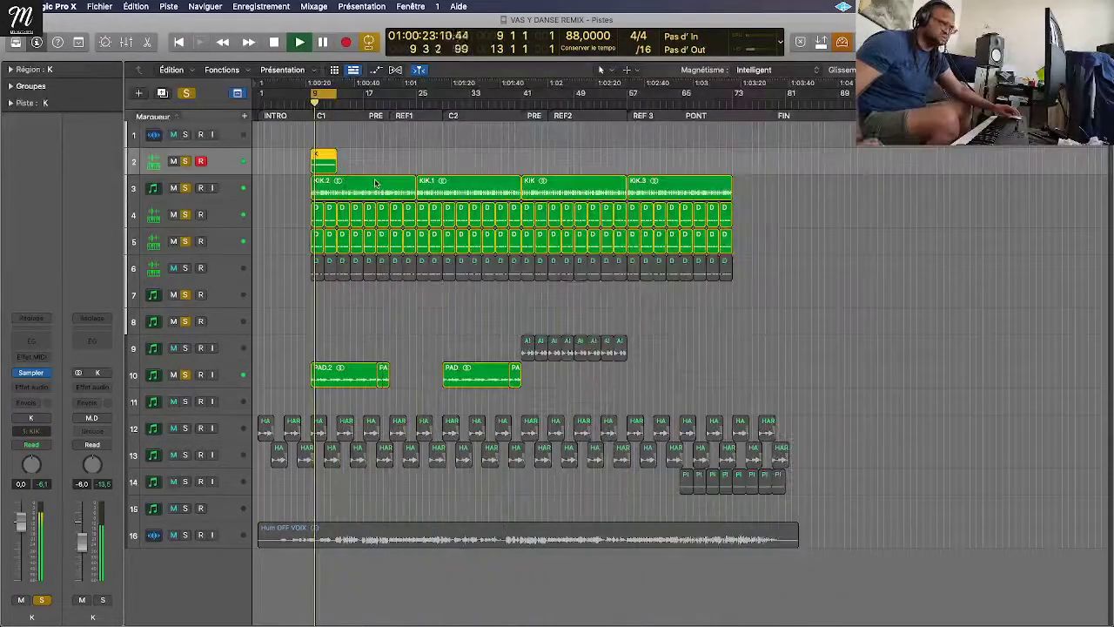
Step: Bounce the K region in place to a new track named KIK2, with the source muted and no normalization
scroll(376, 183, "up", 5)
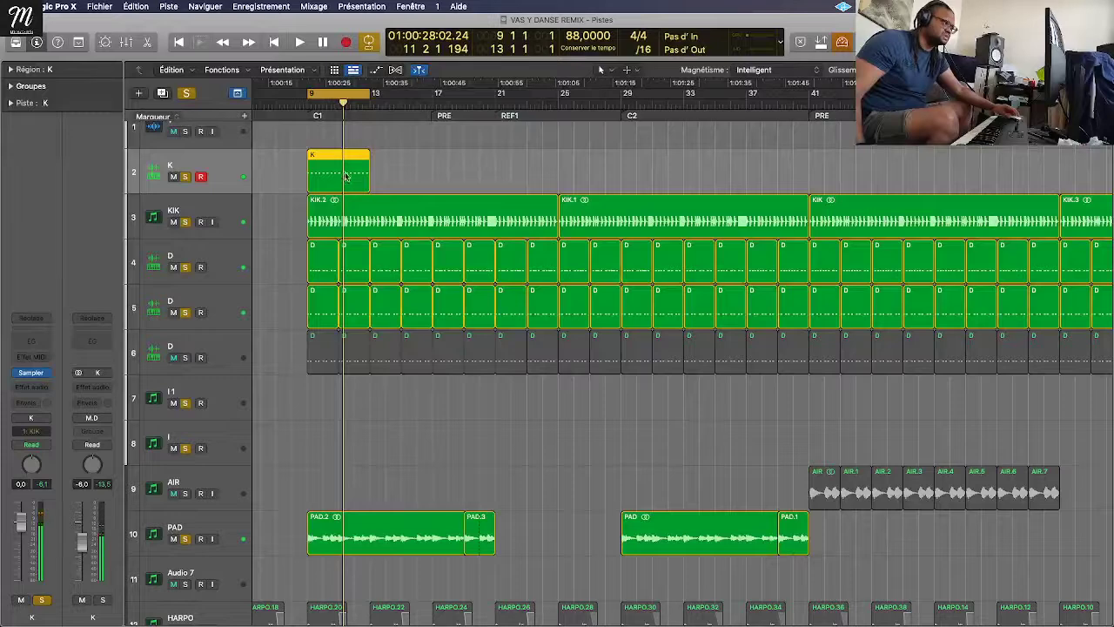
right_click(346, 176)
left_click(130, 116)
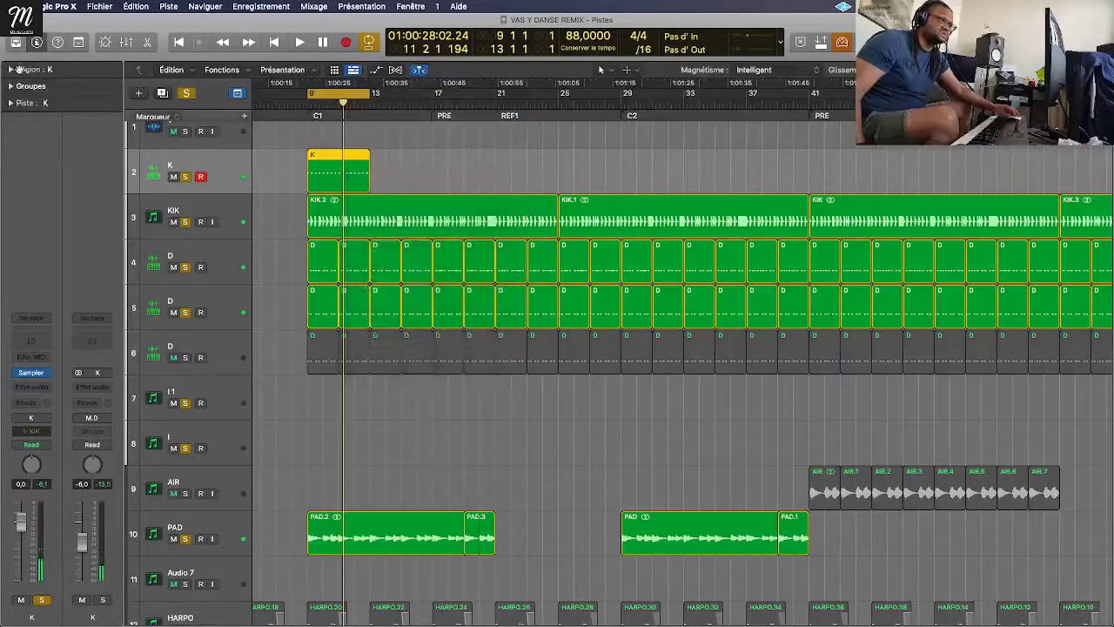
left_click(11, 68)
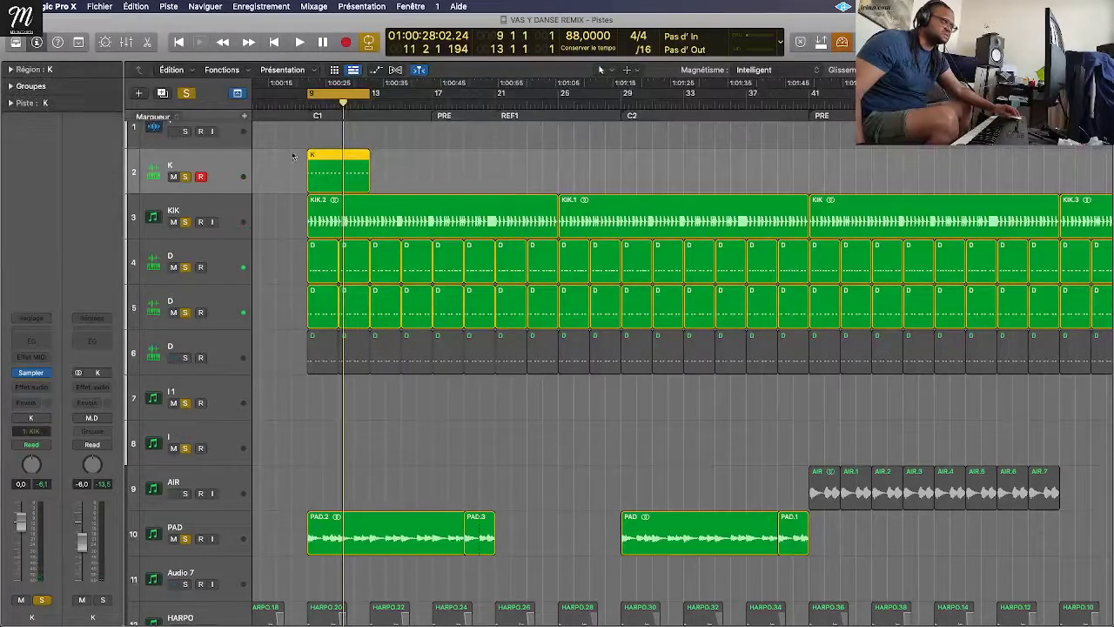
right_click(343, 167)
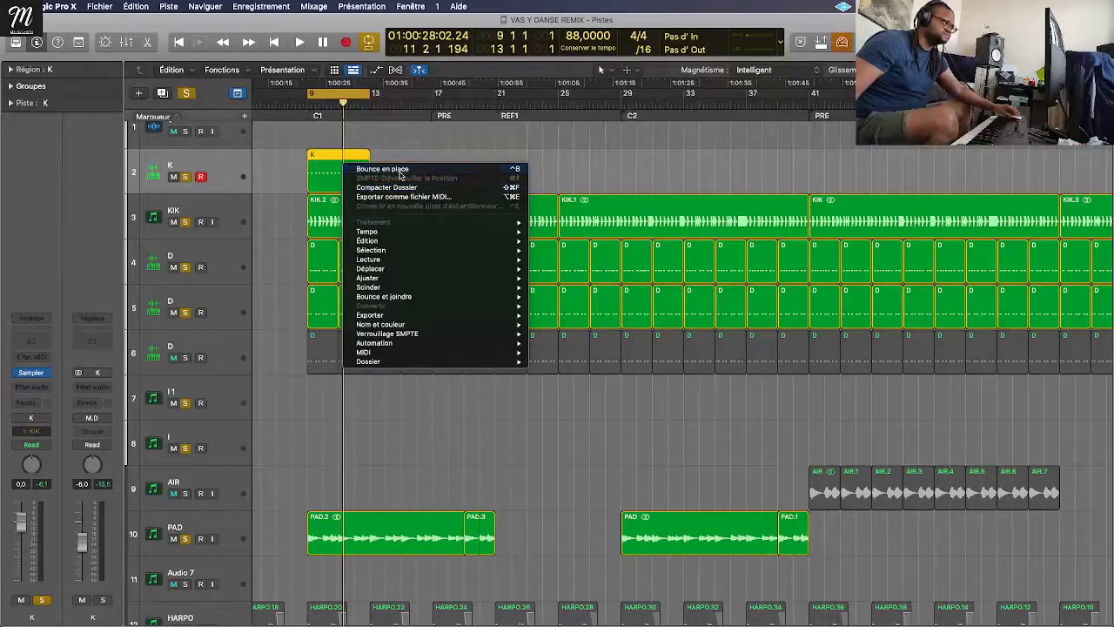
left_click(383, 169)
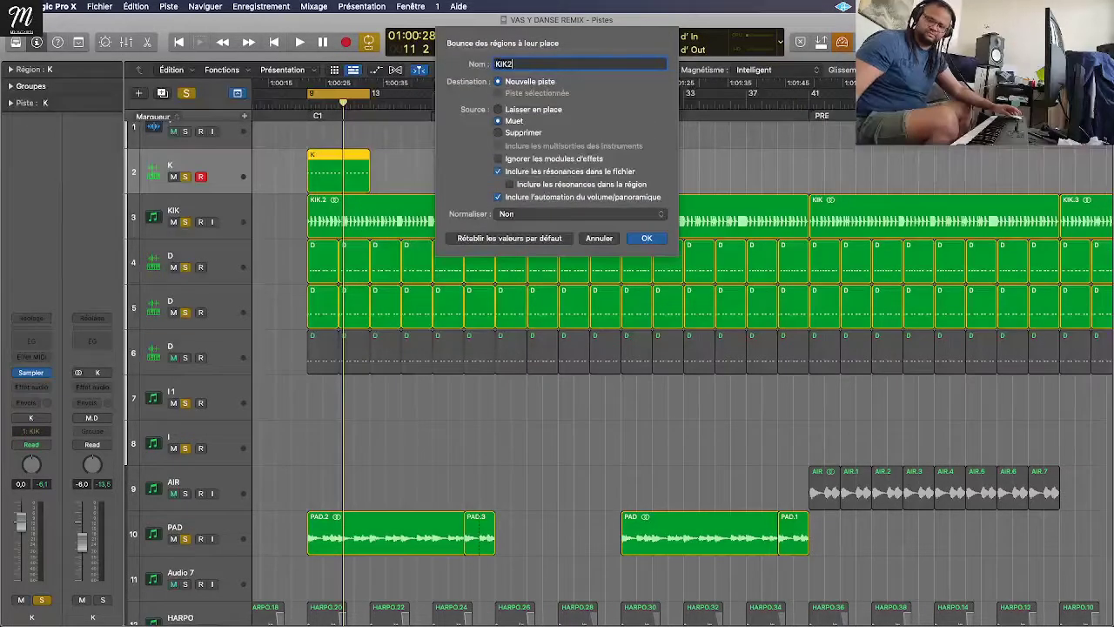
type("KIK2")
key("Return")
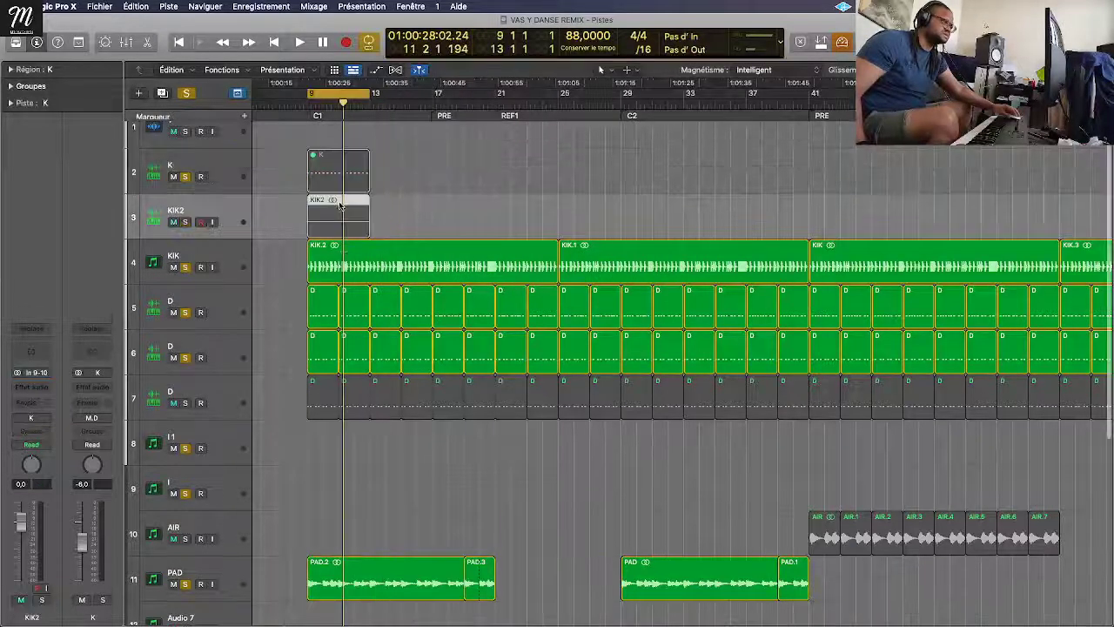
Step: Solo the KIK2 track and play its bounced region in isolation from the other regions
left_click(186, 221)
key("space")
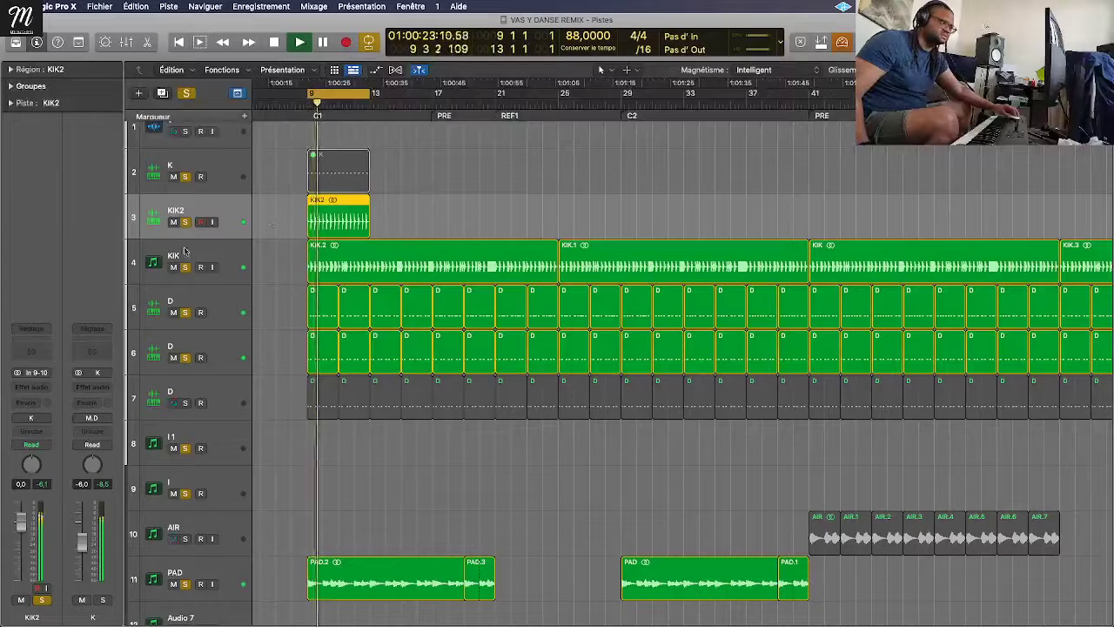
key("ctrl+s")
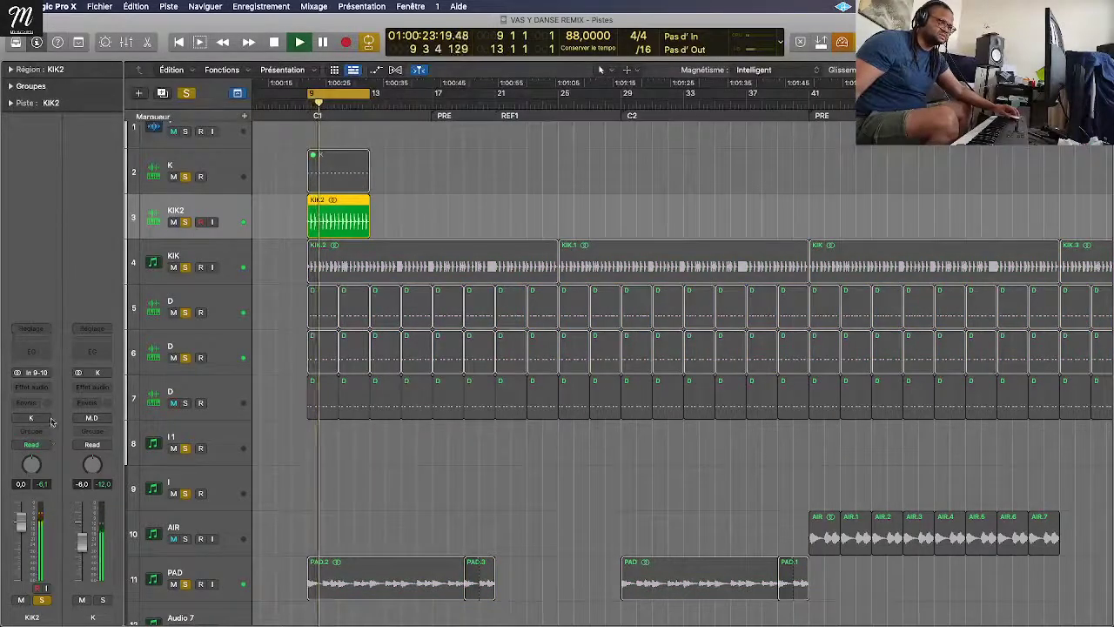
Step: Insert a Compressor on the KIK2 track and lower its threshold
left_click(33, 386)
mouse_move(49, 424)
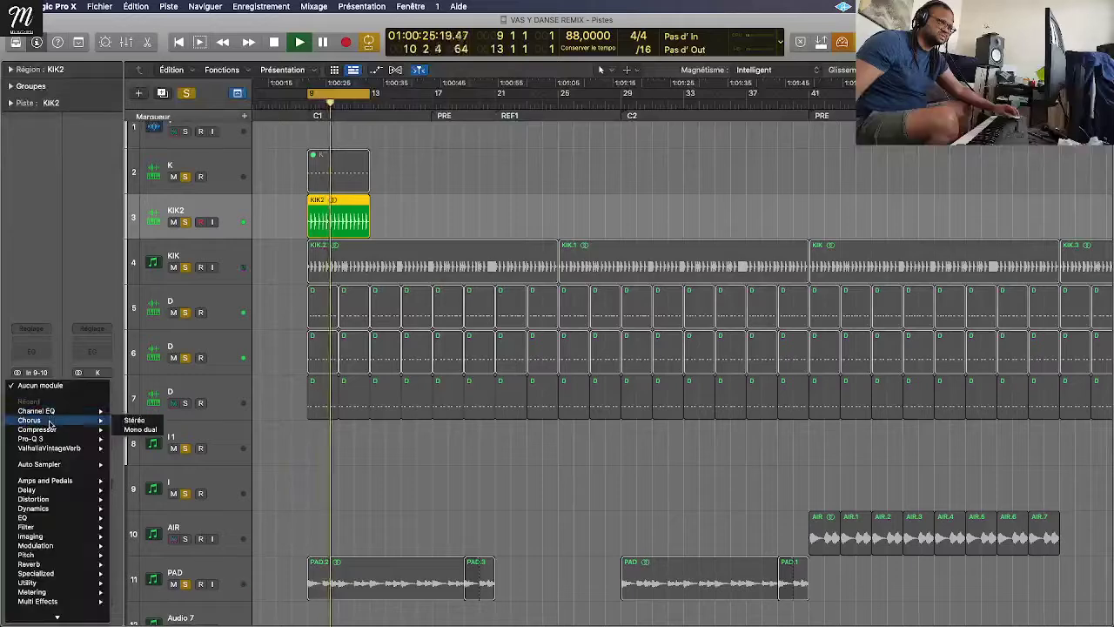
key("Escape")
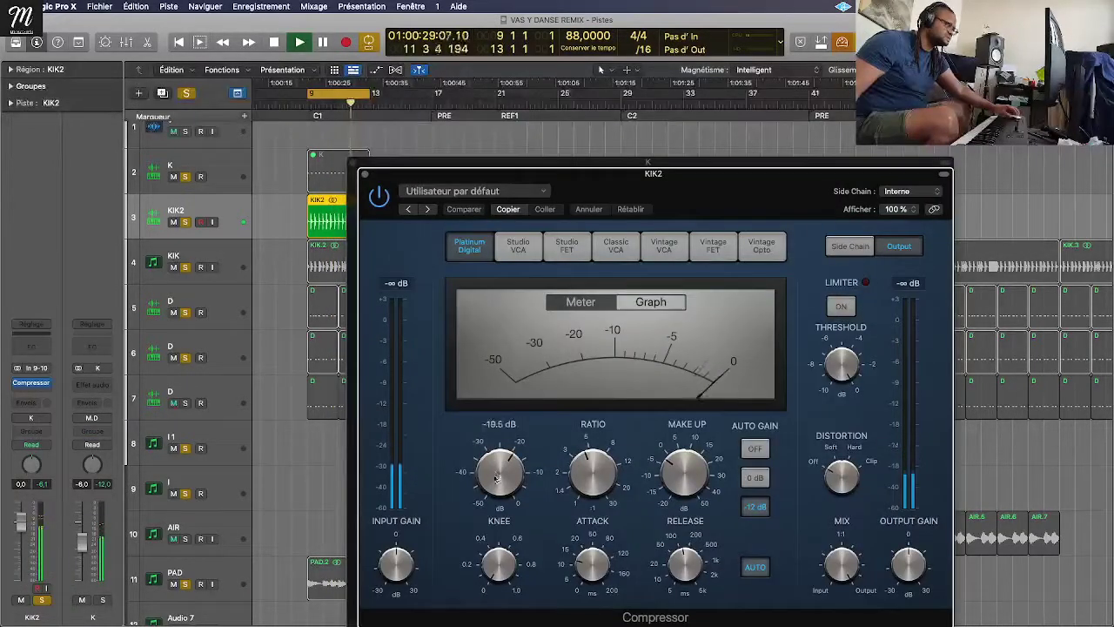
left_click_drag(497, 477, 494, 498)
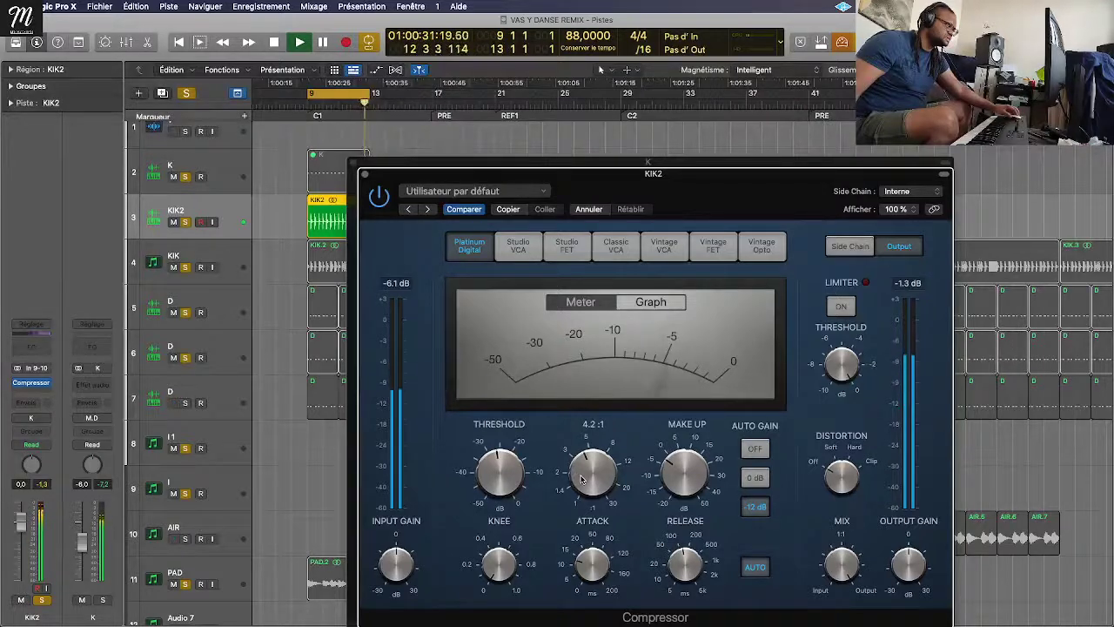
Step: Add a Channel EQ to KIK2 with a 24 dB/oct high cut at 125 Hz, Q 0.10, and a 12 dB/oct low cut at 20 Hz
left_click(39, 348)
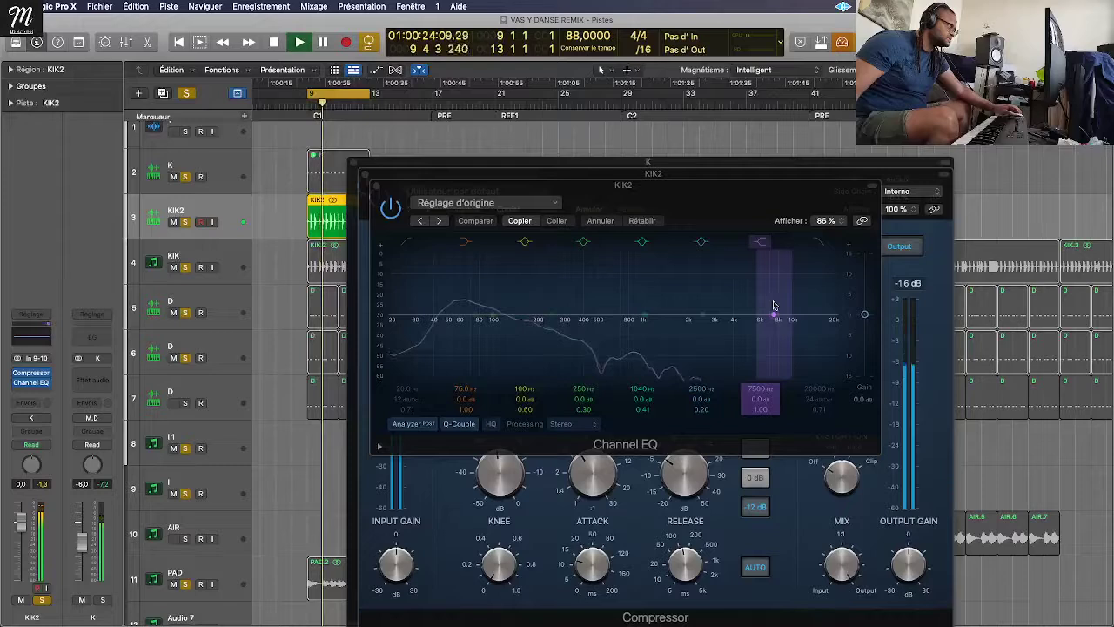
left_click(820, 241)
left_click_drag(835, 329, 515, 394)
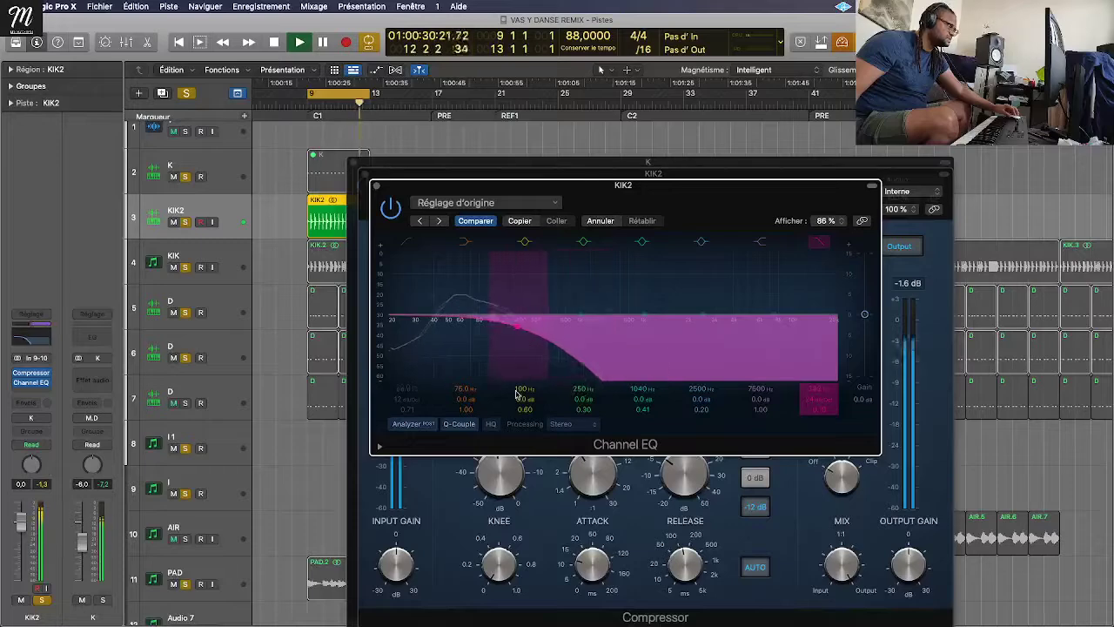
left_click(391, 207)
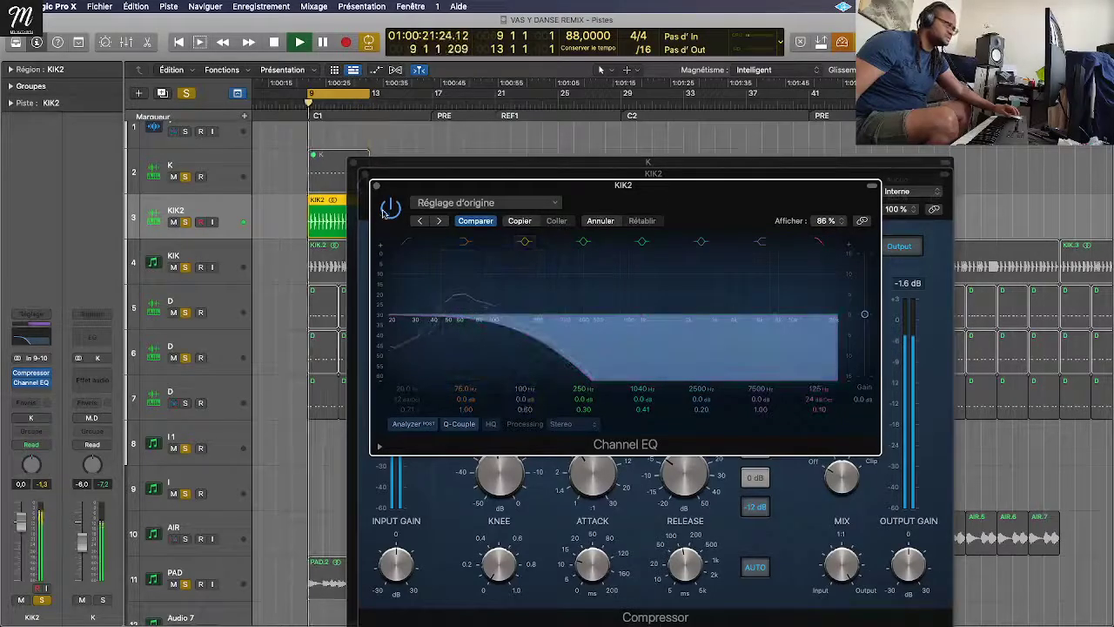
left_click(391, 208)
left_click(391, 207)
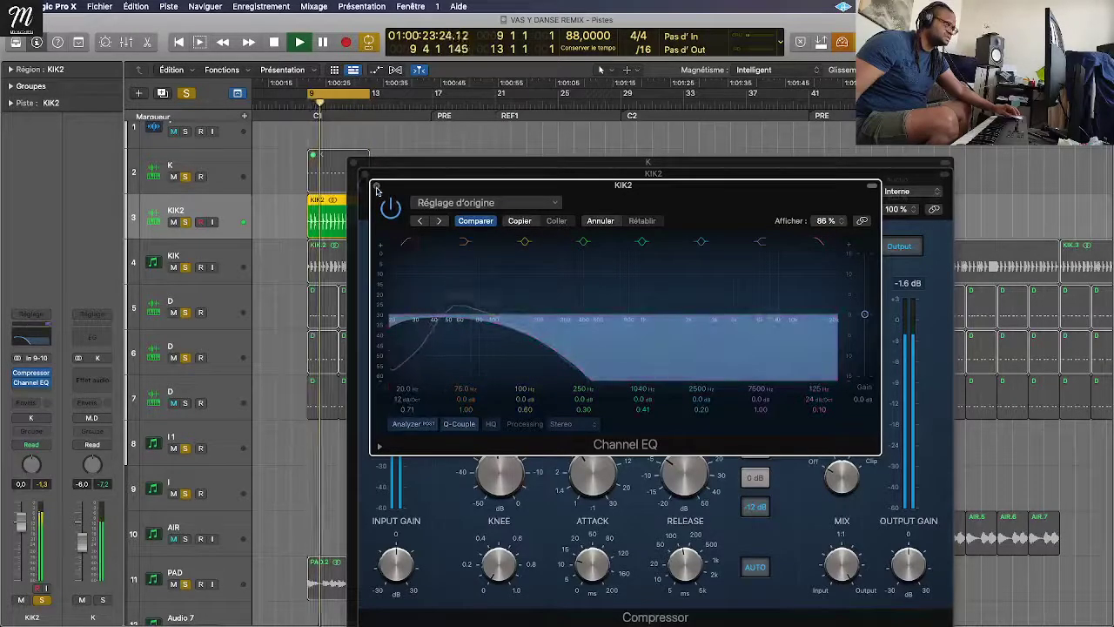
left_click(376, 187)
Step: Insert FabFilter Saturn 2 after the Channel EQ on the KIK2 track
left_click(46, 382)
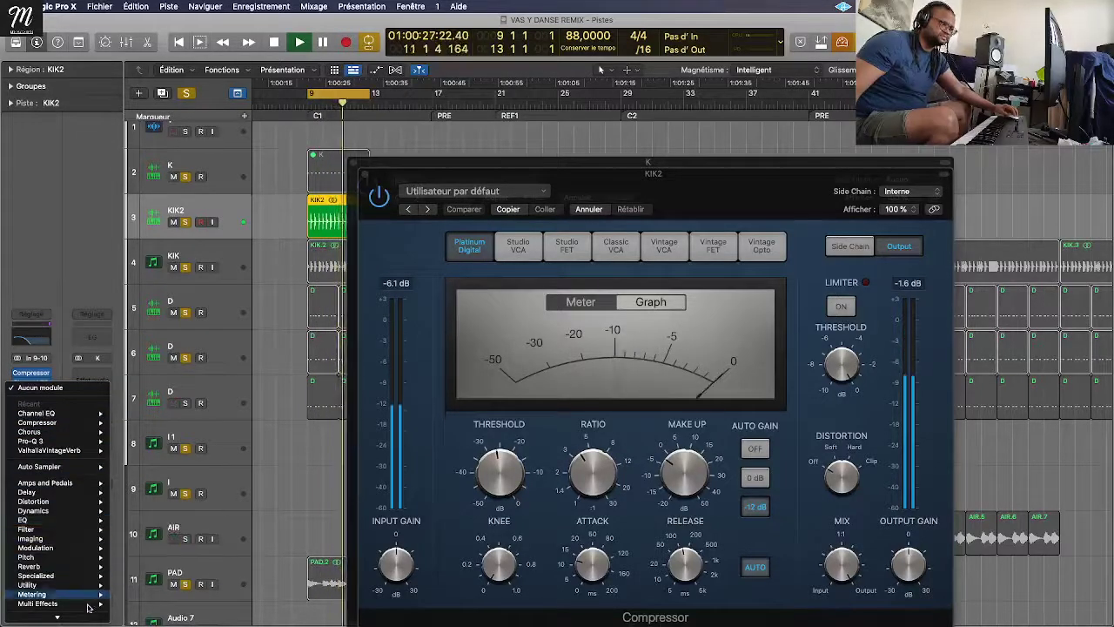
mouse_move(39, 616)
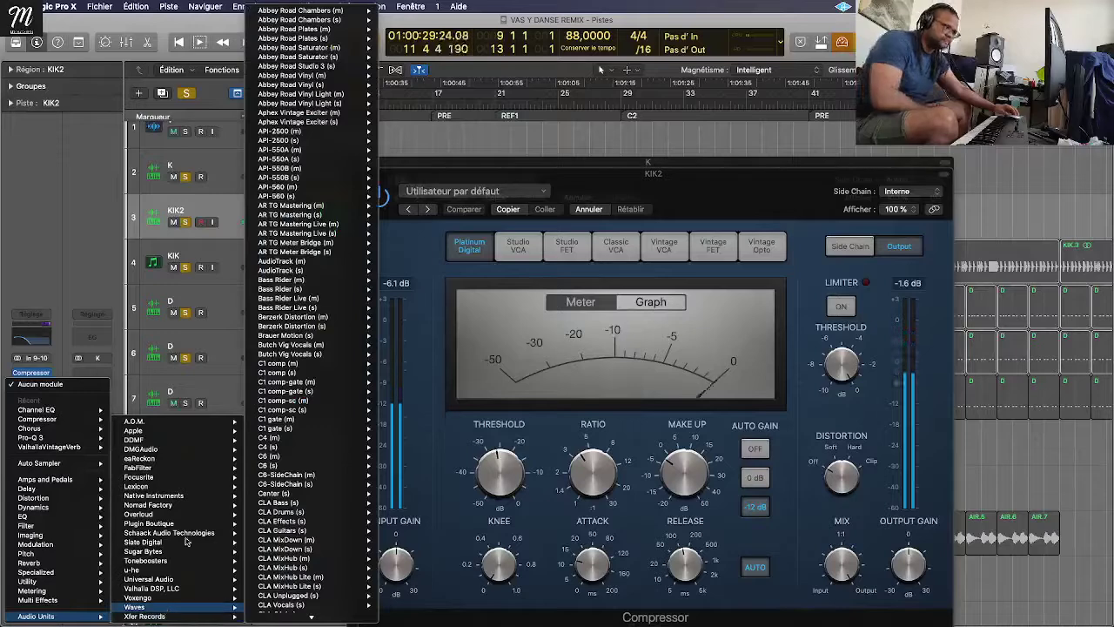
mouse_move(139, 467)
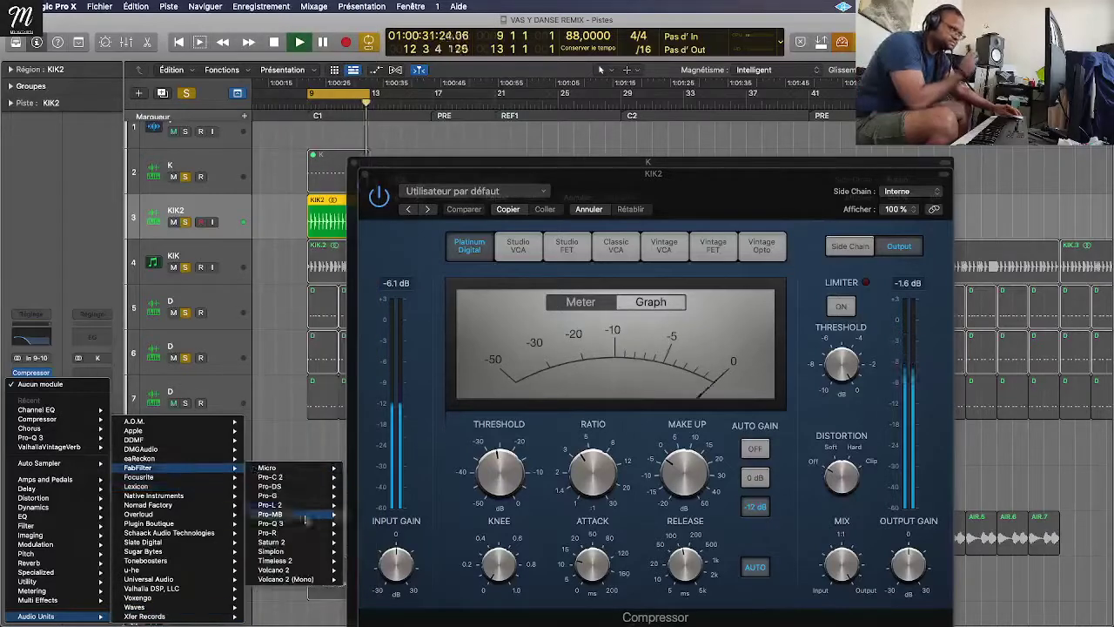
mouse_move(298, 544)
left_click(366, 542)
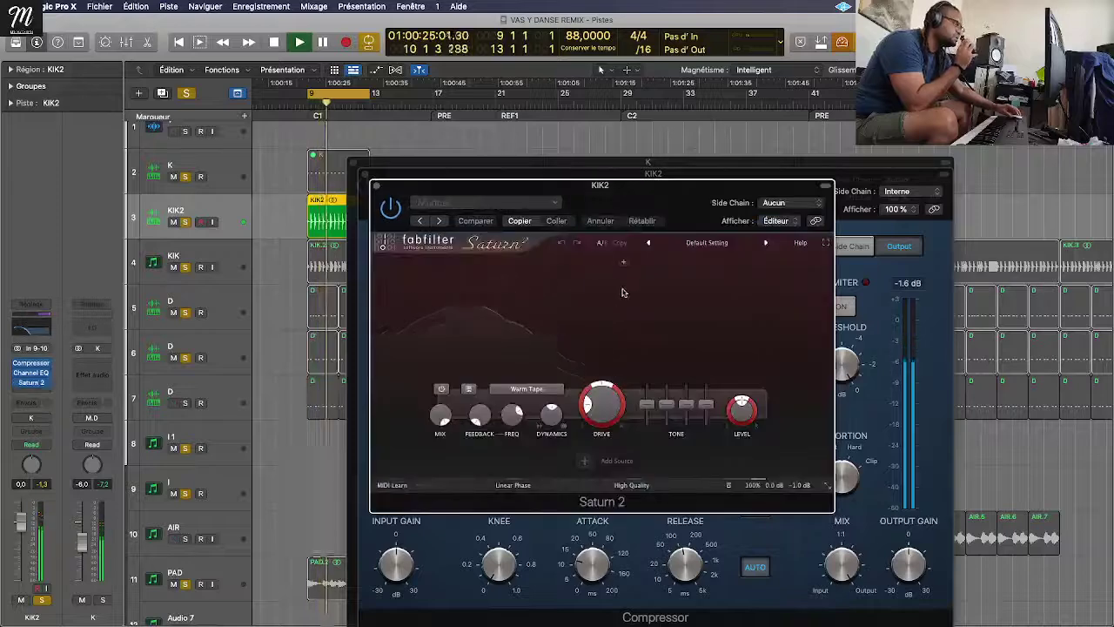
Step: Split Saturn 2 on KIK2 into three frequency bands and raise the middle band's level
left_click(573, 273)
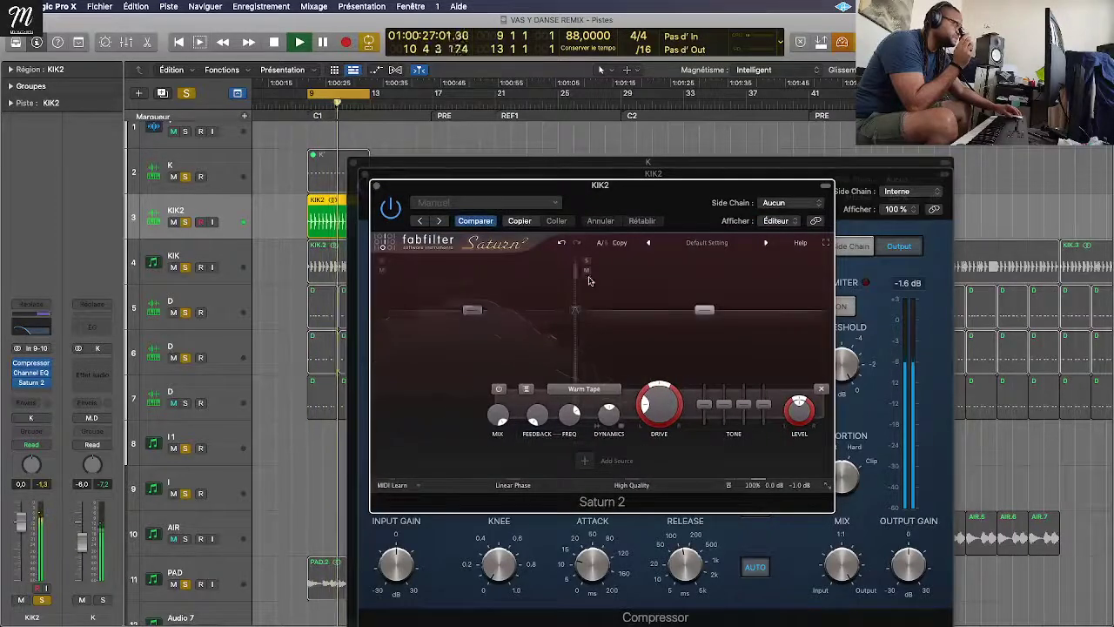
left_click(690, 258)
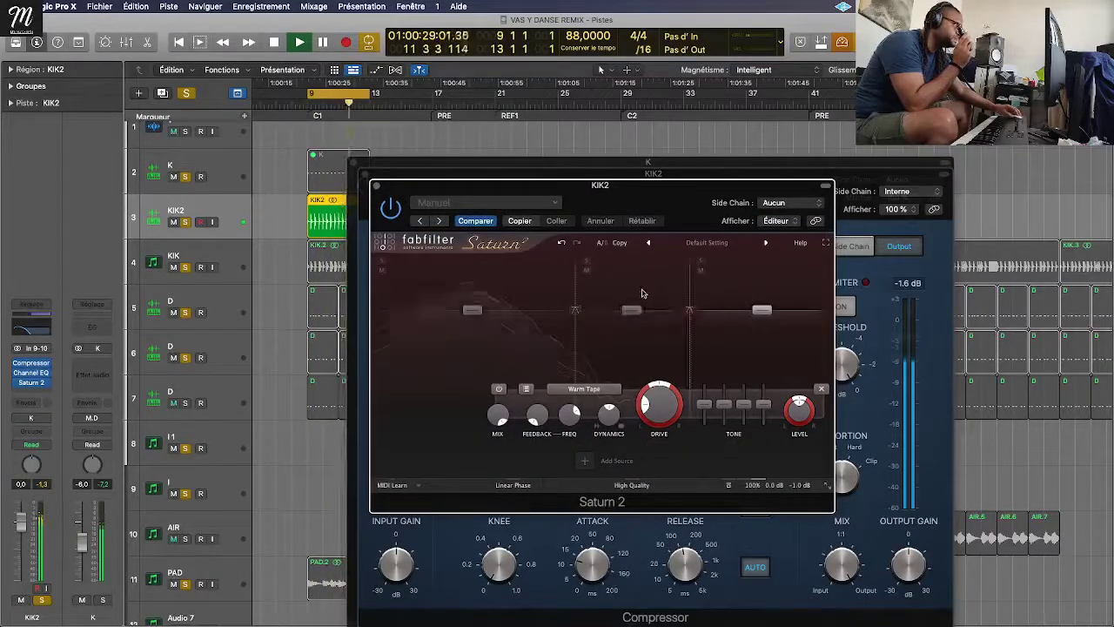
left_click_drag(630, 313, 620, 279)
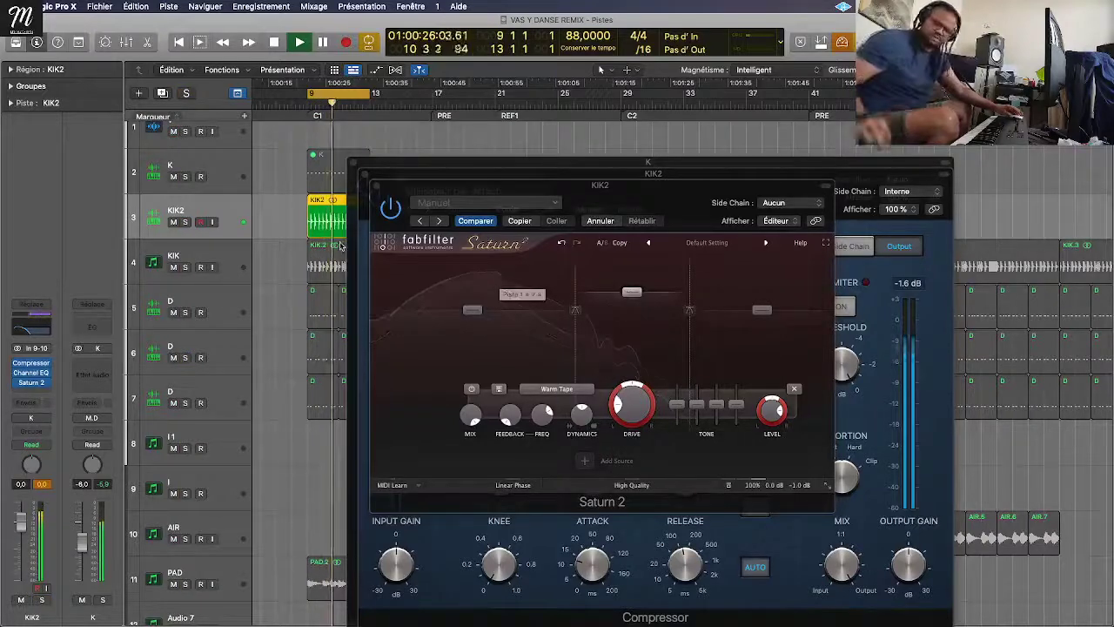
Step: Unsolo KIK2, readjust Saturn 2's middle band level and raise its low band's level slightly in the full mix
key("ctrl+s")
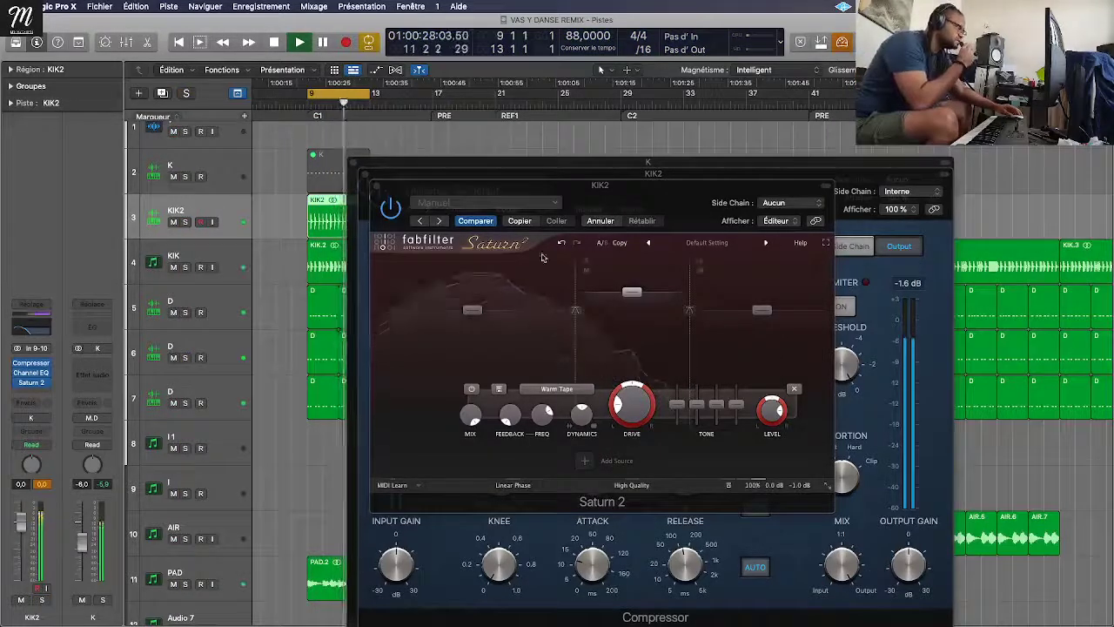
left_click_drag(636, 302, 636, 296)
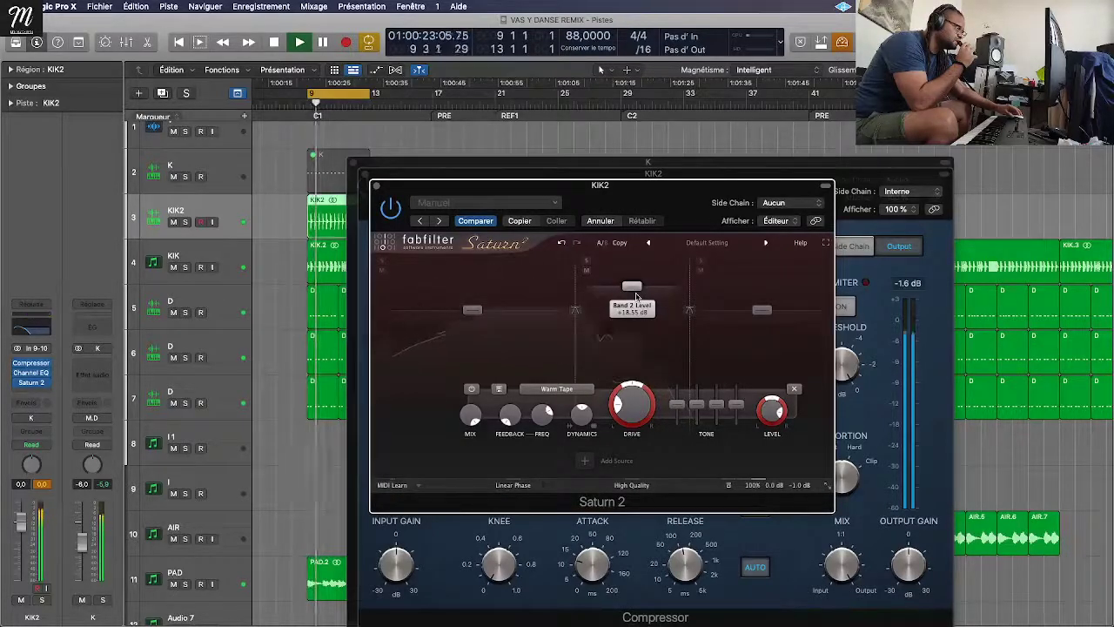
left_click_drag(636, 296, 636, 298)
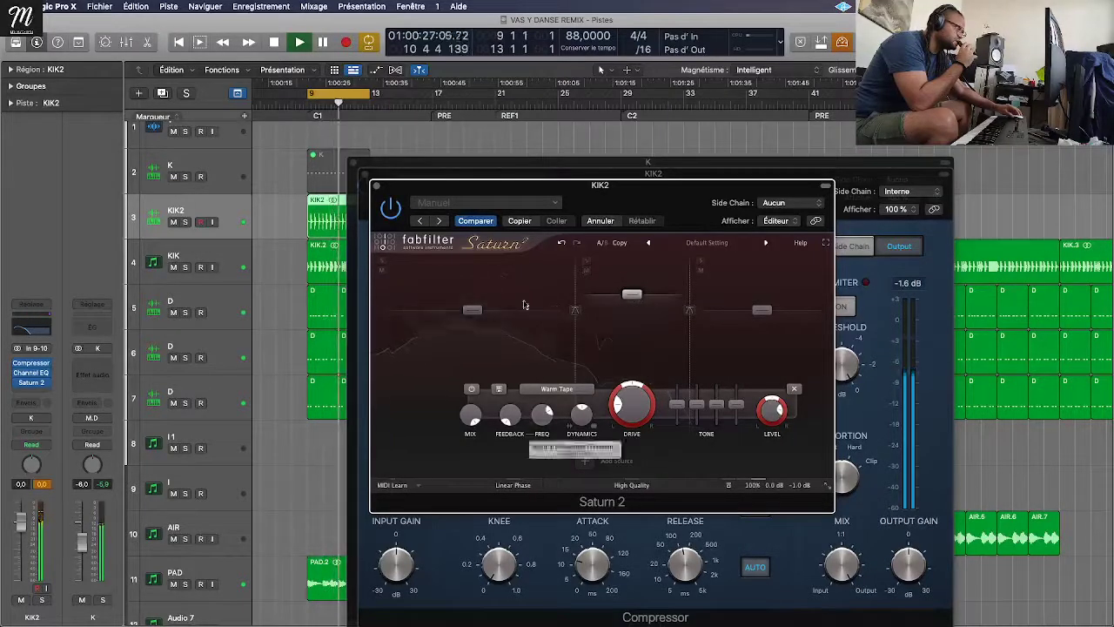
mouse_move(470, 311)
left_click_drag(470, 311, 470, 304)
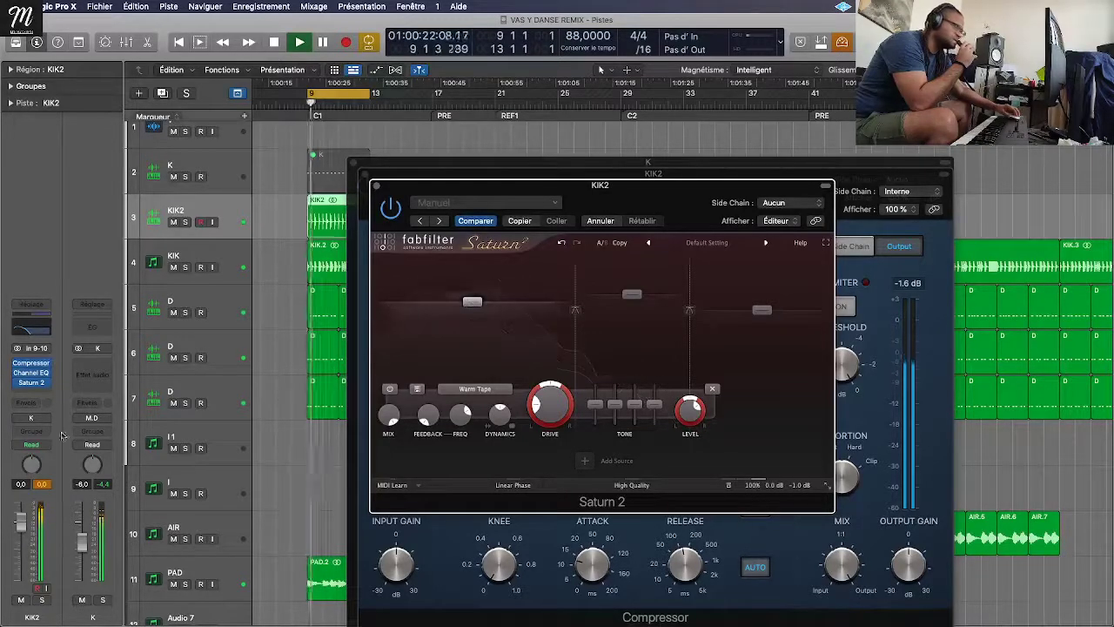
Step: Set the KIK2 volume to -4.8 dB against the soloed KIK track, clear the solos and close the plug-in windows
left_click(184, 223)
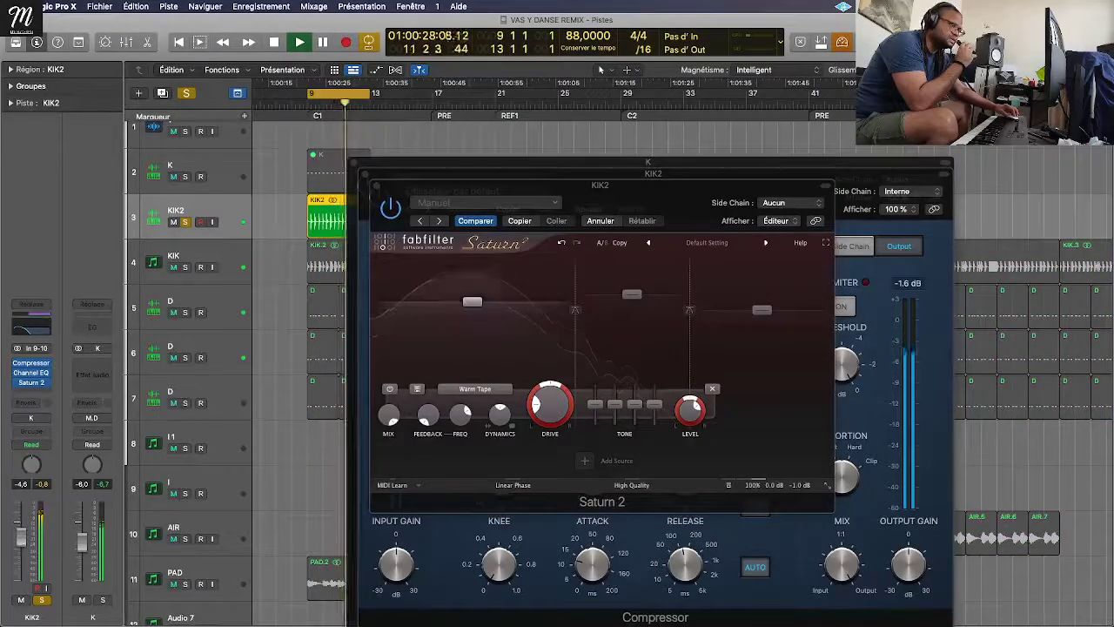
left_click(184, 267)
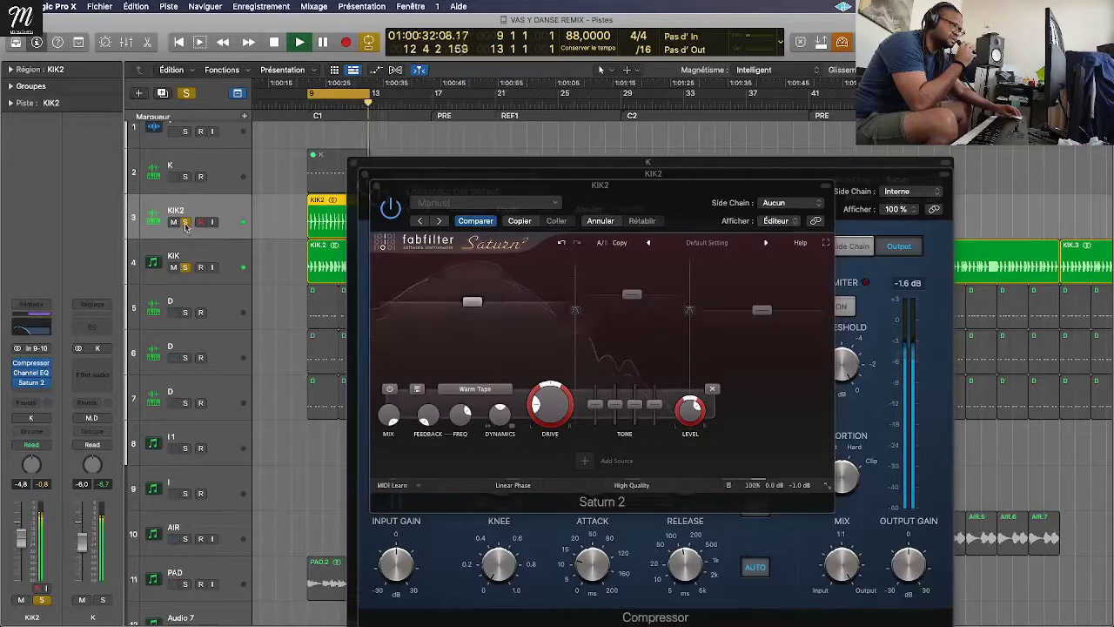
left_click(185, 267, "alt")
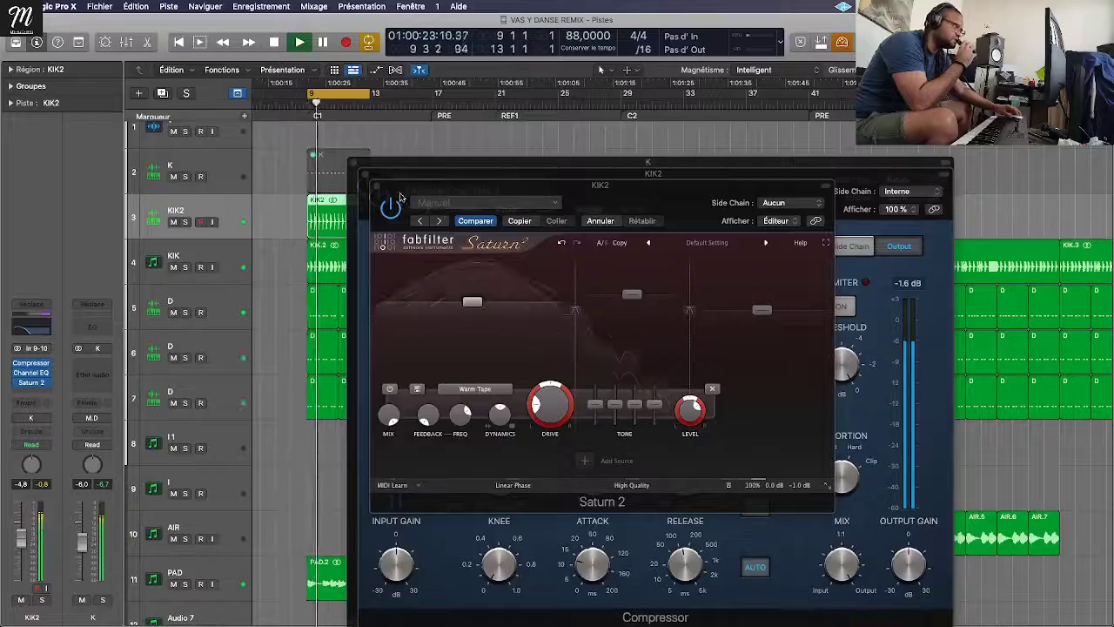
left_click(365, 179)
left_click(366, 178)
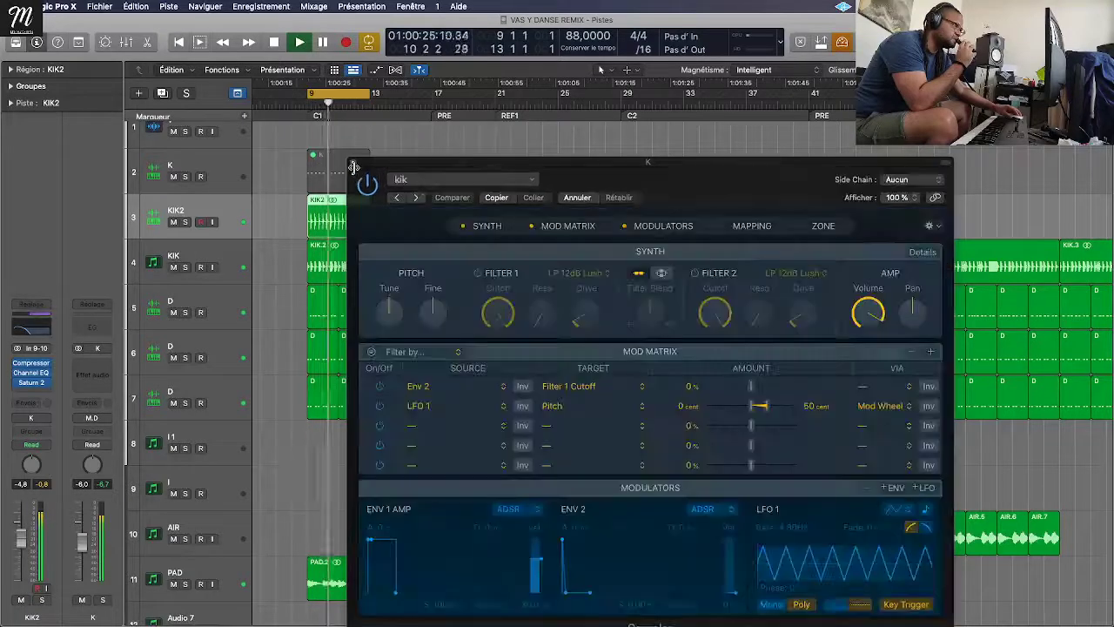
left_click(366, 179)
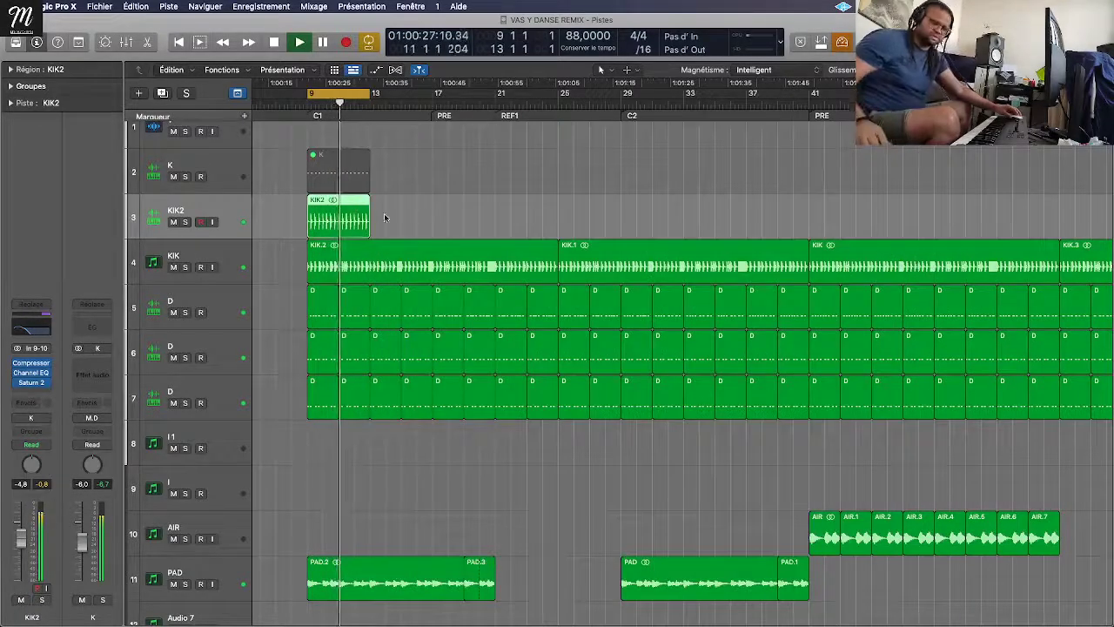
Step: Repeat the KIK2 region with 10, 4 and 1 more copies to fill the track up to bar 73, and save the project
key("super+Left")
key("super+r")
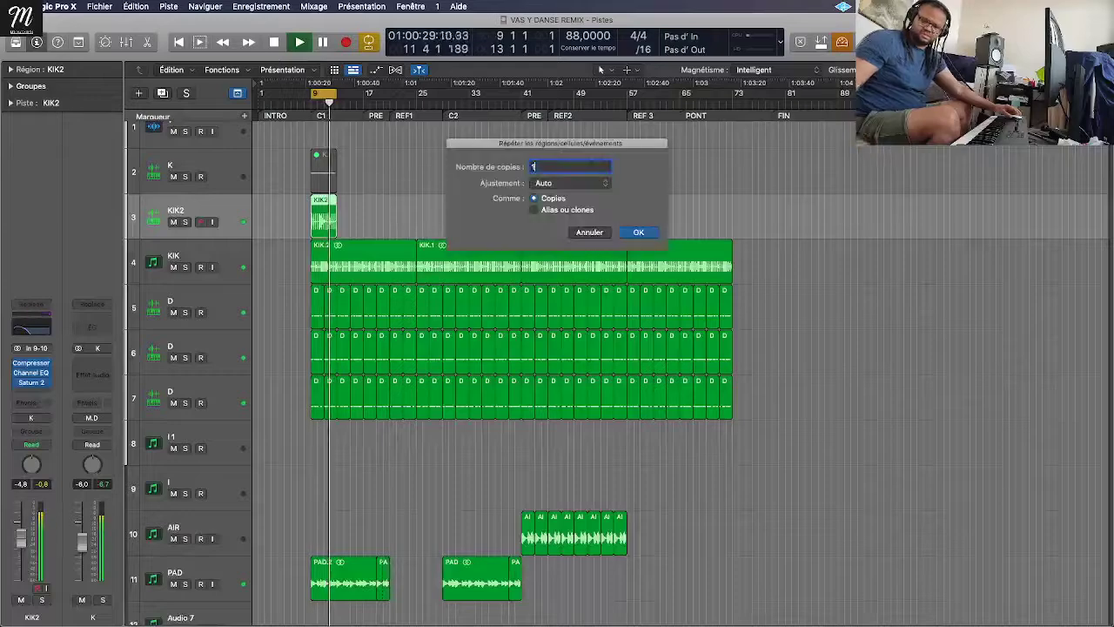
key("Return")
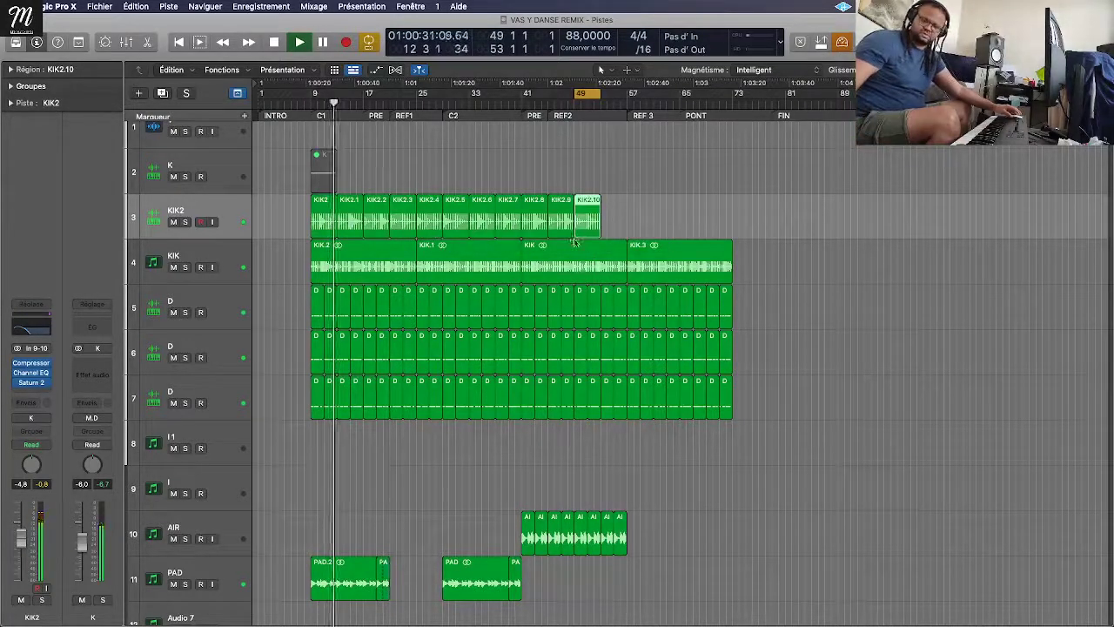
key("super+r")
type("4")
key("Return")
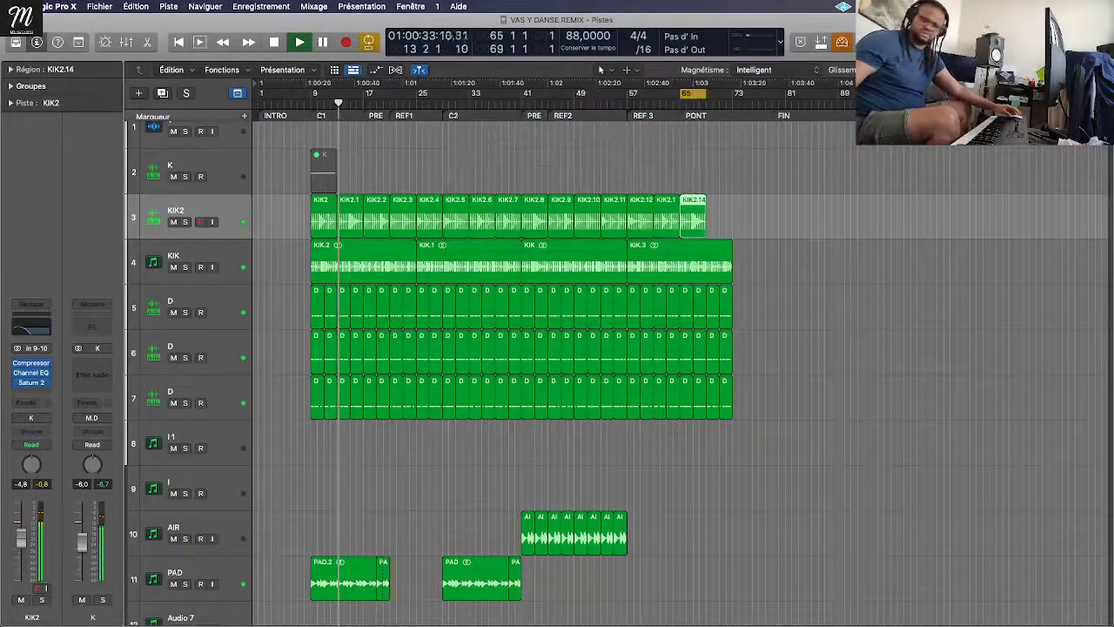
key("super+r")
type("1")
key("Return")
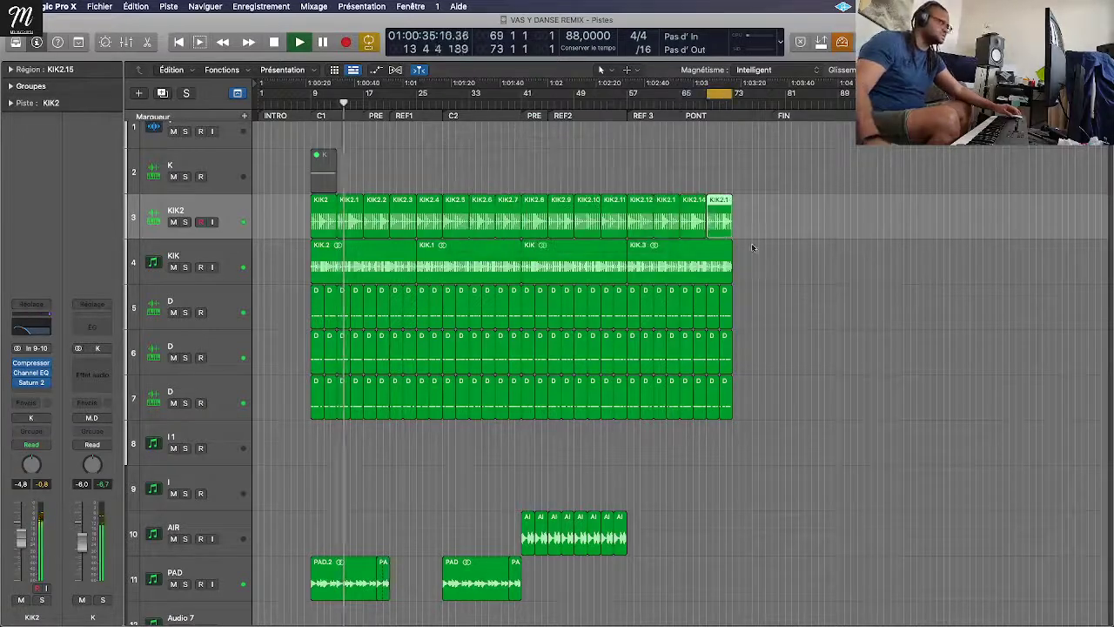
key("super+Right")
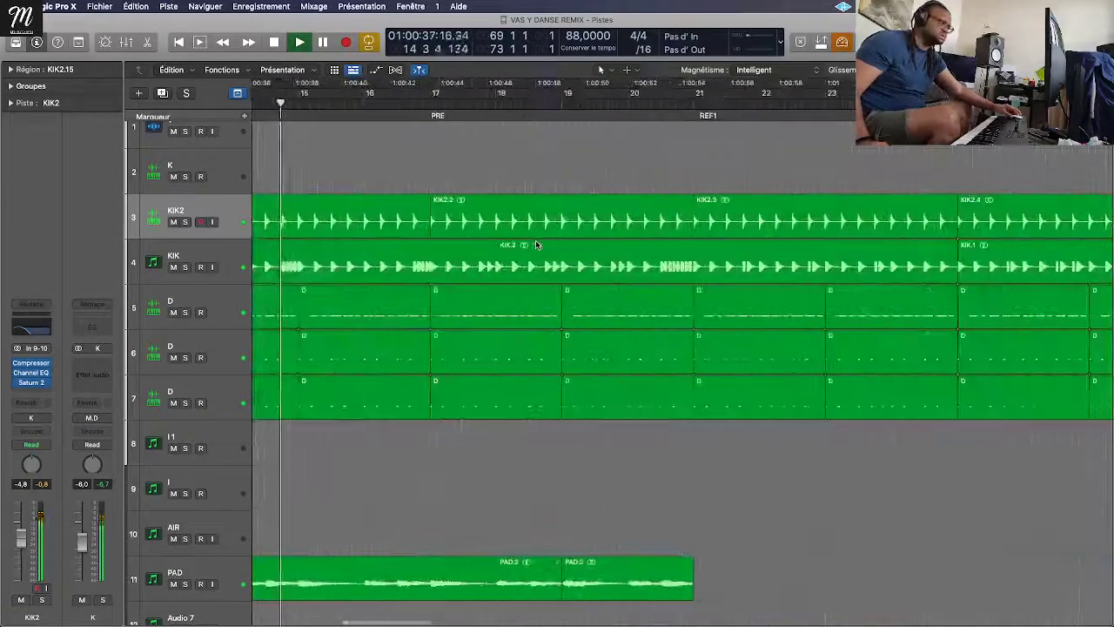
key("super+Left")
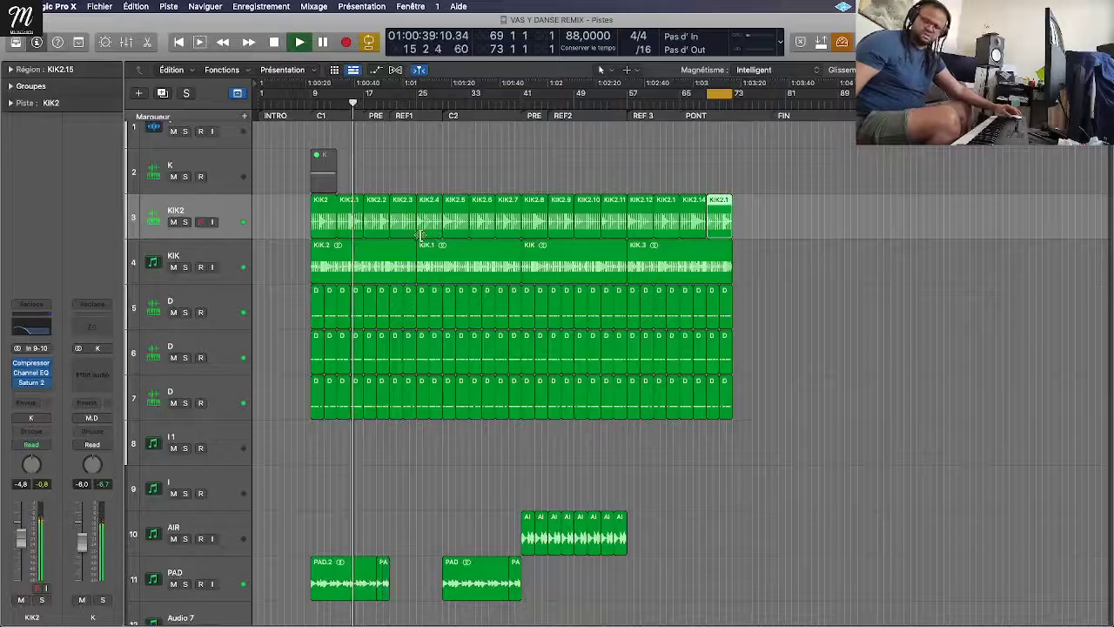
key("super+s")
Step: Audition the first two D drum tracks by soloing each and briefly muting the second one
scroll(331, 299, "down", 3)
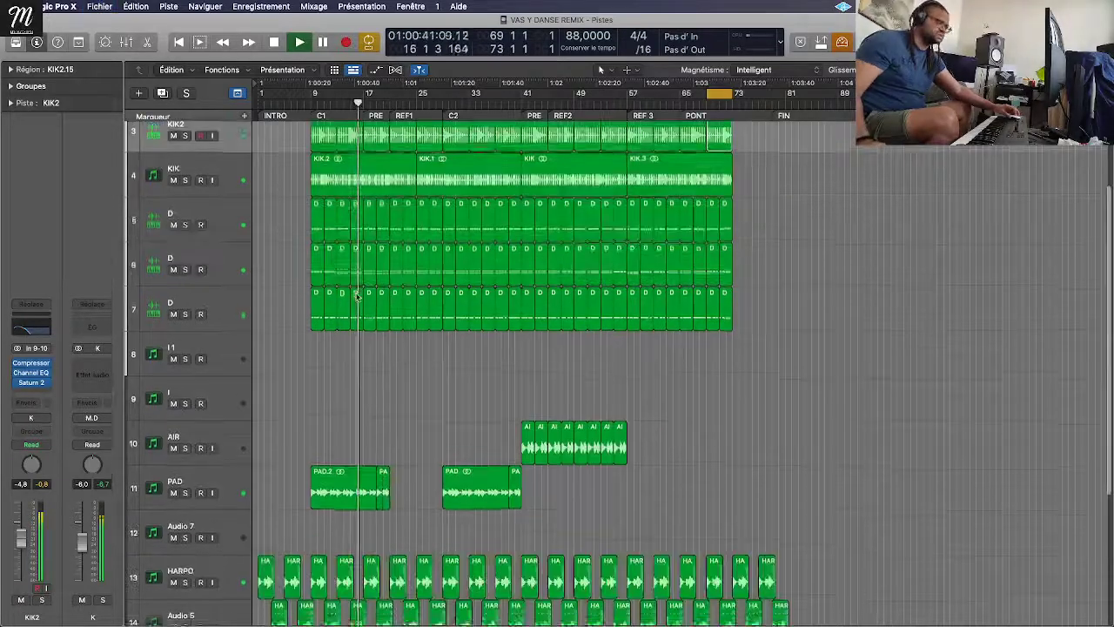
key("super+Up")
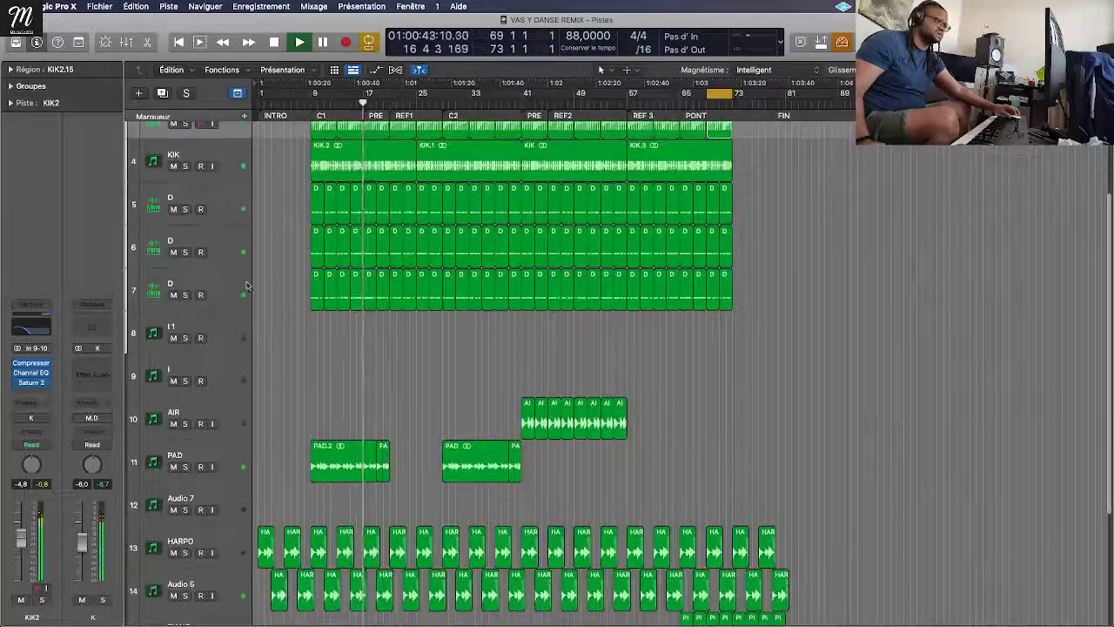
left_click(185, 252)
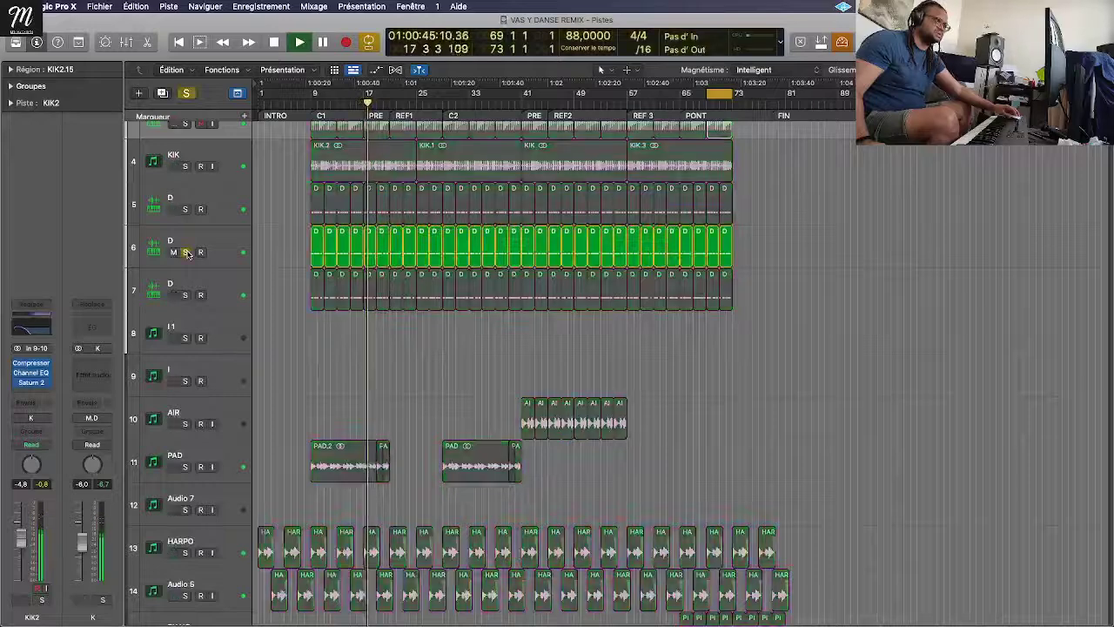
left_click(185, 253)
left_click(173, 252)
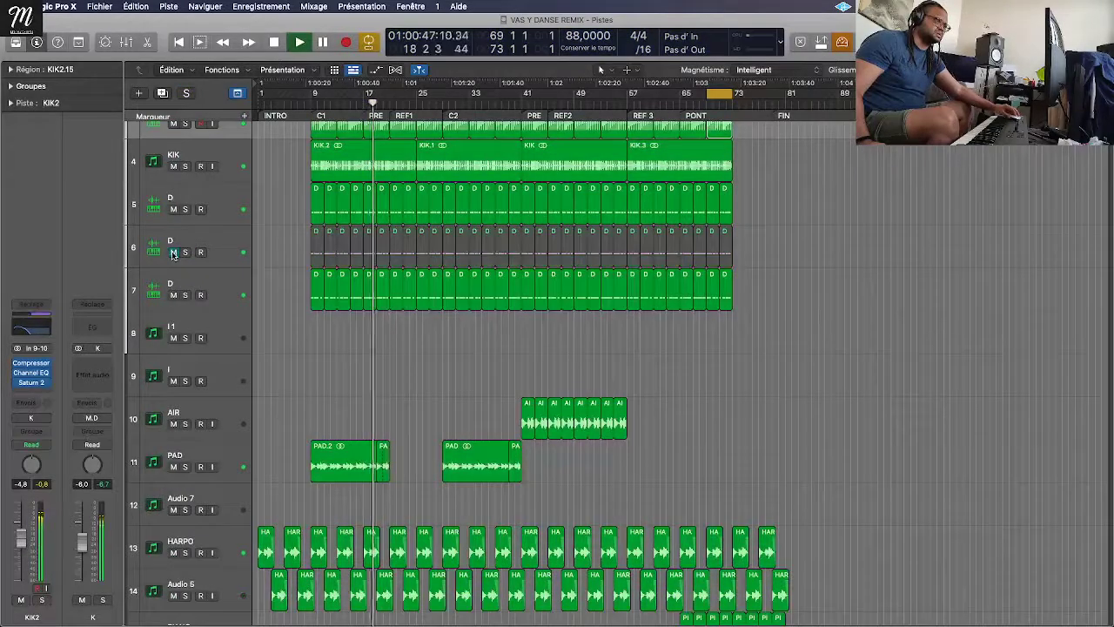
left_click(173, 252)
left_click(186, 210)
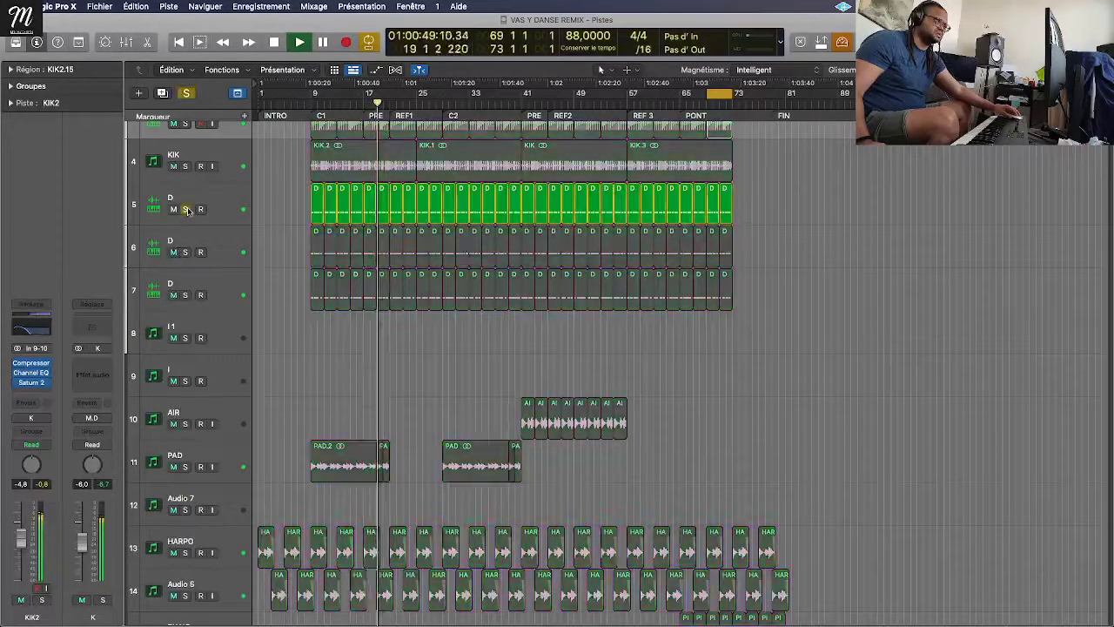
left_click(186, 209)
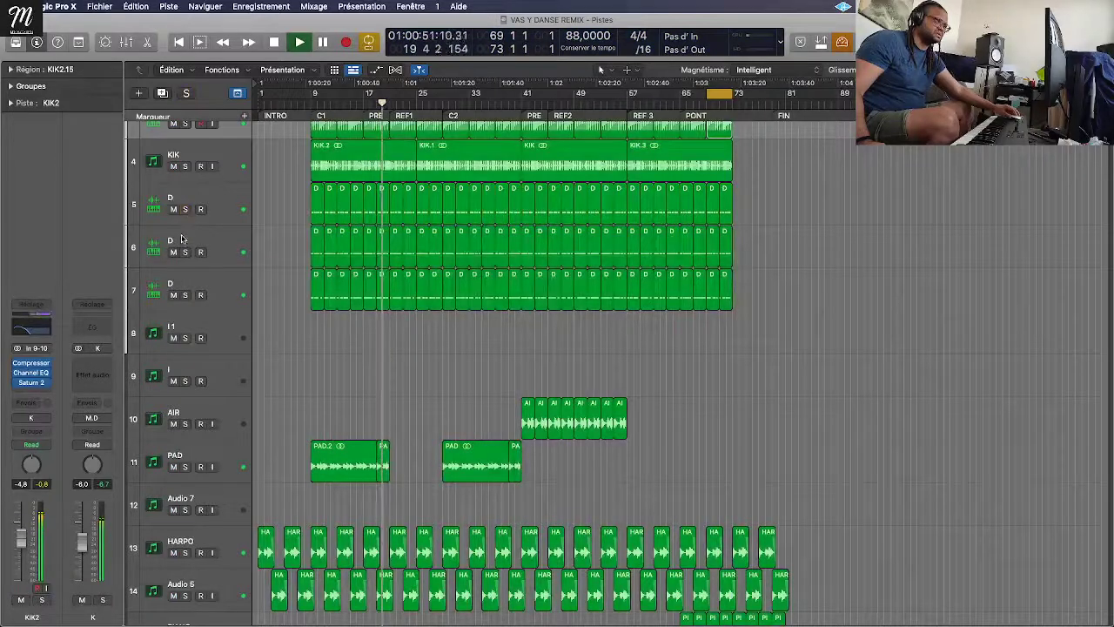
Step: Fit all tracks in view and play from the first two regions of track 15 at the PONT marker, bar 65
key("super+Up")
key("super+Up")
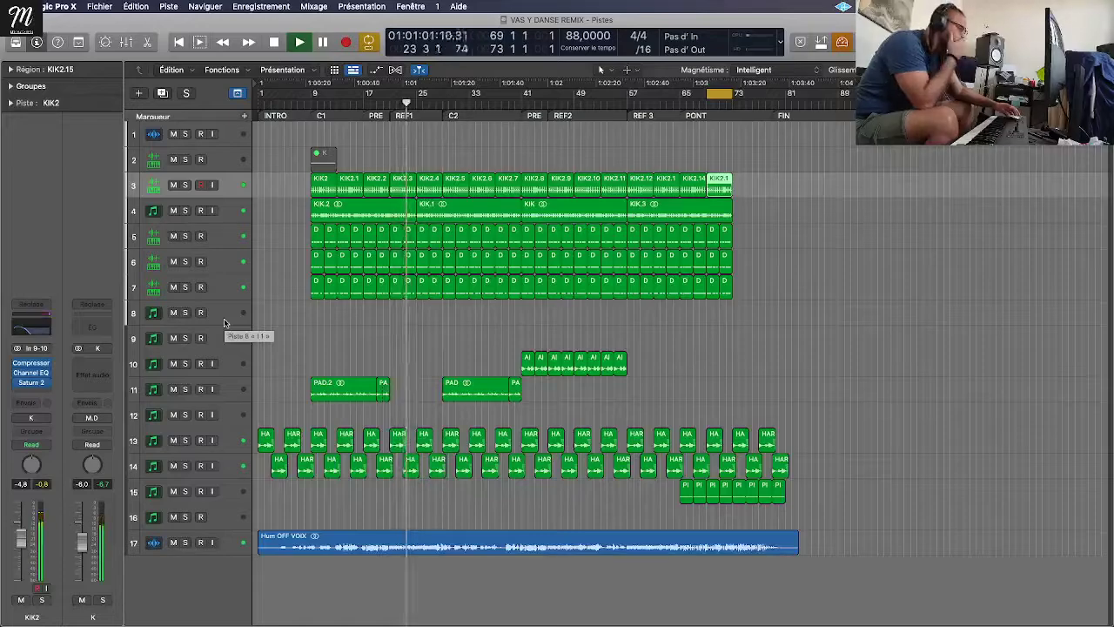
key("F11")
key("F11")
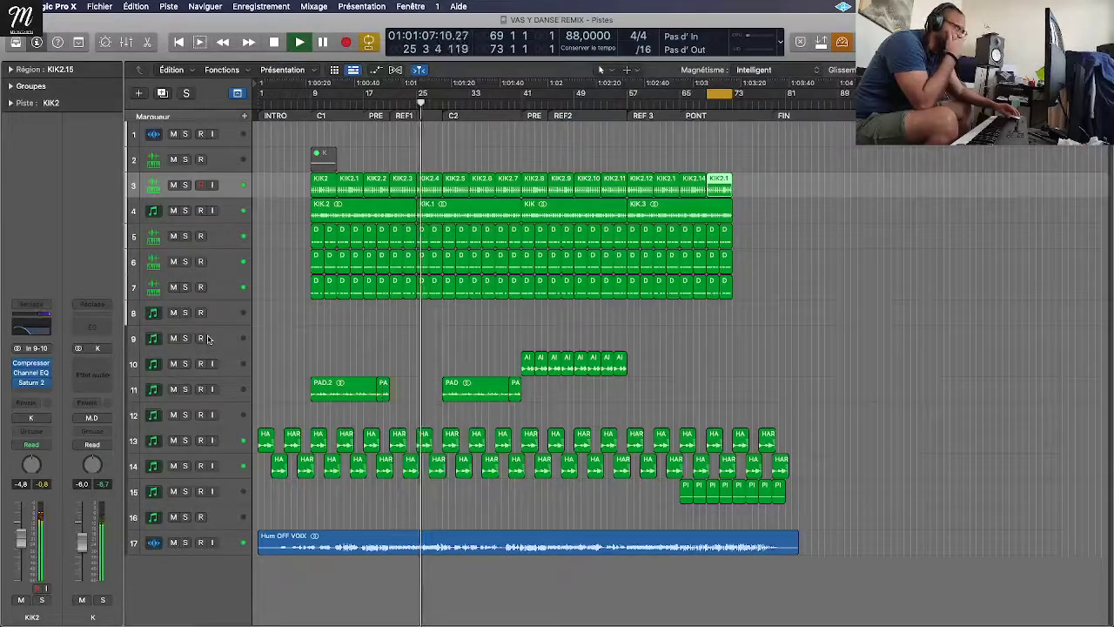
left_click(685, 492)
left_click(699, 492, "shift")
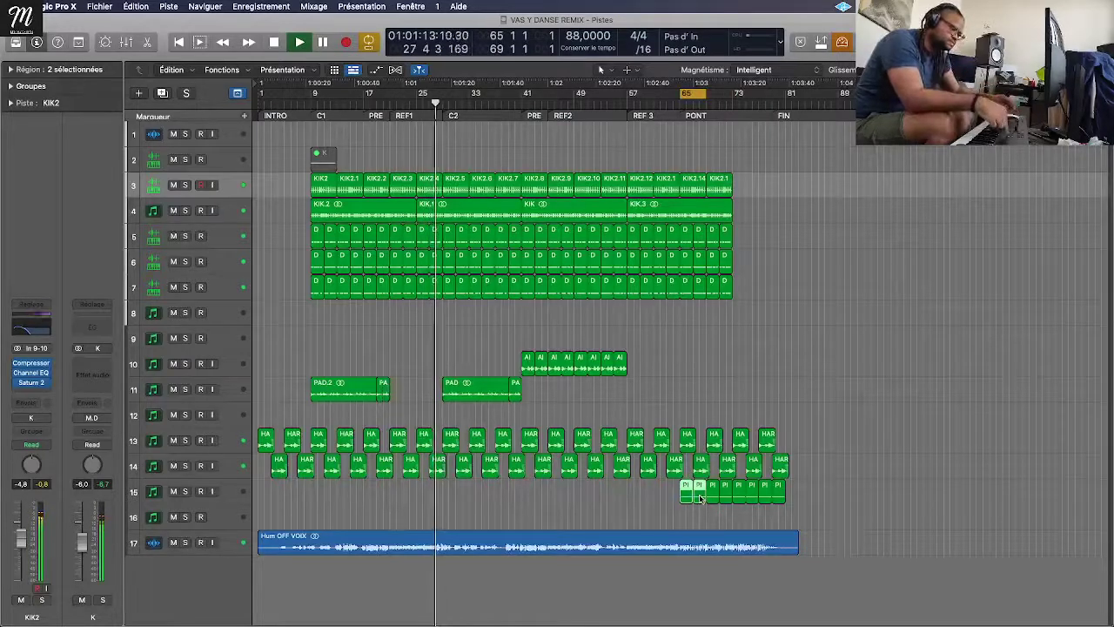
key("shift+space")
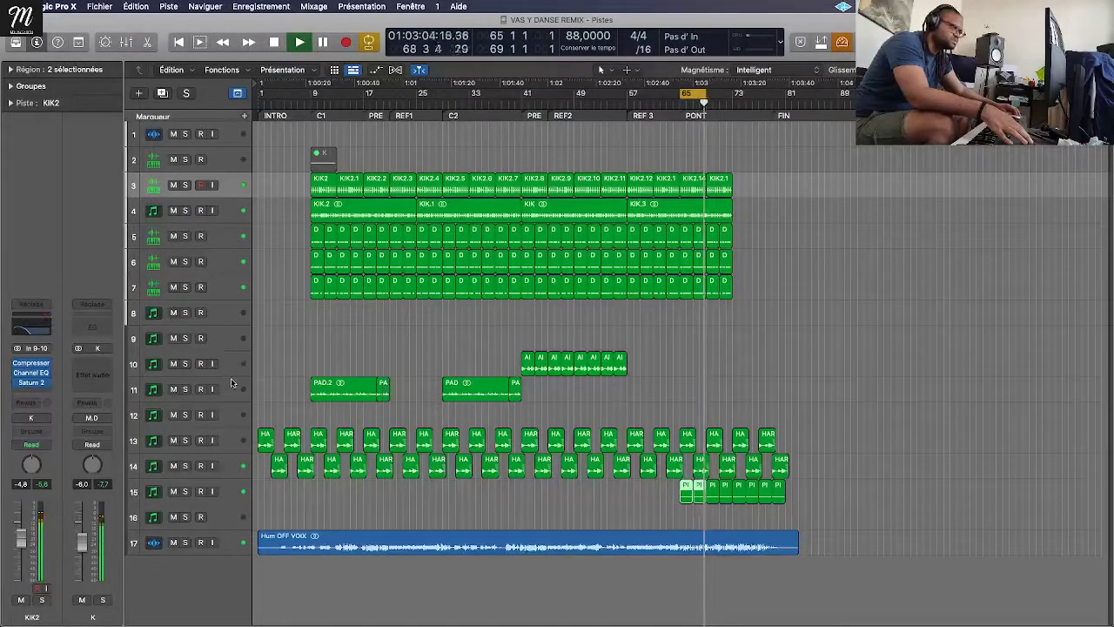
Step: Delete the empty Audio 7 track and open the Massive instrument on track 9
left_click(241, 414)
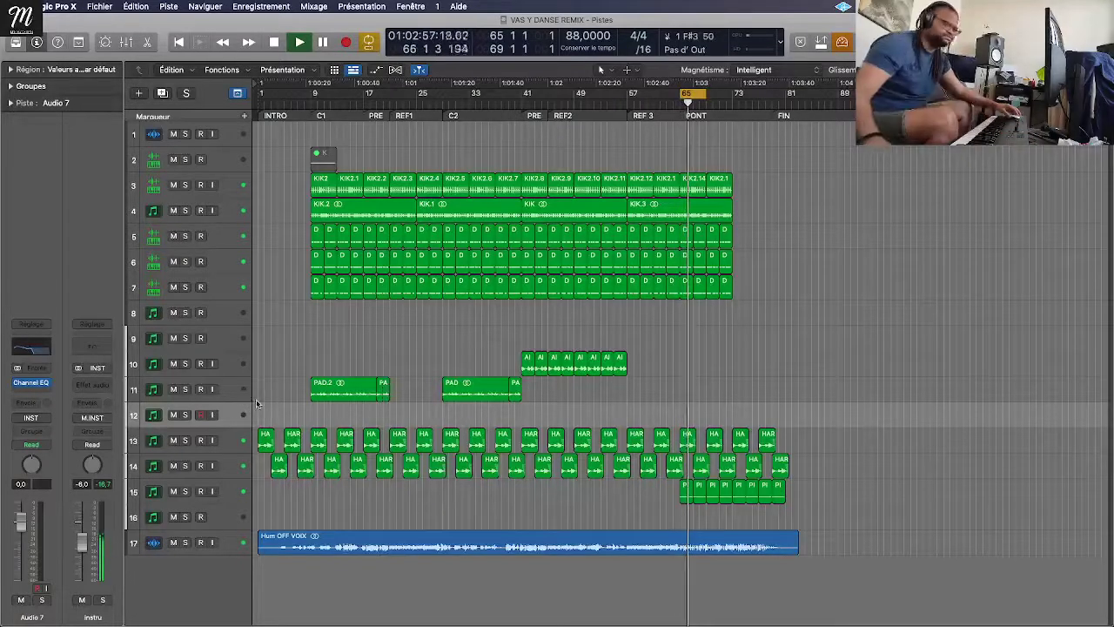
key("super+BackSpace")
left_click(241, 347)
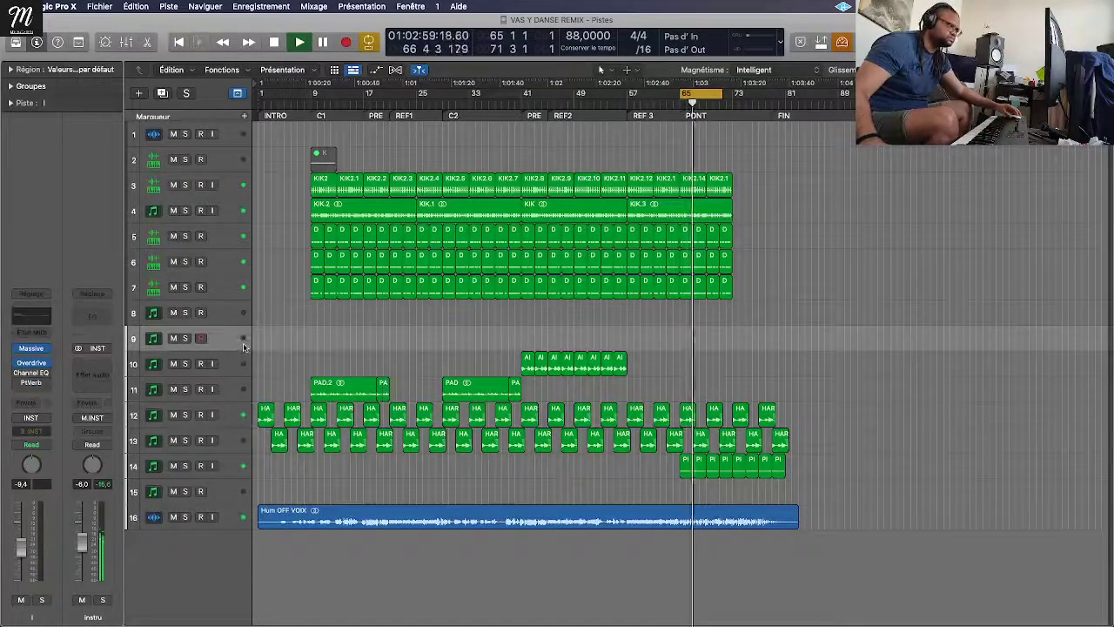
left_click(30, 348)
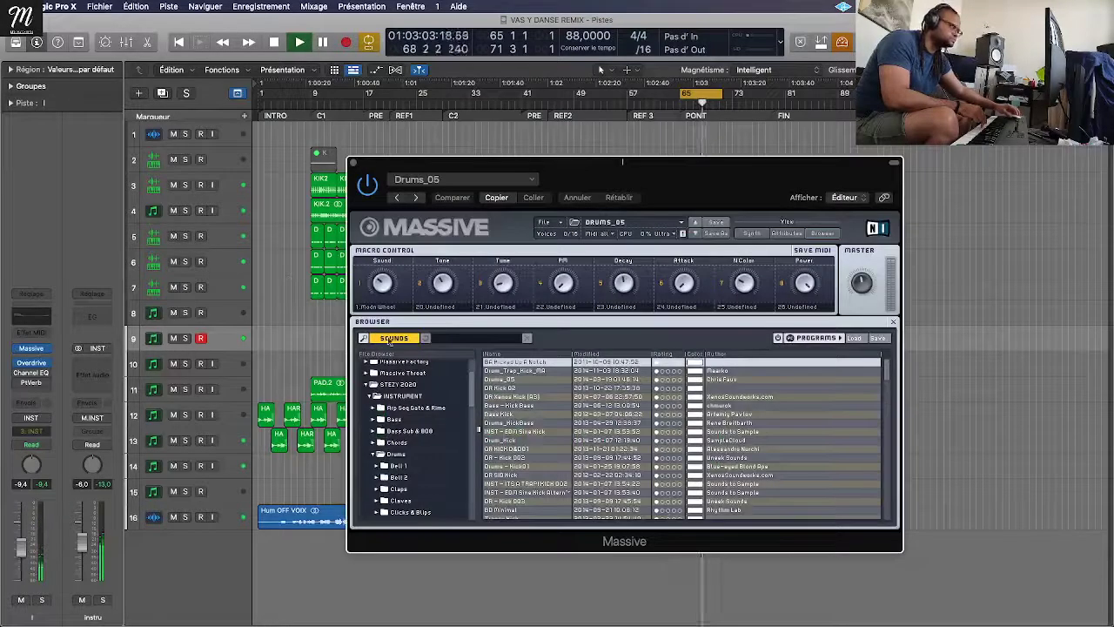
Step: Audition the Crash presets in Massive's Drums folder, including PERC CRASH 2, drum_crash, CYM Crash and PERC CRASH
scroll(453, 430, "down", 2)
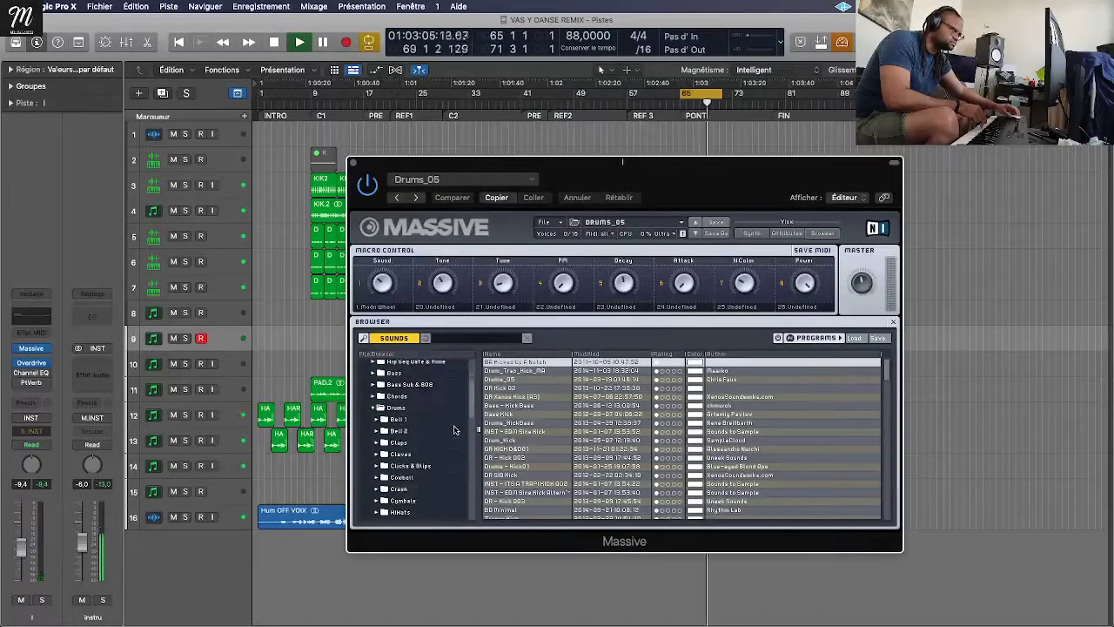
left_click(399, 490)
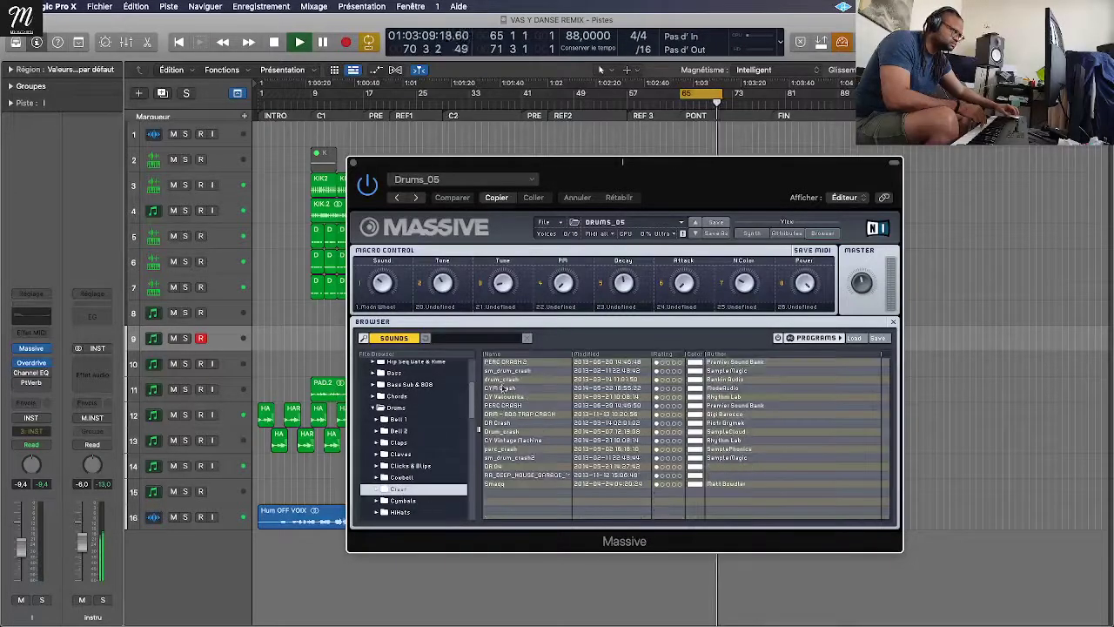
left_click(503, 363)
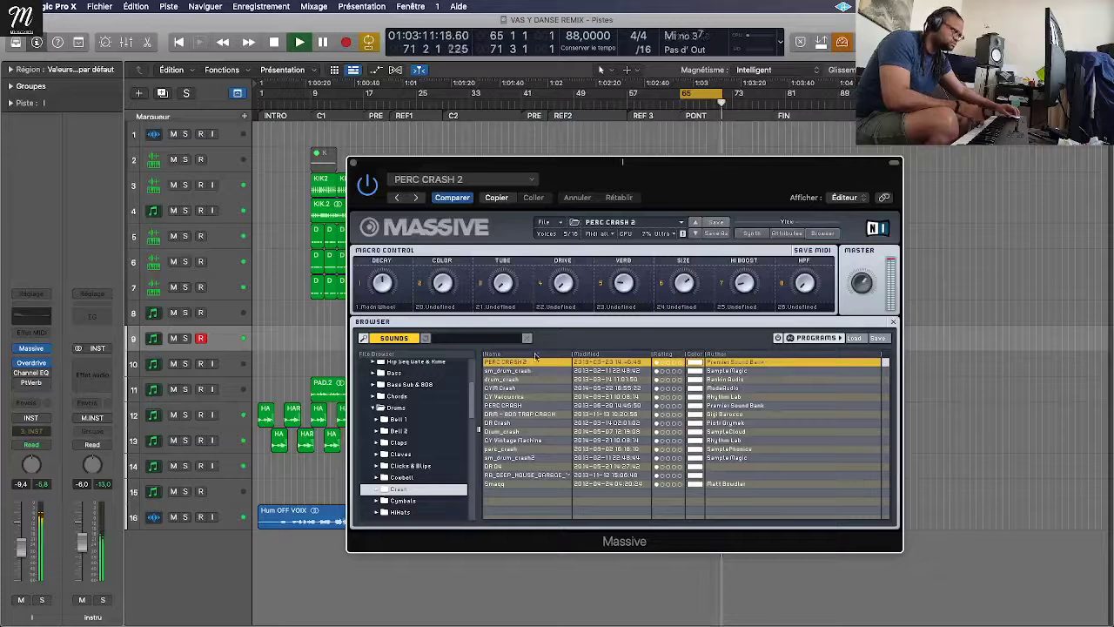
left_click(532, 380)
key("Down")
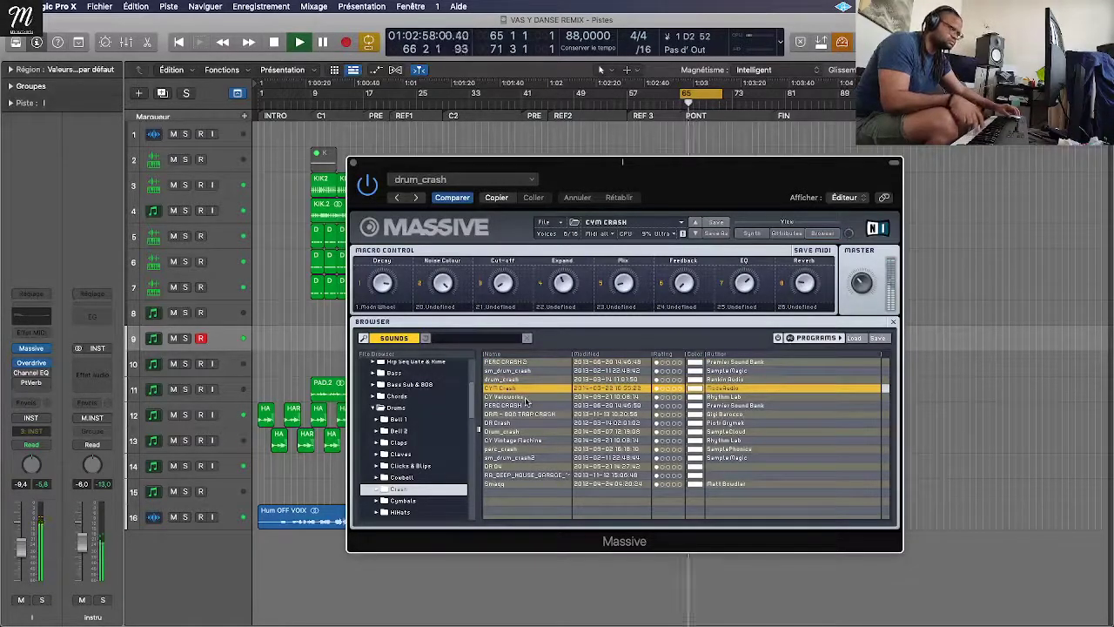
left_click(514, 406)
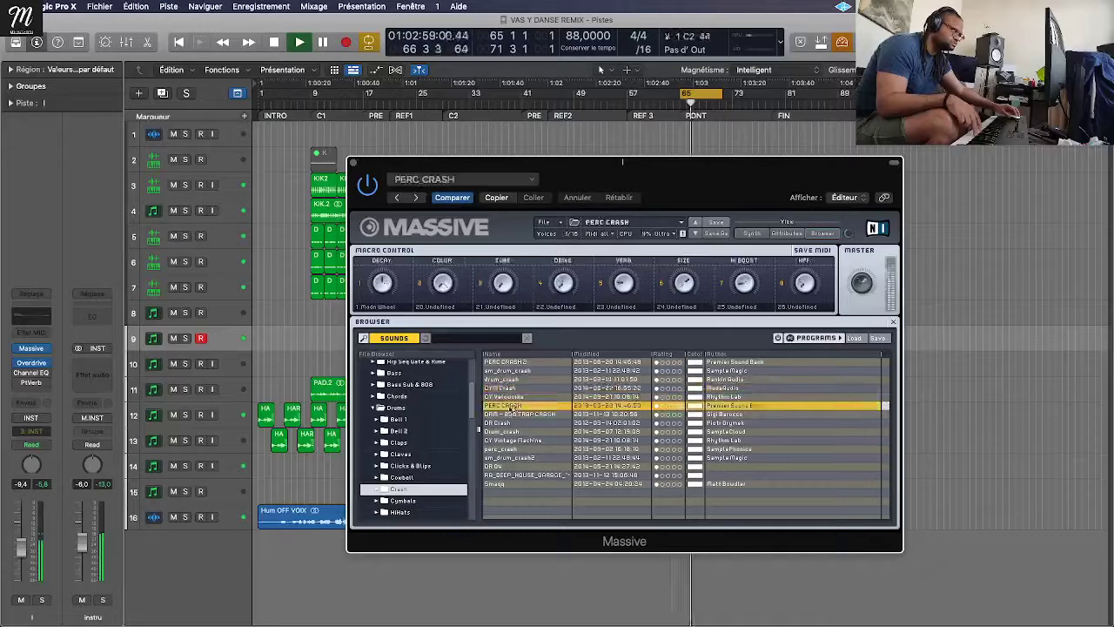
Step: Browse the Cymbals and HiHats drum folders in Massive and load the DR Macros Hats sound
left_click(402, 500)
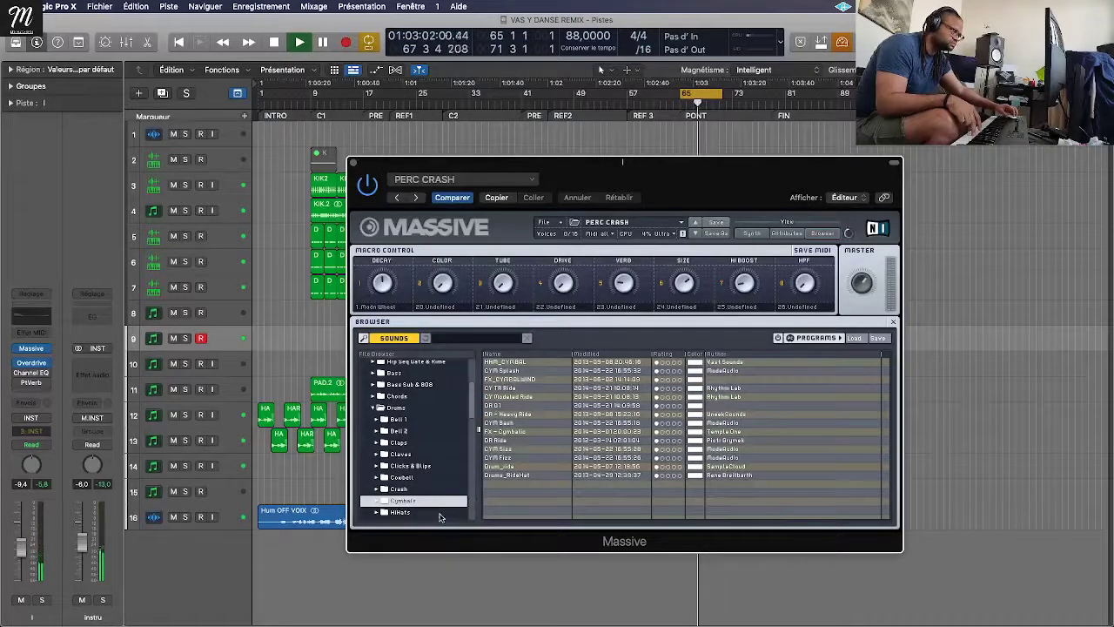
left_click(405, 513)
left_click(540, 363)
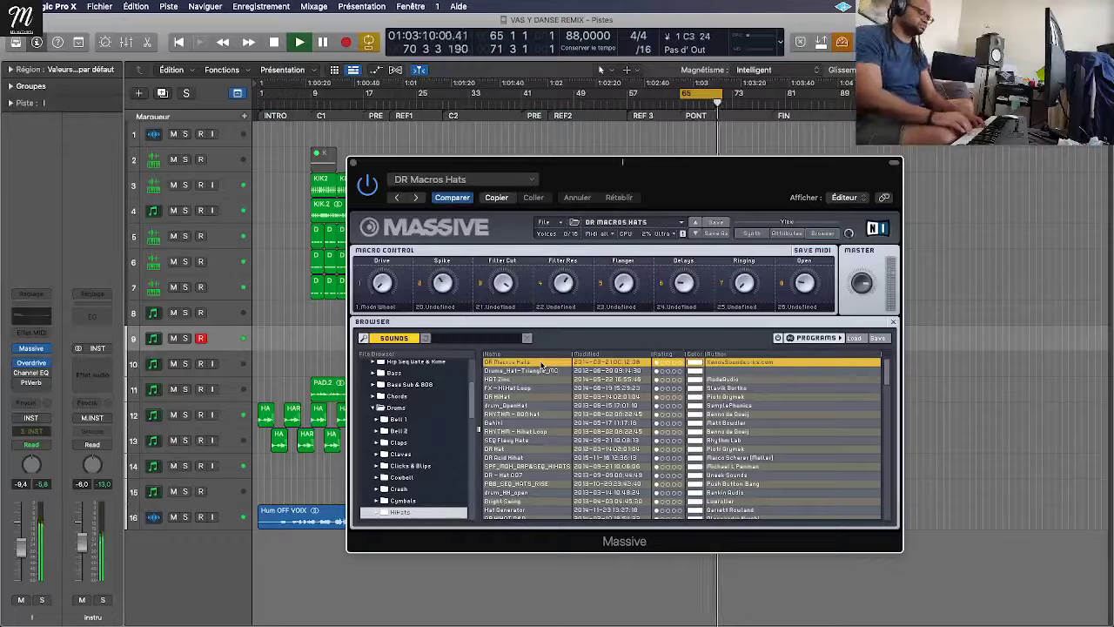
Step: Close Massive and record a hi-hat part on track 9 from the PONT marker at bar 65 to about bar 71
key("super+w")
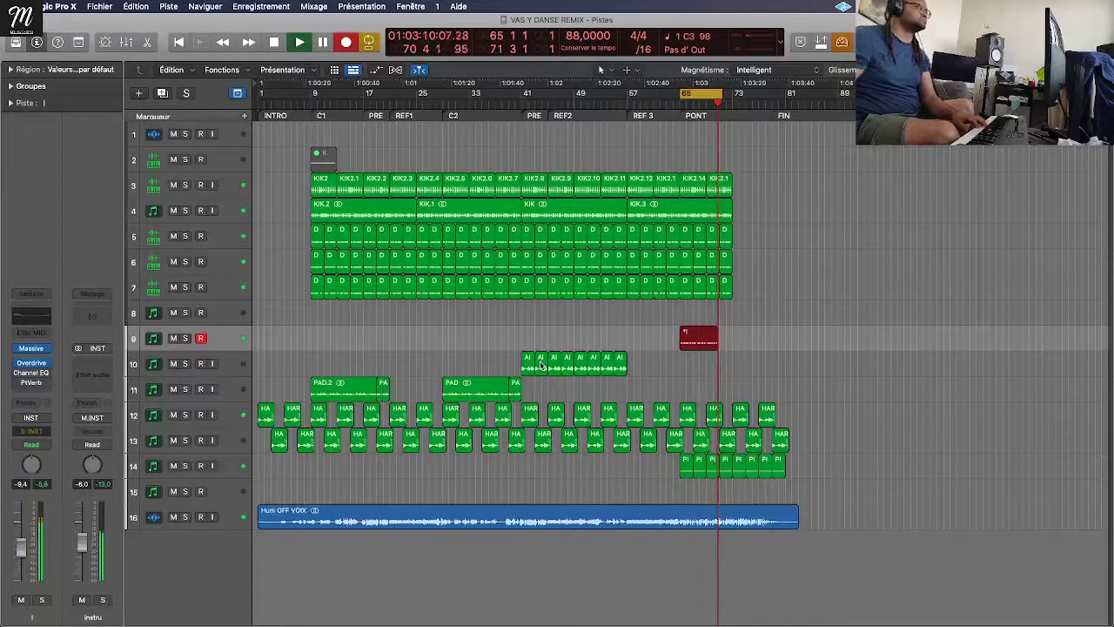
key("space")
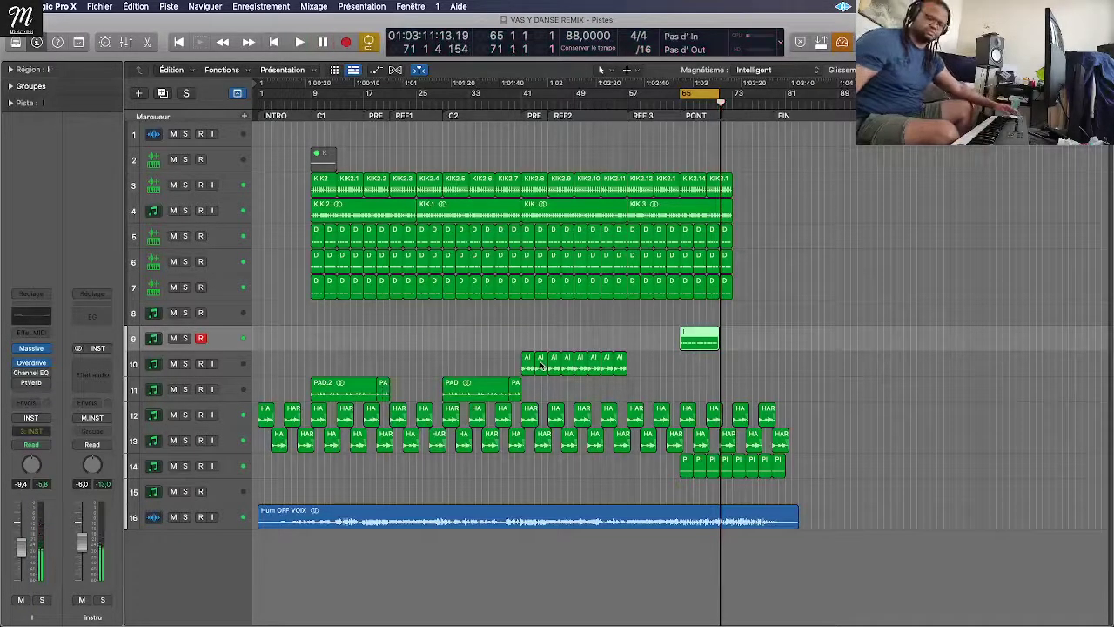
key("super+Right")
key("super+Right")
key("super+Right")
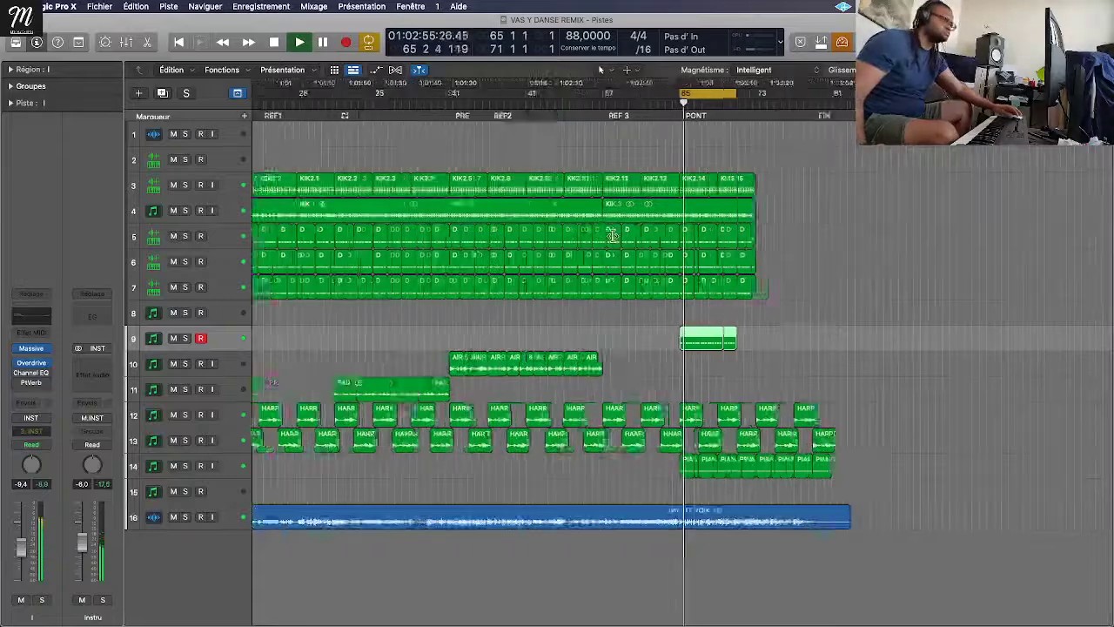
Step: Split the recorded region on track 9 at bar 67 and delete everything after that point
key("super+Down")
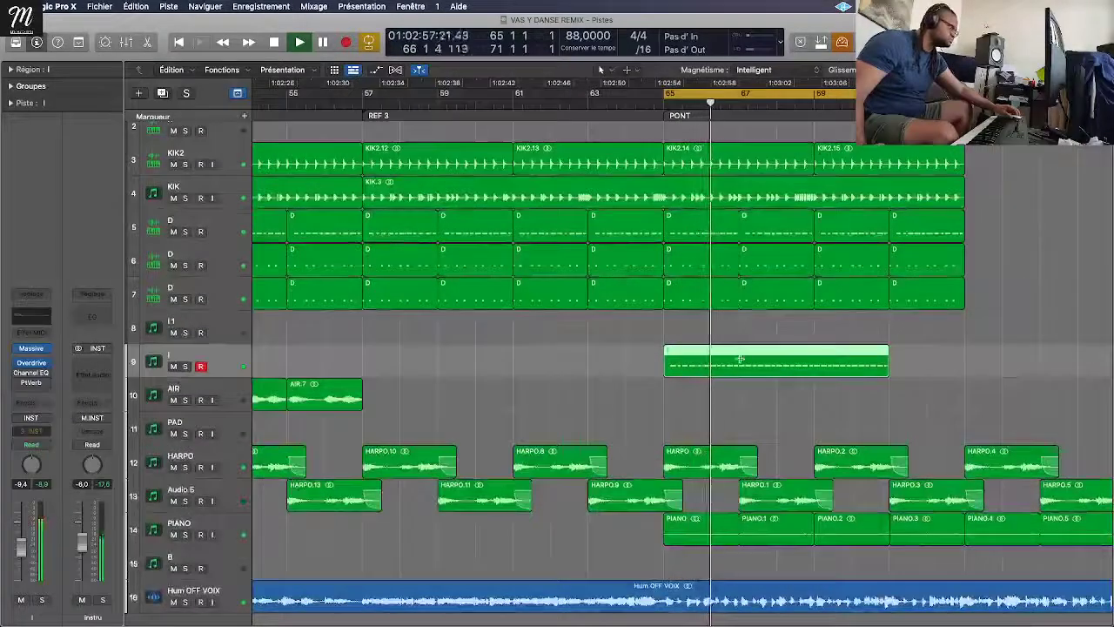
left_click_drag(738, 358, 816, 358)
left_click(783, 358)
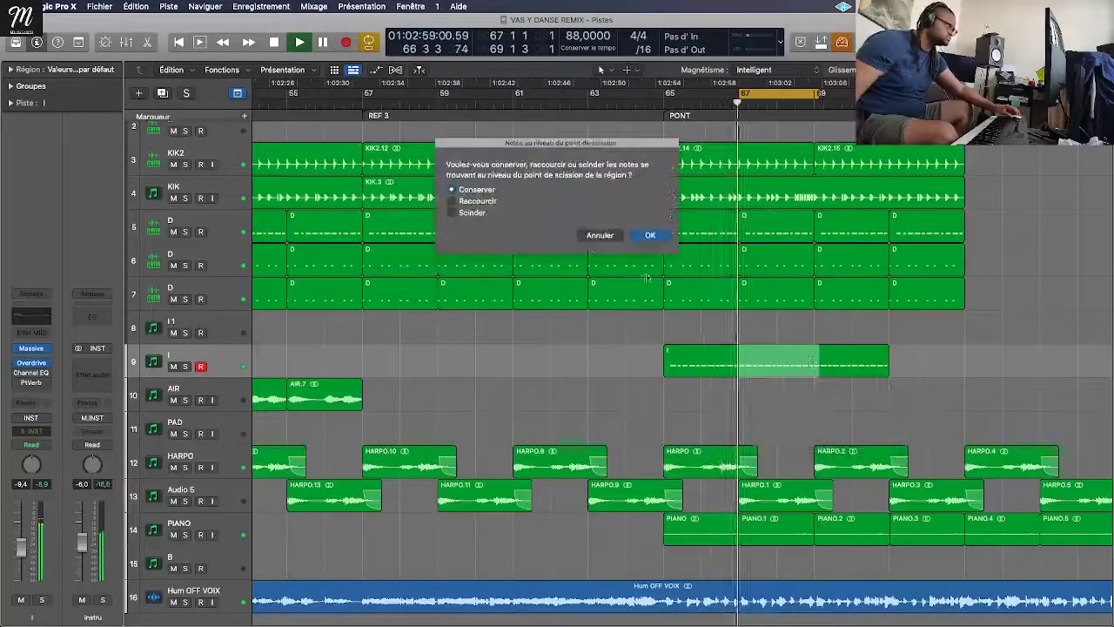
left_click(599, 237)
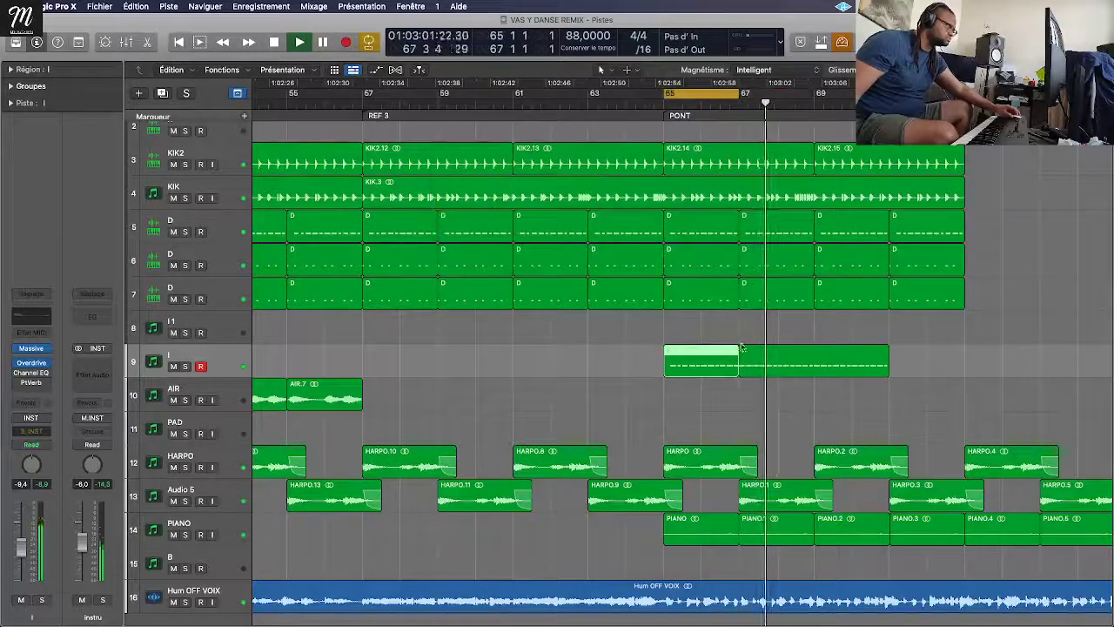
left_click(816, 363)
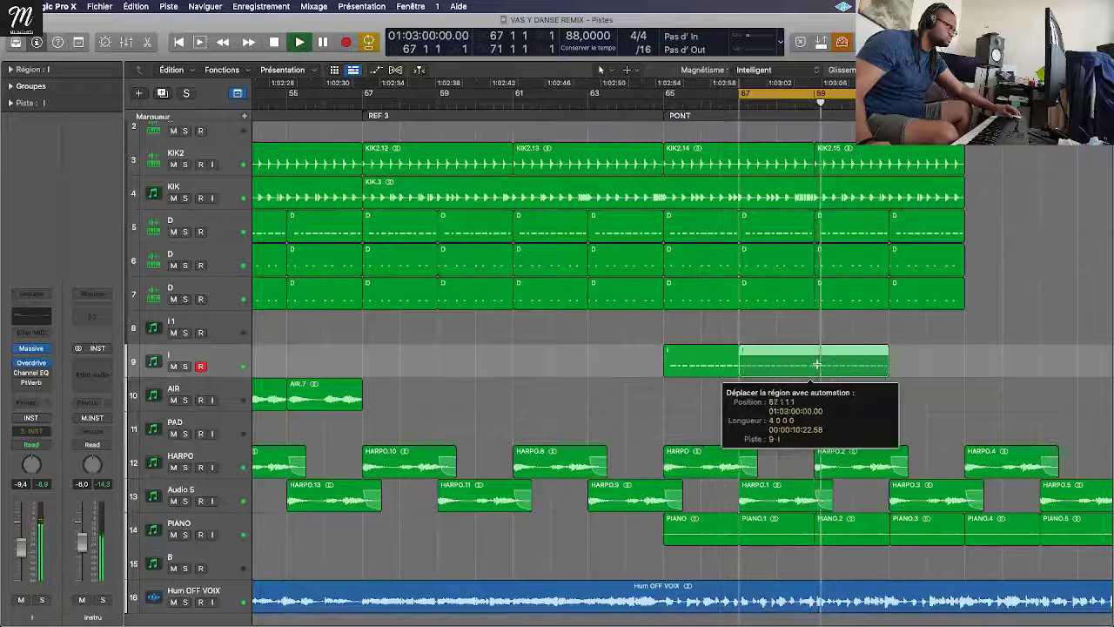
left_click_drag(816, 363, 925, 360)
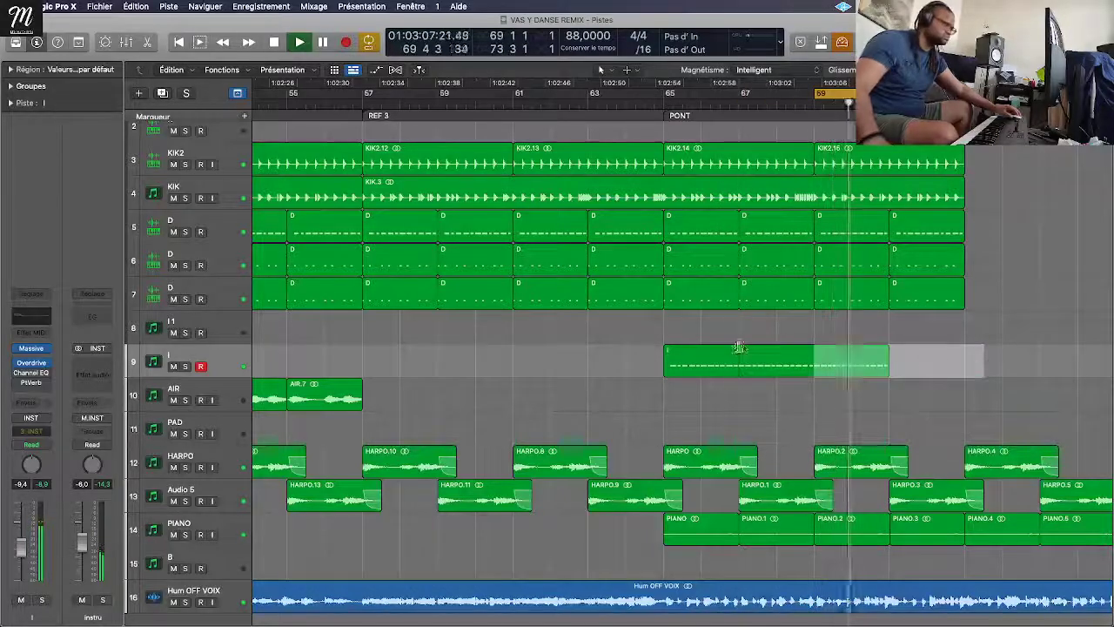
key("Delete")
Step: Repeat the remaining two-bar region on track 9 with 3 copies
left_click_drag(785, 370, 697, 366)
key("super+r")
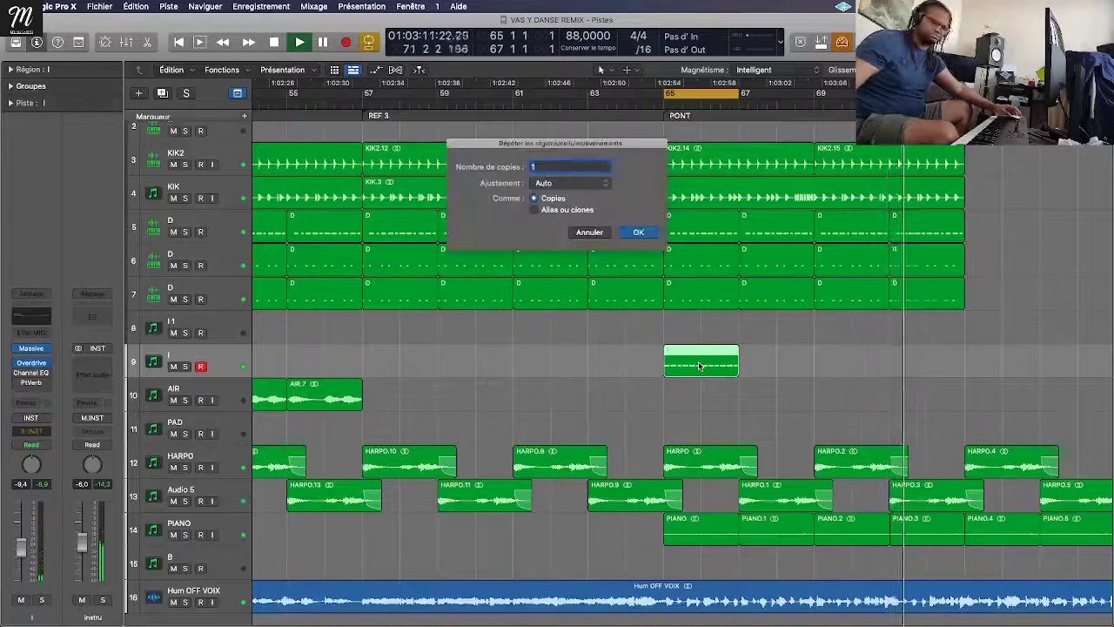
type("3")
key("Return")
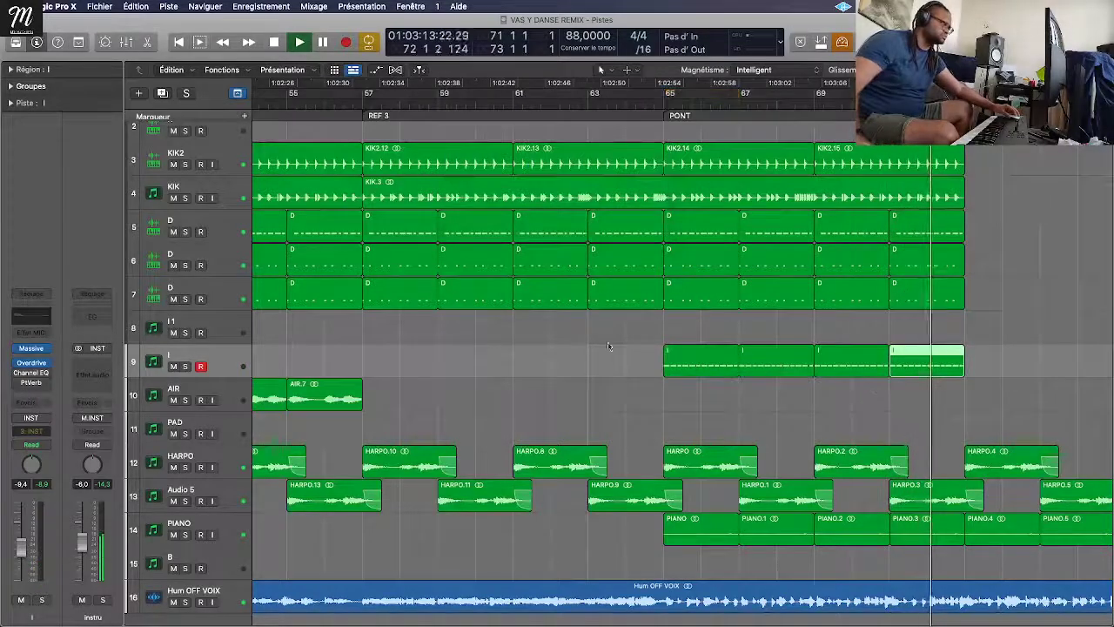
Step: Bounce the four track 9 regions in place to a new track named HIT HAT and delete the muted source regions
right_click(758, 351)
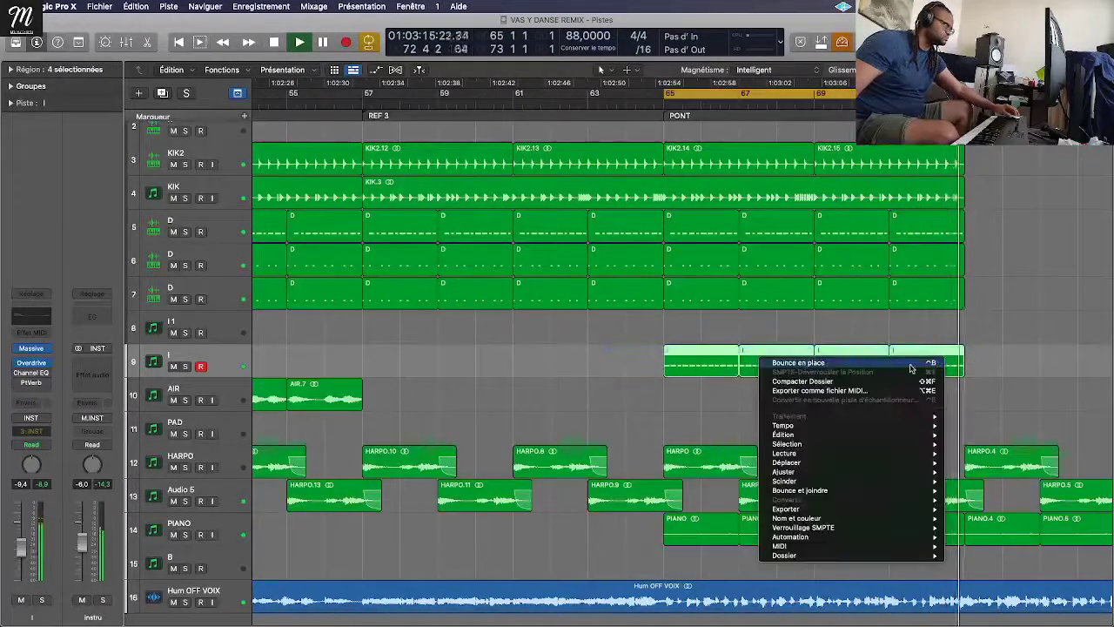
left_click(911, 368)
type("HIT H")
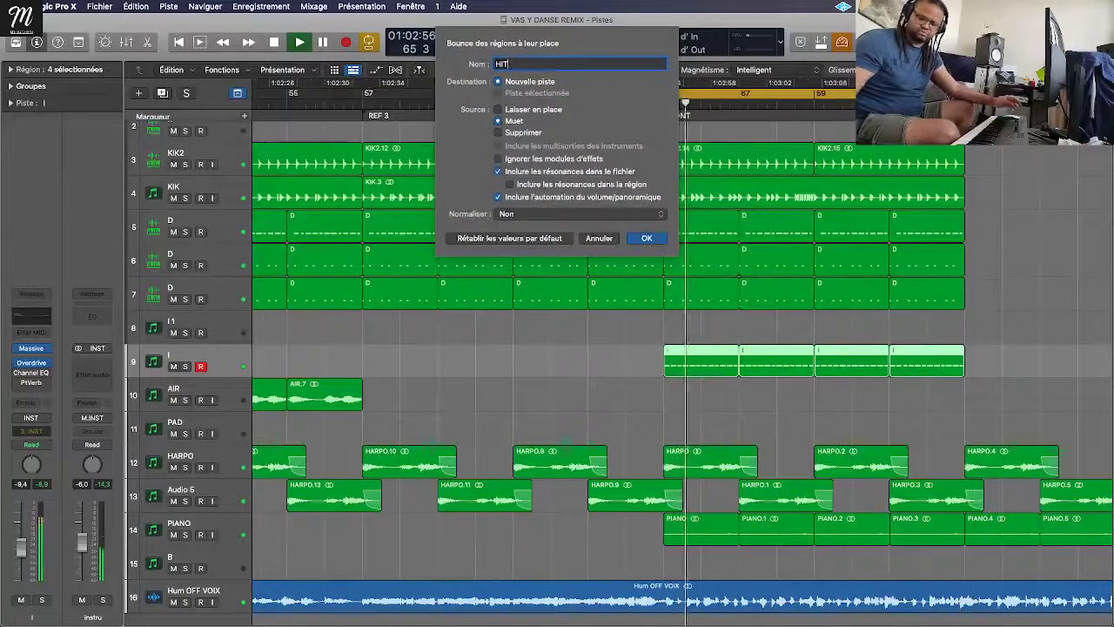
type("AT")
key("Return")
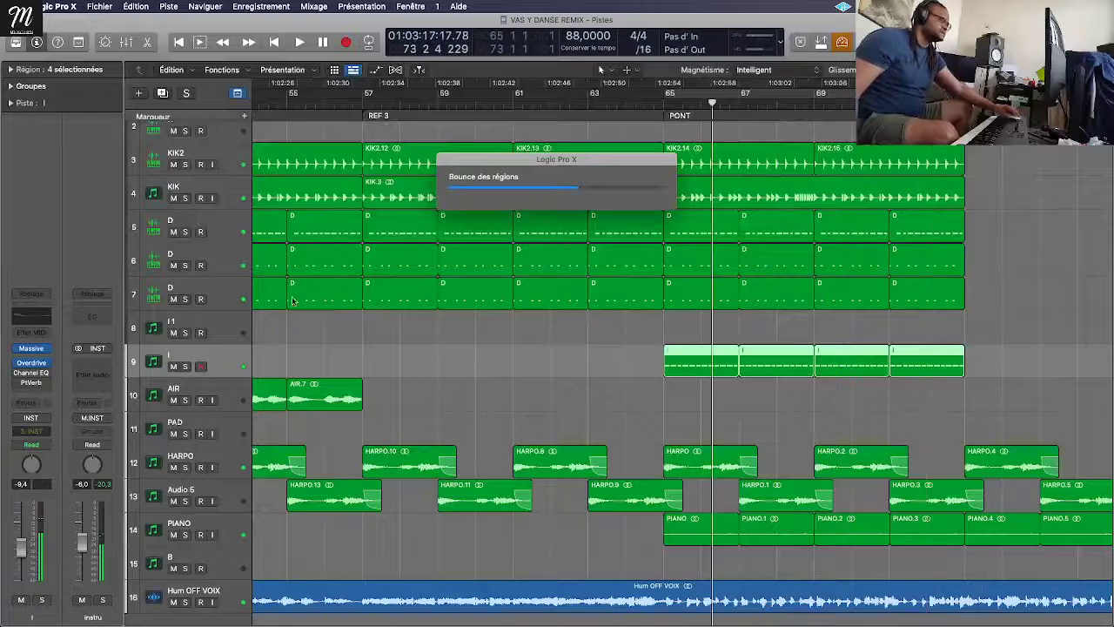
key("space")
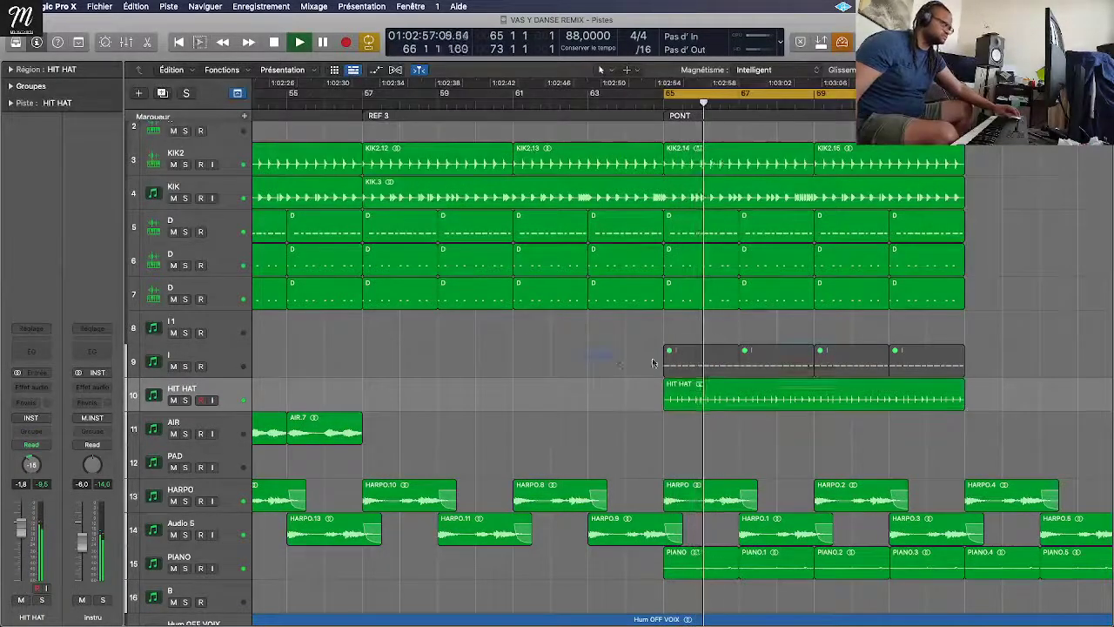
left_click_drag(583, 352, 857, 352)
key("Delete")
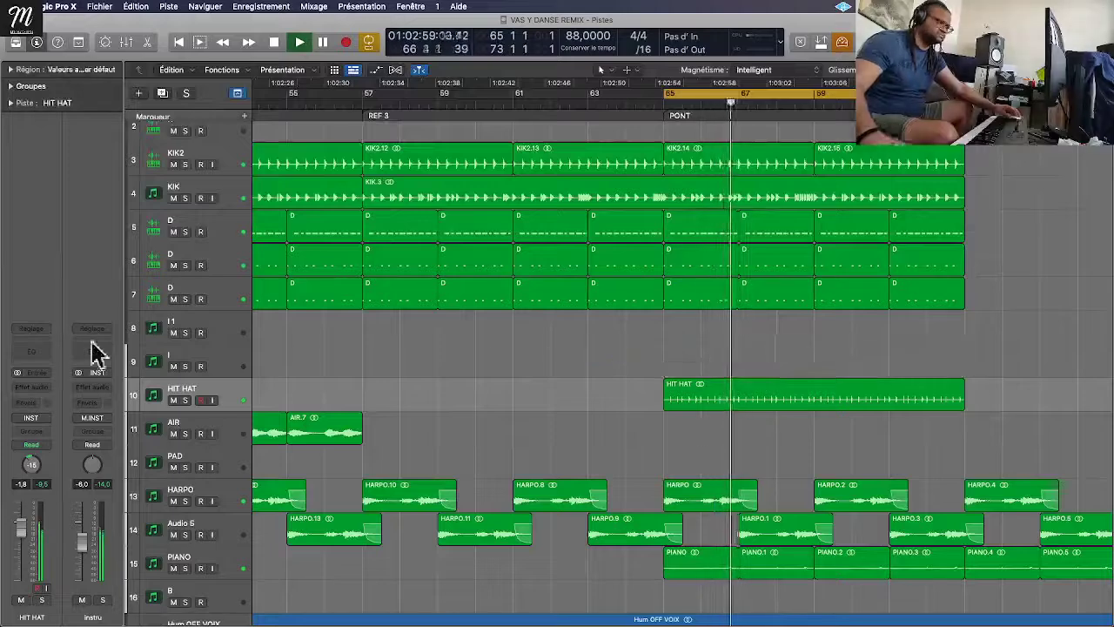
Step: Load the HAT Zinc preset from the HiHats sounds into the Massive instrument on track 9
left_click(235, 361)
left_click(31, 348)
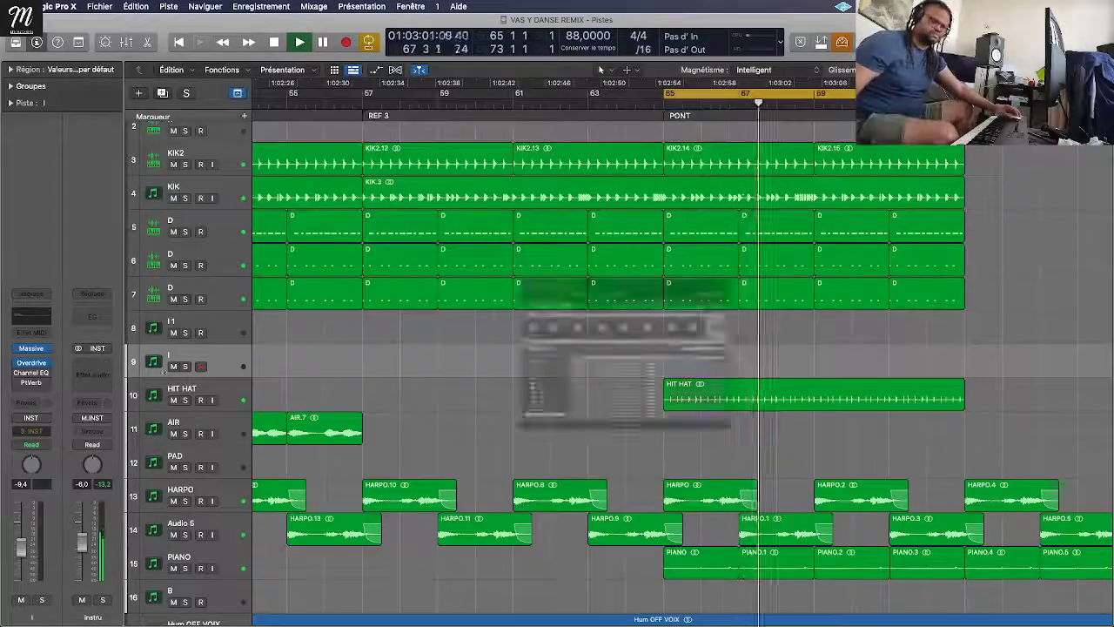
left_click(532, 372)
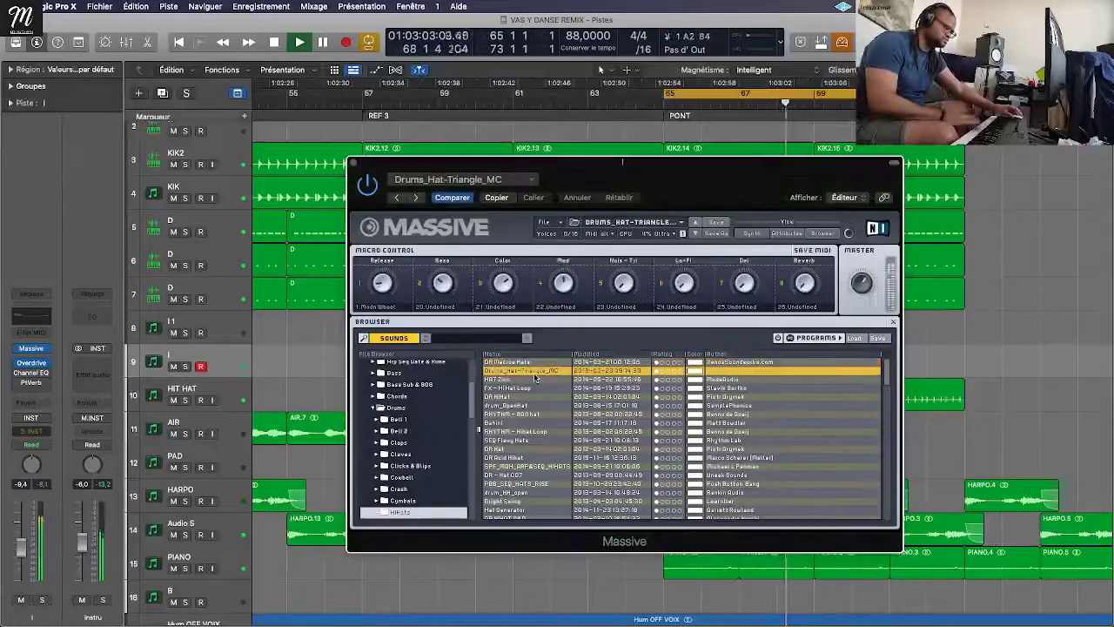
left_click(523, 380)
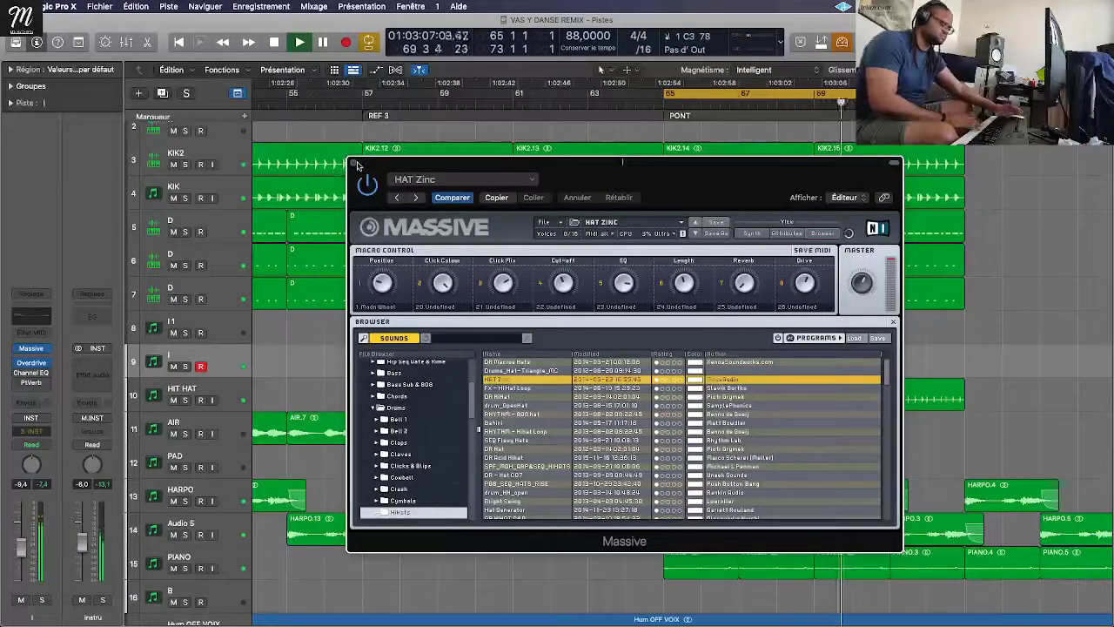
left_click(356, 165)
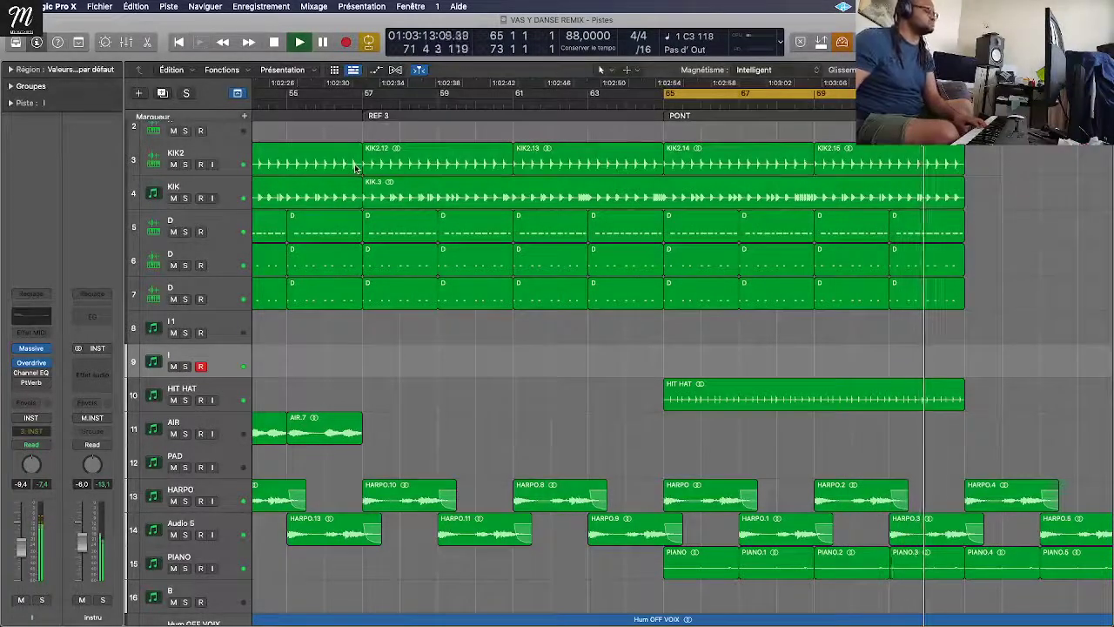
Step: Record a new percussion part on track 9 over the PONT section, stop at bar 69 and play it back
key("r")
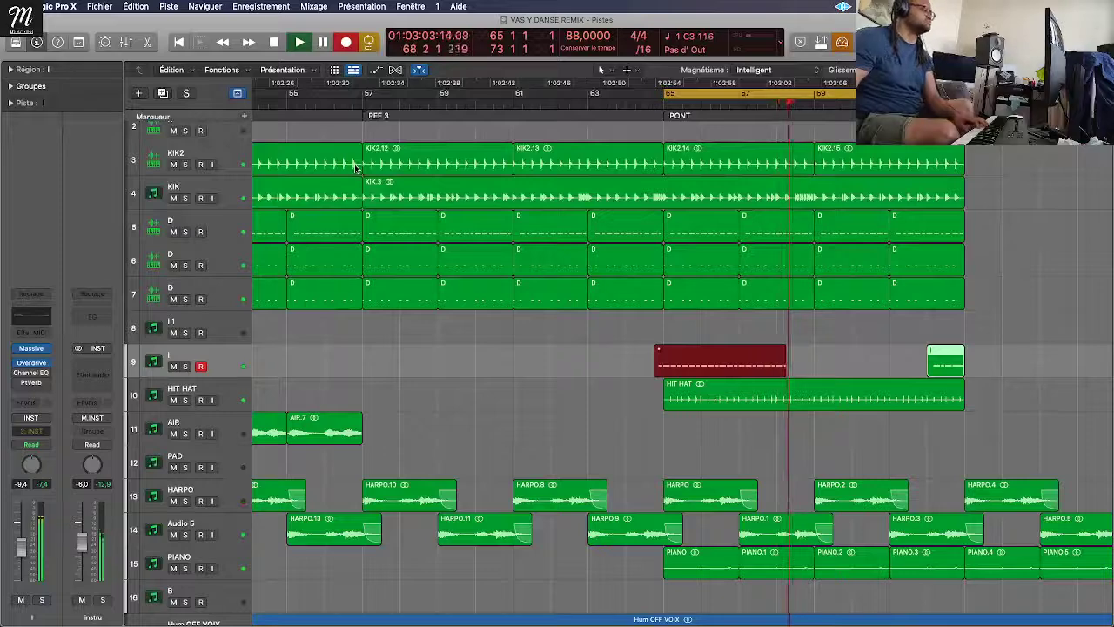
key("space")
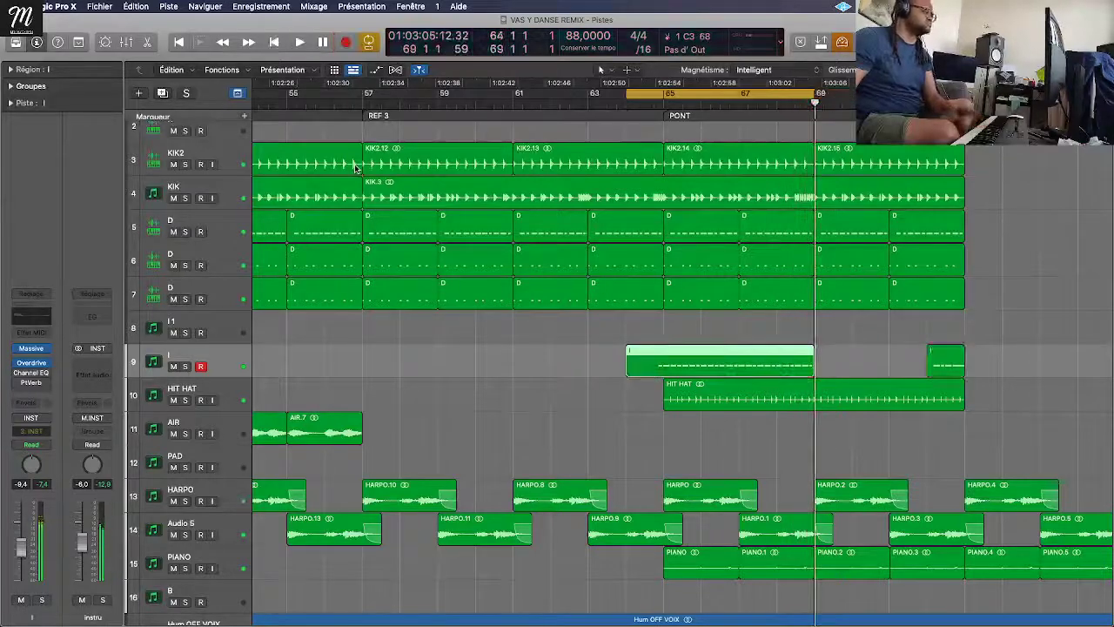
key("space")
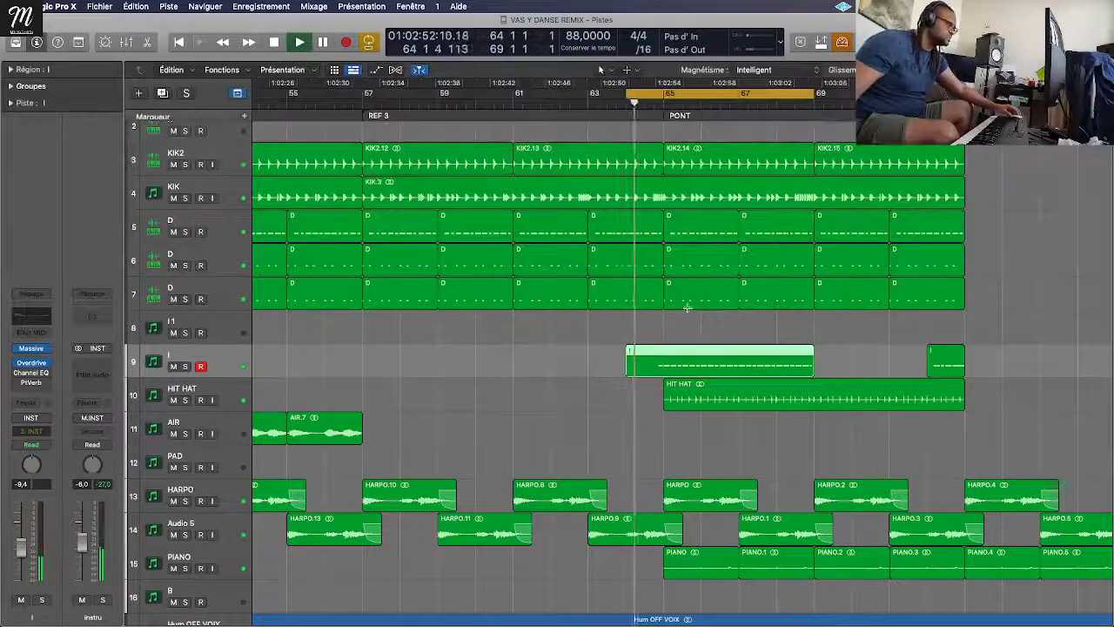
Step: Split the new track 9 recording at bars 65 and 67 and delete every piece outside those two bars
left_click_drag(667, 358, 738, 371)
left_click(736, 365)
left_click(644, 361)
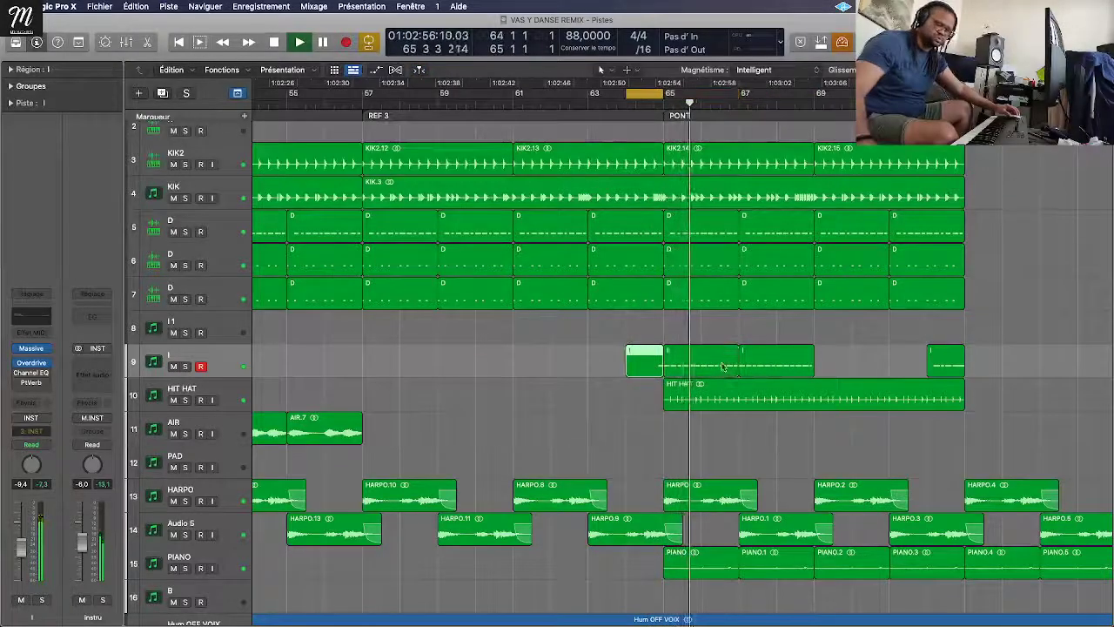
key("Delete")
left_click(774, 364)
key("Delete")
left_click(940, 361)
key("Delete")
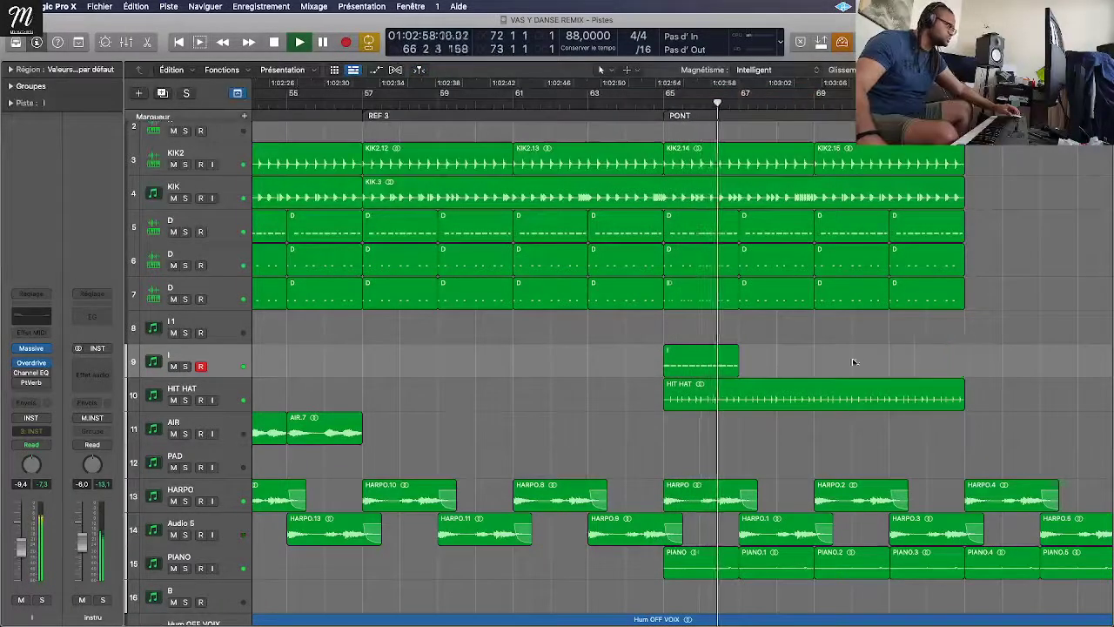
Step: Bounce the two-bar region in place to a new track named TRIANGLE, with its pan at +13 and its volume at -2.5
right_click(725, 364)
left_click(746, 364)
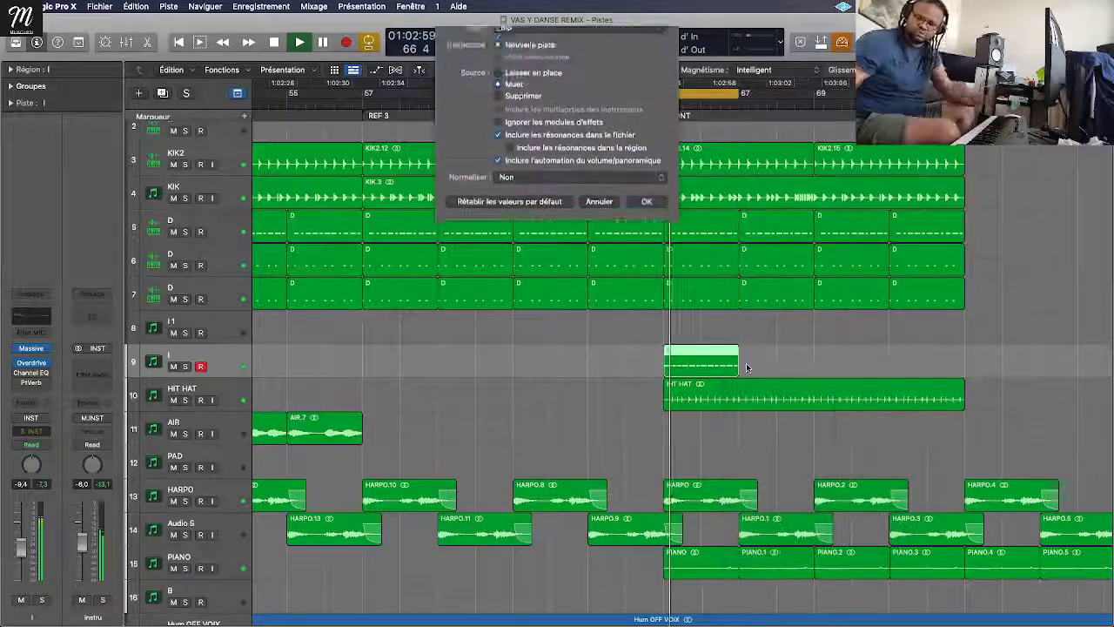
type("TRANSITION")
key("Return")
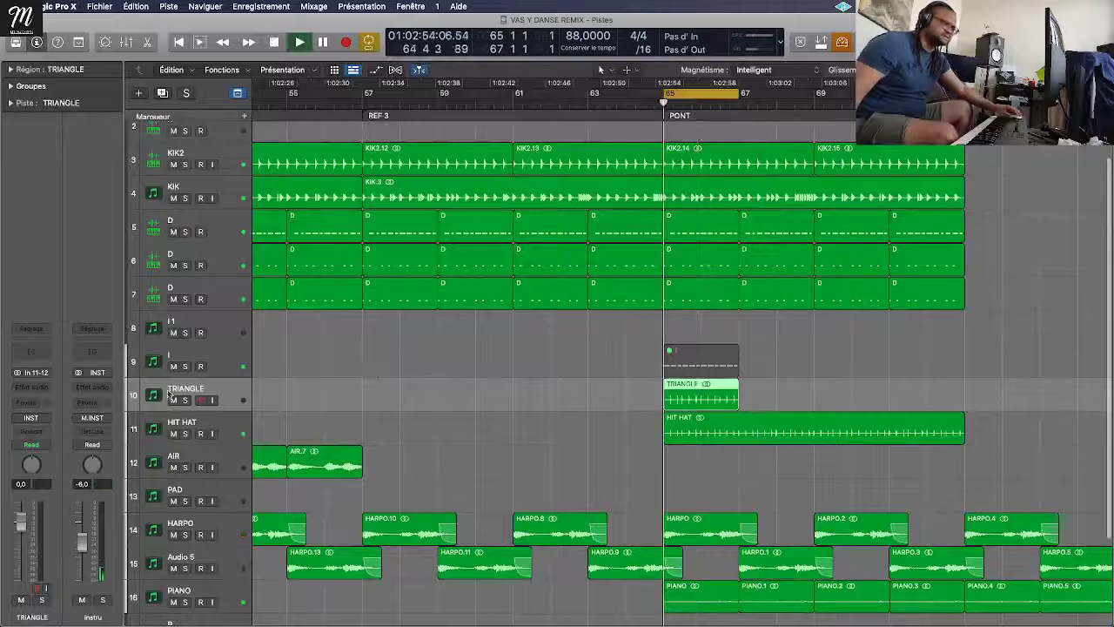
left_click_drag(31, 463, 32, 452)
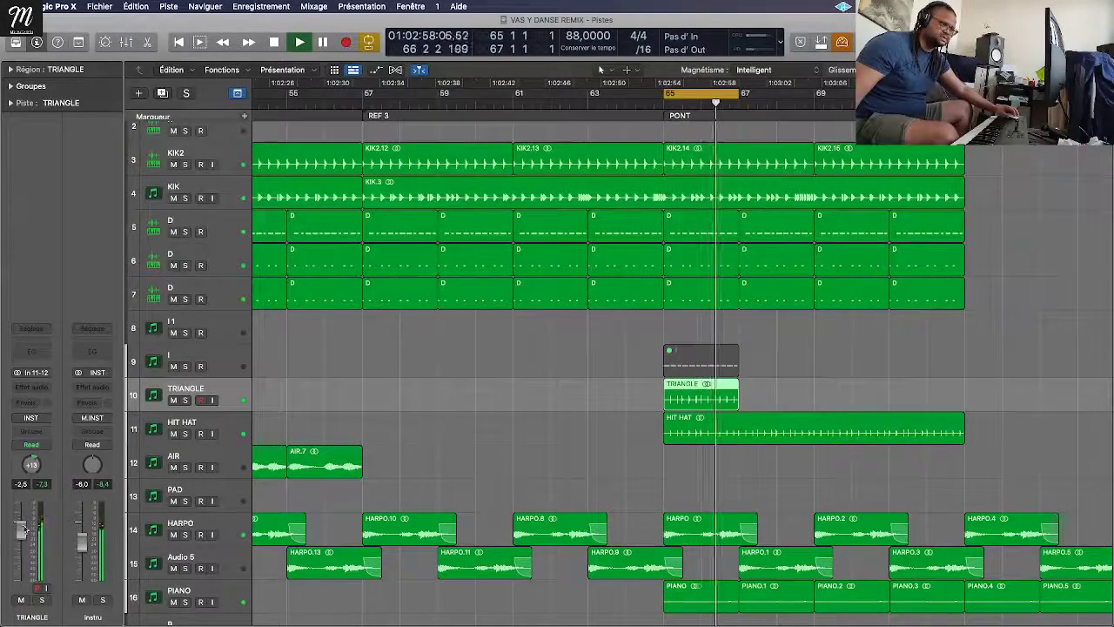
Step: Delete the muted source region on track 9 and repeat the TRIANGLE region with 3 copies
left_click(705, 362)
key("Delete")
left_click(705, 392)
key("super+r")
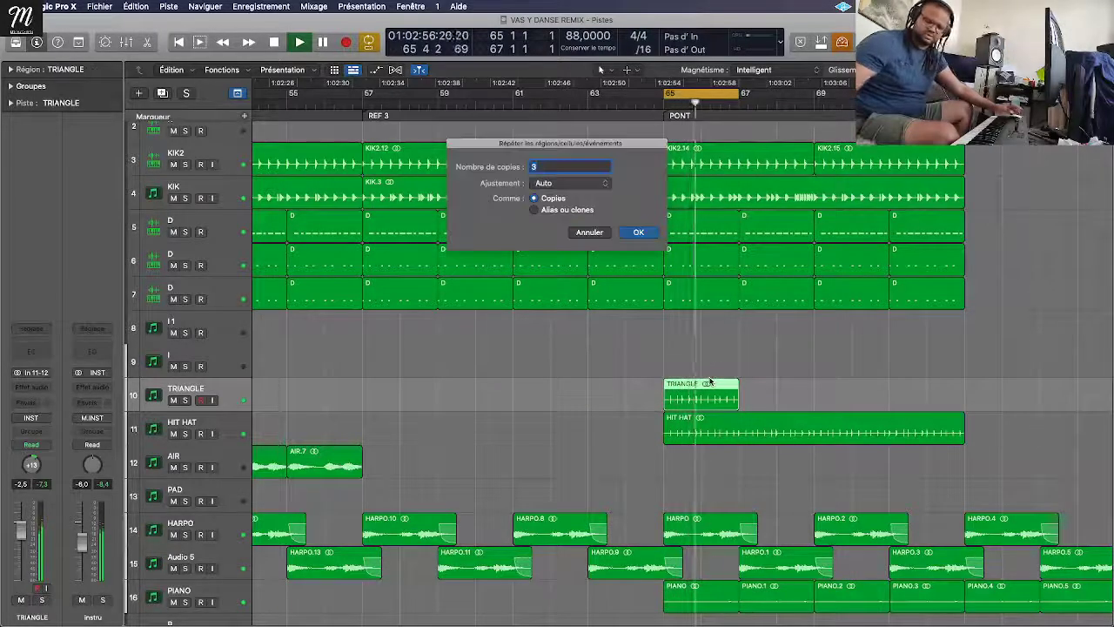
type("3")
key("Return")
Step: Select track 9 and save the project
left_click(244, 352)
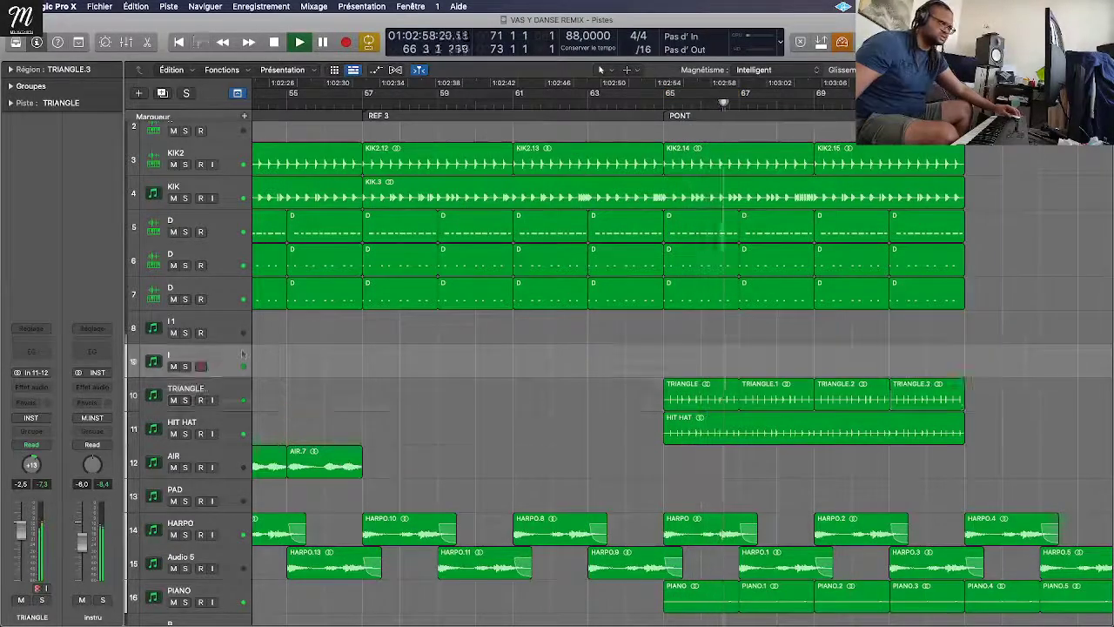
key("super+s")
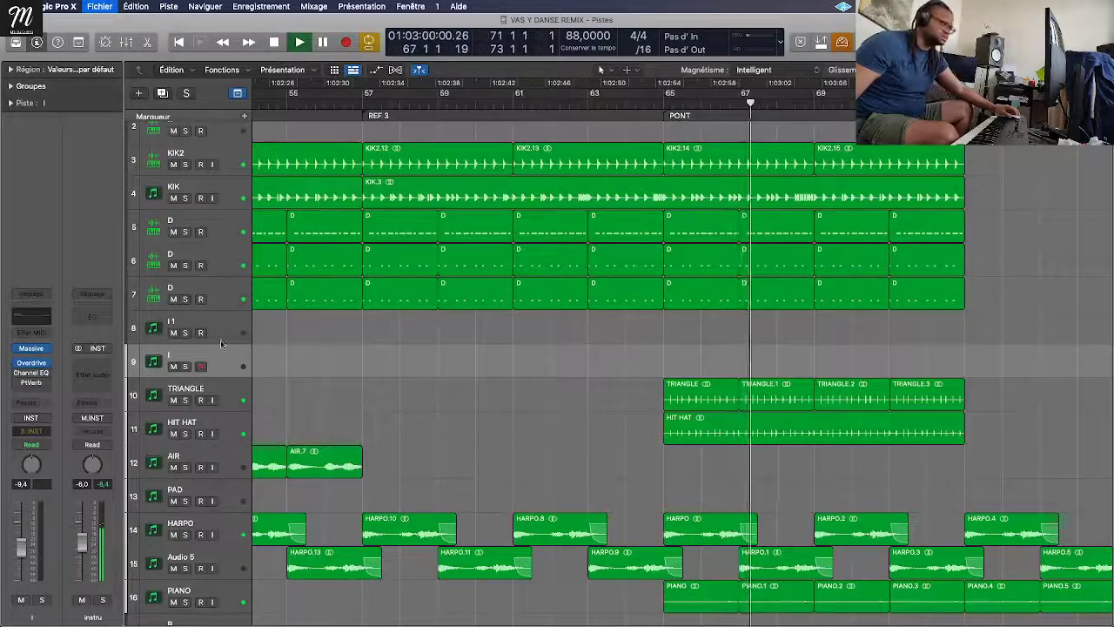
Step: Set the cycle range over the four TRIANGLE regions and audition FX - Hi Hat Loop, DR HiHat and RHYTHM - 808 hat in track 9's Massive
left_click_drag(970, 374, 353, 386)
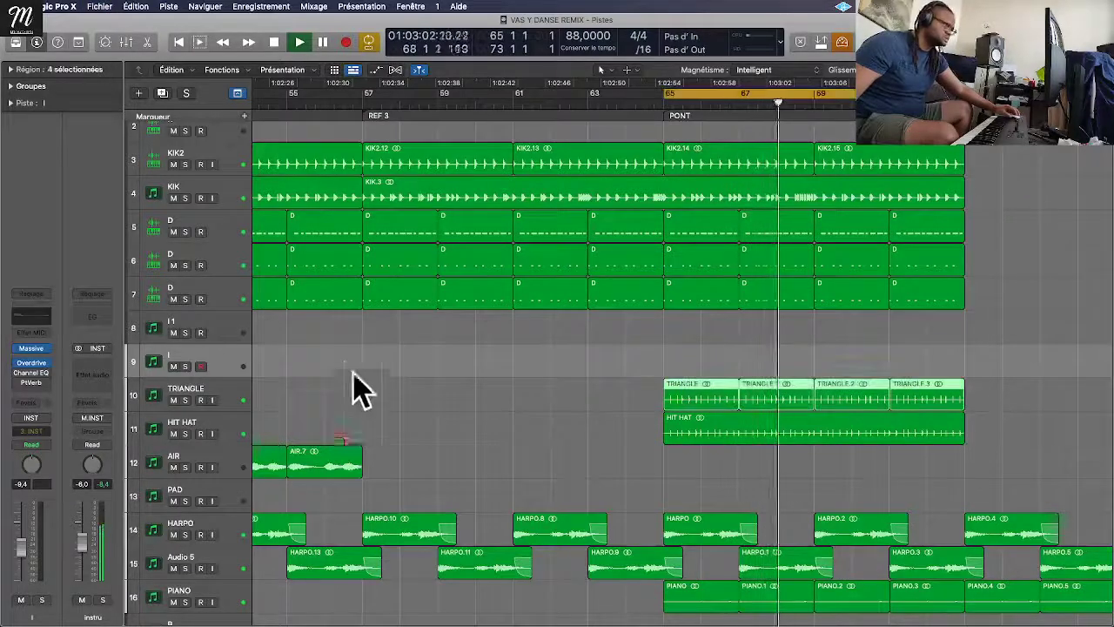
left_click(31, 349)
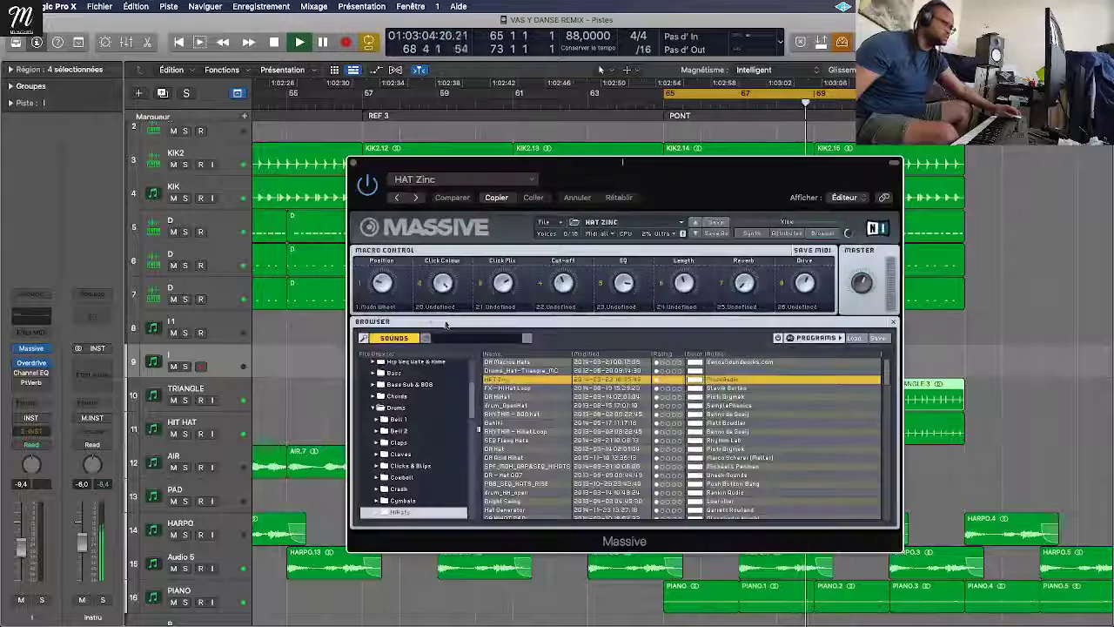
left_click(538, 388)
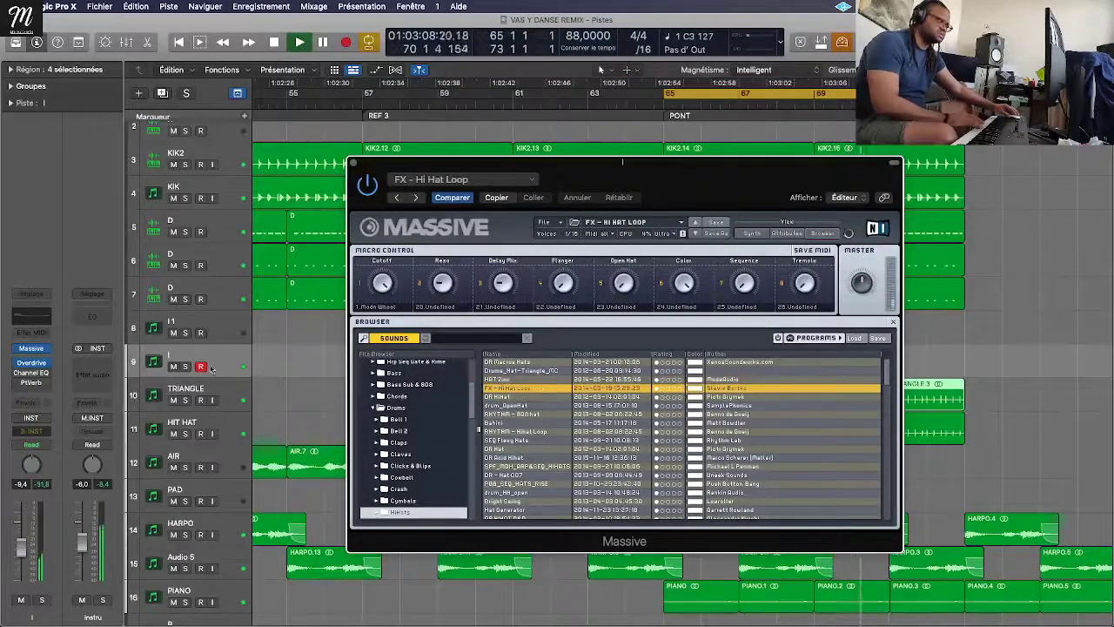
left_click(518, 398)
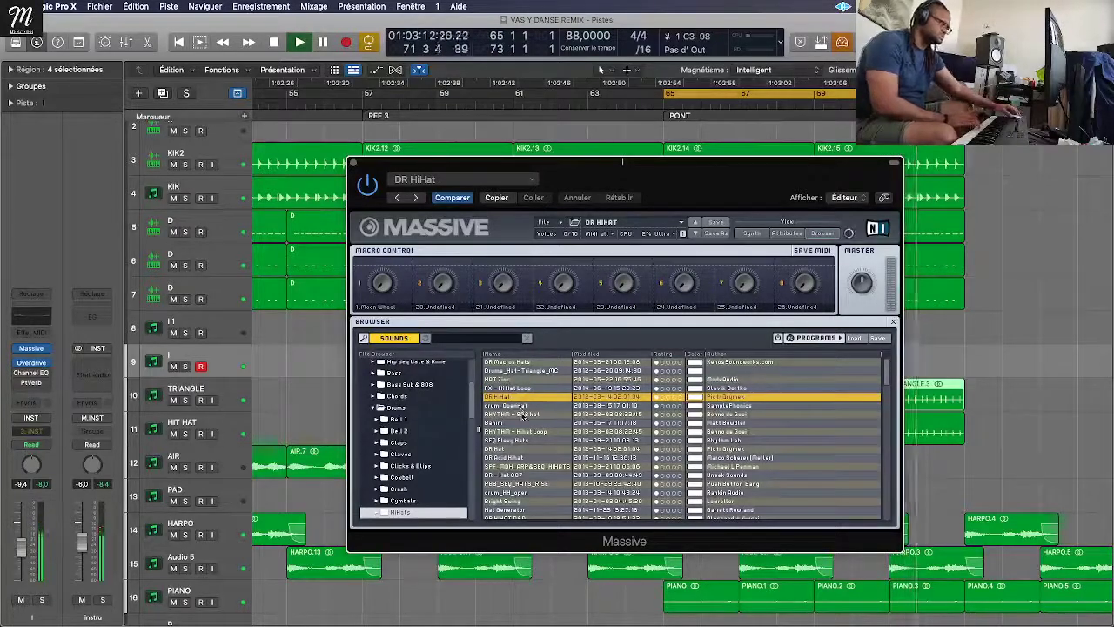
left_click(518, 414)
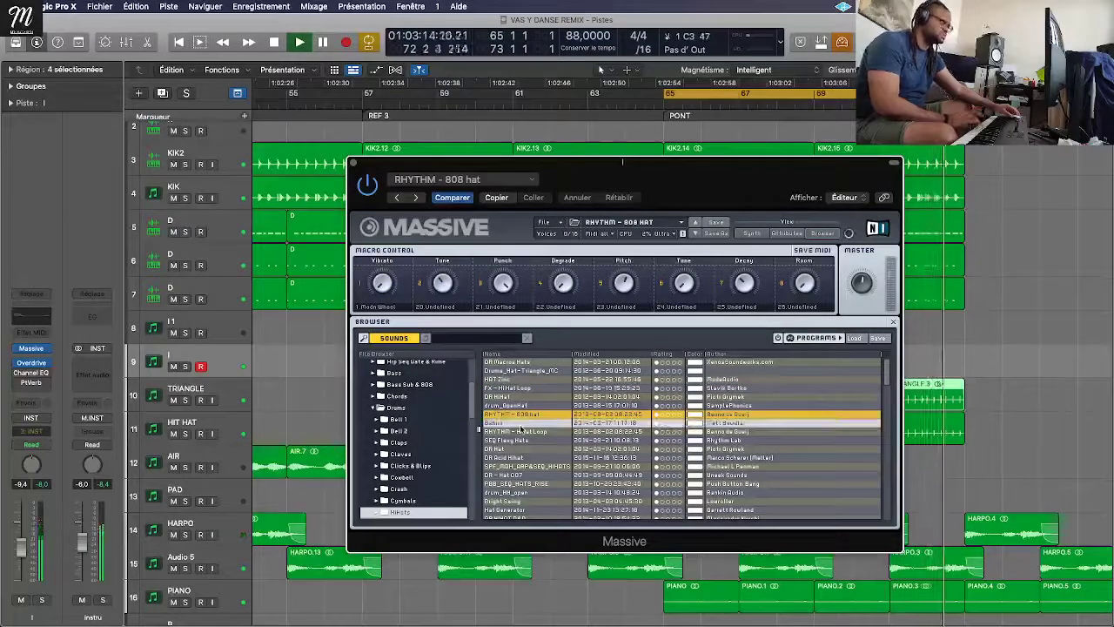
Step: Audition the following HiHats presets one after another in Massive, from Bahini down to Drums - OHH01
left_click(694, 233)
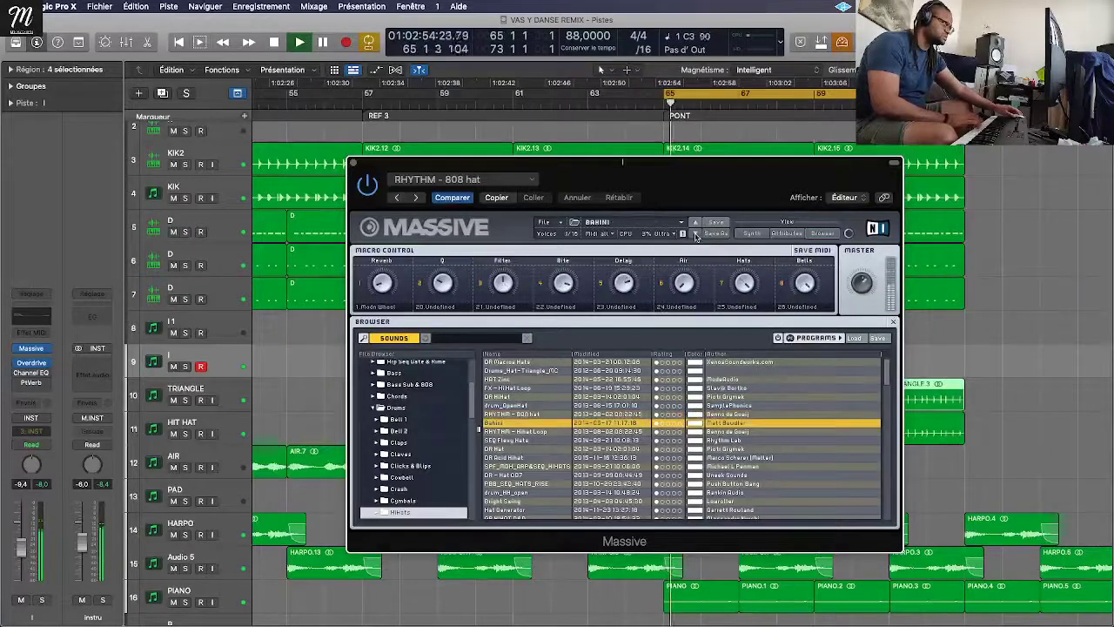
left_click(695, 233)
left_click(695, 234)
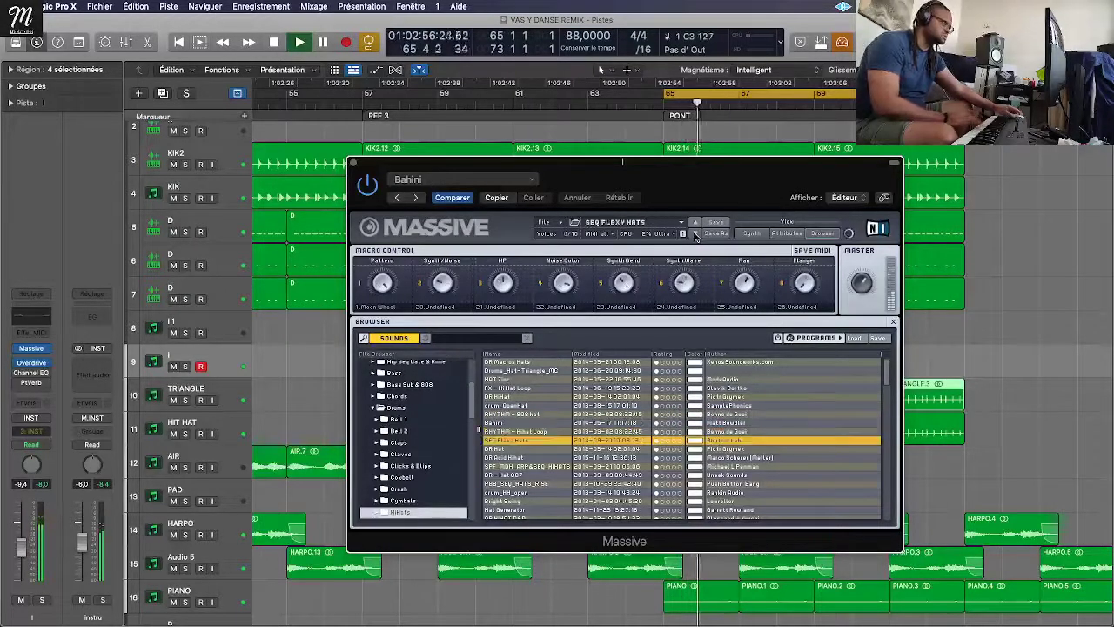
left_click(694, 233)
left_click(694, 233)
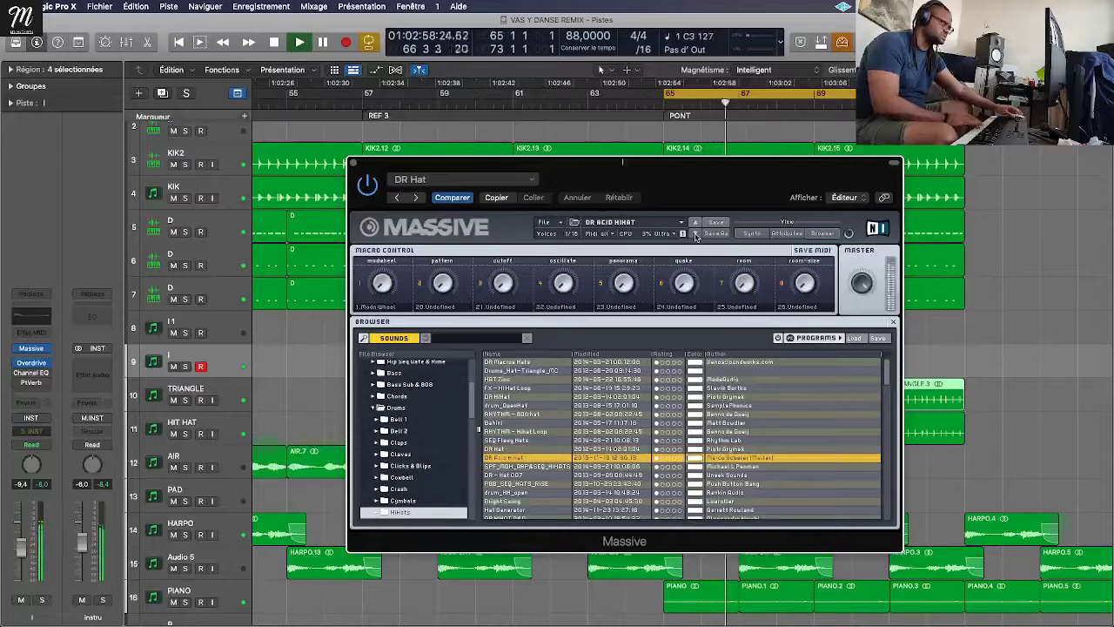
left_click(694, 233)
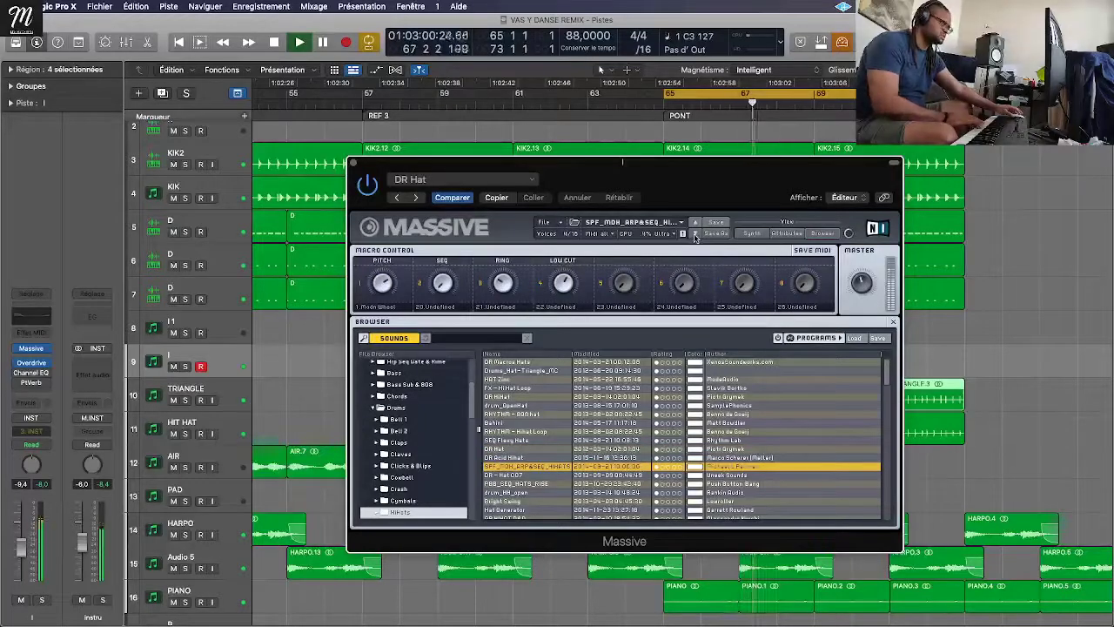
left_click(695, 233)
left_click(695, 233)
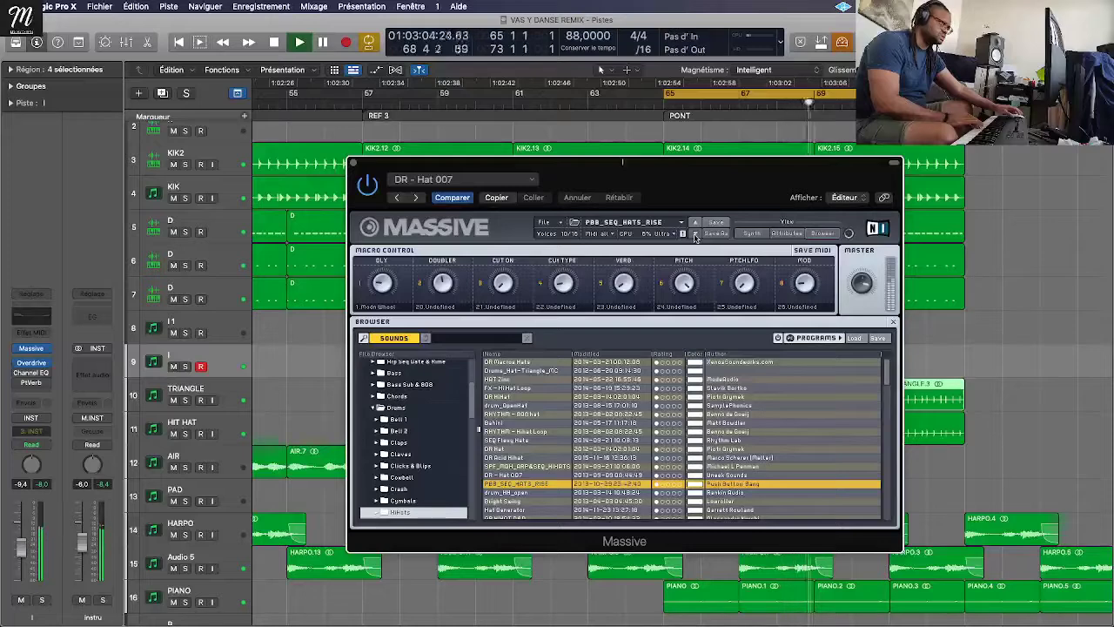
left_click(694, 233)
left_click(694, 233)
left_click(695, 234)
left_click(694, 233)
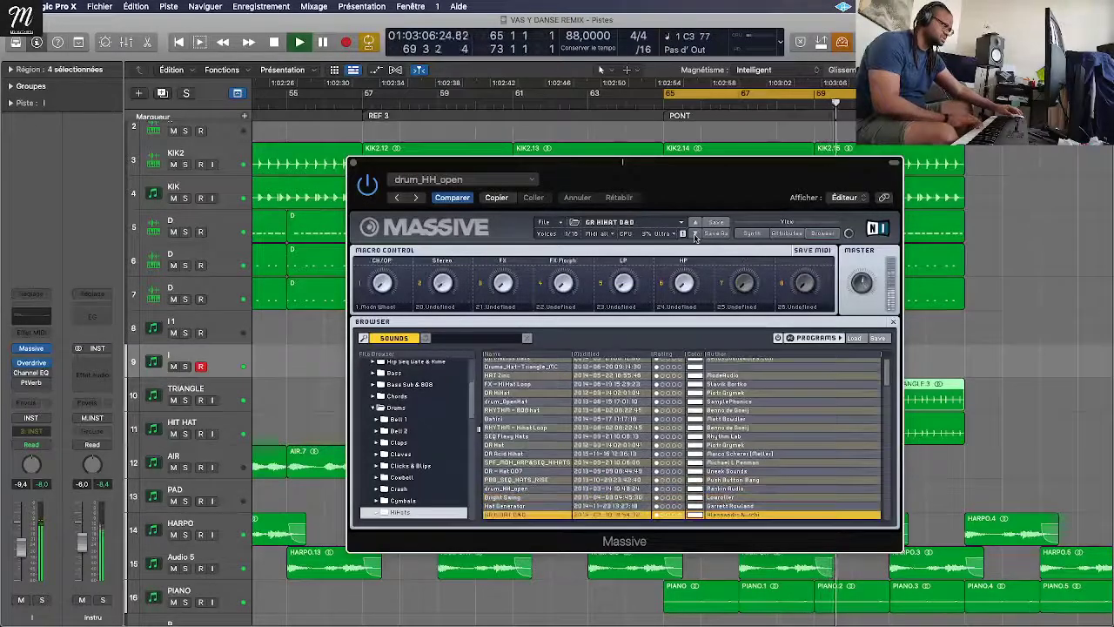
left_click(695, 233)
left_click(695, 233)
left_click(694, 233)
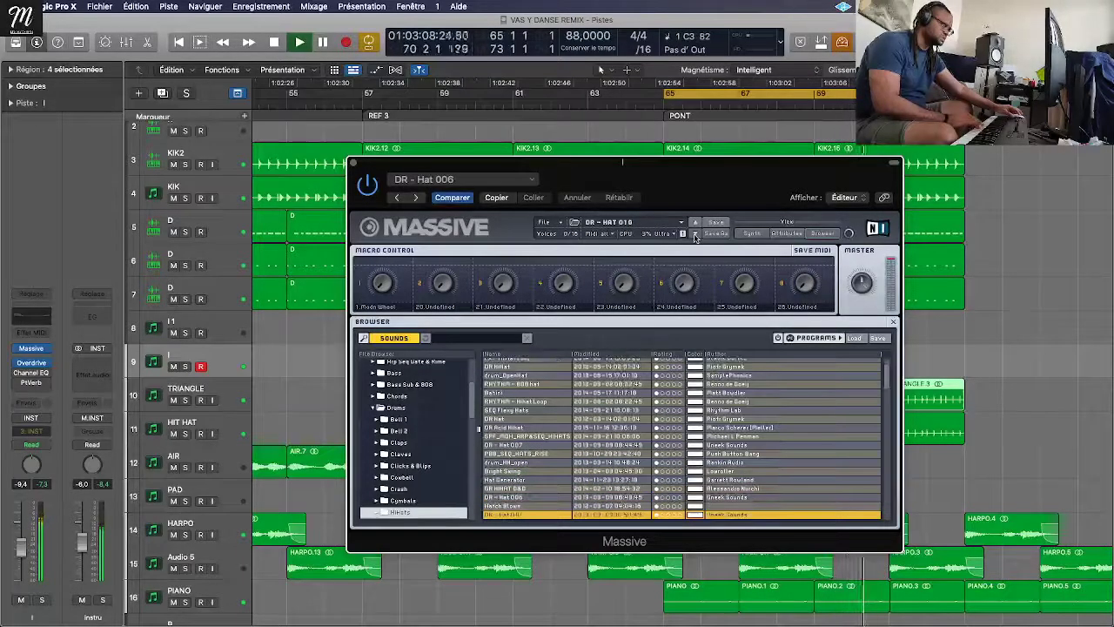
left_click(694, 233)
left_click(695, 233)
left_click(694, 233)
left_click(695, 233)
left_click(694, 233)
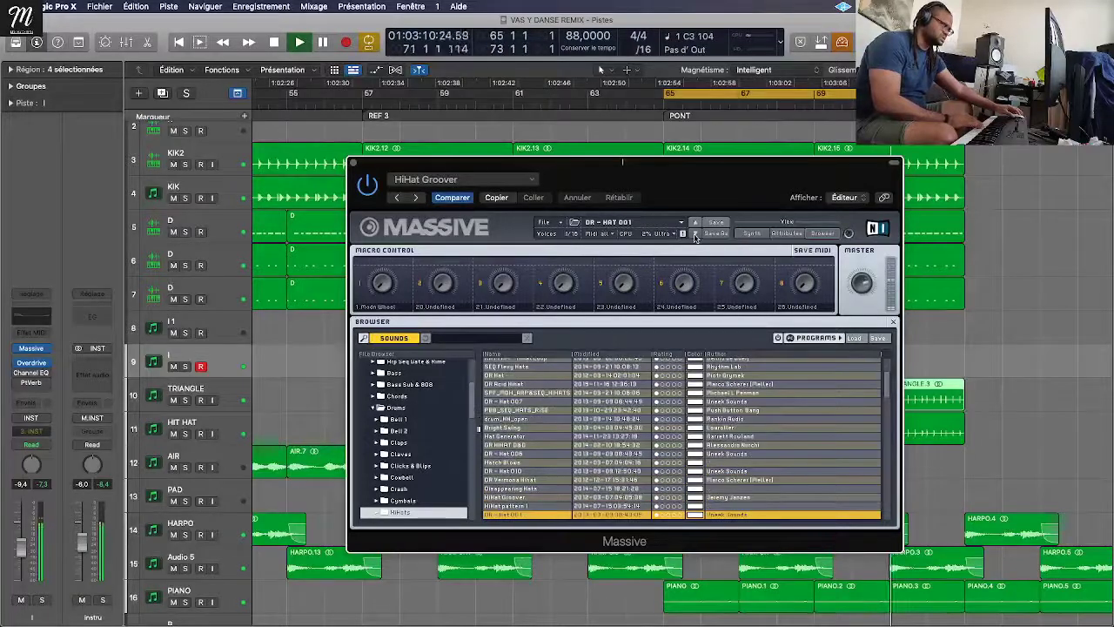
left_click(694, 233)
left_click(695, 233)
left_click(695, 233)
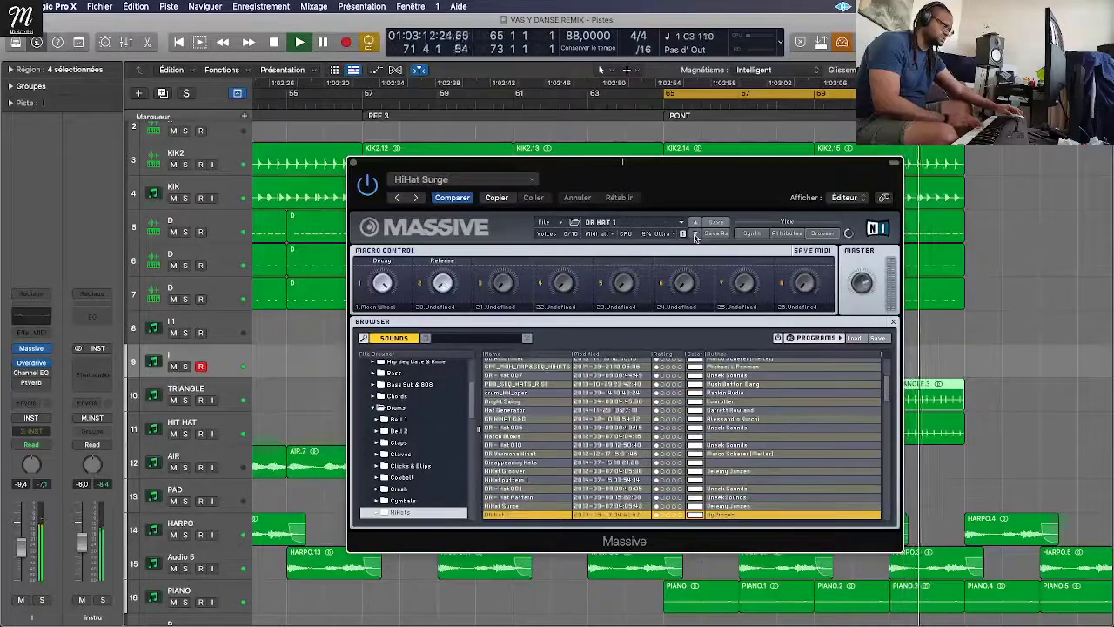
left_click(694, 233)
left_click(694, 233)
left_click(694, 233)
left_click(695, 233)
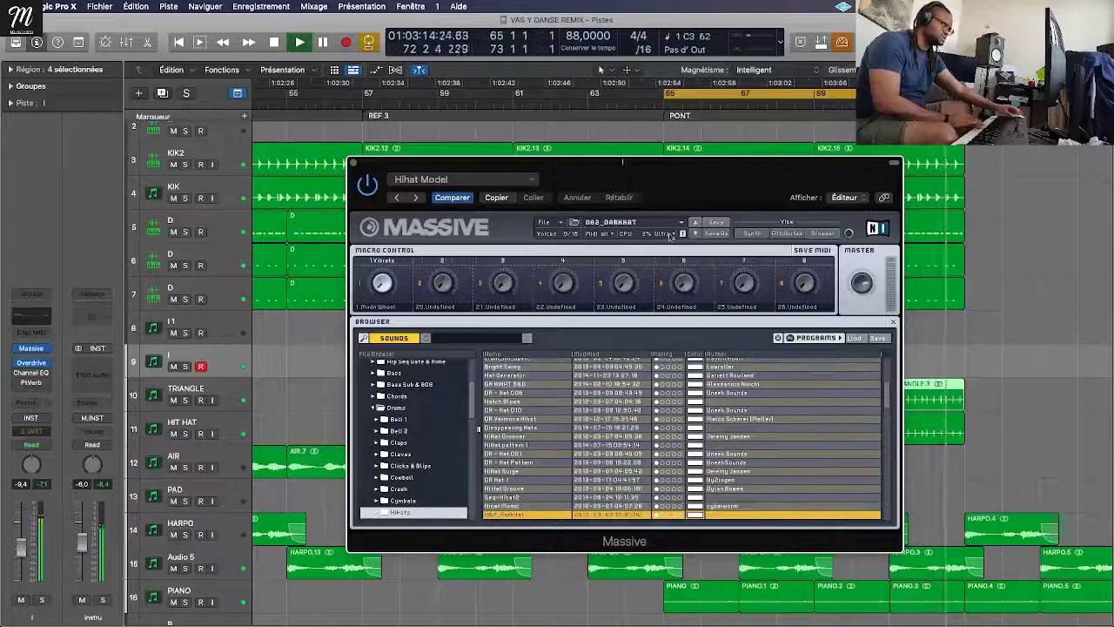
left_click(694, 234)
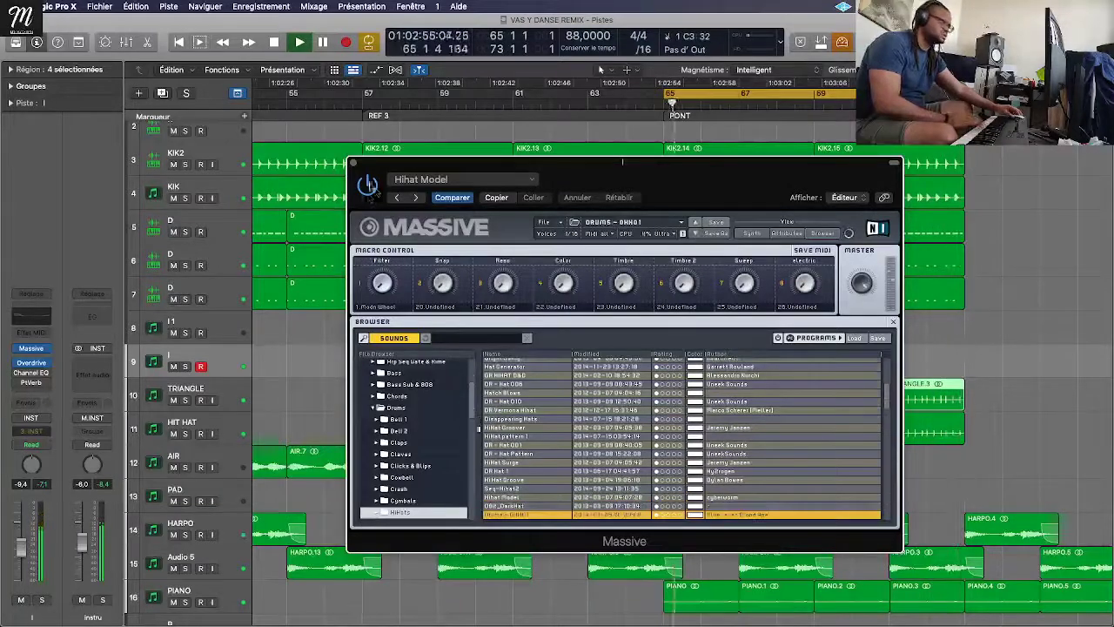
Step: Collapse the Drums folder in Massive's browser, open Chords 1 and load the Major Third And Seven Soft preset
scroll(399, 373, "up", 1)
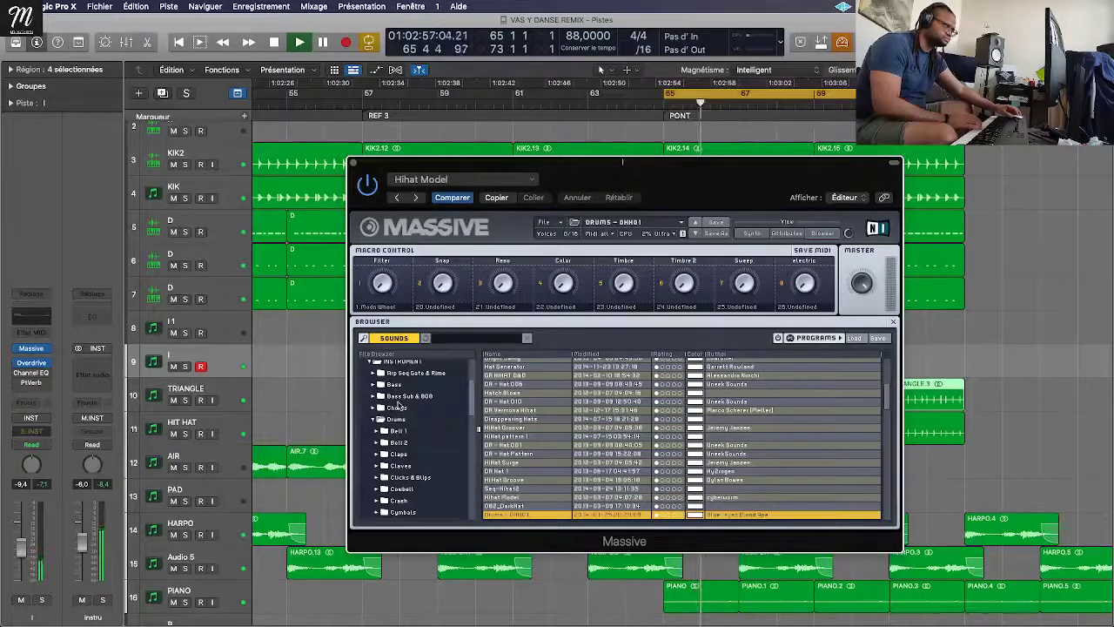
left_click(397, 407)
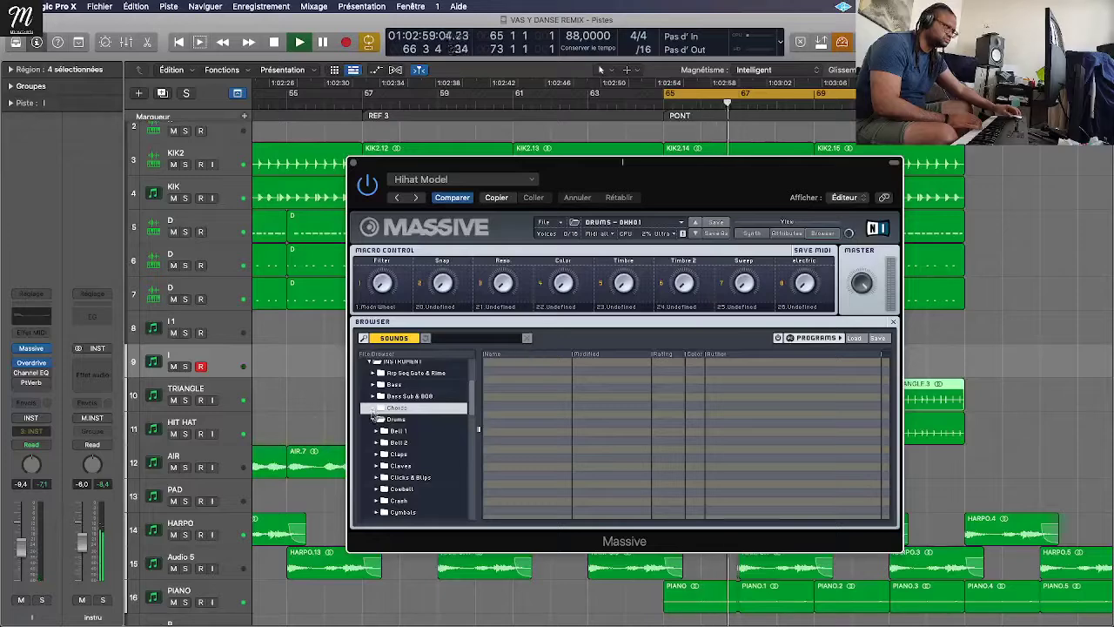
left_click(374, 418)
left_click(373, 408)
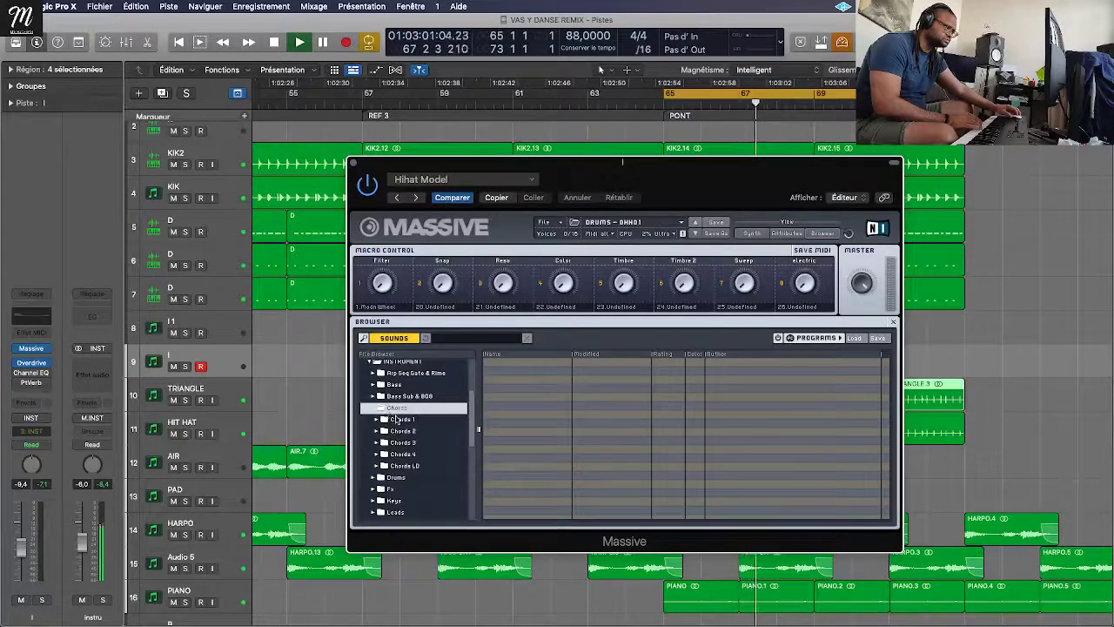
left_click(396, 419)
left_click(530, 365)
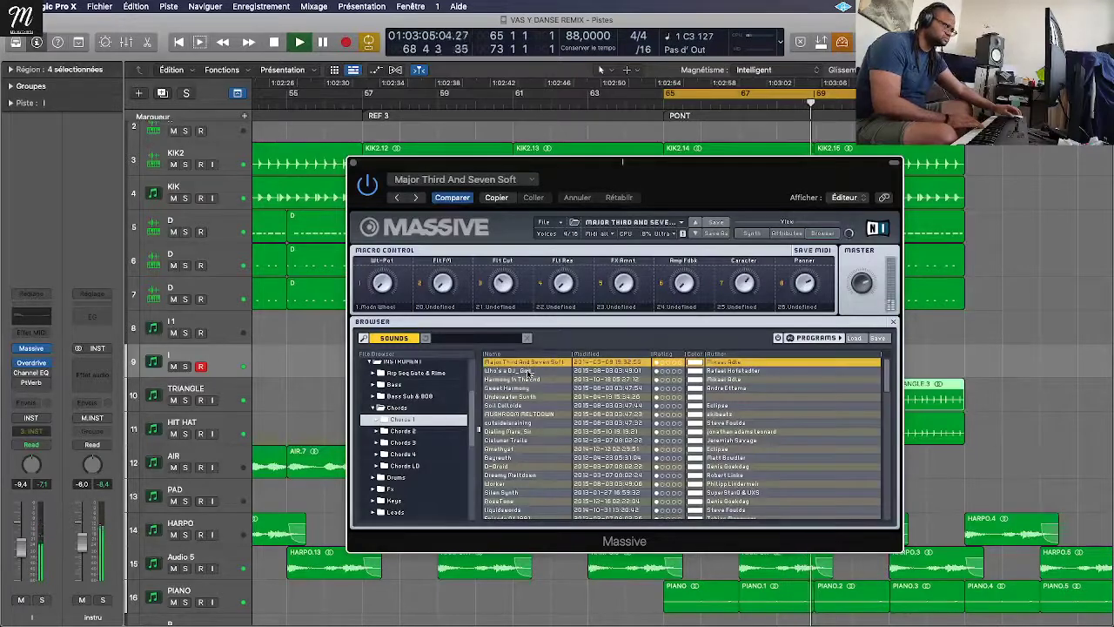
Step: Audition further Chords 1 presets, including Underwater Synth, Soil Colloids, Major Victory, Empty Contemplation, Warptime, Fudgecake and CRD 2
left_click(527, 371)
left_click(535, 396)
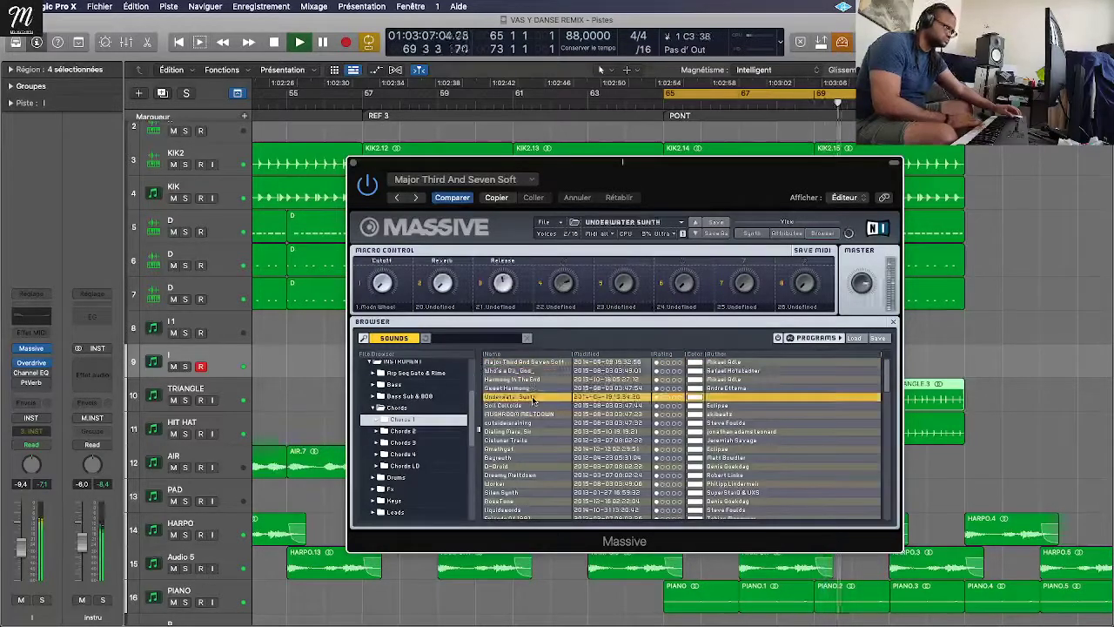
left_click(535, 405)
left_click(535, 430)
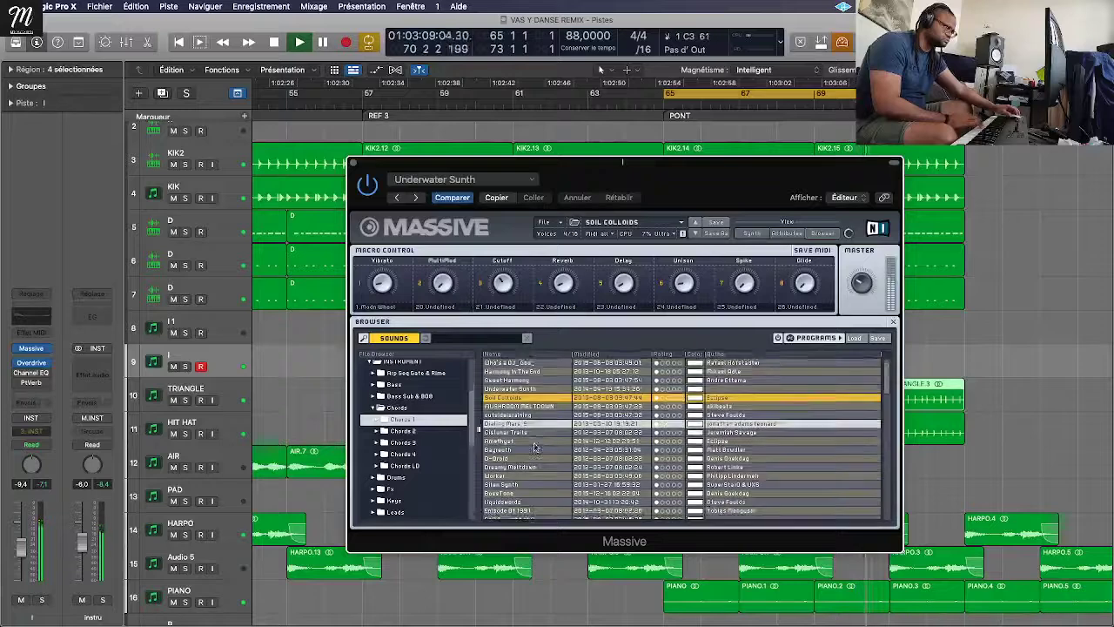
scroll(535, 431, "down", 3)
left_click(534, 446)
left_click(533, 454)
scroll(533, 455, "down", 2)
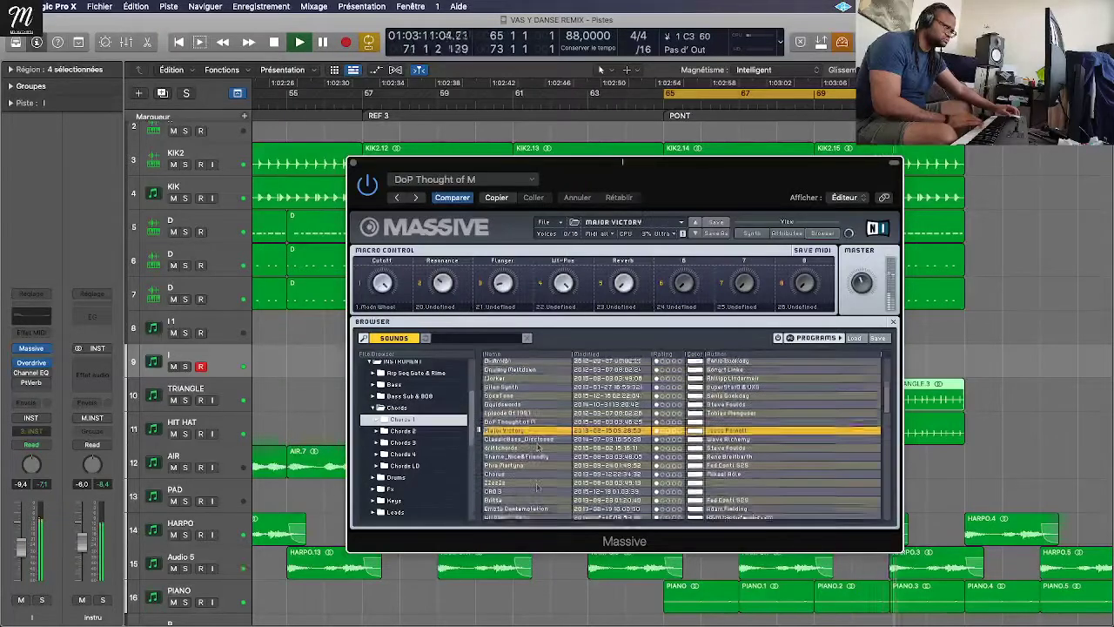
left_click(533, 450)
left_click(533, 477)
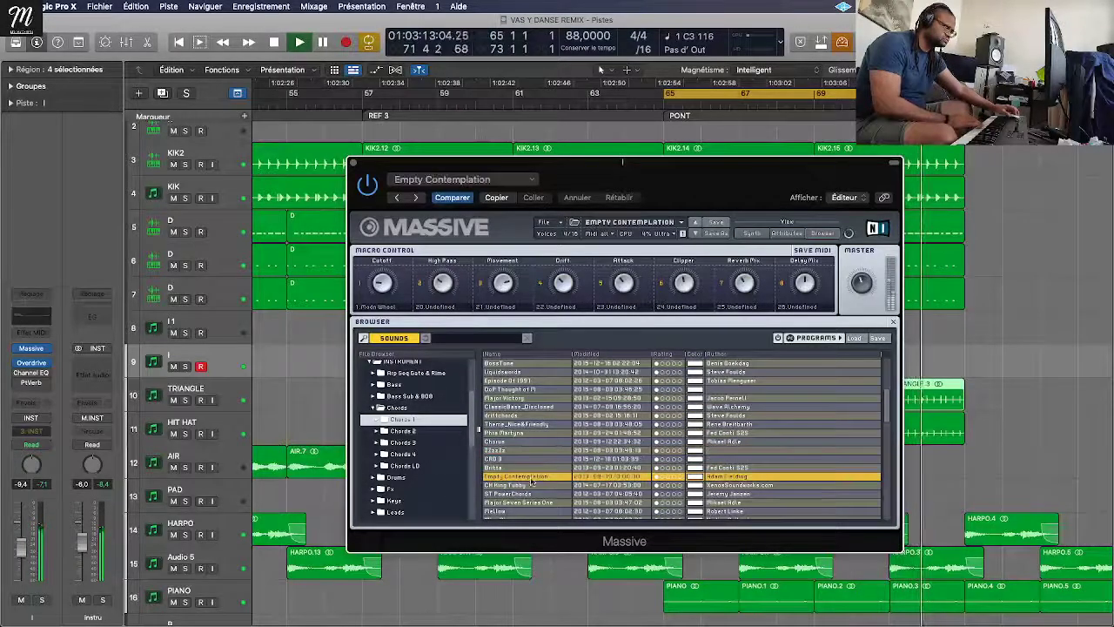
scroll(534, 466, "down", 4)
left_click(534, 448)
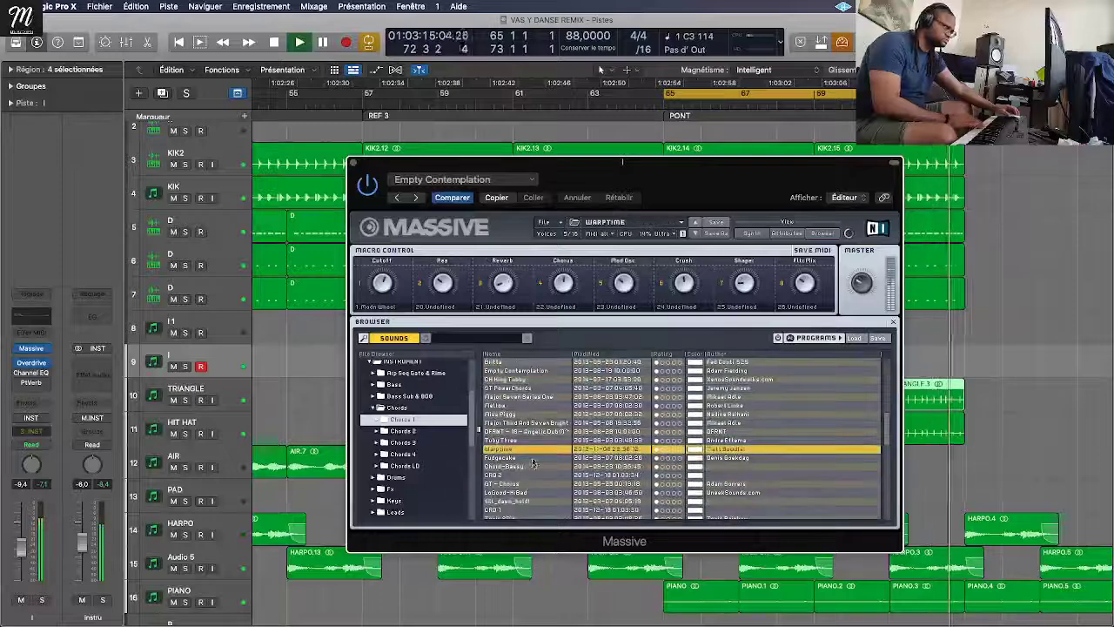
left_click(532, 457)
left_click(531, 474)
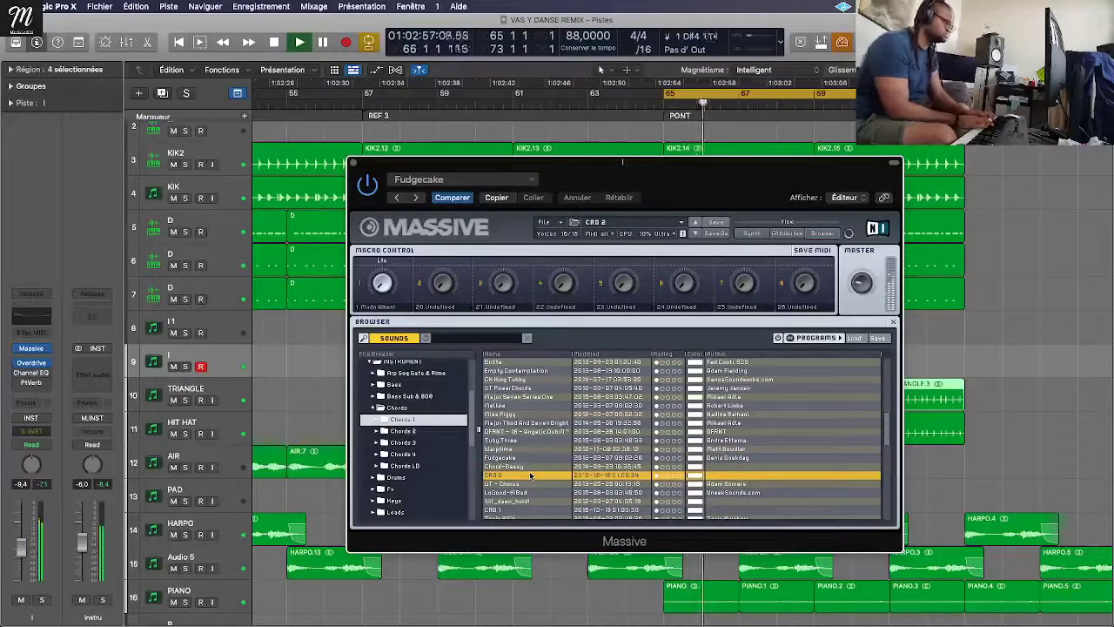
Step: Replace Massive with ElectraX as the instrument on track 9
left_click(49, 348)
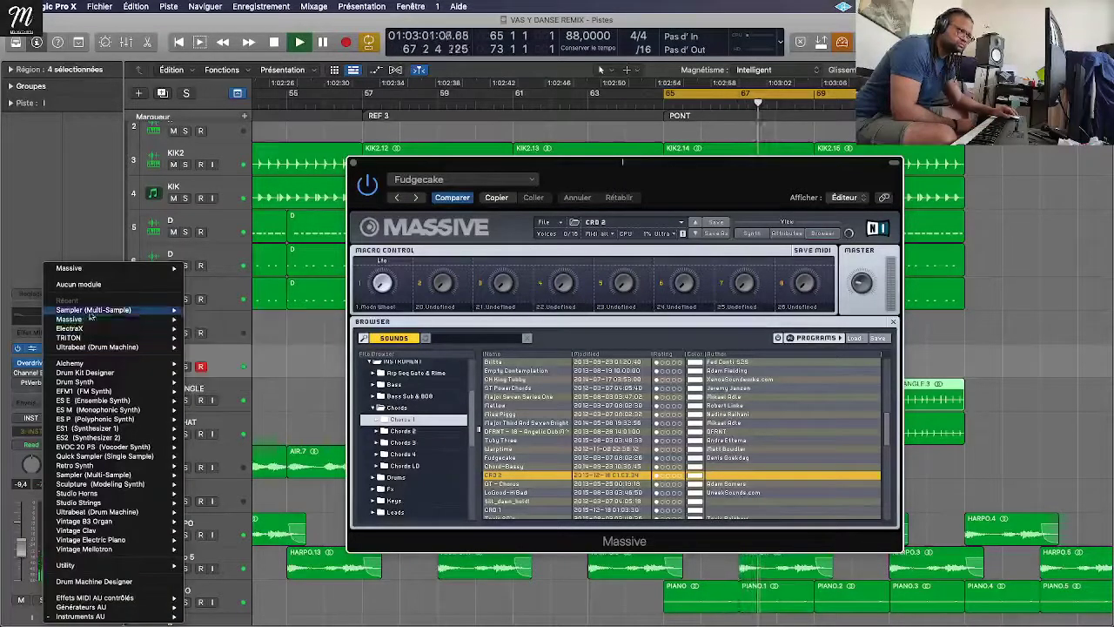
mouse_move(88, 333)
left_click(211, 330)
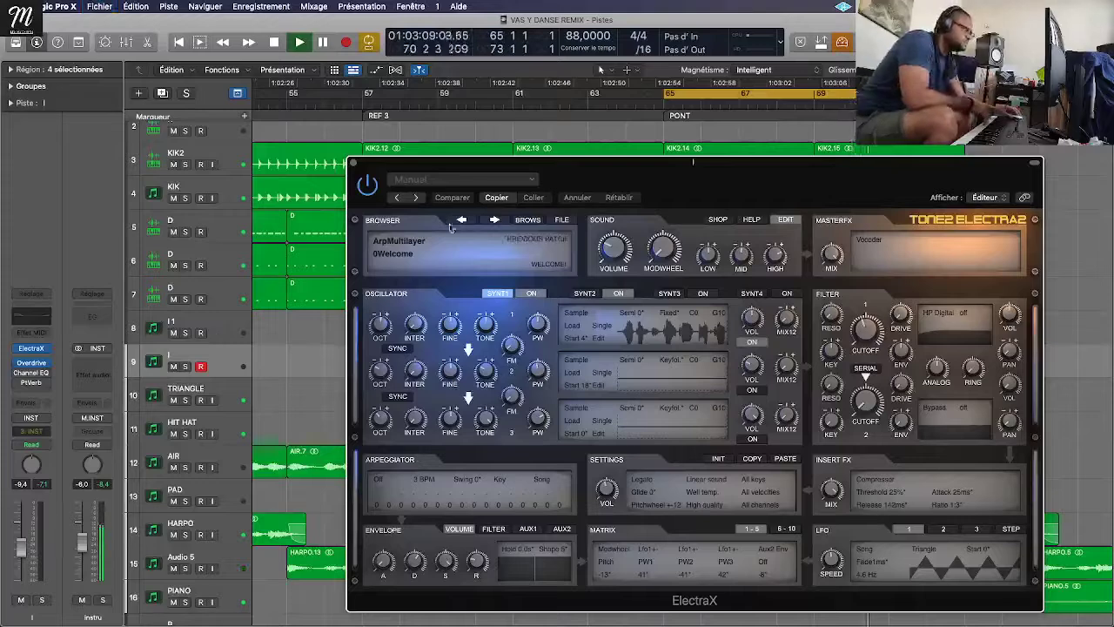
Step: Browse ElectraX's Apache patches, audition Bell - Bright, Bell - Pleasant and Flute - All Seeing Eye, and load Harp - Coming Home
left_click(526, 221)
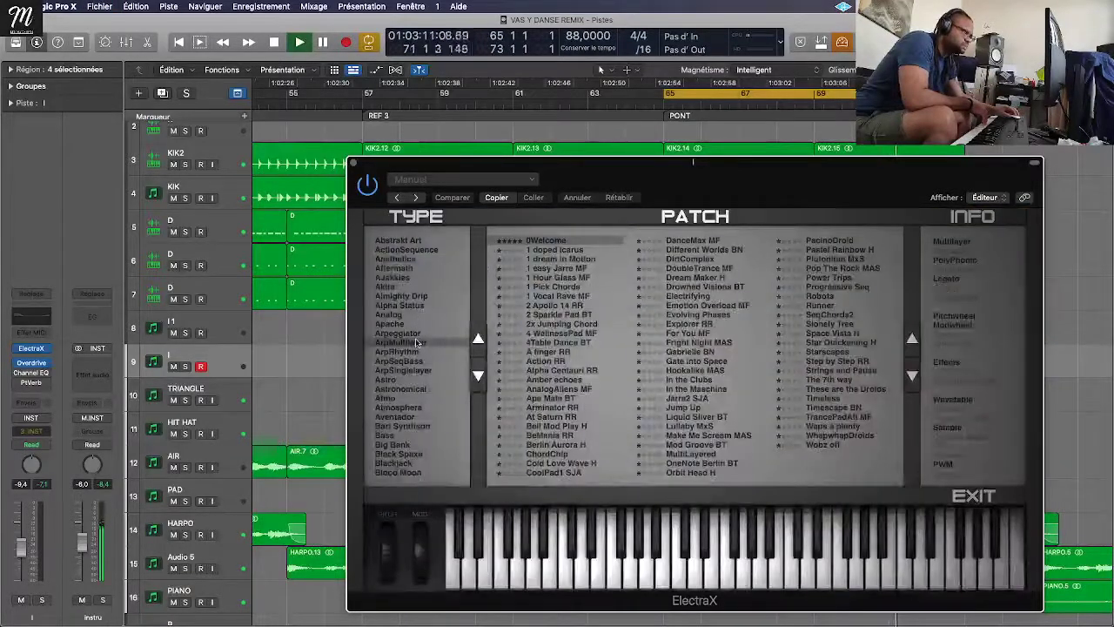
left_click(411, 325)
left_click(559, 261)
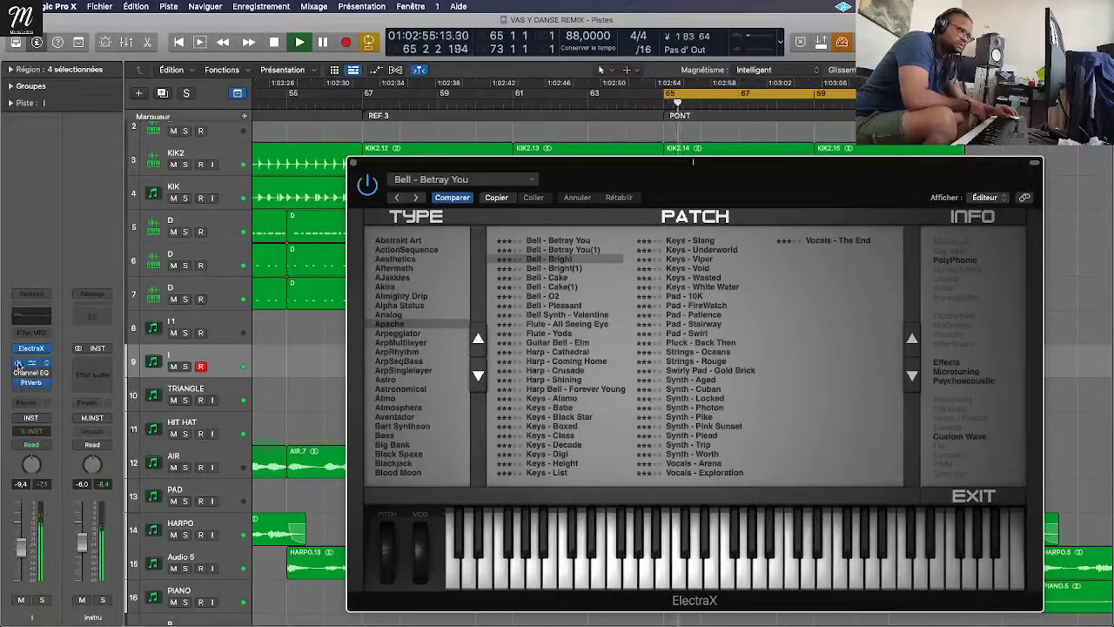
left_click(554, 306)
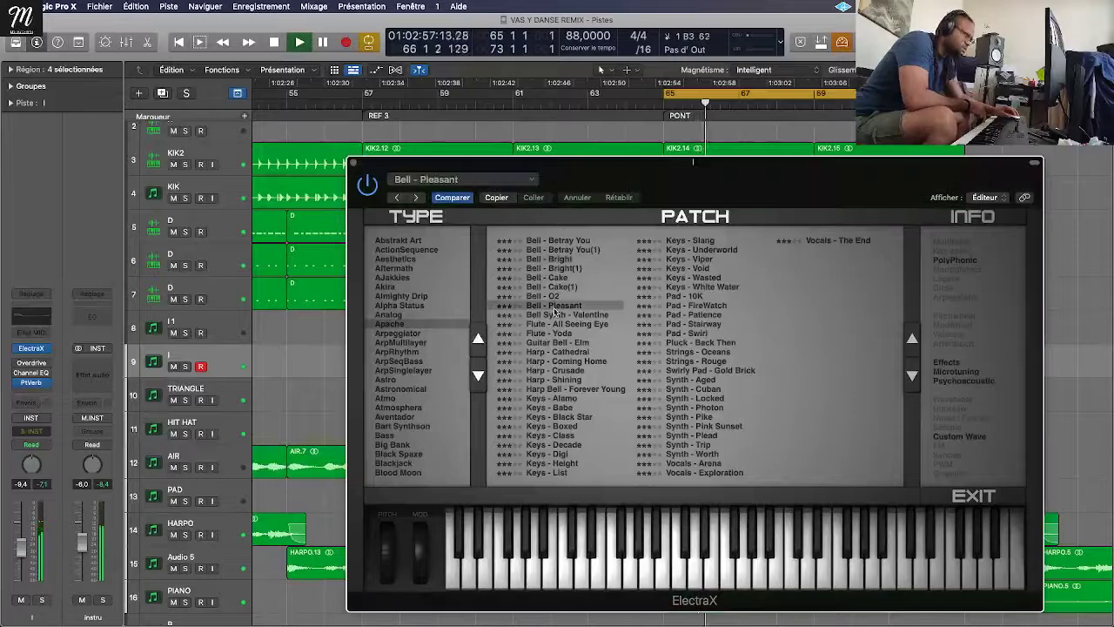
left_click(558, 324)
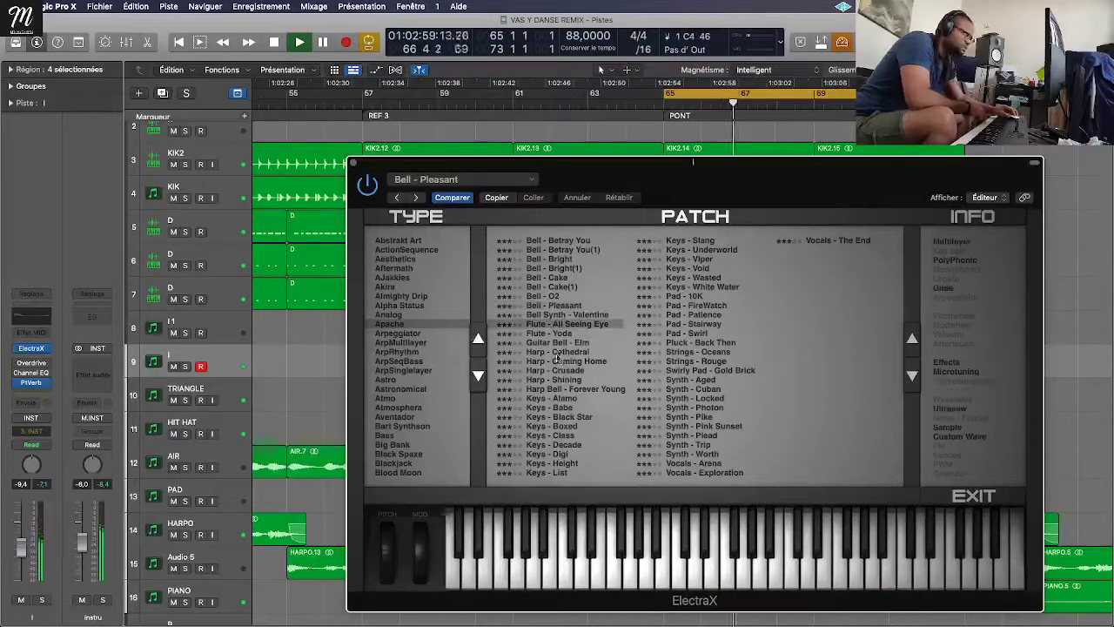
left_click(560, 360)
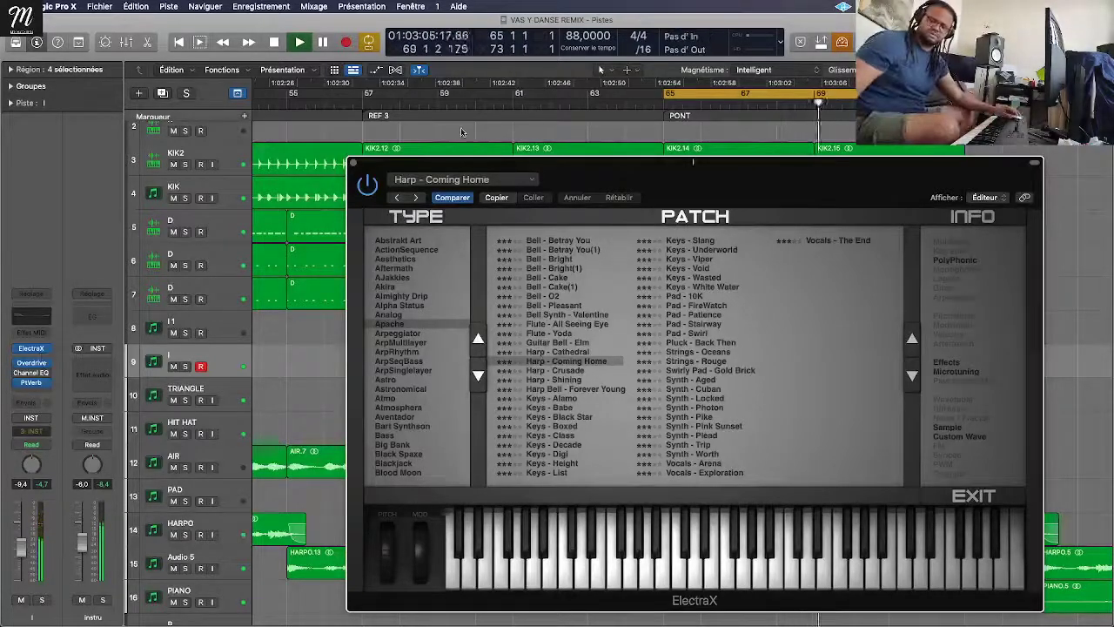
Step: Open the mixer and route the outputs of the TRIANGLE and HIT HAT channels to Bus 2 (D)
key("x")
key("v")
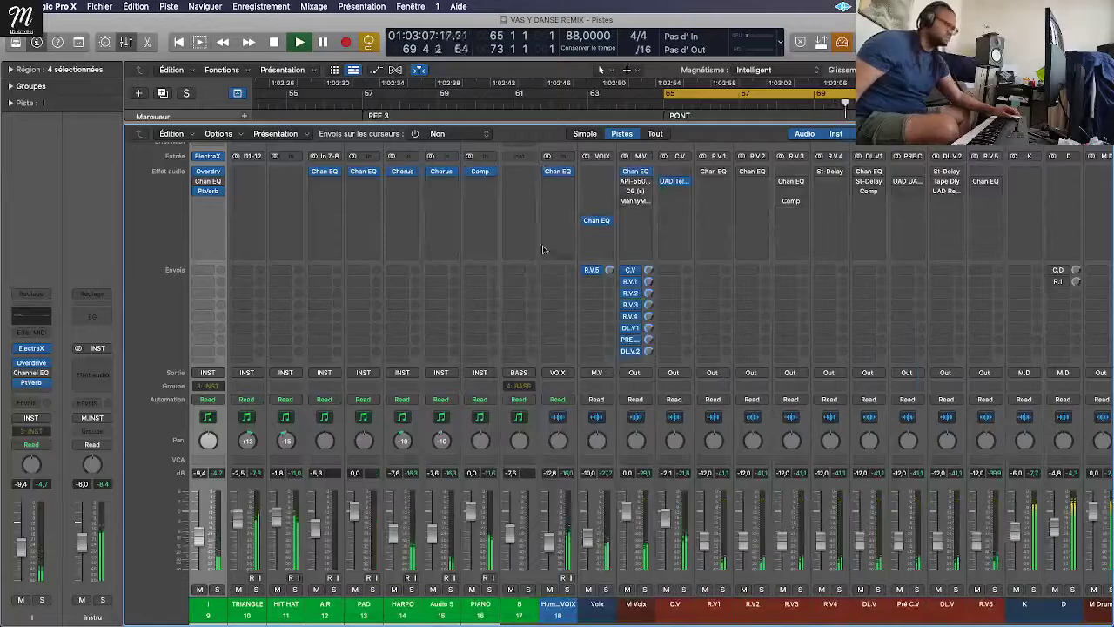
scroll(385, 505, "left", 5)
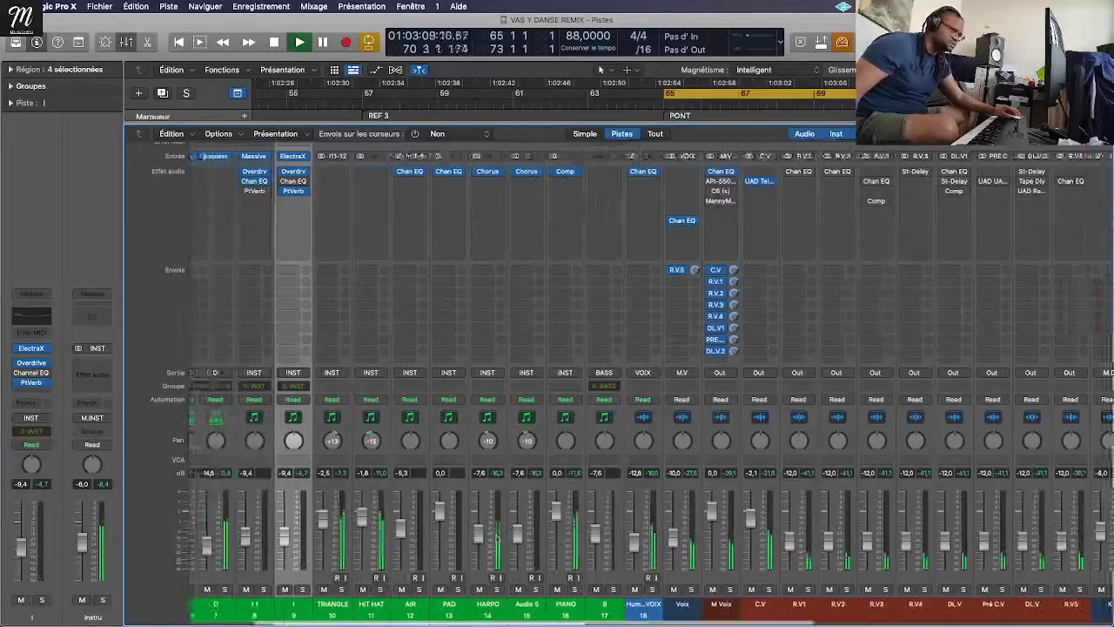
scroll(385, 505, "left", 4)
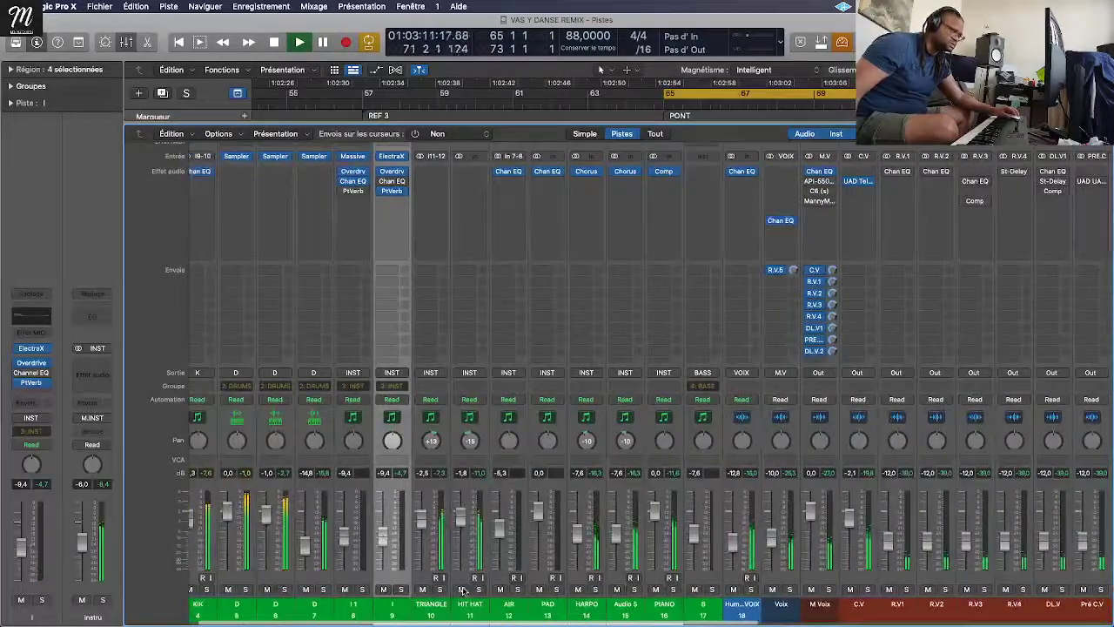
left_click(431, 604)
left_click(470, 604, "shift")
left_click(431, 373)
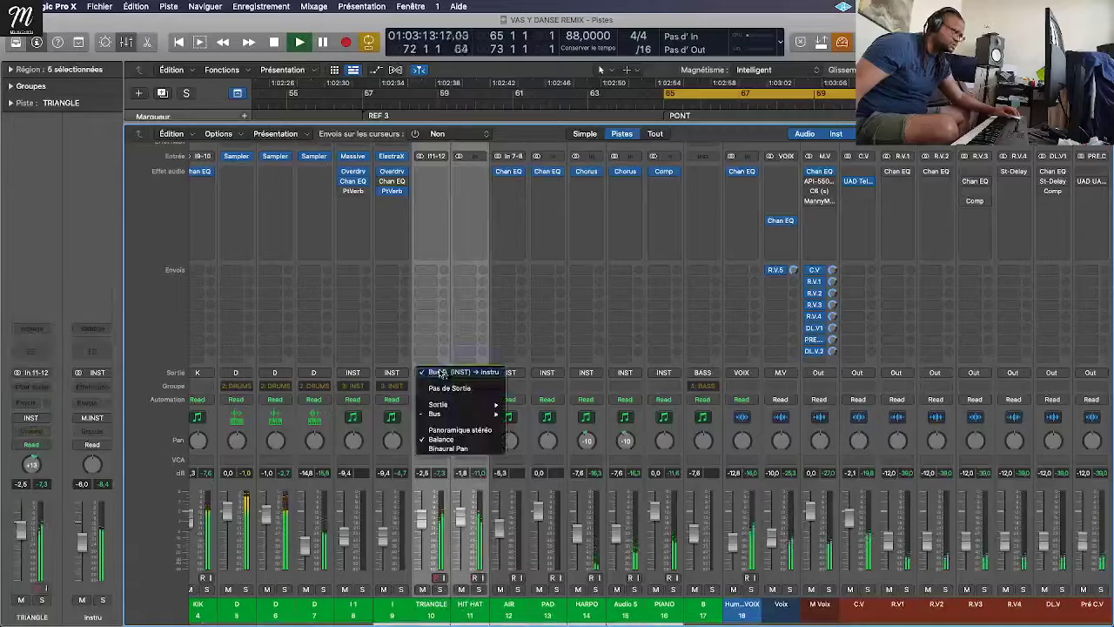
mouse_move(440, 413)
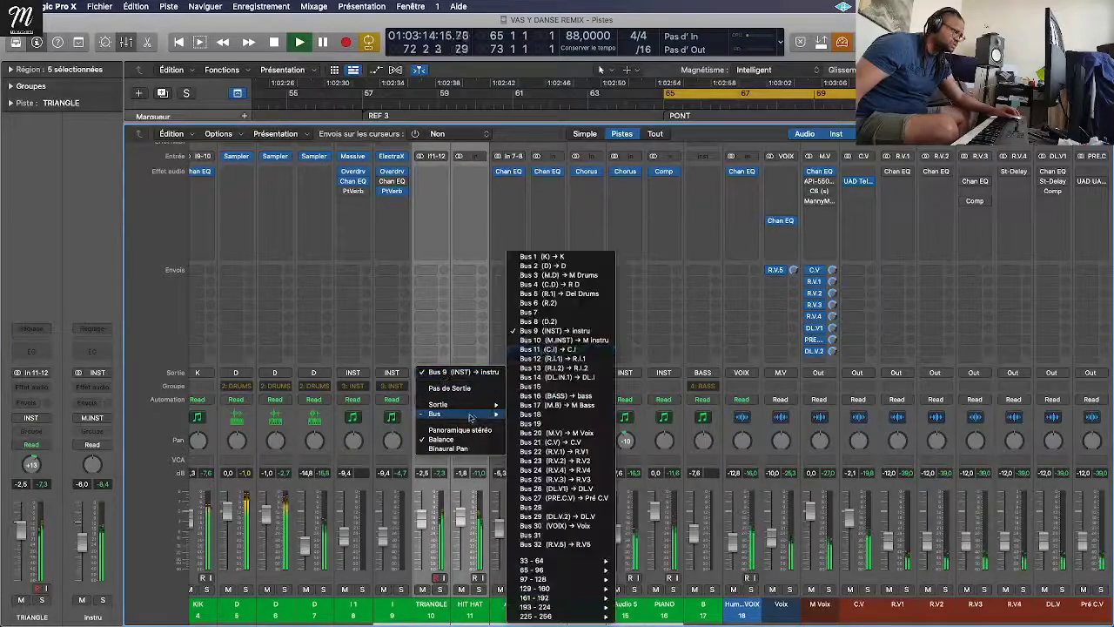
left_click(559, 266)
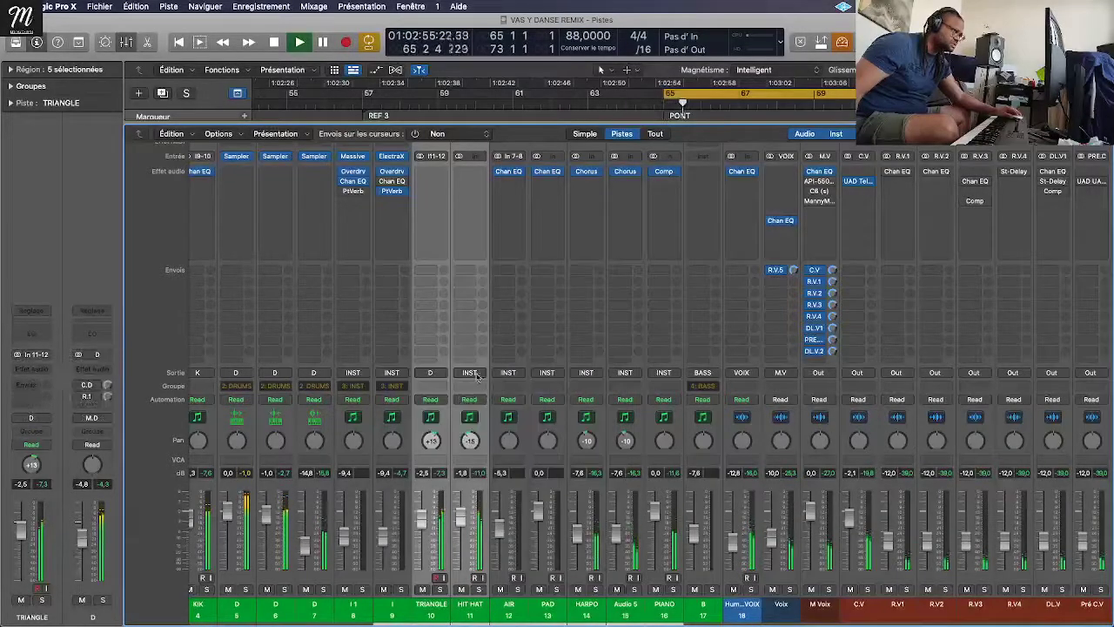
left_click(470, 372)
mouse_move(488, 413)
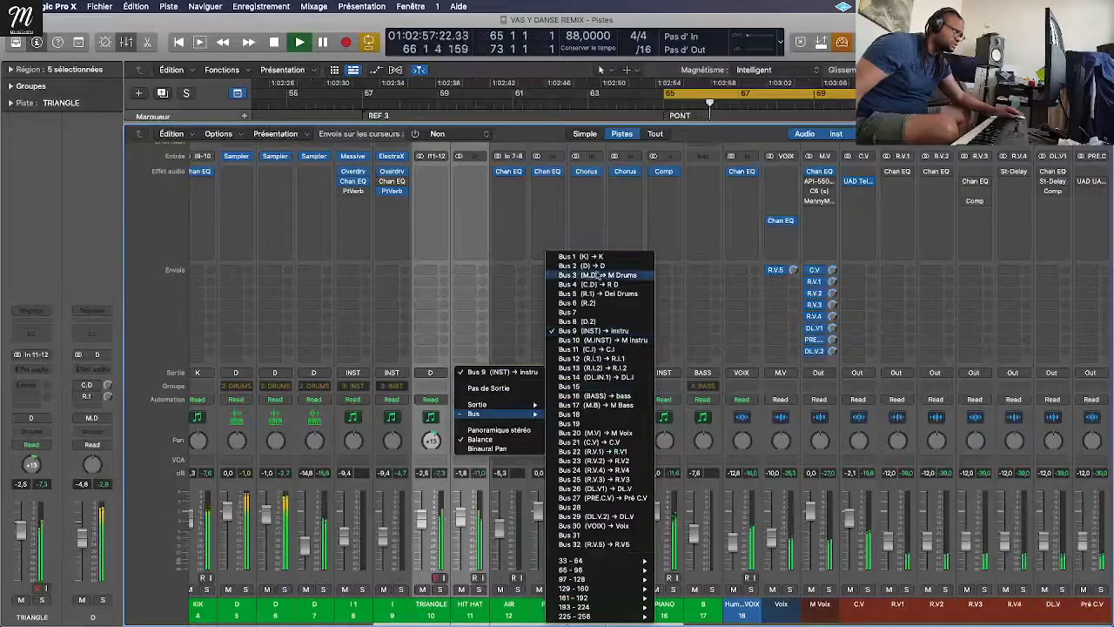
left_click(574, 339)
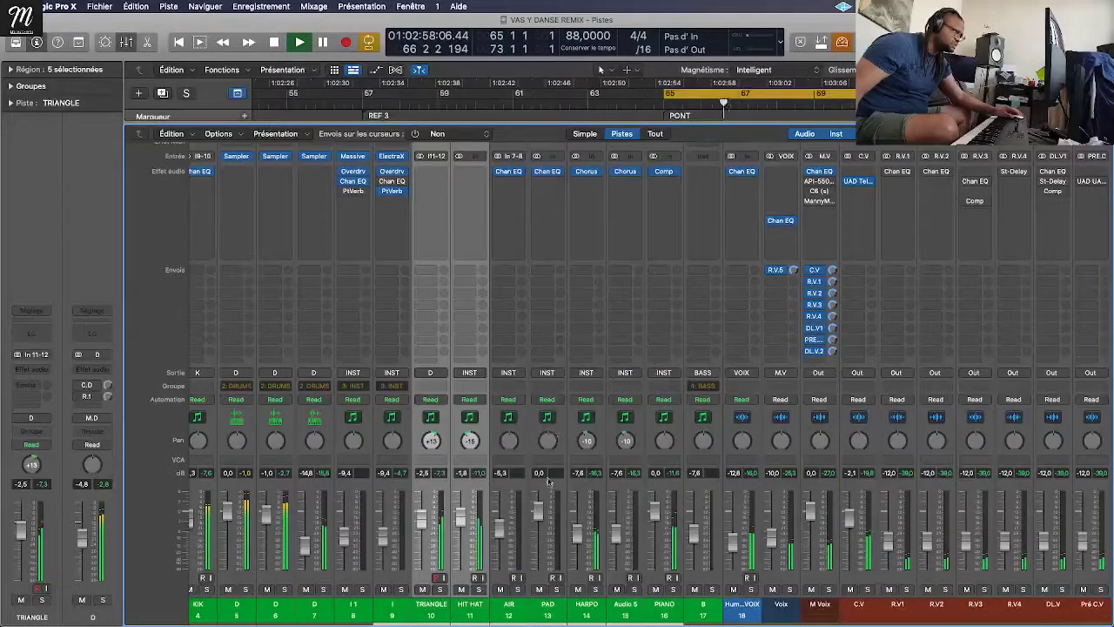
Step: Solo the HARPO track to hear it alone, then return to the arrangement and turn its solo off
left_click(596, 589)
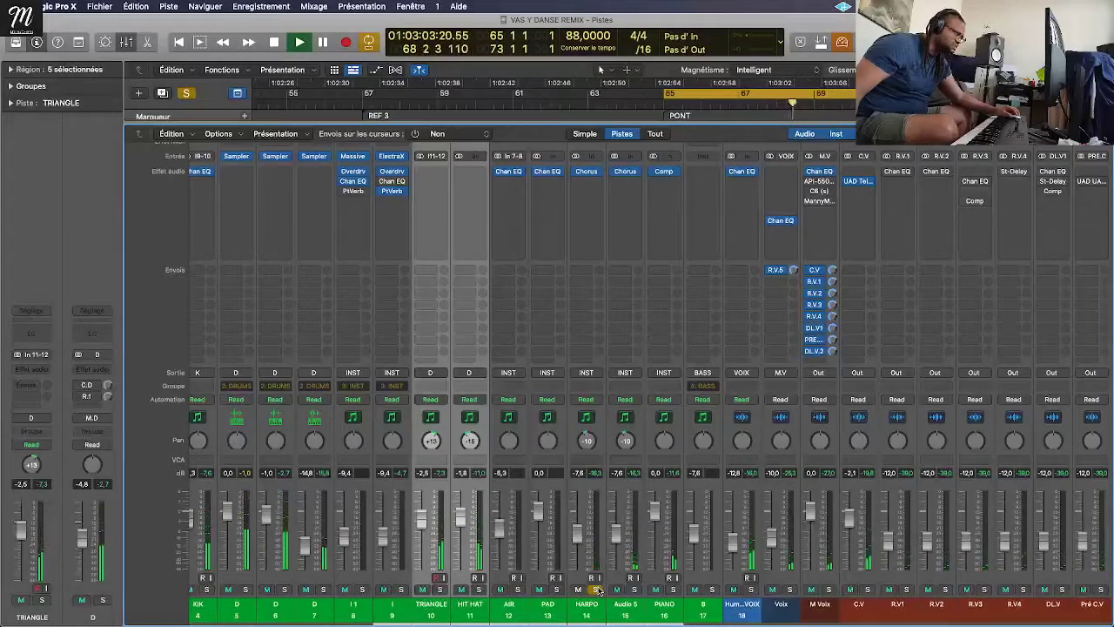
key("x")
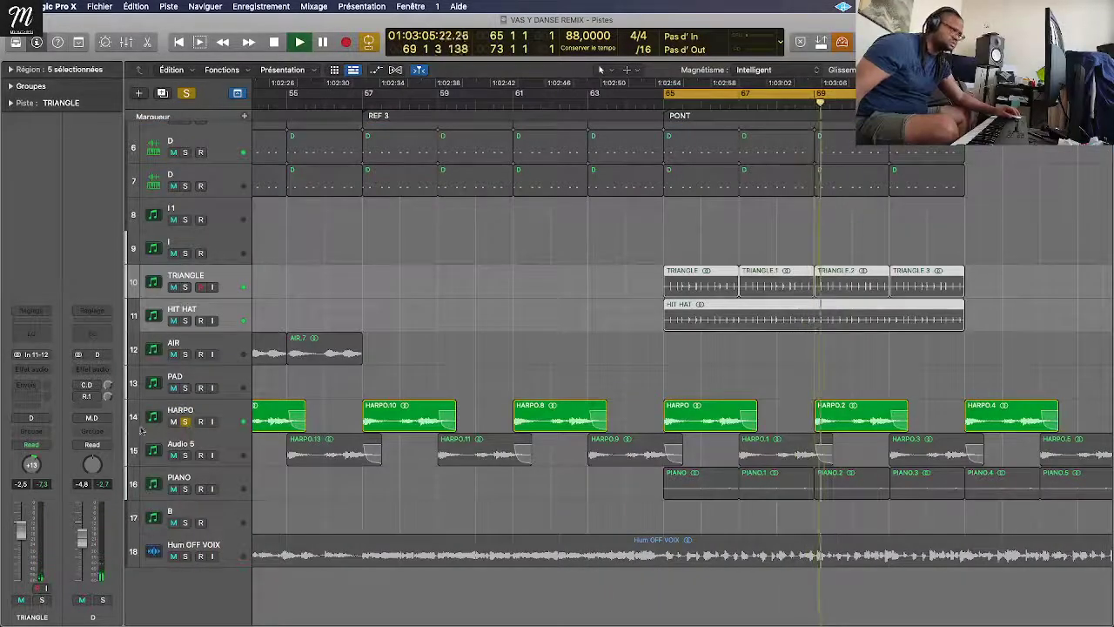
left_click(185, 421)
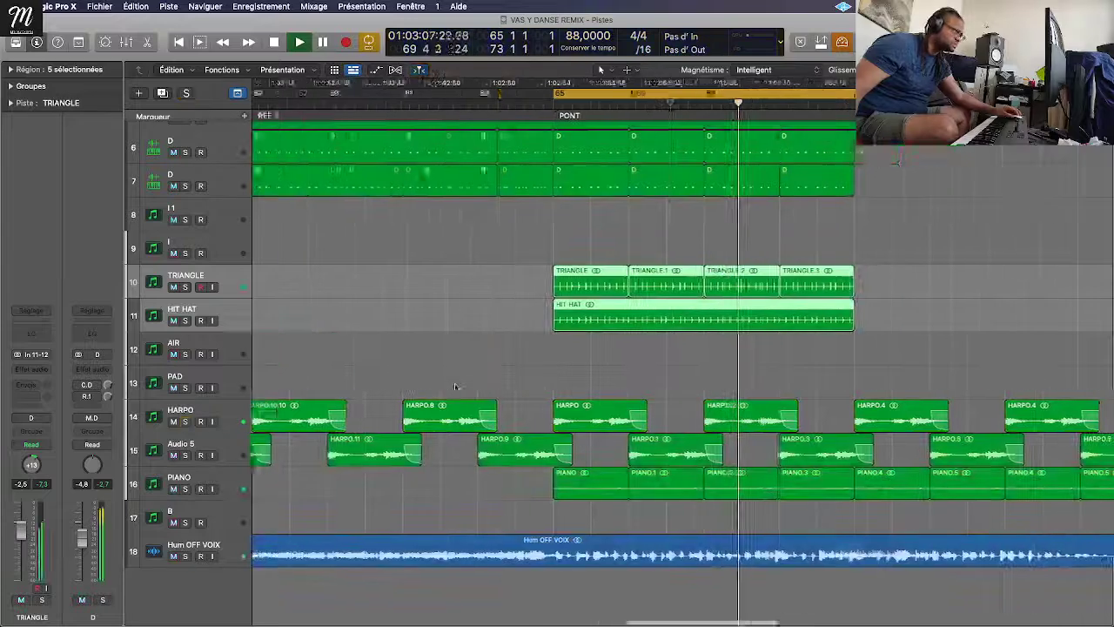
scroll(455, 386, "left", 2)
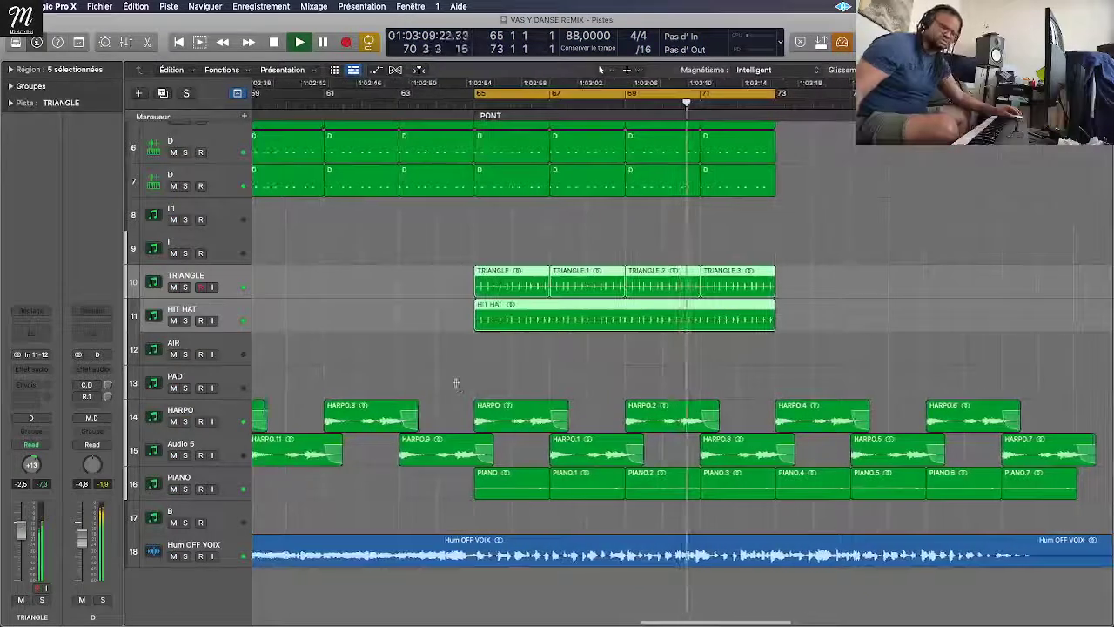
Step: Audition Harp - Shining, Synth - Pike and Synth - Plead in ElectraX on track 9, and load Synth - Pink Sunset
left_click(224, 254)
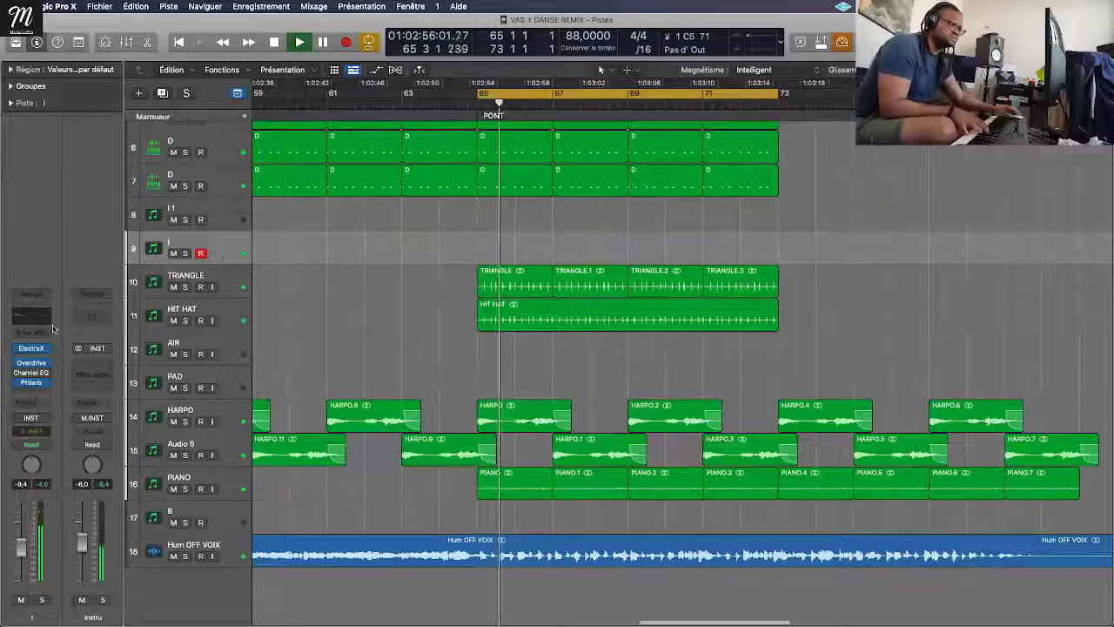
mouse_move(17, 365)
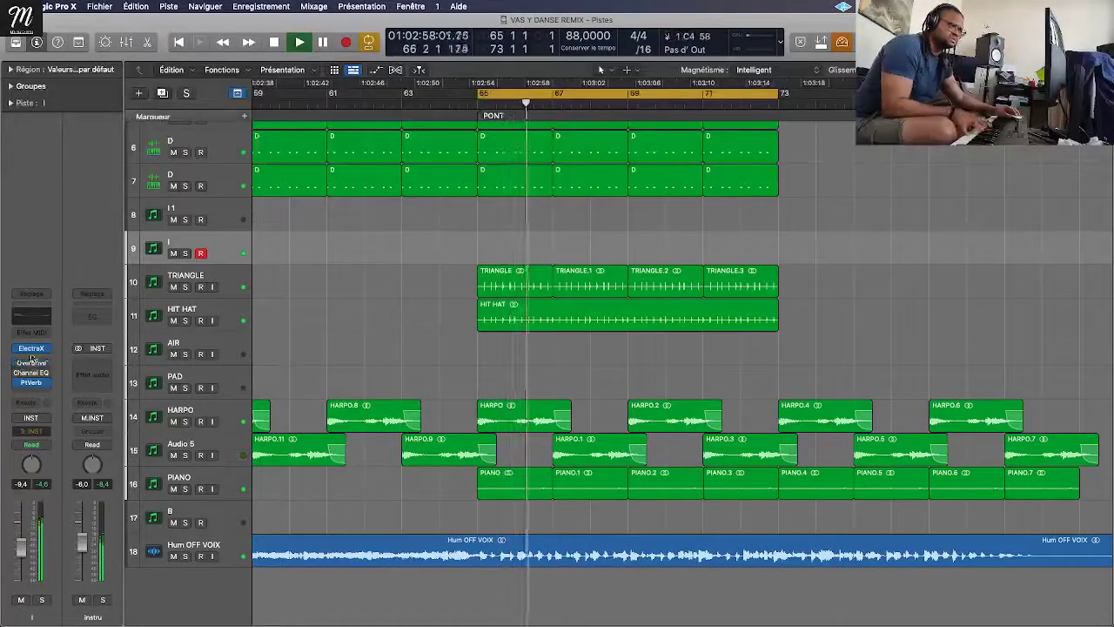
left_click(30, 348)
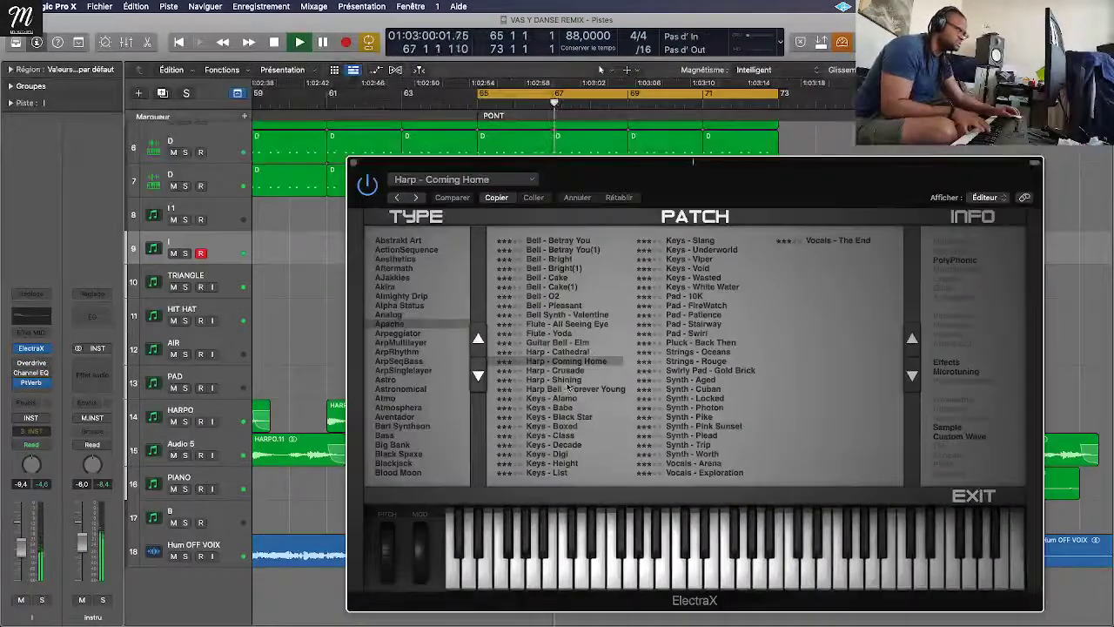
left_click(567, 381)
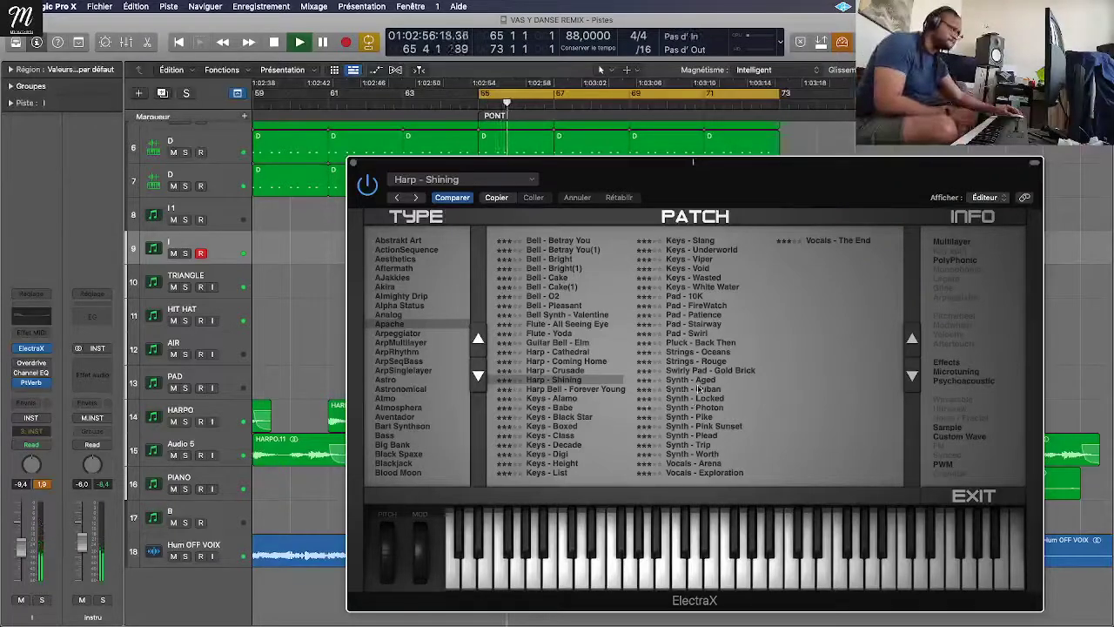
left_click(696, 418)
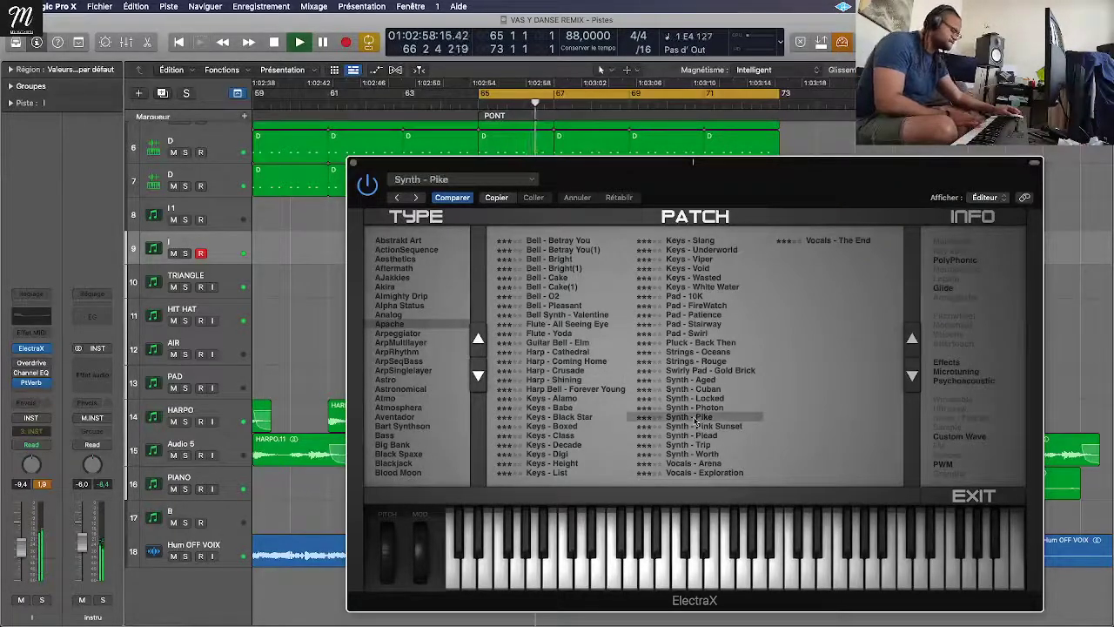
left_click(693, 426)
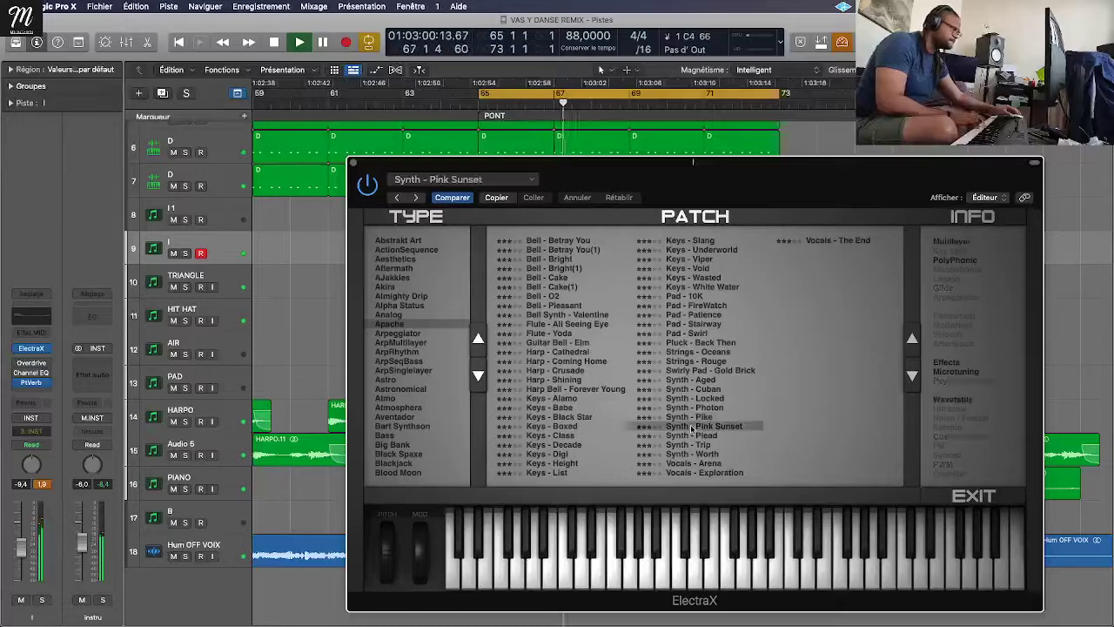
left_click(685, 436)
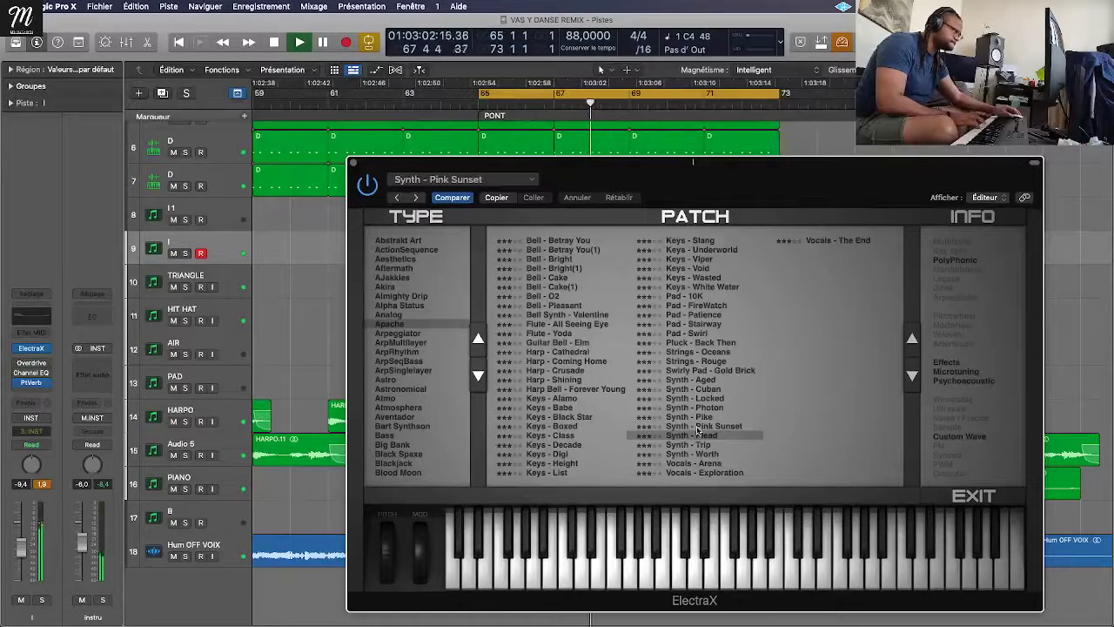
left_click(696, 427)
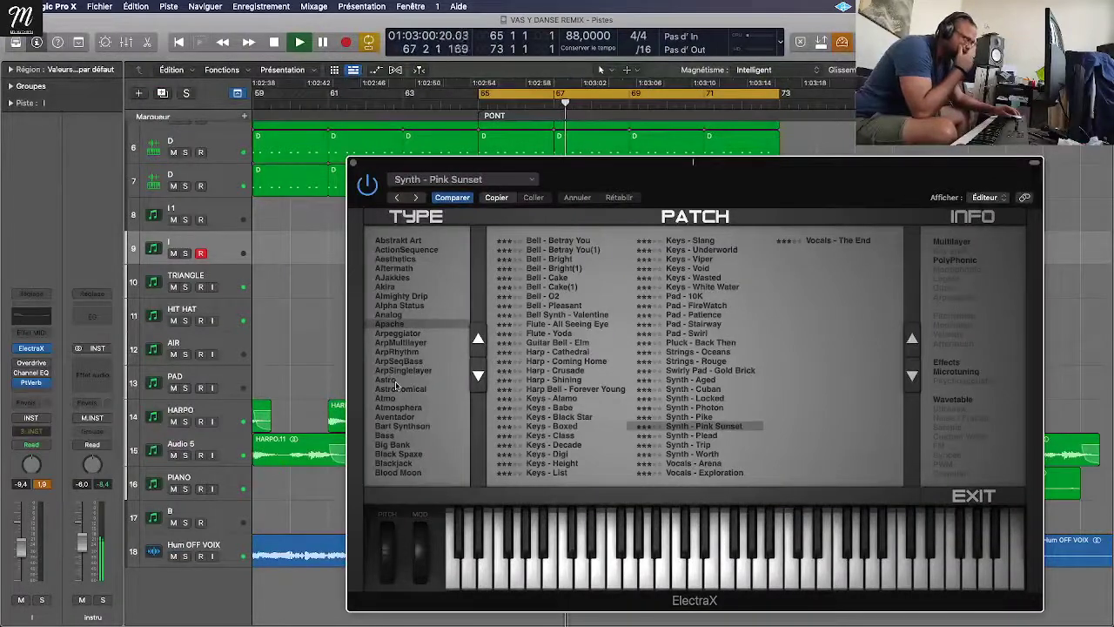
key("super+w")
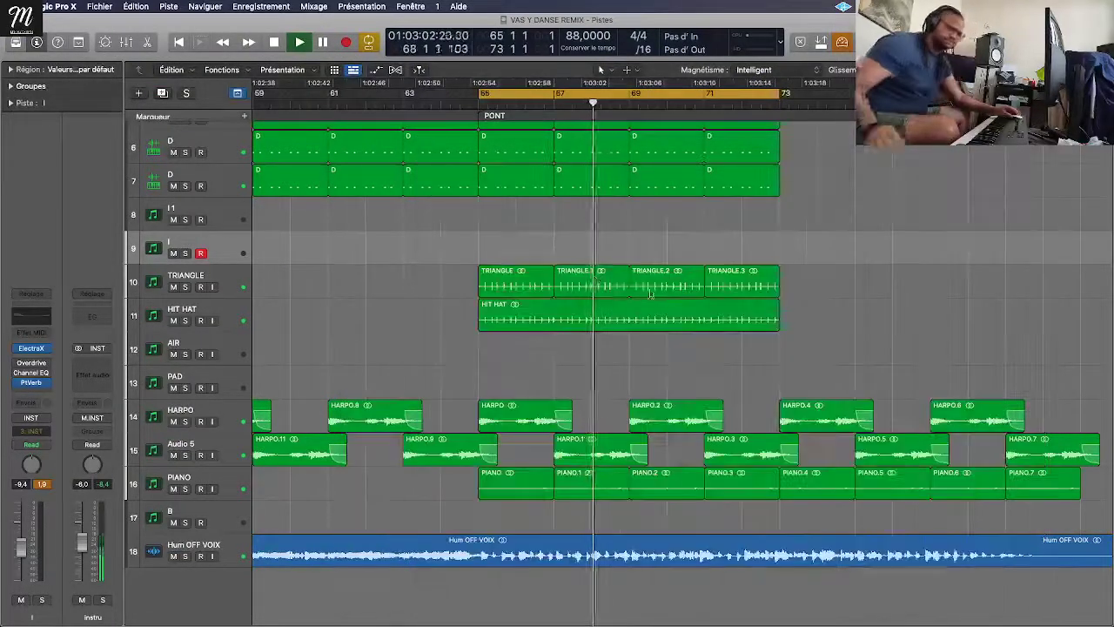
Step: Copy the TRIANGLE and HIT HAT regions from PONT to the start of C1 at bar 9
scroll(662, 295, "down", 5)
left_click_drag(619, 261, 696, 332)
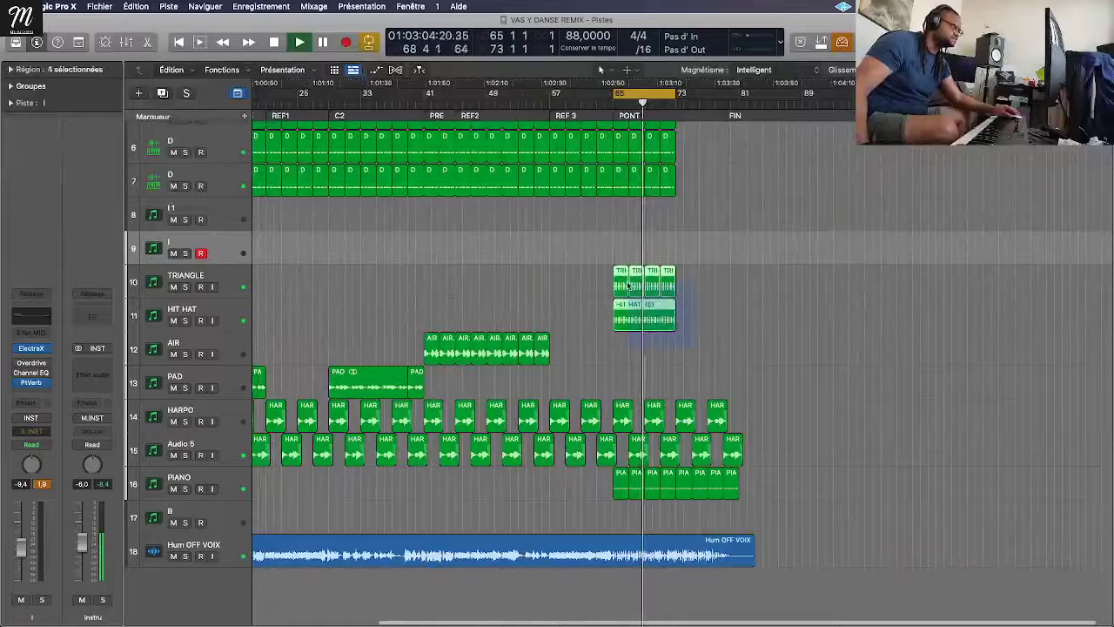
scroll(775, 318, "left", 8)
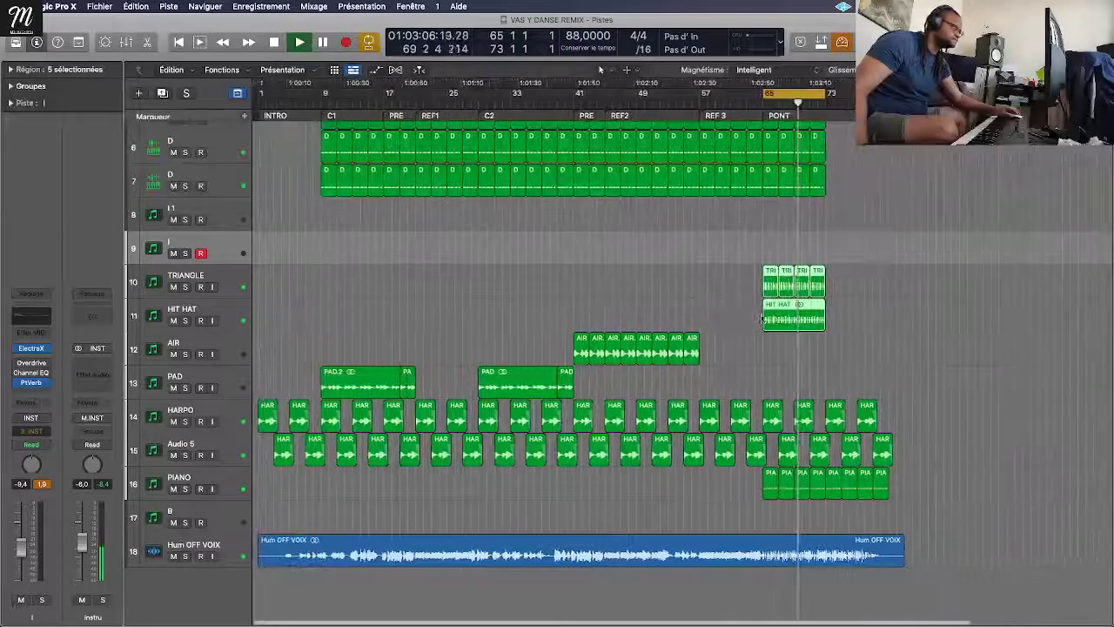
left_click_drag(774, 320, 334, 306)
Step: Repeat the copied TRIANGLE and HIT HAT regions to fill both tracks through REF 3, up to PONT at bar 65
key("super+r")
key("Return")
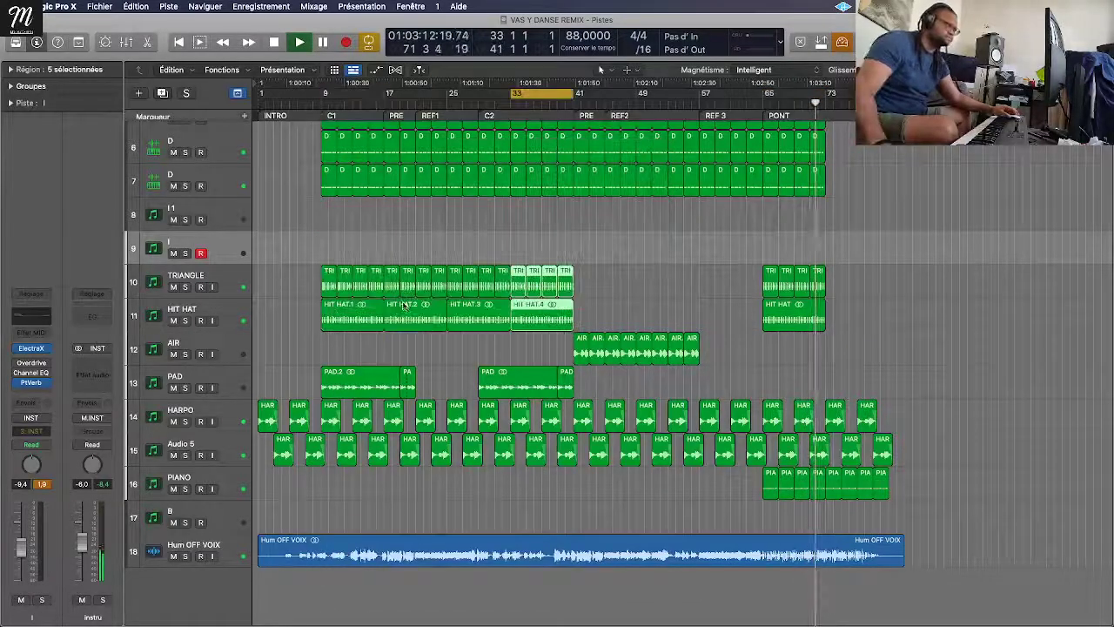
key("super+r")
key("Return")
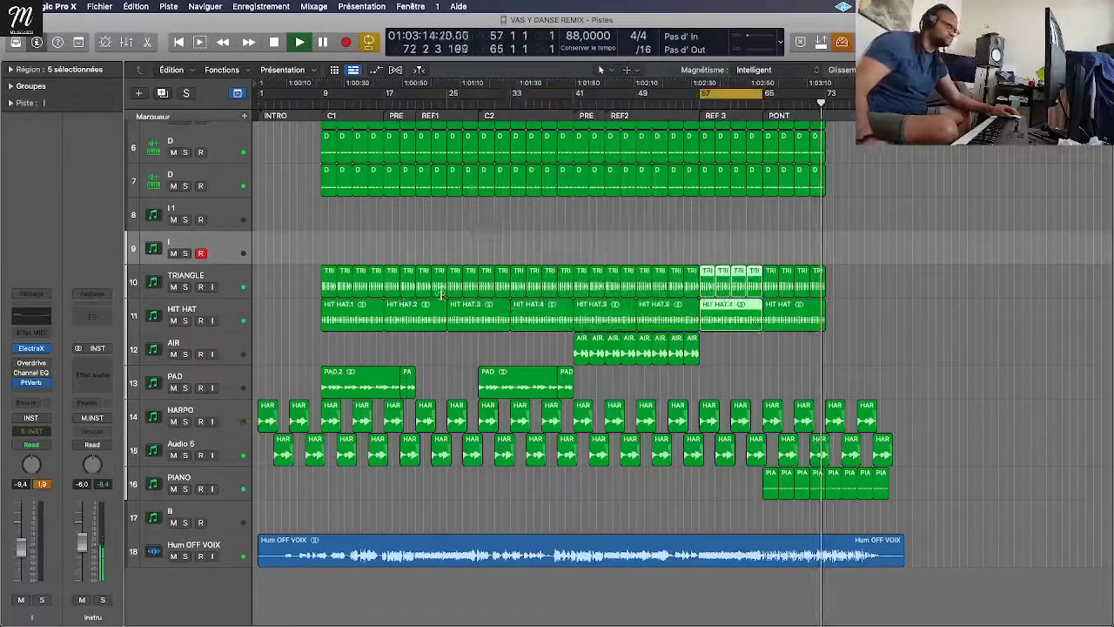
Step: Play the song from C1 and raise the Instru bus level to -4.4 dB
left_click(315, 93)
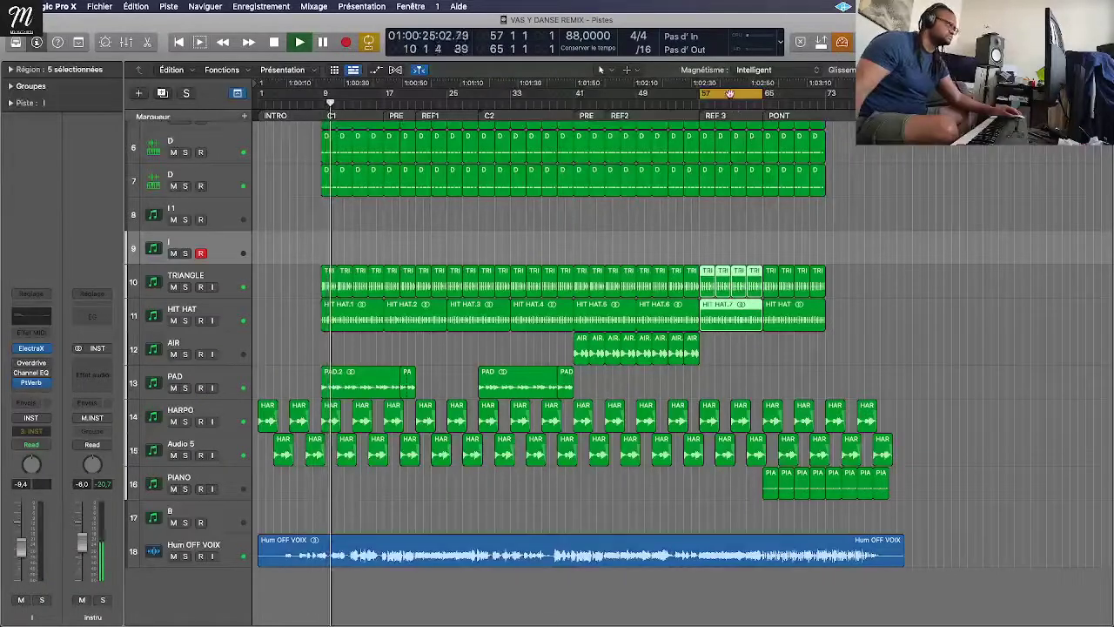
left_click(161, 383)
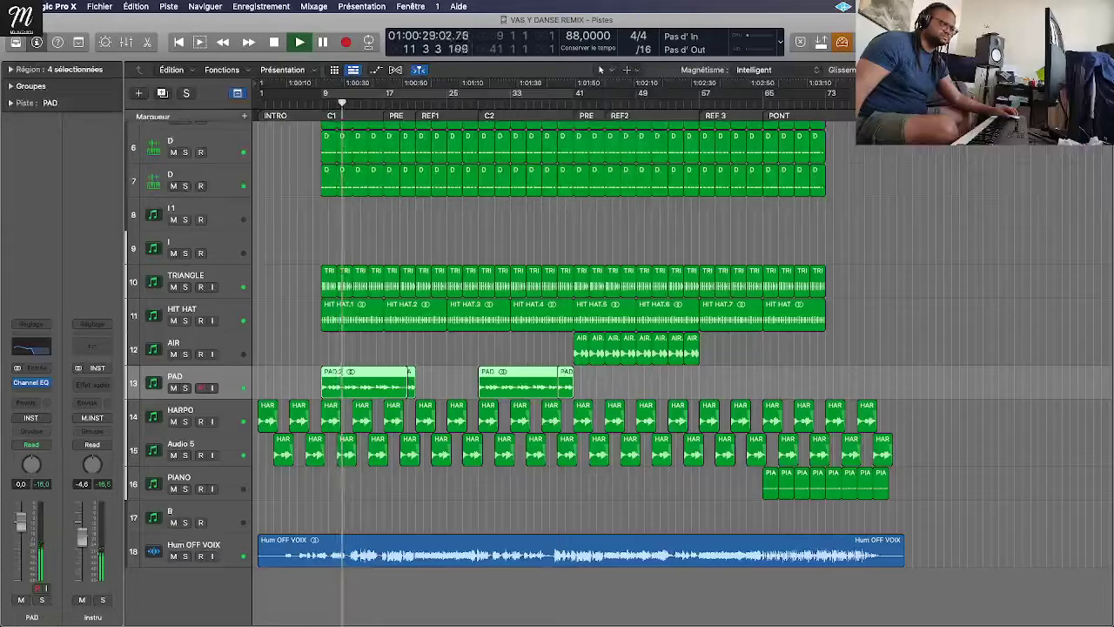
left_click_drag(82, 550, 87, 531)
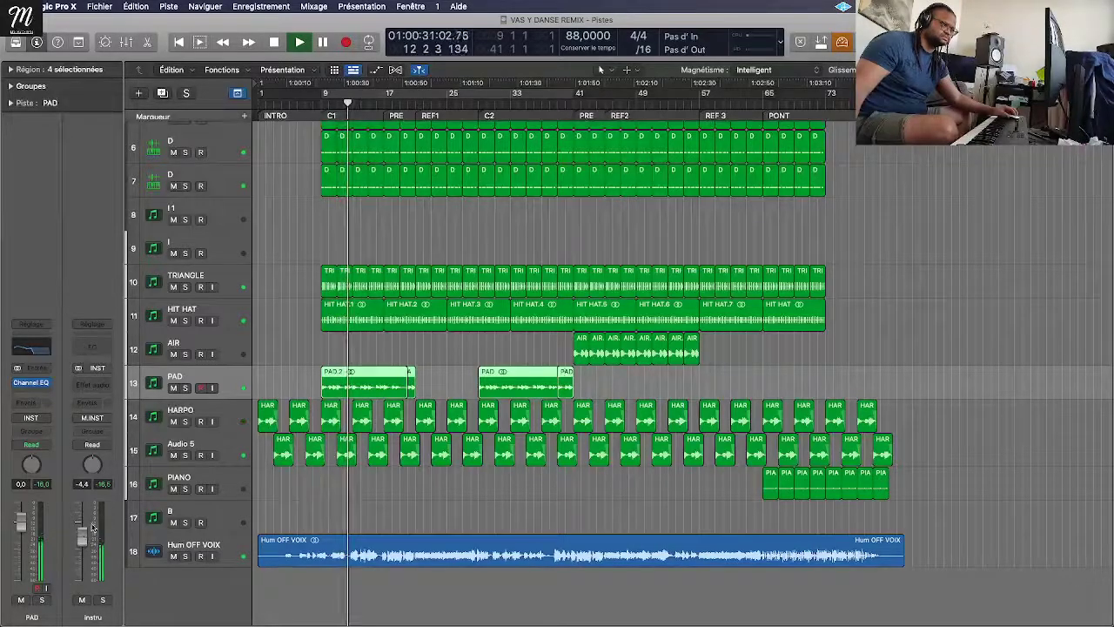
Step: Set the PAD track to 1.0 dB with pan at -9, and pan the Hum OFF VOIX track to +2
mouse_move(38, 480)
left_mouse_down()
mouse_move(38, 465)
mouse_move(32, 474)
left_mouse_up()
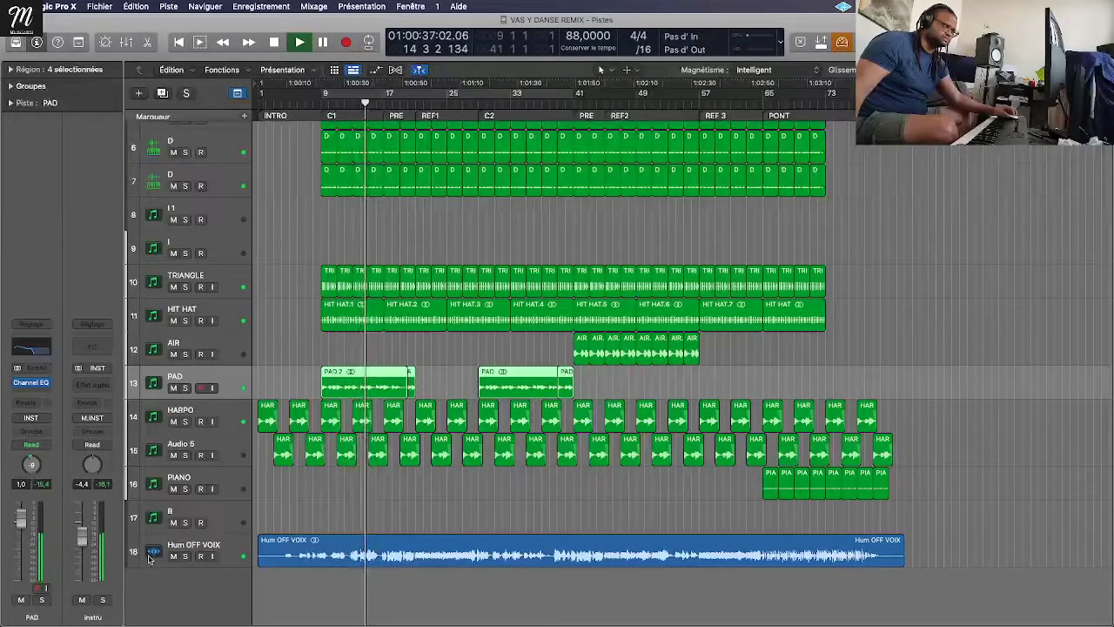
left_click(226, 550)
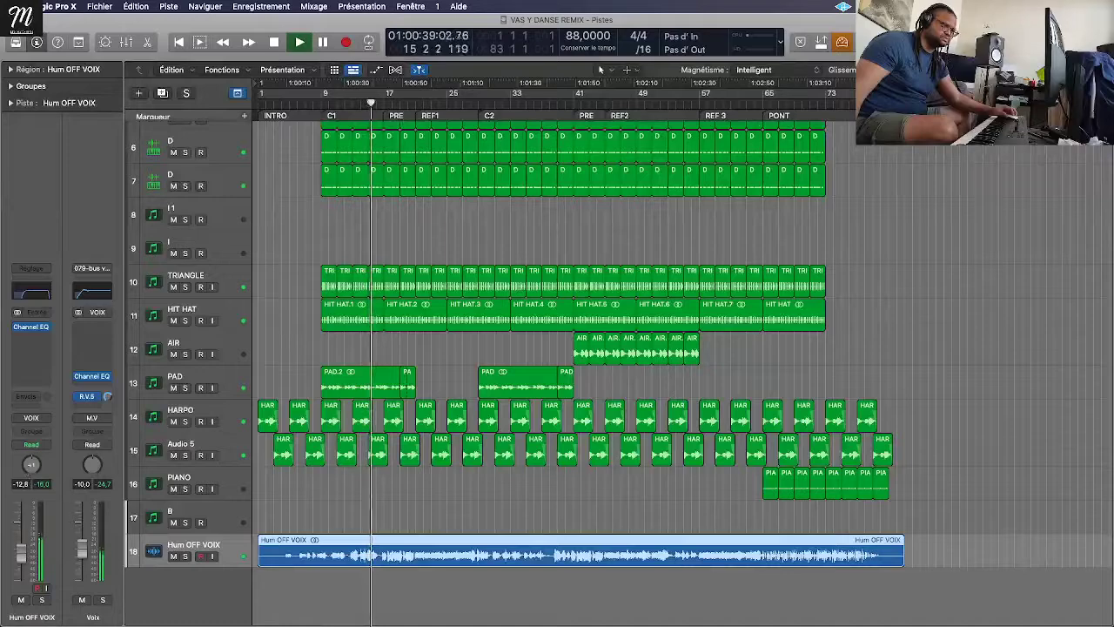
left_click_drag(31, 467, 32, 462)
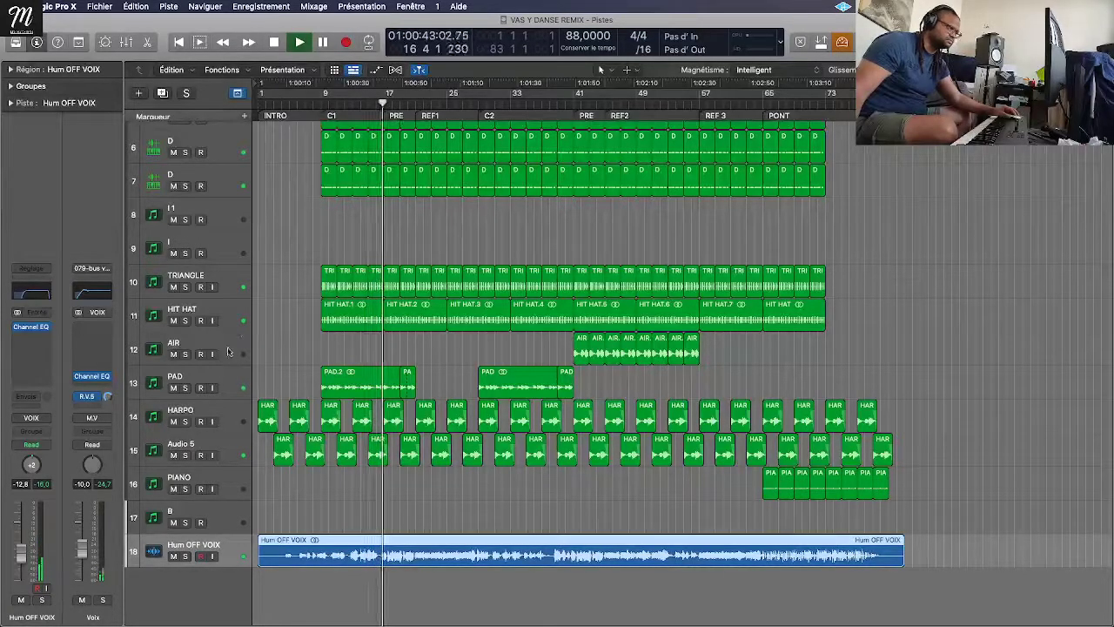
Step: Open ElectraX on the I track (track 9) and bring up the Bass category in its patch browser
left_click(195, 254)
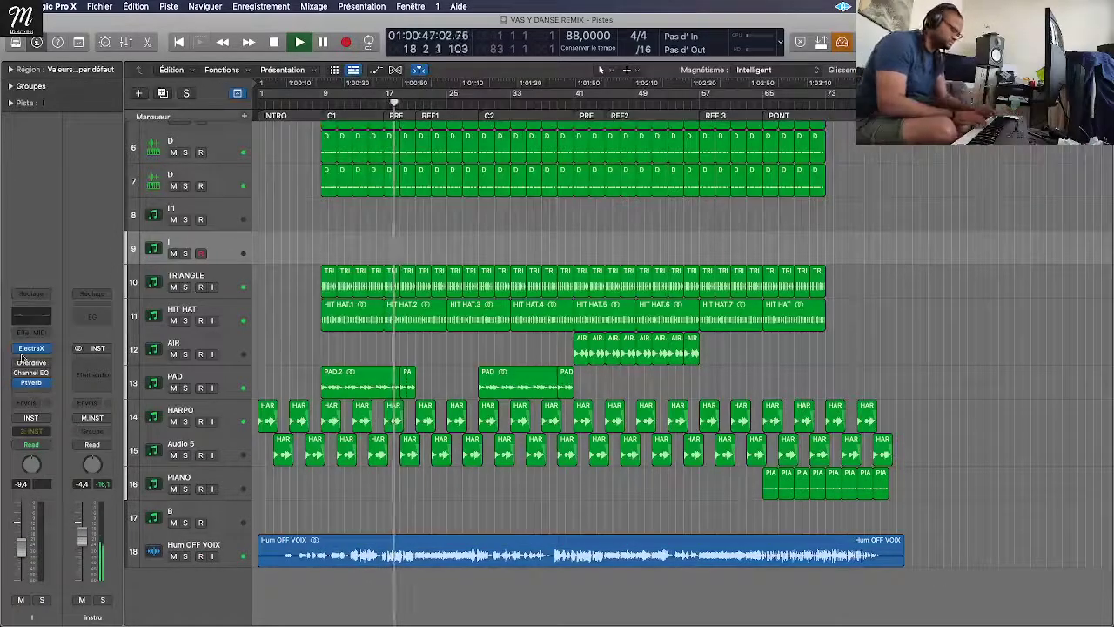
mouse_move(29, 350)
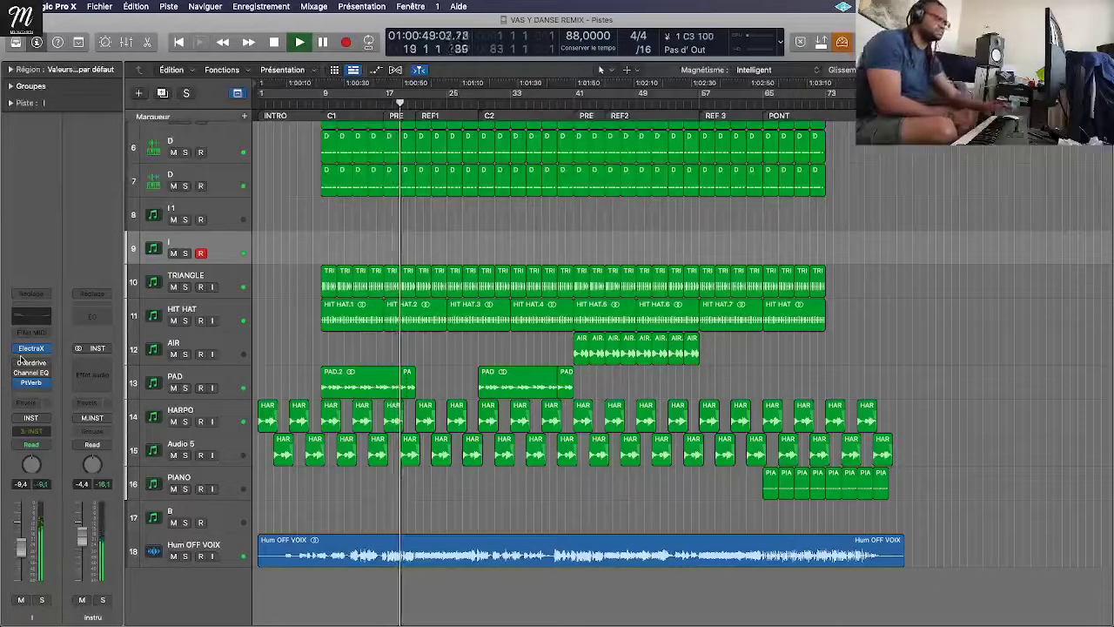
left_click(30, 349)
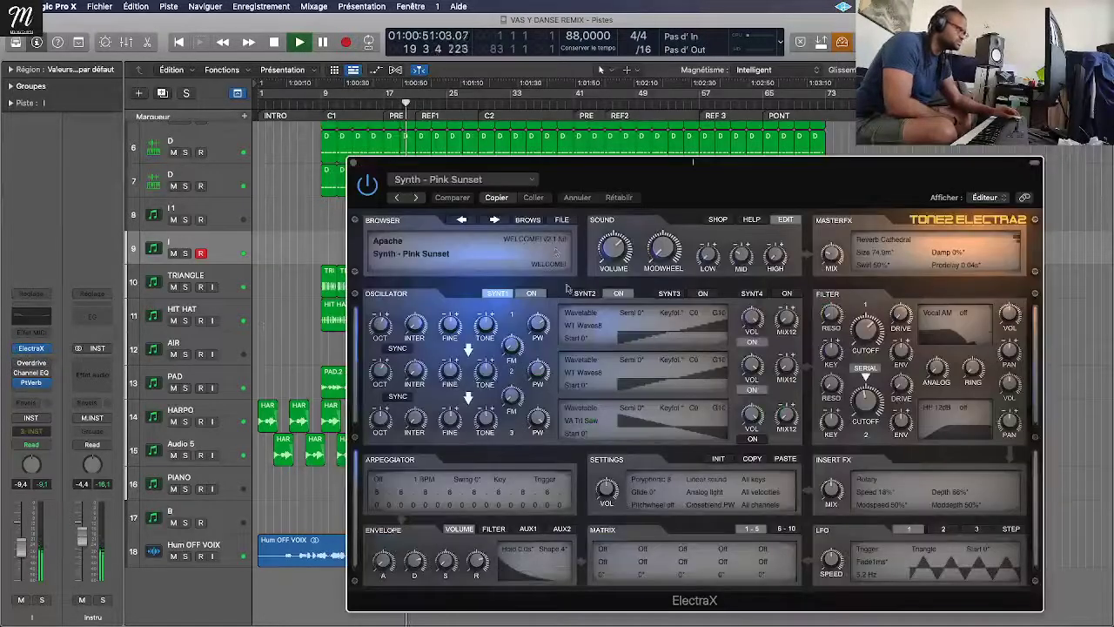
left_click(529, 220)
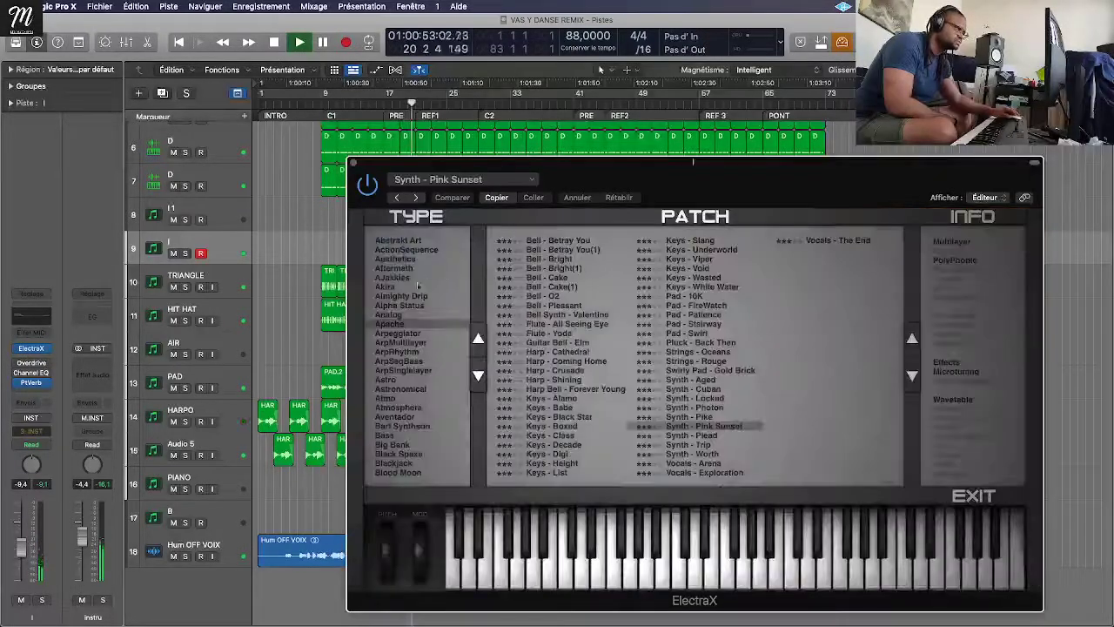
left_click(418, 285)
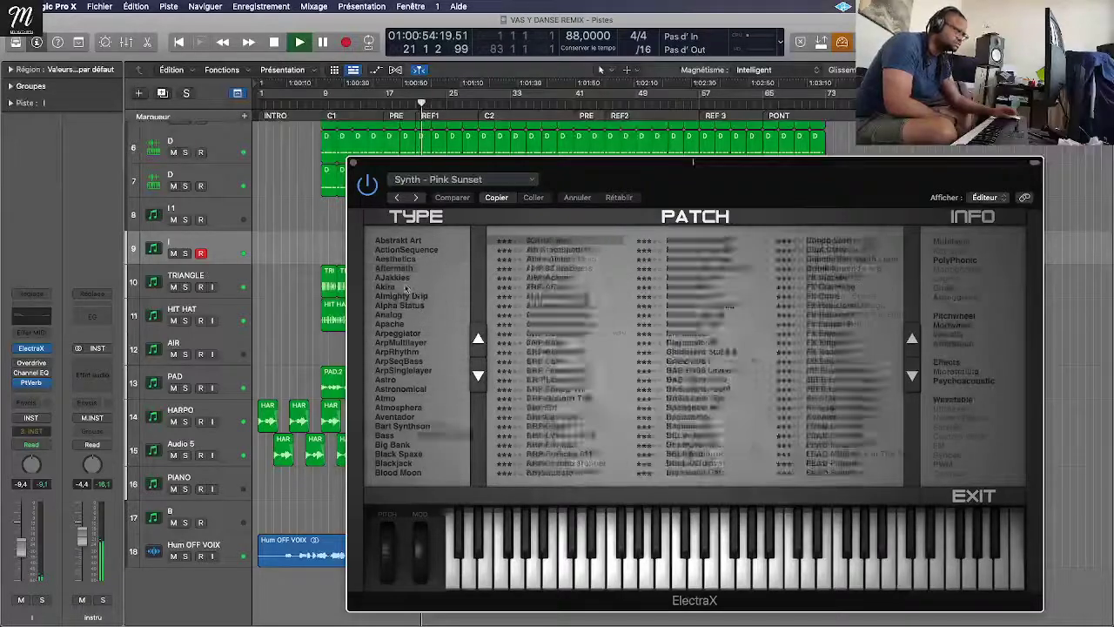
scroll(416, 348, "down", 4)
left_click(404, 396)
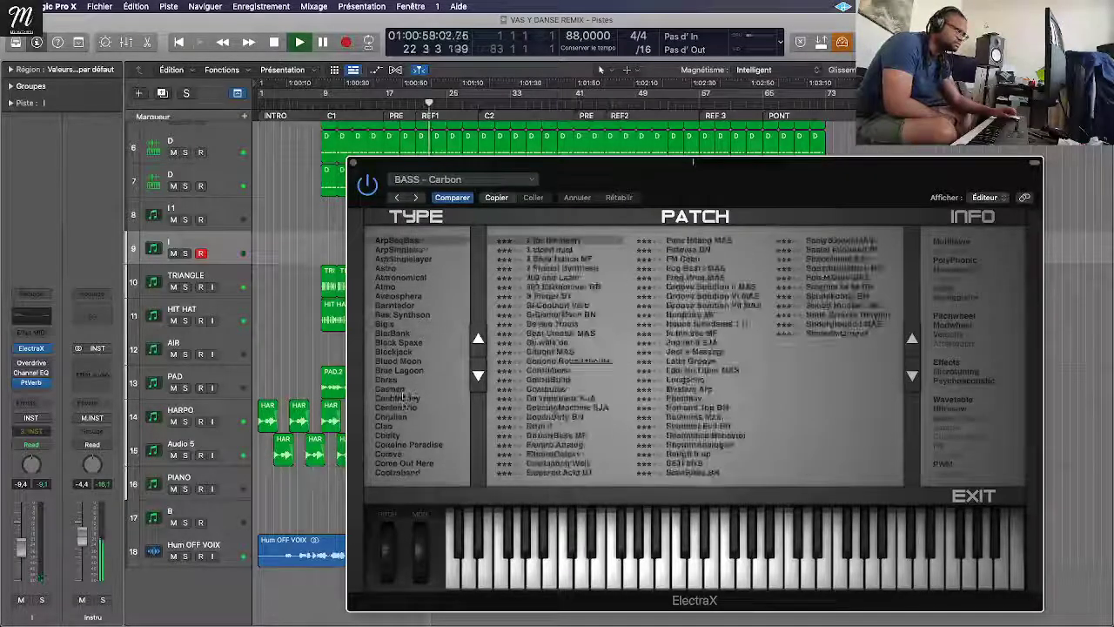
scroll(405, 396, "up", 3)
left_click(387, 360)
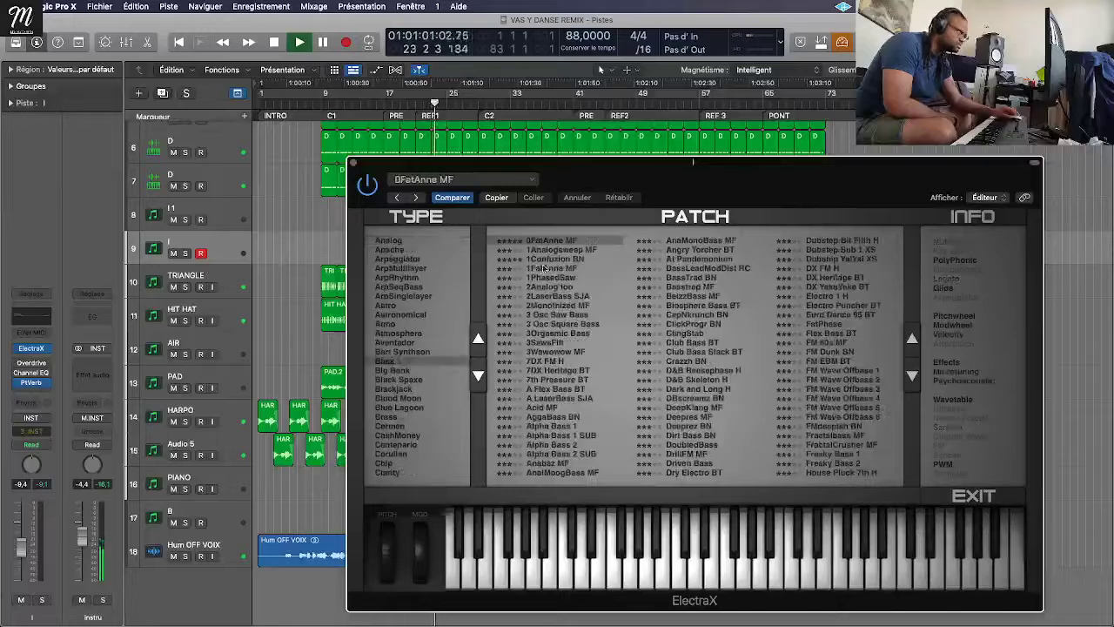
Step: Enable the Overdrive insert on the I track and audition ElectraX Bass patches from 1FatAnne MF to 3 Osc Square Bass
left_click(558, 260)
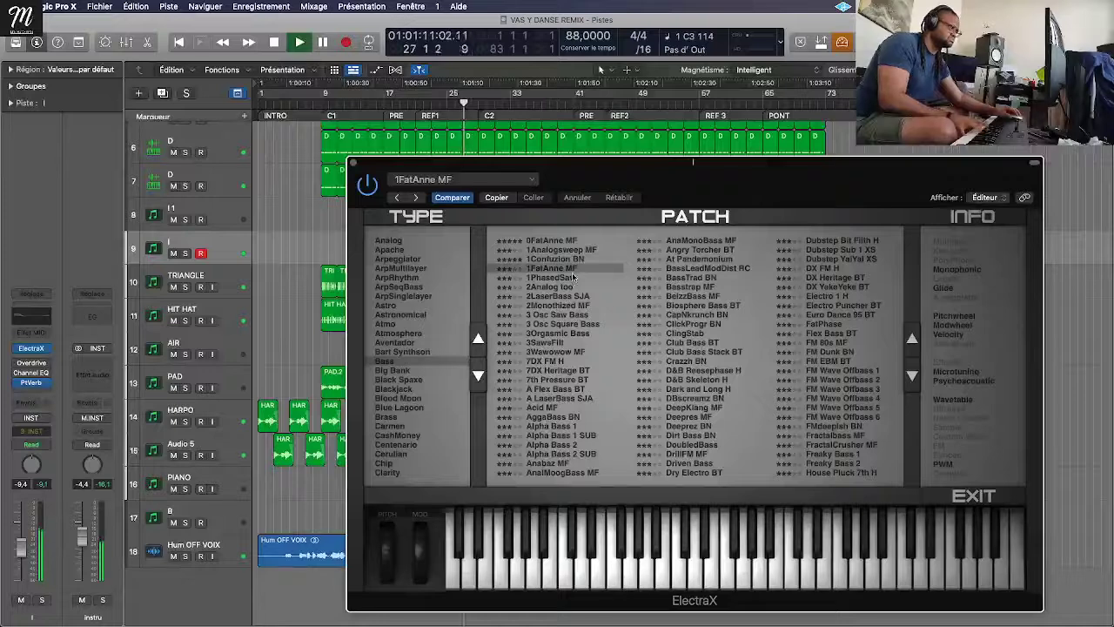
left_click(40, 362)
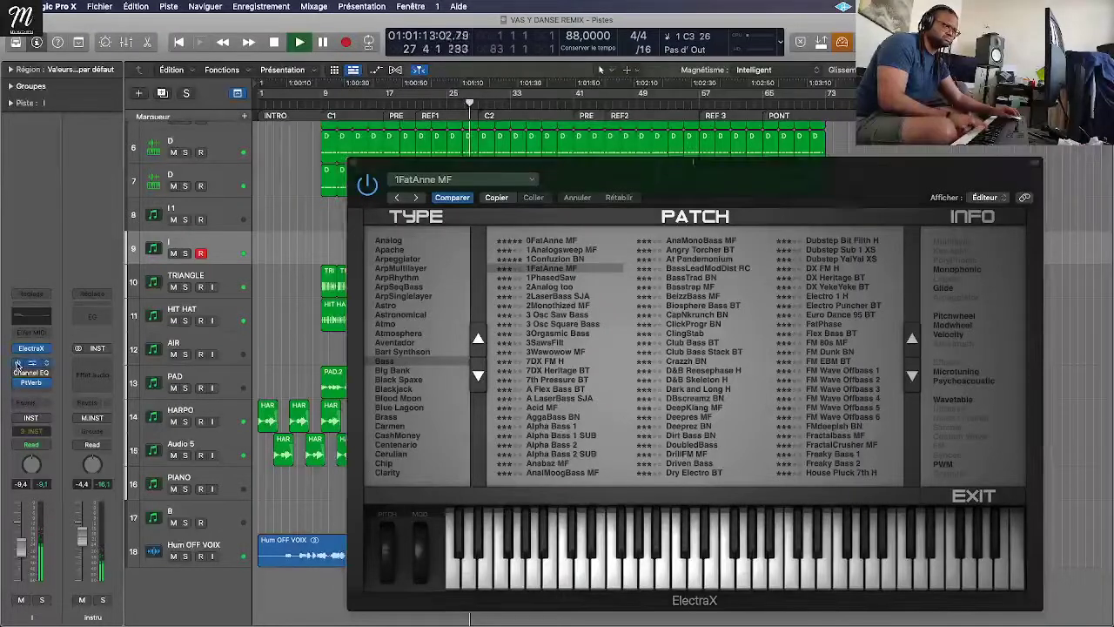
left_click(550, 286)
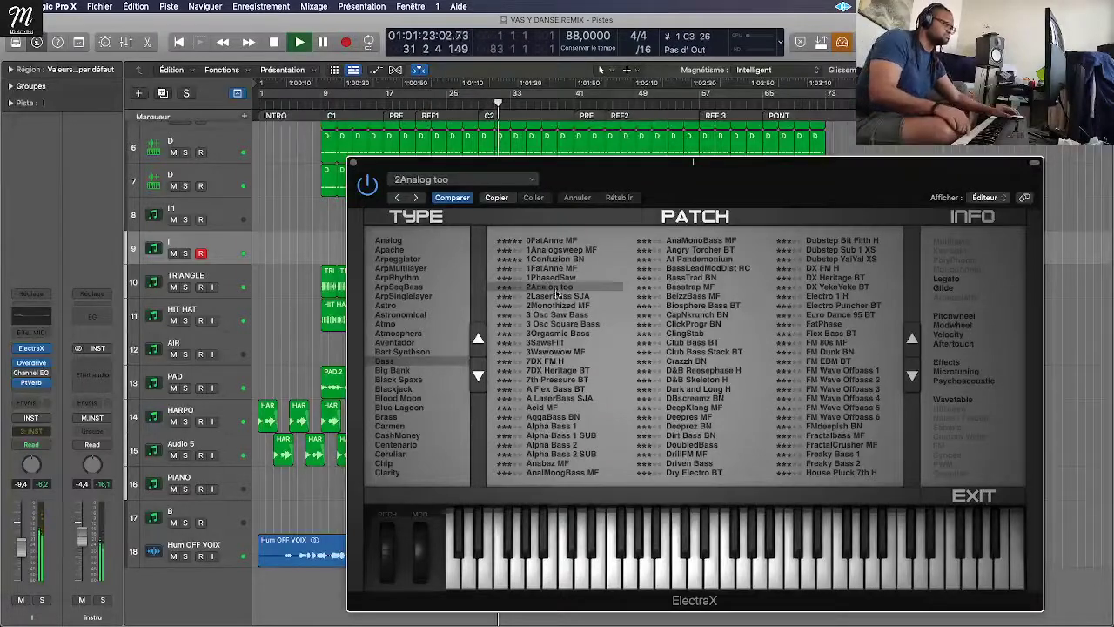
left_click(555, 296)
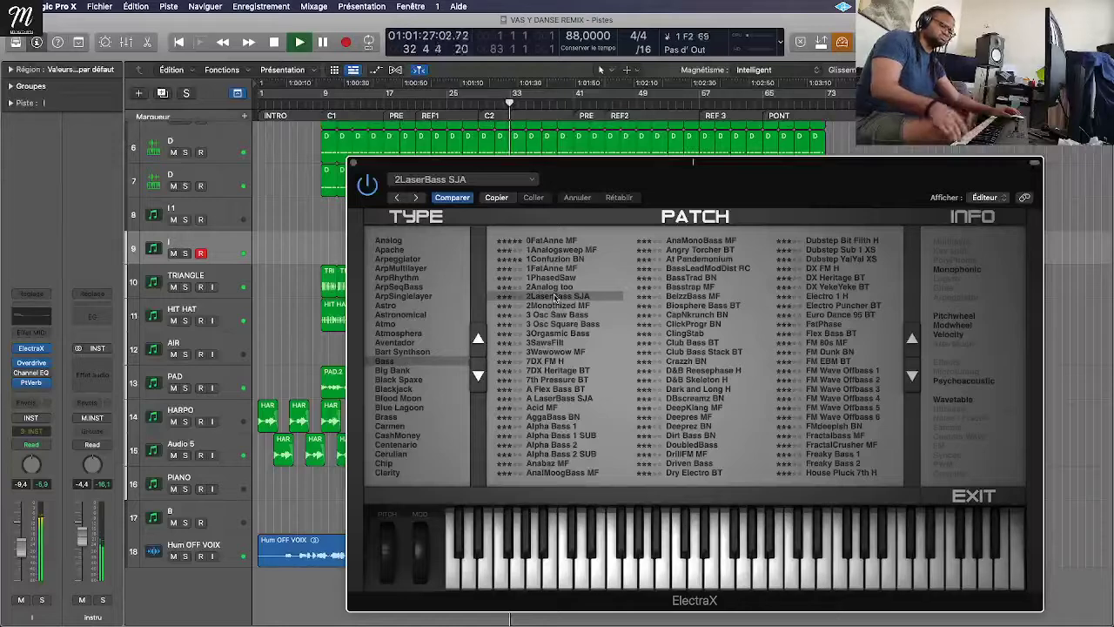
left_click(549, 308)
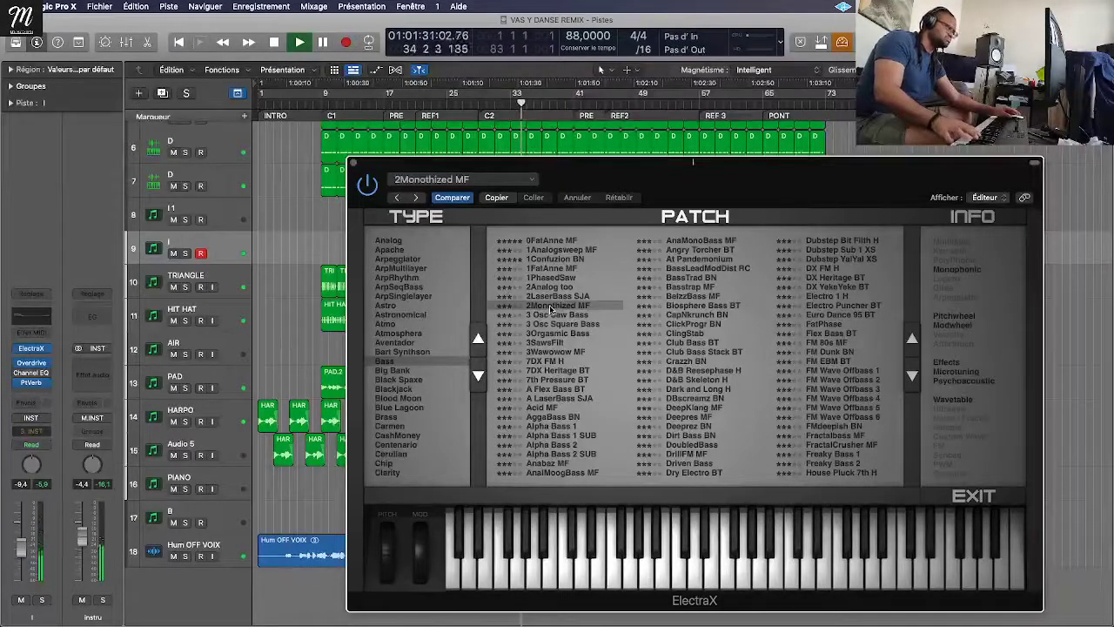
left_click(550, 316)
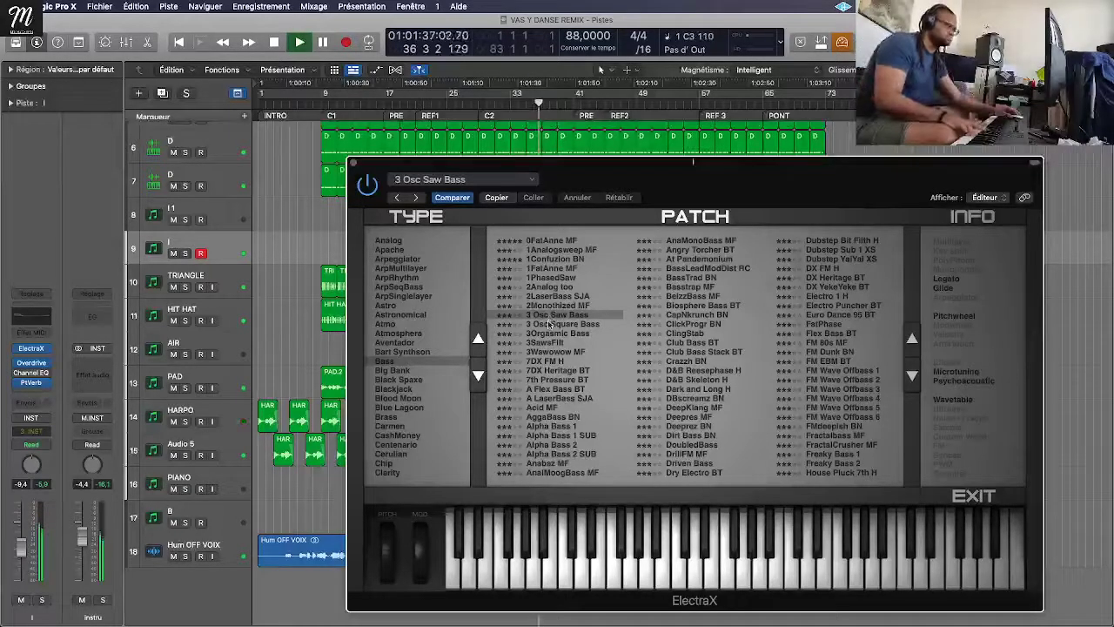
left_click(554, 323)
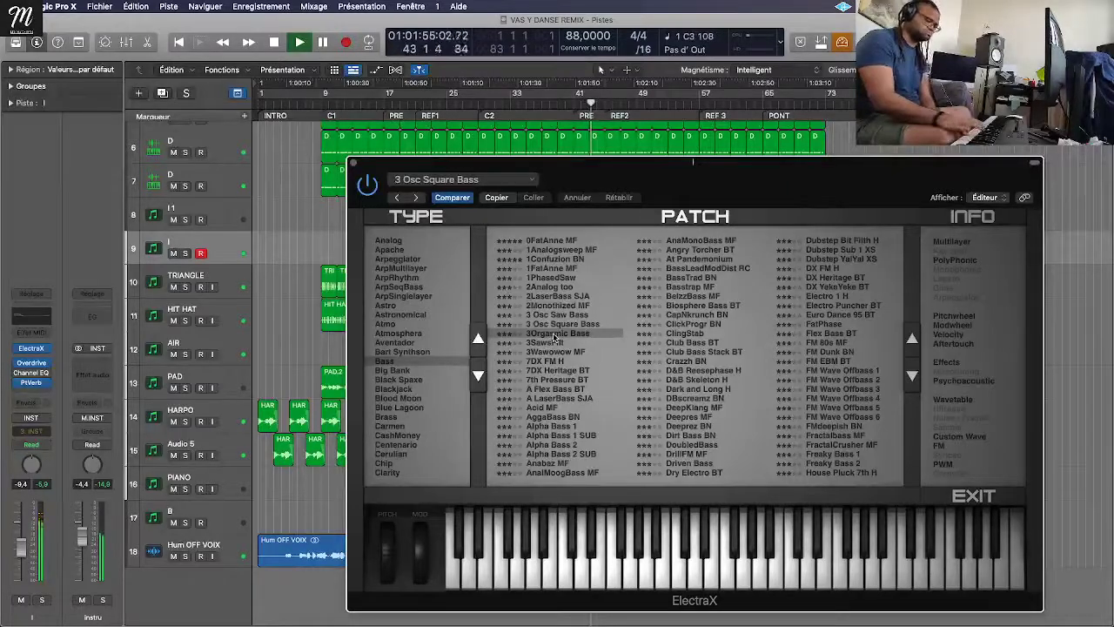
Step: Audition the ElectraX Bass patches from 3SawsFilt through 7DX FM H to 7th Pressure BT
left_click(553, 343)
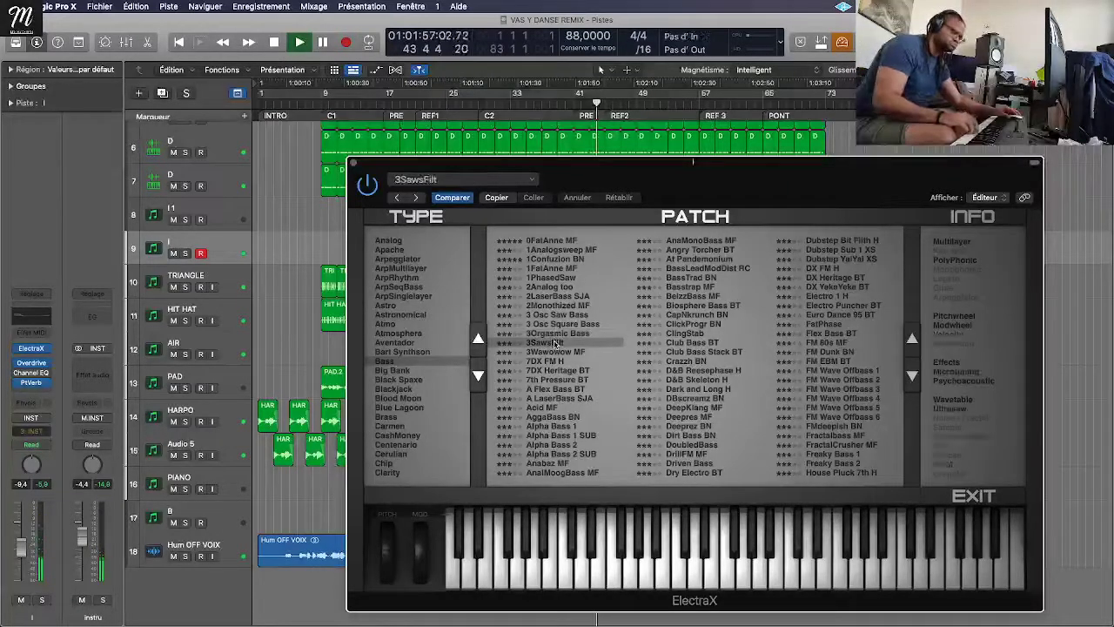
left_click(554, 350)
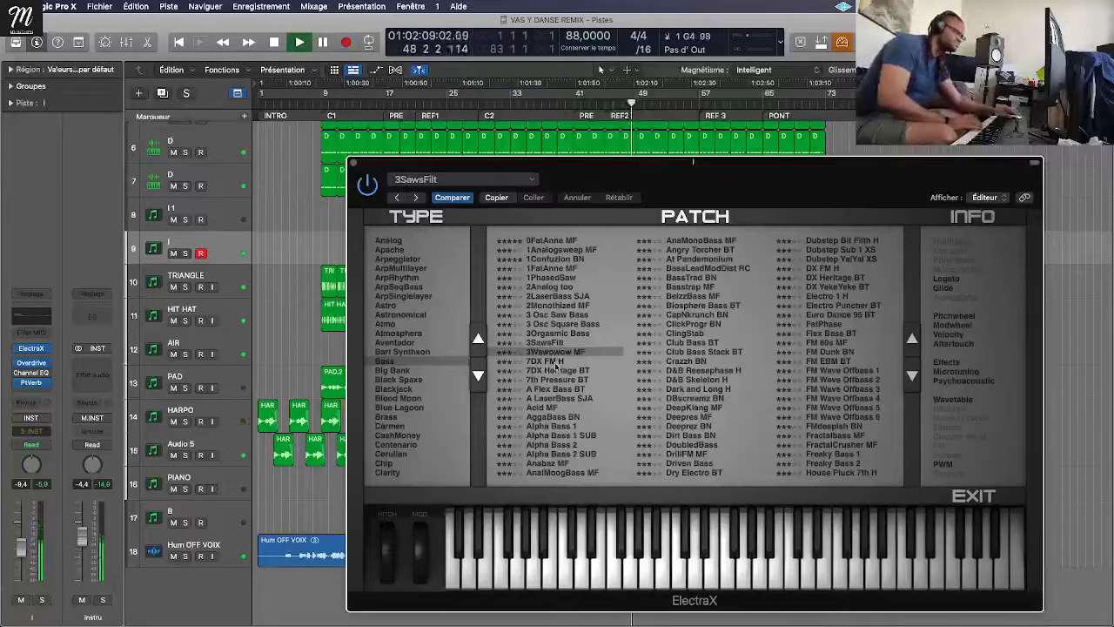
left_click(555, 362)
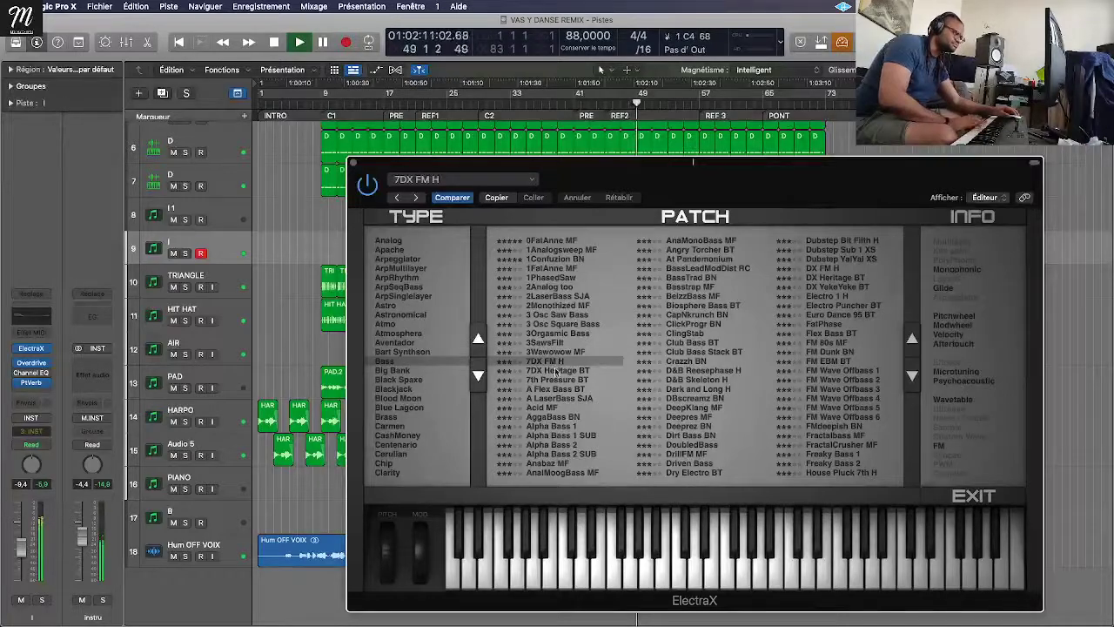
left_click(555, 371)
left_click(557, 380)
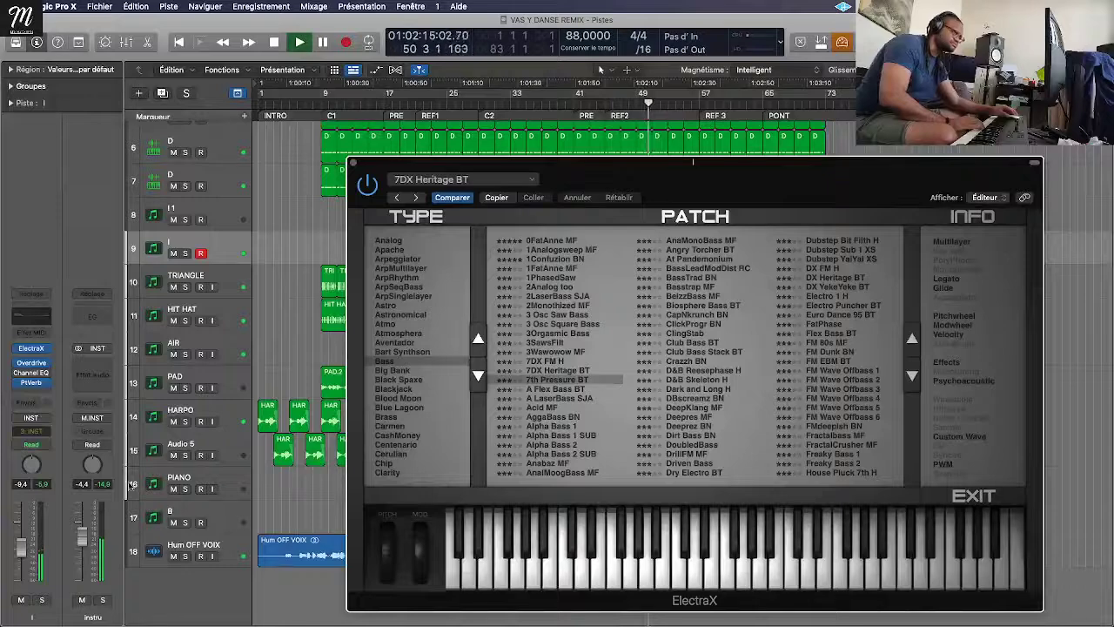
Step: Mute the HARPO and Audio 5 tracks and try the Bass patches A Flex Bass BT, DBscreamz BN and Deepres MF
left_click(173, 421)
left_click(173, 455)
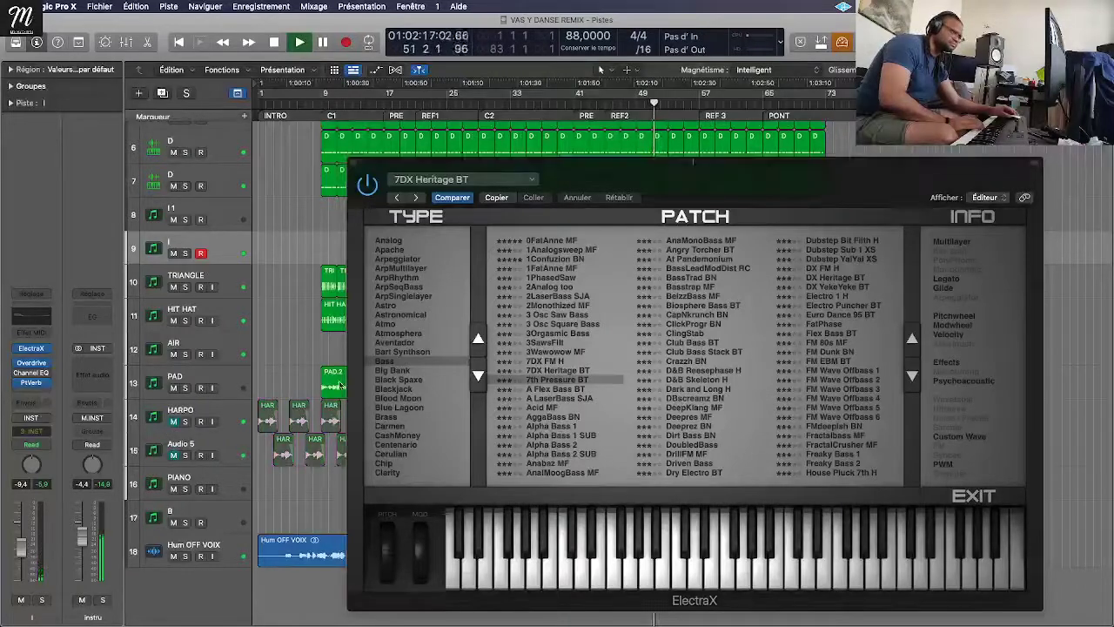
left_click(561, 389)
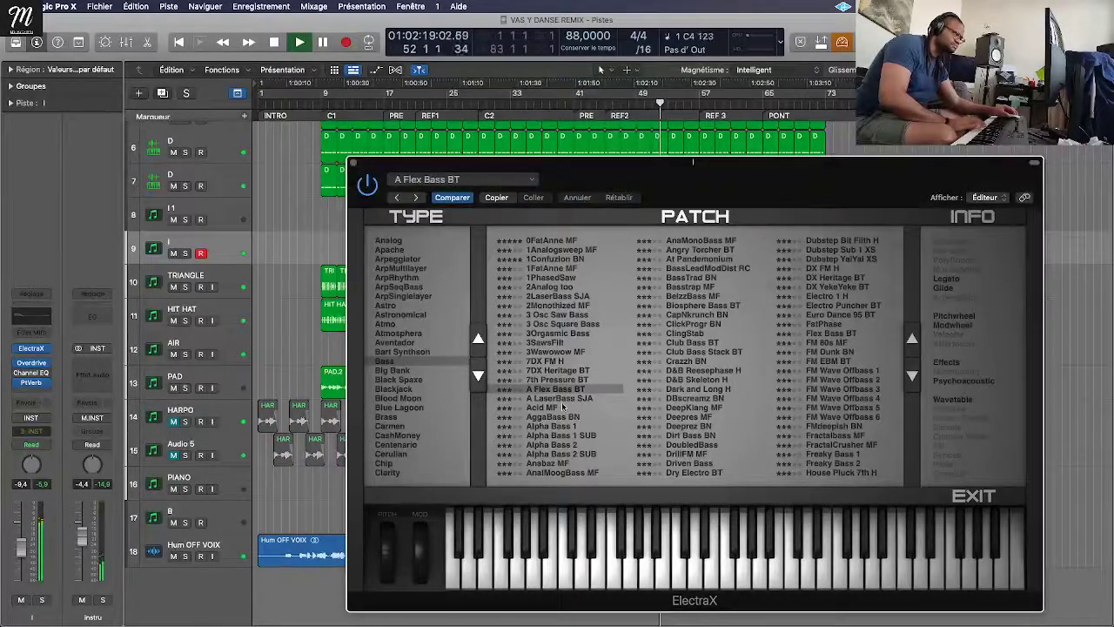
left_click(685, 401)
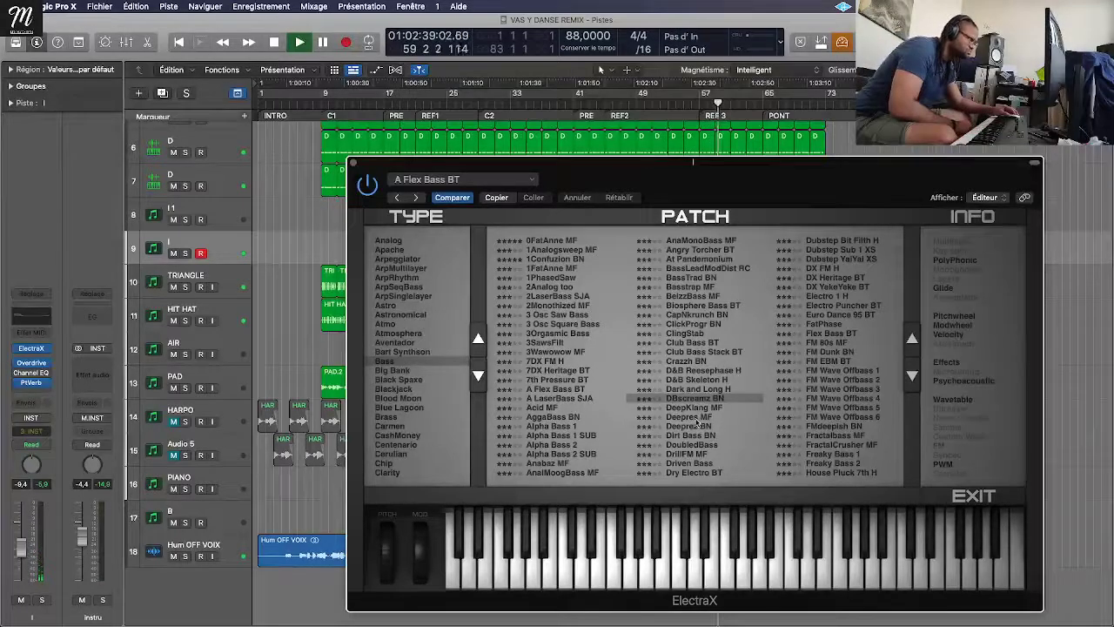
left_click(696, 418)
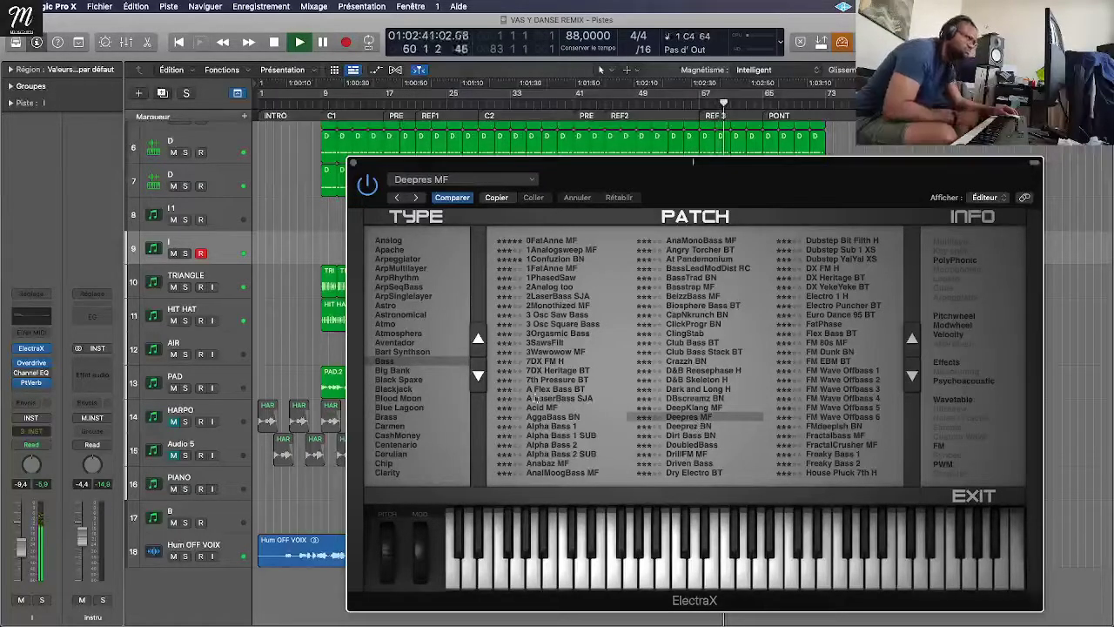
Step: Audition Akira patches in ElectraX, including Keys - Digital, Keys - Fall, Keys - Govern and Synth - Hooligans
scroll(415, 287, "up", 3)
left_click(415, 287)
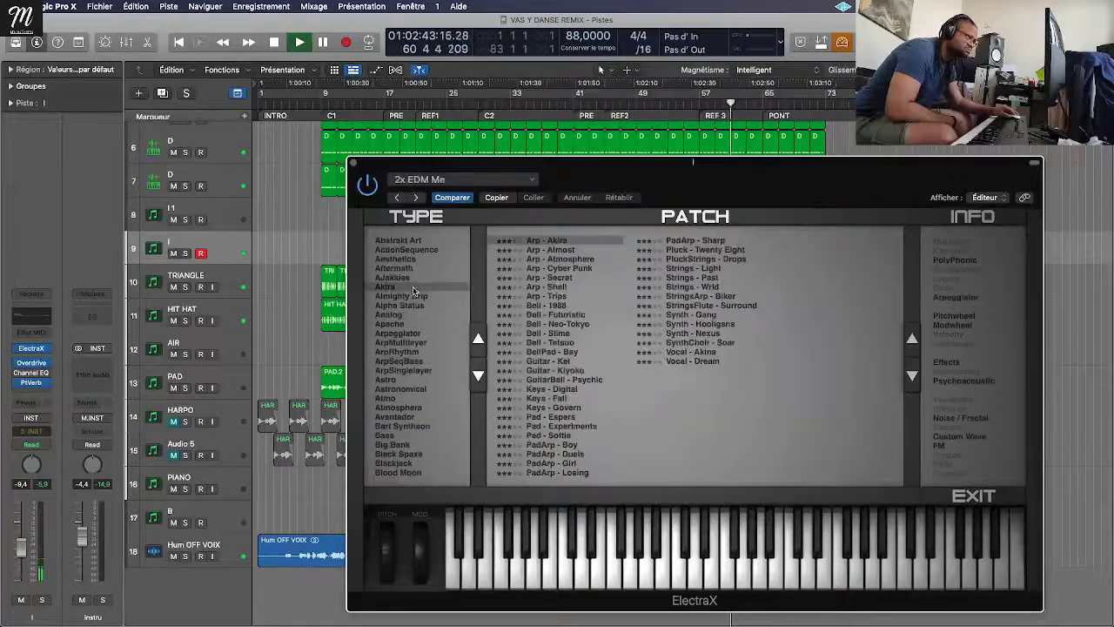
left_click(565, 394)
left_click(570, 399)
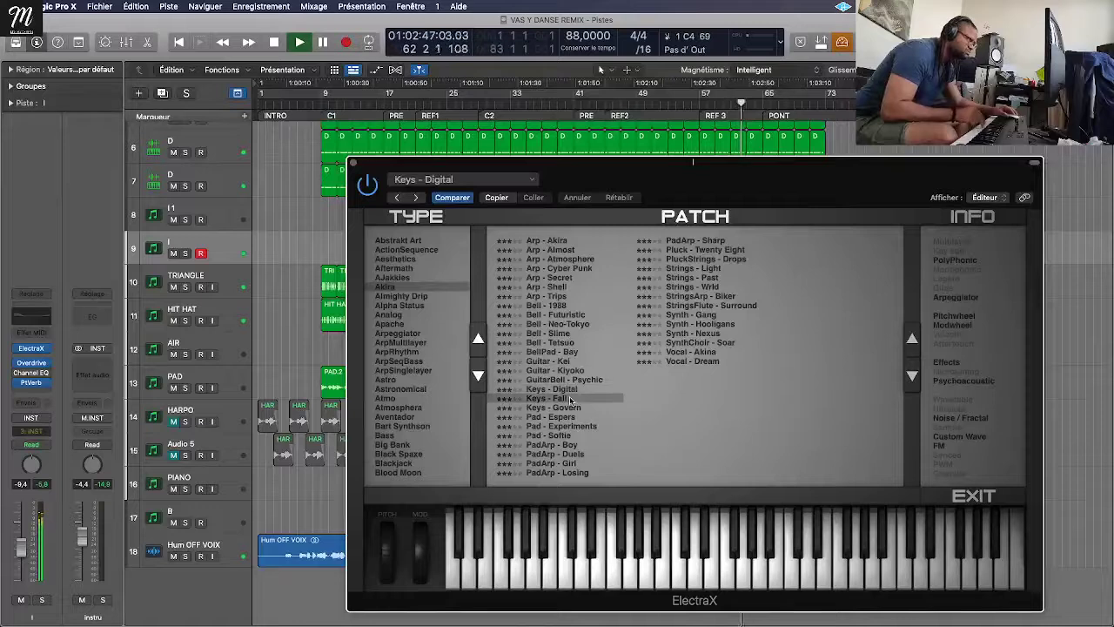
left_click(571, 406)
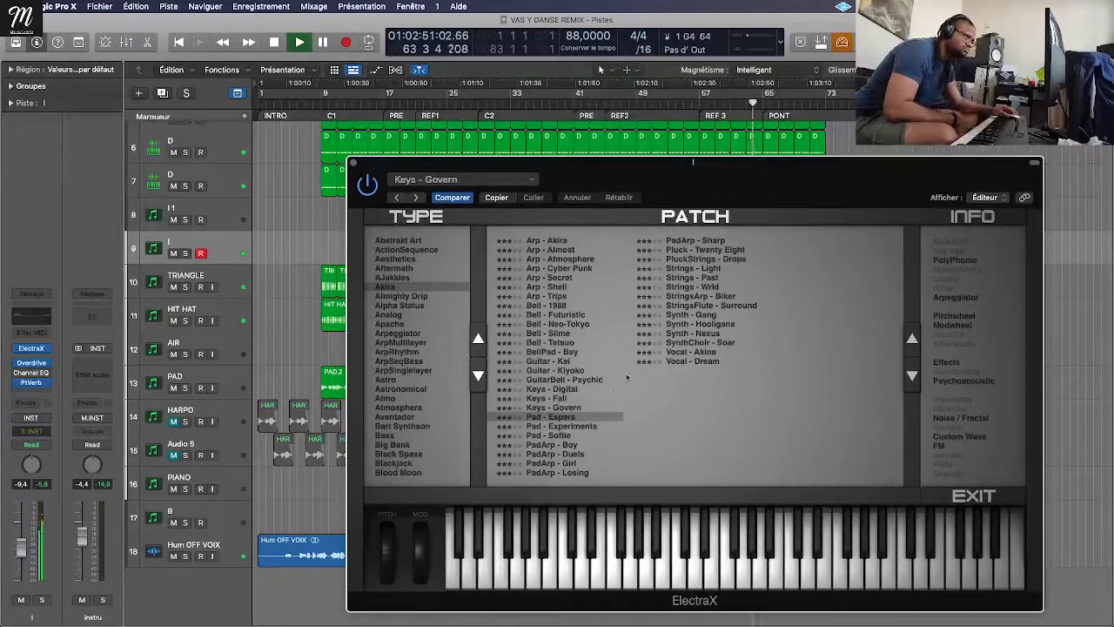
left_click(683, 325)
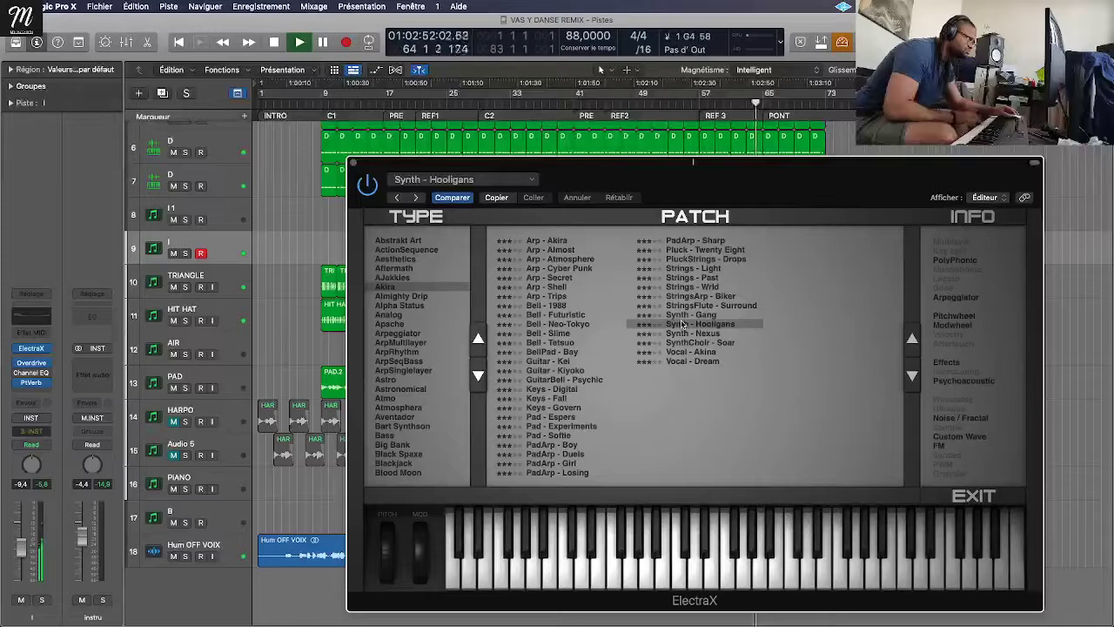
Step: Try FL - Murda Beatz from the Almighty Drip category, load the KY - Background Keys patch and close the ElectraX window
left_click(416, 297)
left_click(573, 334)
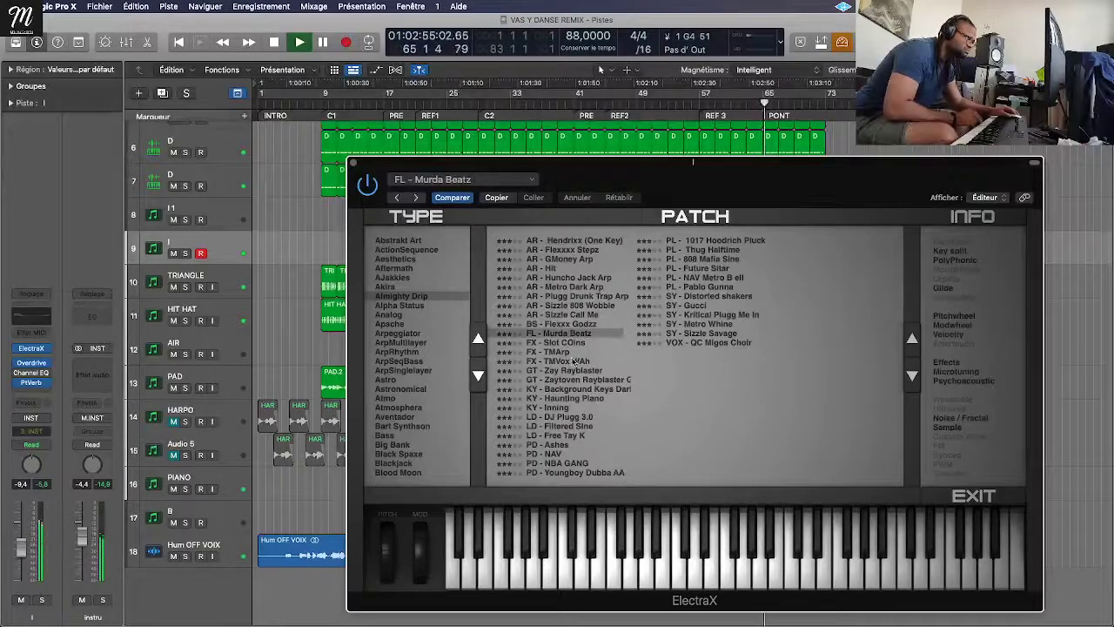
left_click(572, 389)
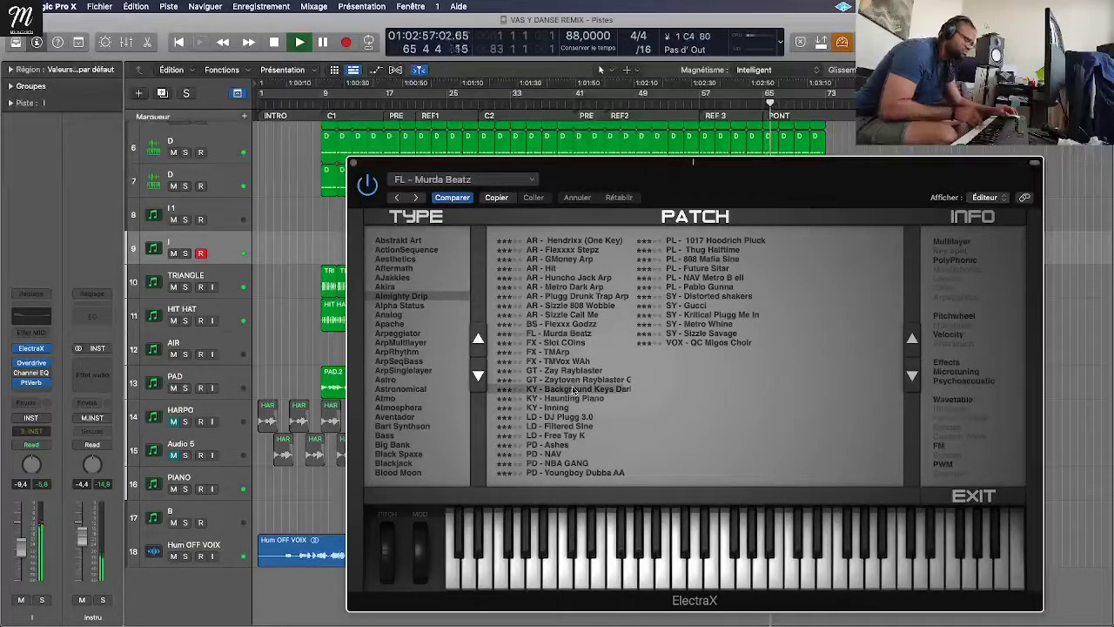
key("super+w")
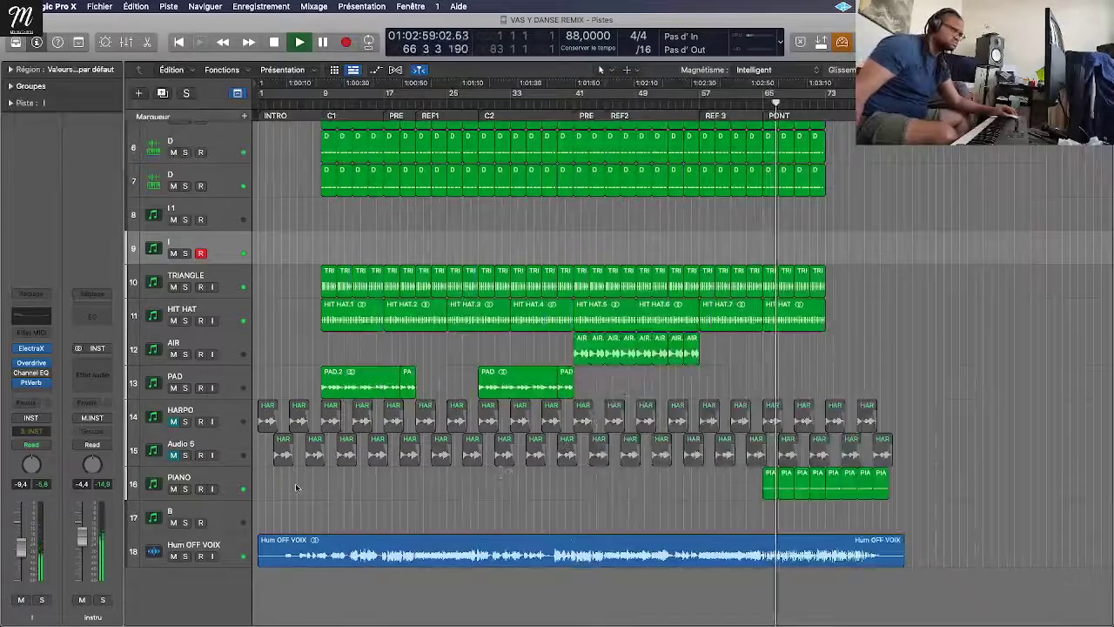
Step: Select the PIANO track and save the project
left_click(244, 491)
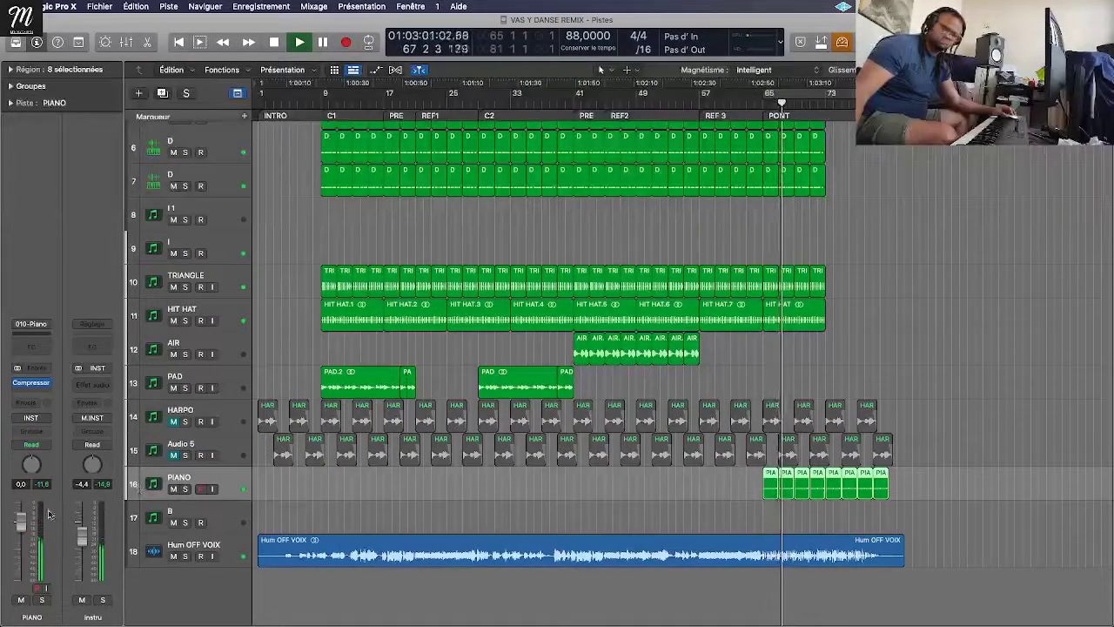
key("super+s")
Step: Set the Oxford Limiter on the Master Sam channel to +1.77 dB input gain and -0.0167 dB output trim
key("x")
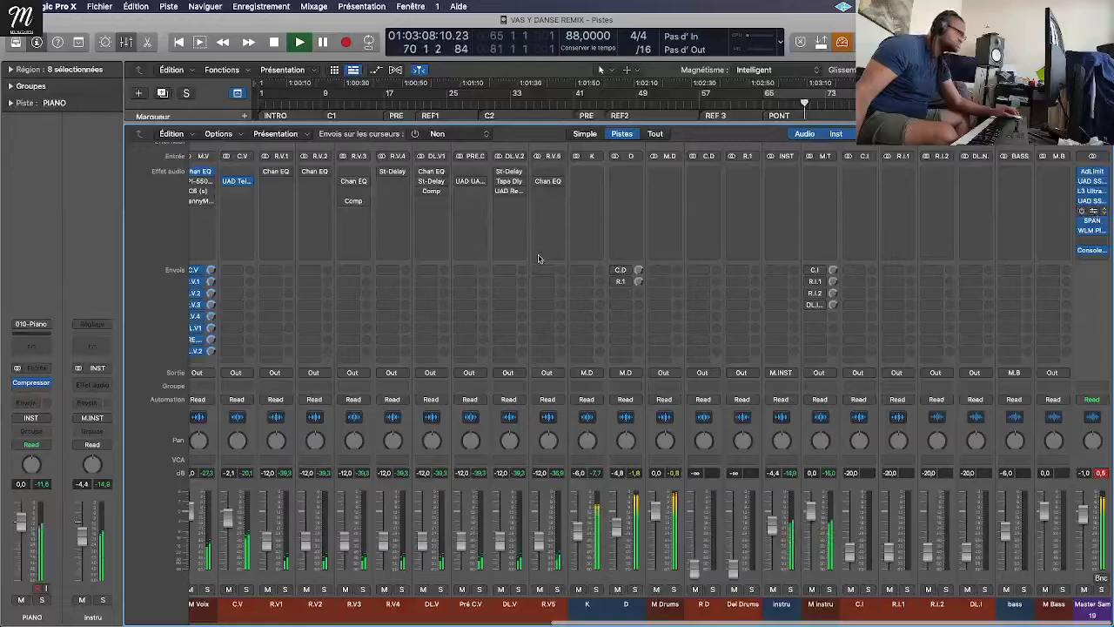
key("v")
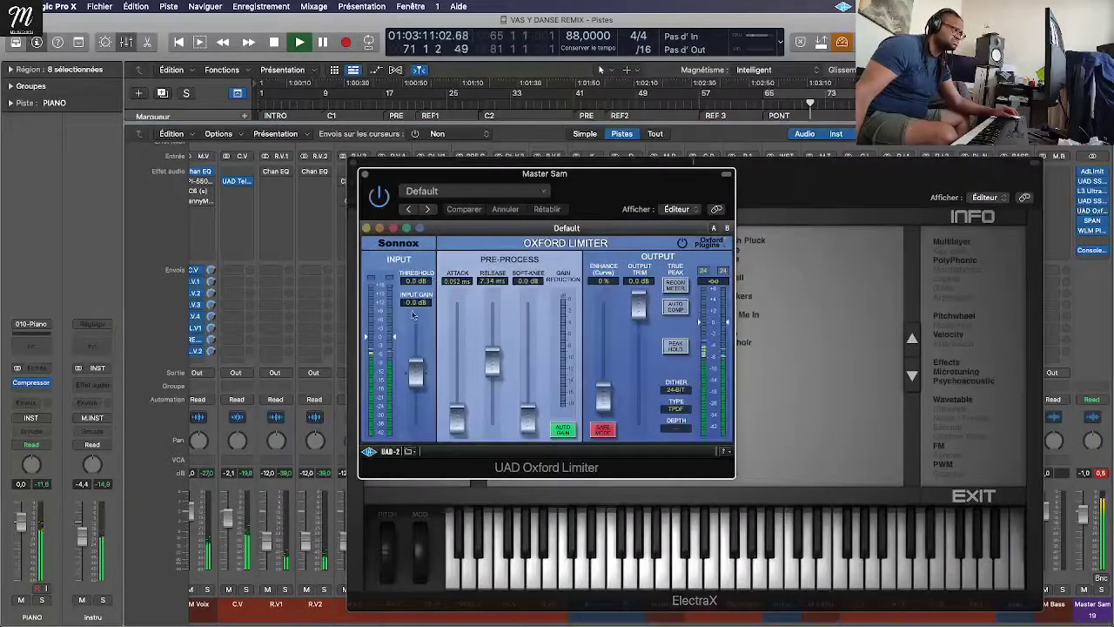
left_click_drag(416, 374, 419, 369)
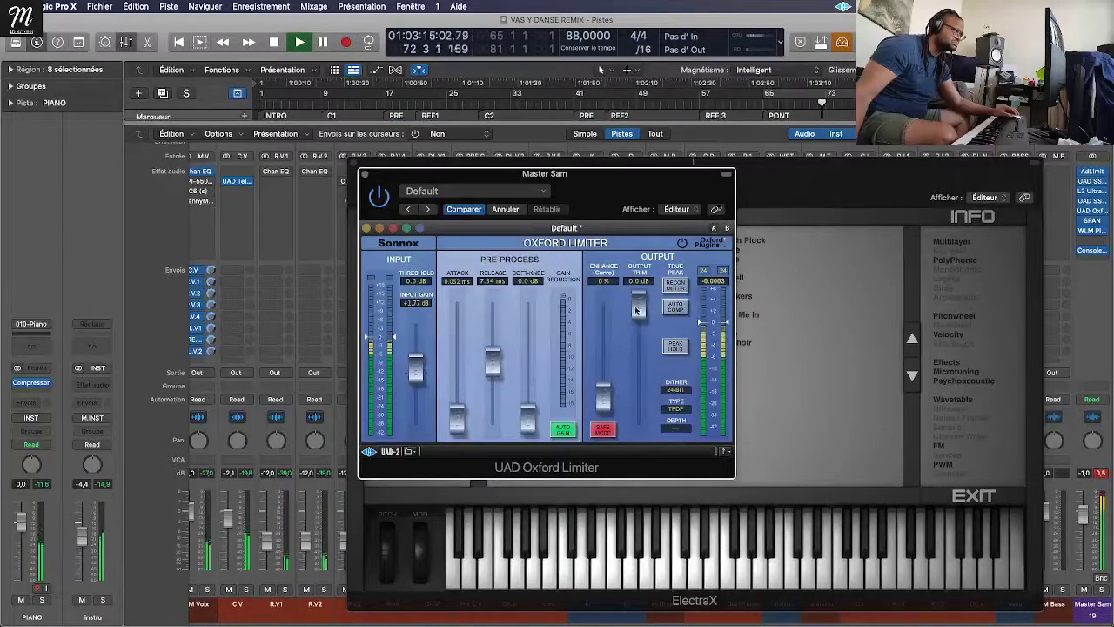
left_click_drag(636, 310, 640, 317)
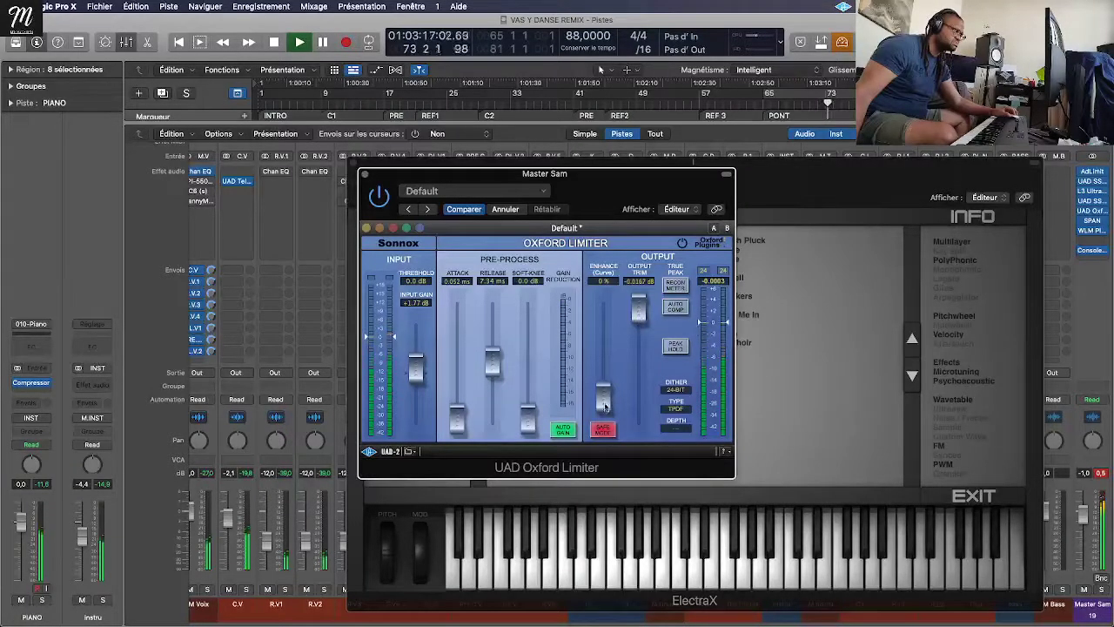
left_click(365, 175)
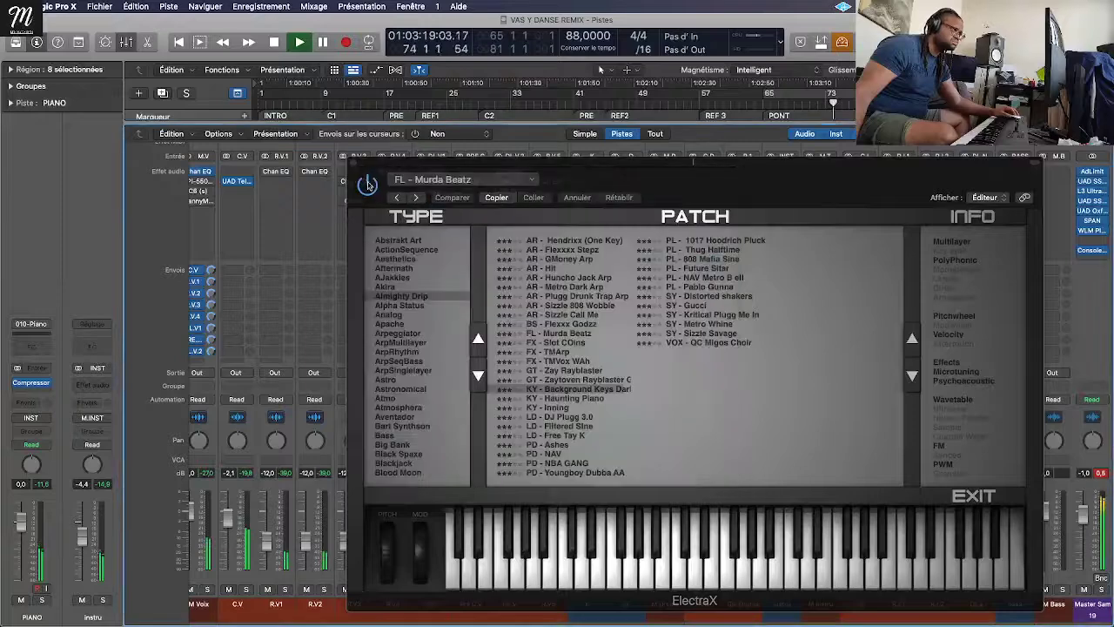
Step: Restart playback from the beginning of the song and hide the mixer and the ElectraX window
key("x")
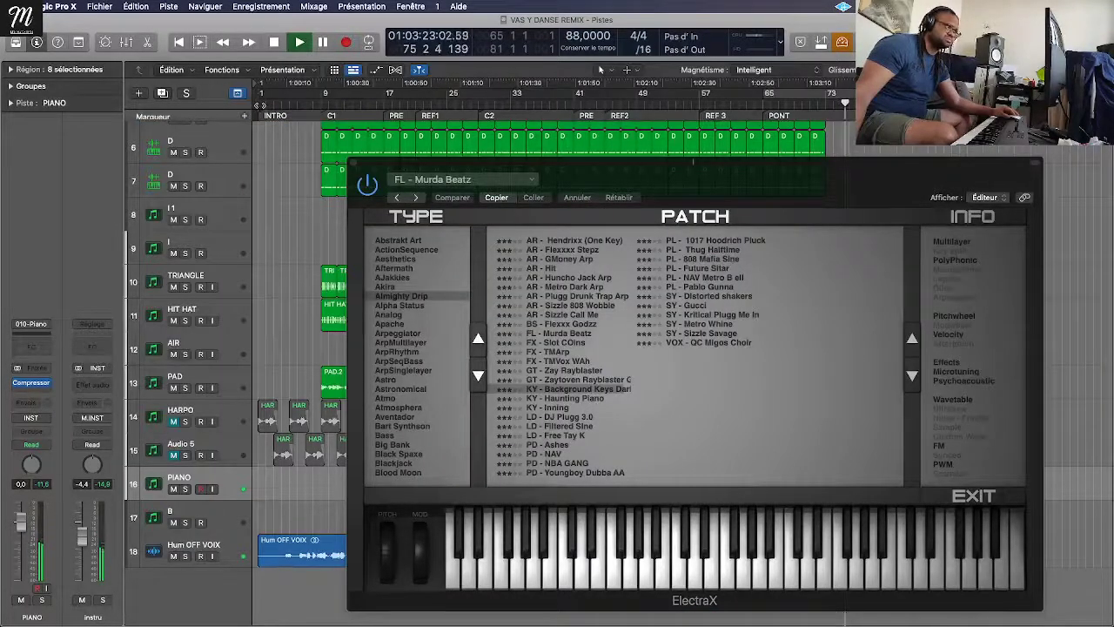
key("Return")
key("x")
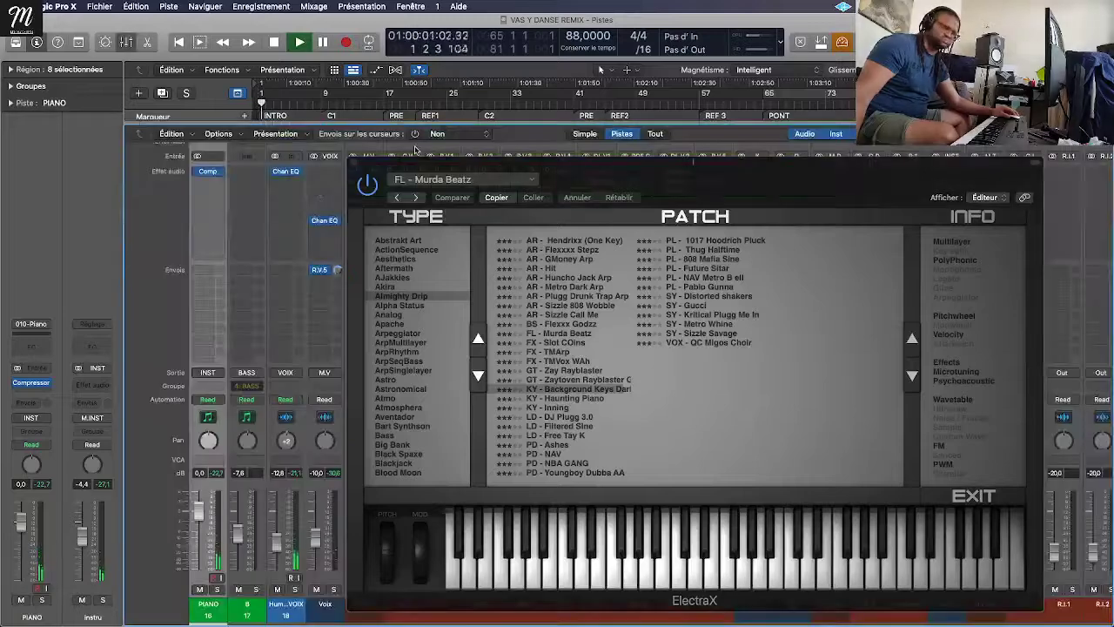
key("v")
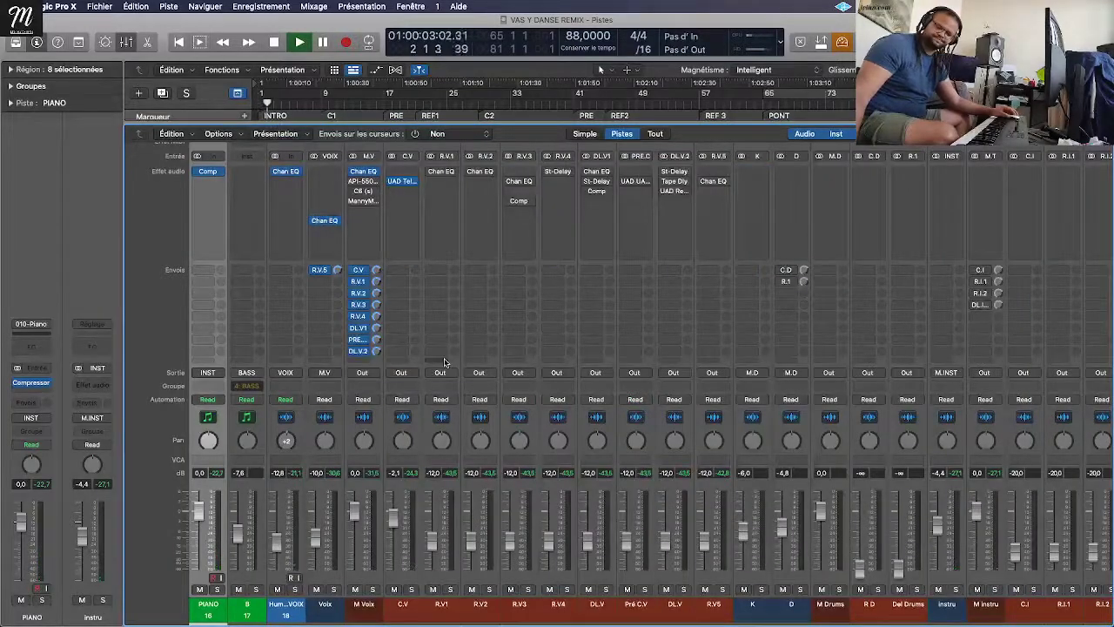
key("x")
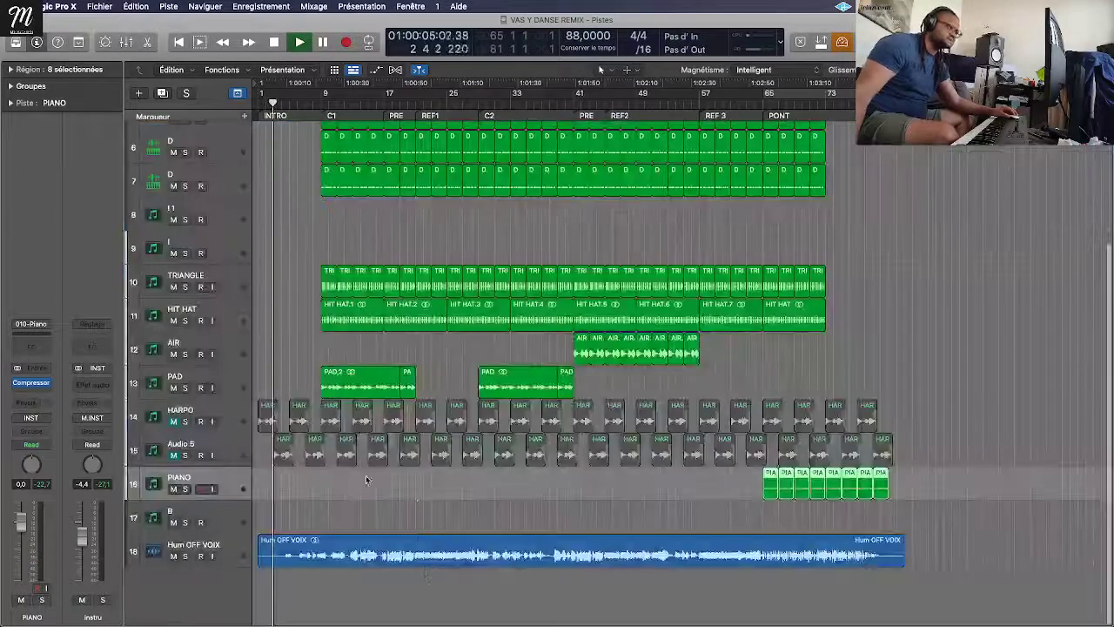
Step: Mute all HARPO and Audio 5 regions from bar 9 onward, unmute both tracks and save the project
left_click_drag(357, 480, 339, 409)
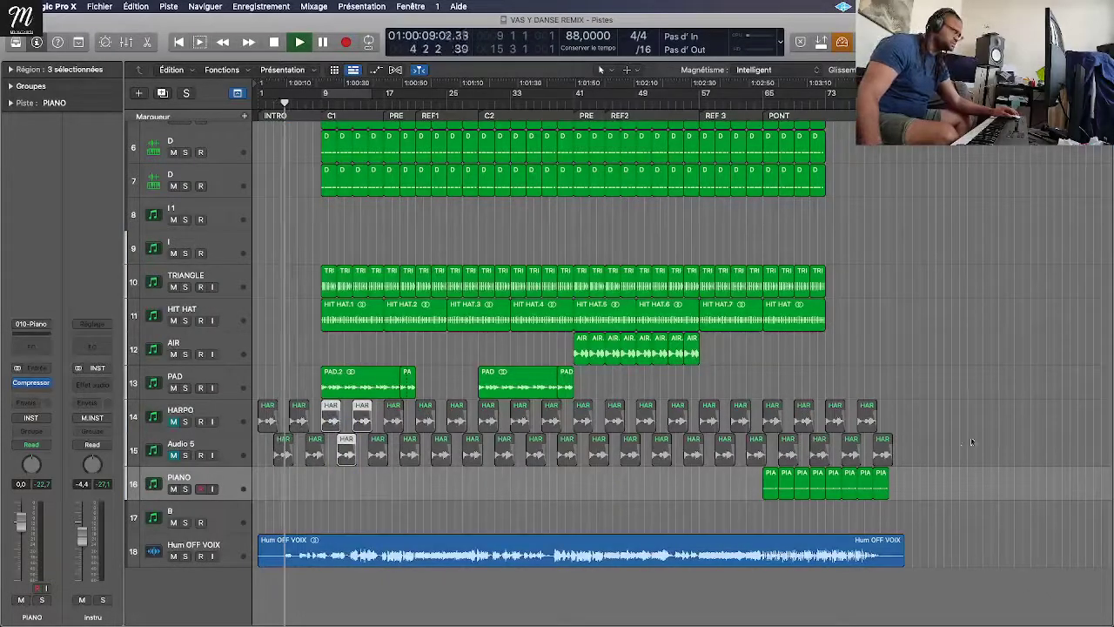
left_click_drag(962, 445, 345, 414)
key("ctrl+m")
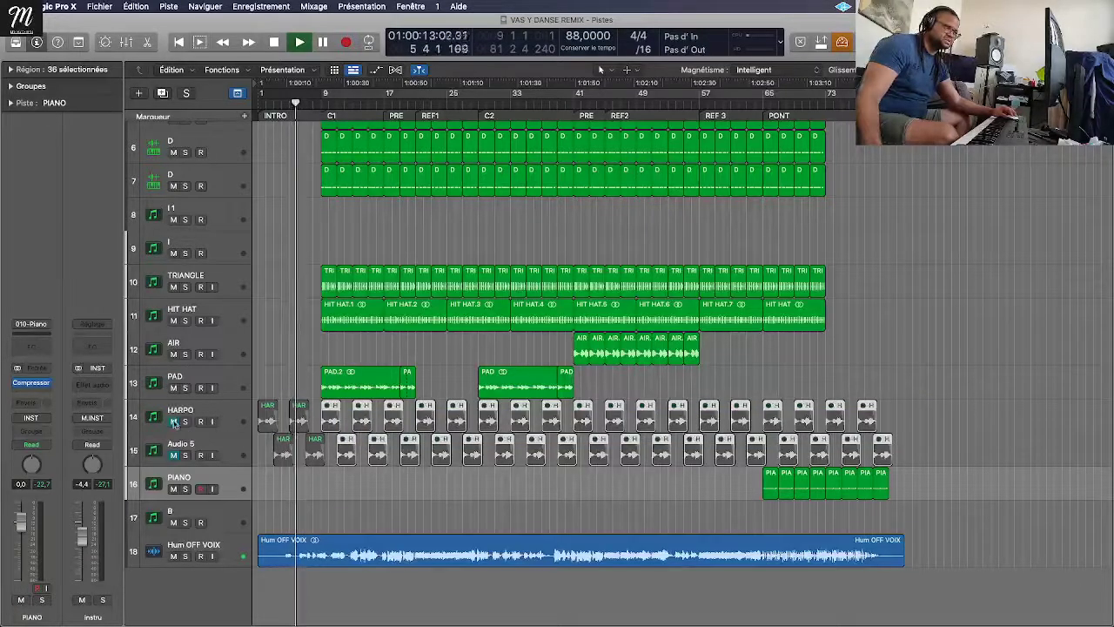
left_click(174, 454)
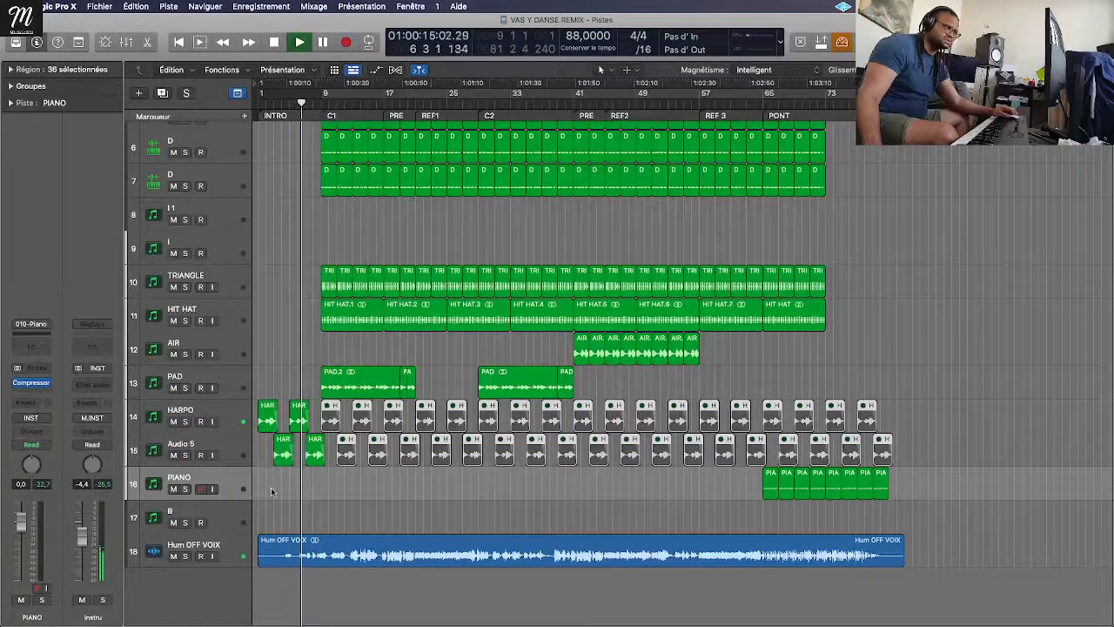
key("super+s")
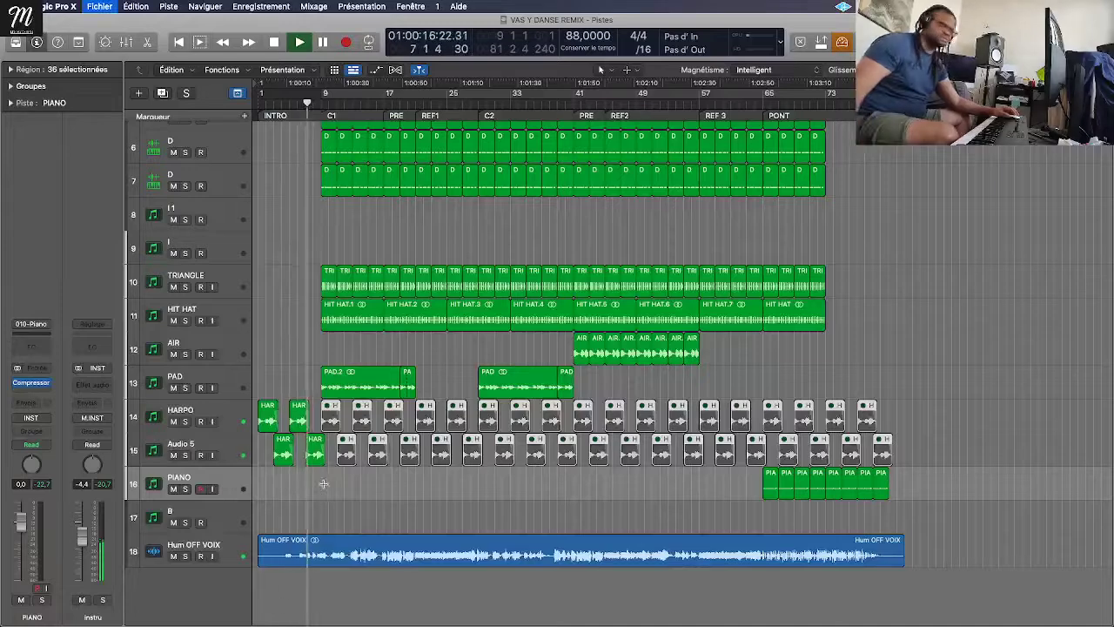
Step: Select the I track and open its ElectraX instrument
left_click(216, 556)
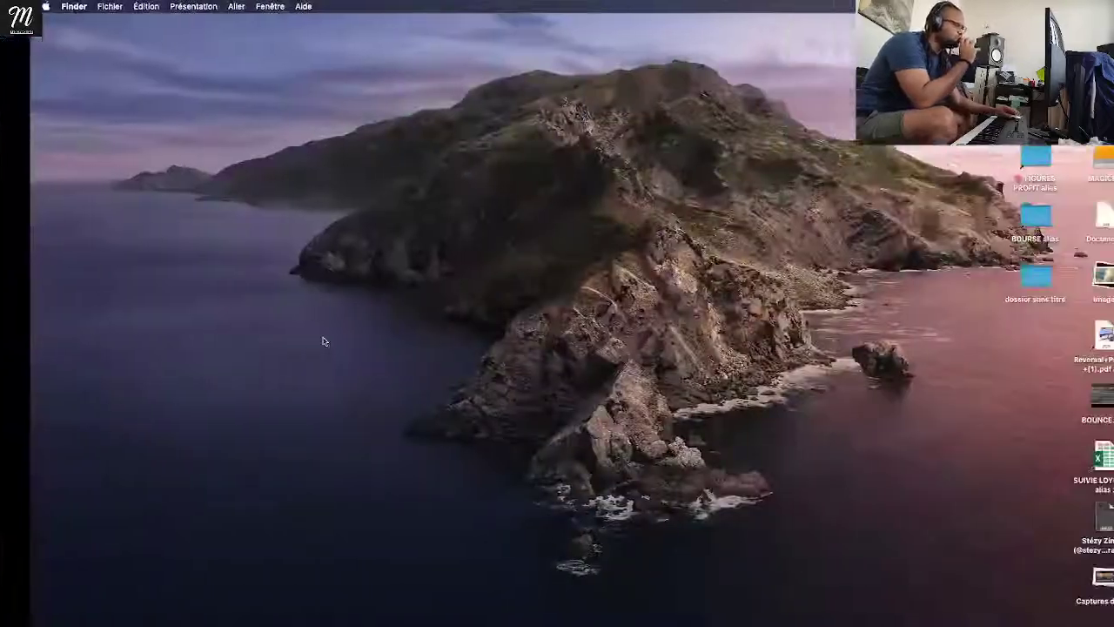
key("ctrl+Left")
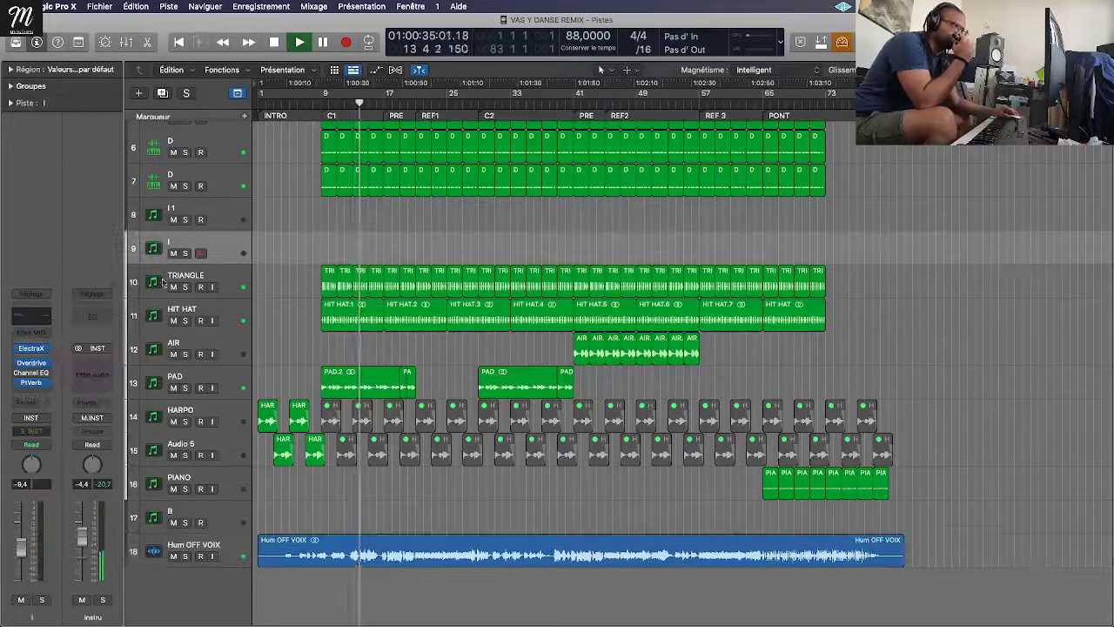
left_click(224, 239)
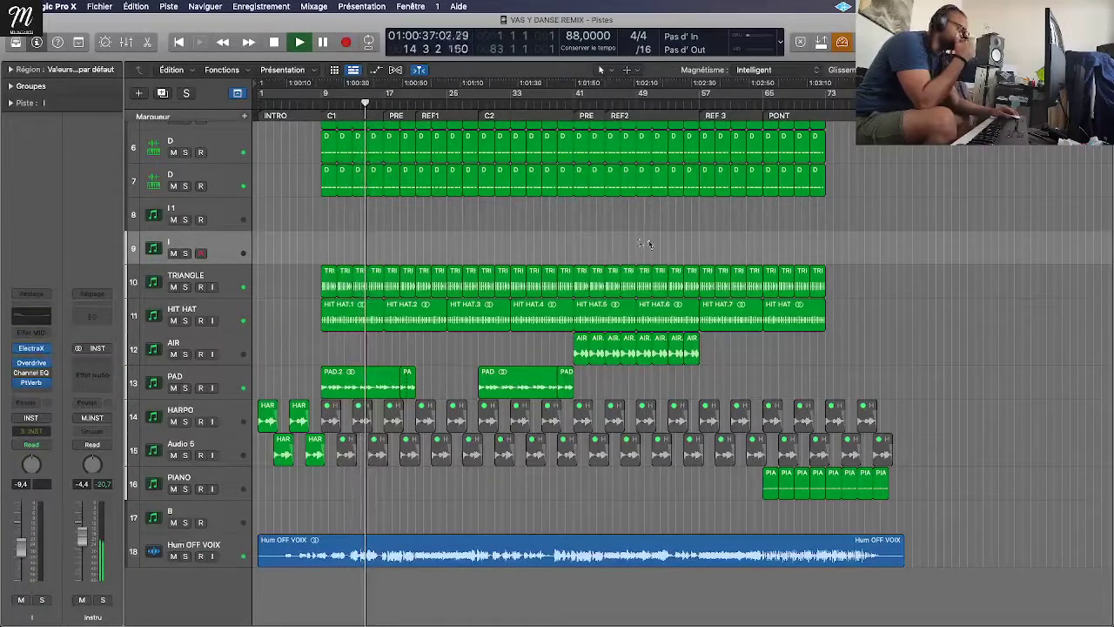
left_click(31, 348)
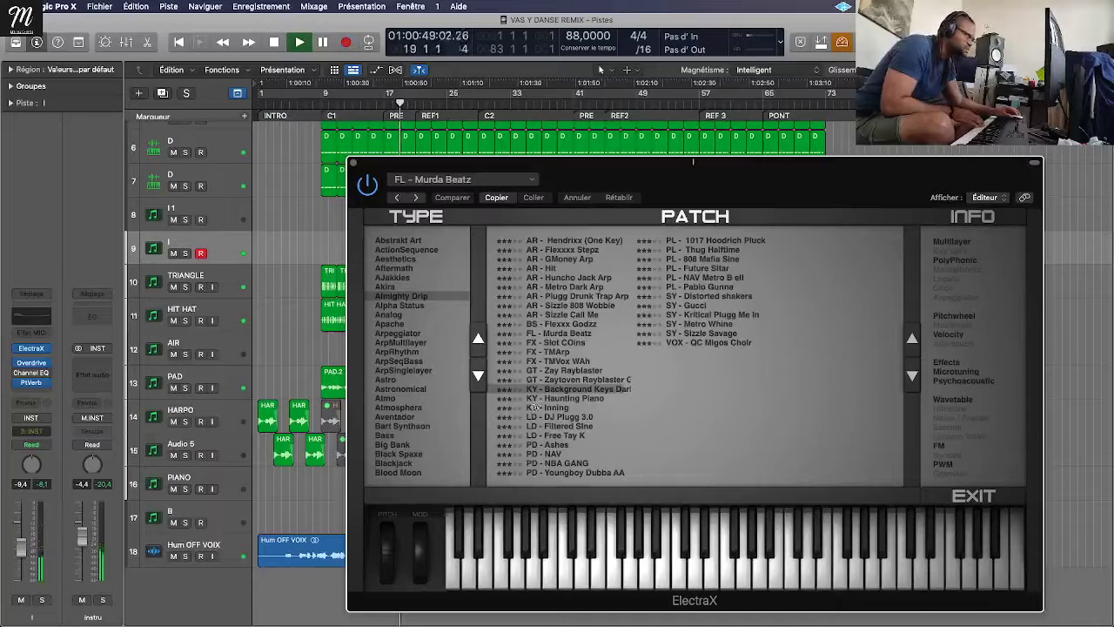
Step: Audition Almighty Drip patches in ElectraX from KY - Haunting Piano through LD - Free Tay K to PD - NAV
left_click(548, 399)
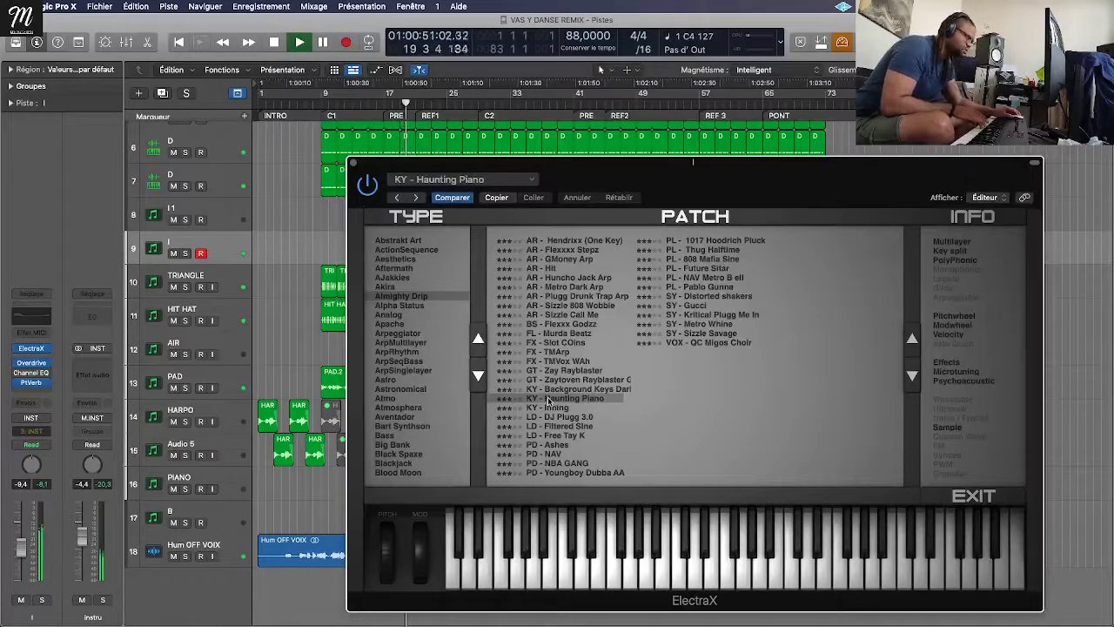
left_click(549, 407)
left_click(555, 417)
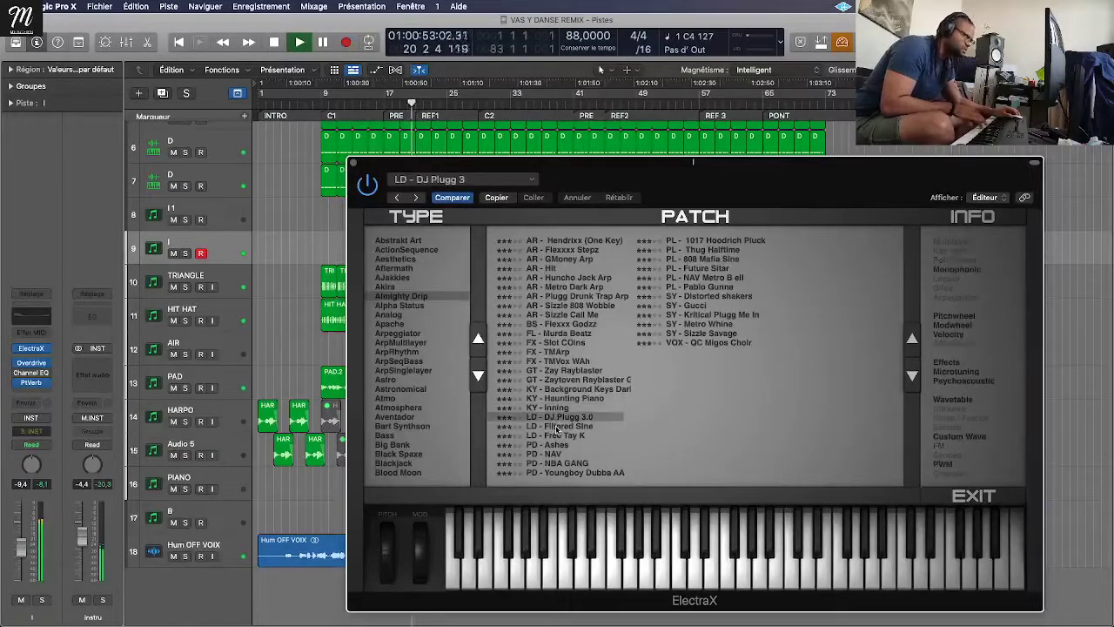
left_click(557, 426)
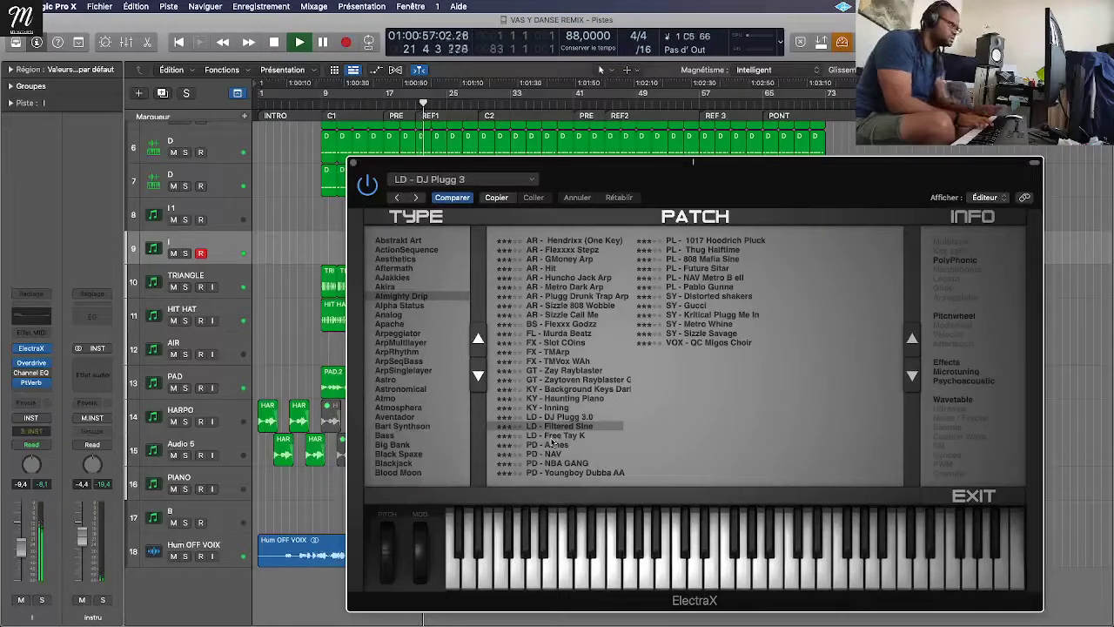
left_click(553, 436)
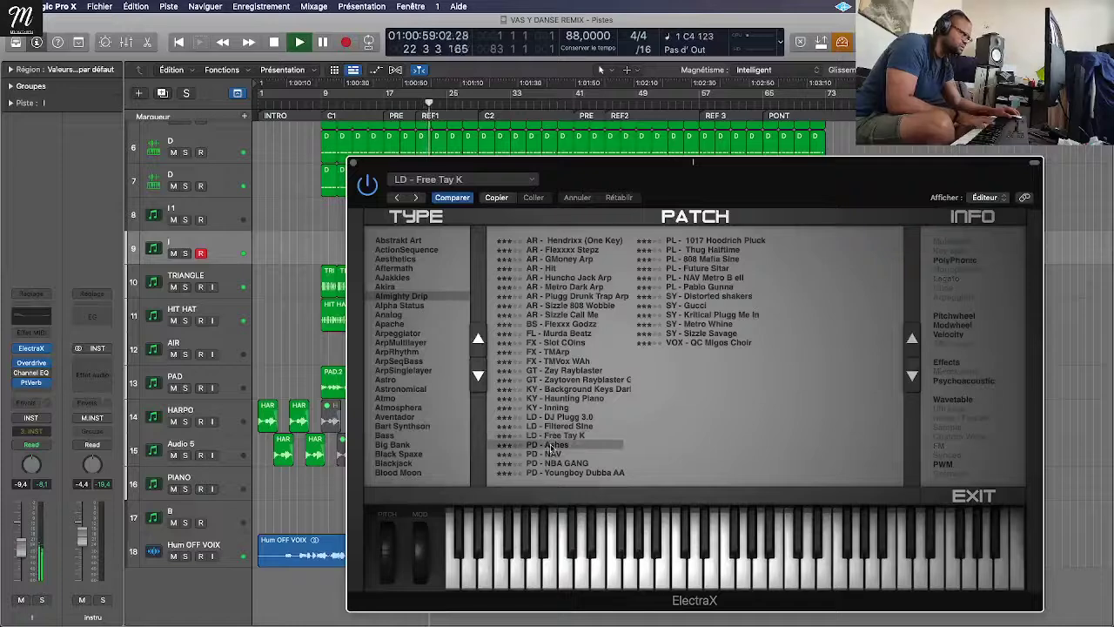
left_click(551, 444)
left_click(551, 454)
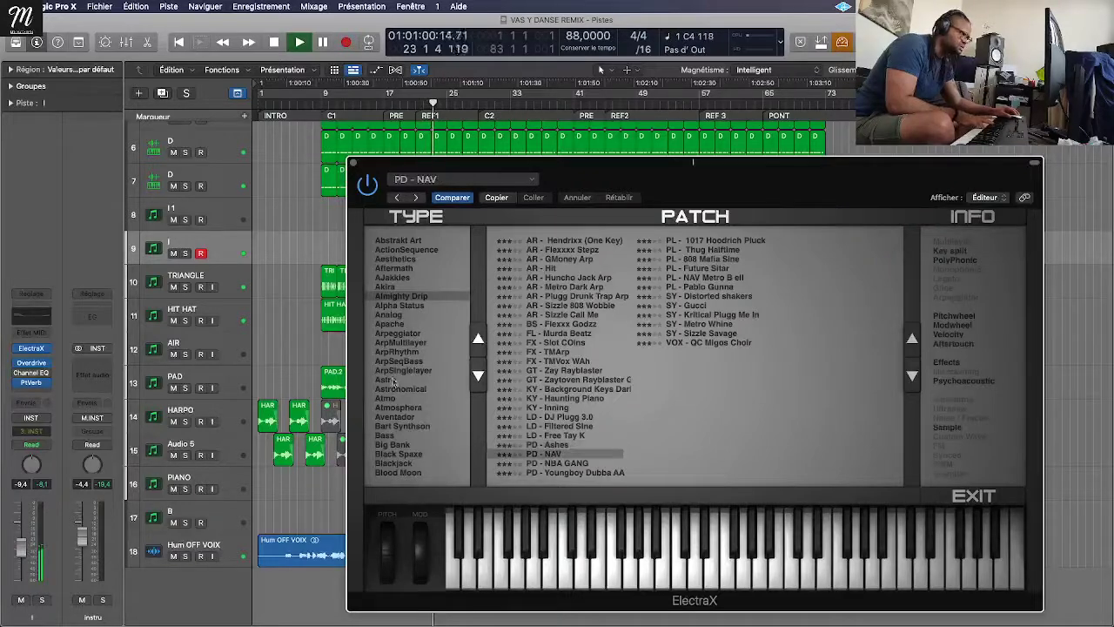
Step: Try Bass - 1984 Flick and Pluck - Analog Metal from the Analog category, set the I track's volume to -8.8 dB and stop playback
left_click(391, 314)
left_click(559, 333)
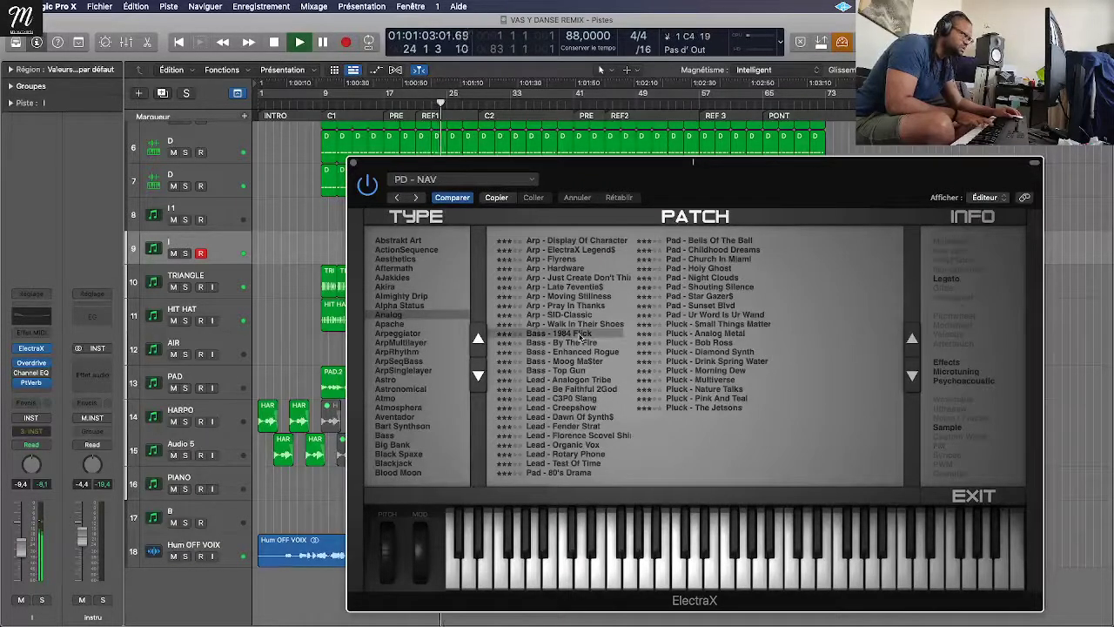
left_click(714, 342)
left_click(712, 334)
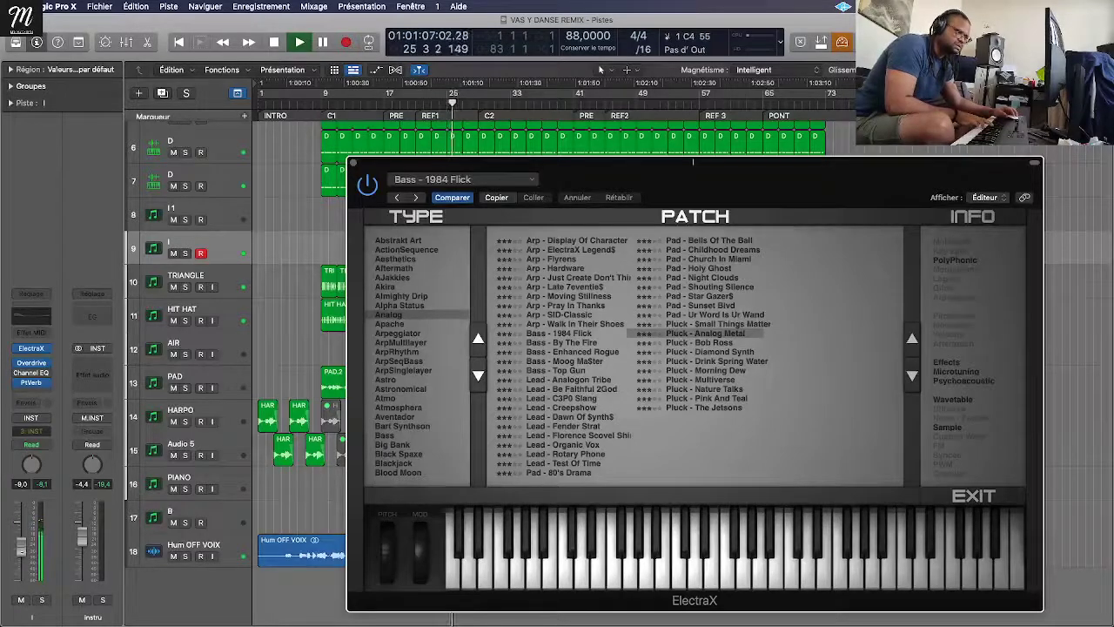
left_click_drag(24, 557, 24, 554)
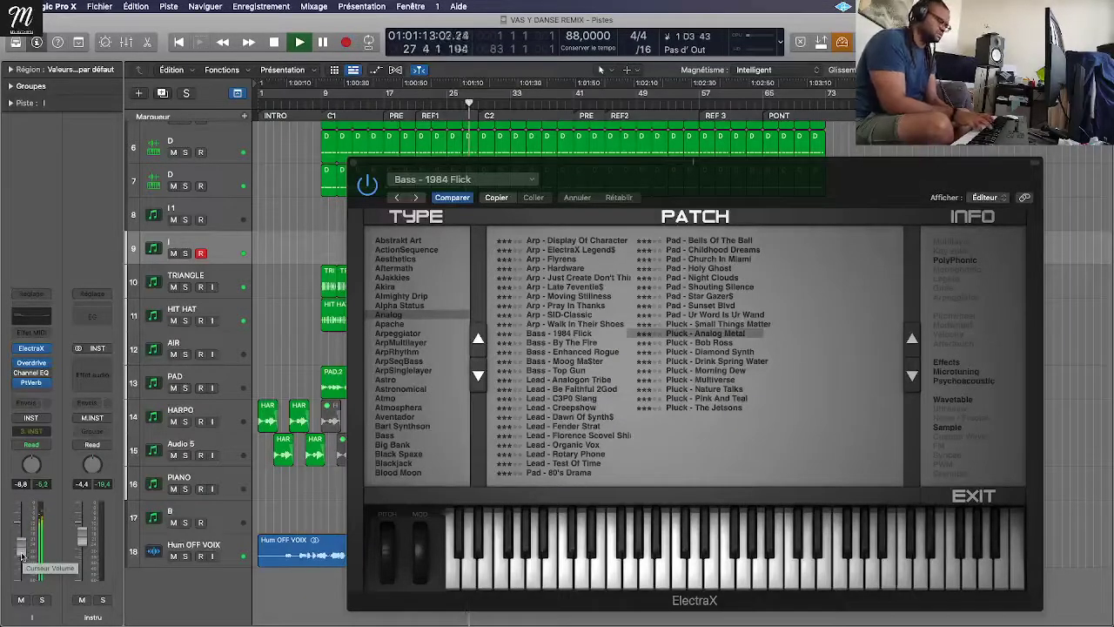
key("space")
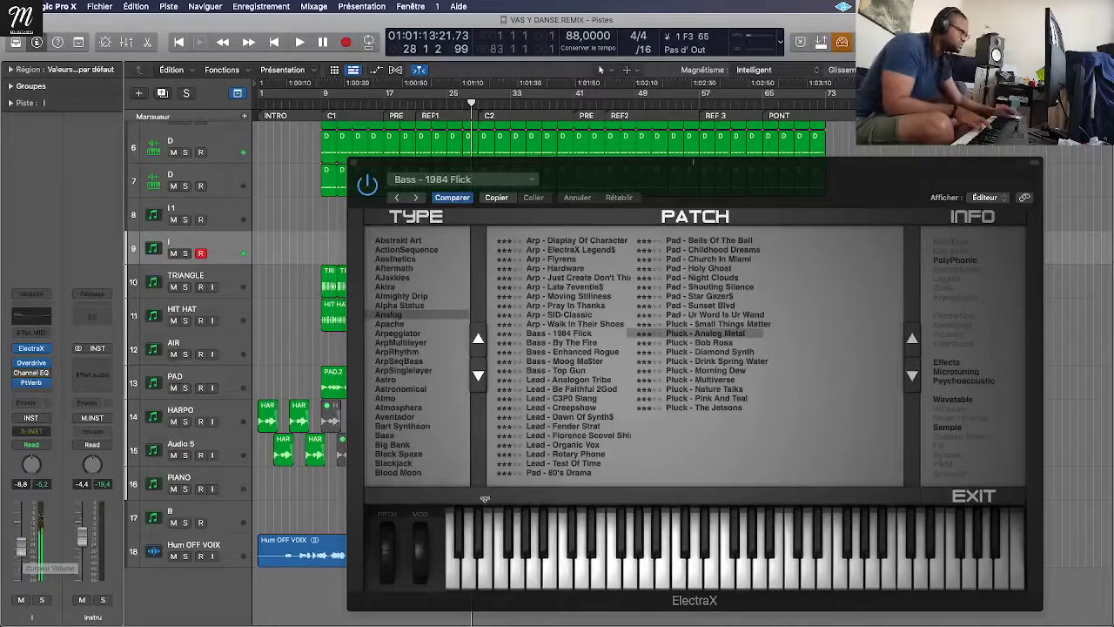
Step: Audition the Analog category's Pluck patches, including Diamond Synth, Morning Dew, Multiverse and The Jetsons, with playback stopped
left_click(722, 351)
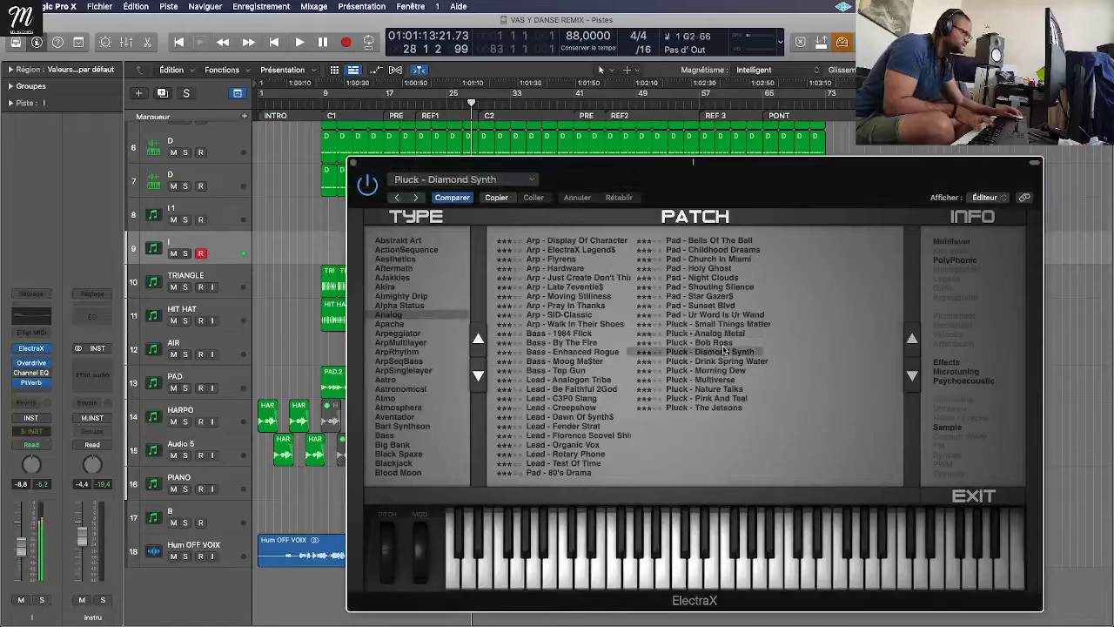
left_click(721, 361)
left_click(712, 371)
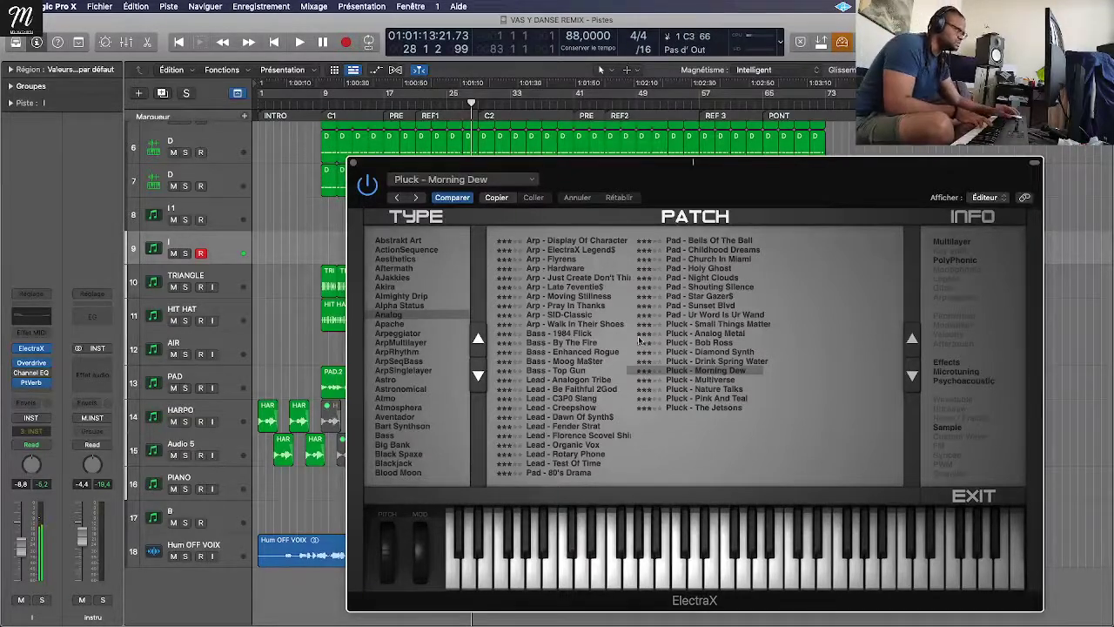
left_click(681, 380)
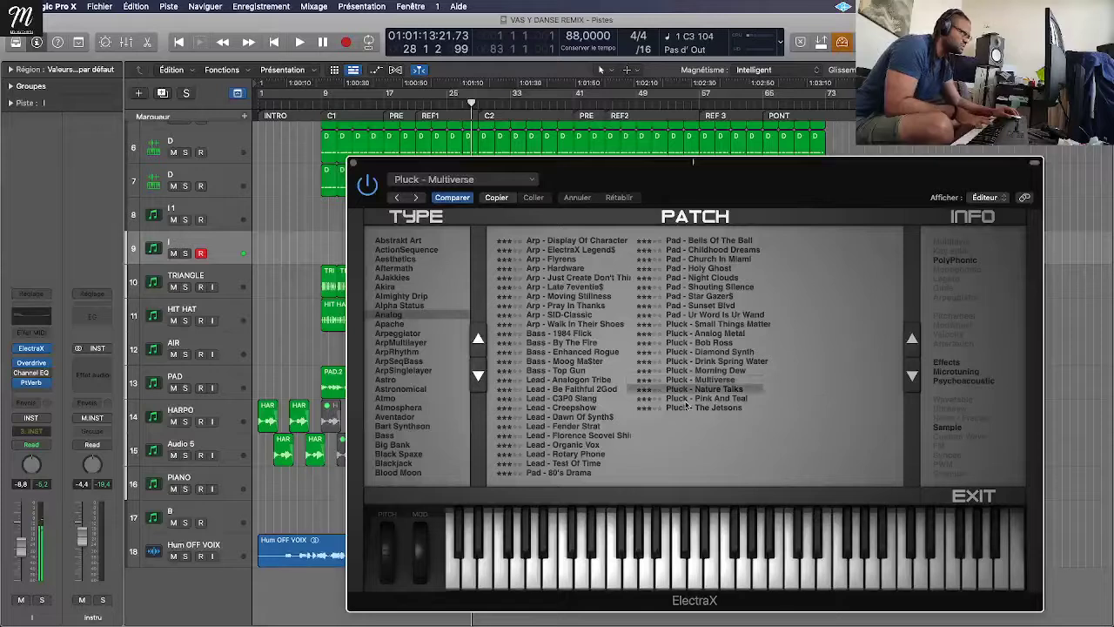
left_click(687, 407)
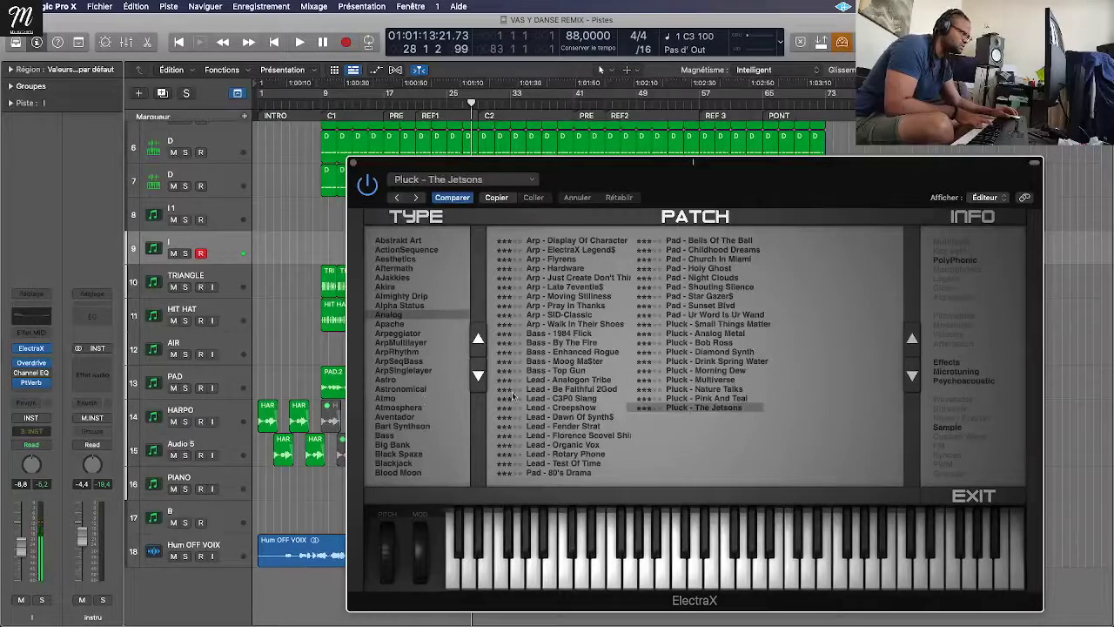
Step: Audition the Analog category's Lead patches from Analogon Tribe, Be Faithful 2God and C3P0 Slang through Fender Strat, dismissing the preset-name warning
left_click(542, 394)
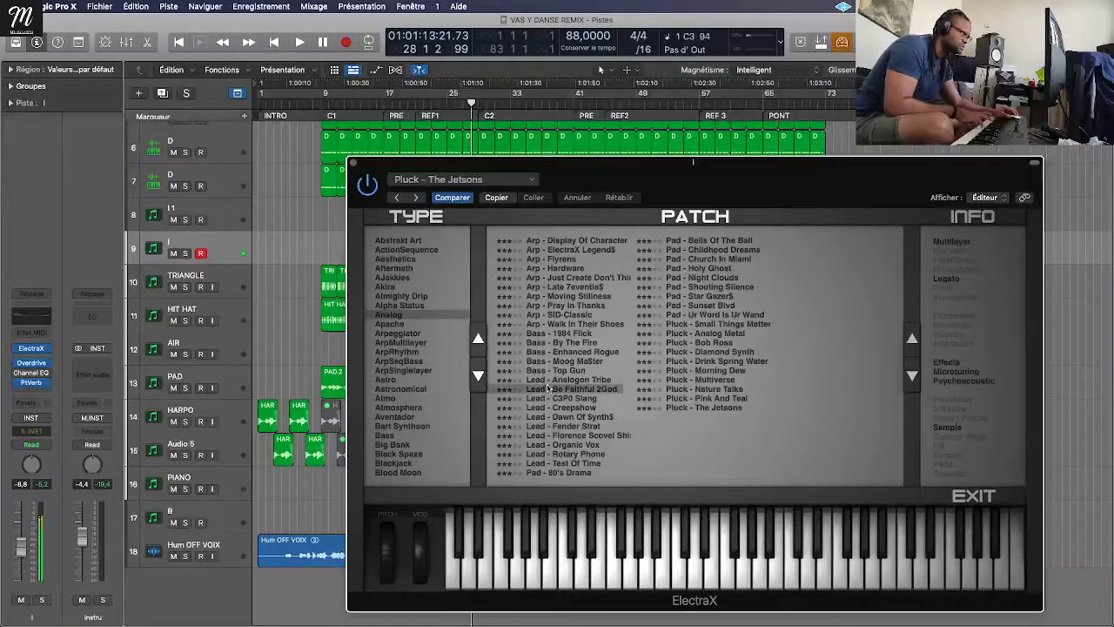
left_click(551, 382)
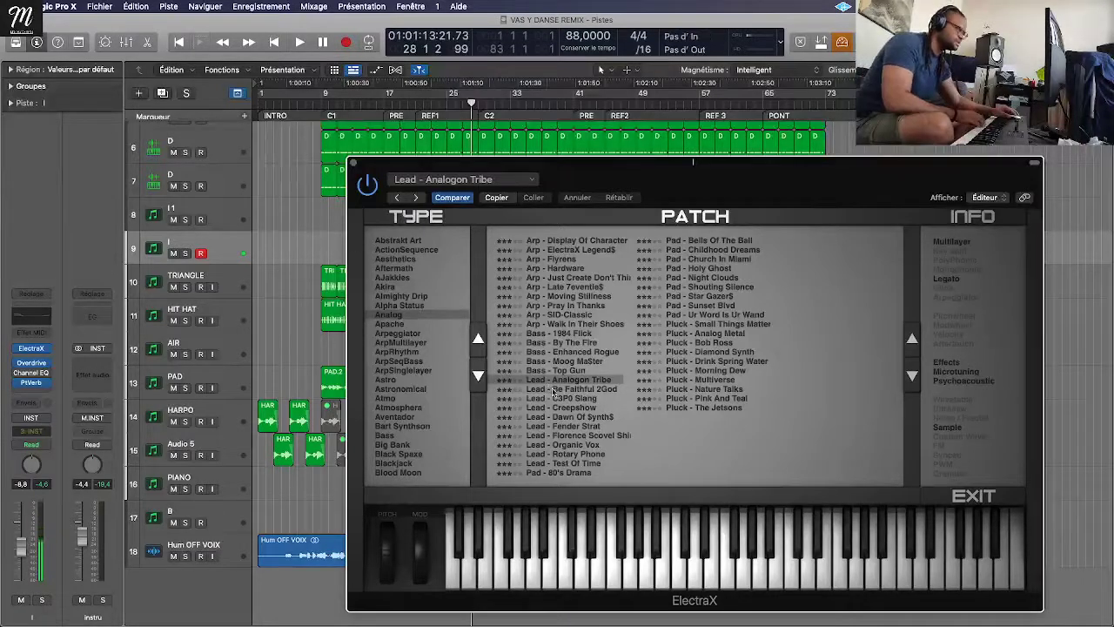
left_click(554, 389)
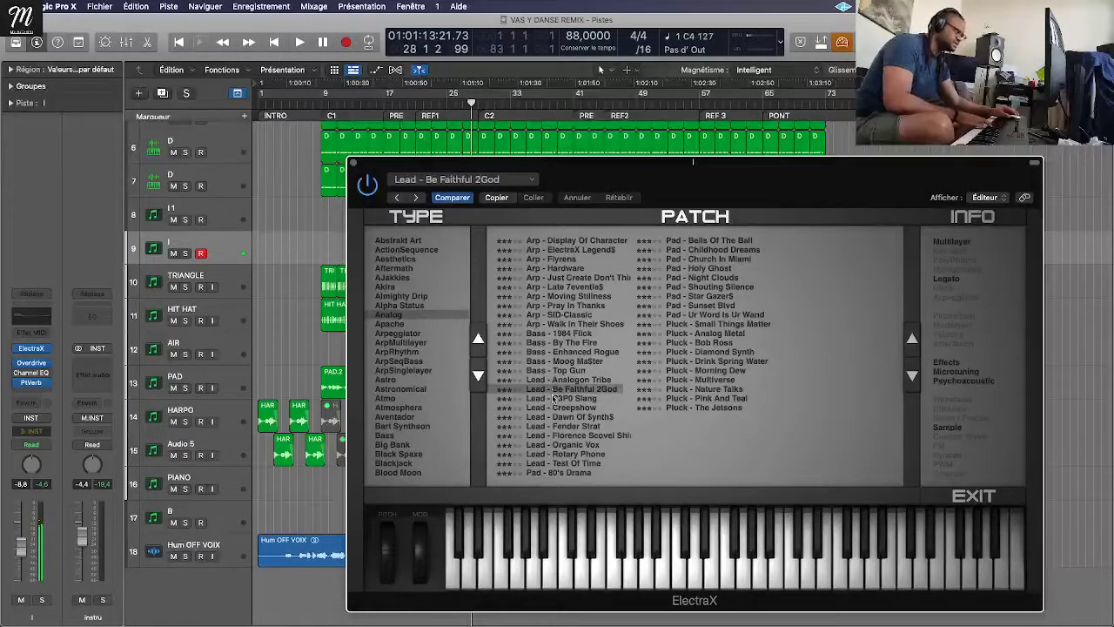
left_click(554, 397)
left_click(560, 409)
left_click(559, 419)
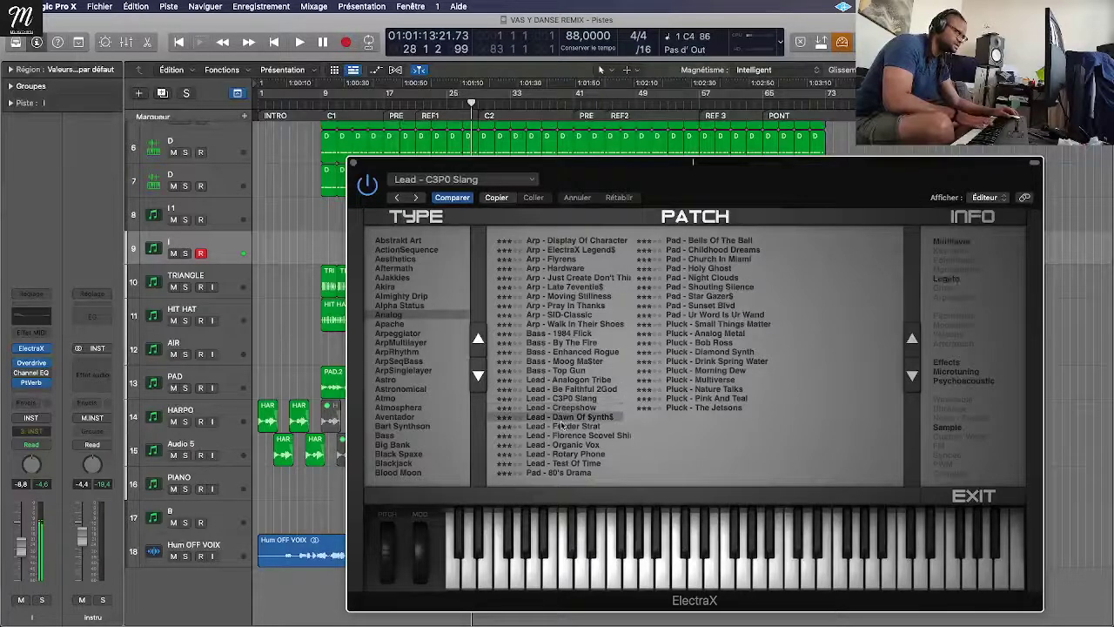
left_click(561, 426)
left_click(563, 435)
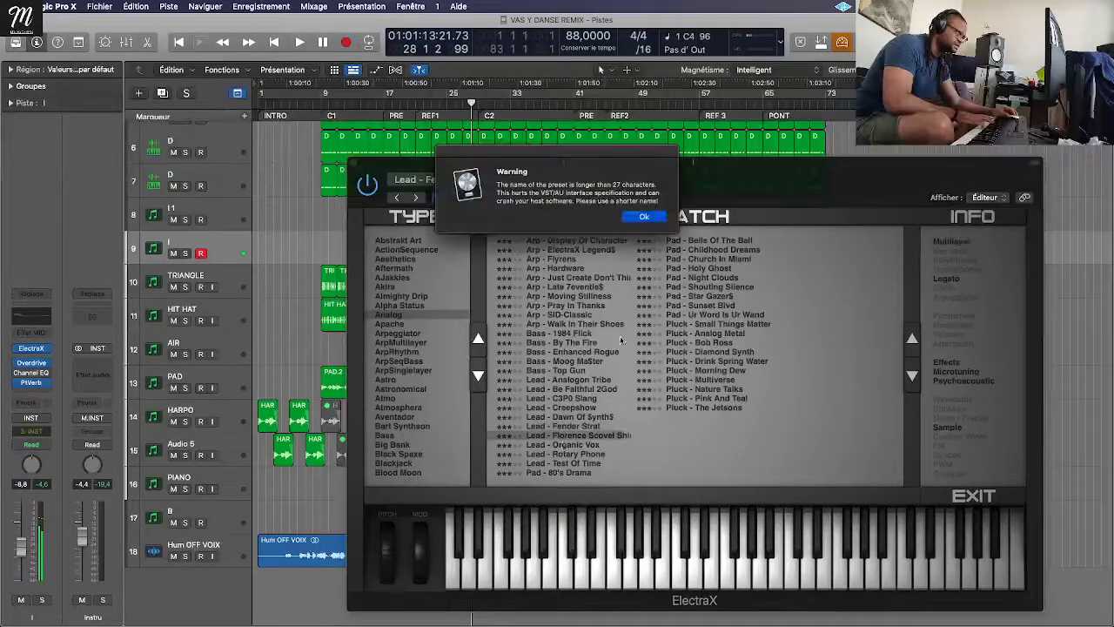
left_click(644, 217)
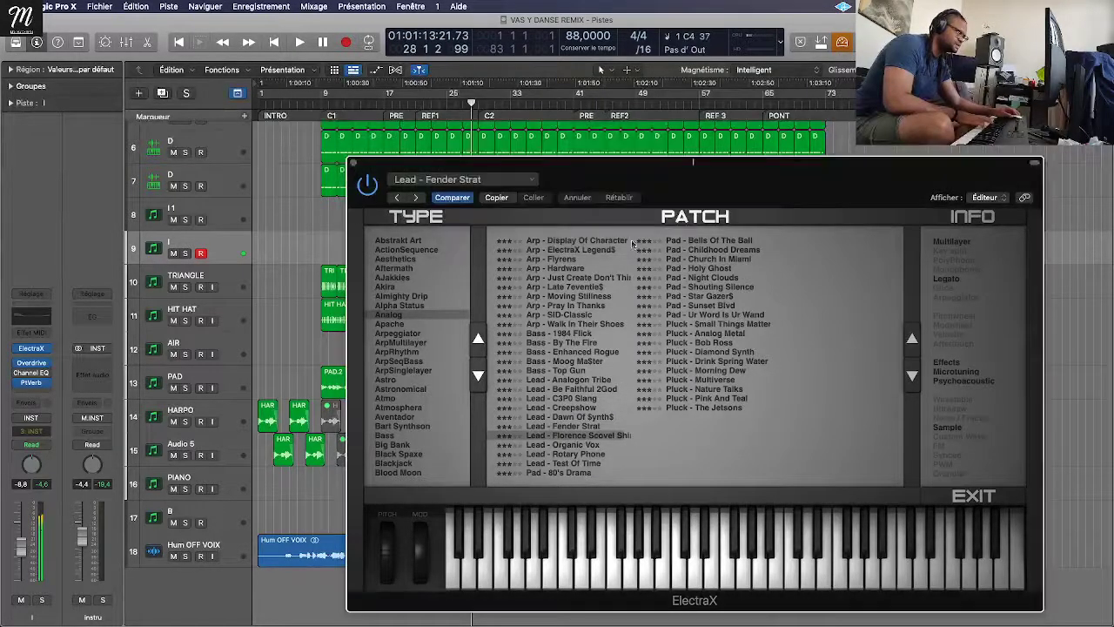
Step: Compare Lead - Organic Vox and Lead - Rotary Phone, load Lead - Test Of Time and resume playback to hear it with the song
left_click(563, 445)
left_click(566, 453)
left_click(566, 464)
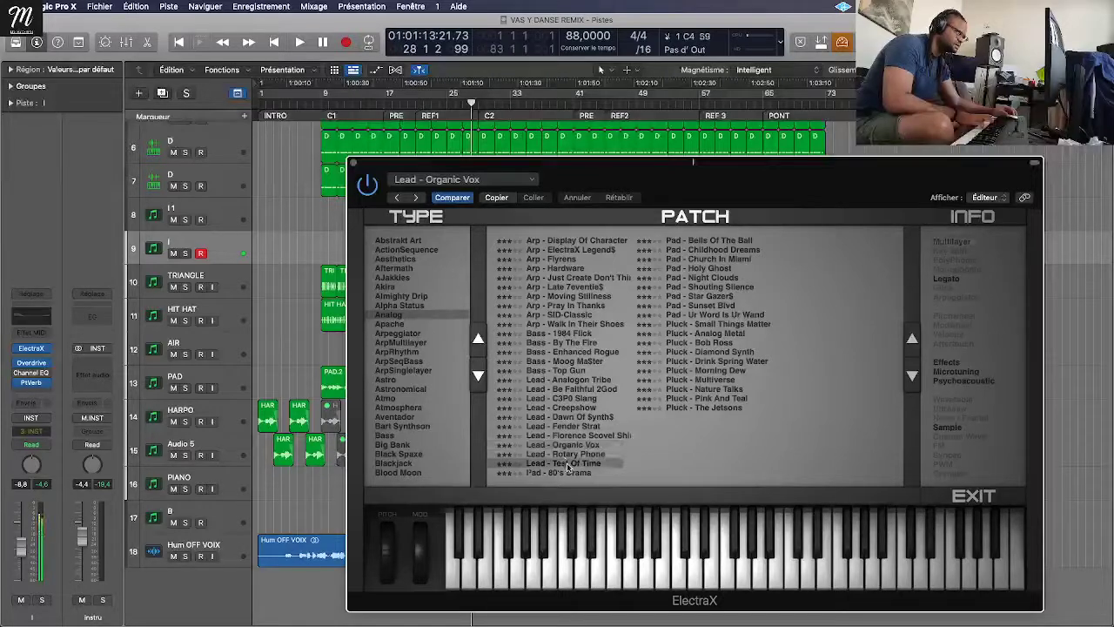
left_click(571, 455)
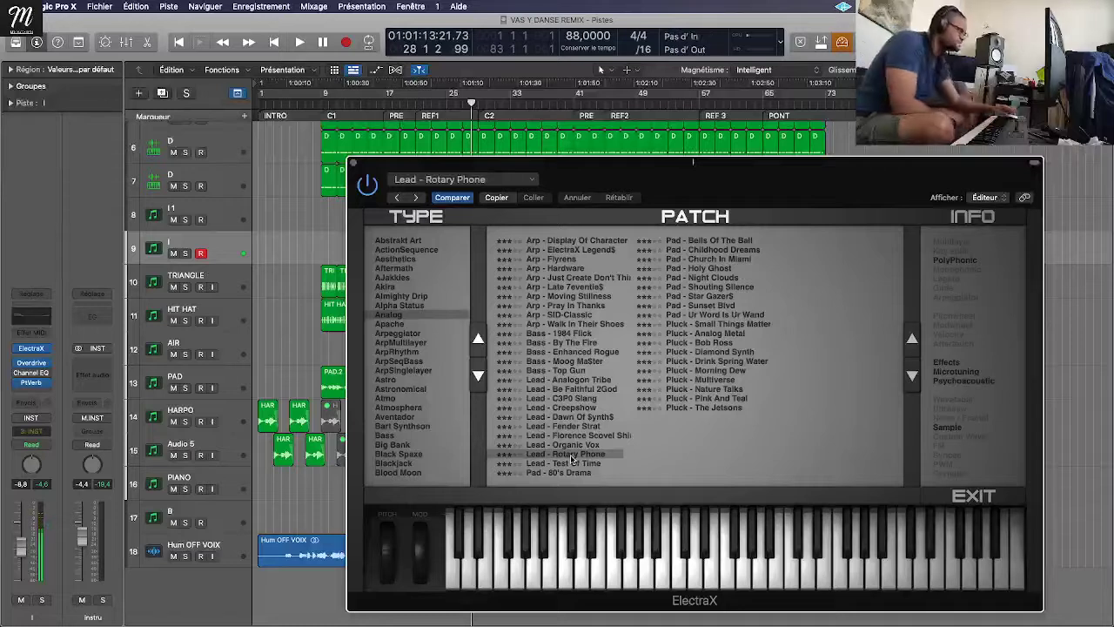
left_click(584, 464)
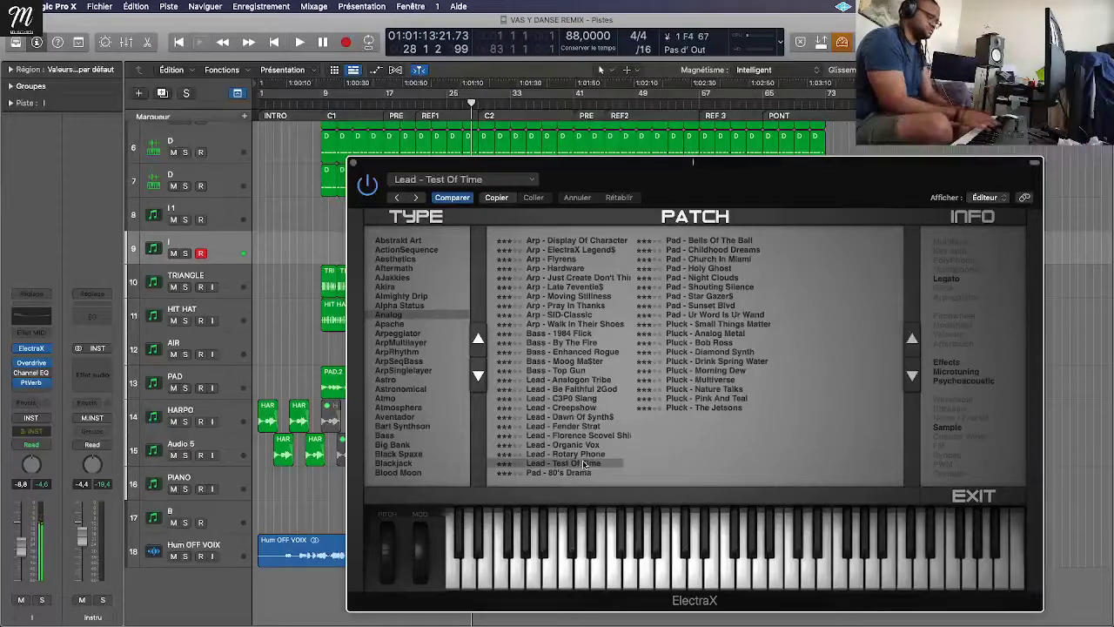
key("space")
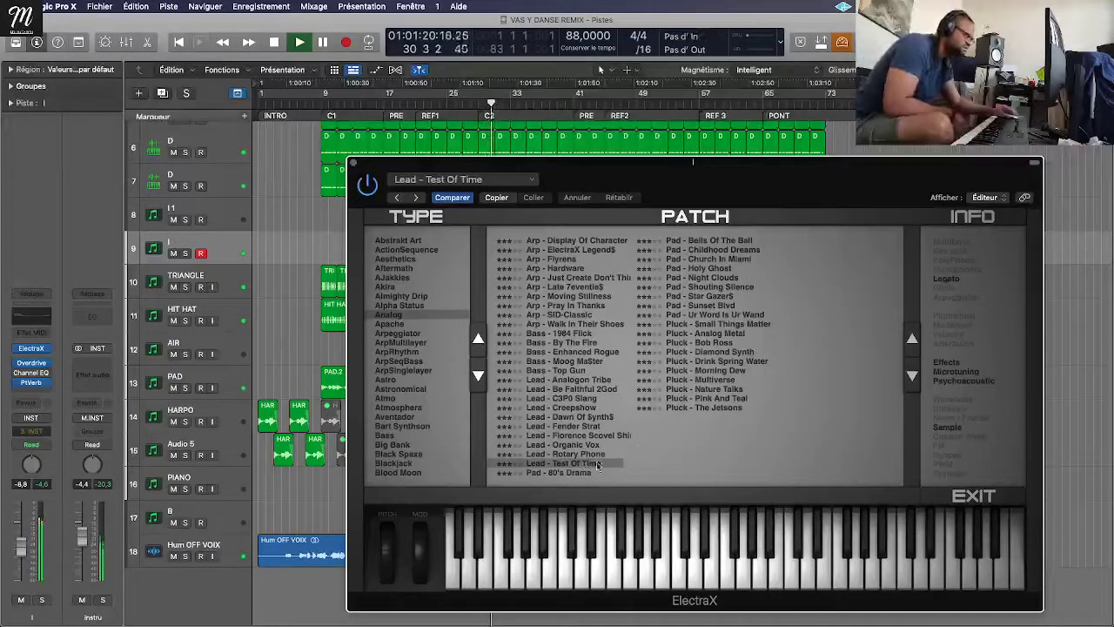
Step: Audition Pad - 80's Drama and the Apache category's Bell patches during playback, and load Bell Synth - Valentine on the I track
left_click(578, 472)
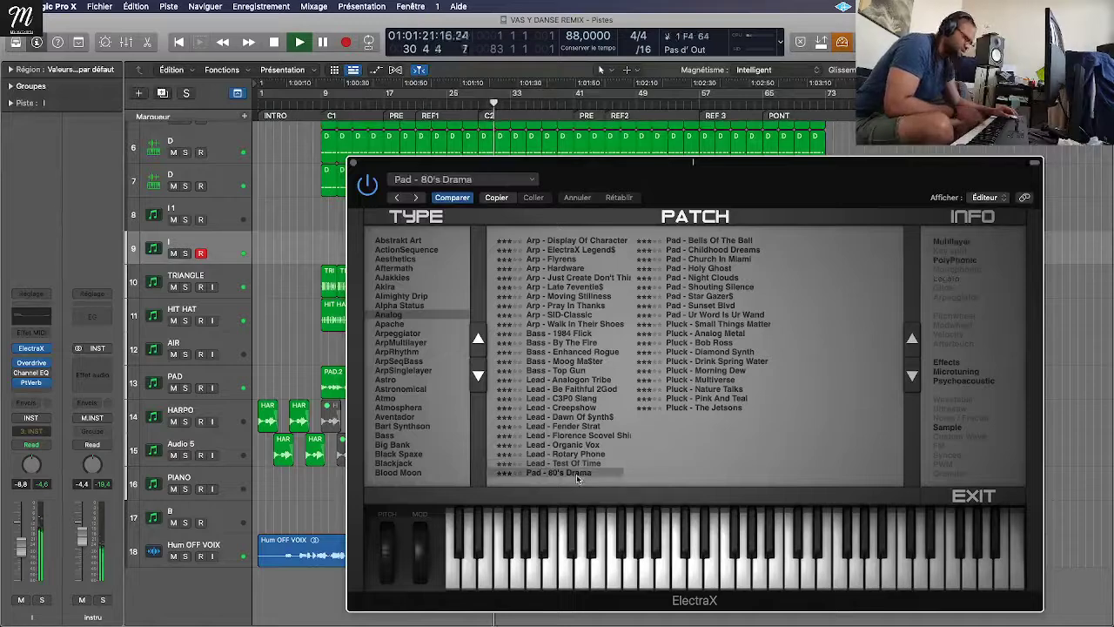
left_click(432, 327)
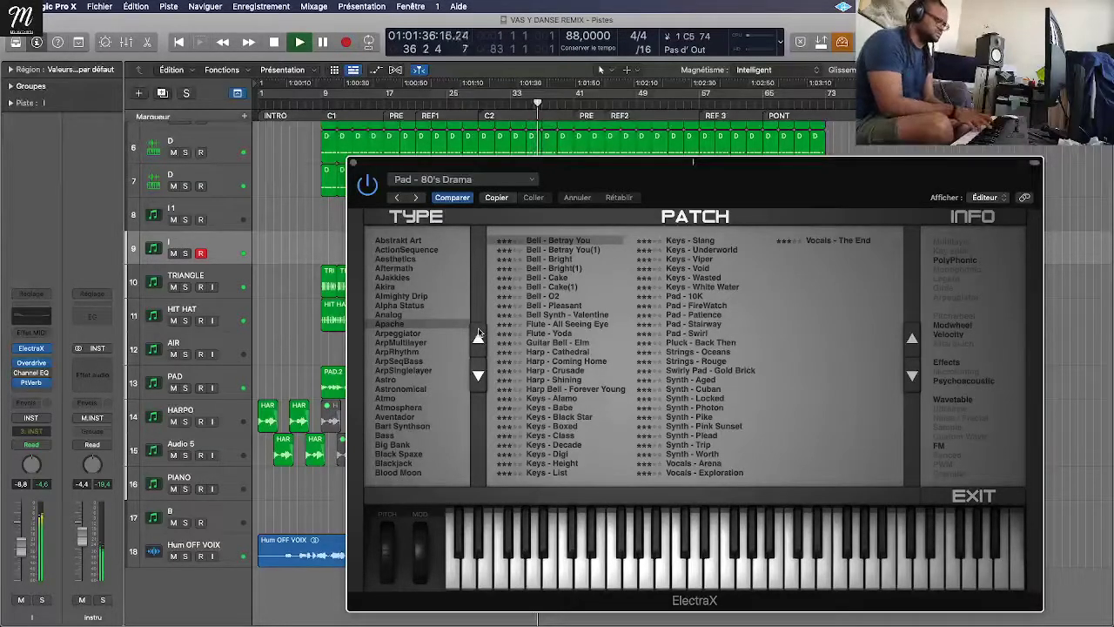
left_click(600, 250)
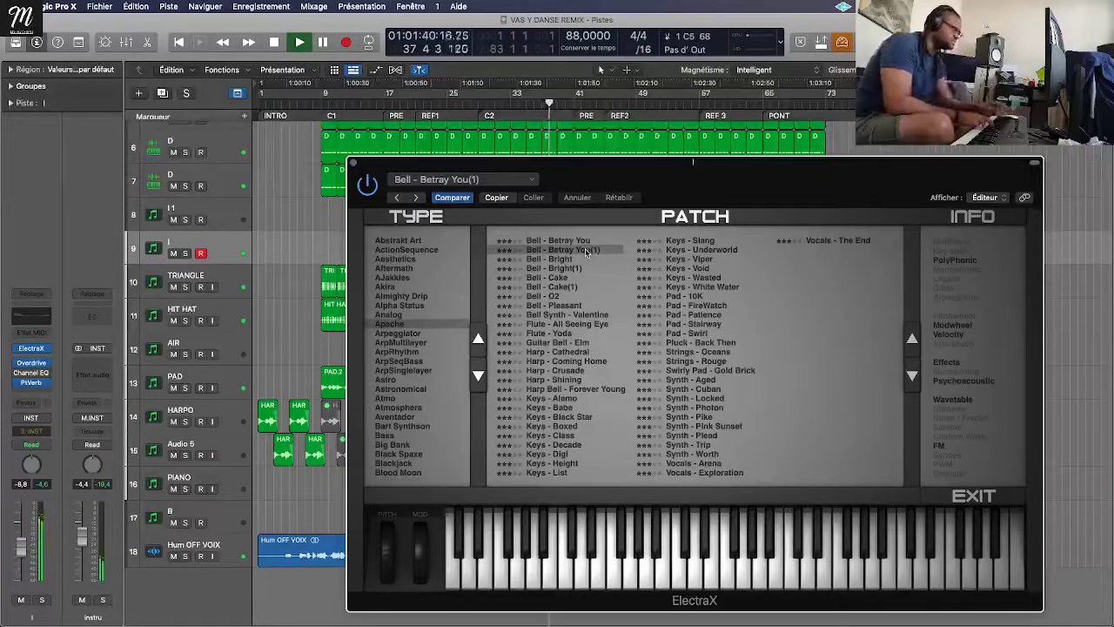
left_click(579, 259)
left_click(575, 268)
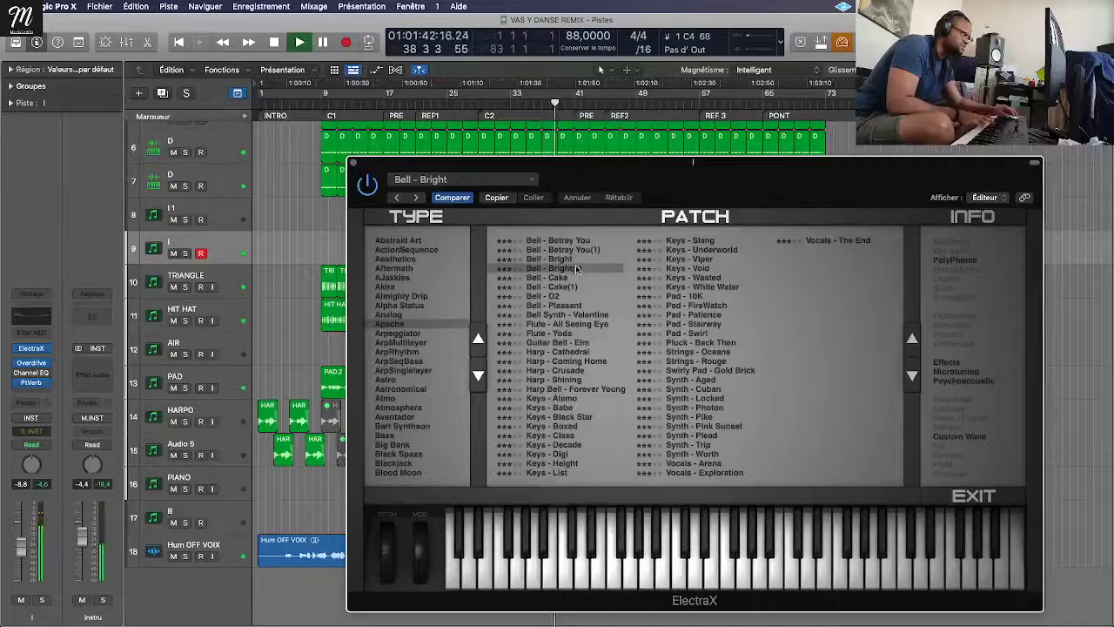
left_click(575, 278)
left_click(574, 287)
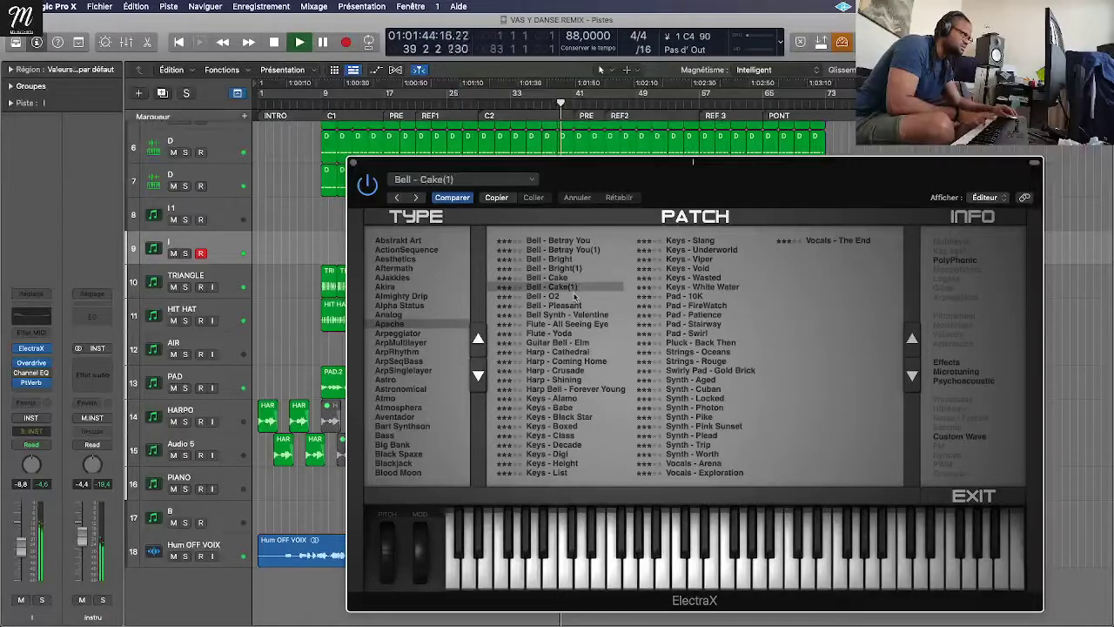
left_click(575, 296)
left_click(578, 306)
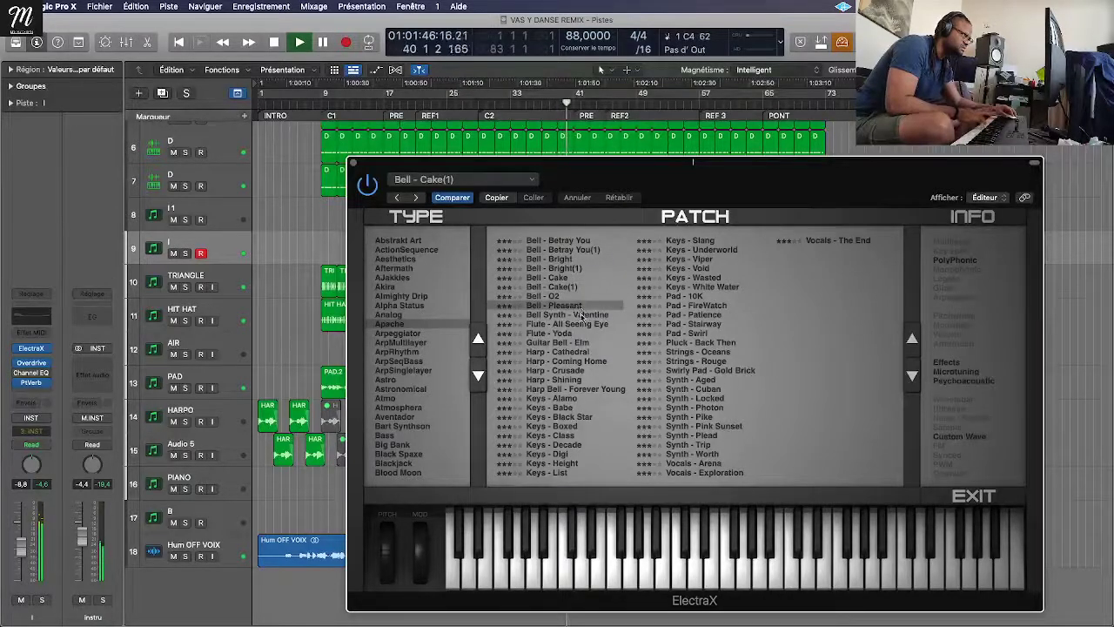
left_click(581, 315)
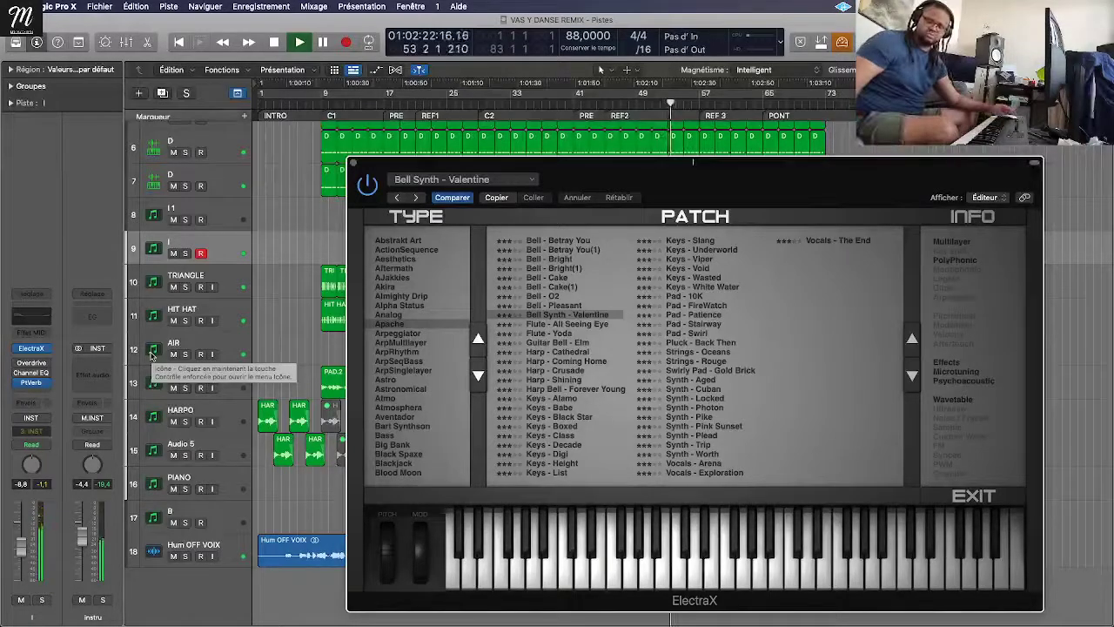
Step: Hide the ElectraX window and record a bell part on the I track from REF2 at bar 45 through PONT
key("v")
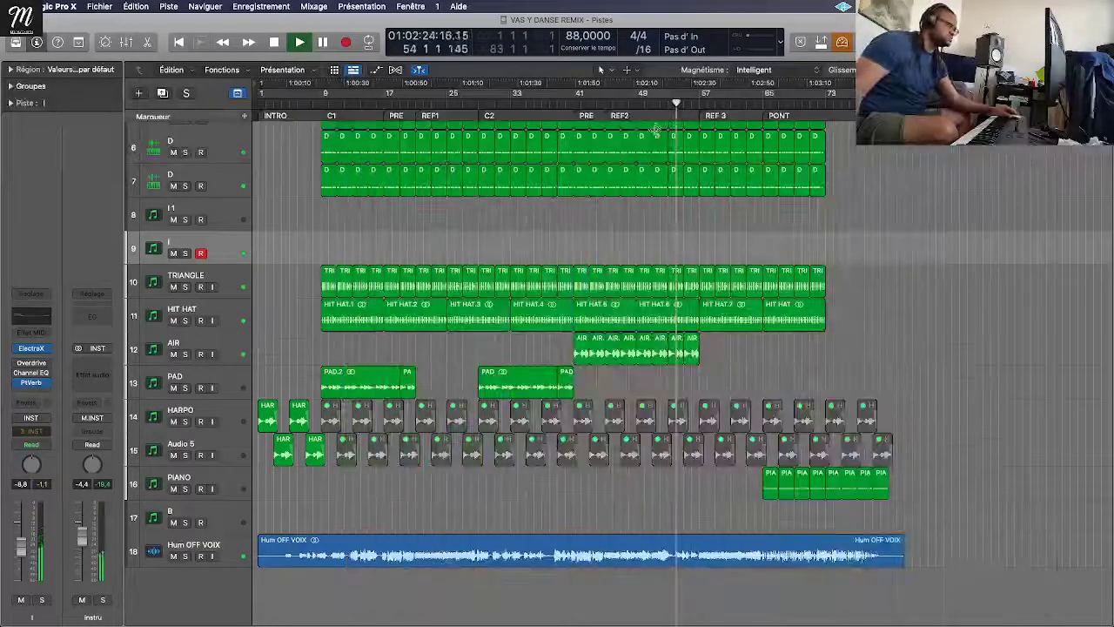
key("r")
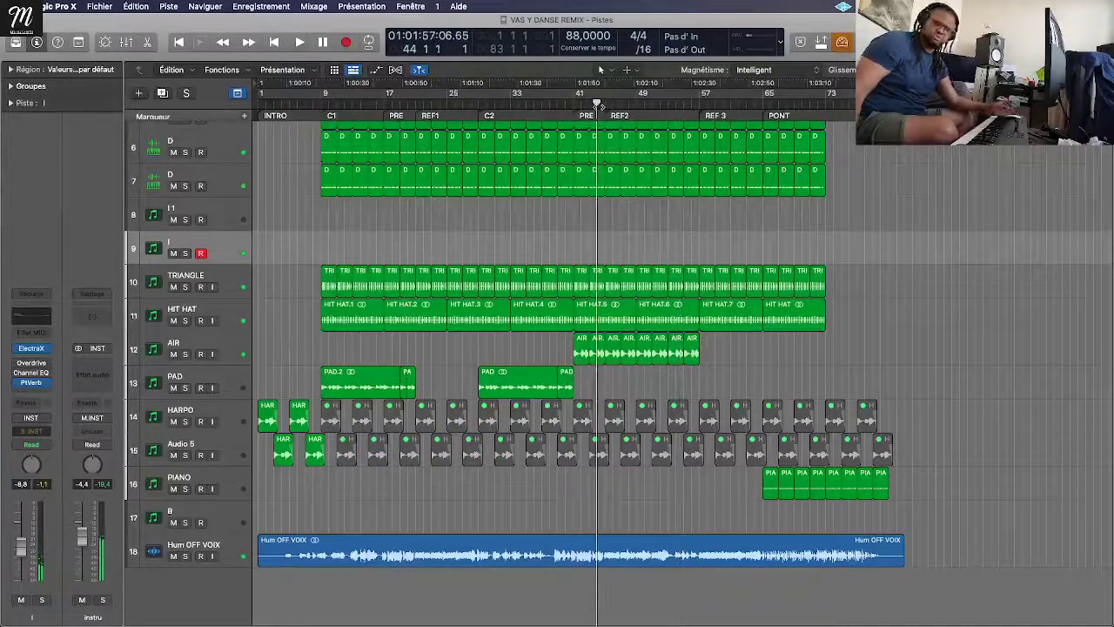
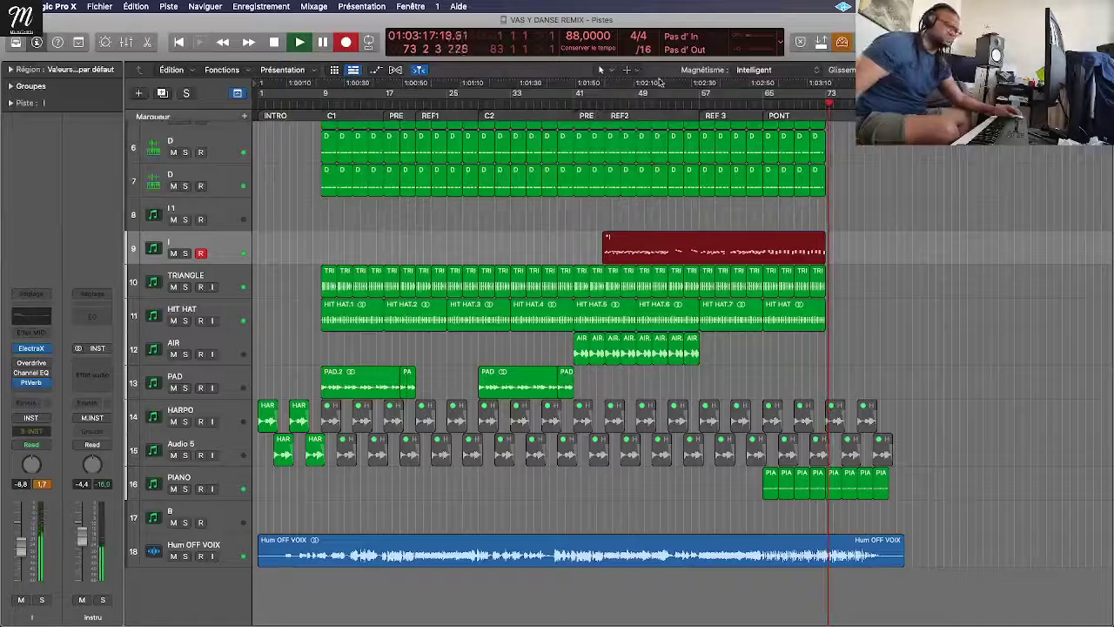
key("space")
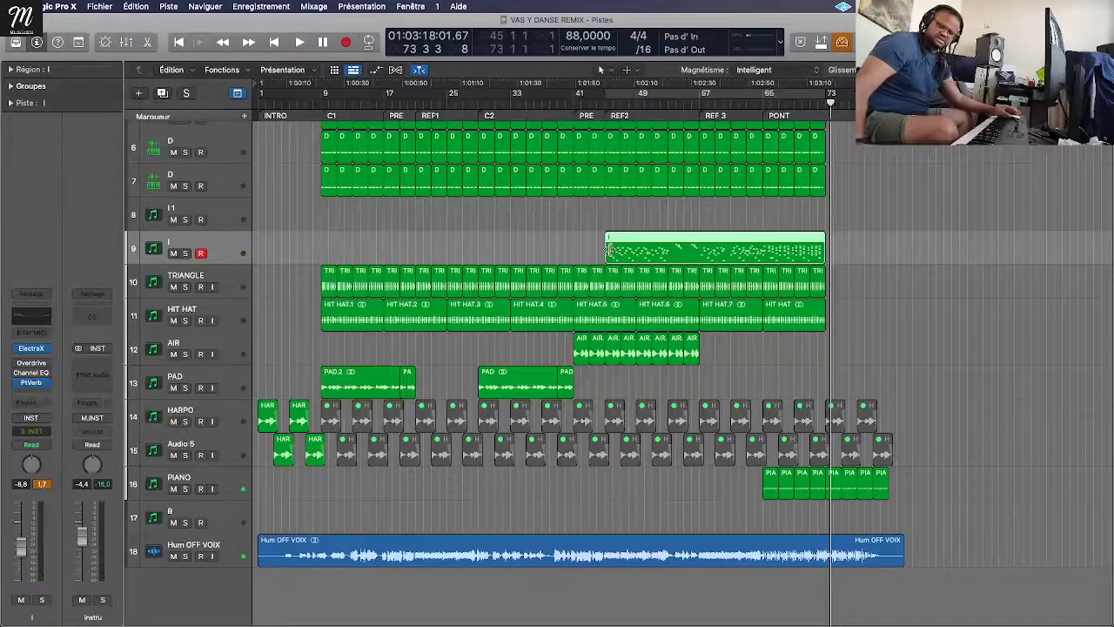
Step: Play back the recorded I region and split it at bars 53 and 57
key("shift+Return")
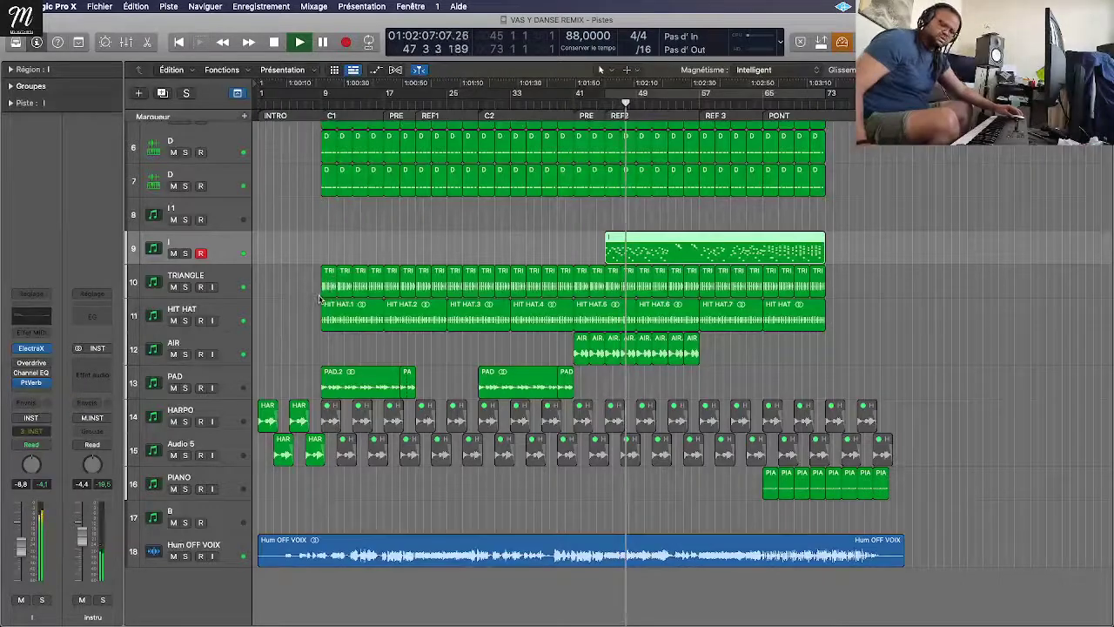
key("super+Right")
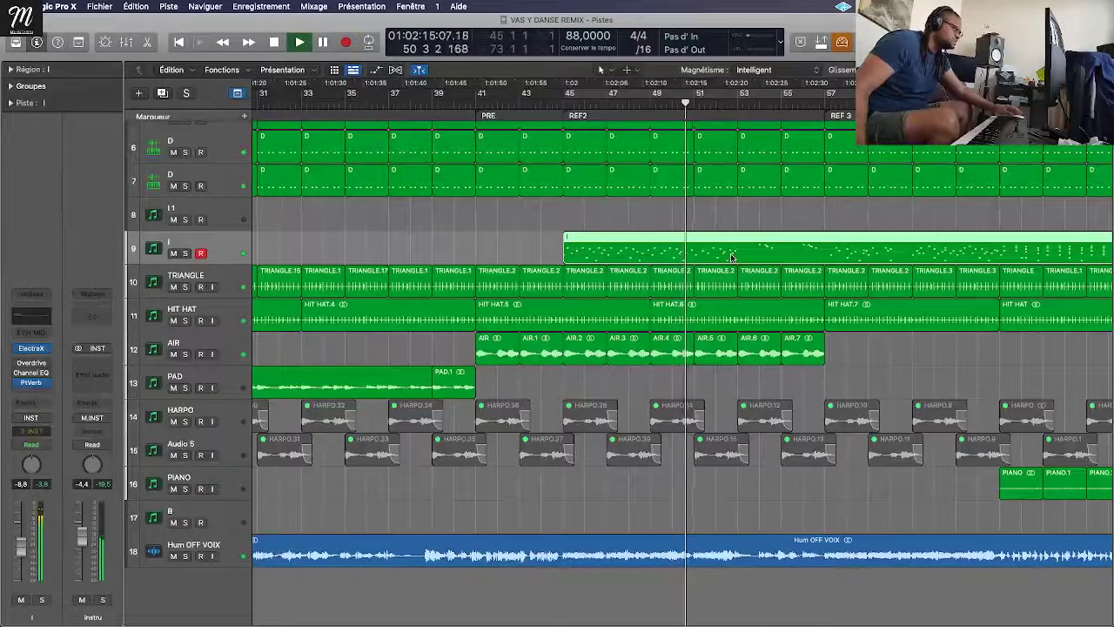
scroll(739, 250, "up", 5)
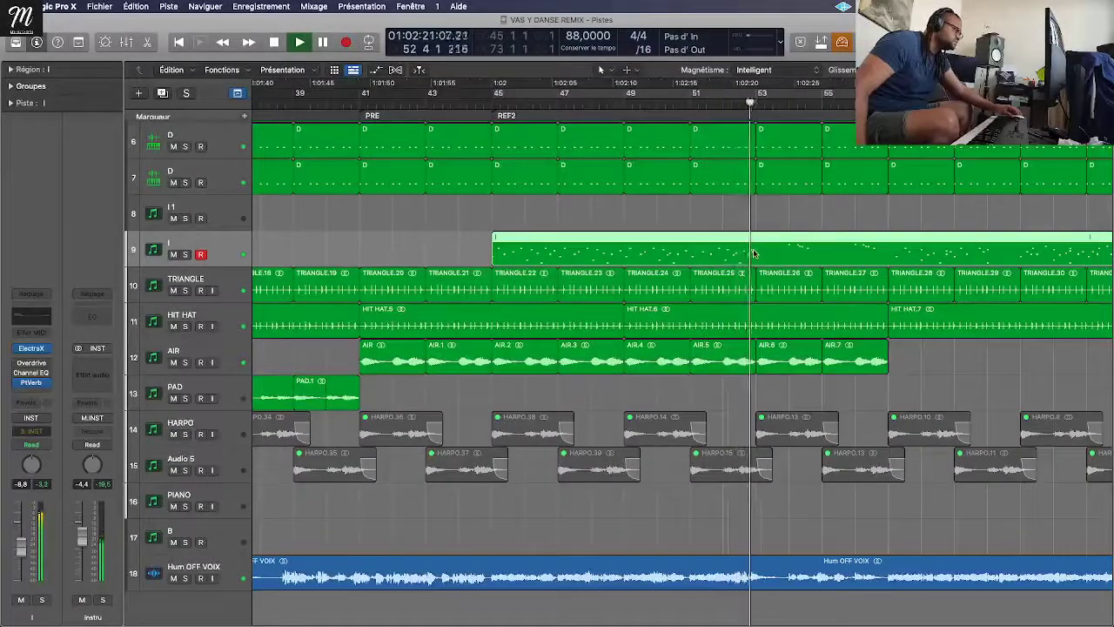
left_click_drag(754, 251, 435, 253)
scroll(568, 256, "right", 5)
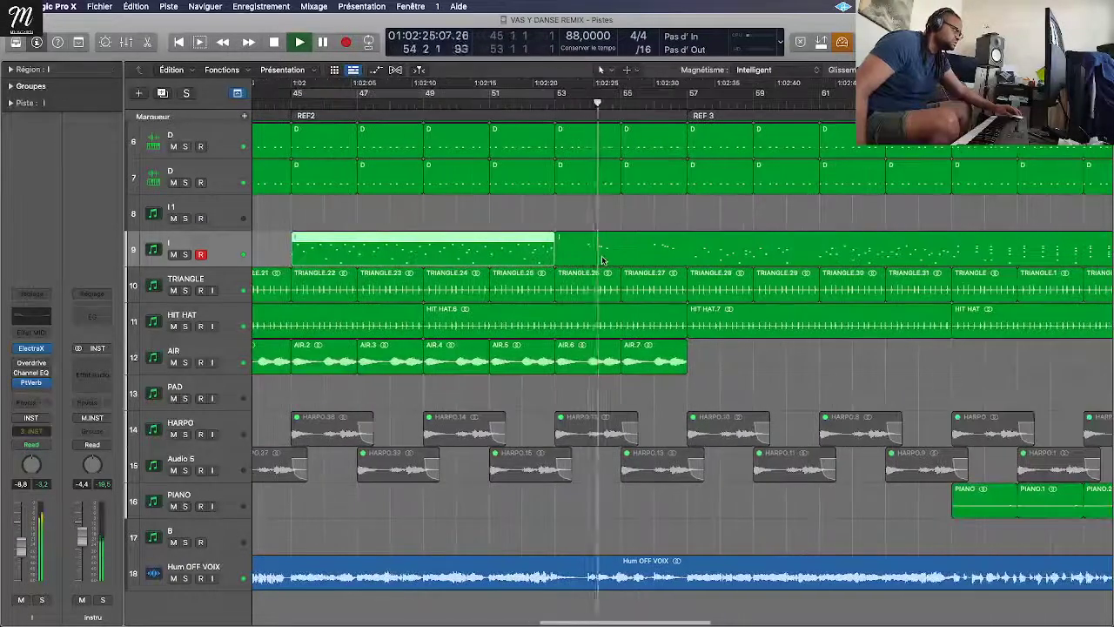
left_click(624, 255)
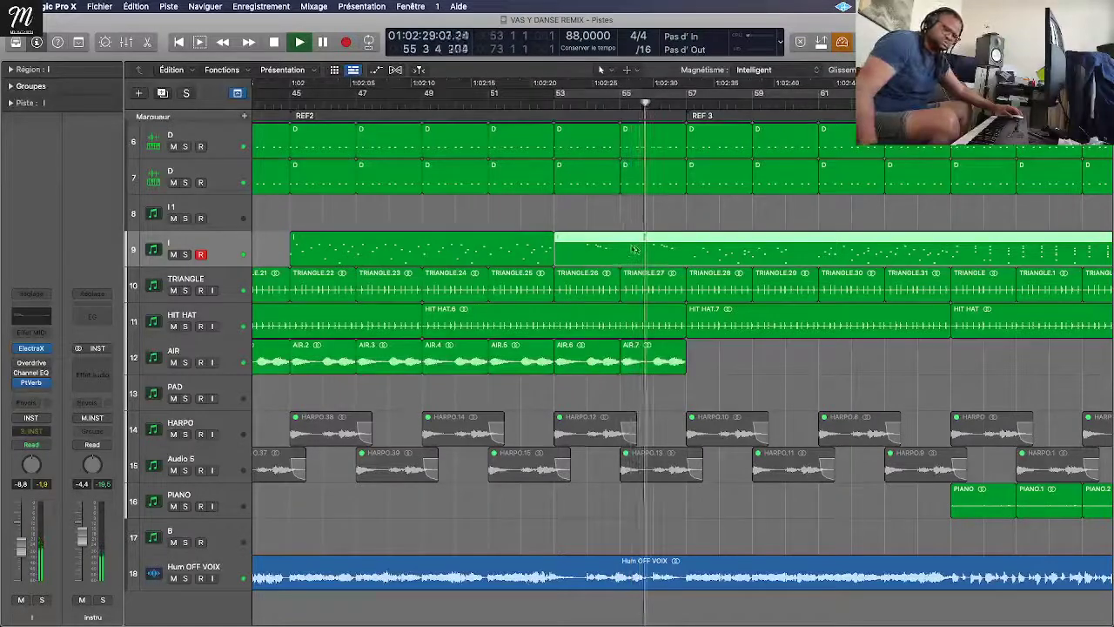
left_click(685, 255, "shift")
key("super+t")
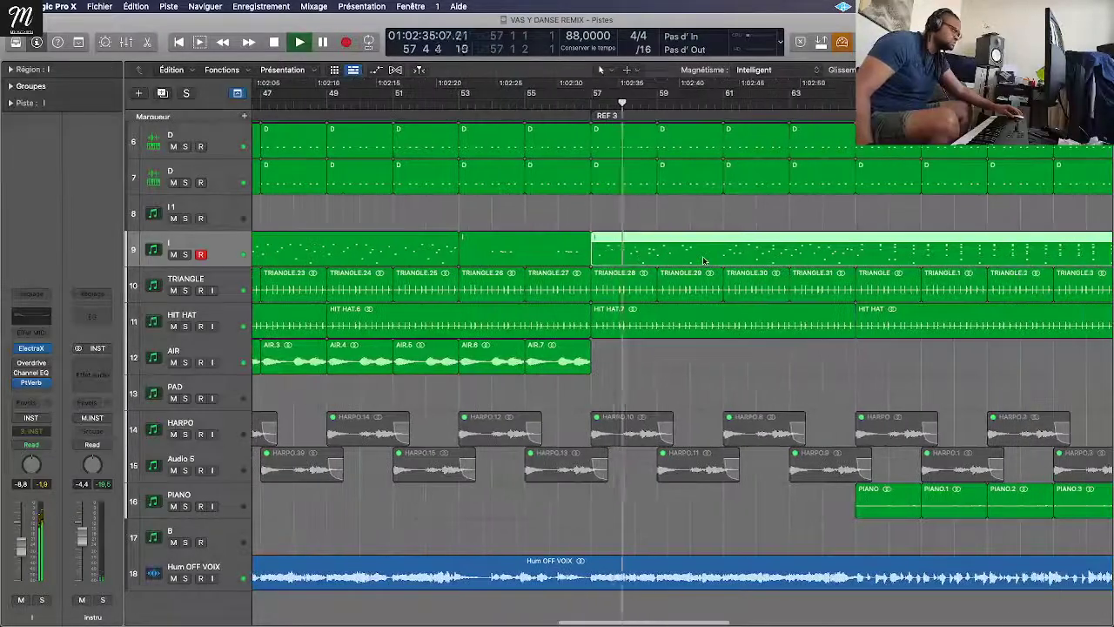
key("super+Left")
key("super+Left")
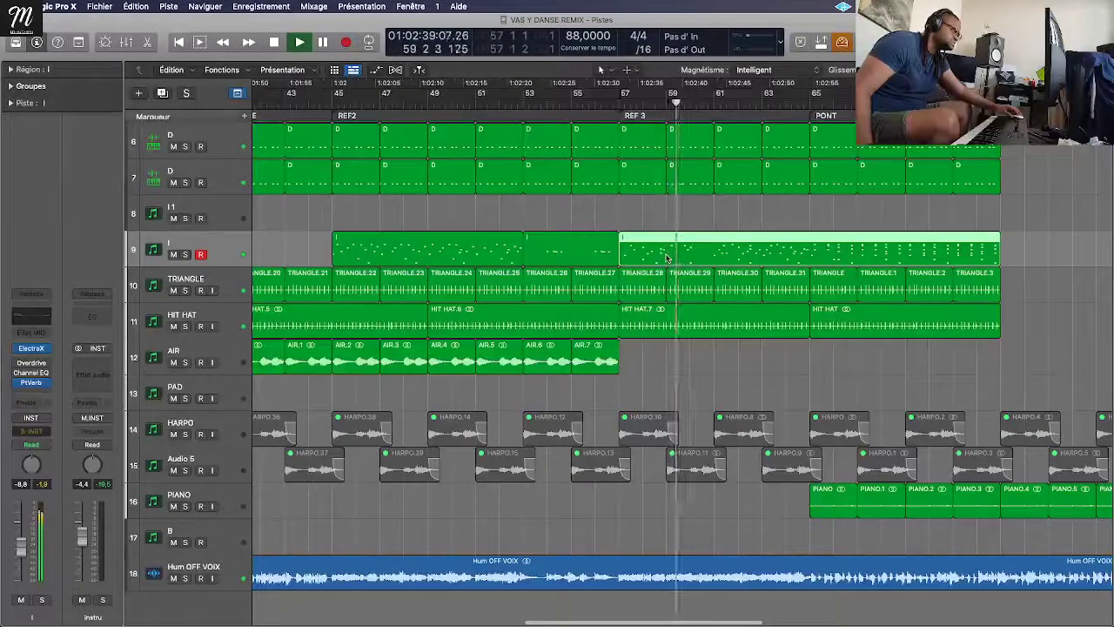
Step: Split the remaining I region at bars 61 and 65 and delete the two pieces under REF 3
left_click(718, 265)
left_click_drag(717, 252, 618, 252)
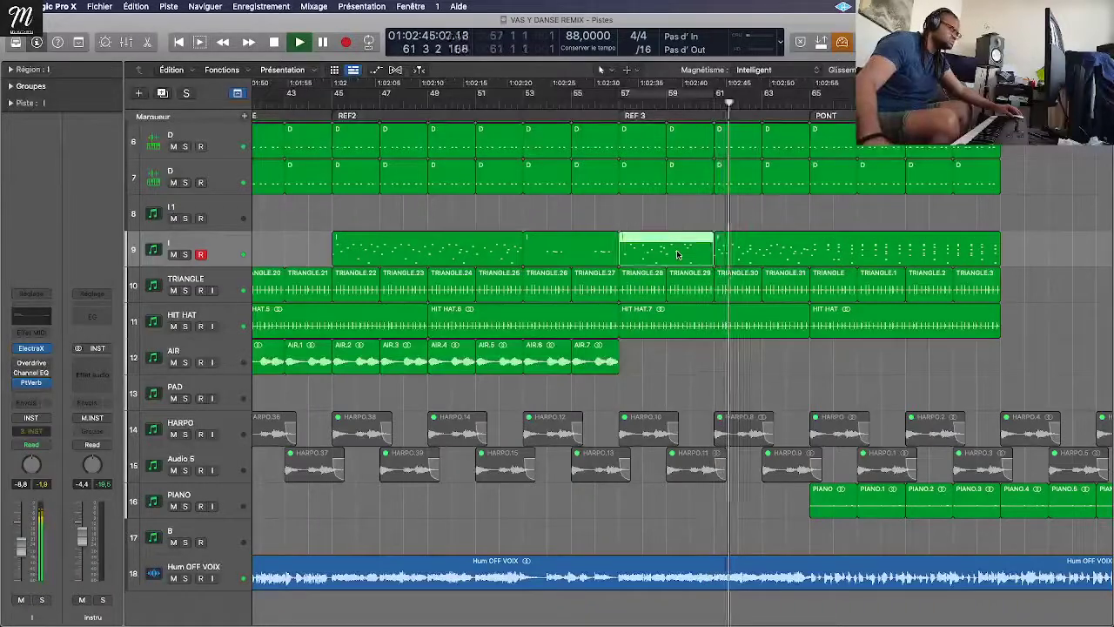
key("Delete")
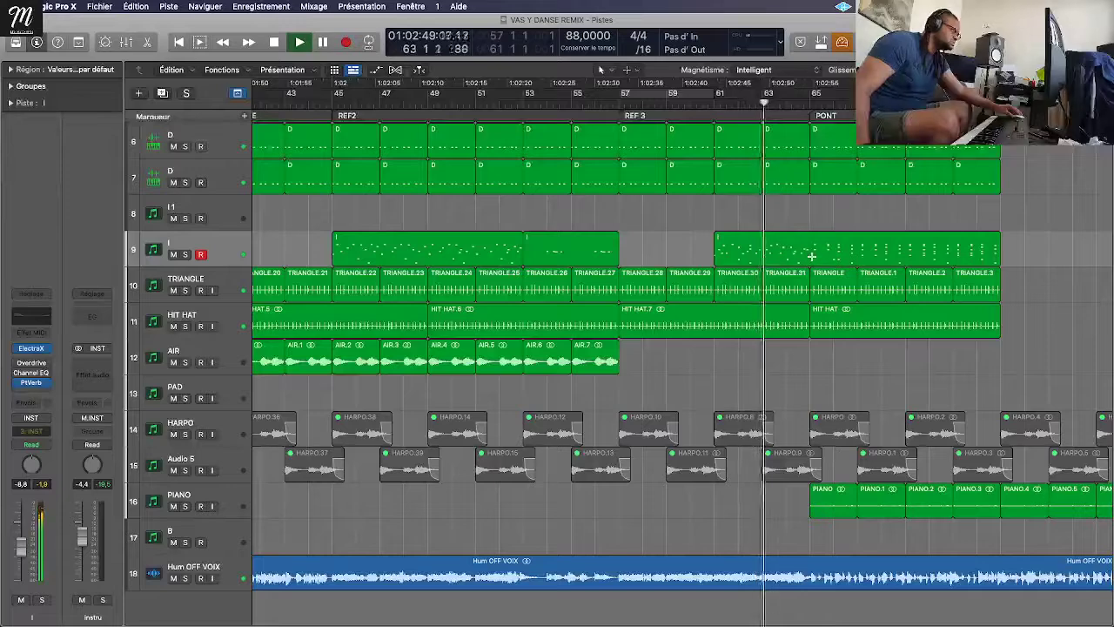
left_click_drag(810, 254, 713, 252)
left_click(759, 252)
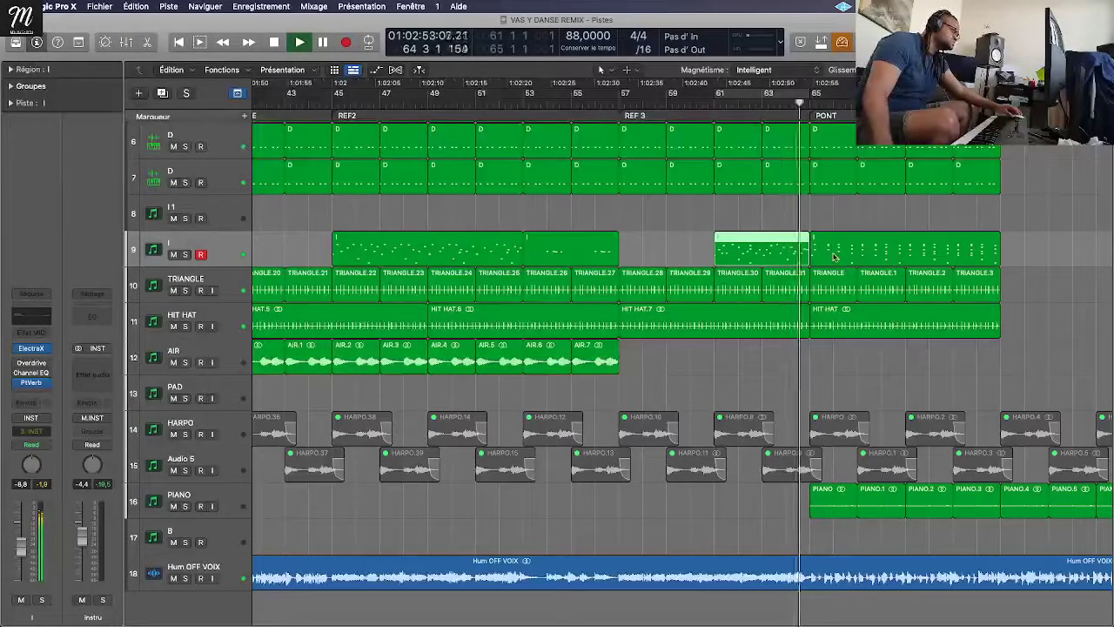
key("Delete")
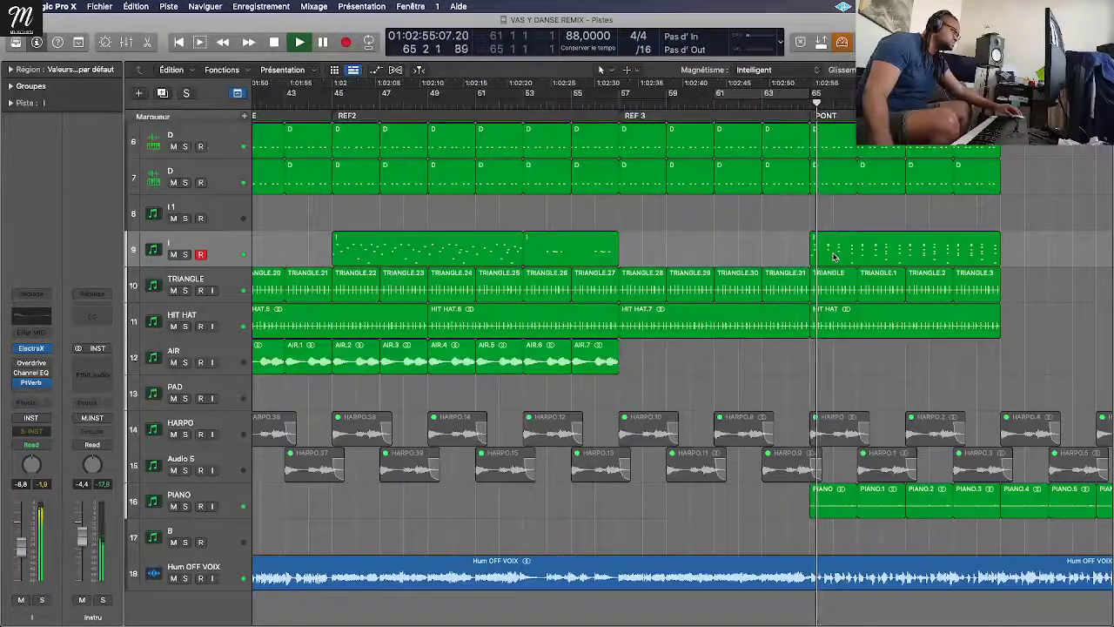
Step: Examine the notes of the I region under PONT in the piano roll and close the editor
left_click(833, 255)
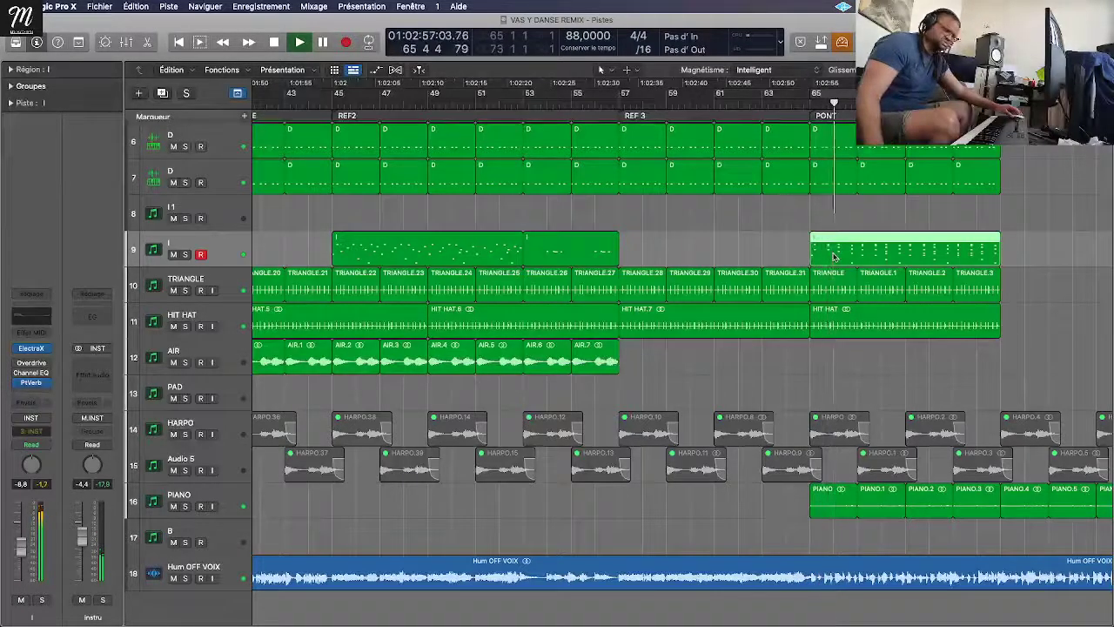
double_click(833, 256)
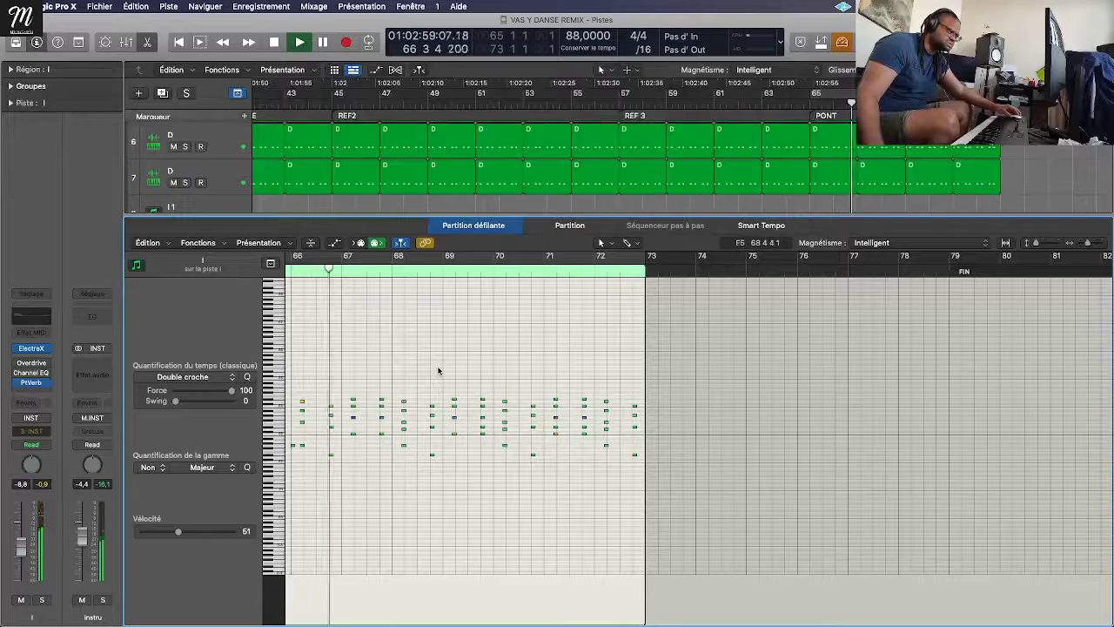
key("e")
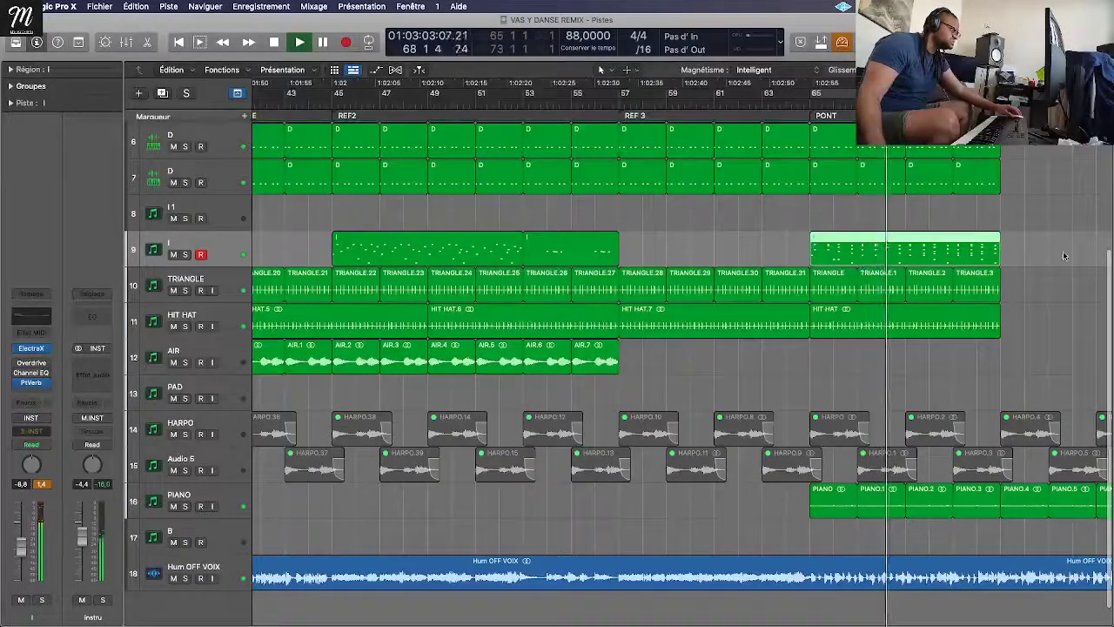
Step: Bounce the three I regions in place to a new track named BELL, with the source regions muted
left_click(467, 255, "shift")
right_click(467, 255)
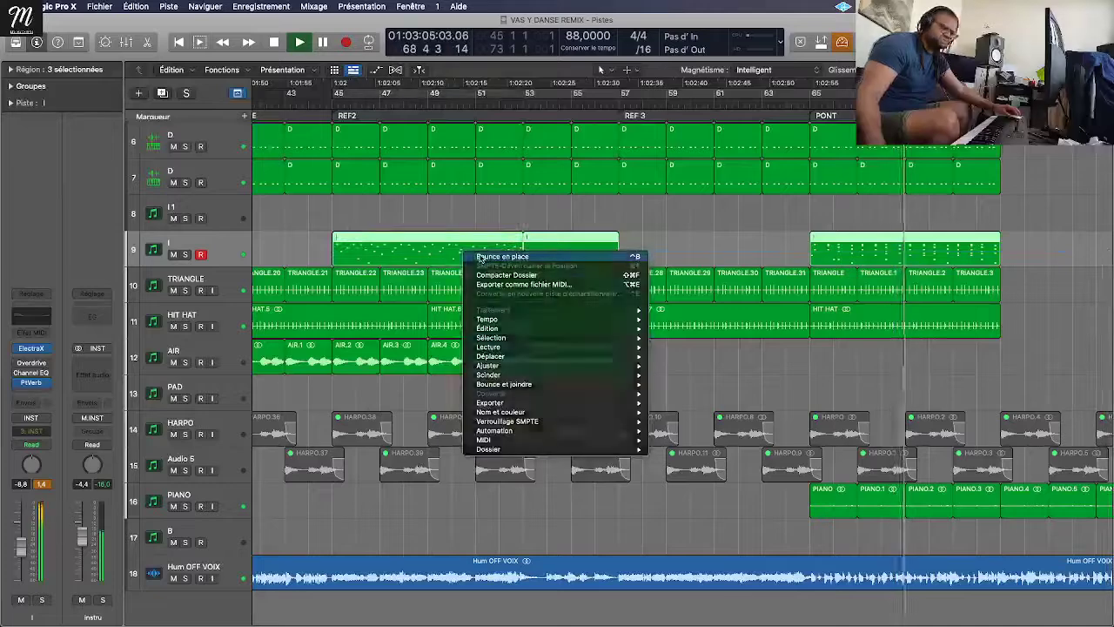
left_click(484, 257)
type("BELL")
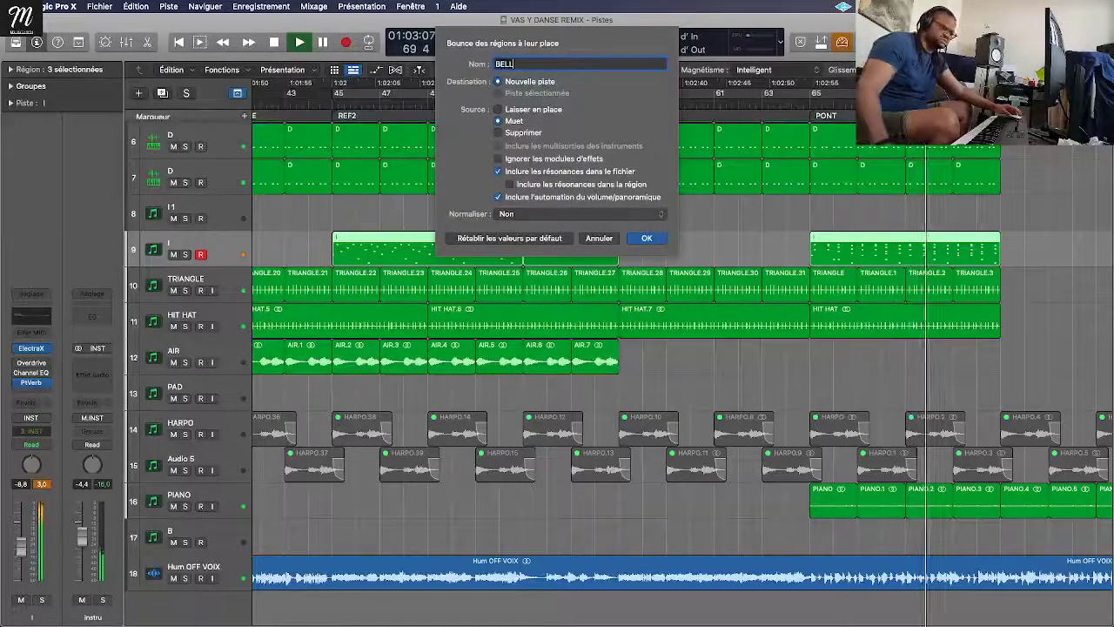
key("Return")
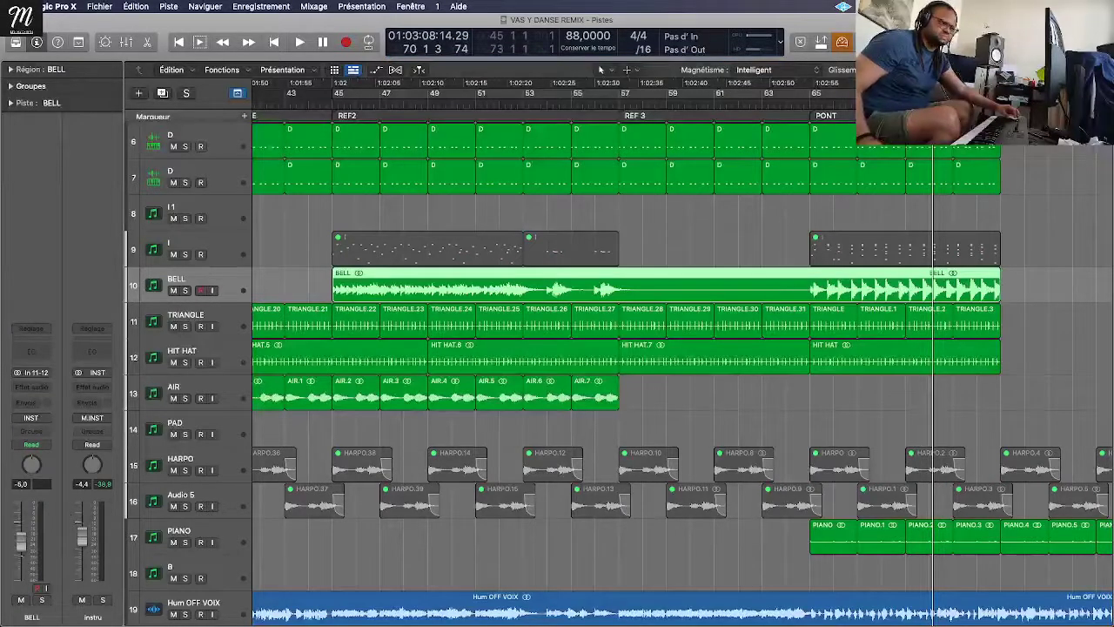
Step: Play BELL from REF2, load the eq coupe preset in its Channel EQ, raise the low cut and dip 264 Hz to -3.6 dB
key("shift+space")
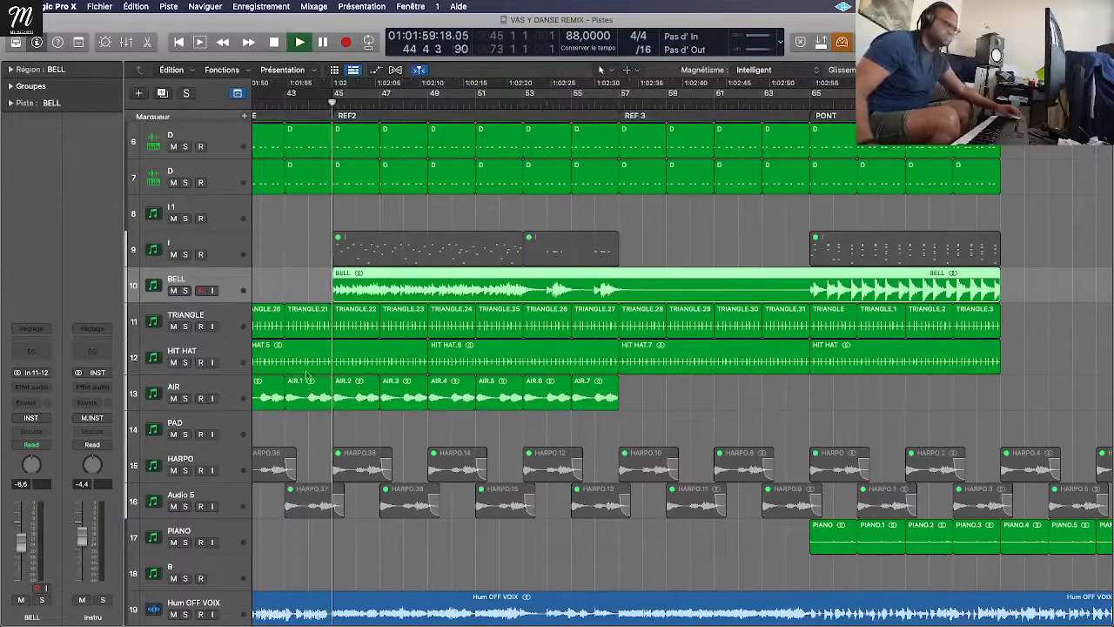
left_click(33, 352)
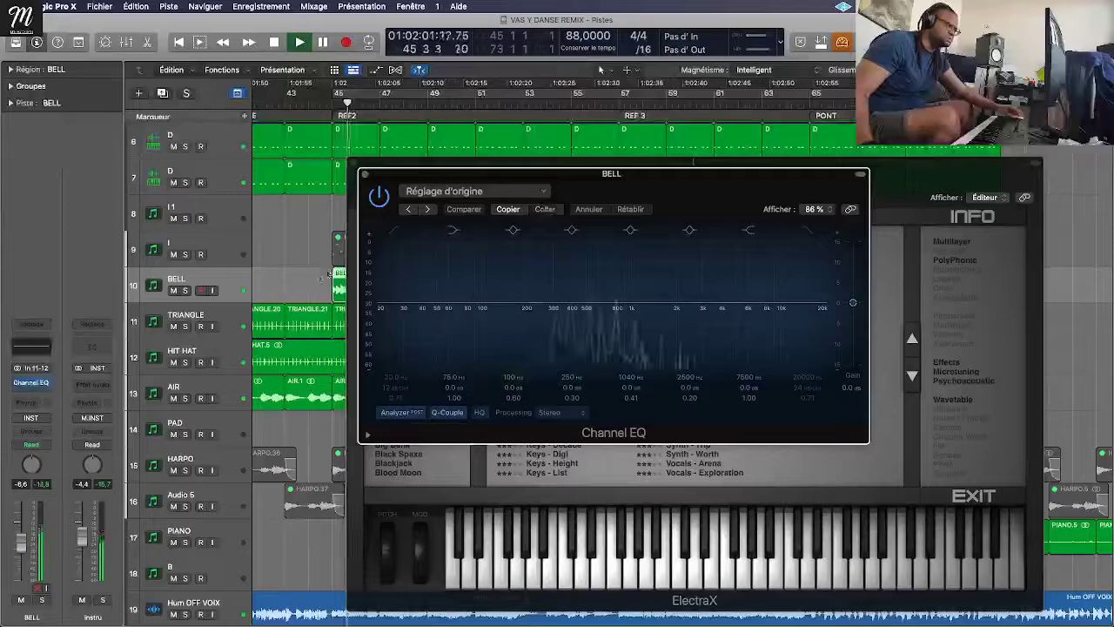
left_click(429, 212)
left_click_drag(414, 352, 509, 348)
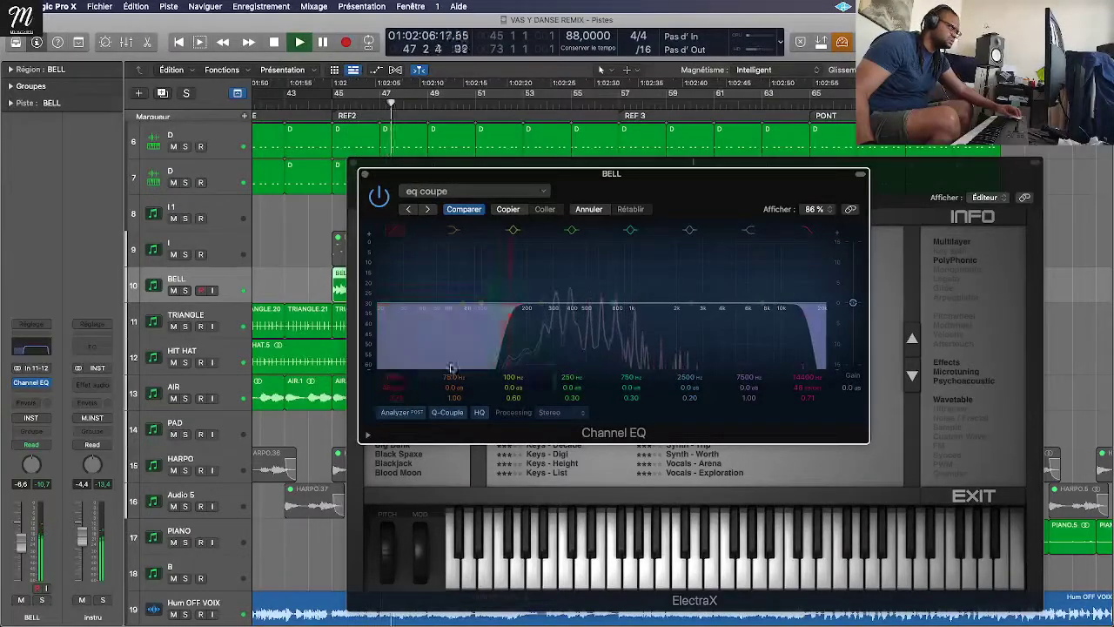
left_click_drag(540, 303, 544, 323)
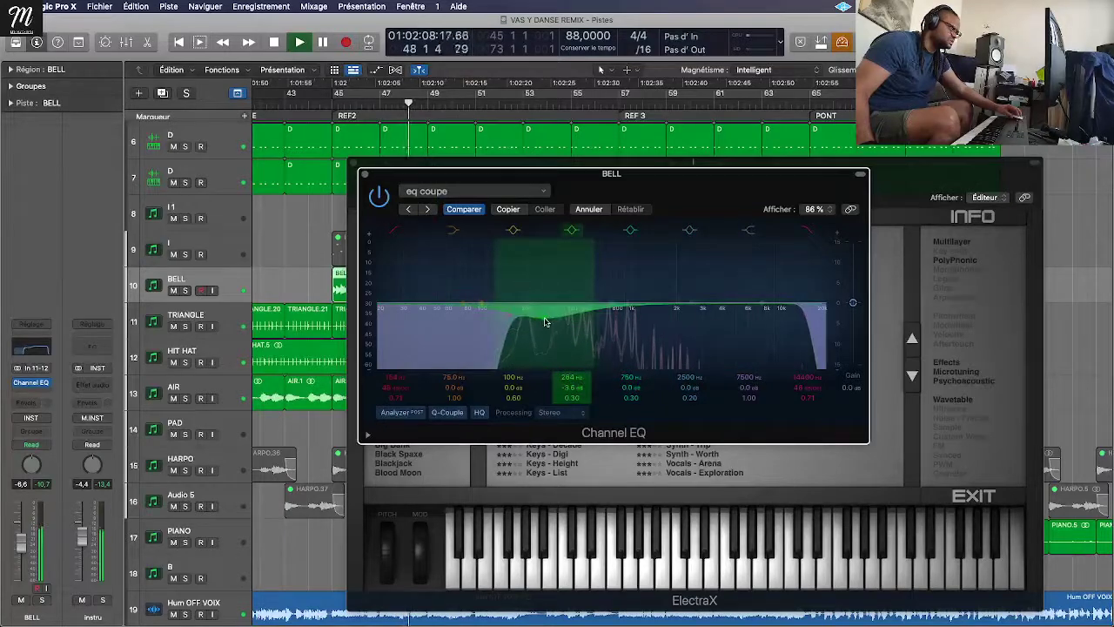
left_click(365, 173)
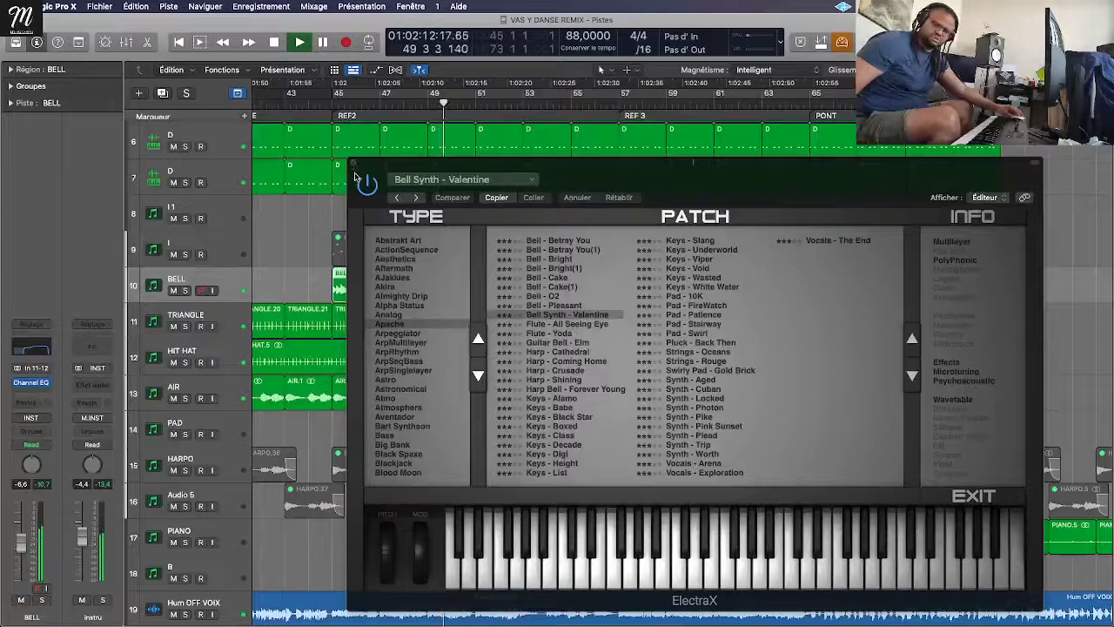
Step: Close the ElectraX window, set BELL's volume to -8.0 dB and pan to -10, and select the I track
left_click(354, 165)
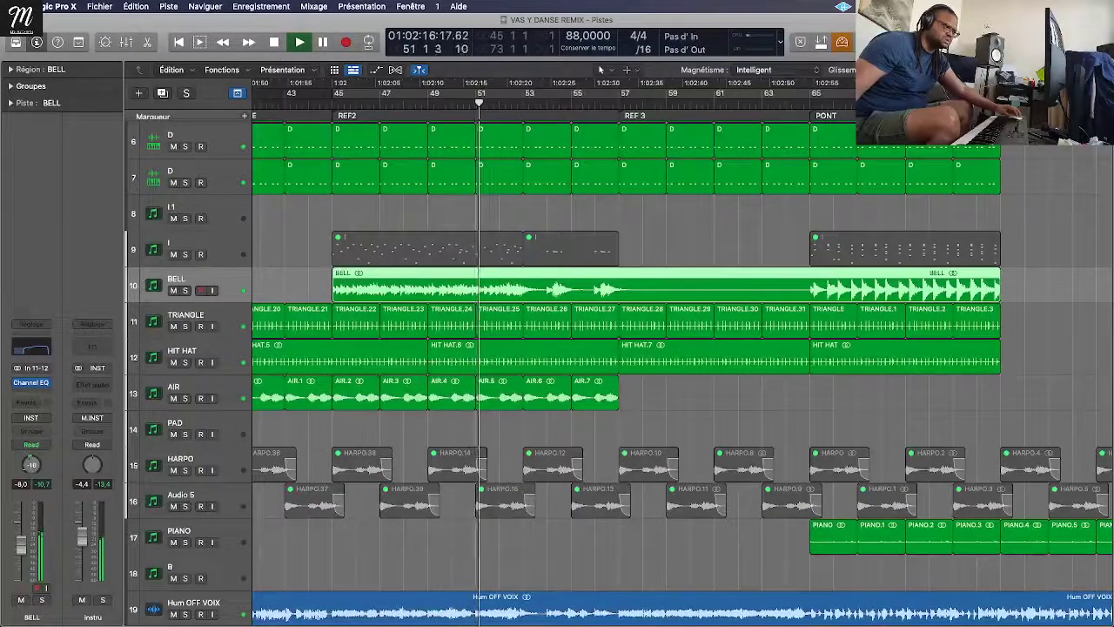
left_click(241, 257)
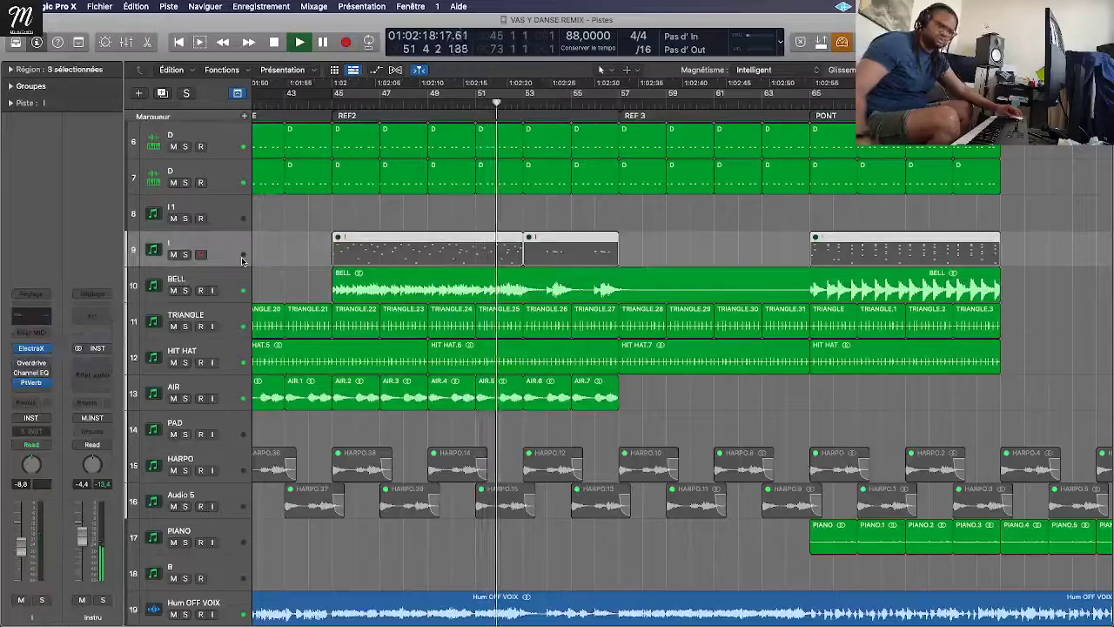
Step: Delete the three muted I regions, audition ElectraX's Apache patches from Keys - Babe to Vocals - Arena, and set I's volume to -3.8 dB
key("Delete")
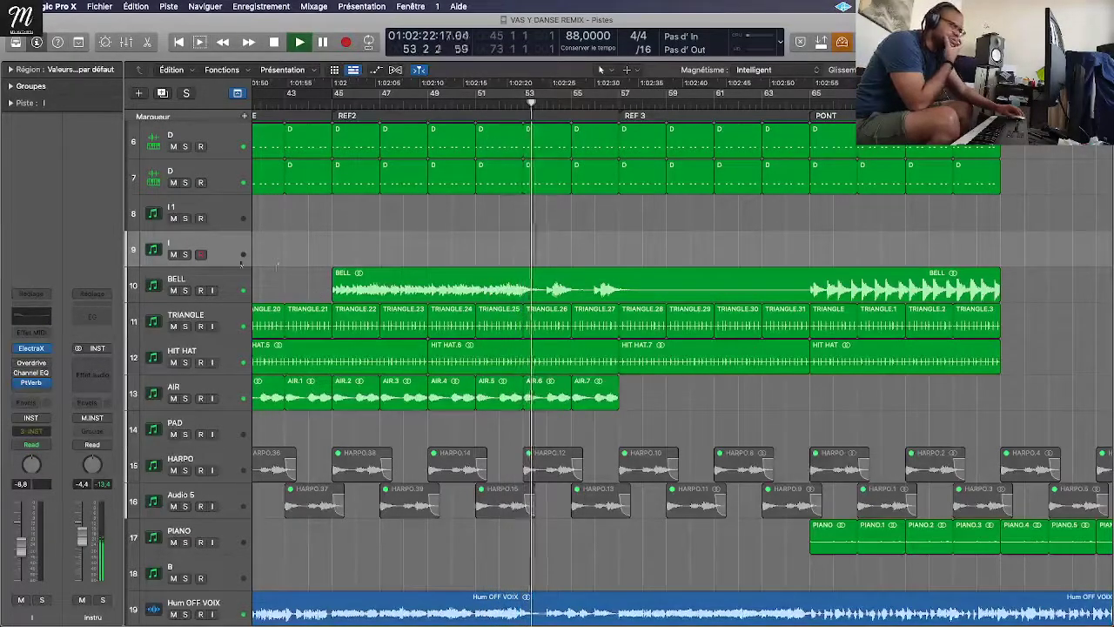
left_click(31, 348)
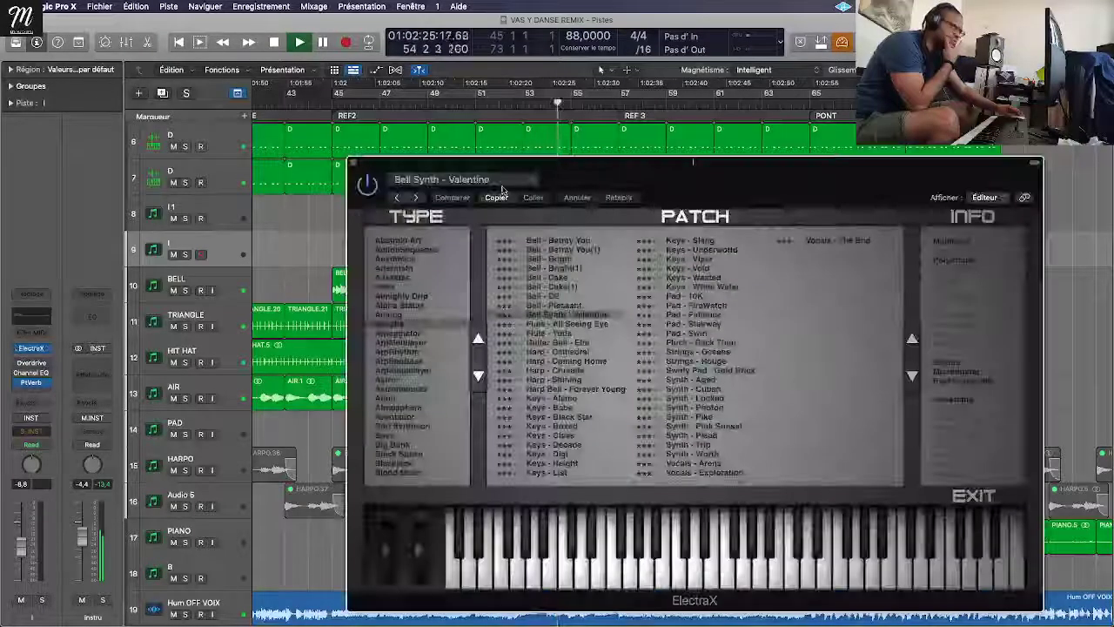
left_click(567, 407)
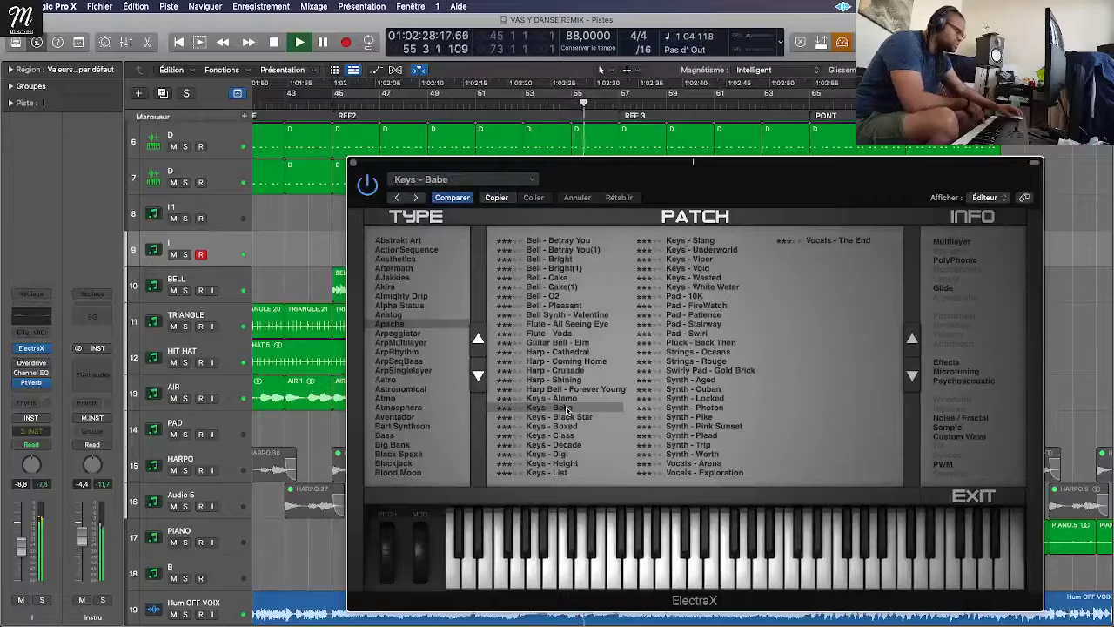
left_click(574, 416)
left_click(698, 417)
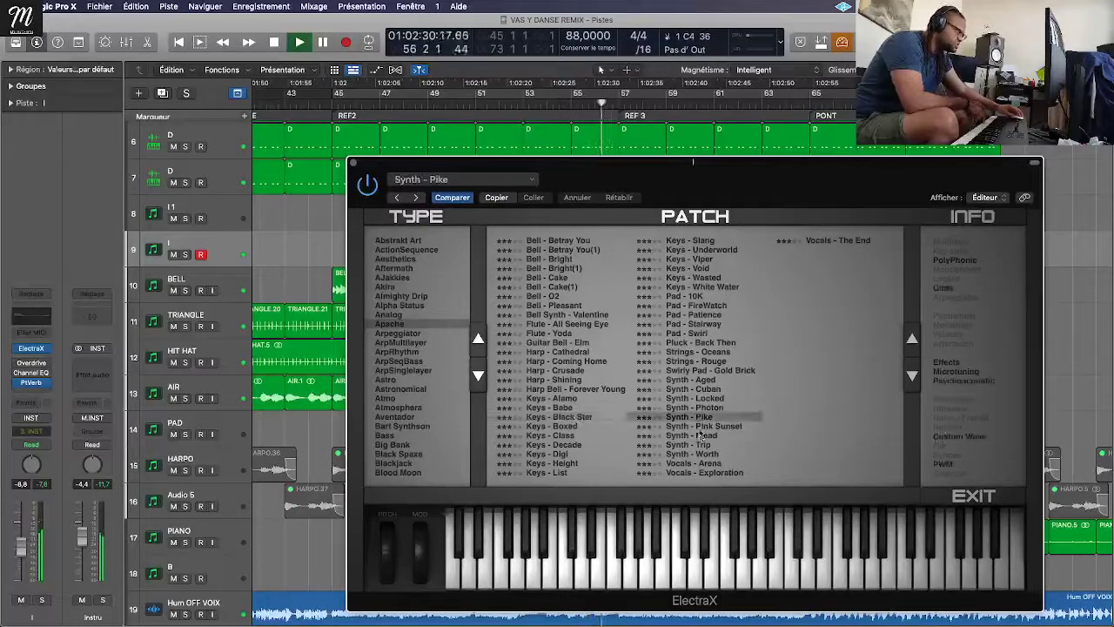
left_click(701, 436)
left_click(699, 446)
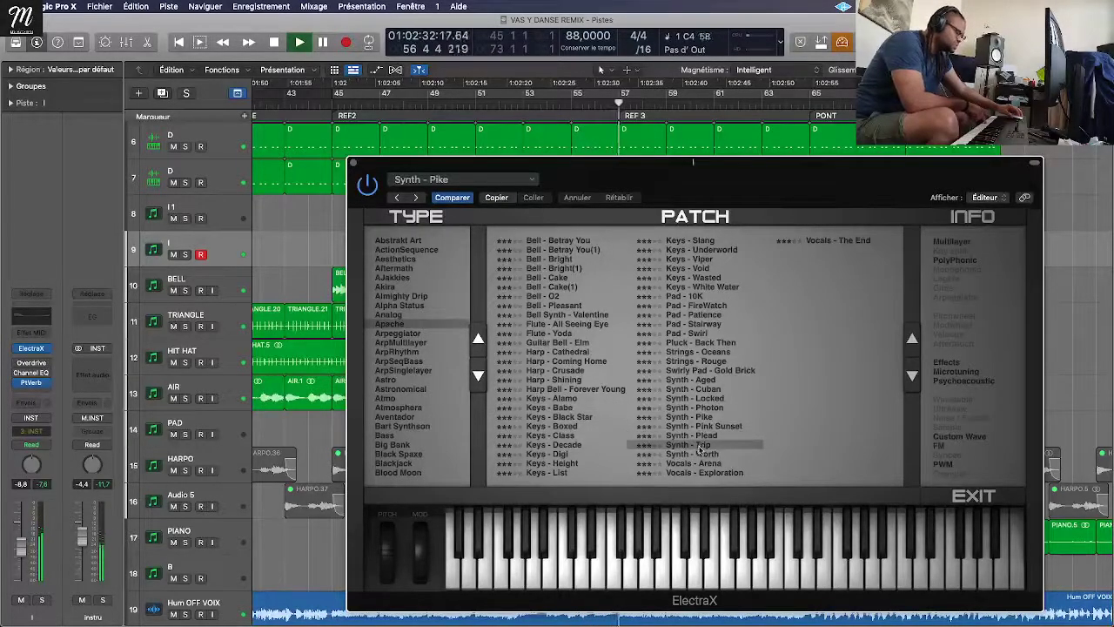
left_click(705, 454)
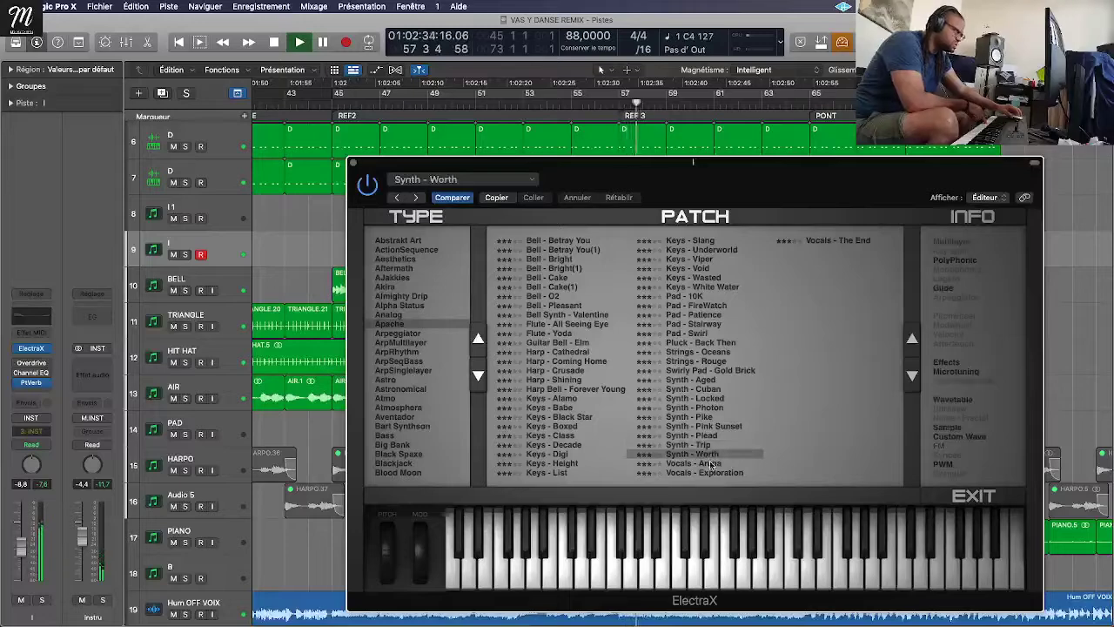
left_click(711, 464)
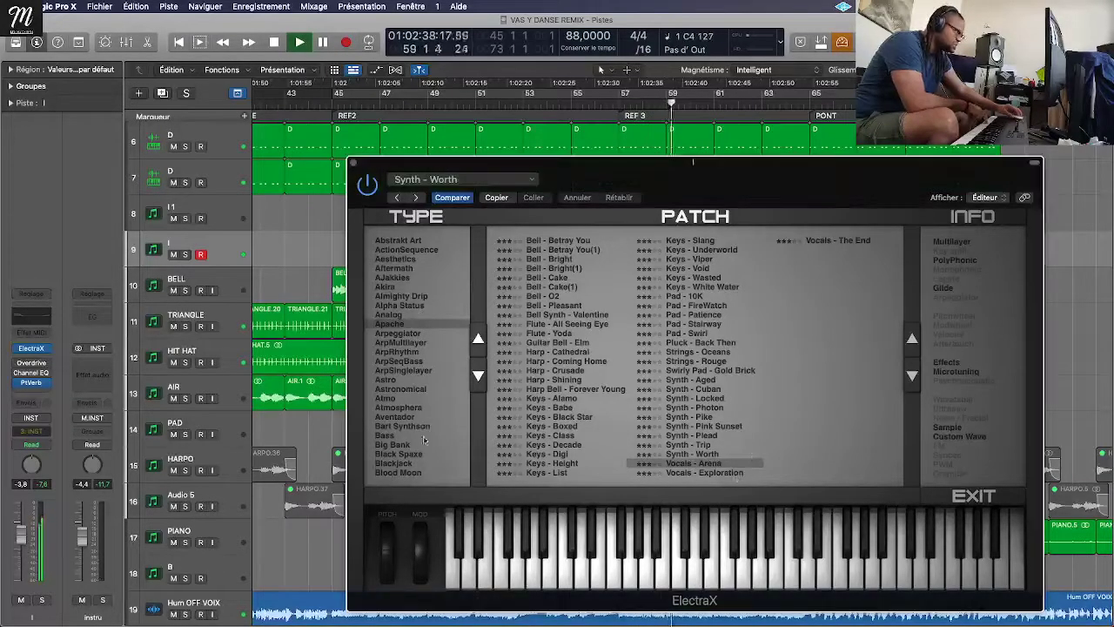
Step: Audition ElectraX's ArpSeqBass patches, settle on RevChain1 MF, then stop playback and close the ElectraX window
left_click(402, 361)
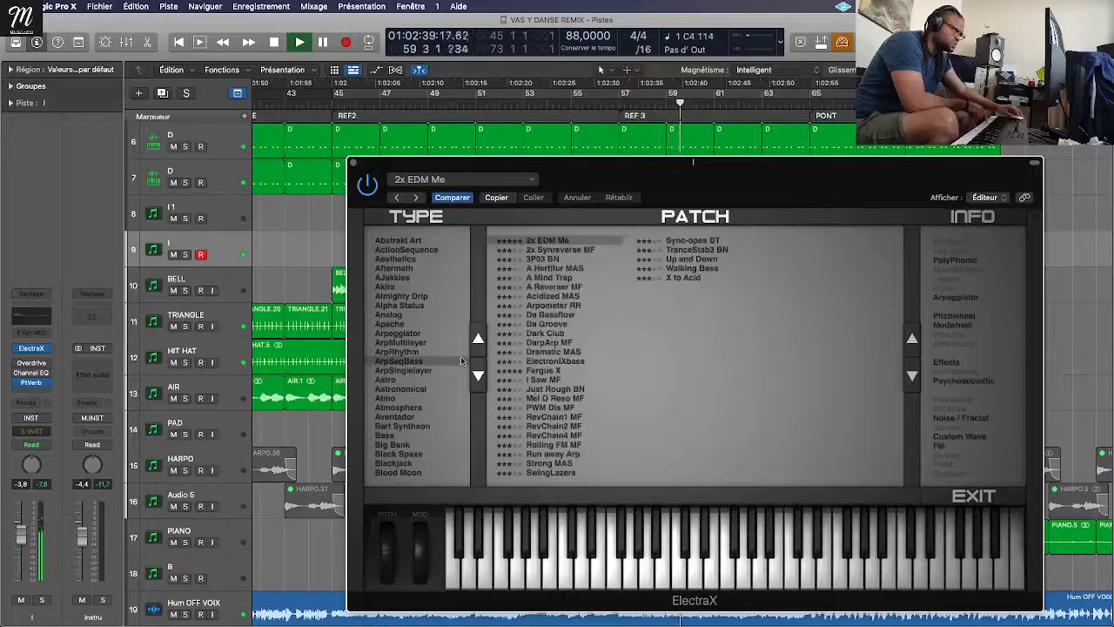
left_click(546, 362)
left_click(546, 389)
left_click(552, 399)
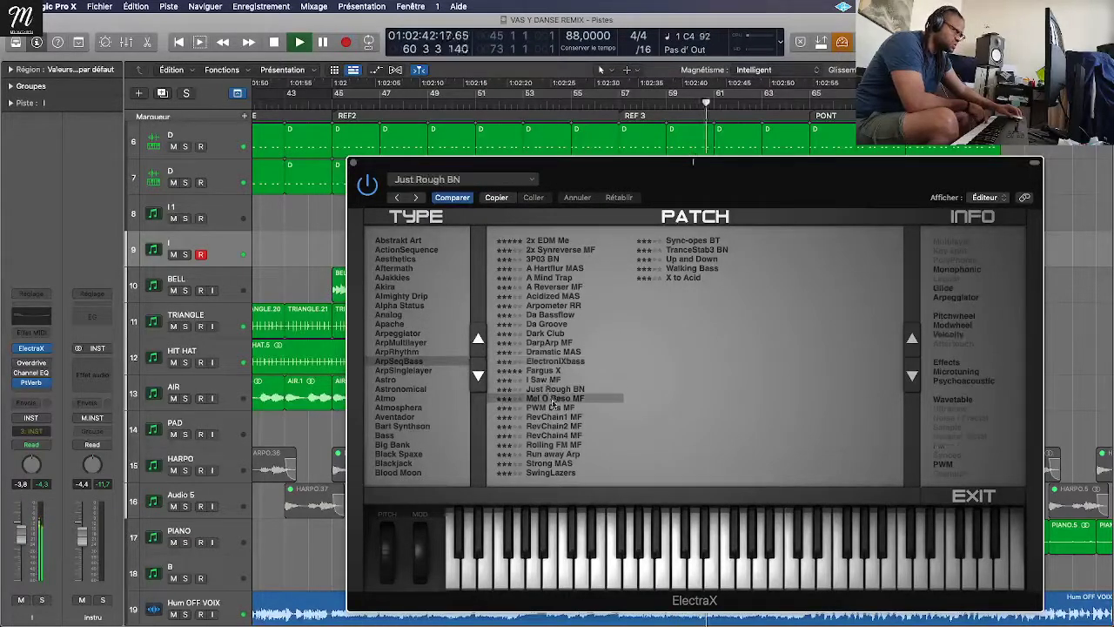
left_click(551, 418)
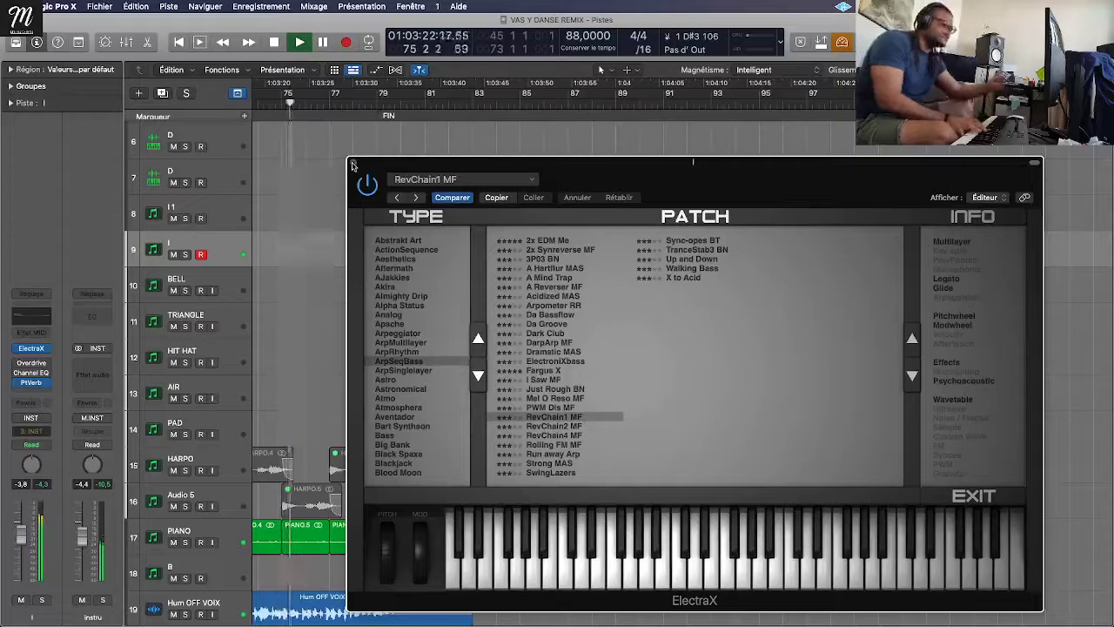
key("space")
left_click(352, 165)
Step: Rehearse over the PONT section and record a bass part on the I track from bar 65 to about bar 78
scroll(587, 142, "left", 10)
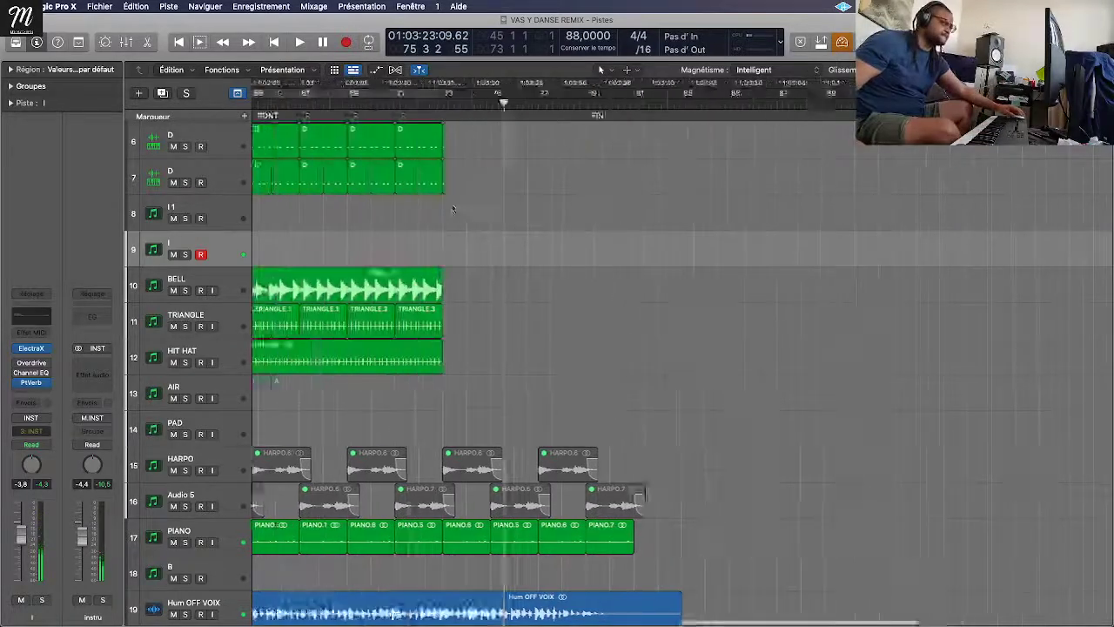
left_click(616, 104)
key("space")
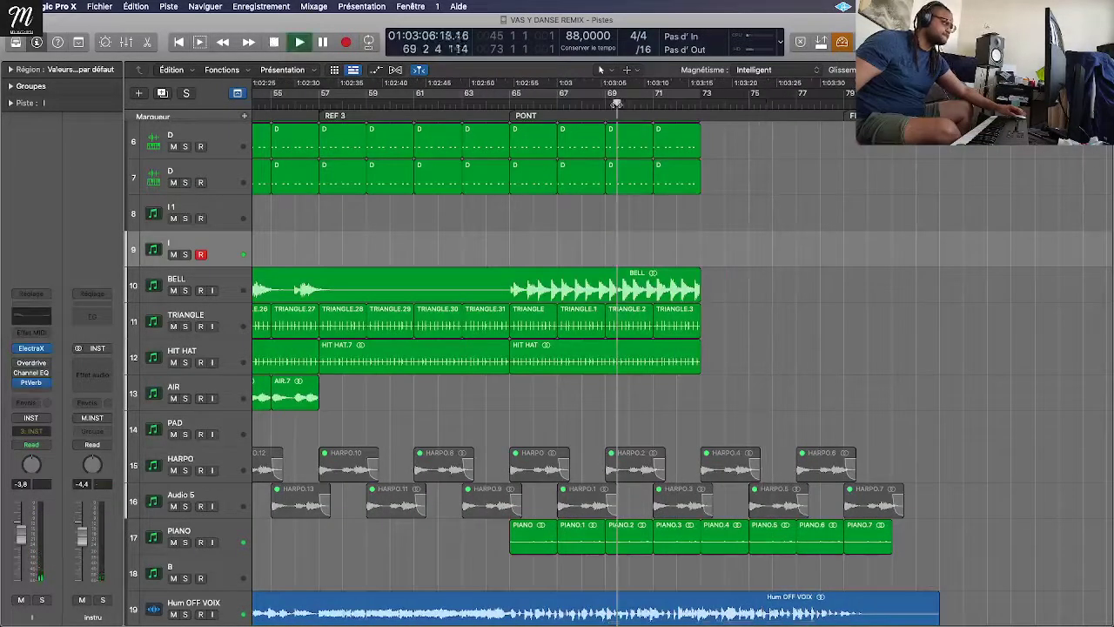
left_click(508, 105)
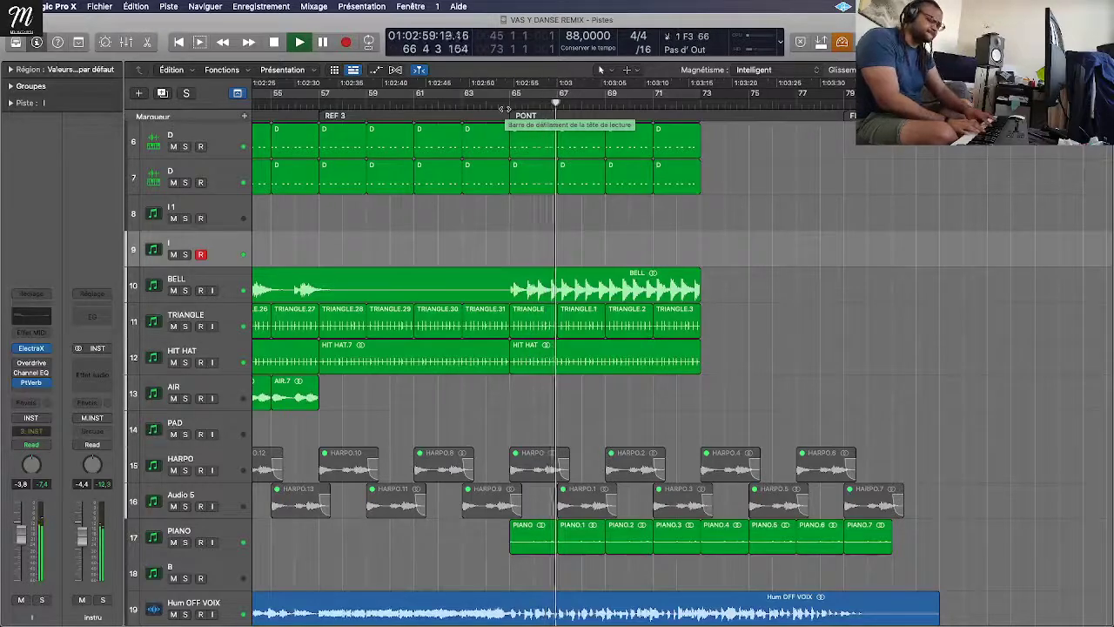
key("space")
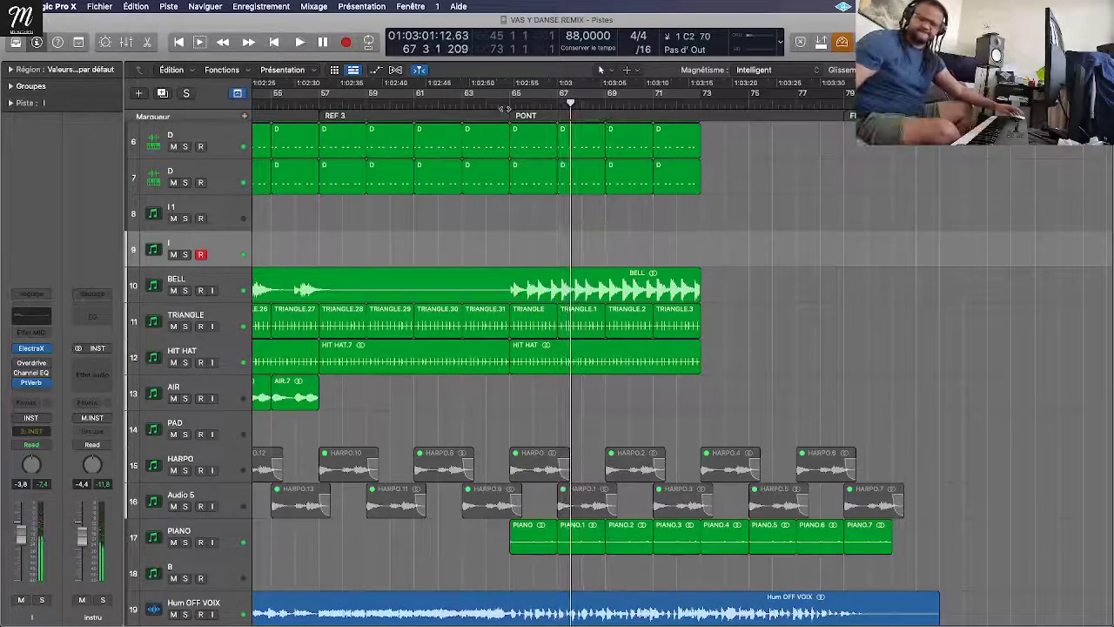
left_click(507, 109)
key("r")
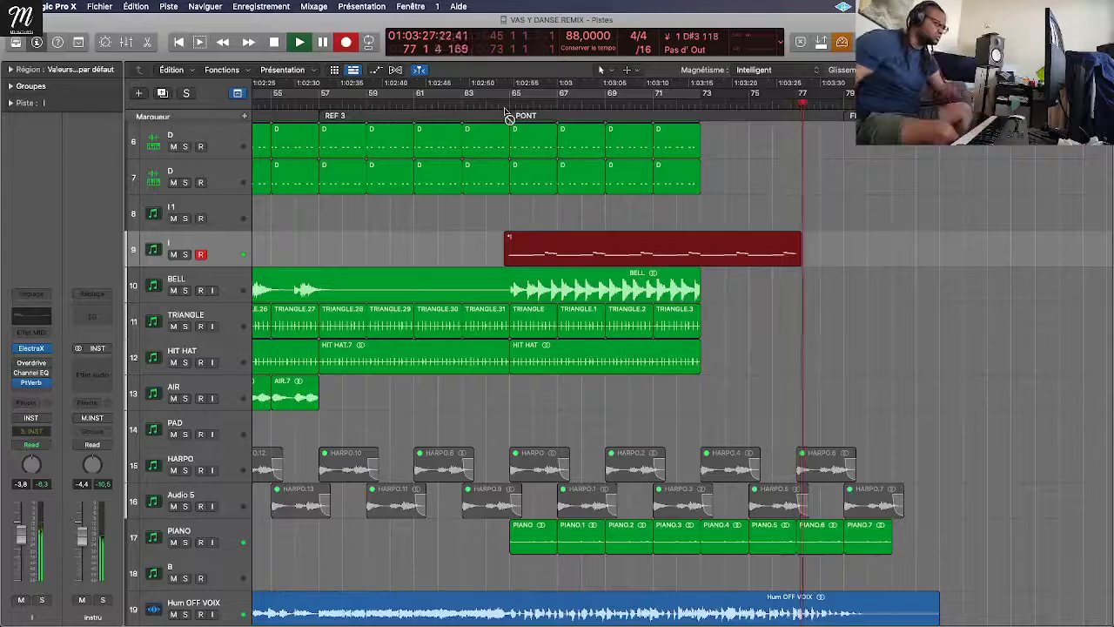
key("space")
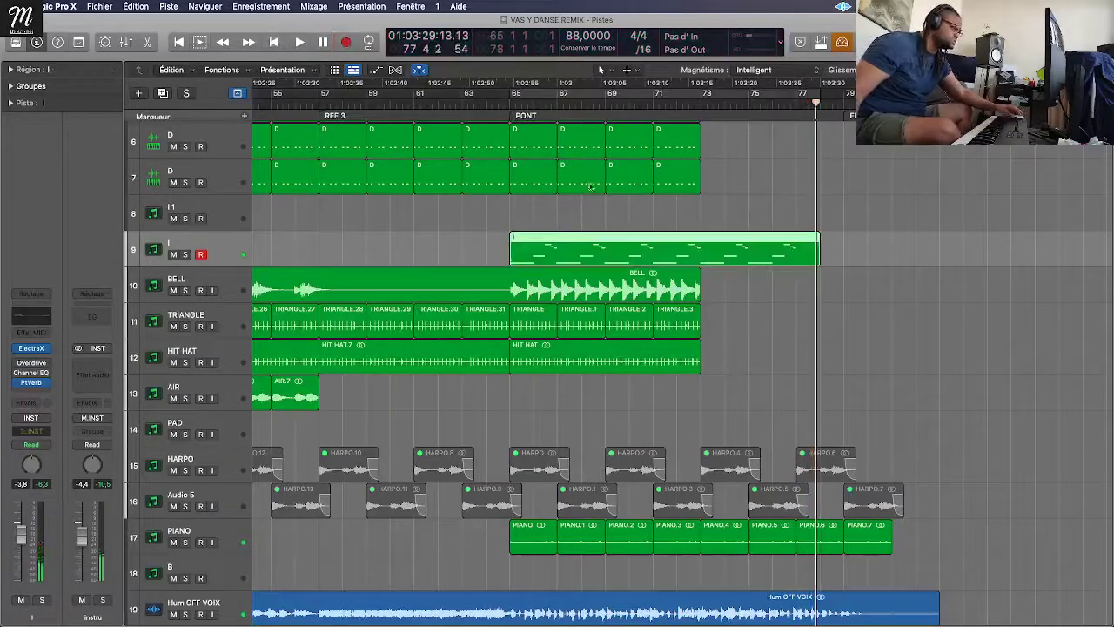
Step: Bounce the recorded I region in place to a new track named BASS SYTTNN, with the source region muted
right_click(585, 262)
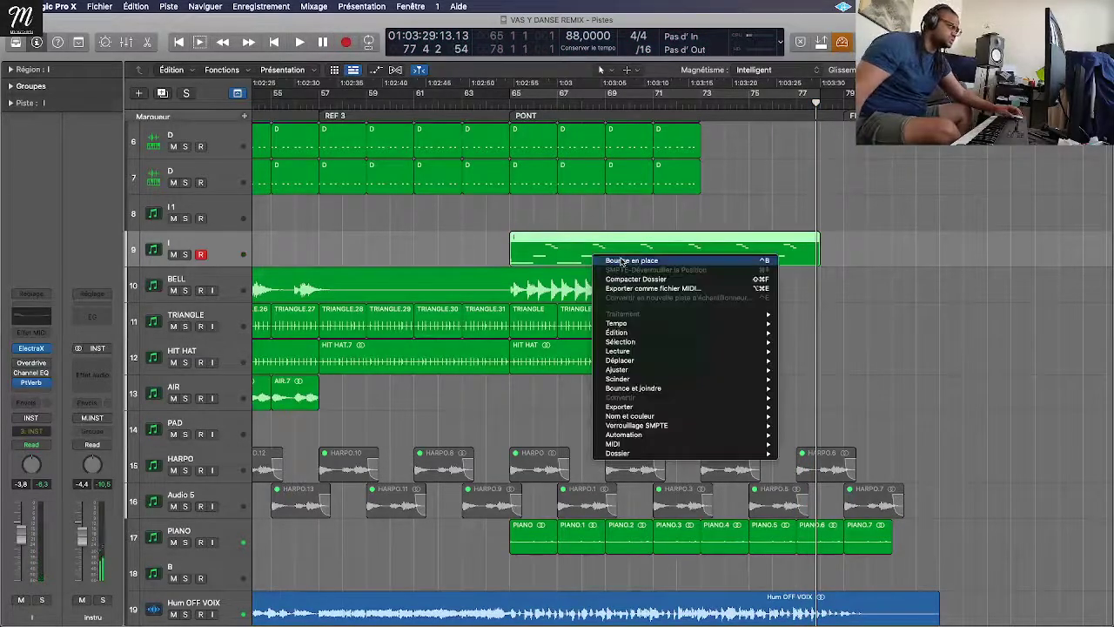
key("Escape")
key("ctrl+b")
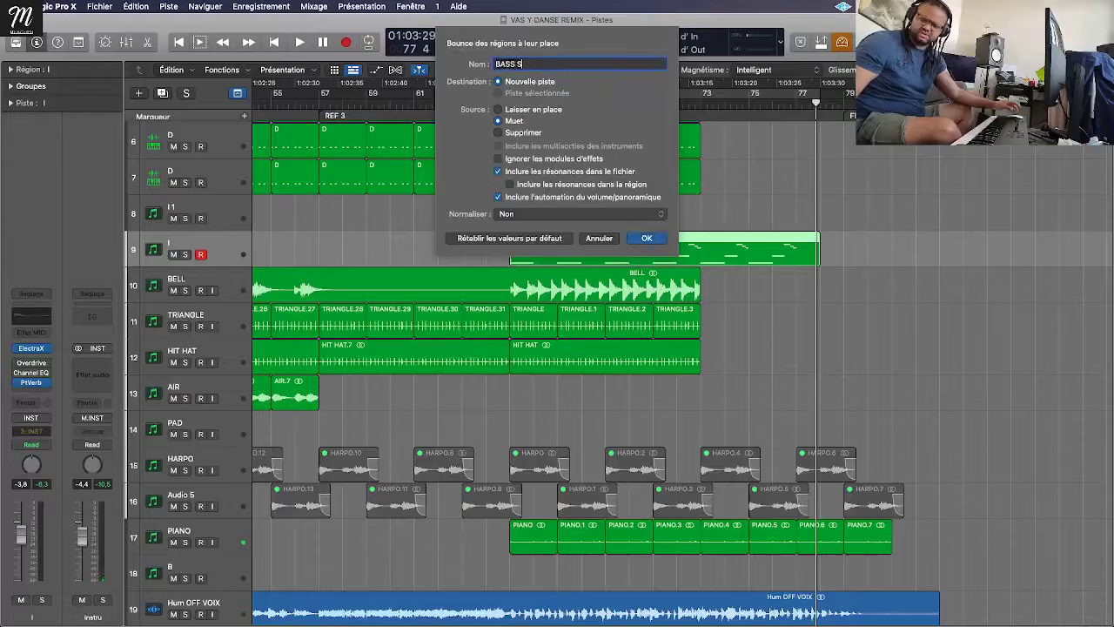
type("BASS SYTTNN")
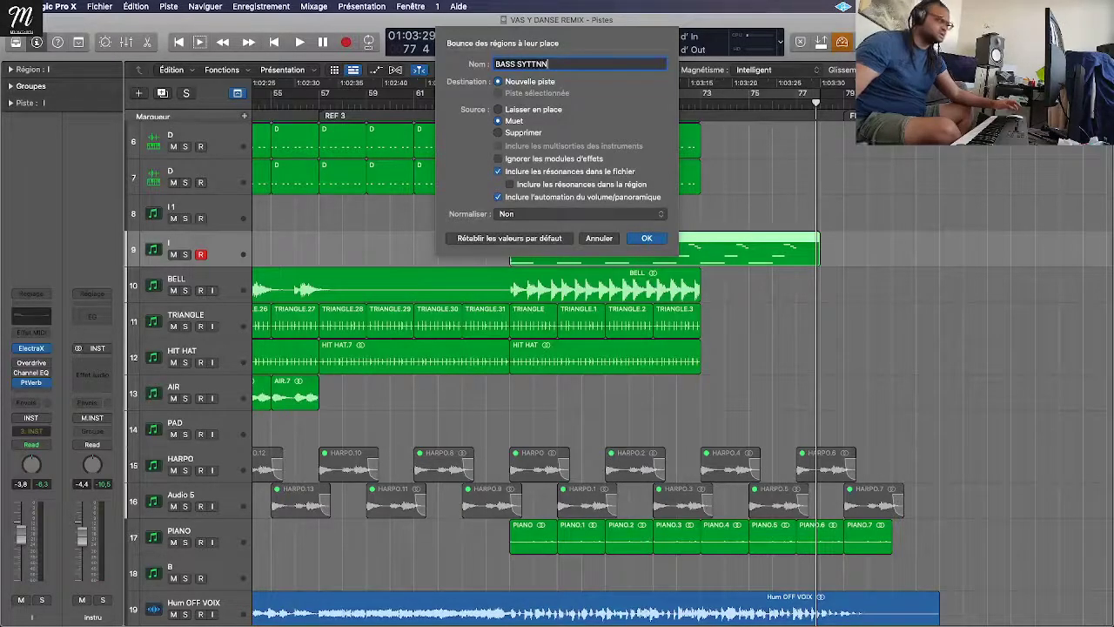
key("Return")
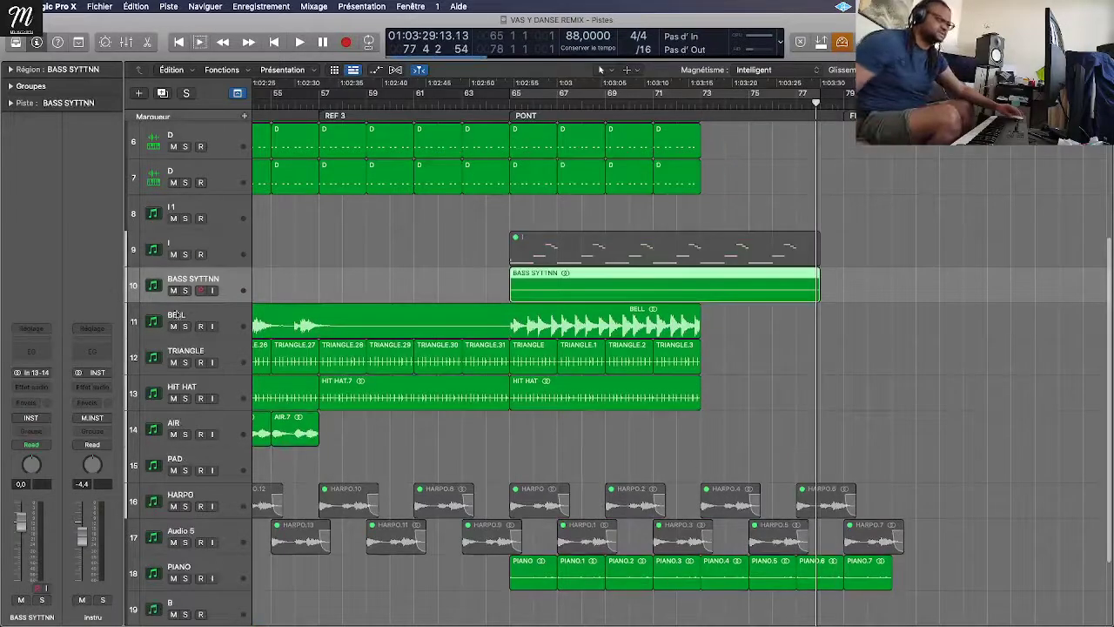
Step: Play BASS SYTTNN from PONT, route its output to Bus 16 (BASS) and set its volume to -3.6 dB
left_click(50, 418)
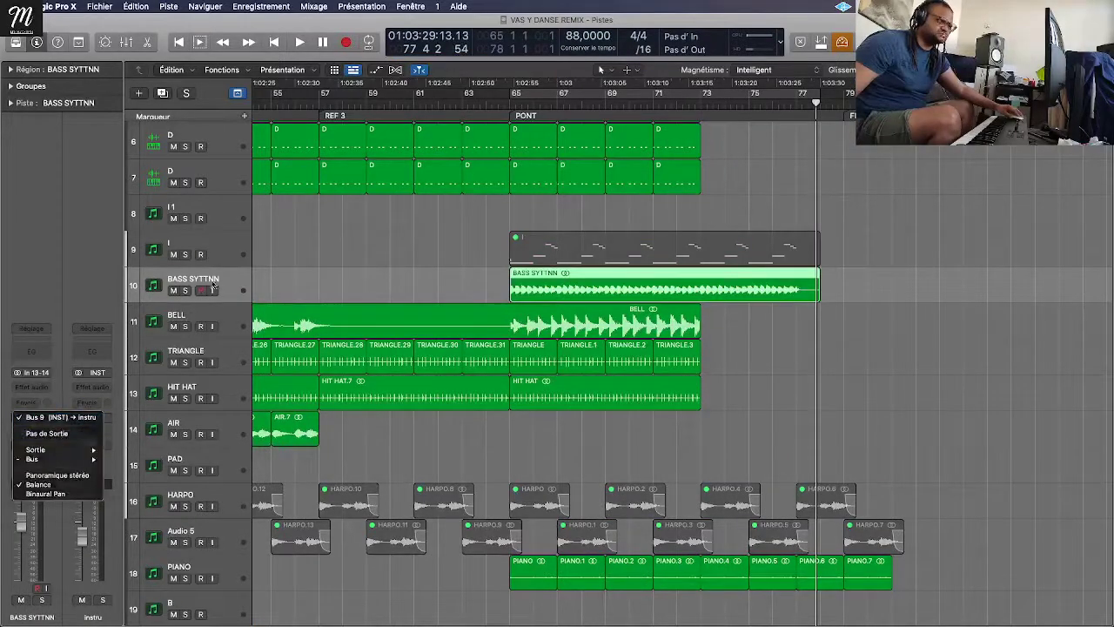
key("Escape")
key("space")
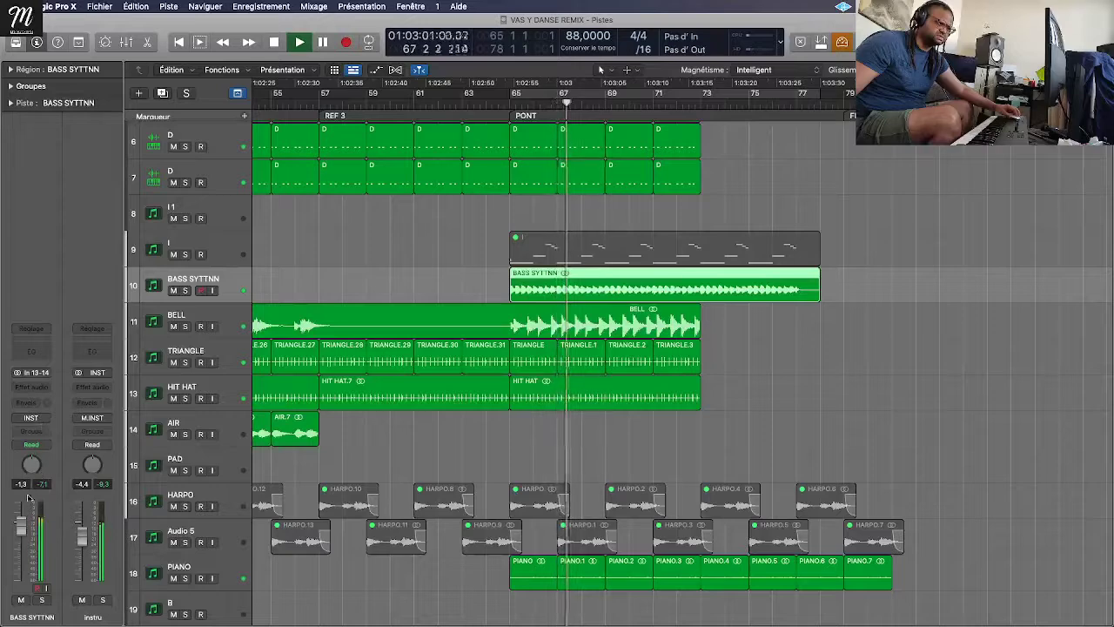
left_click(33, 419)
mouse_move(60, 459)
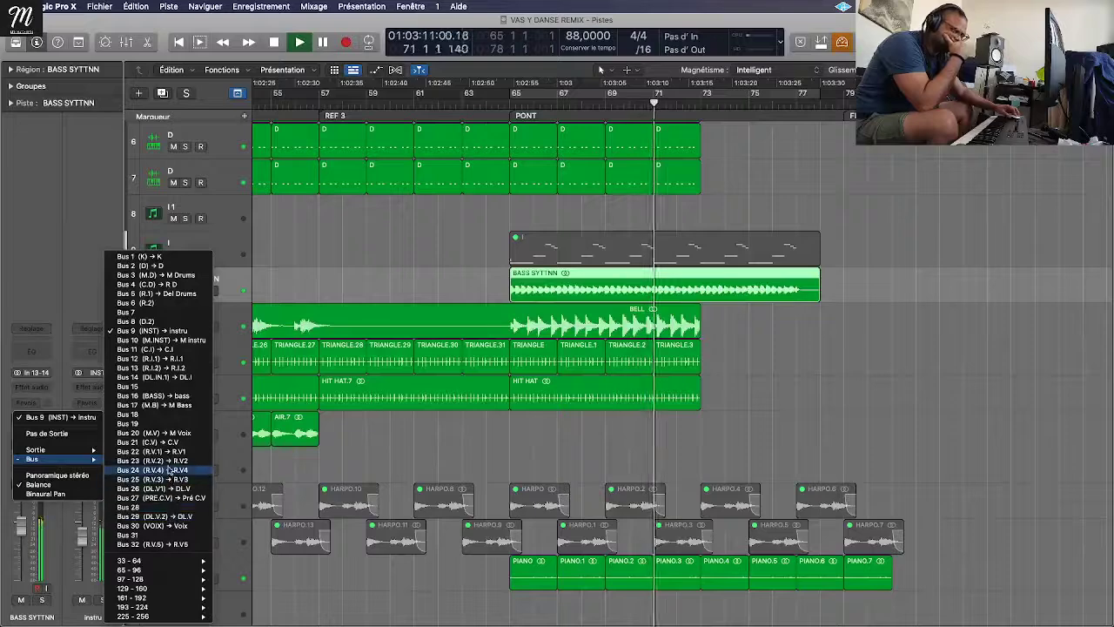
left_click(178, 397)
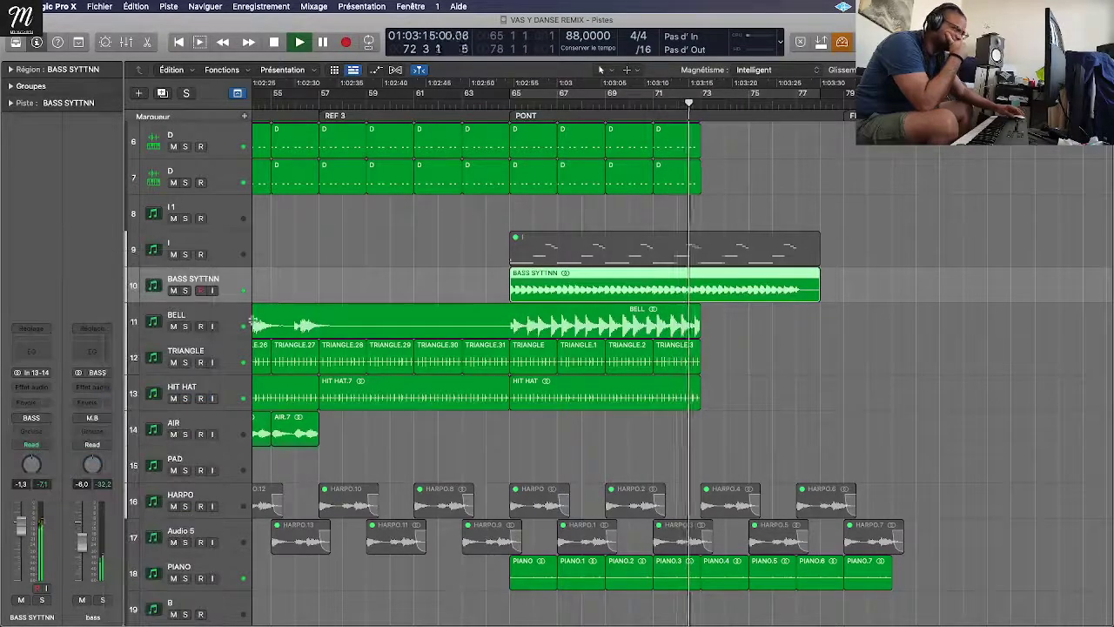
left_click_drag(26, 528, 24, 536)
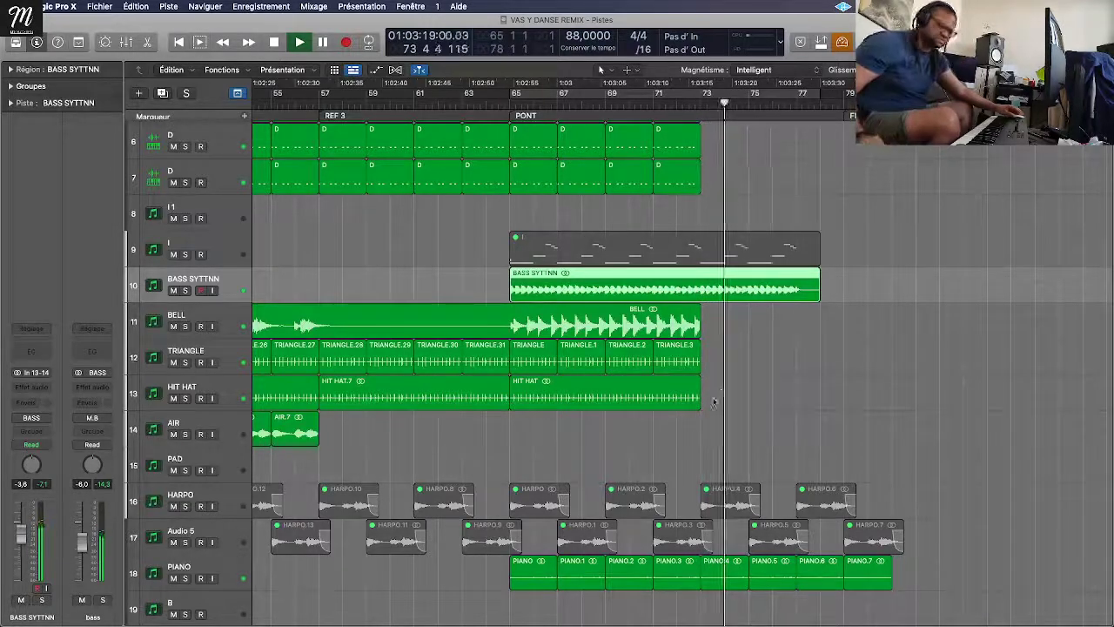
Step: Delete the muted I region above BASS SYTTNN and play the arrangement from C1
key("super+Left")
key("super+Left")
key("super+Left")
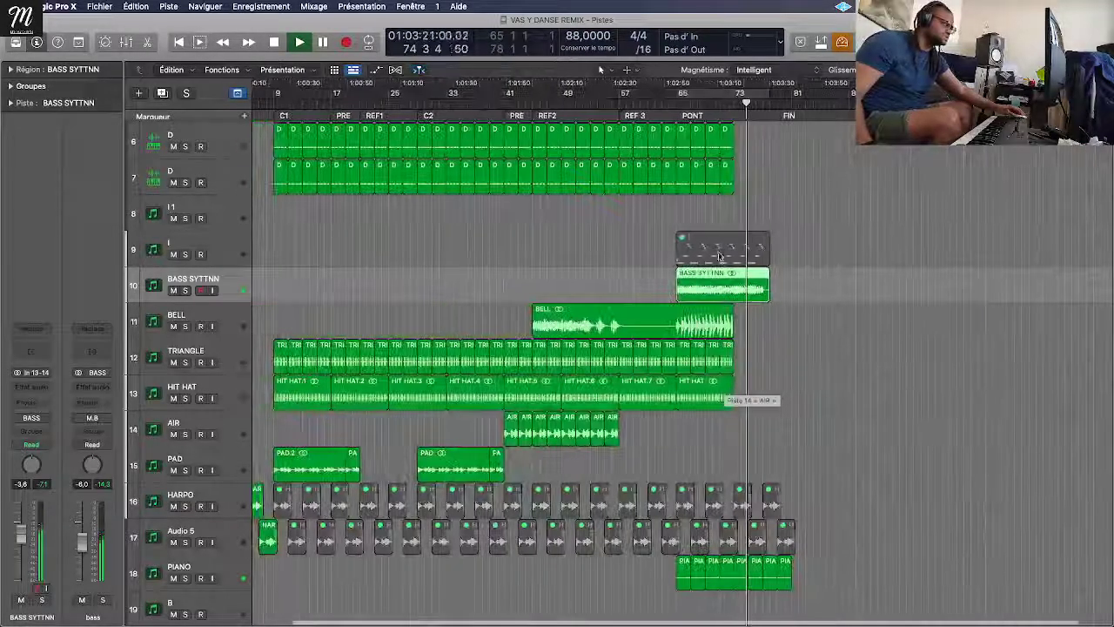
left_click(575, 281)
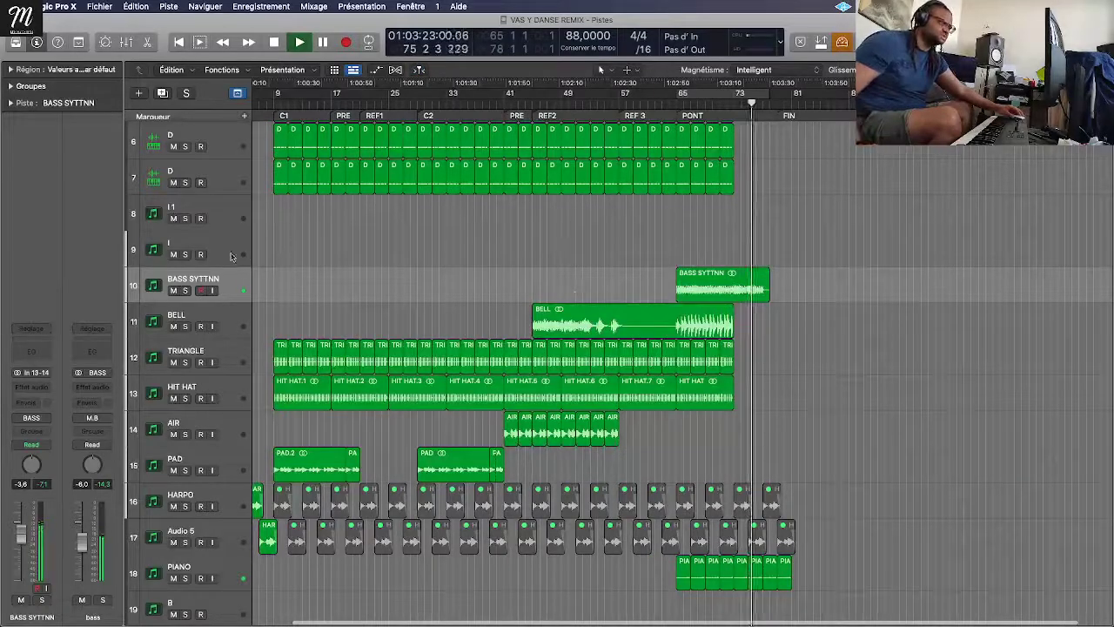
scroll(333, 201, "left", 1)
scroll(334, 200, "left", 3)
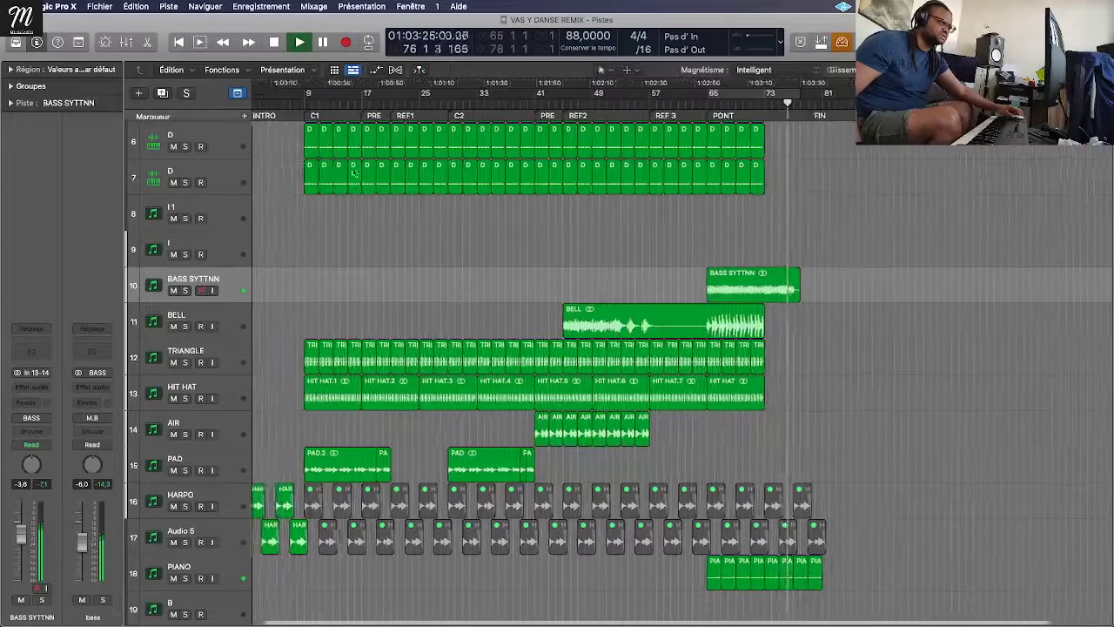
key("space")
key("comma")
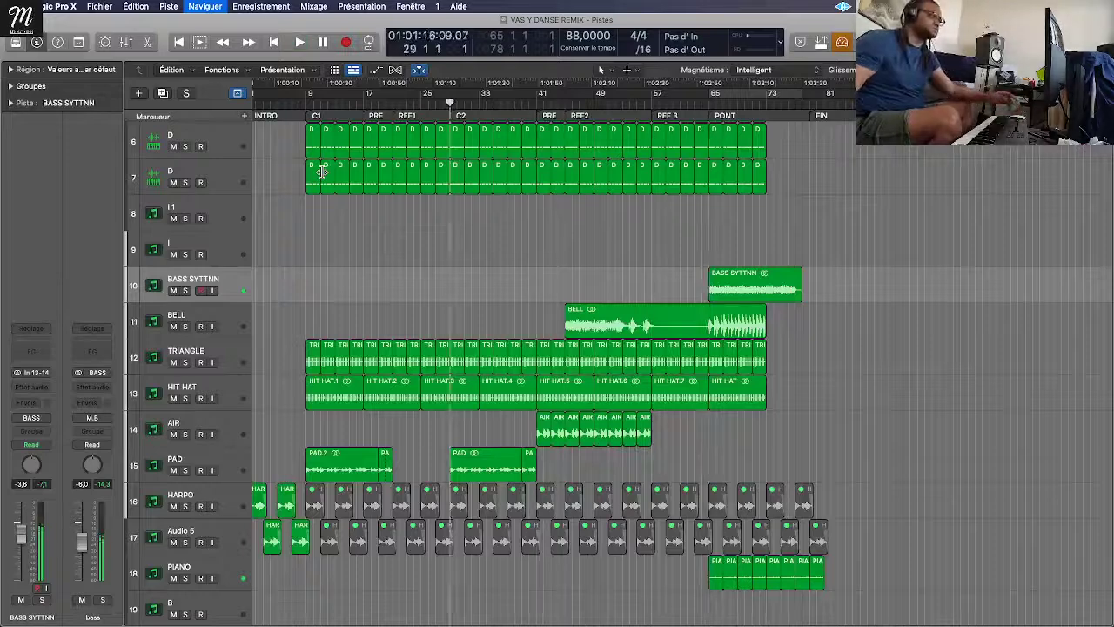
key("space")
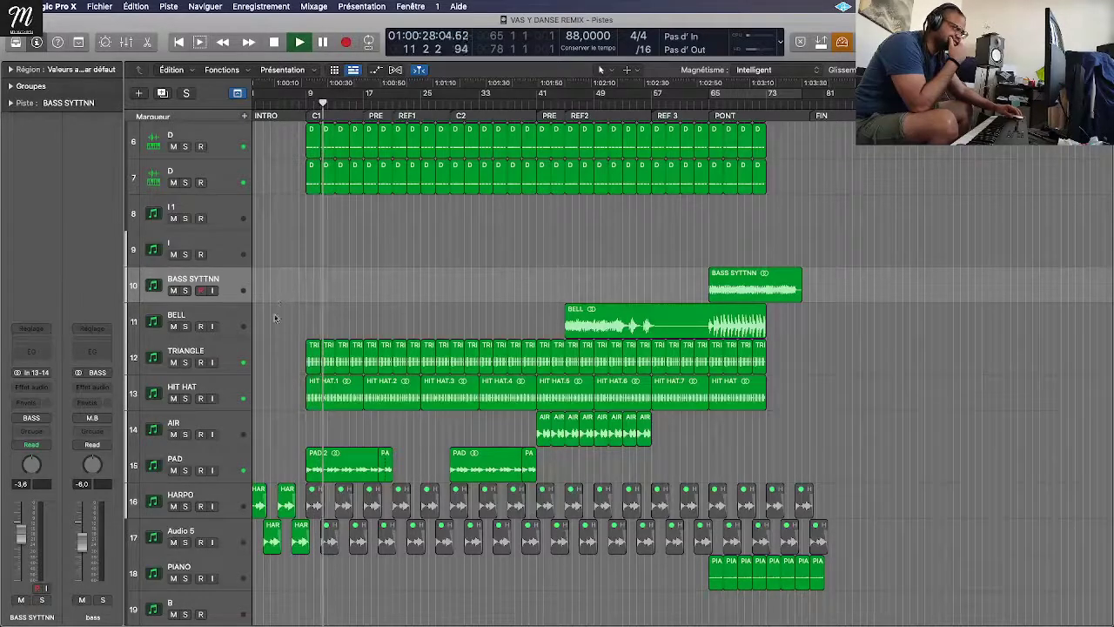
Step: Duplicate the second D track, load the HAT CONGA preset in its Sampler and set the new track's volume to -1.6 dB
left_click(219, 185)
left_click(160, 92)
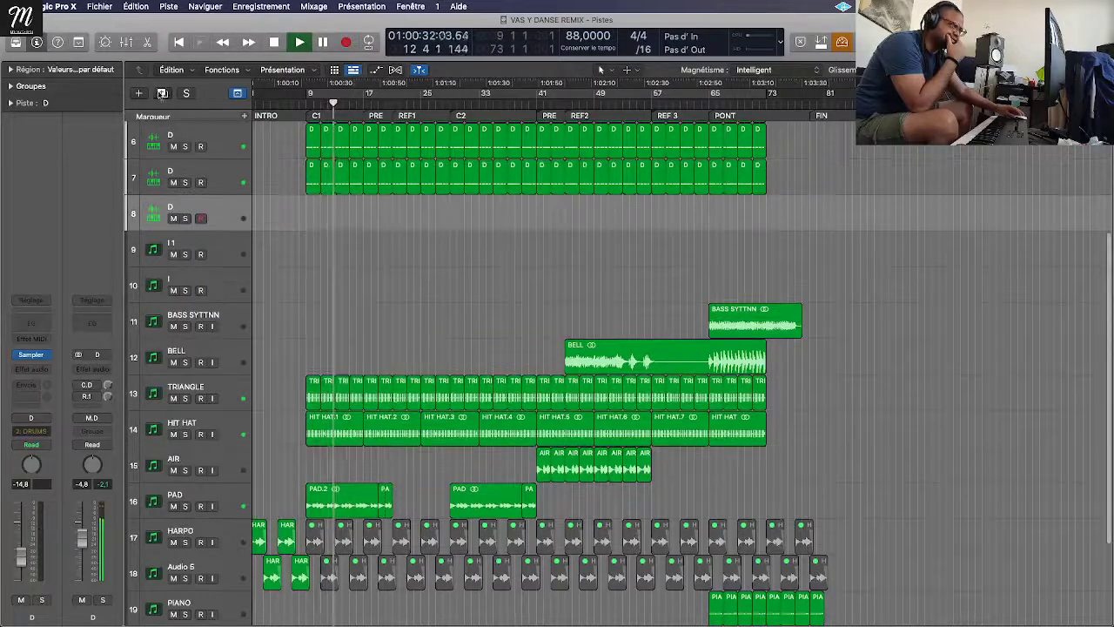
left_click(33, 355)
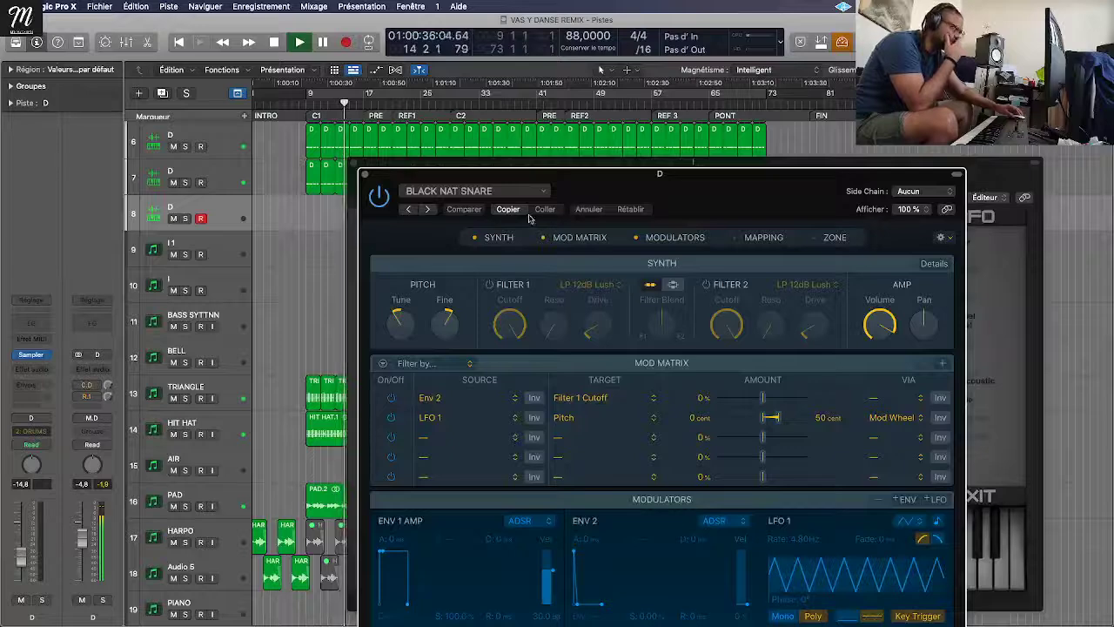
left_click(522, 191)
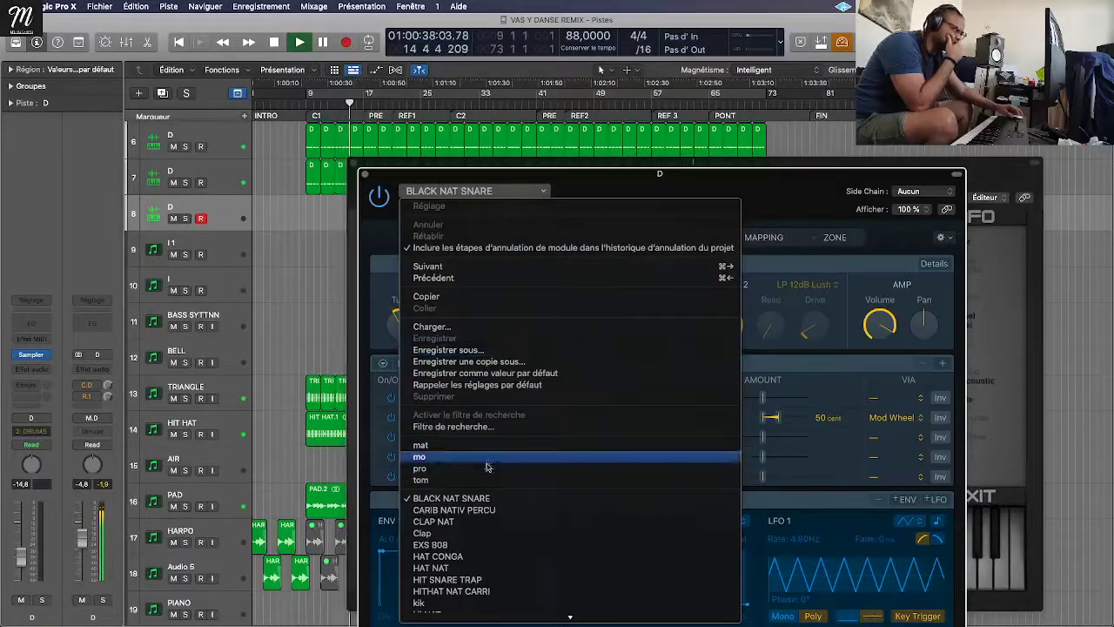
left_click(474, 556)
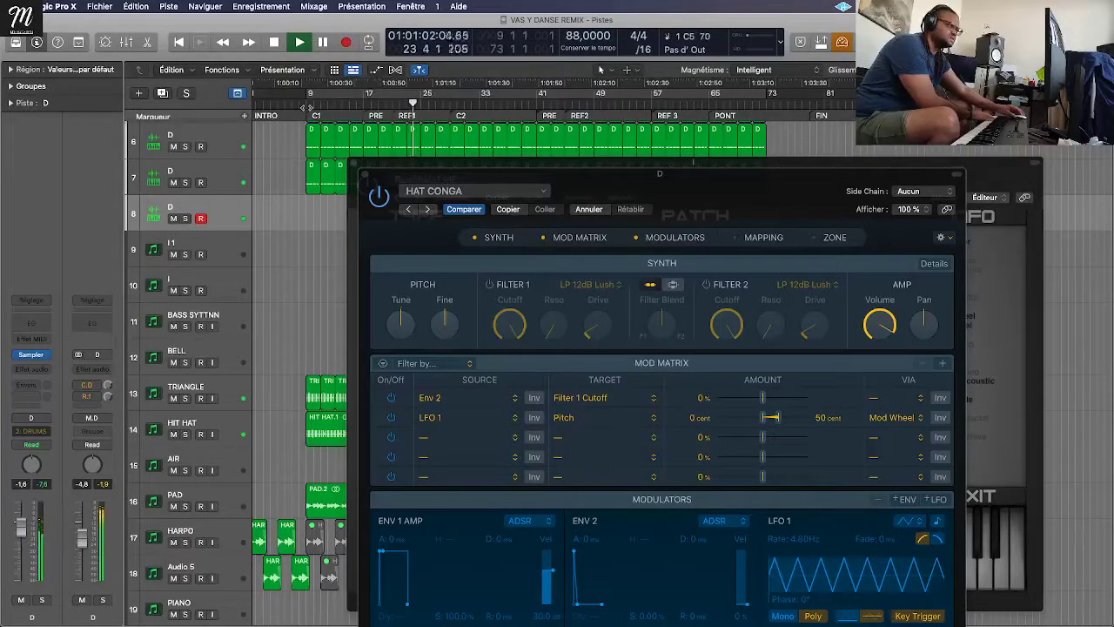
Step: Play from C1 with the plug-in windows hidden and record a HAT CONGA region on track 8 from bar 13 to 17
left_click(307, 104)
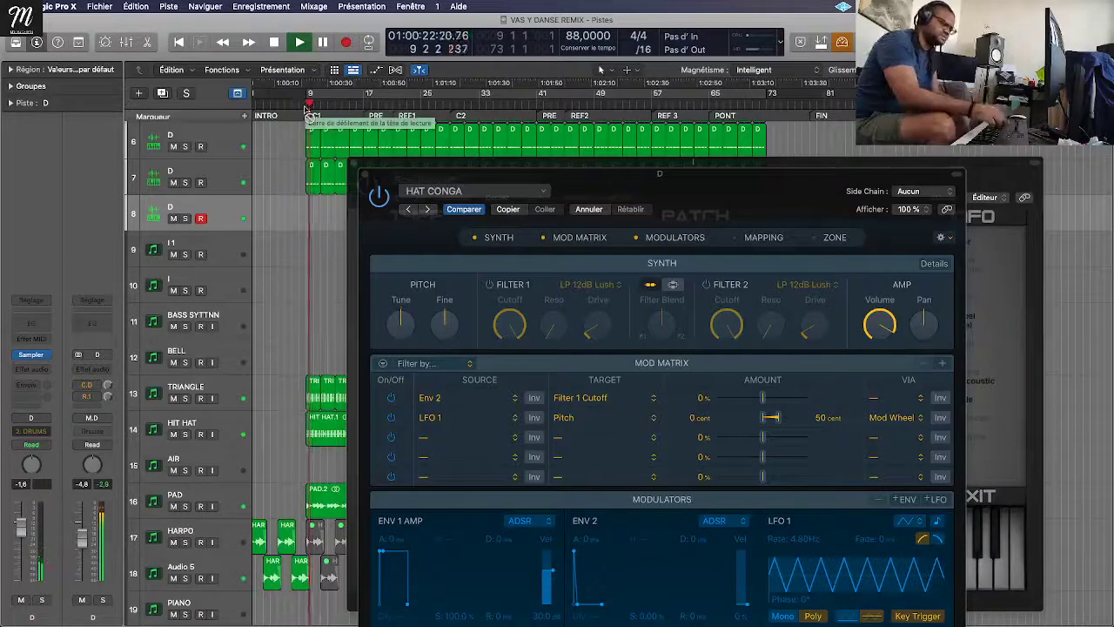
key("v")
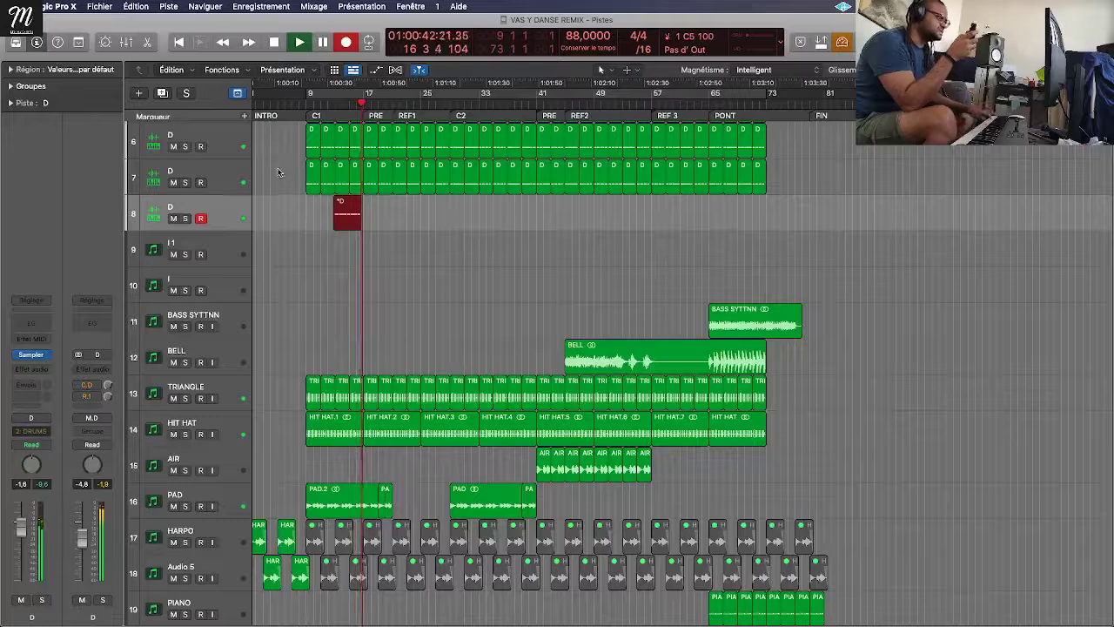
key("space")
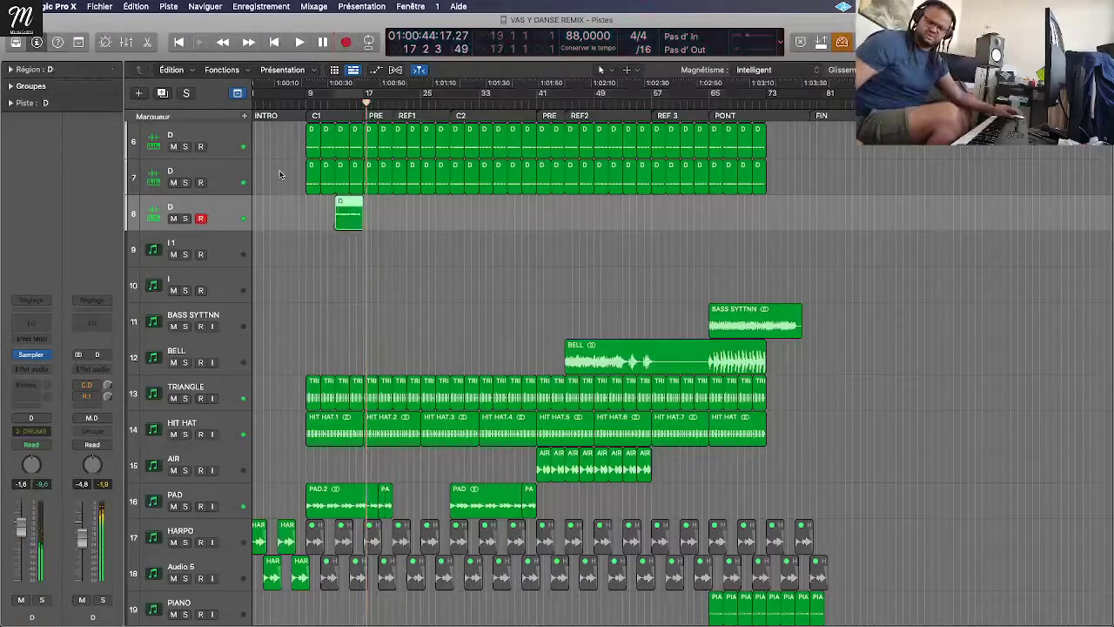
key("space")
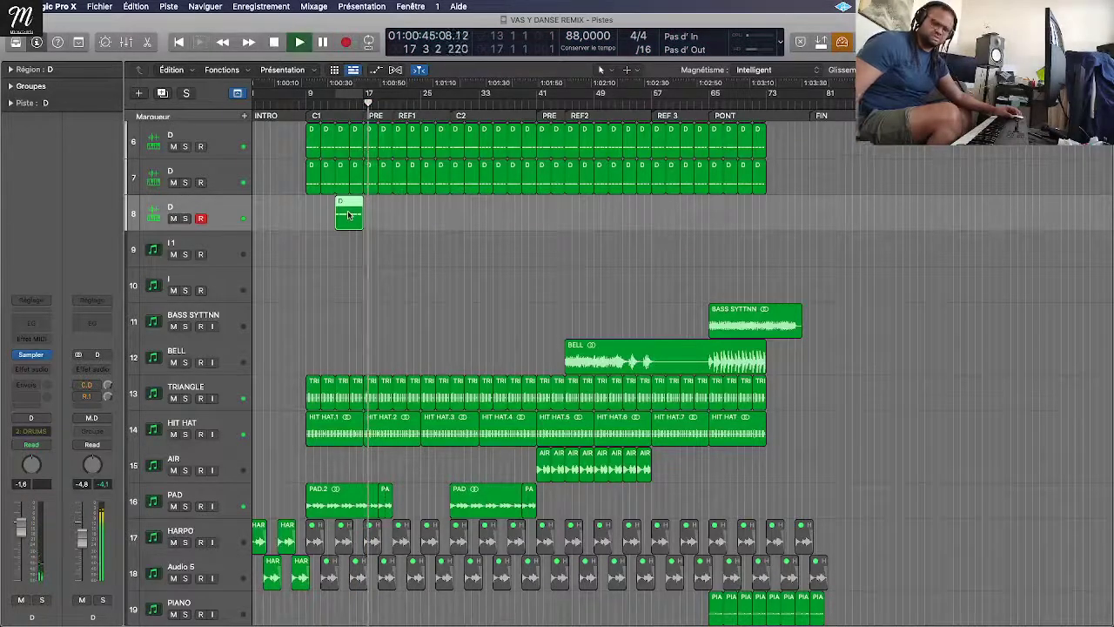
Step: Duplicate the HAT CONGA D track with its settings and repeat its recorded region three times, up to bar 29
key("super+d")
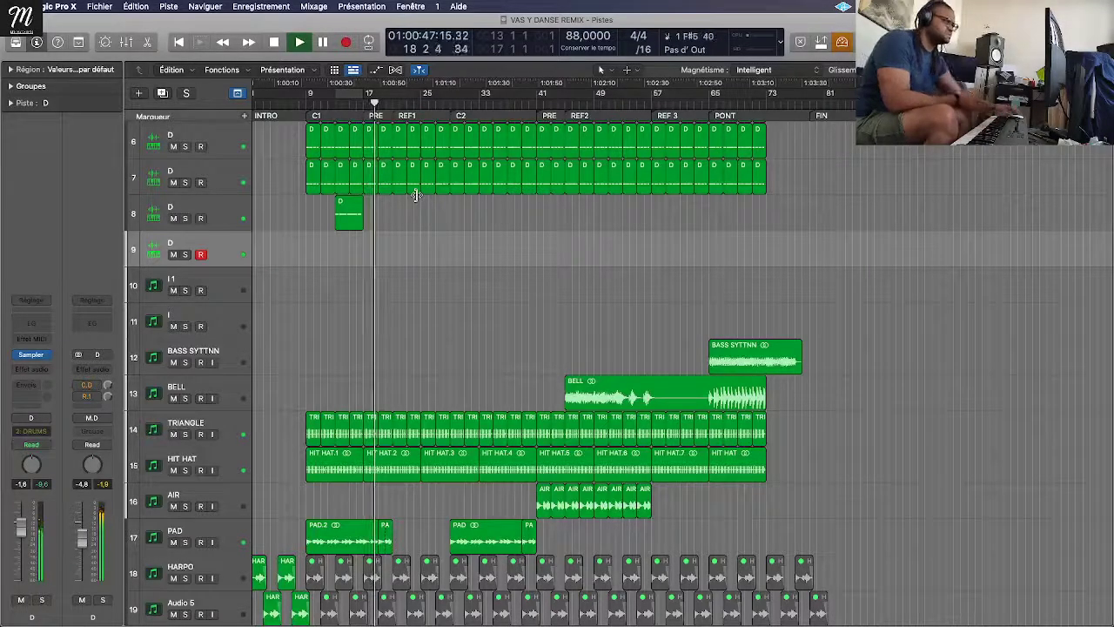
left_click(348, 213)
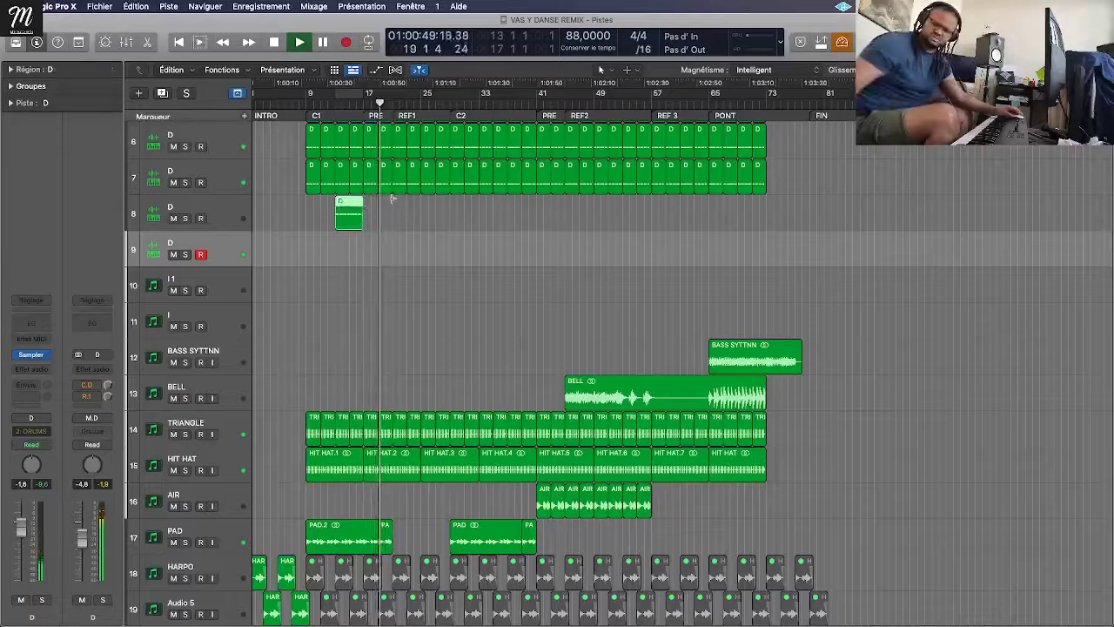
key("super+r")
key("Return")
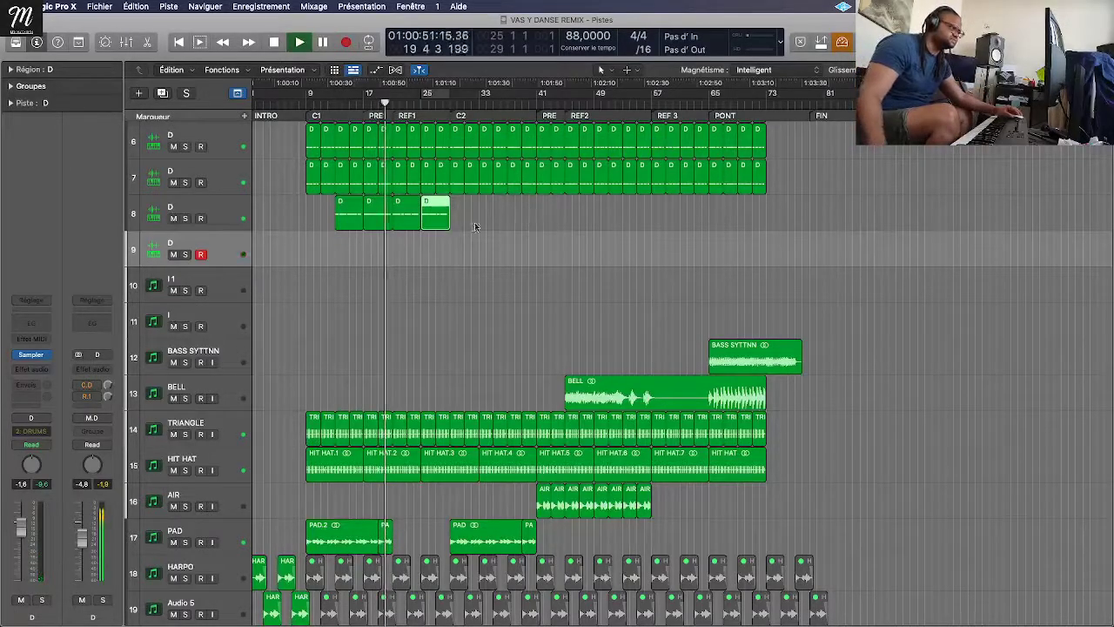
Step: Set the volume of D track 8 to -5.0 dB and select the duplicated D track below it
left_click(209, 213)
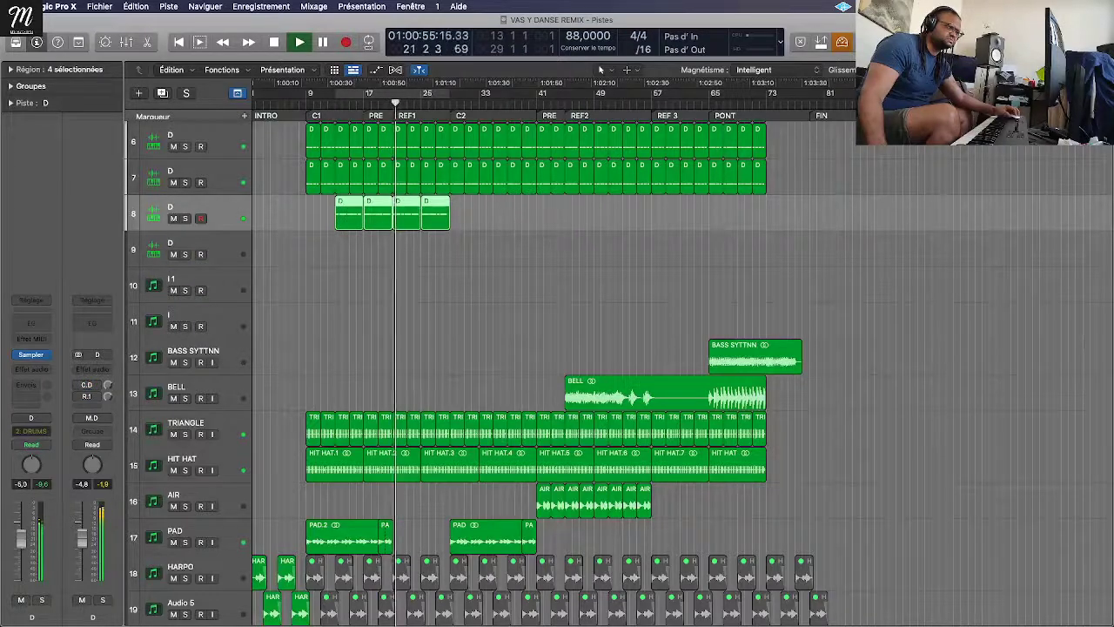
left_click_drag(21, 526, 28, 560)
key("Down")
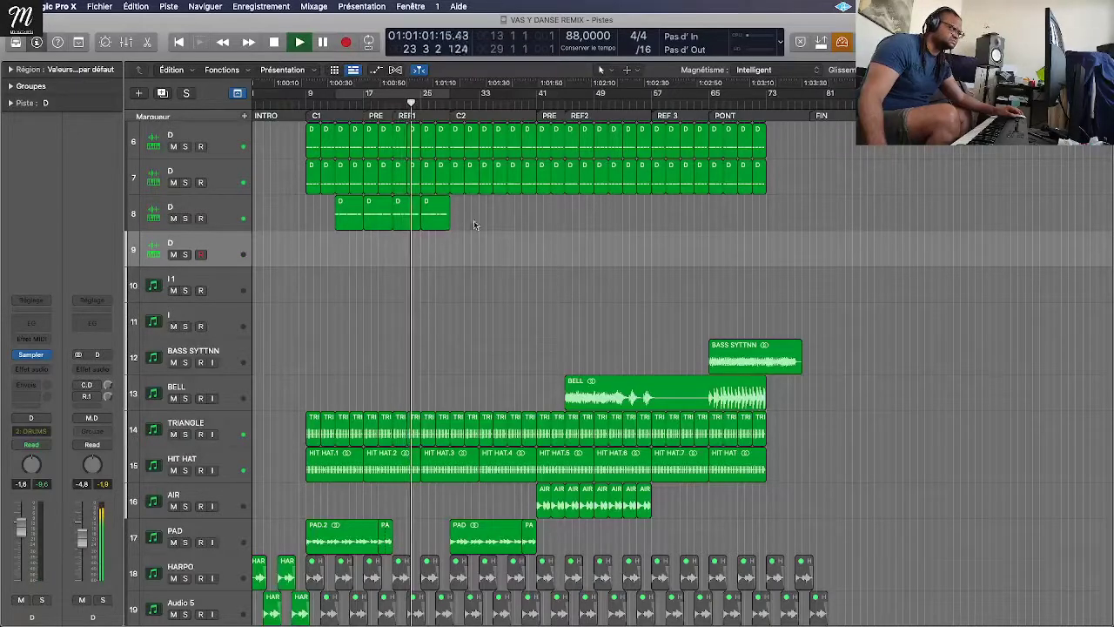
Step: Copy and repeat the four D regions along track 8, and delete the surplus copies after bar 73
left_click(440, 225)
mouse_move(461, 228)
left_mouse_down()
mouse_move(339, 207)
mouse_move(461, 215)
left_mouse_up()
left_click_drag(573, 210, 570, 212)
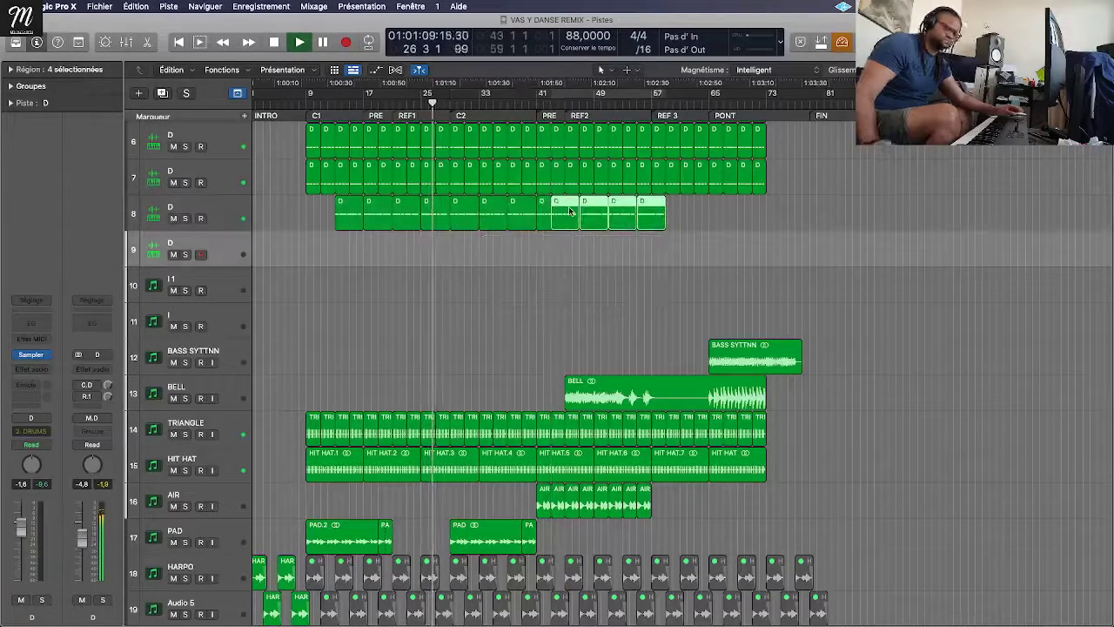
key("super+z")
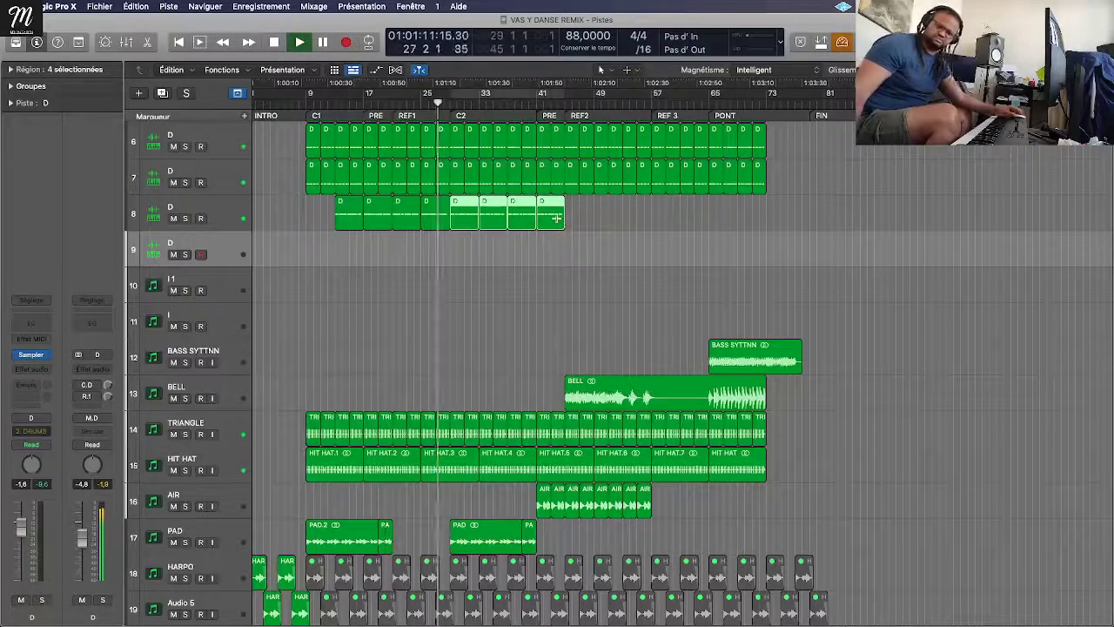
key("super+r")
key("Return")
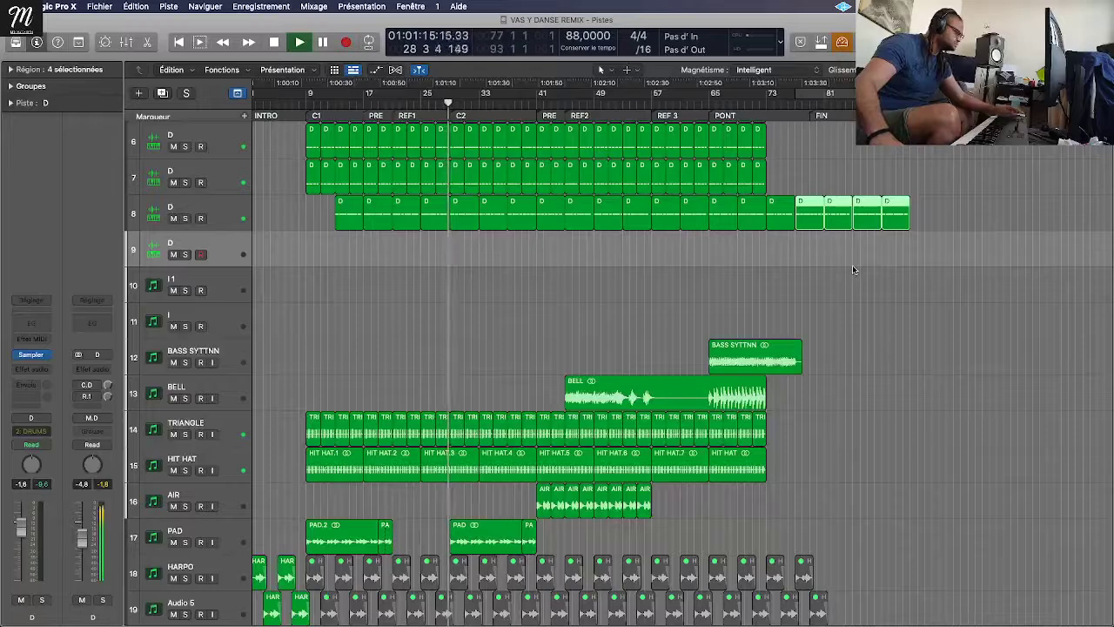
left_click_drag(937, 233, 774, 196)
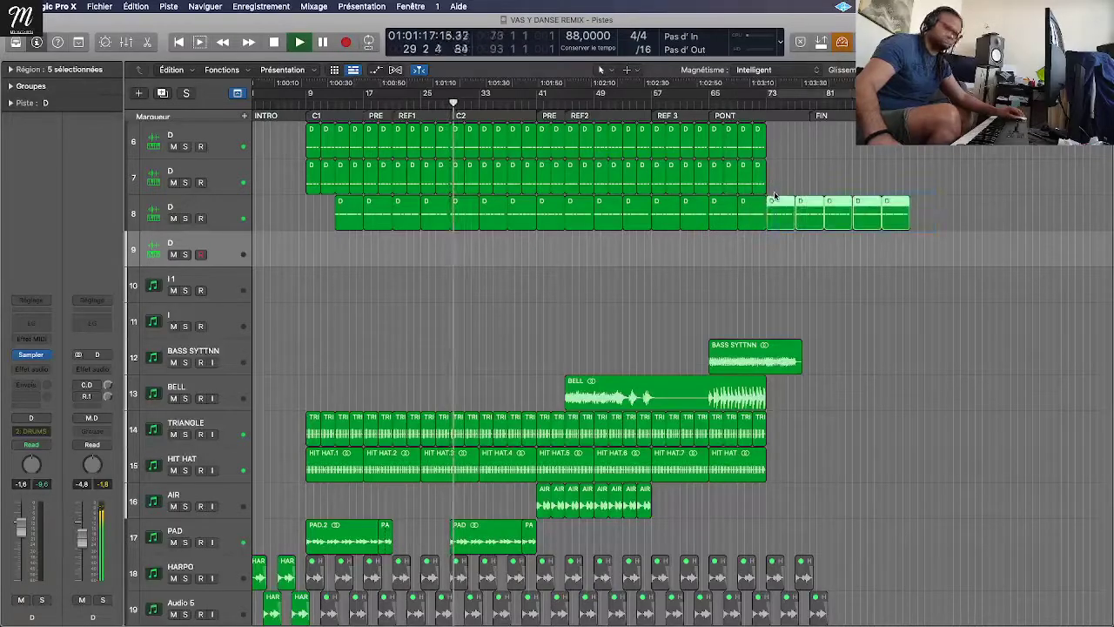
key("Delete")
scroll(368, 261, "left", 1)
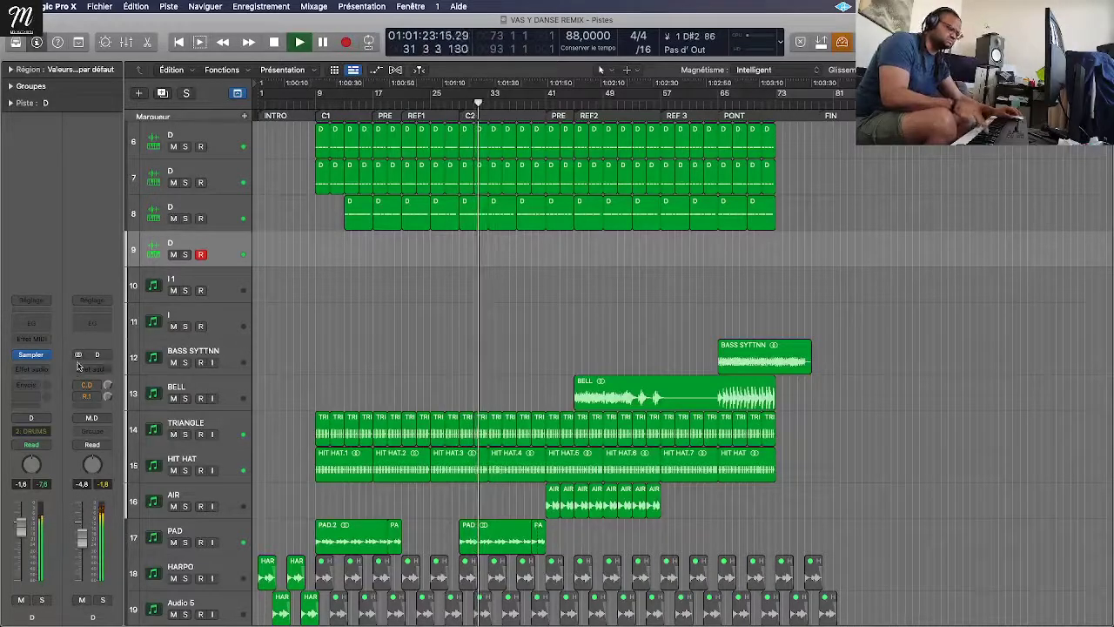
Step: Insert a Compressor on D track 9 and set its threshold to -28.0 dB
left_click(40, 368)
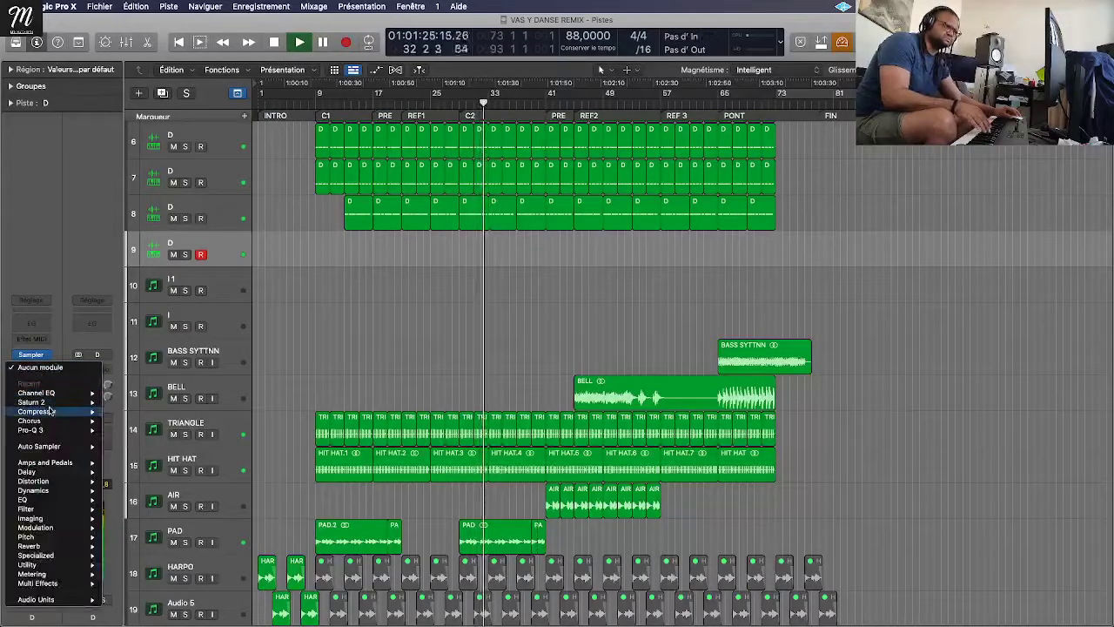
mouse_move(50, 411)
left_click(116, 421)
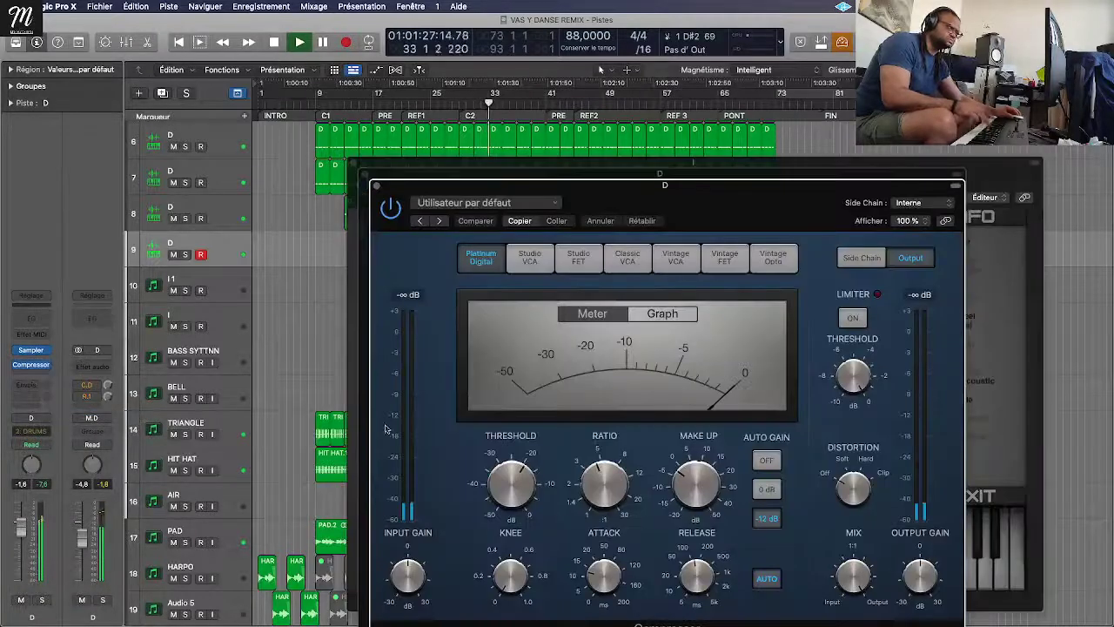
left_click_drag(514, 486, 517, 504)
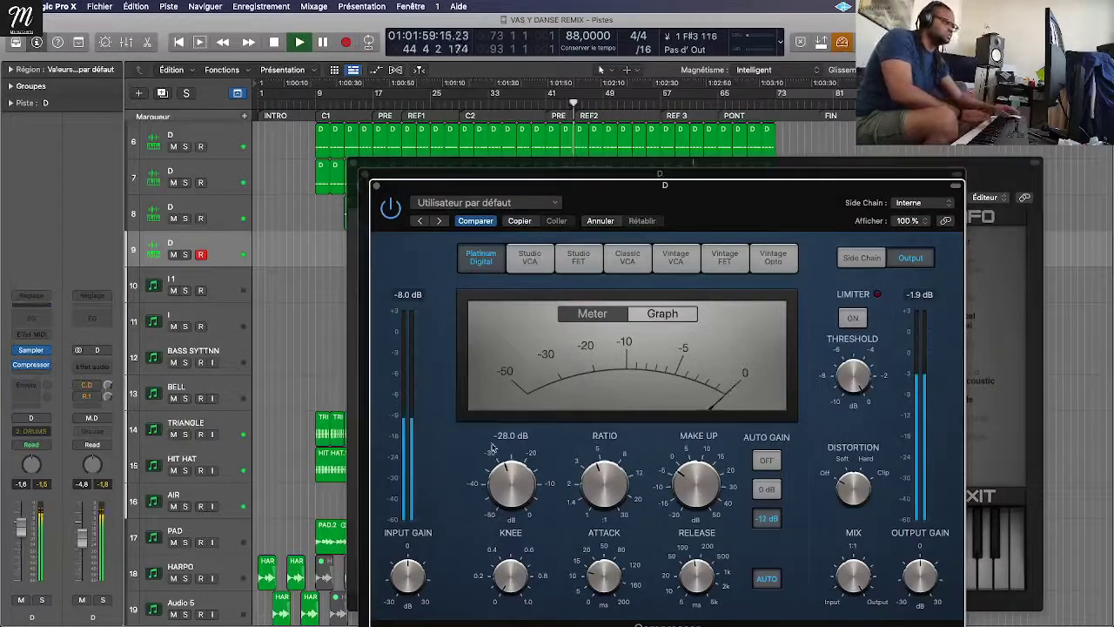
Step: Play from C1 with the plug-in windows hidden and record a region on D track 9 from bar 13 to 17
left_click(318, 105)
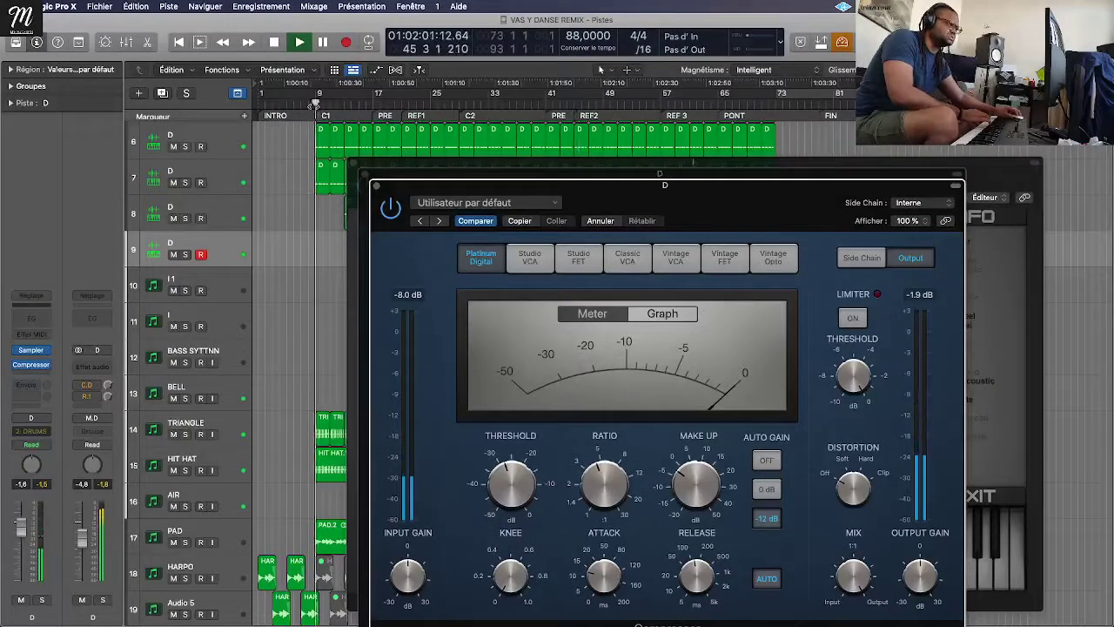
key("v")
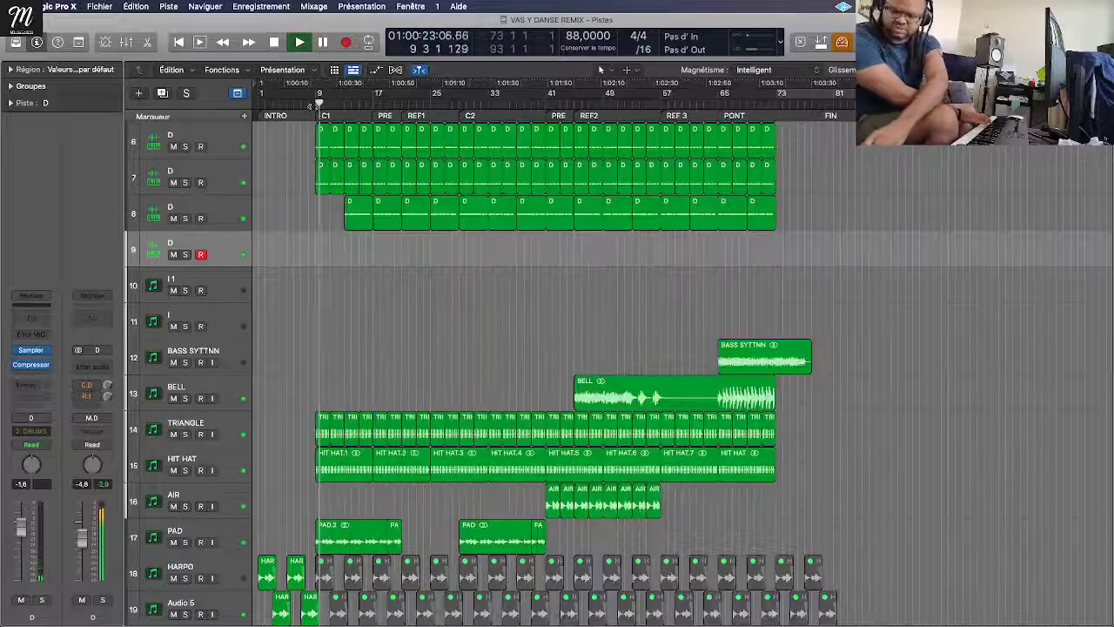
key("r")
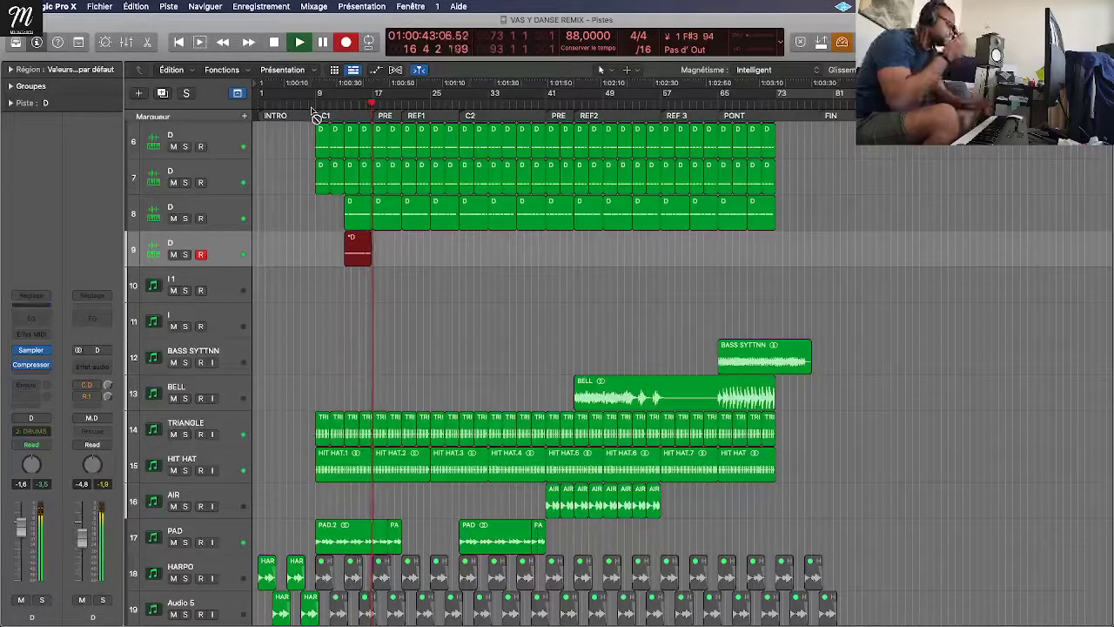
key("space")
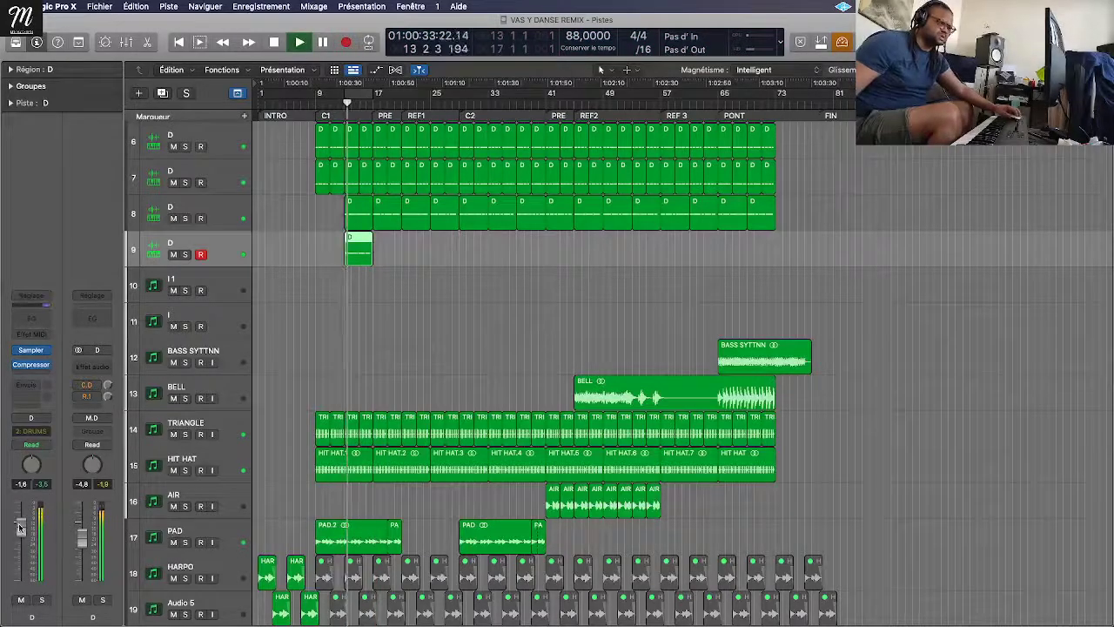
Step: Set D track 9's volume to -5.4 dB, show its region's notes in the piano roll and loop playback over bars 13 to 17
left_click_drag(21, 527, 21, 540)
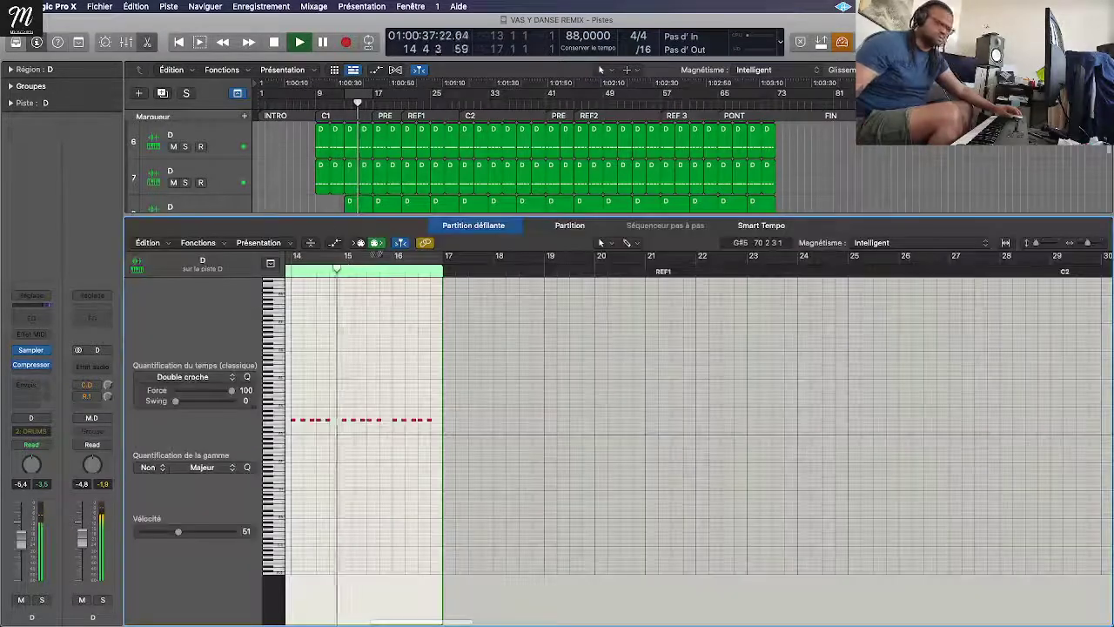
key("p")
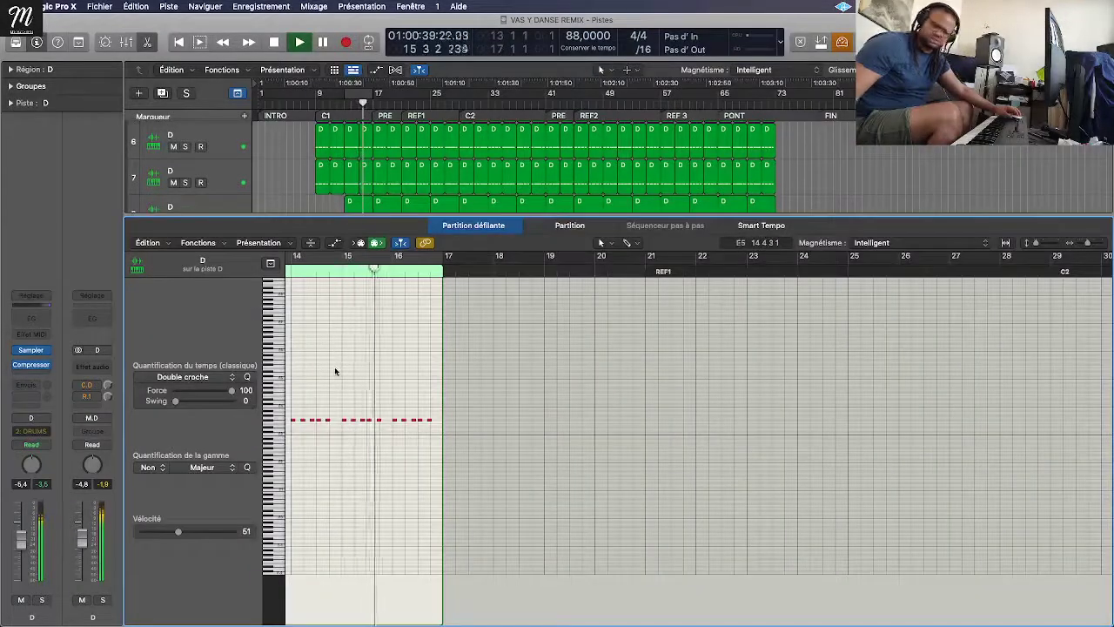
key("super+a")
key("z")
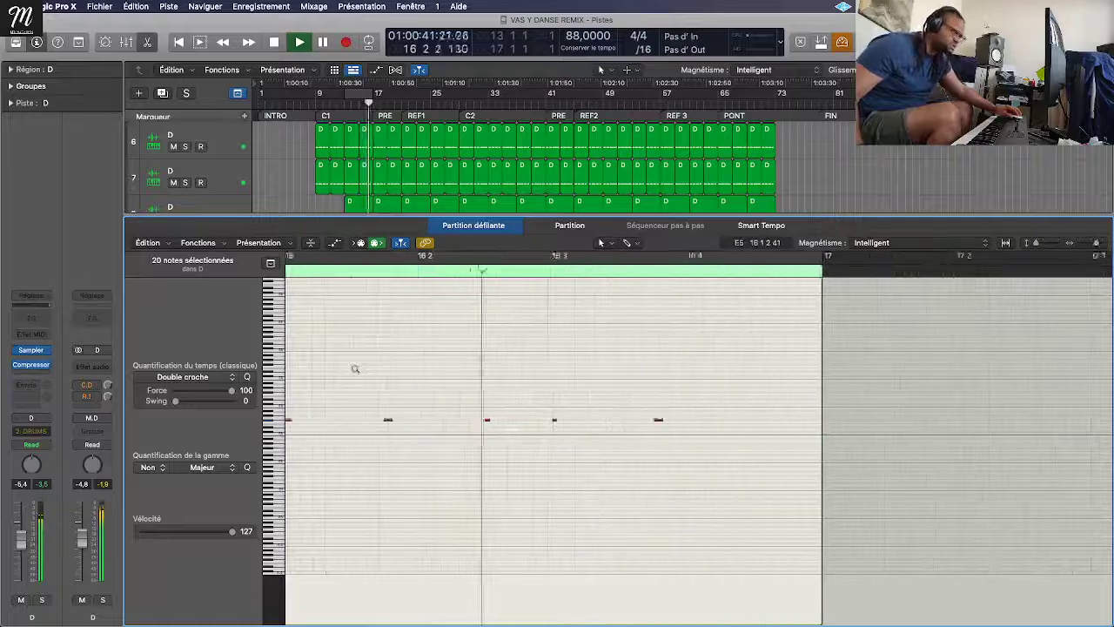
key("space")
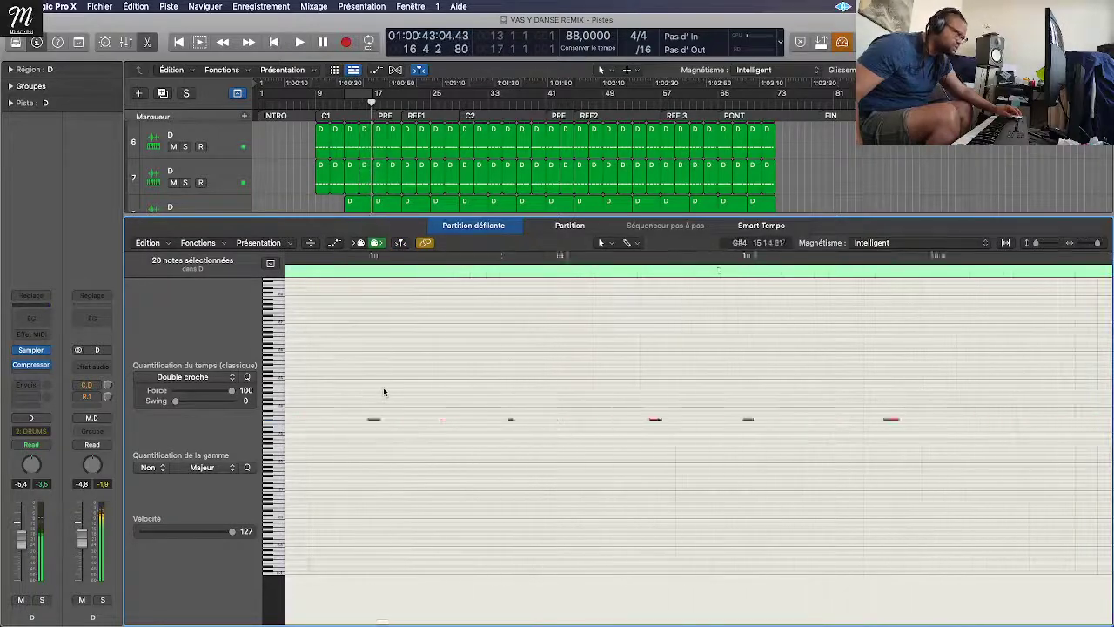
key("c")
key("space")
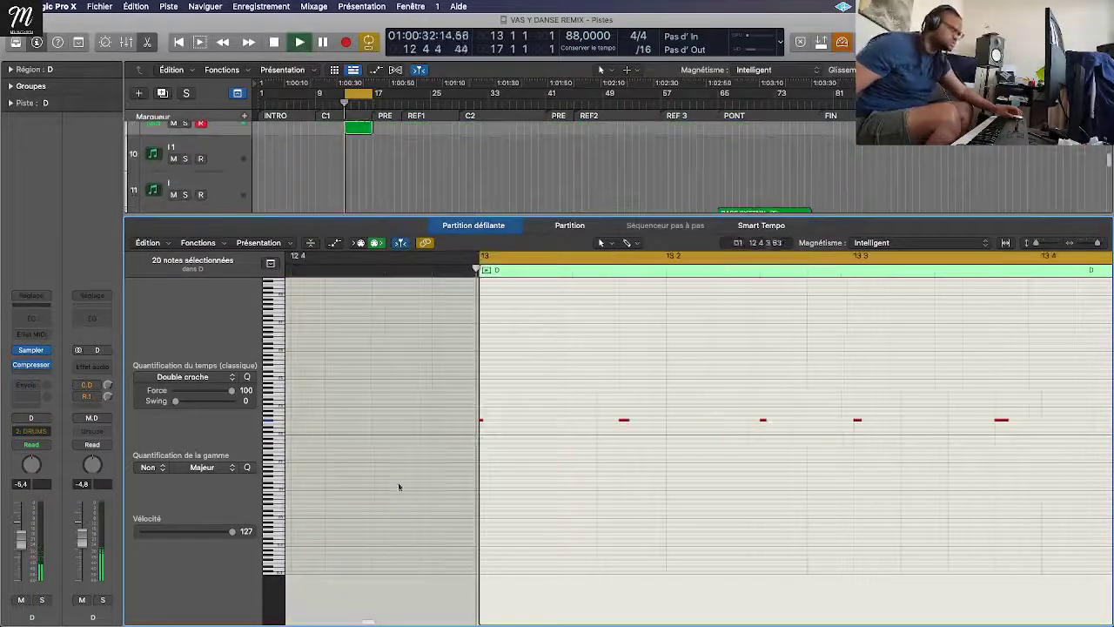
Step: Try shifting all the notes of the track 9 region slightly earlier, listen, and move them back
left_click(625, 423)
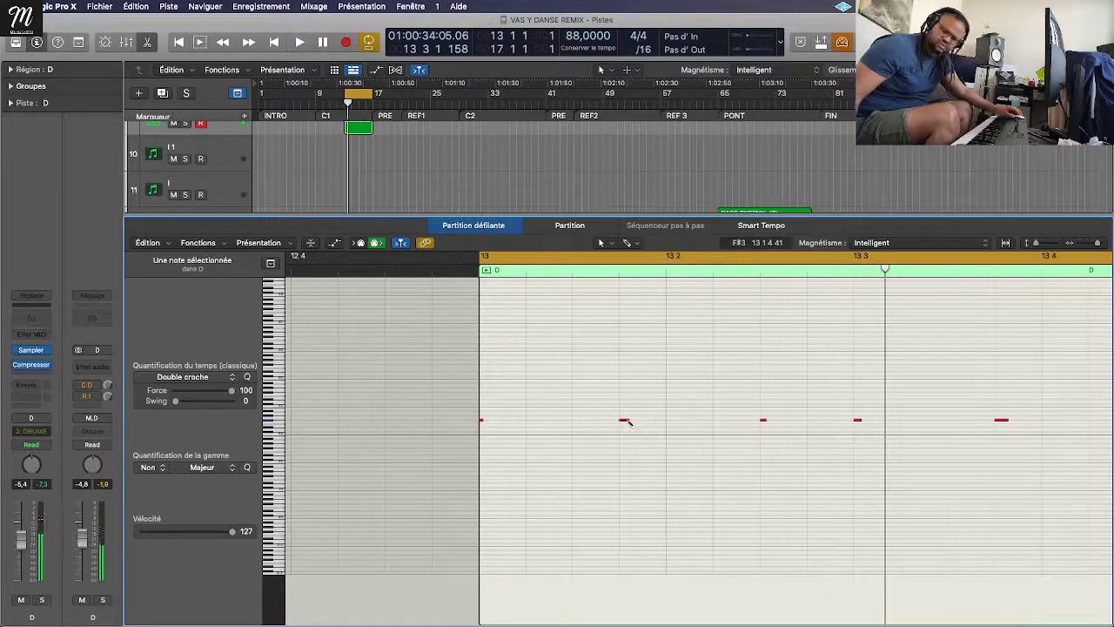
key("super+a")
left_click(625, 423)
left_click_drag(625, 422, 623, 422)
key("space")
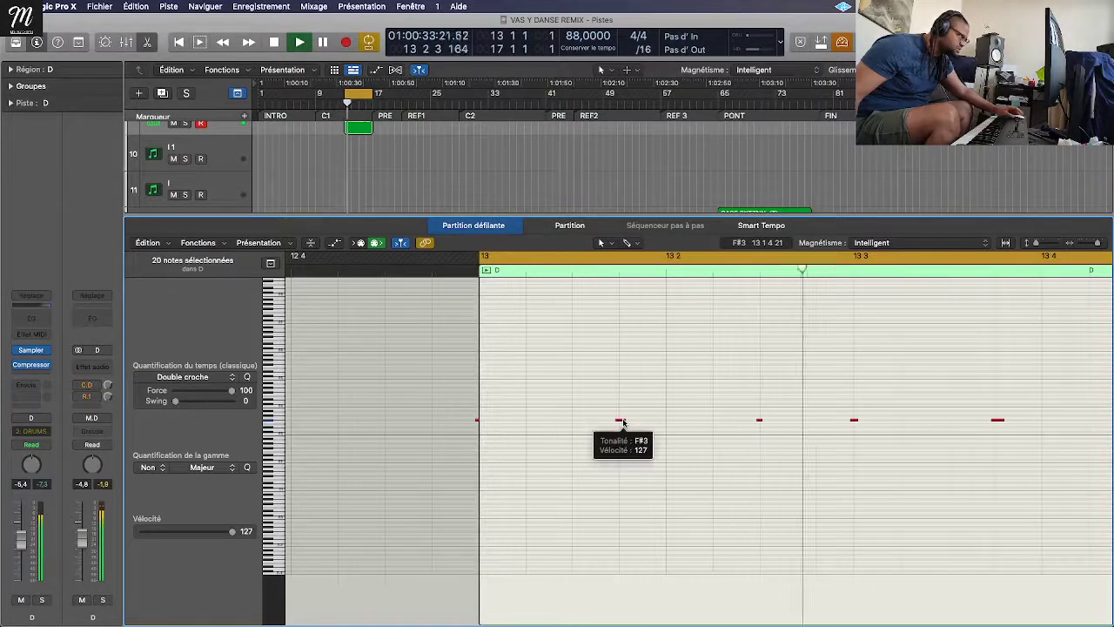
key("space")
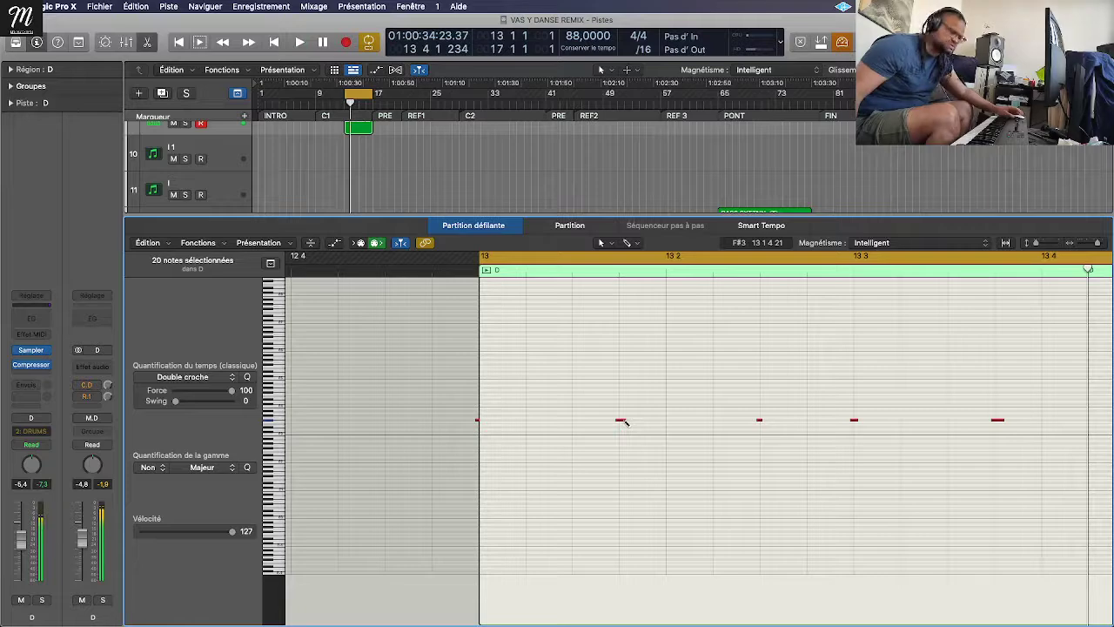
left_click_drag(621, 421, 624, 422)
key("space")
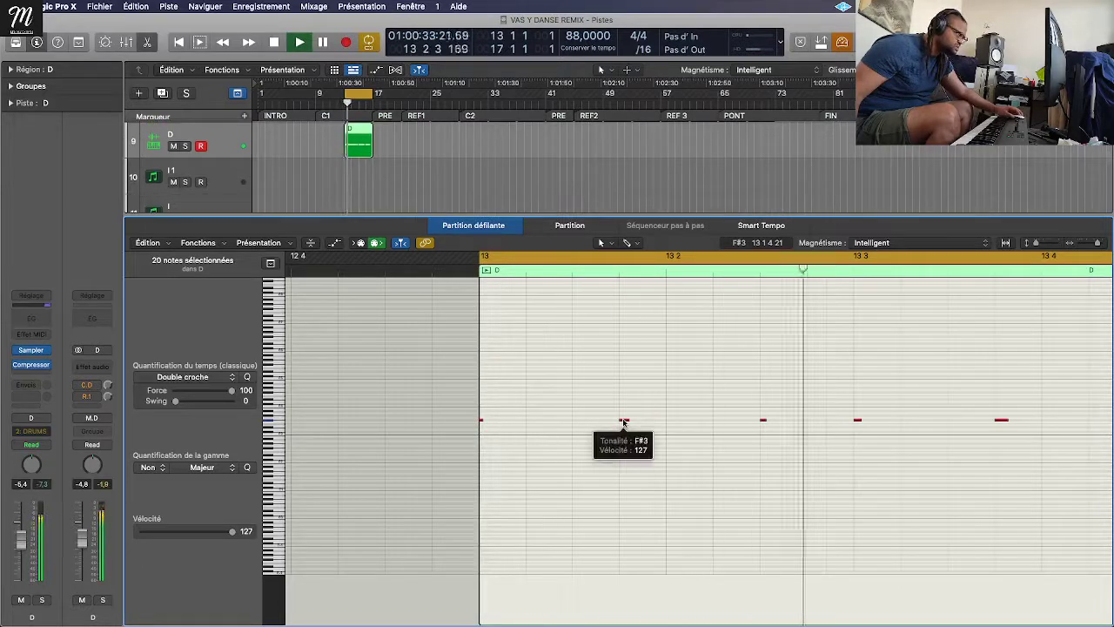
Step: Hide the piano roll and repeat the D track 9 region starting at bar 13 with 10 copies
key("e")
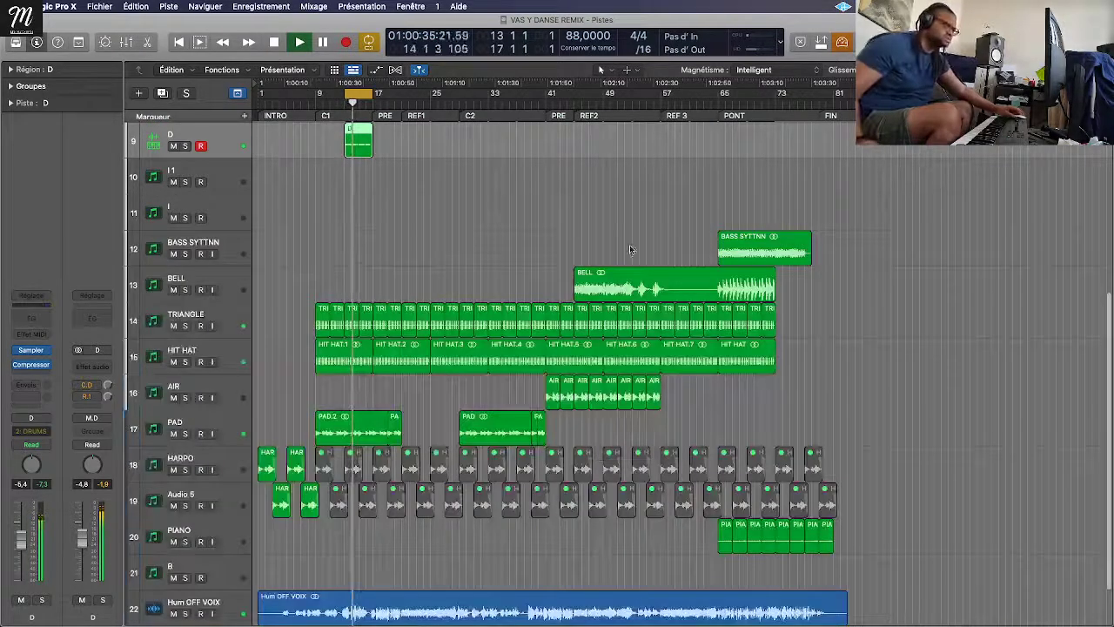
scroll(337, 272, "up", 5)
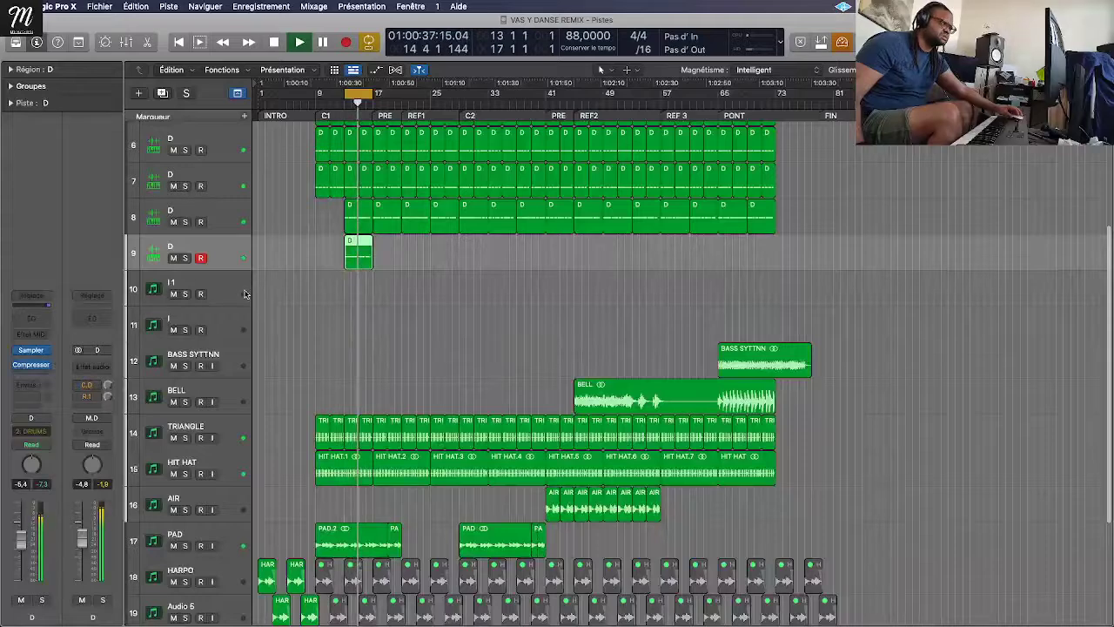
left_click(245, 293)
left_click(363, 263)
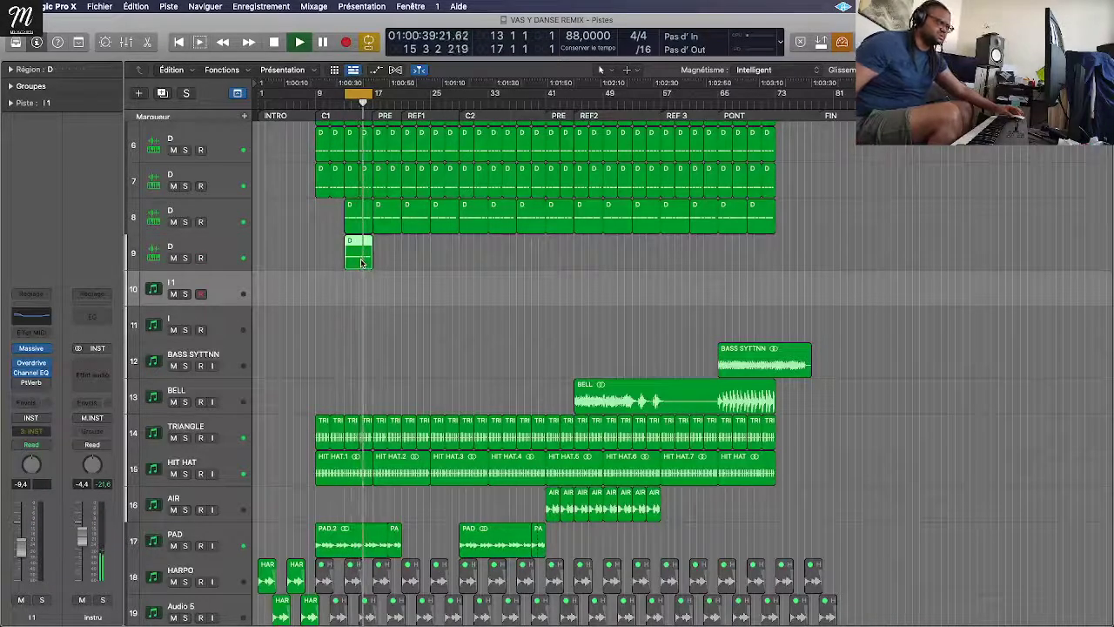
key("super+r")
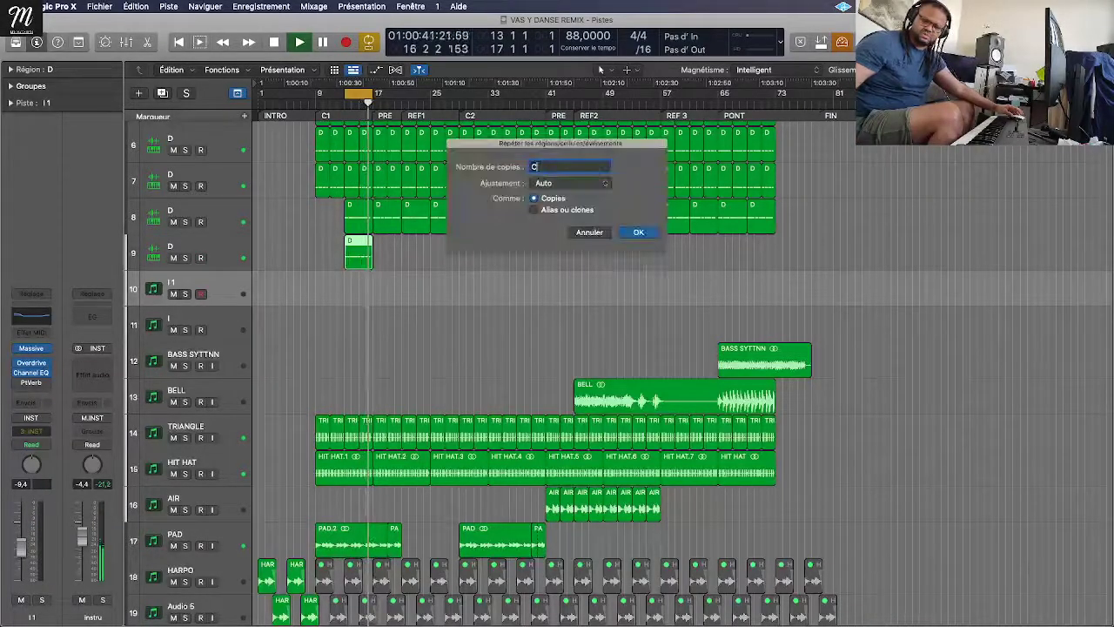
type("6")
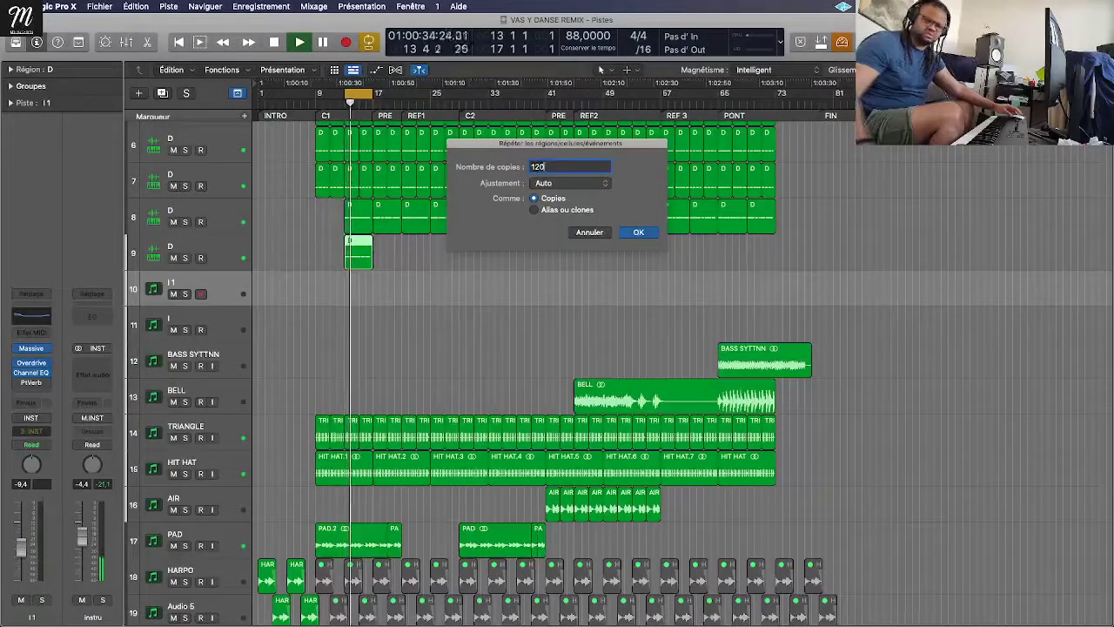
key("BackSpace")
key("BackSpace")
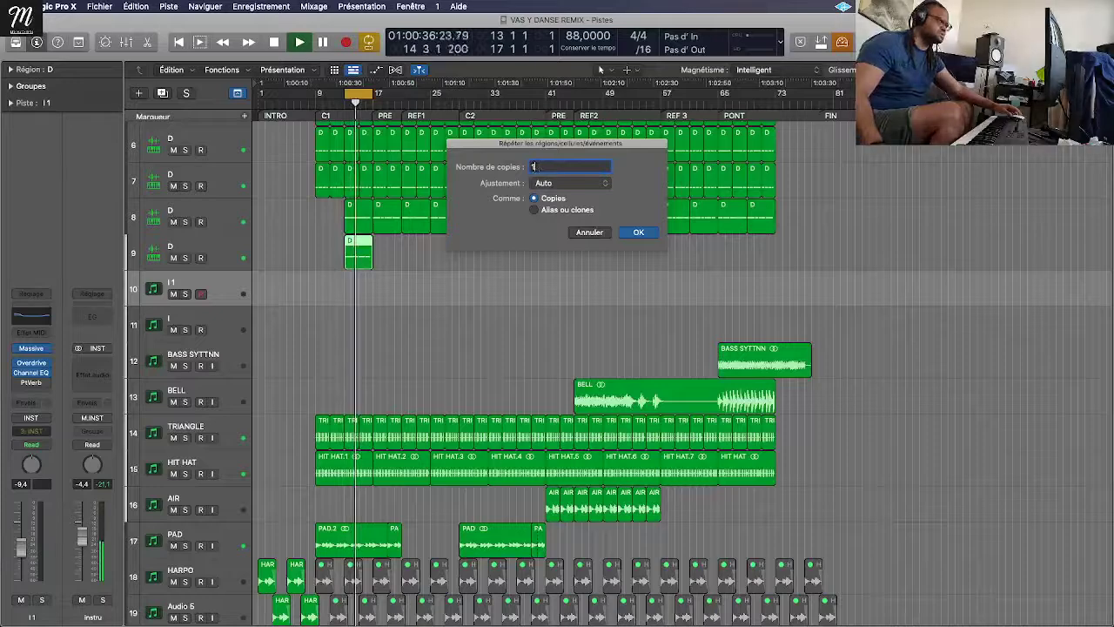
type("0")
key("Return")
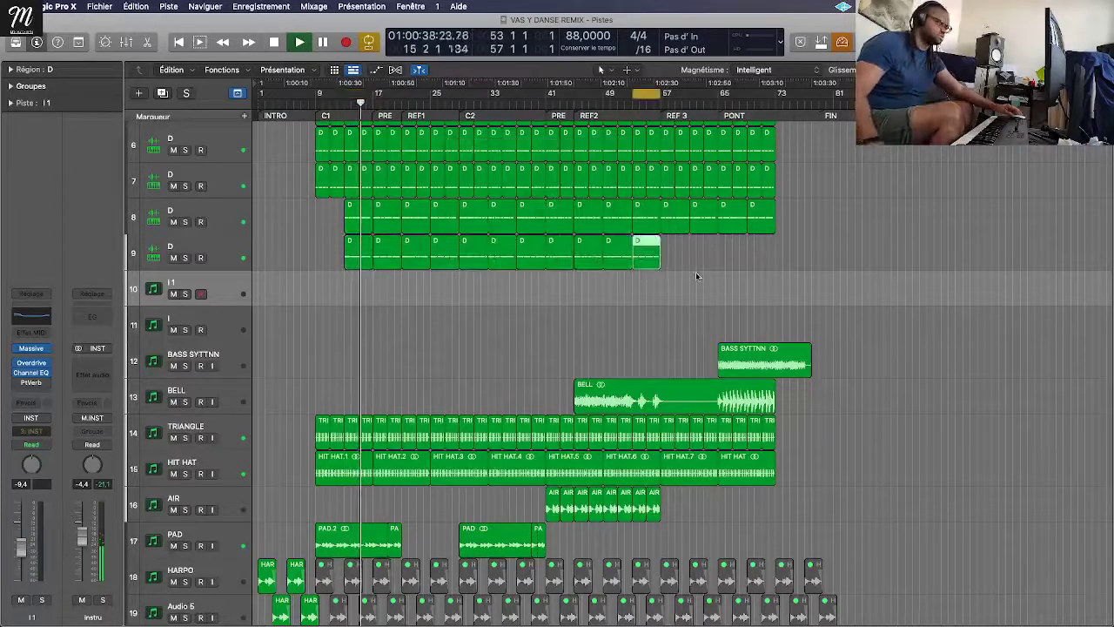
Step: Repeat the last region on D track 9 with 4 more copies up to bar 73 and save the project
key("super+r")
type("4")
key("Return")
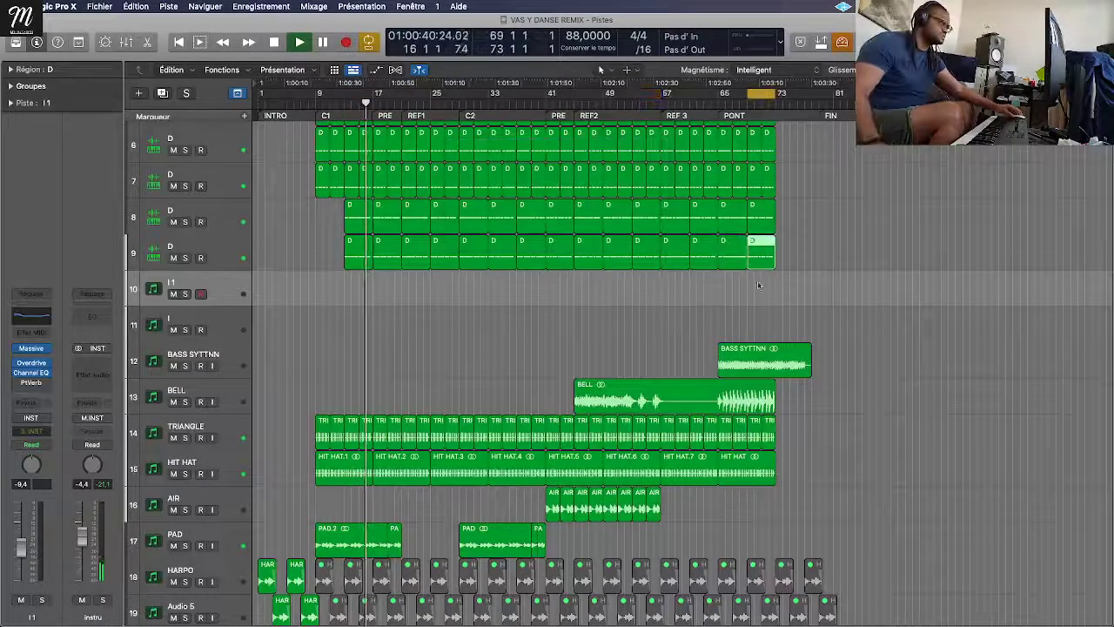
key("super+s")
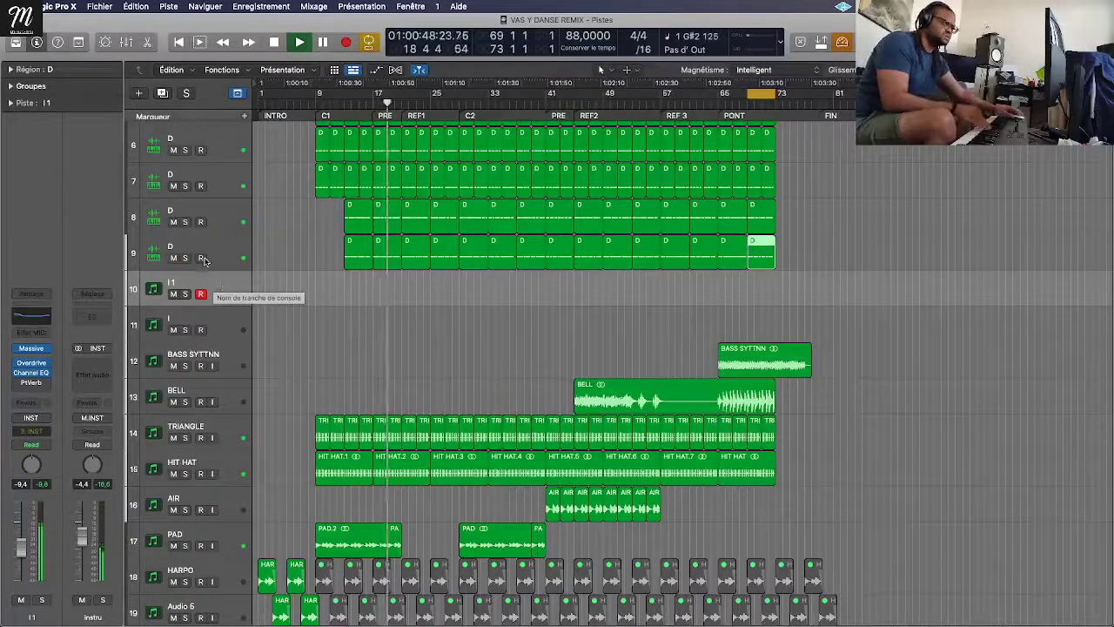
Step: Add a new track 10 with the same setup as D track 9, pan it to +8 and raise its volume to 0.1 dB
left_click(210, 261)
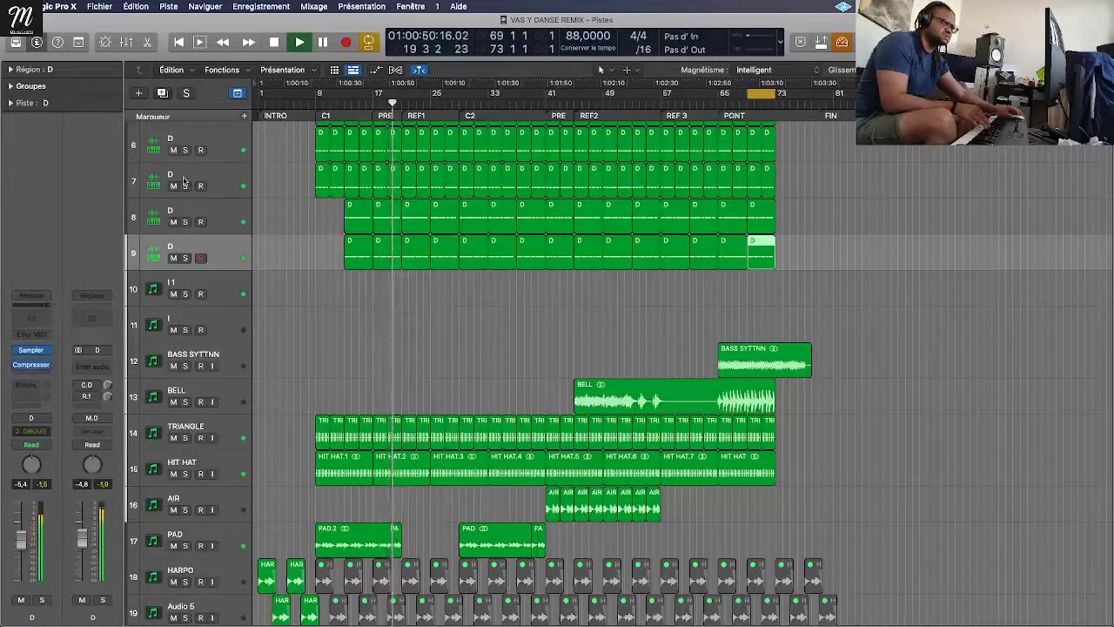
key("super+d")
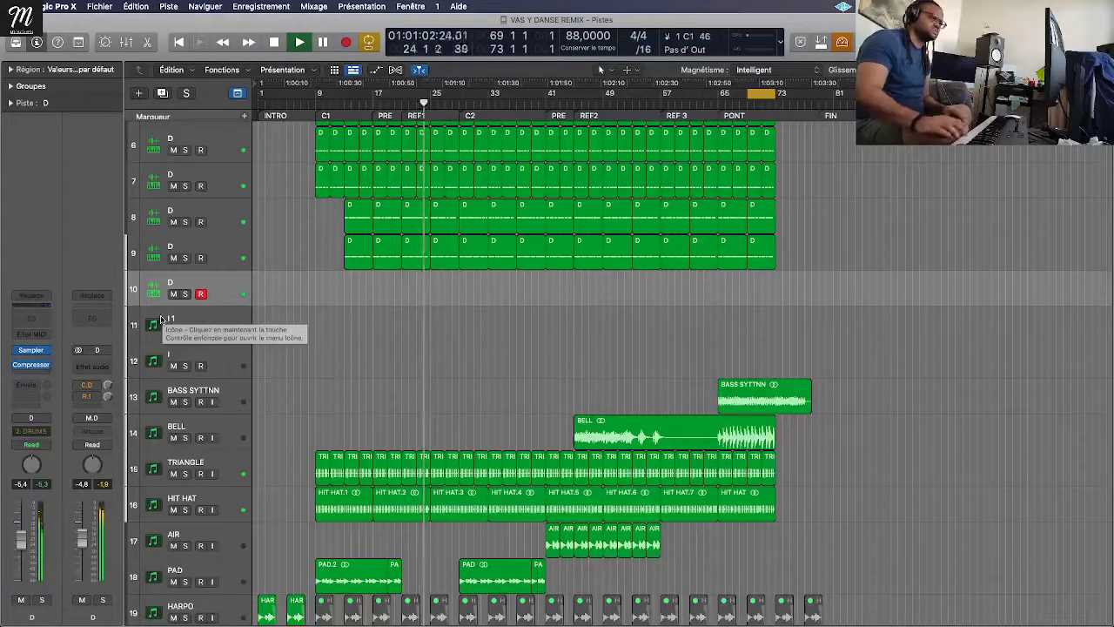
mouse_move(26, 470)
left_mouse_down()
mouse_move(27, 445)
mouse_move(26, 466)
left_mouse_up()
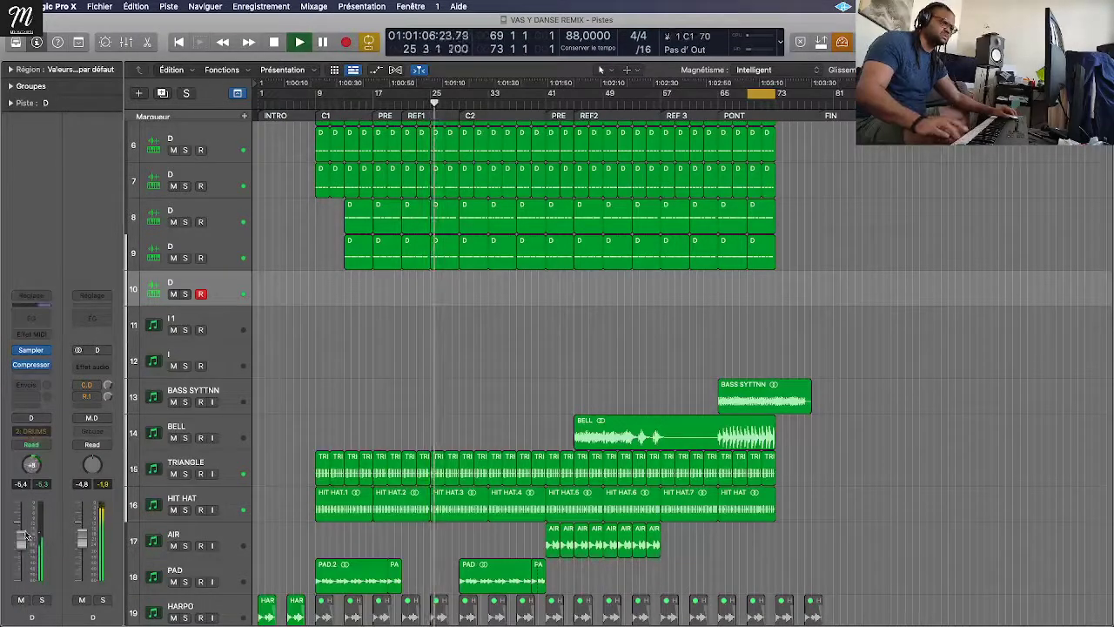
left_click_drag(21, 539, 21, 520)
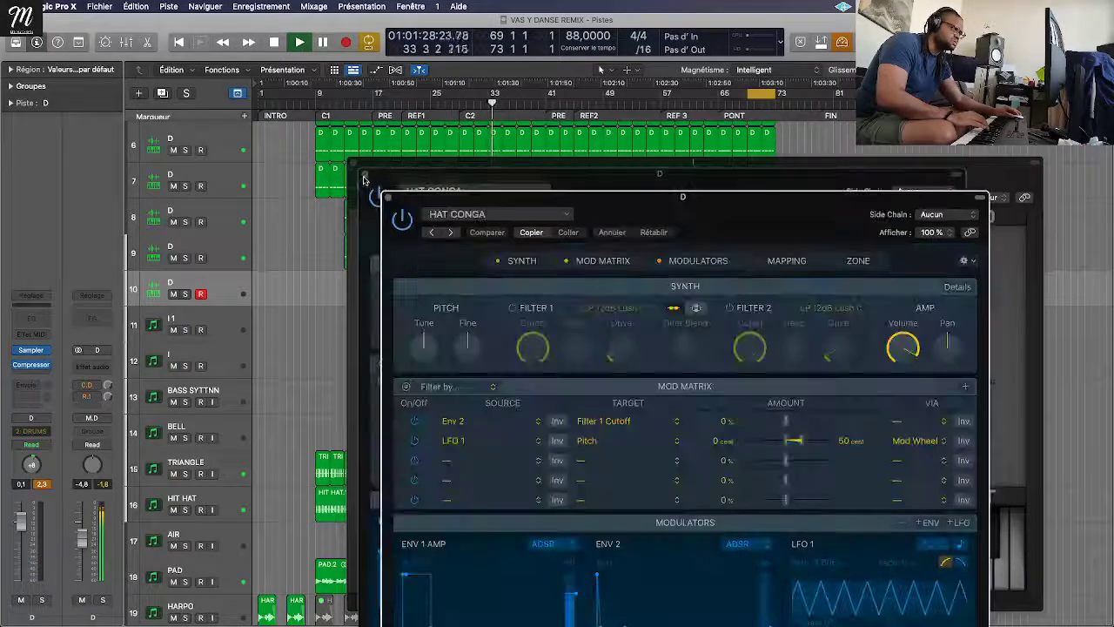
Step: Audition successive Sampler presets on D track 10, moving on from HAT CONGA until MAT PERC is loaded
left_click_drag(501, 209, 461, 207)
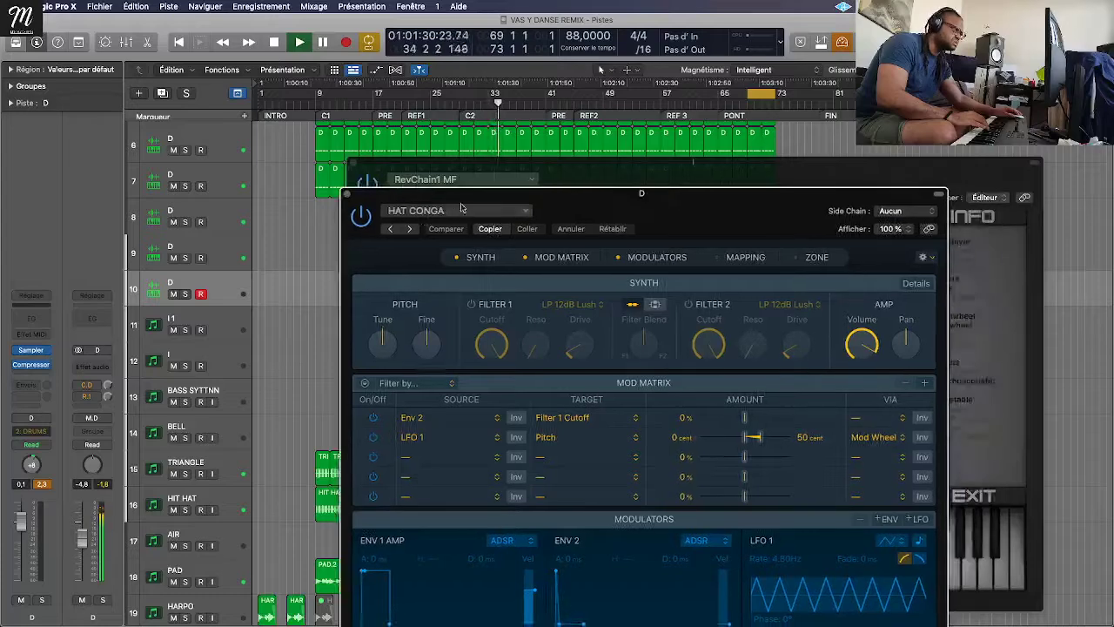
left_click(445, 228)
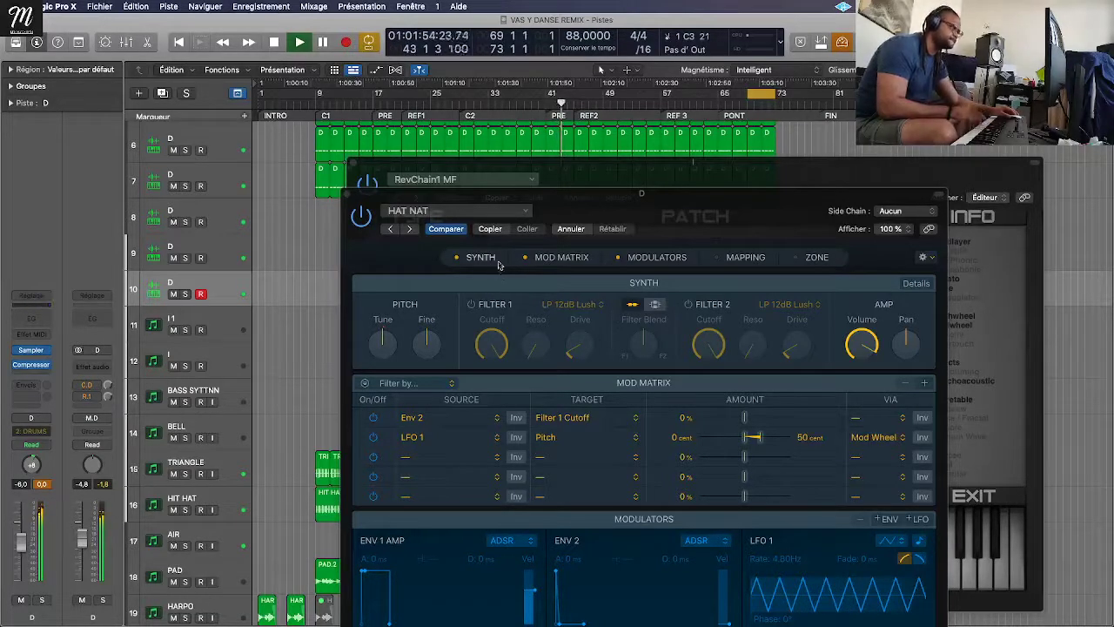
left_click(416, 232)
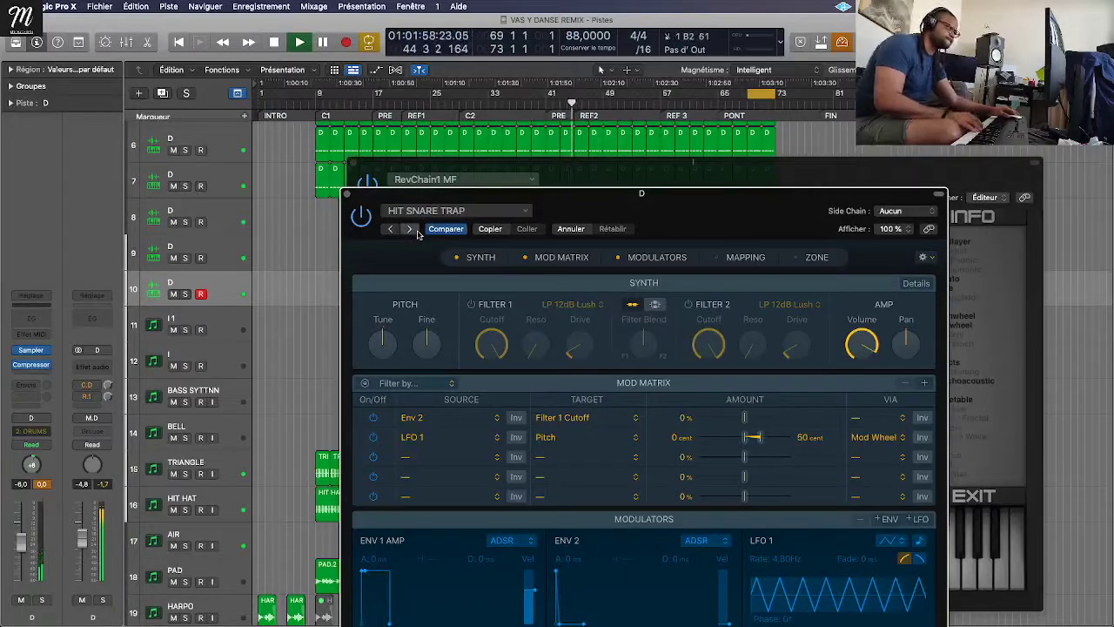
left_click(416, 232)
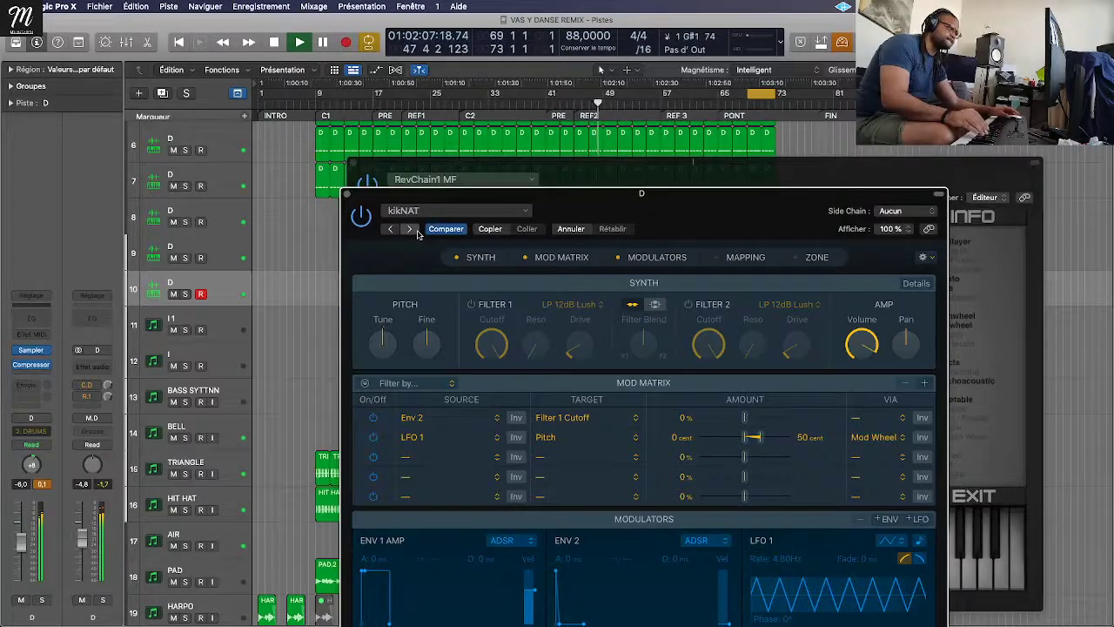
left_click(417, 232)
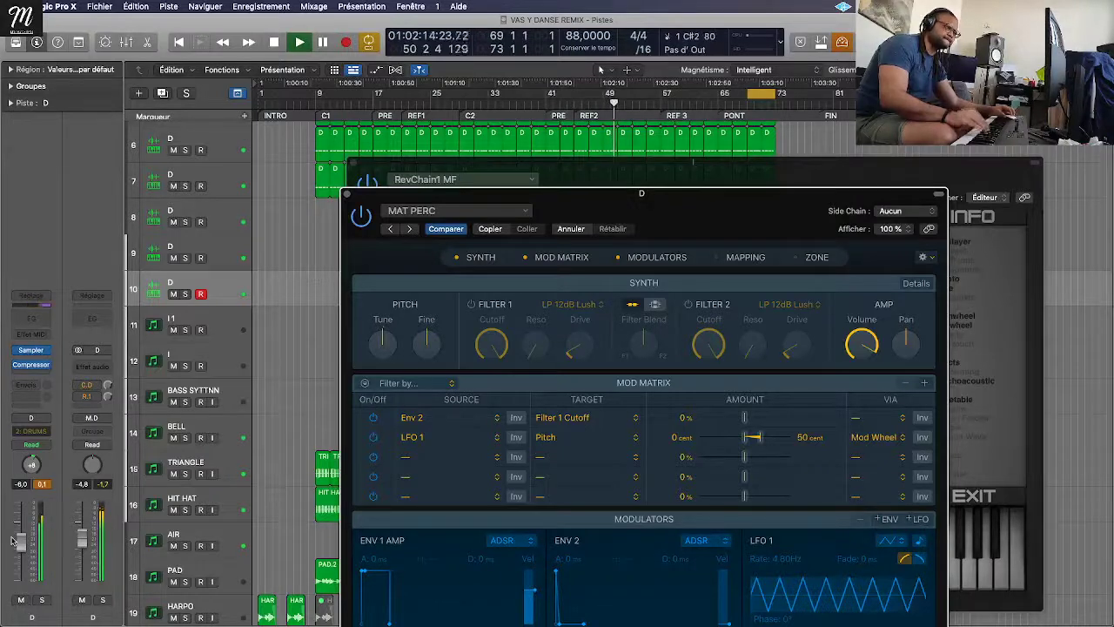
Step: Set D track 10's volume to -1.3 dB and close the Sampler and ElectraX windows
left_click_drag(20, 533, 19, 507)
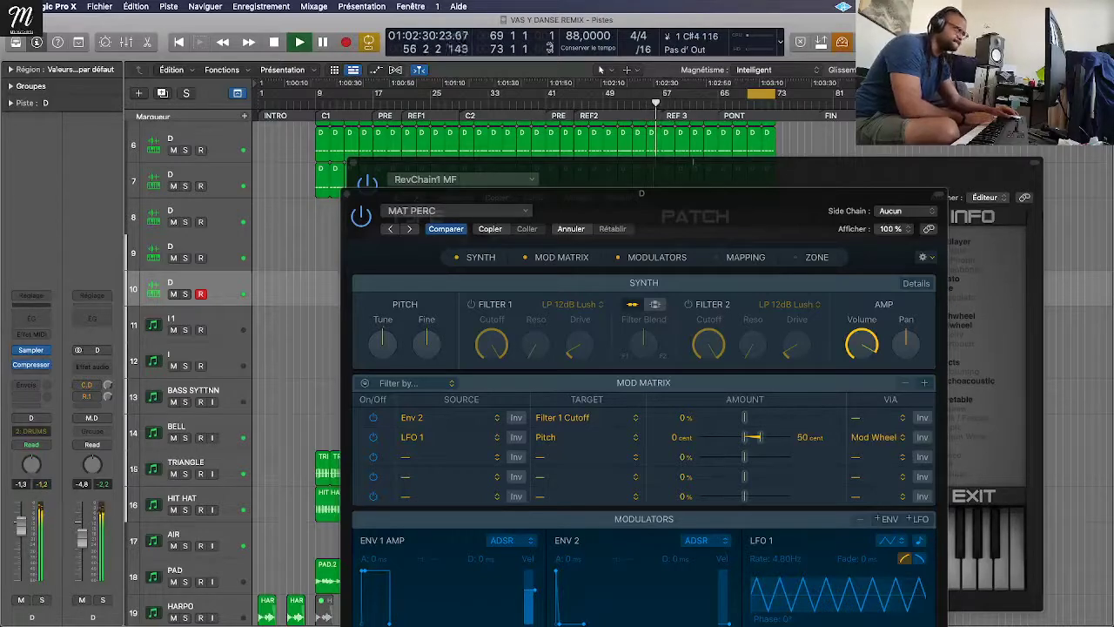
left_click(348, 196)
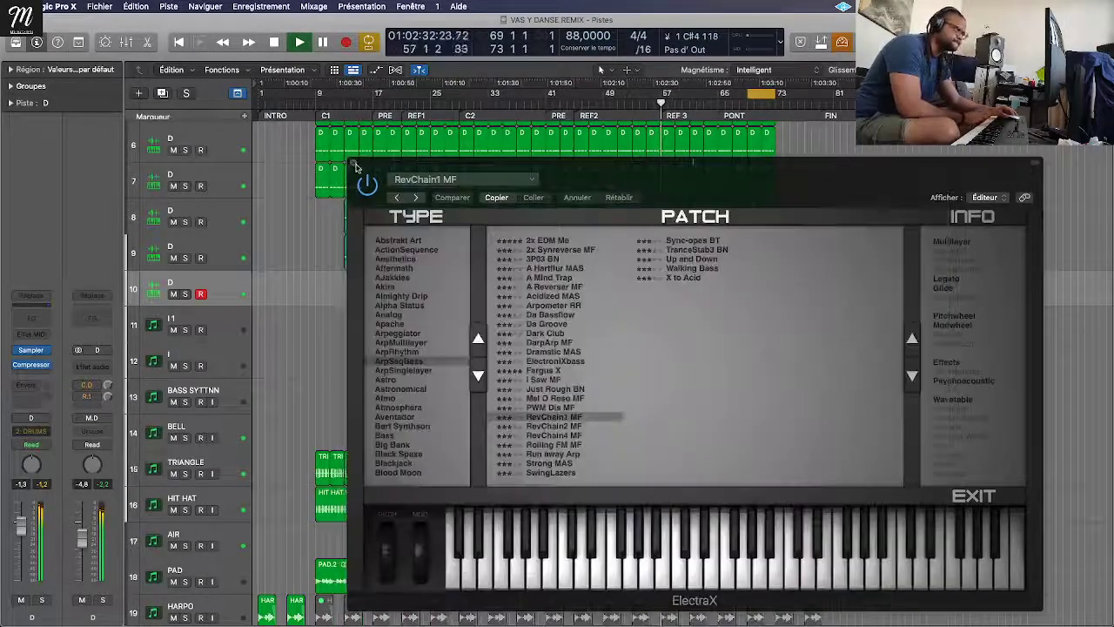
left_click(354, 165)
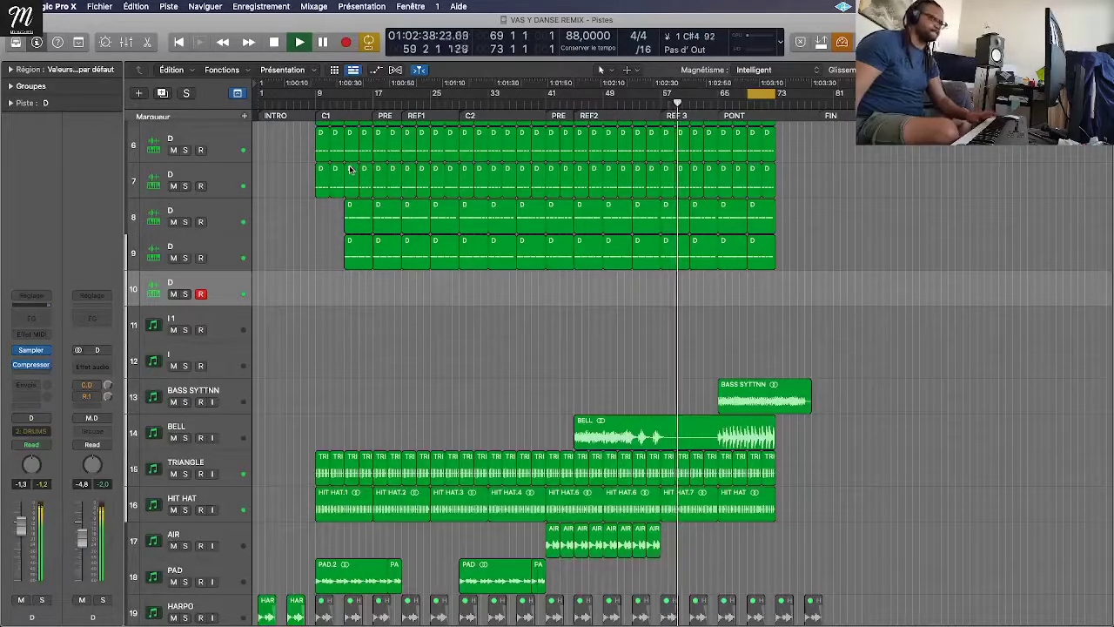
Step: Record a MAT PERC region on D track 10 from bar 59 to about bar 65 and leave the event list hidden
key("r")
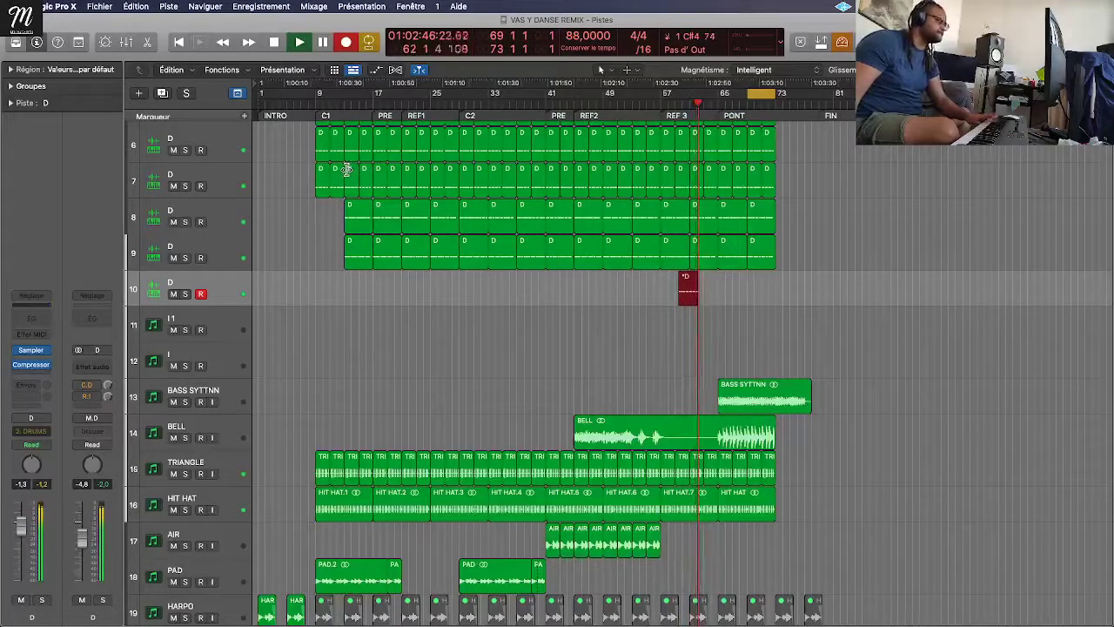
key("d")
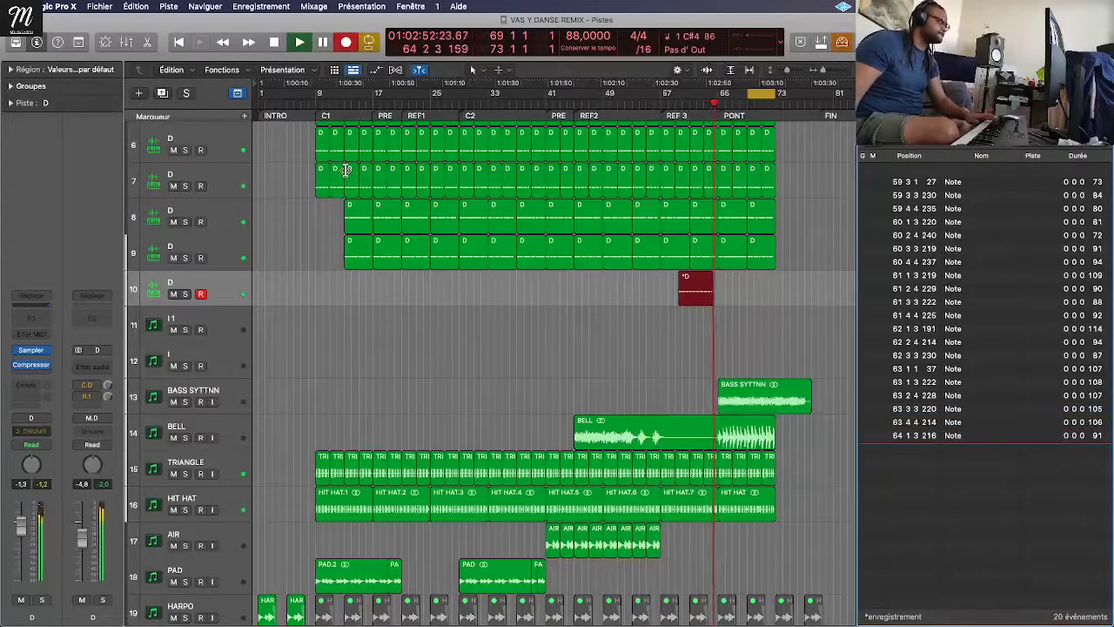
key("space")
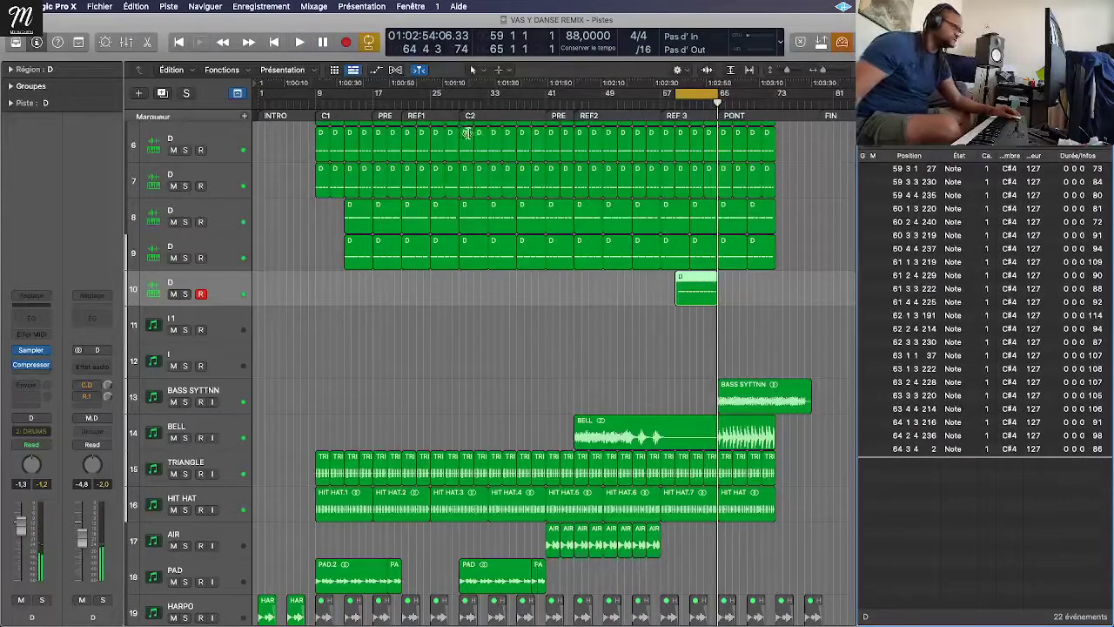
key("d")
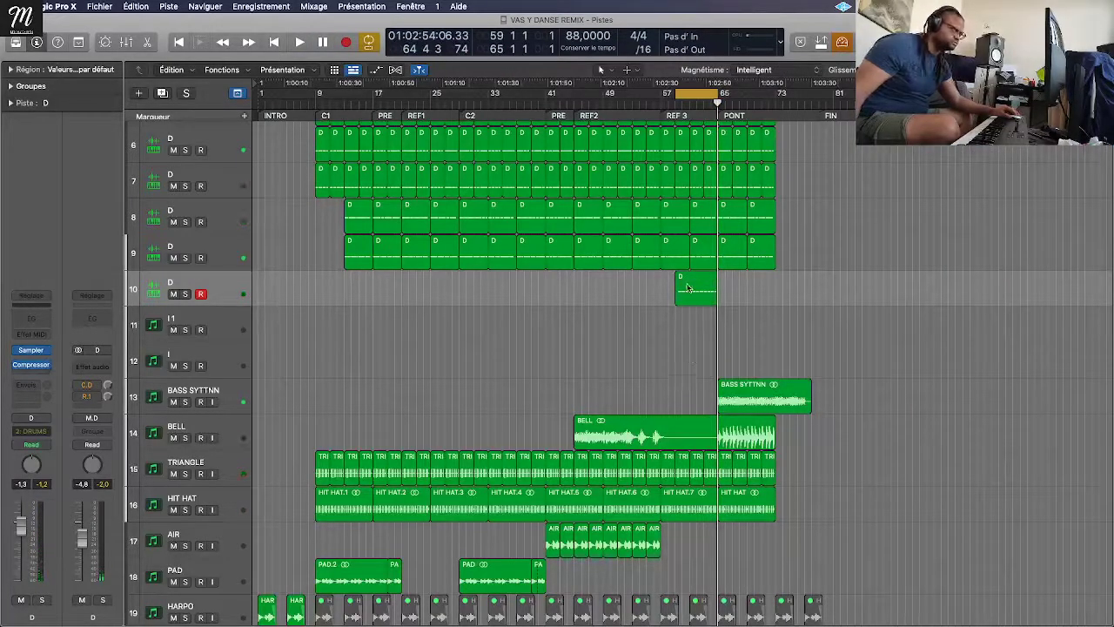
Step: Split the recorded region on D track 10 at bar 61 and delete the part covering bars 59 to 61
key("super+Right")
key("super+Right")
key("super+Right")
key("super+Right")
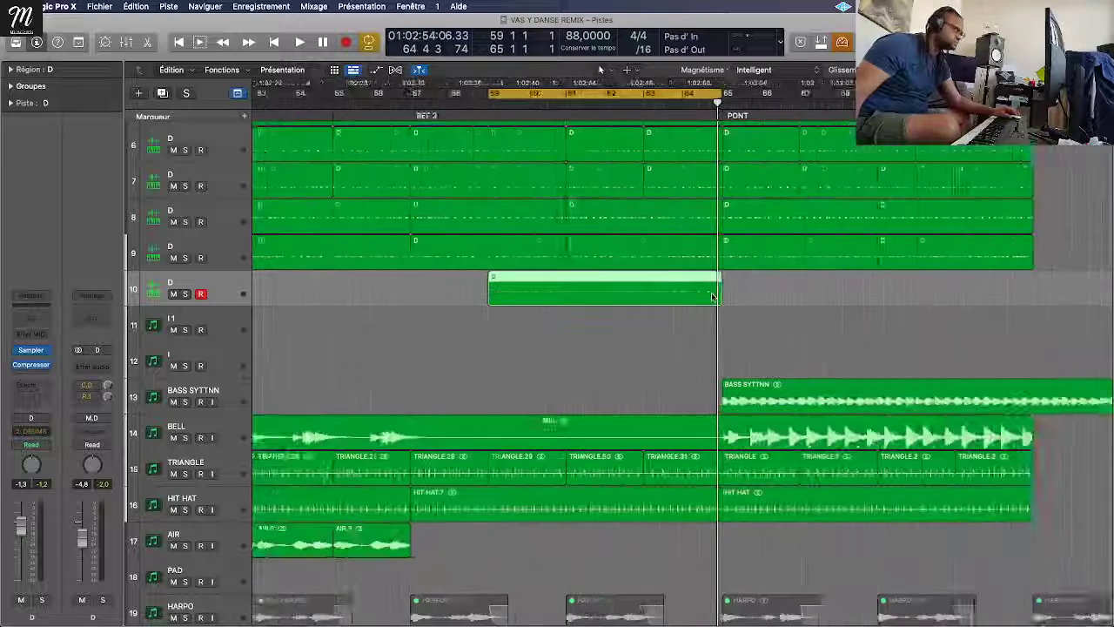
left_click_drag(525, 294, 795, 296)
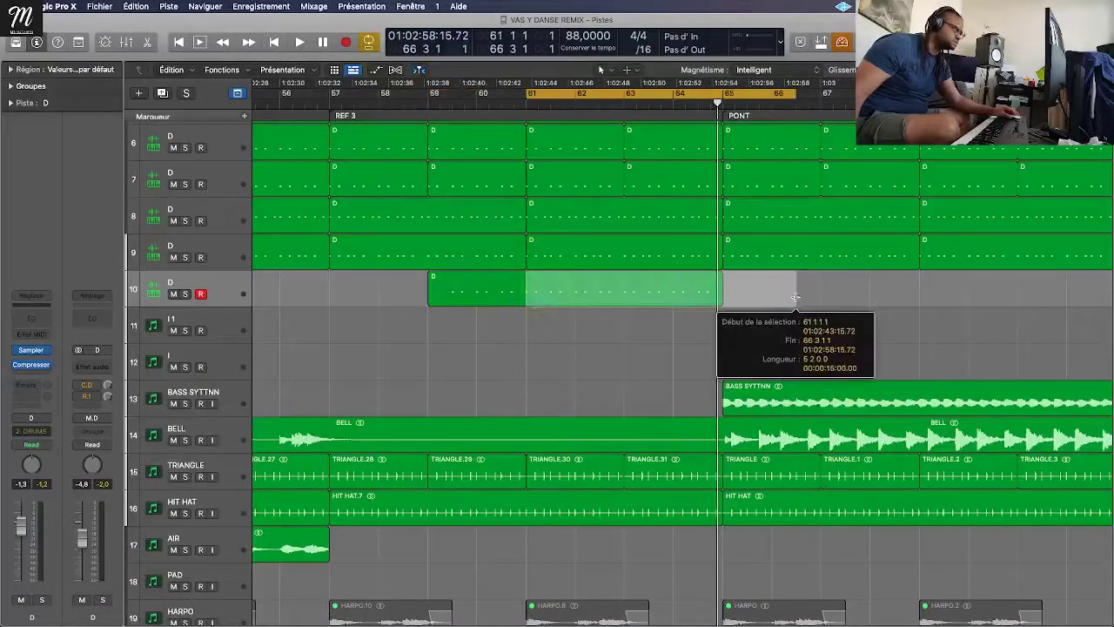
left_click(680, 289)
left_click(470, 294)
key("BackSpace")
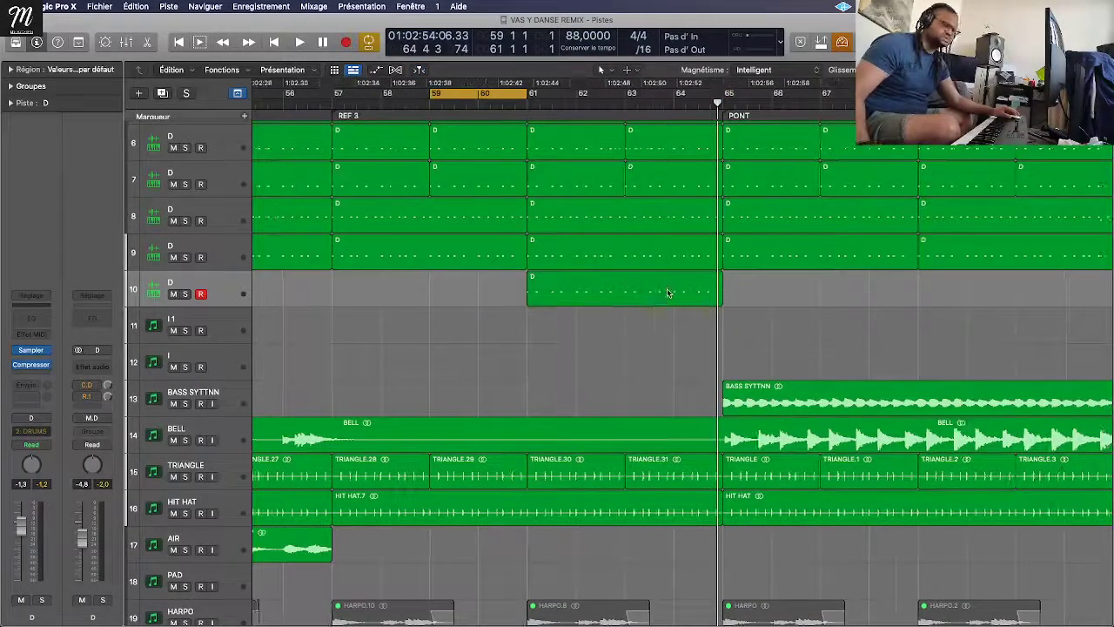
Step: Copy the D track 10 region to bar 57, then copy both regions to bar 65 so they fill REF 3 and PONT
key("super+Left")
key("super+Left")
key("super+Left")
left_click_drag(692, 294, 629, 294)
key("super+Left")
key("super+Left")
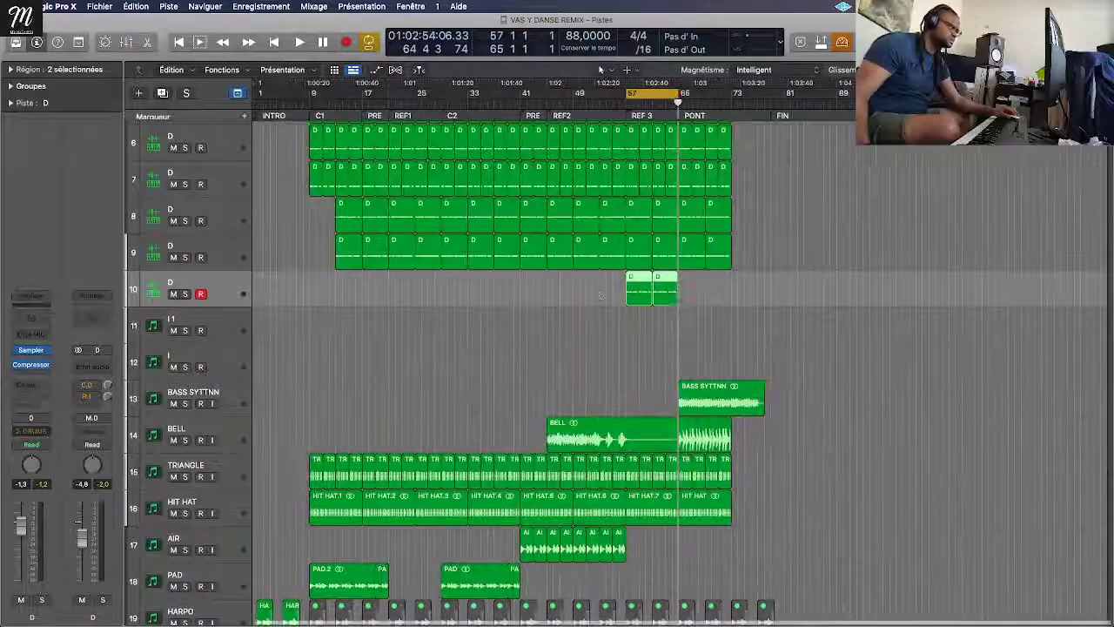
left_click_drag(636, 298, 689, 292)
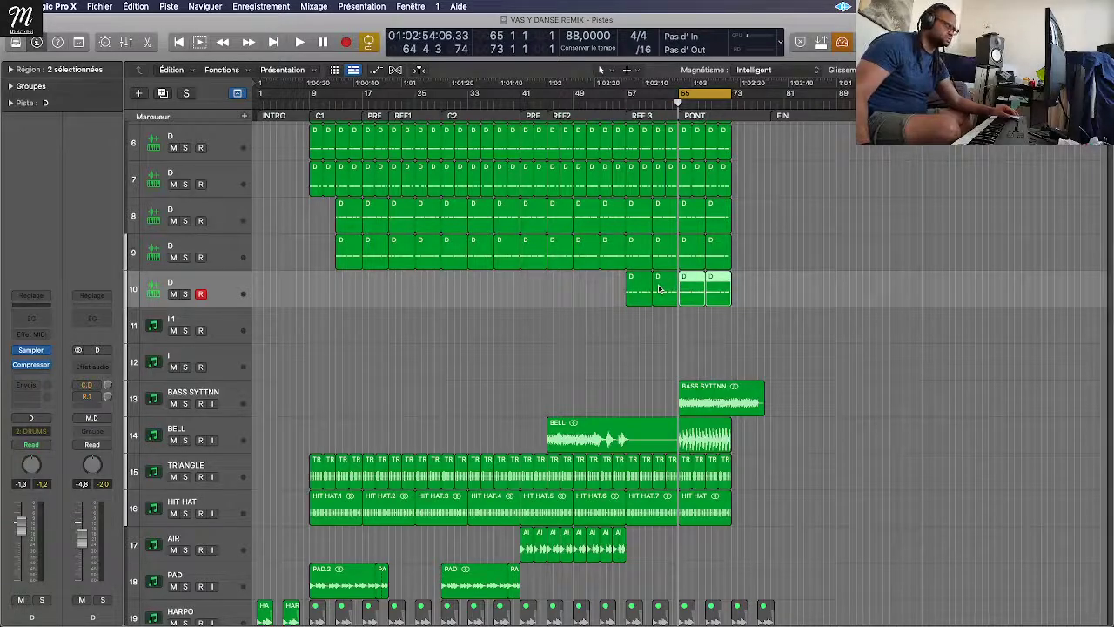
Step: Play the song from just before C1 and unmute the four harp regions under REF1 on tracks 19 and 20
key("space")
key("super+Up")
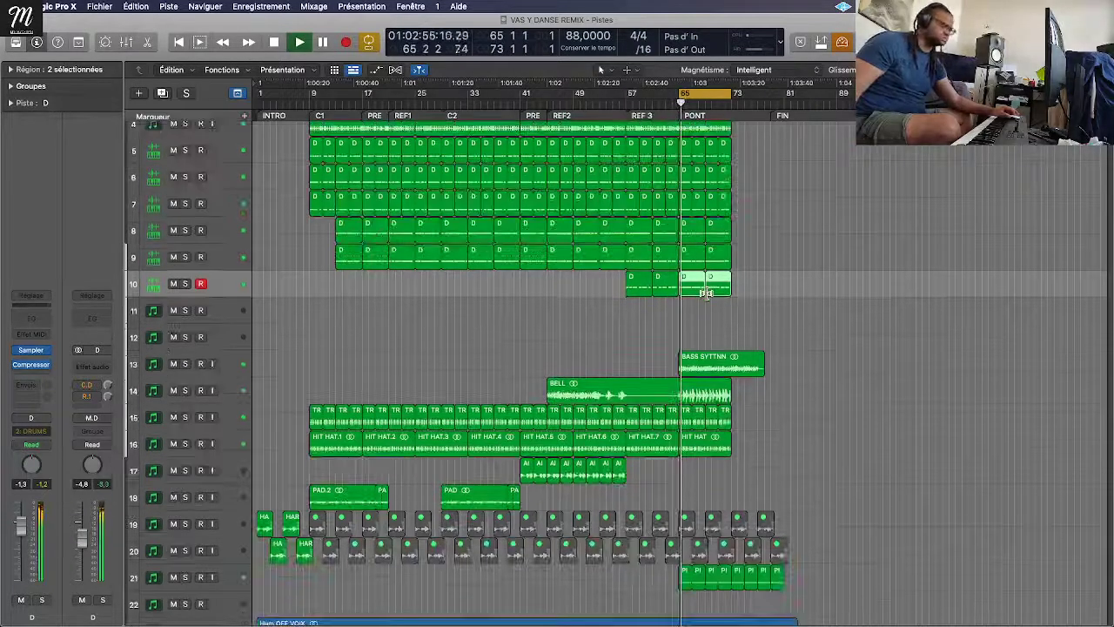
left_click(769, 303)
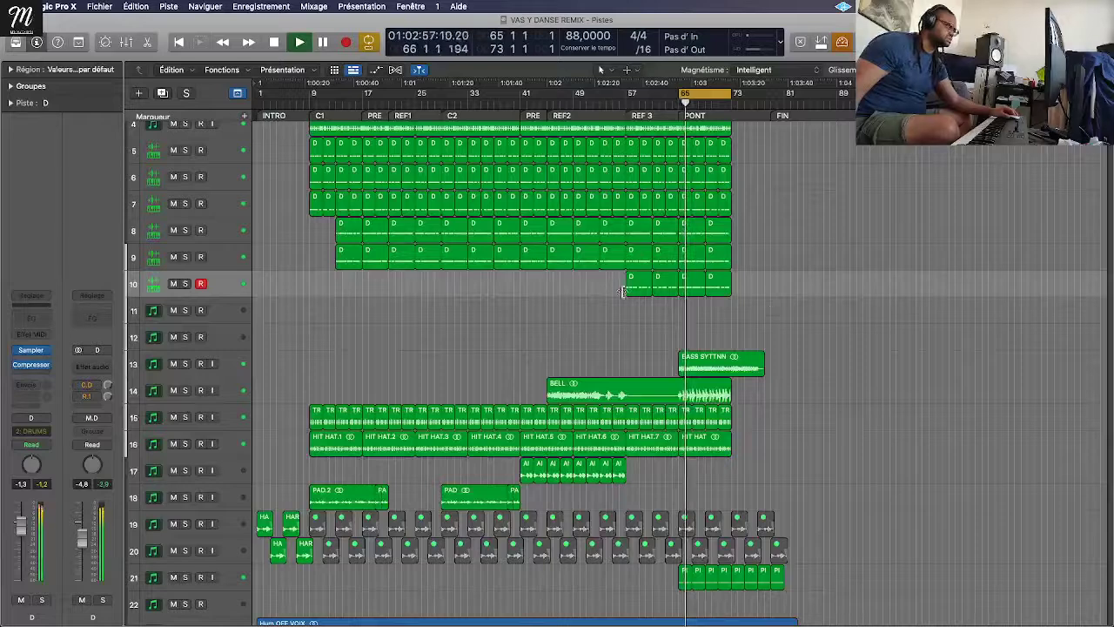
left_click(303, 96)
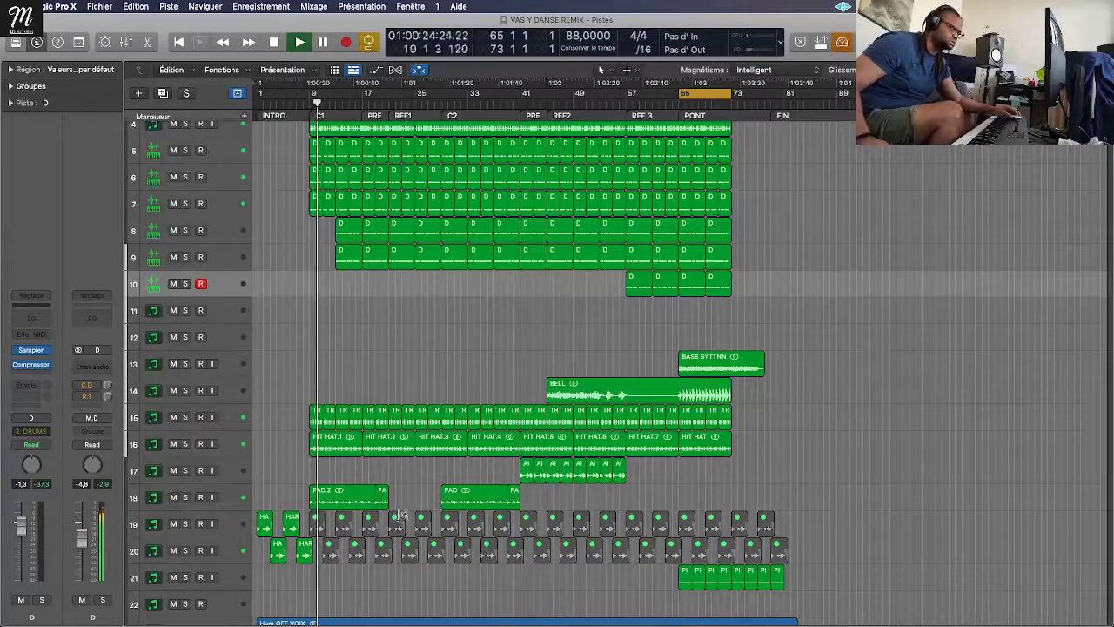
left_click_drag(397, 503, 436, 548)
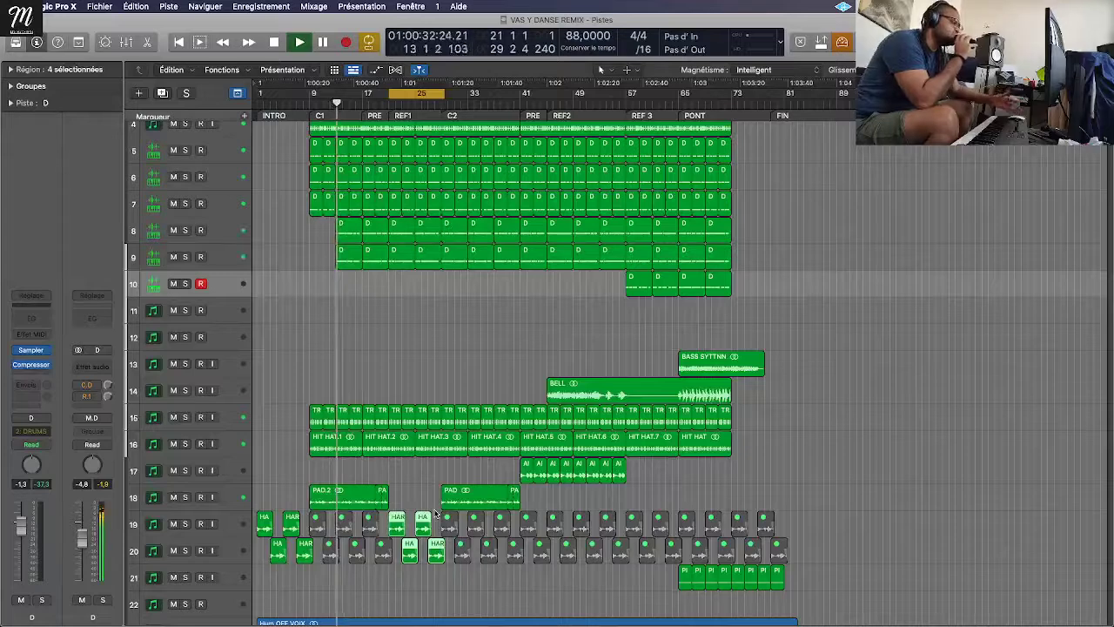
left_click(460, 348)
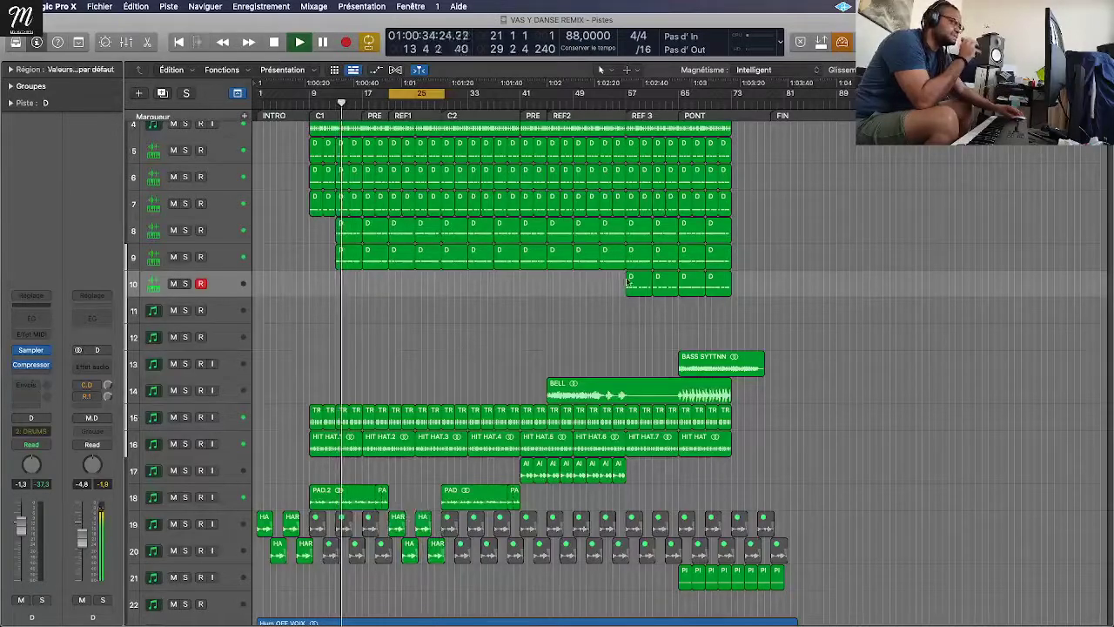
Step: Copy the D track 10 regions to fill bars 17 to 29 and bars 41 to 53 under the PRE, REF1 and REF2 sections
left_click_drag(639, 294, 547, 288)
left_click(529, 322)
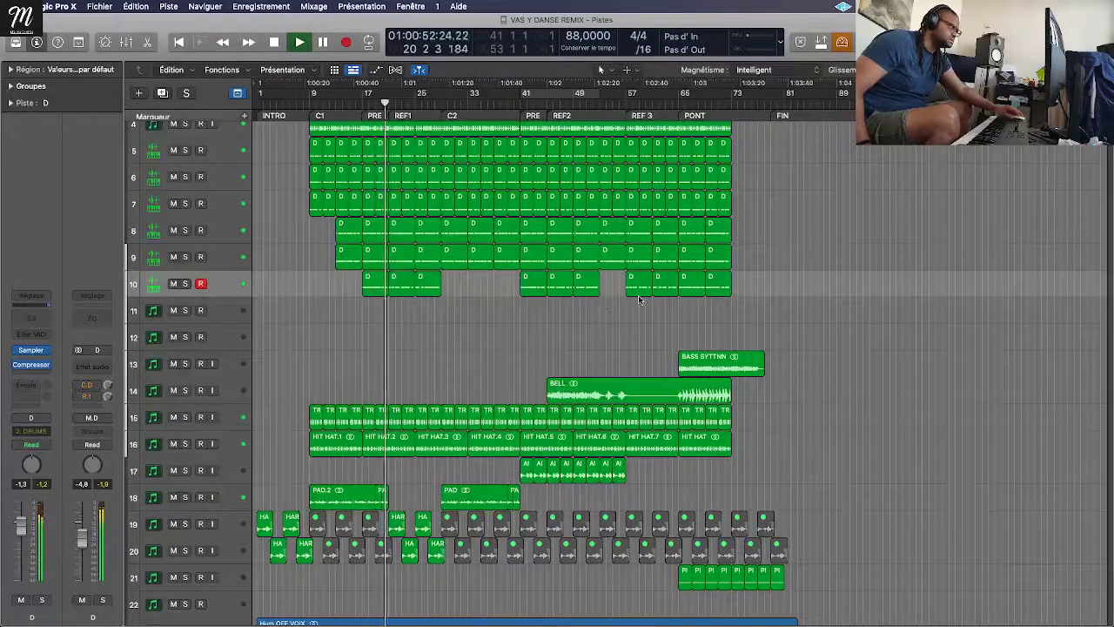
left_click(639, 294)
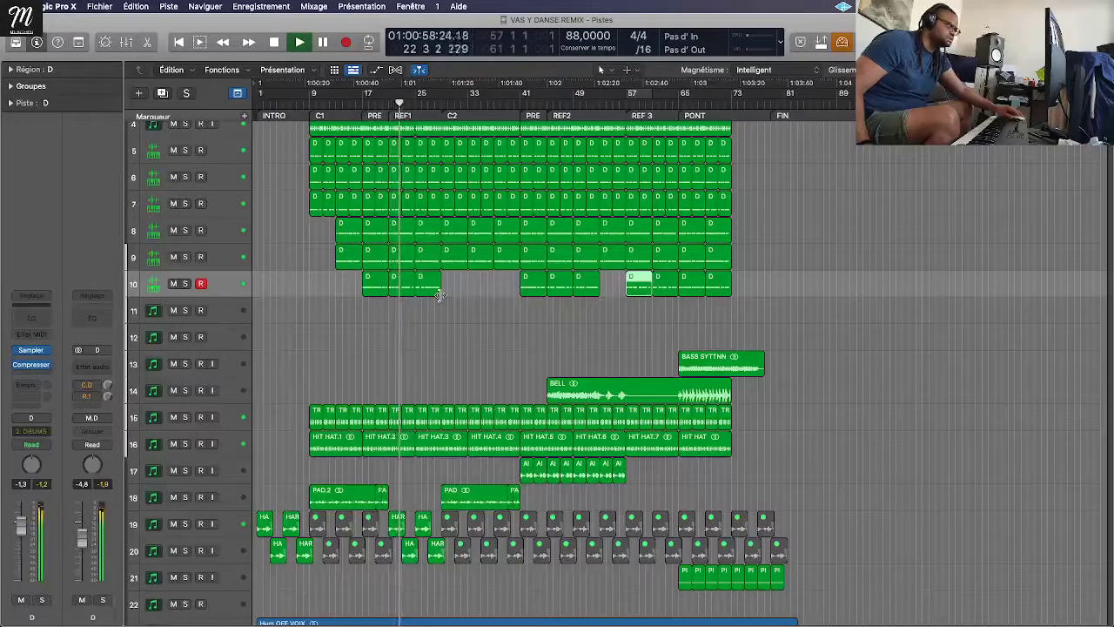
Step: Select harp tracks 19 and 20 together in the mixer and set their volume to -5.4 dB
left_click(233, 524)
key("x")
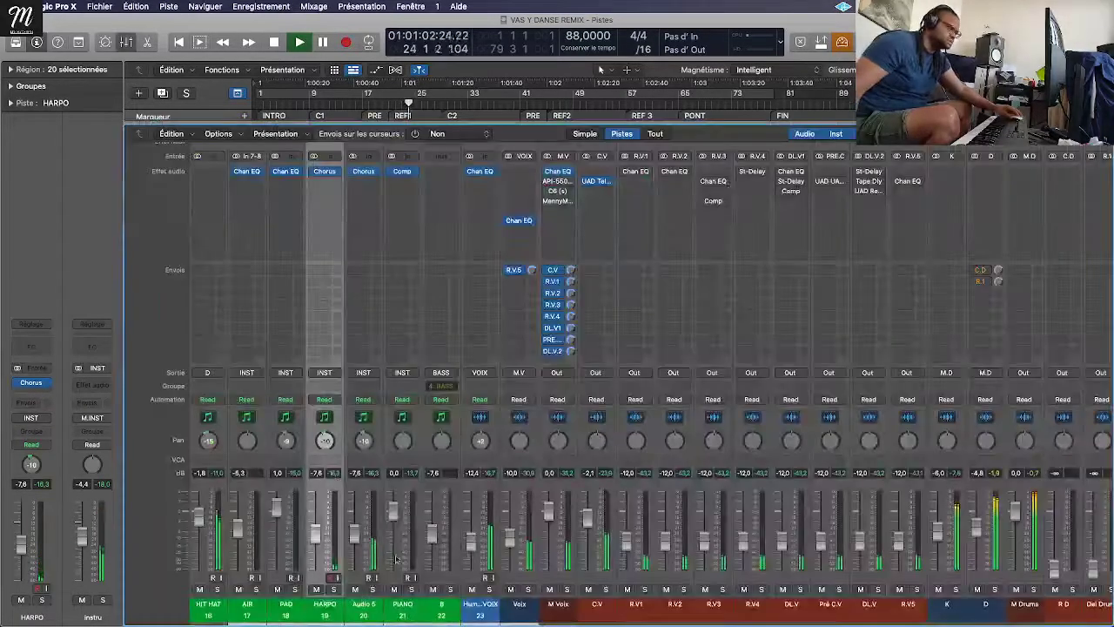
left_click(350, 612, "shift")
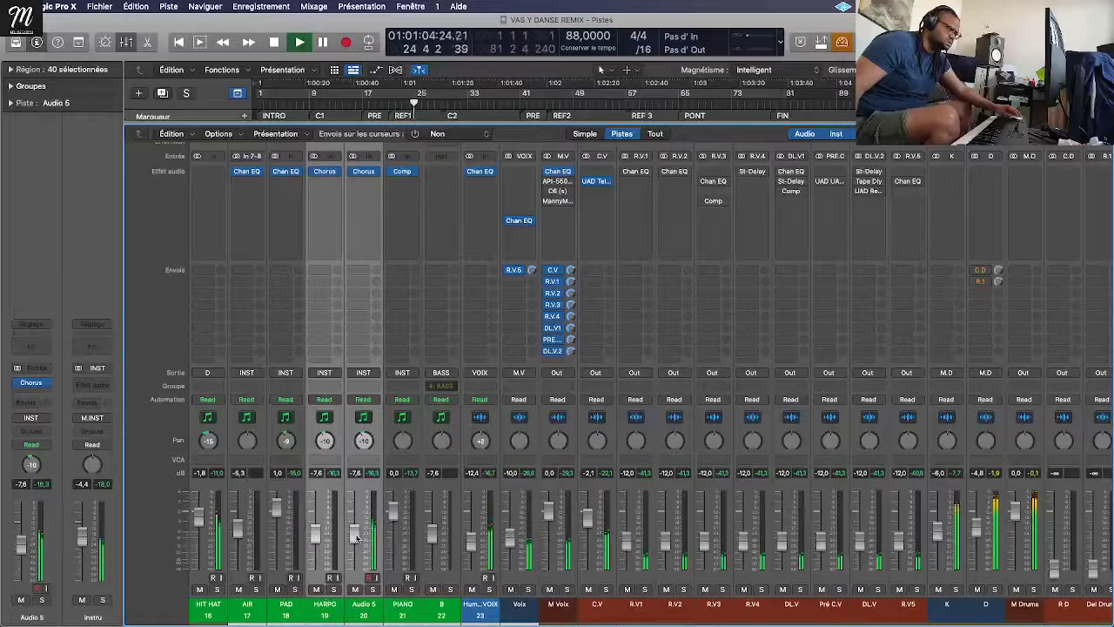
key("x")
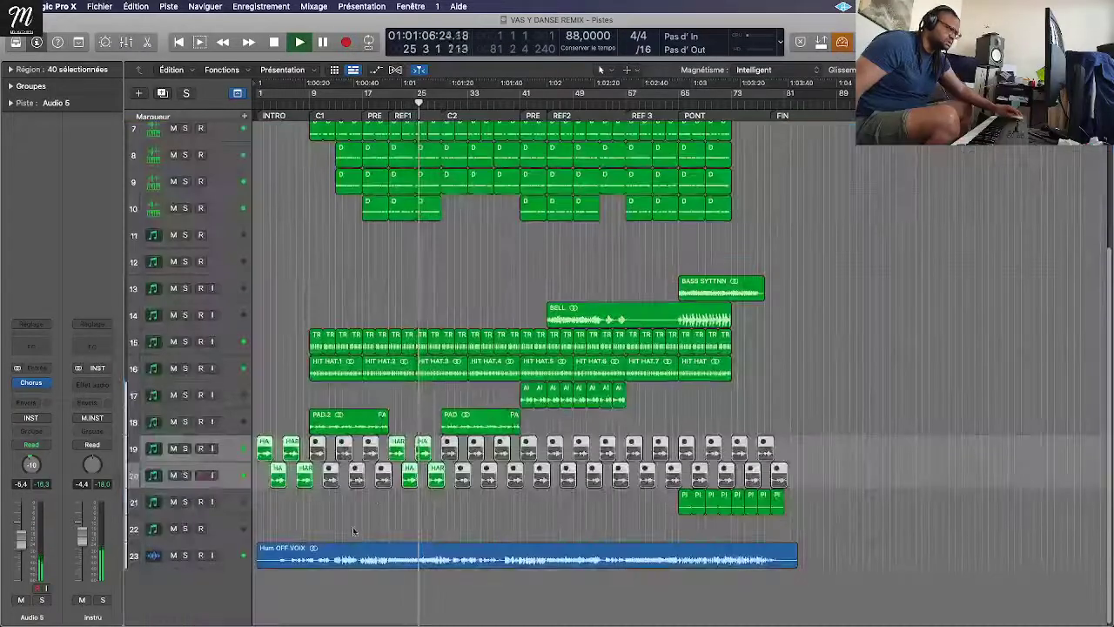
Step: Insert a stereo Compressor on the PAD track with a threshold of -25 dB, close the plug-in windows and save the project
scroll(409, 357, "up", 2)
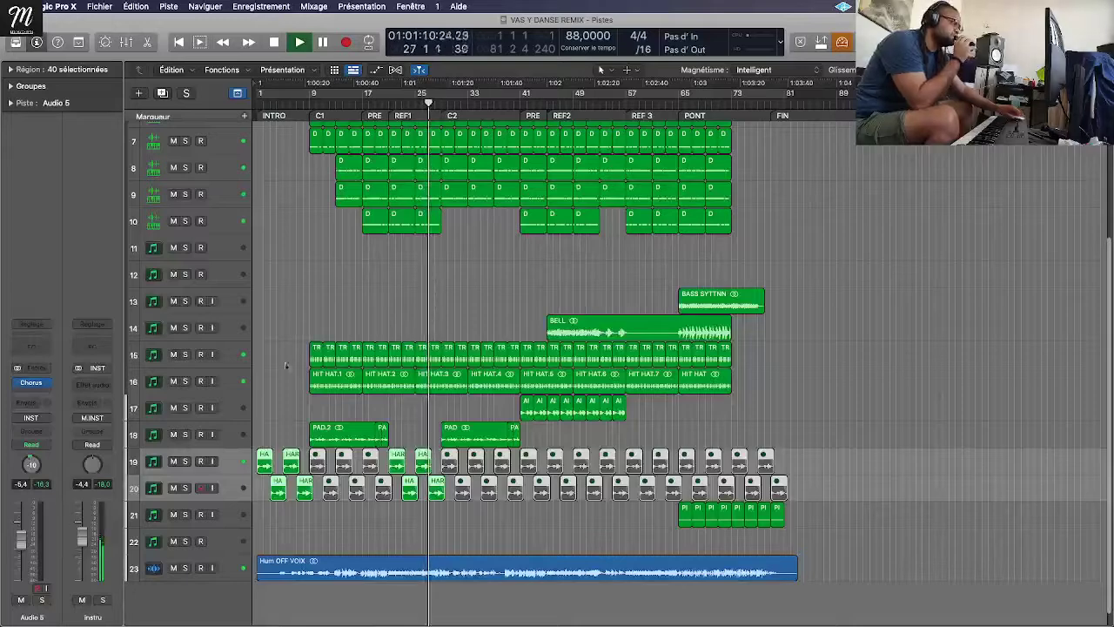
left_click(199, 434)
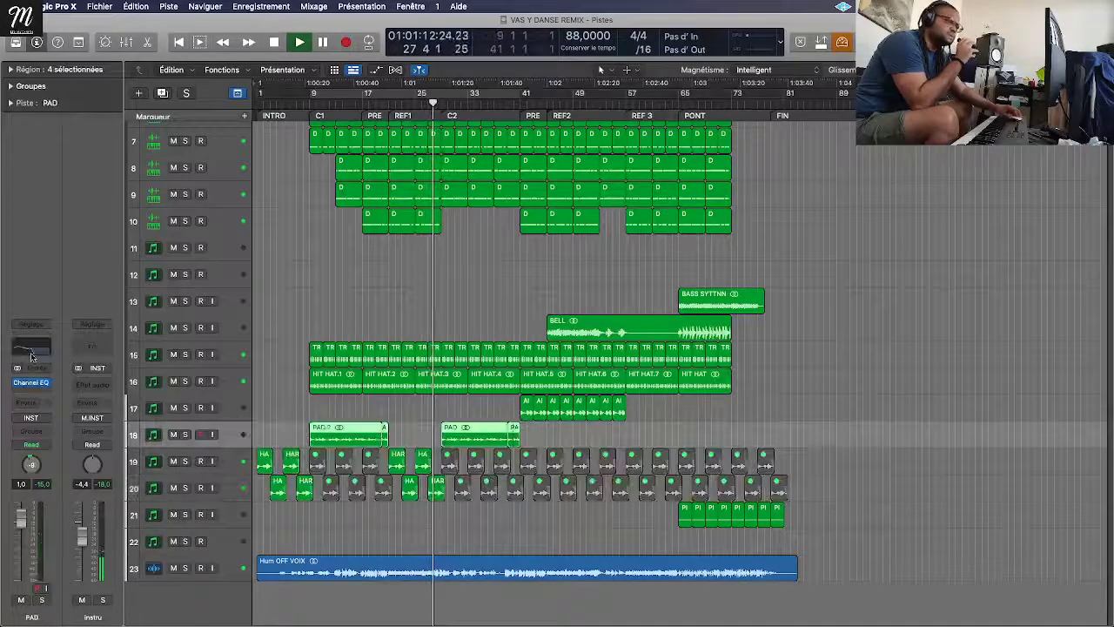
left_click(35, 387)
mouse_move(57, 414)
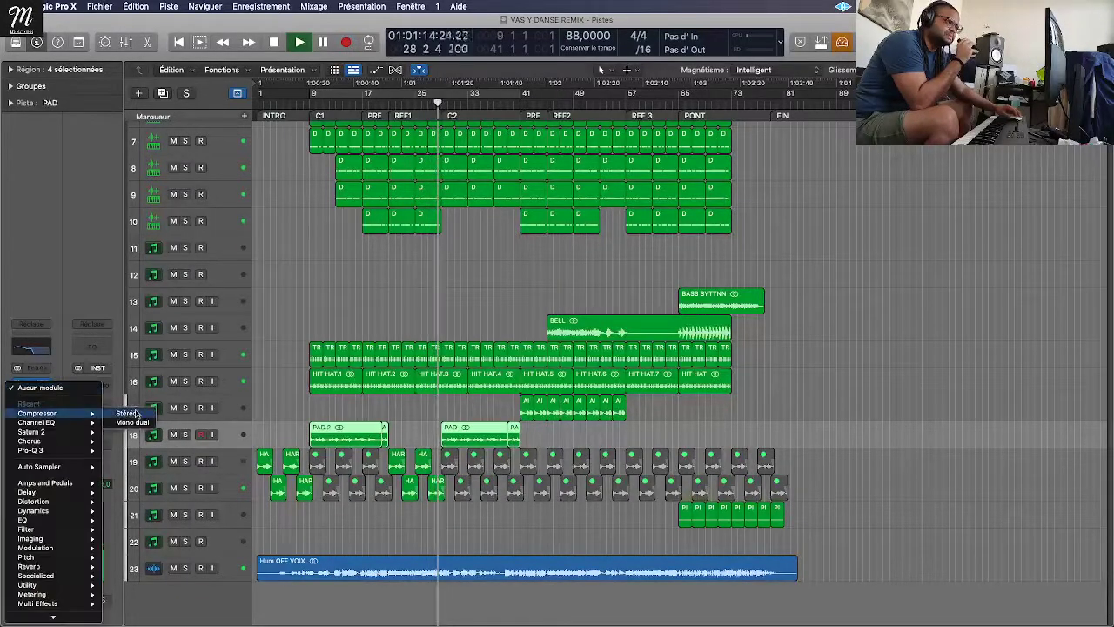
left_click(126, 412)
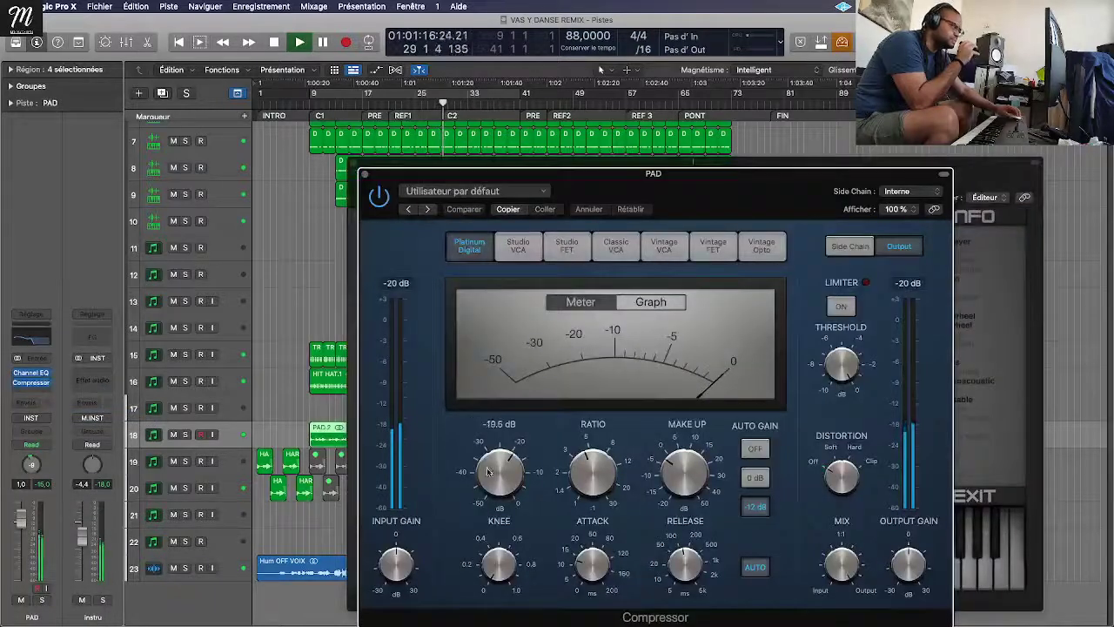
left_click_drag(487, 475, 502, 484)
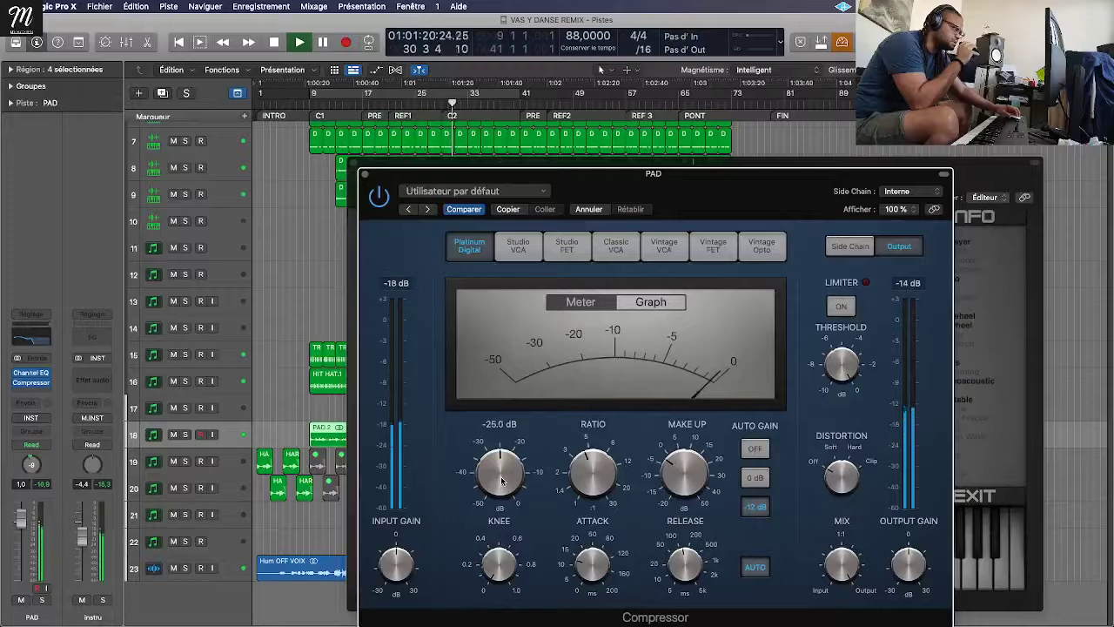
left_click(364, 175)
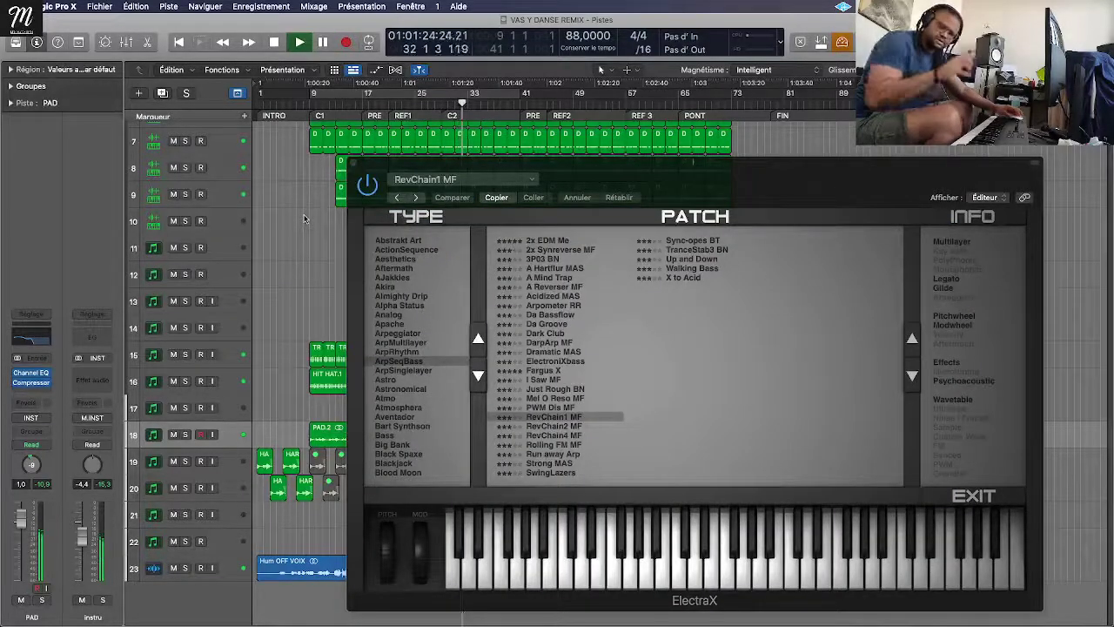
key("super+w")
key("super+s")
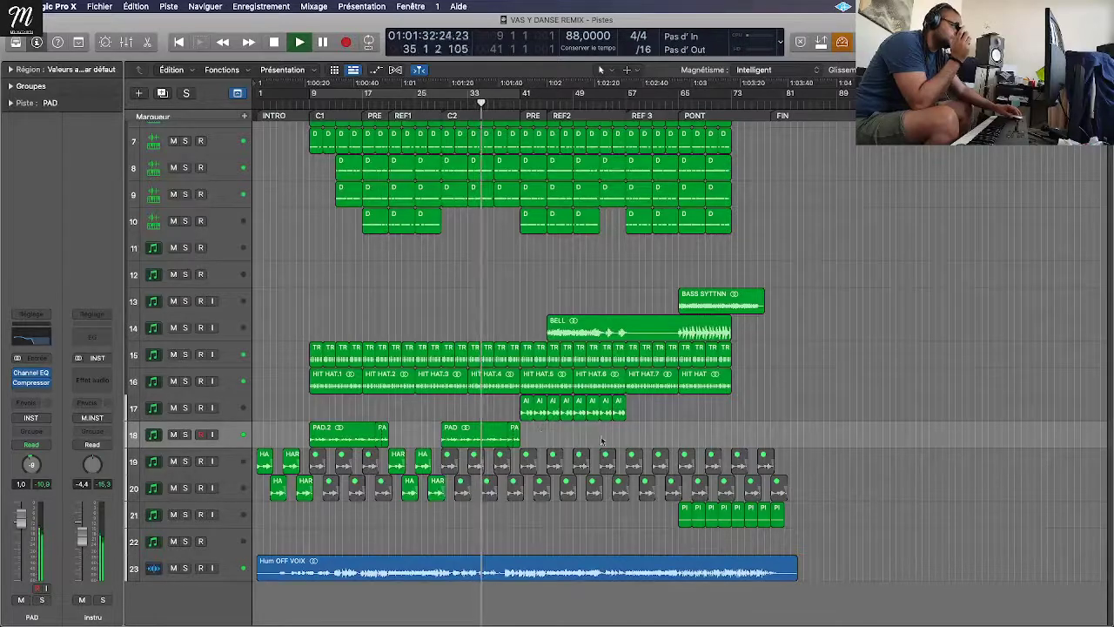
Step: Unmute the four harp regions under REF 3 and the last four from bar 73 on tracks 19 and 20
left_click_drag(628, 432, 663, 486)
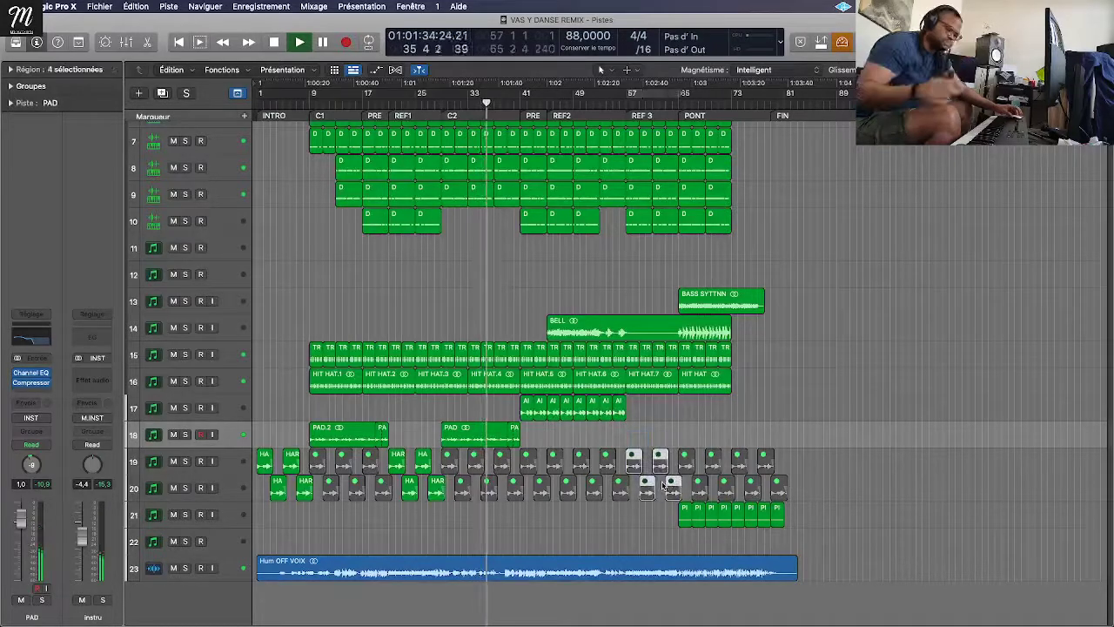
key("ctrl+m")
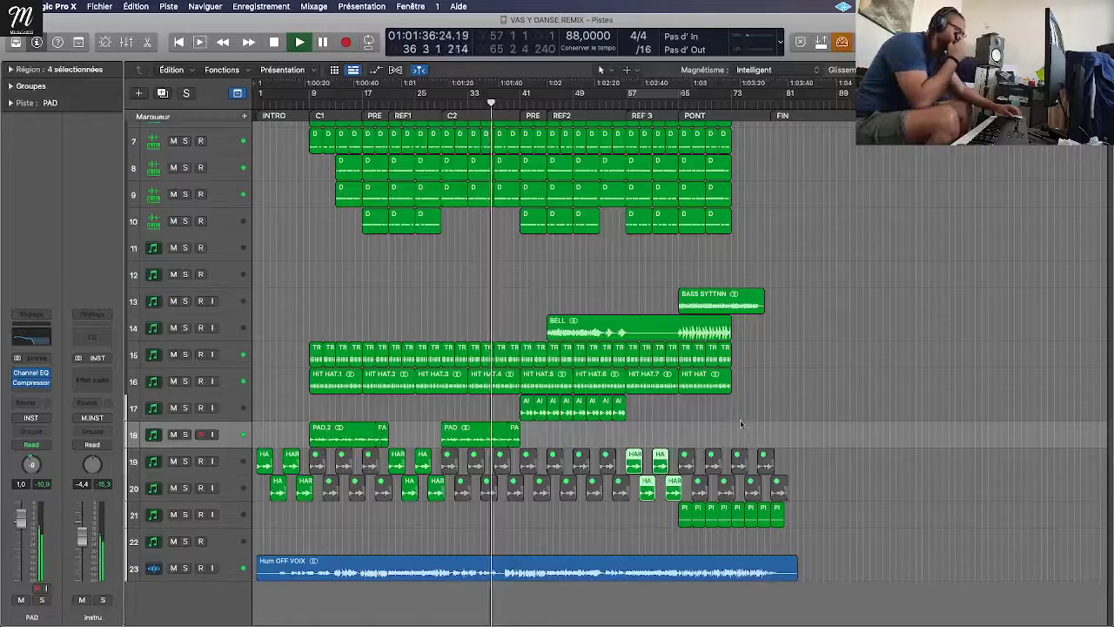
left_click_drag(733, 424, 741, 455)
key("ctrl+m")
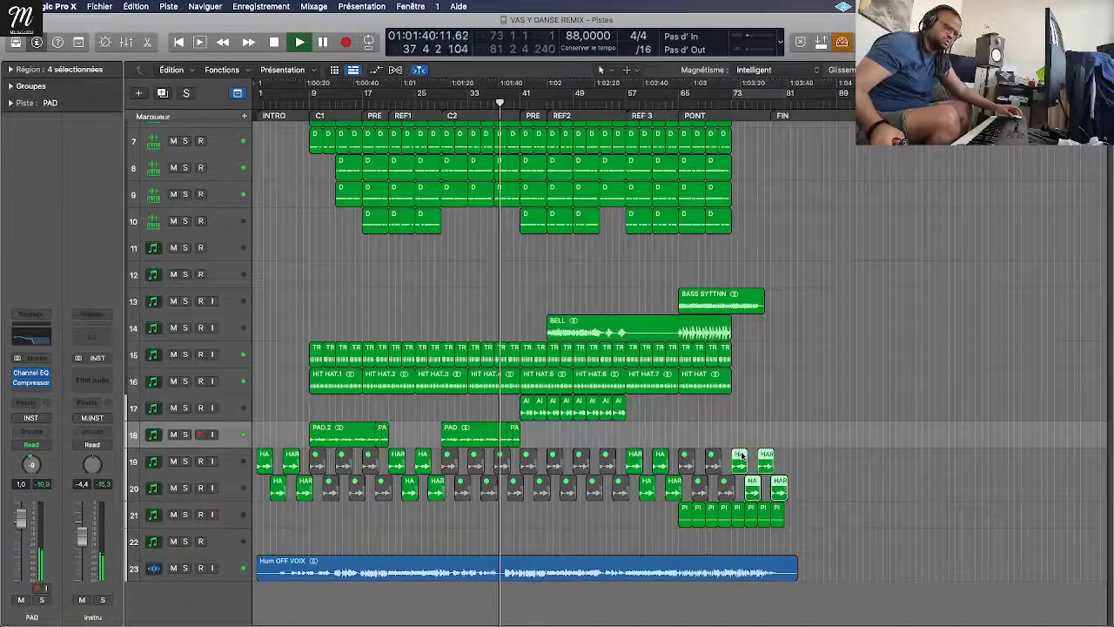
Step: Deselect the harp regions and set the PAD track's volume to 1.2 dB
left_click(825, 376)
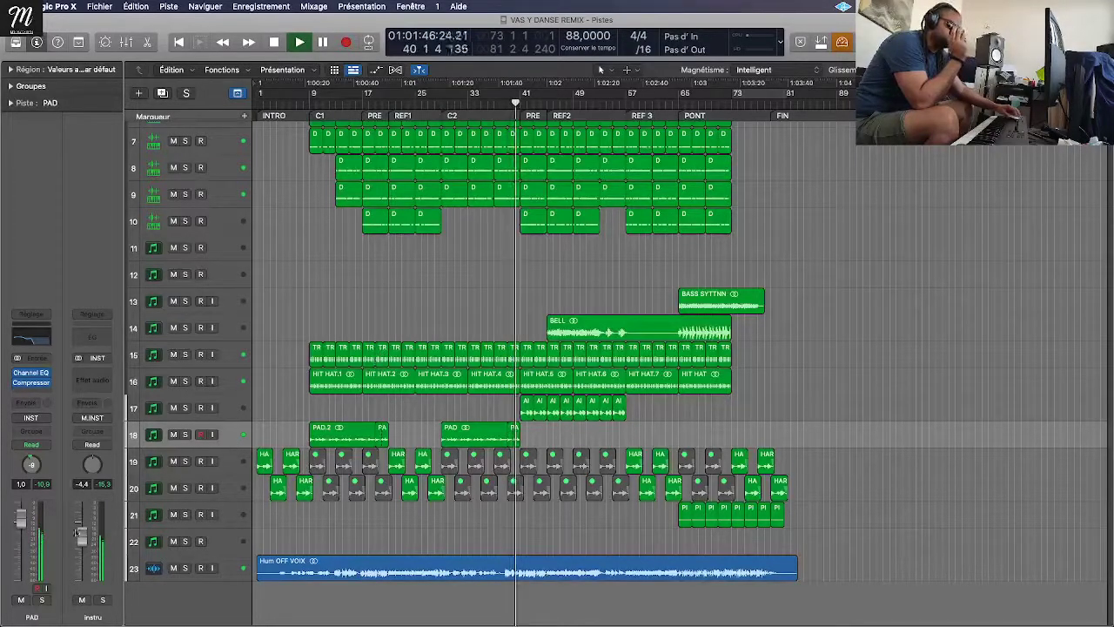
left_click_drag(20, 519, 19, 522)
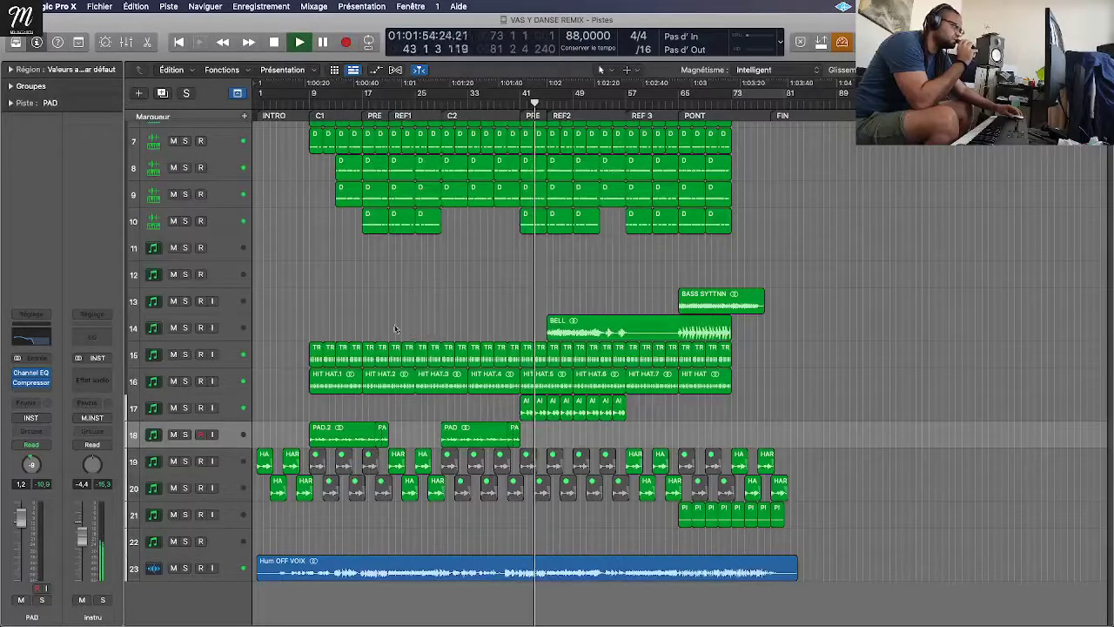
Step: Open ElectraX on track 12 and audition ArpSeqBass patches from PWM Dis MF through RevChain, Rolling FM MF and Run away Arp to SwingLazers
left_click(242, 276)
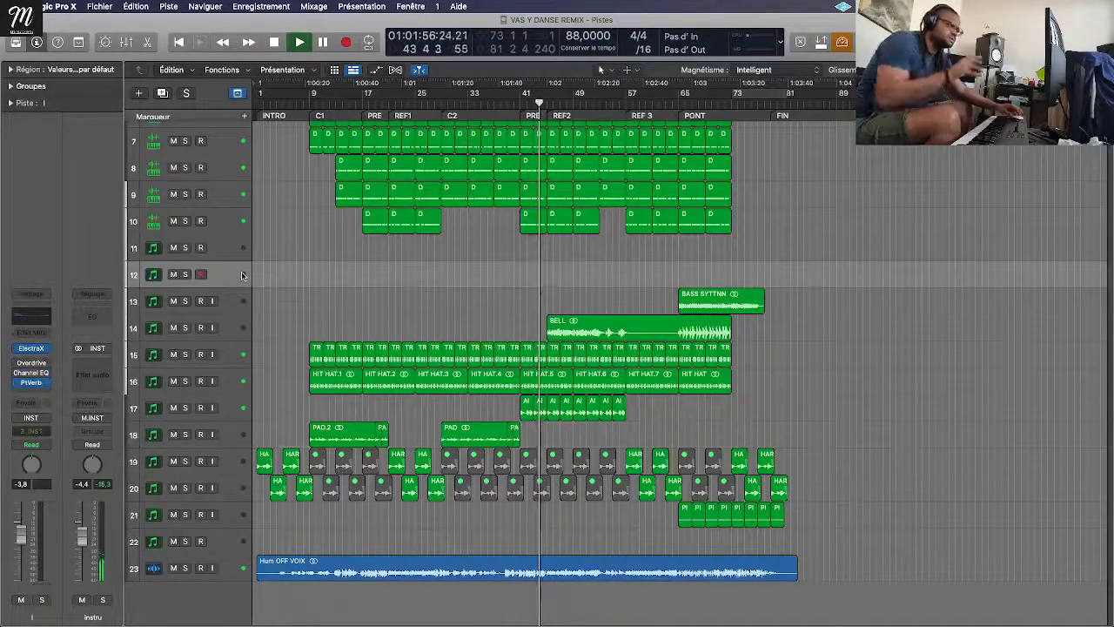
left_click(32, 348)
left_click(552, 407)
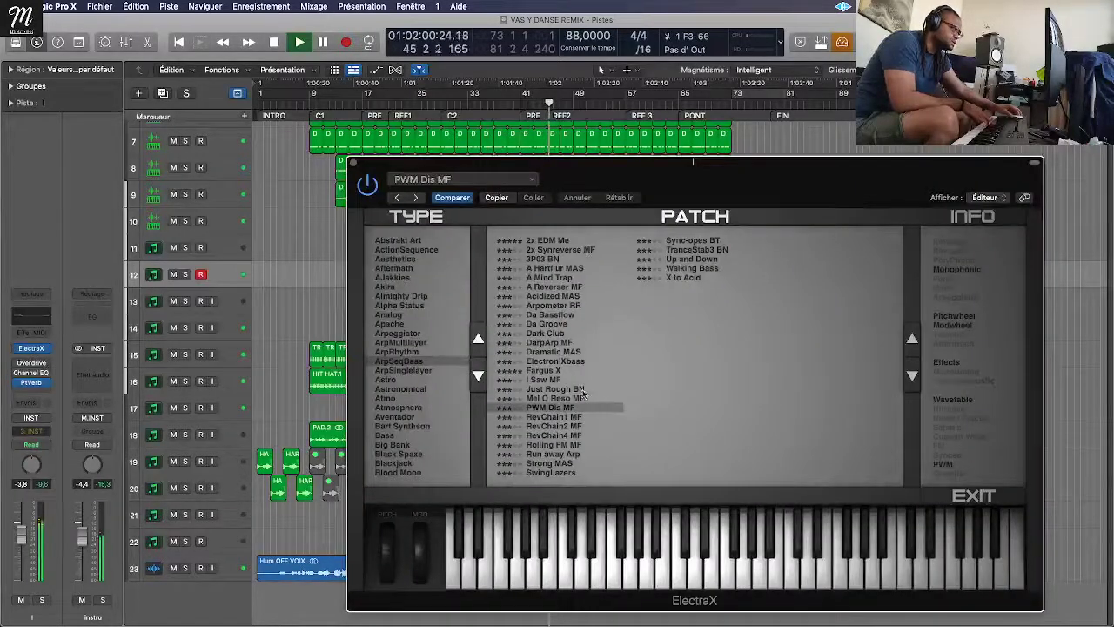
left_click(555, 427)
left_click(557, 437)
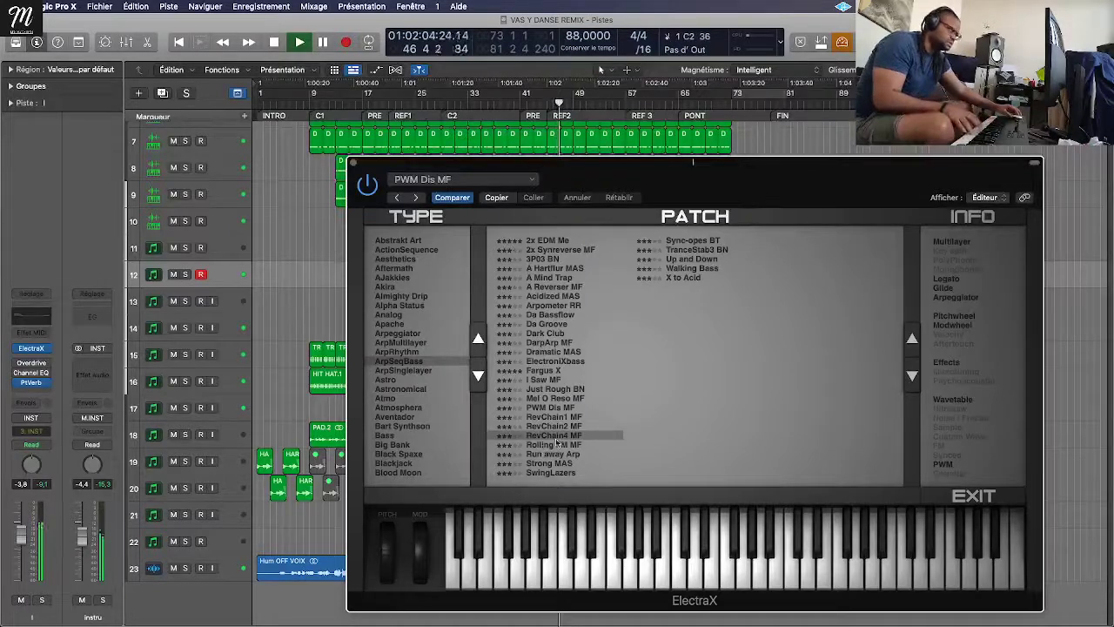
left_click(554, 445)
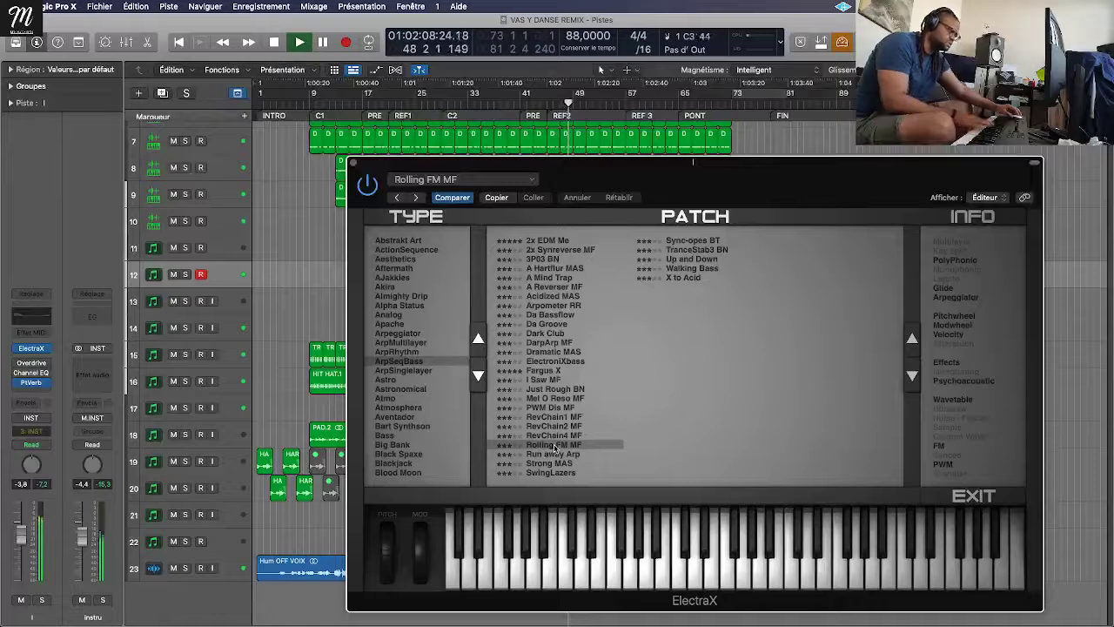
left_click(557, 454)
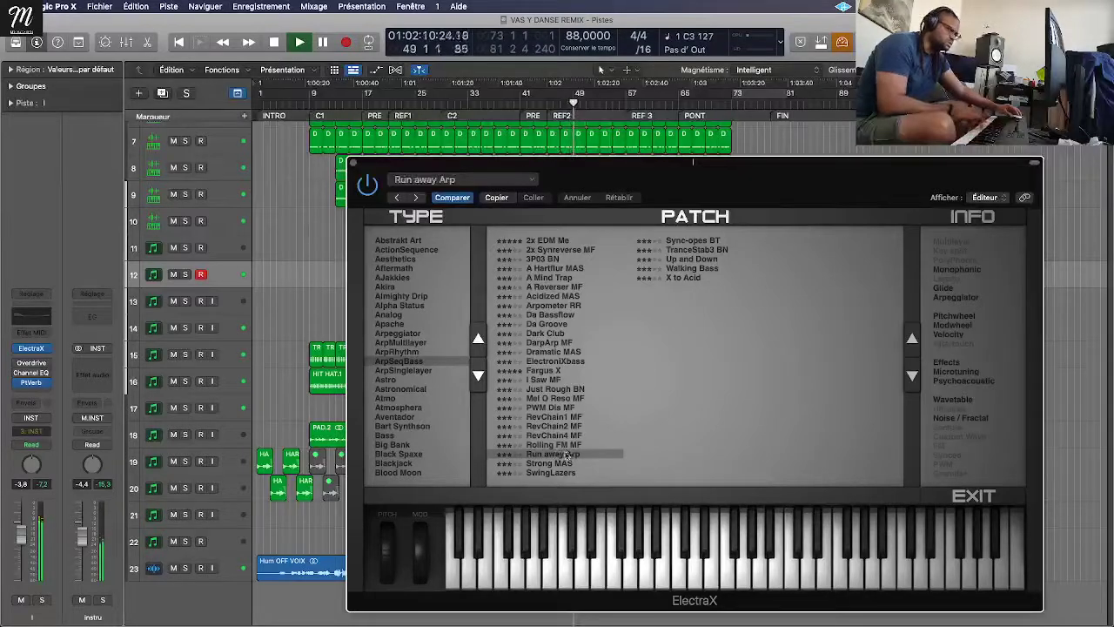
left_click(566, 464)
left_click(550, 471)
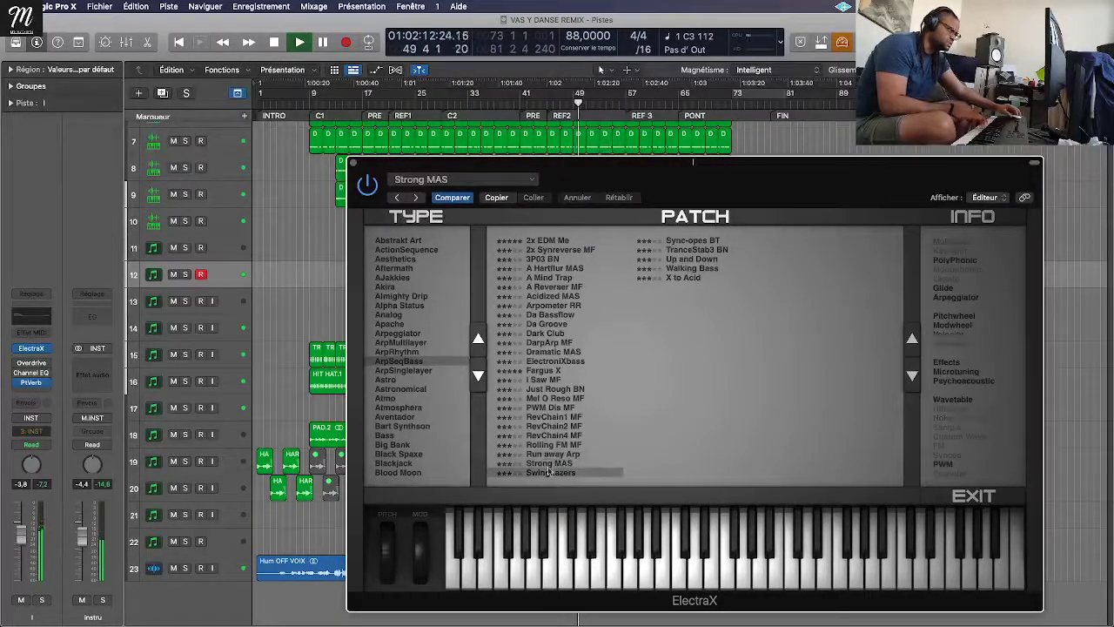
Step: Switch ElectraX to the ArpSinglelayer type and load the Organic Flows patch
left_click(409, 370)
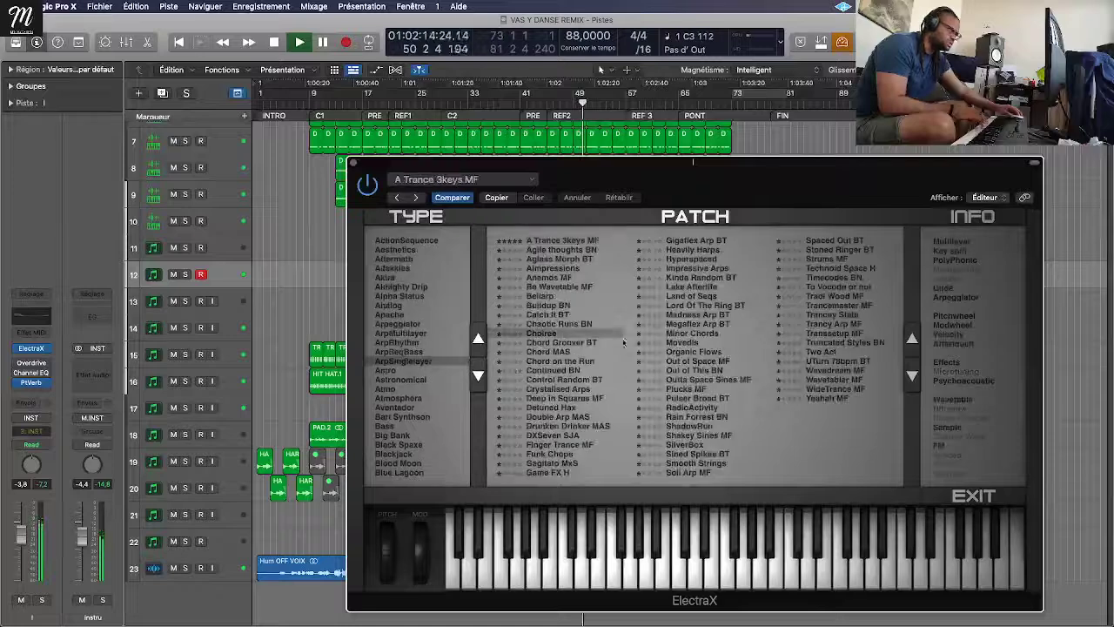
left_click(719, 353)
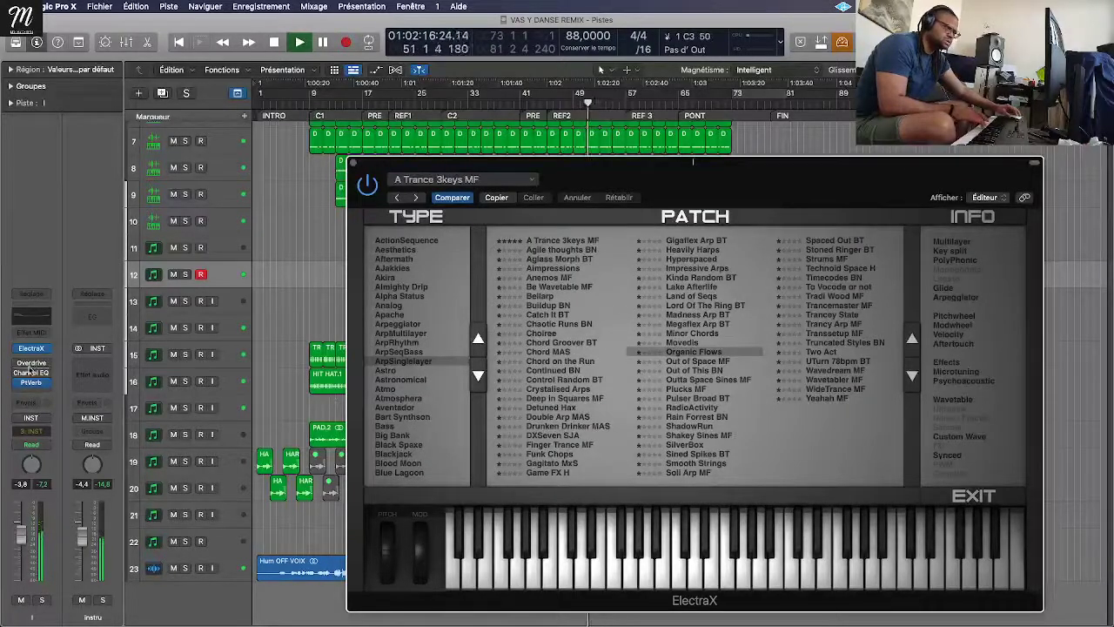
Step: Audition the ArpSinglelayer patches from Out of This BN through Pulser Broad BT, finishing by stopping playback
left_click(722, 372)
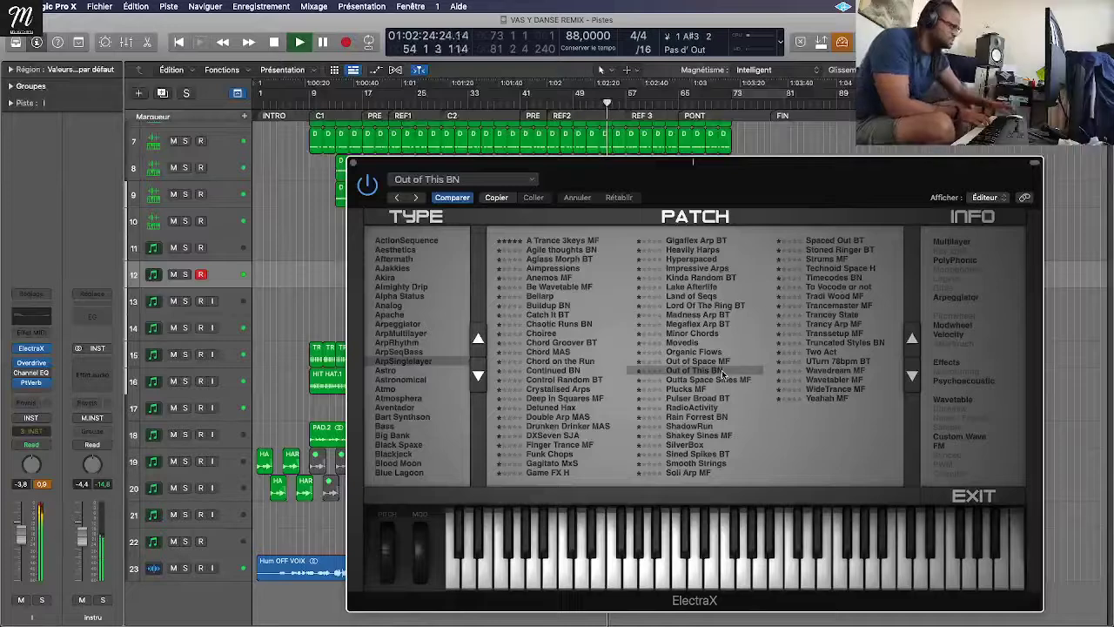
left_click(705, 381)
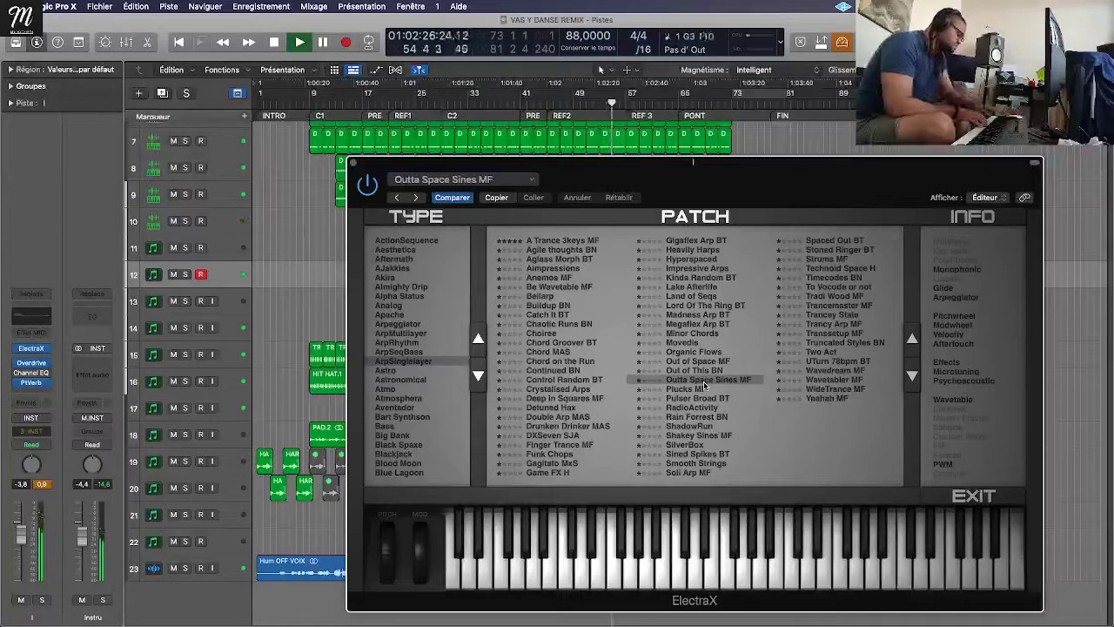
left_click(704, 388)
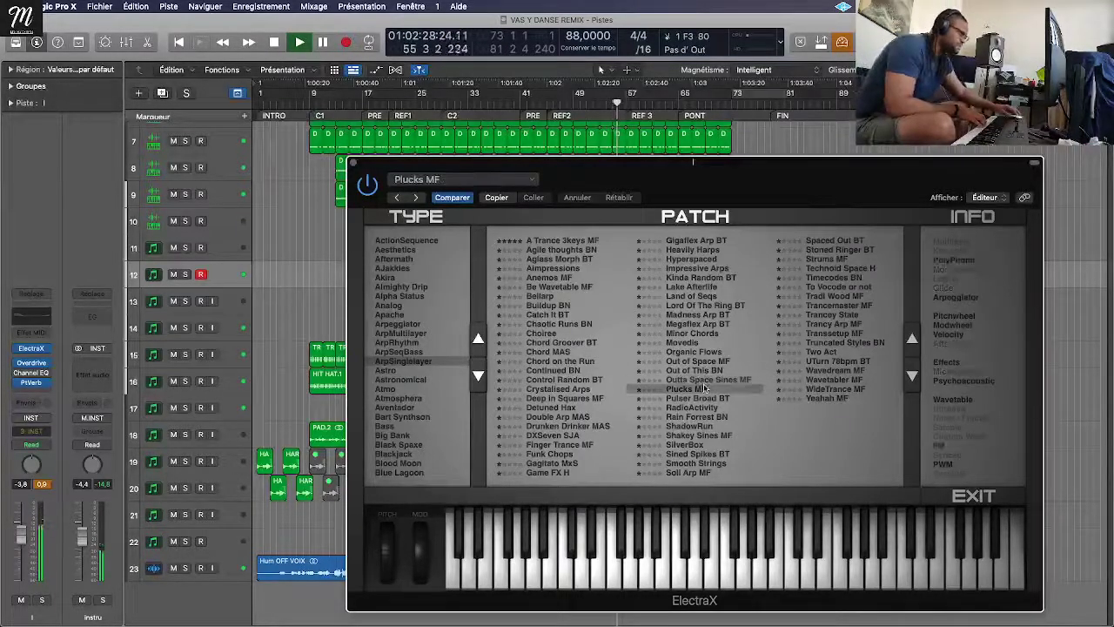
left_click(698, 398)
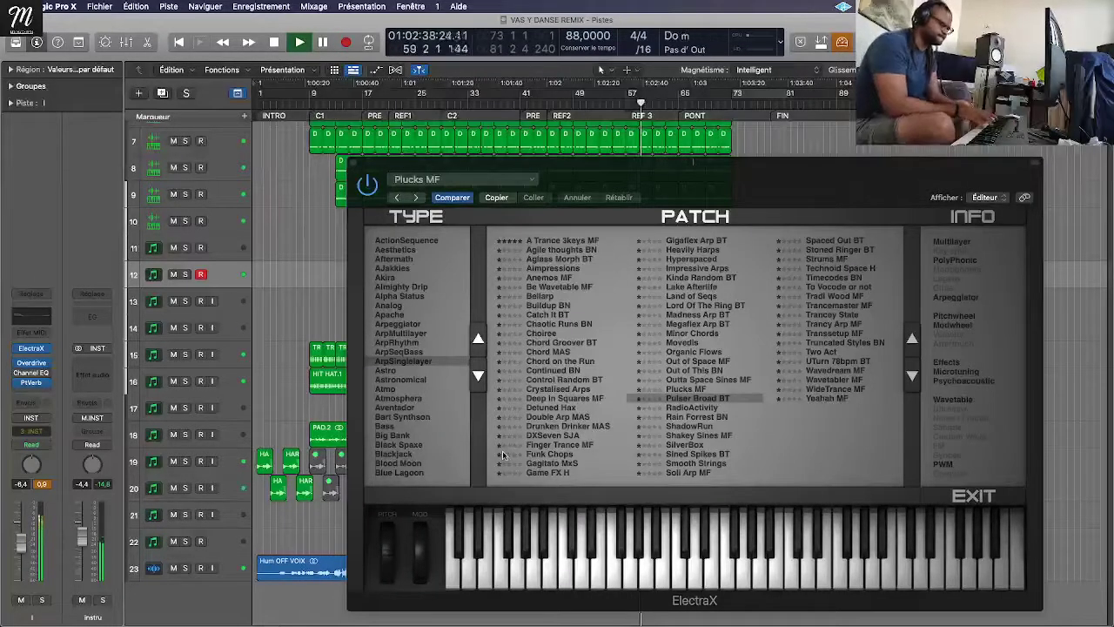
key("space")
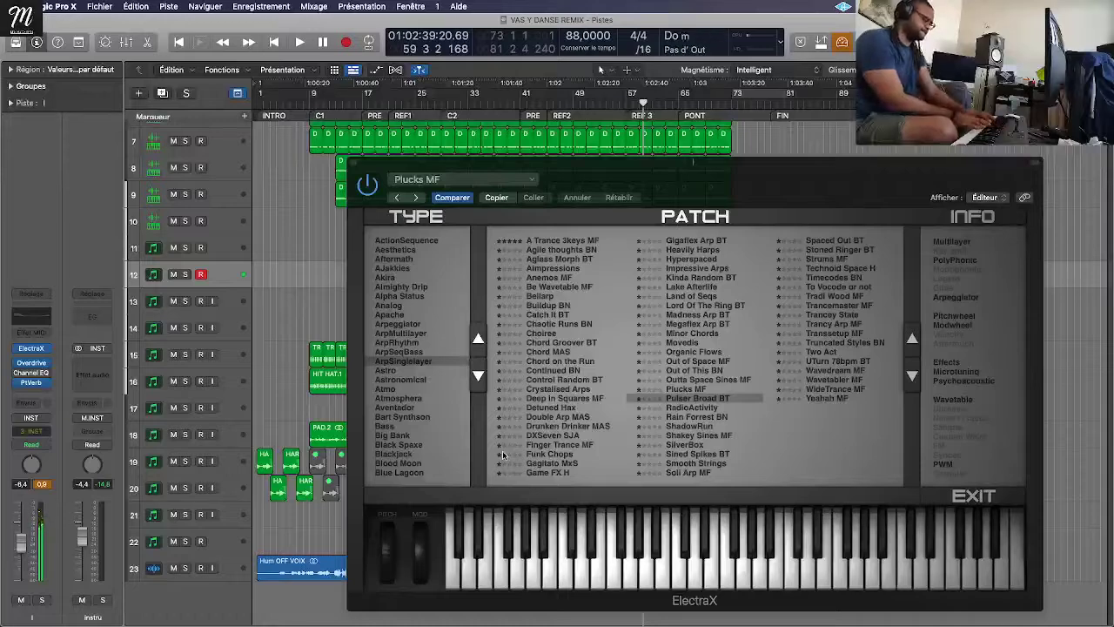
Step: Select the three C2 regions on track 9, play from them and turn on cycle looping from bar 29 to 41
key("super+w")
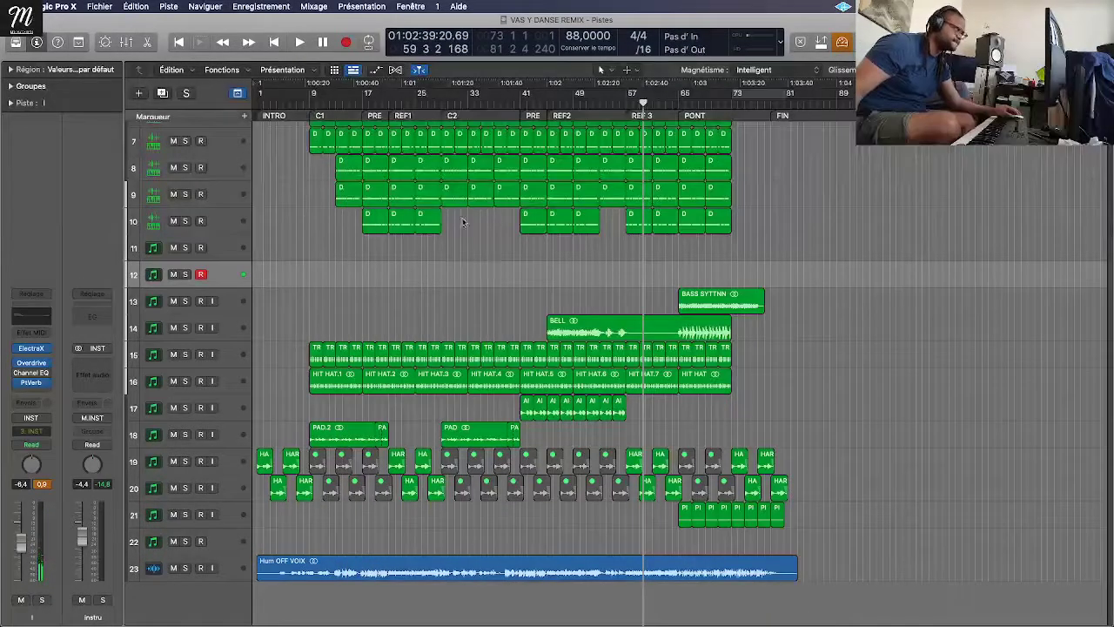
left_click_drag(462, 222, 505, 202)
key("shift+space")
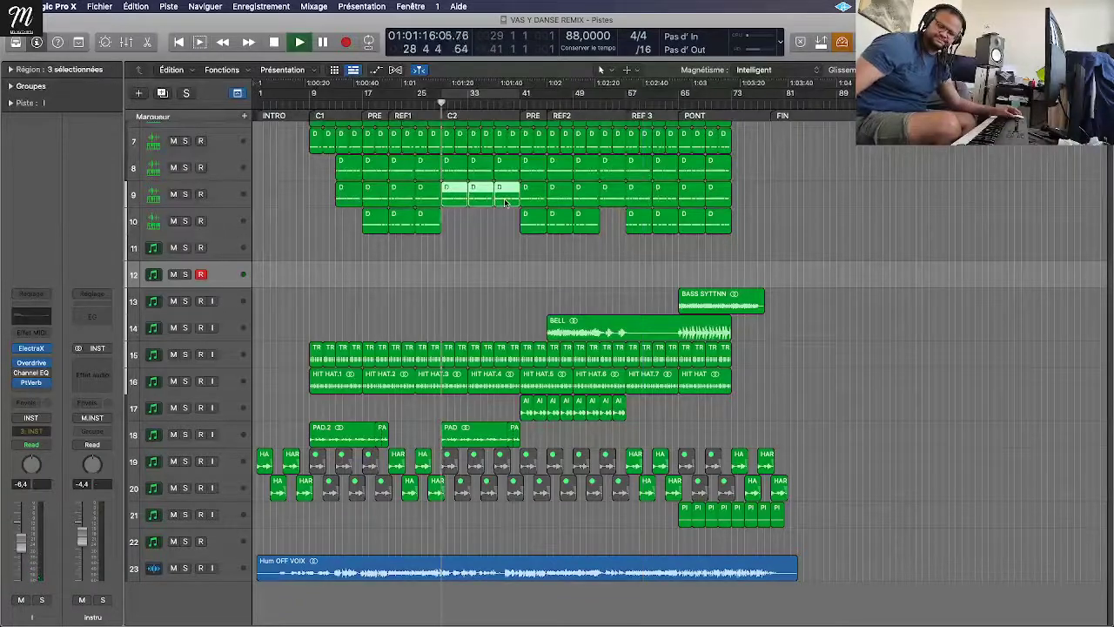
key("c")
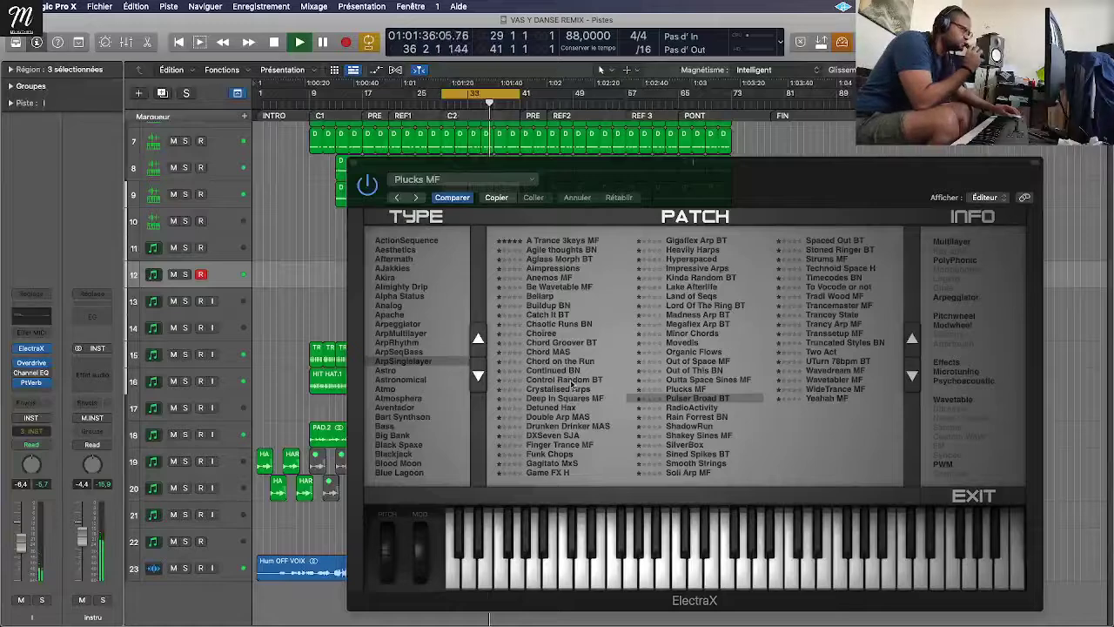
Step: Audition the Astronomical patches Dancing Arp Pad, Double Help Arp and Quick Zip Arp over the loop
left_click(401, 379)
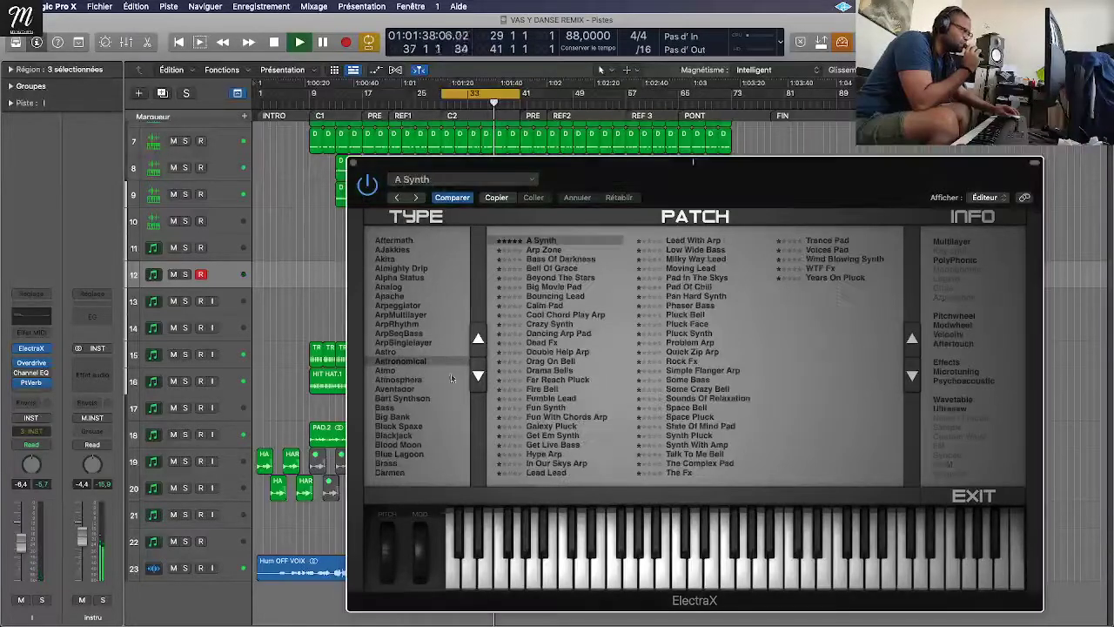
left_click(532, 334)
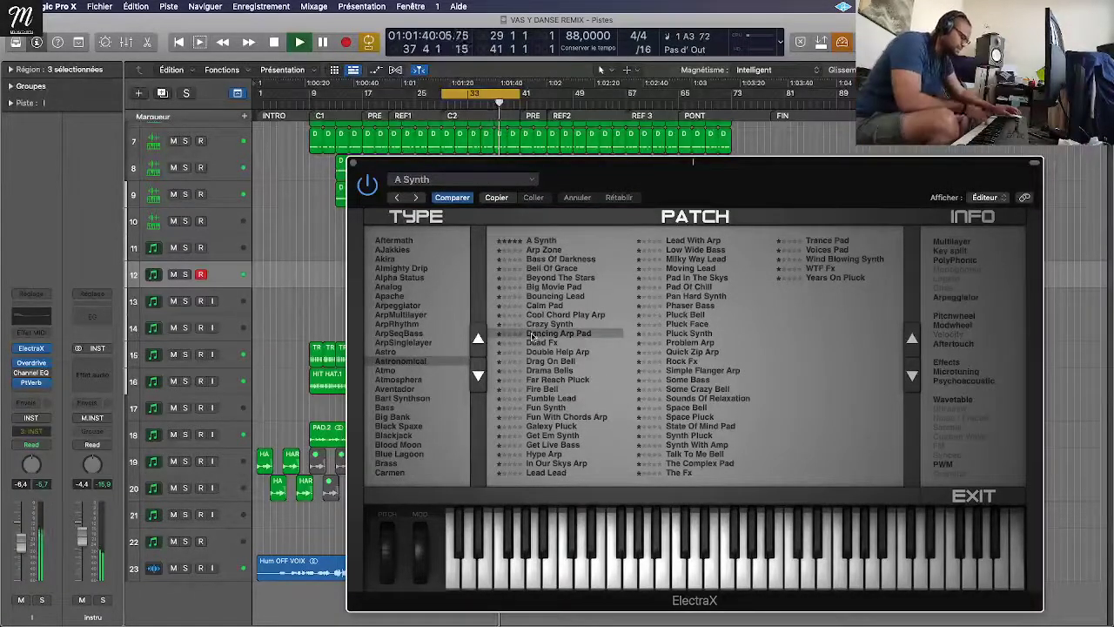
left_click(570, 352)
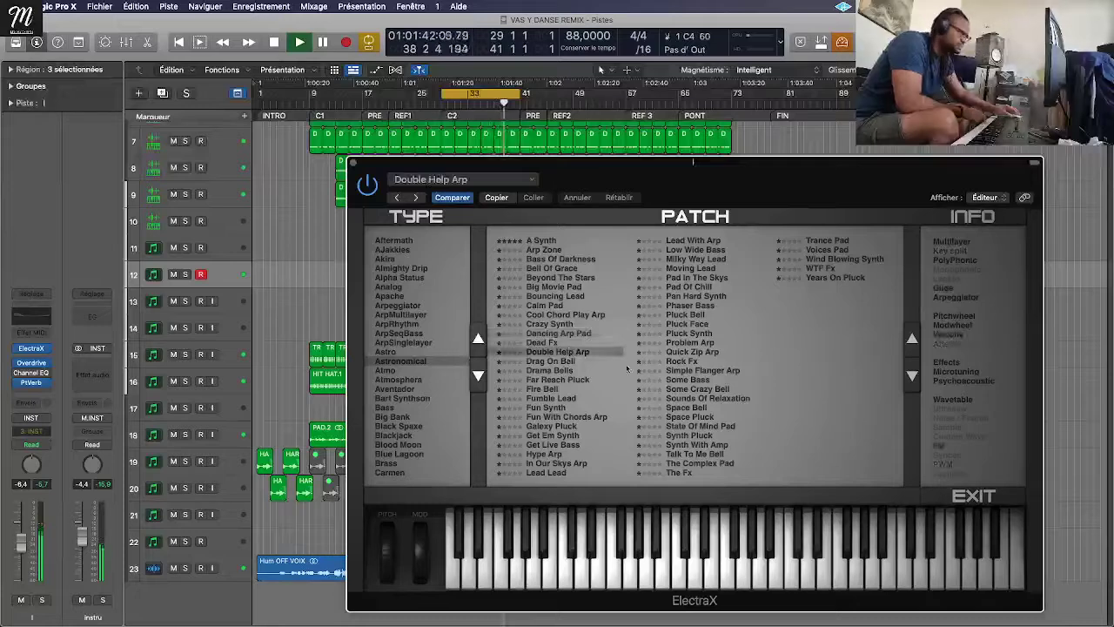
left_click(695, 352)
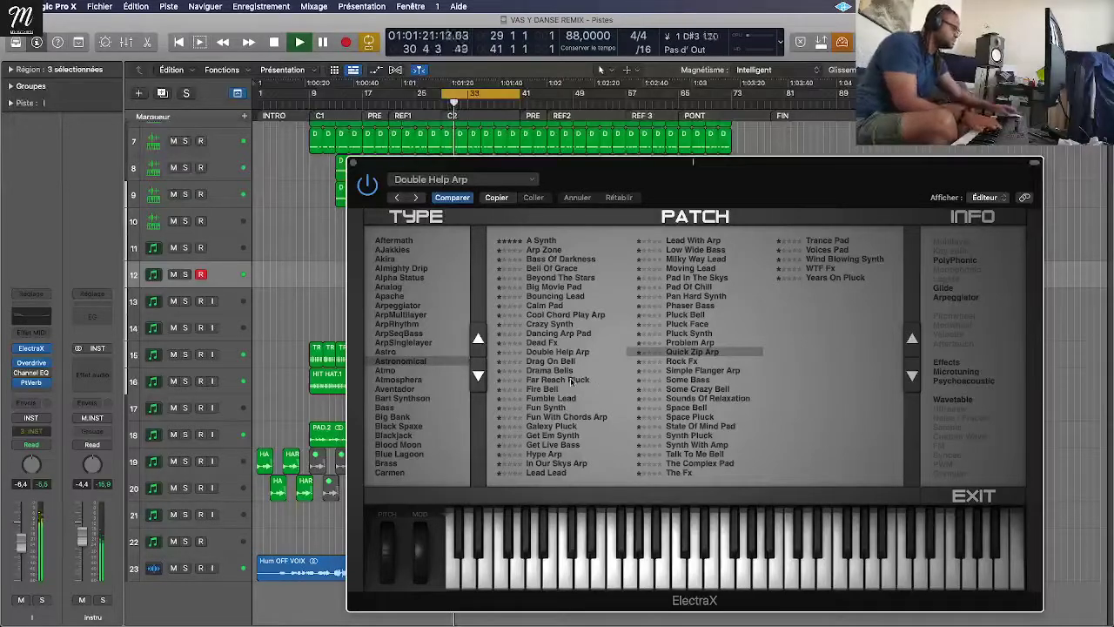
Step: Audition successive Astronomical patches from Simple Flanger Arp through The Complex Pad
left_click(692, 371)
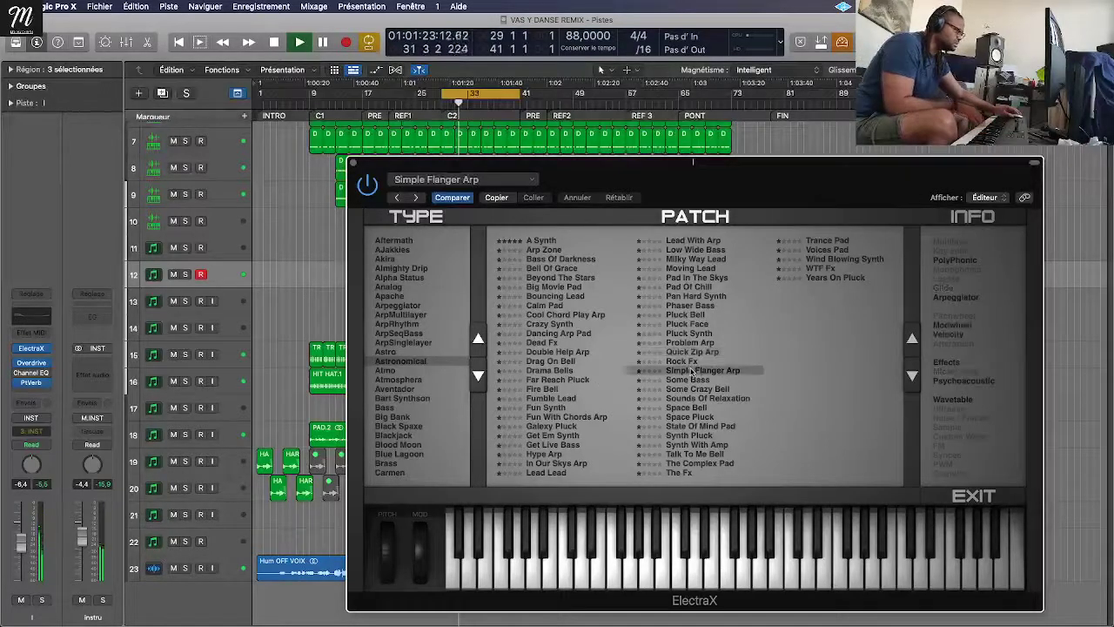
left_click(688, 381)
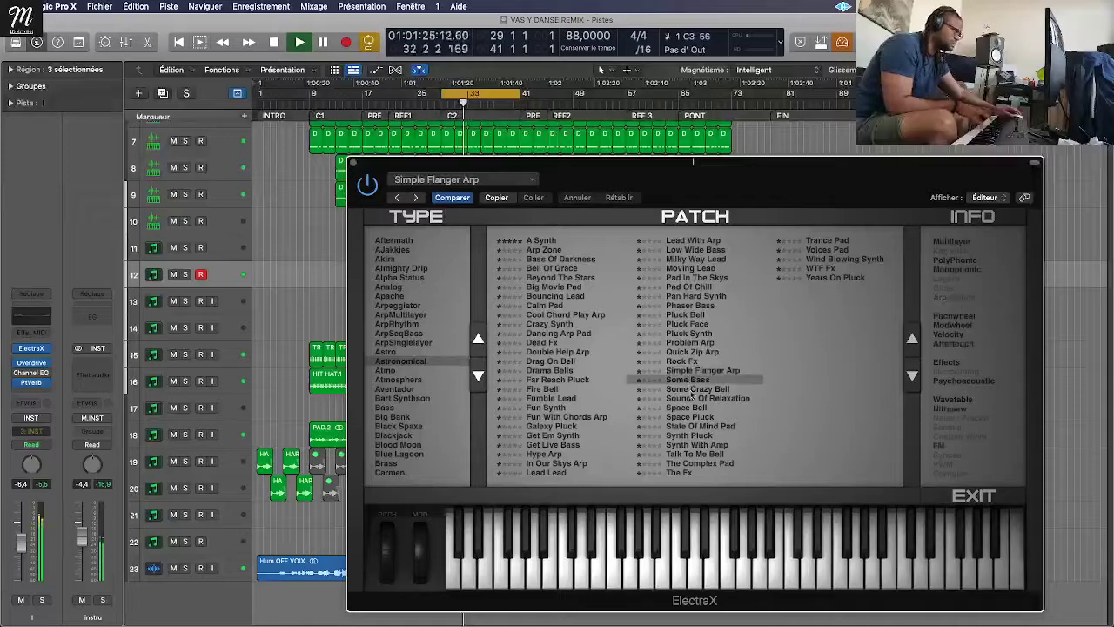
left_click(691, 389)
left_click(691, 400)
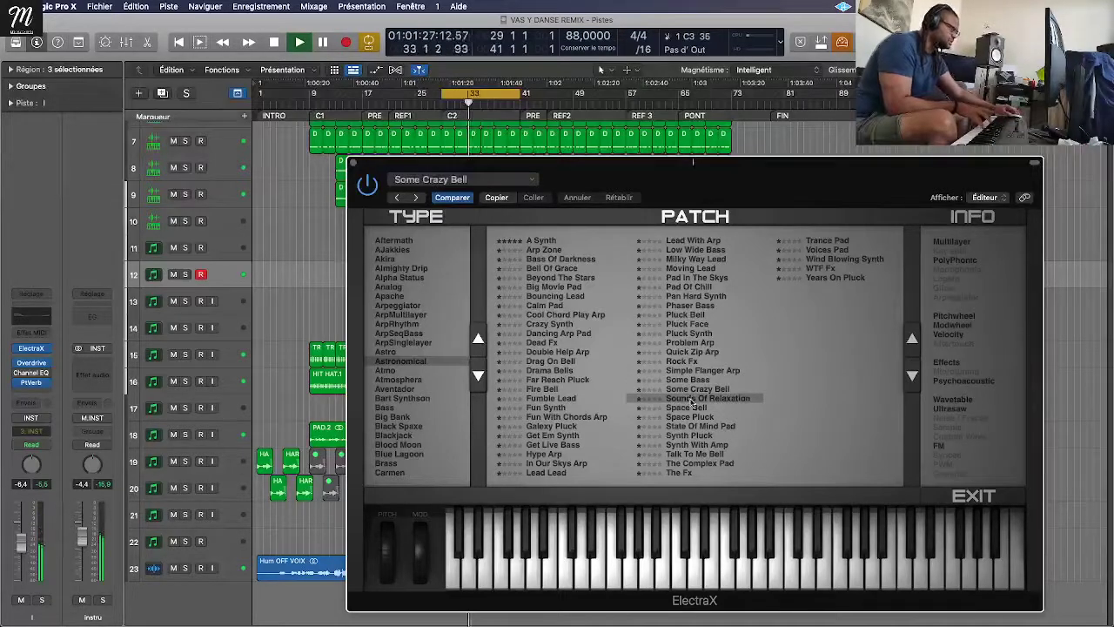
left_click(692, 407)
left_click(694, 417)
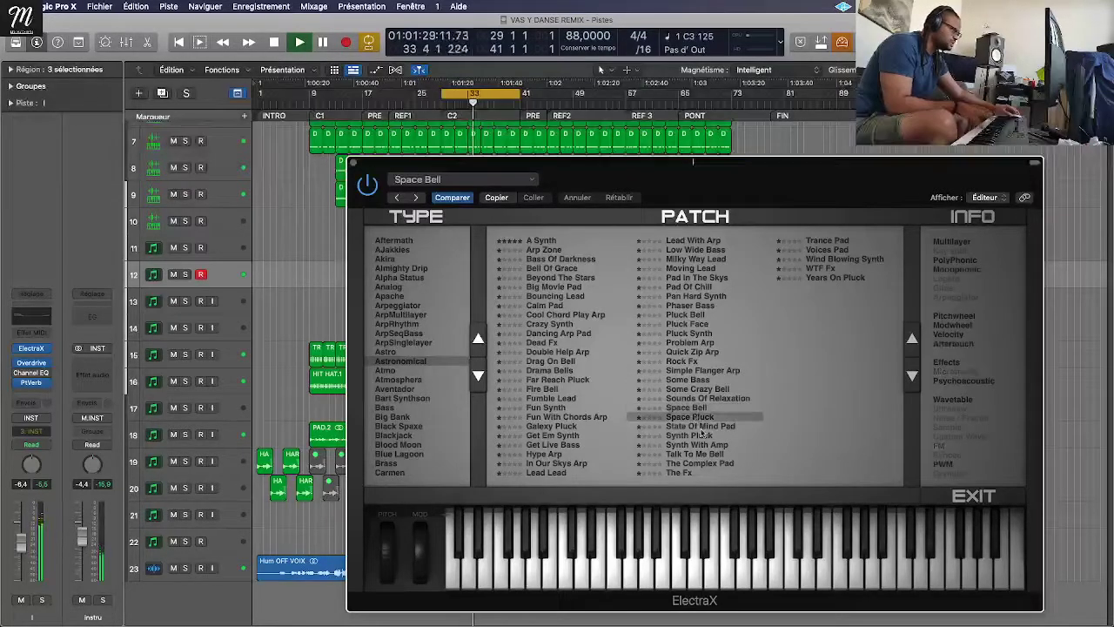
left_click(701, 426)
left_click(702, 435)
left_click(703, 444)
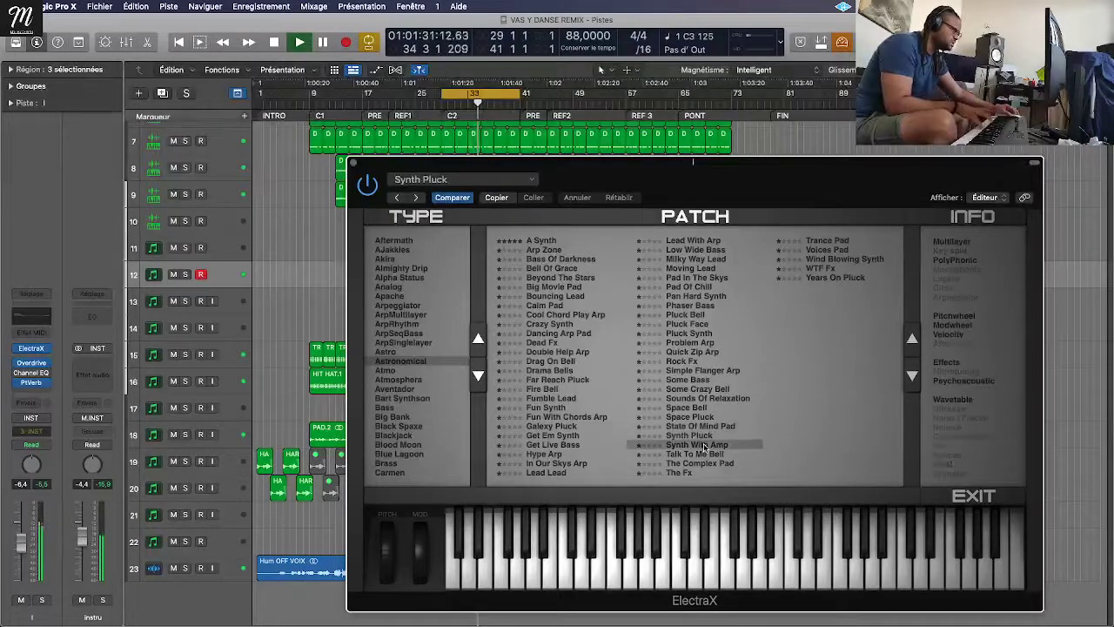
left_click(703, 453)
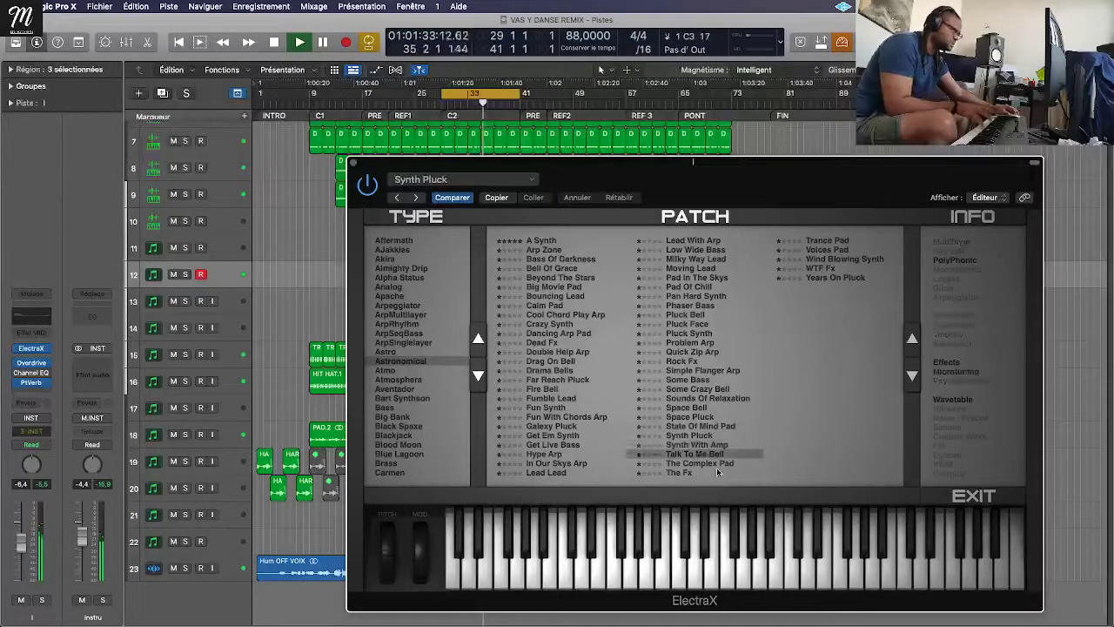
left_click(715, 463)
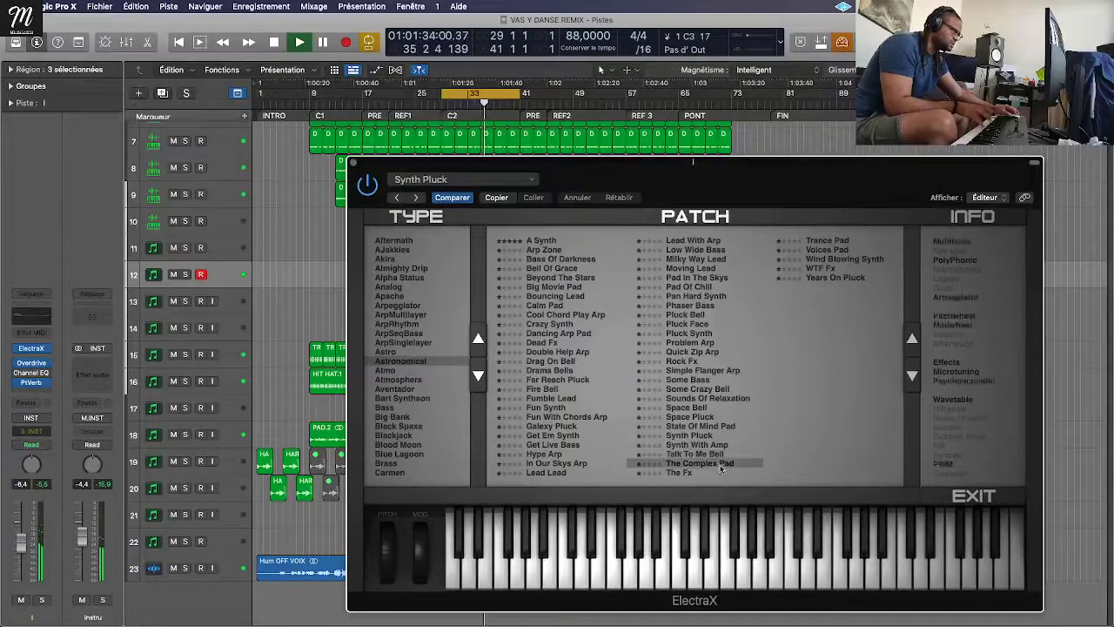
Step: Audition the Atmosphere patches AT Sardinia, PD Choir1, PD Choir2, PD Stalactite, PD Swirling and PD Vector
left_click(403, 381)
left_click(557, 379)
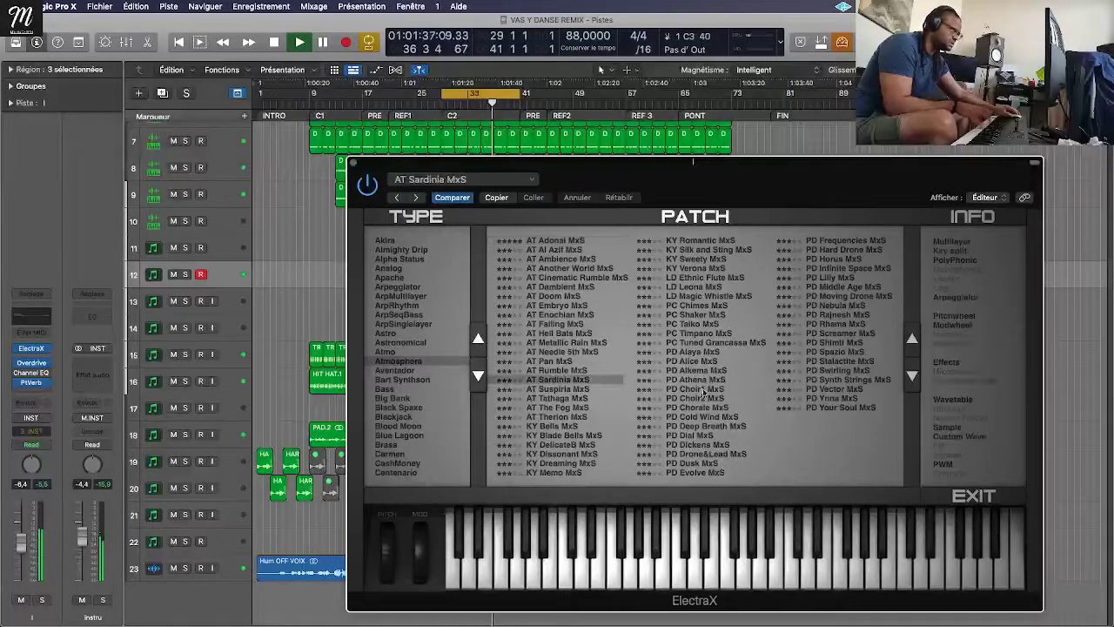
left_click(703, 390)
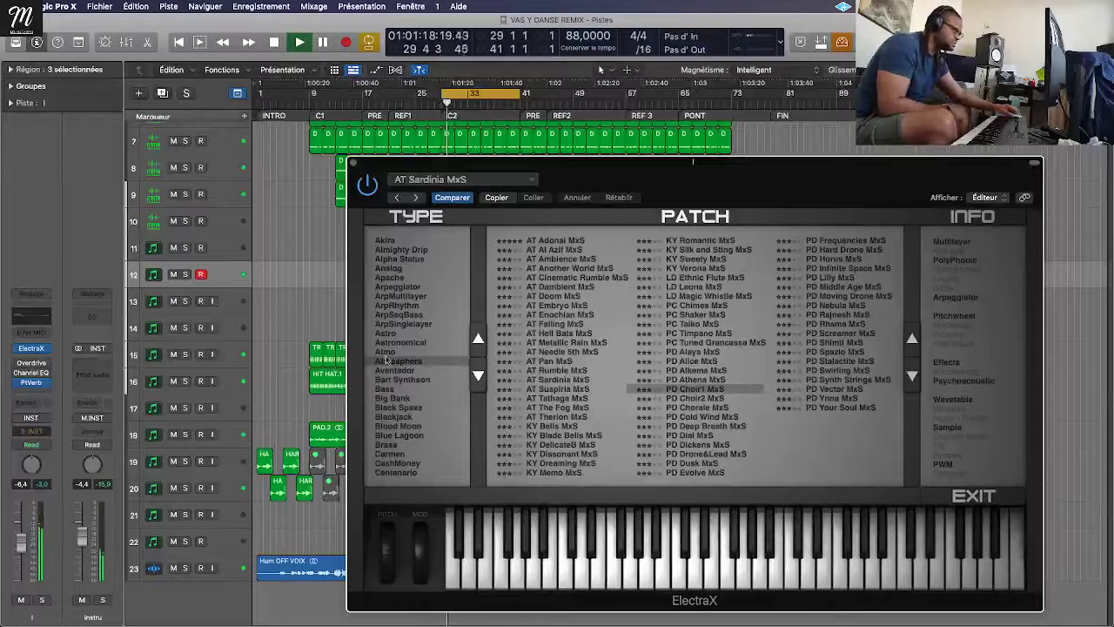
left_click(672, 399)
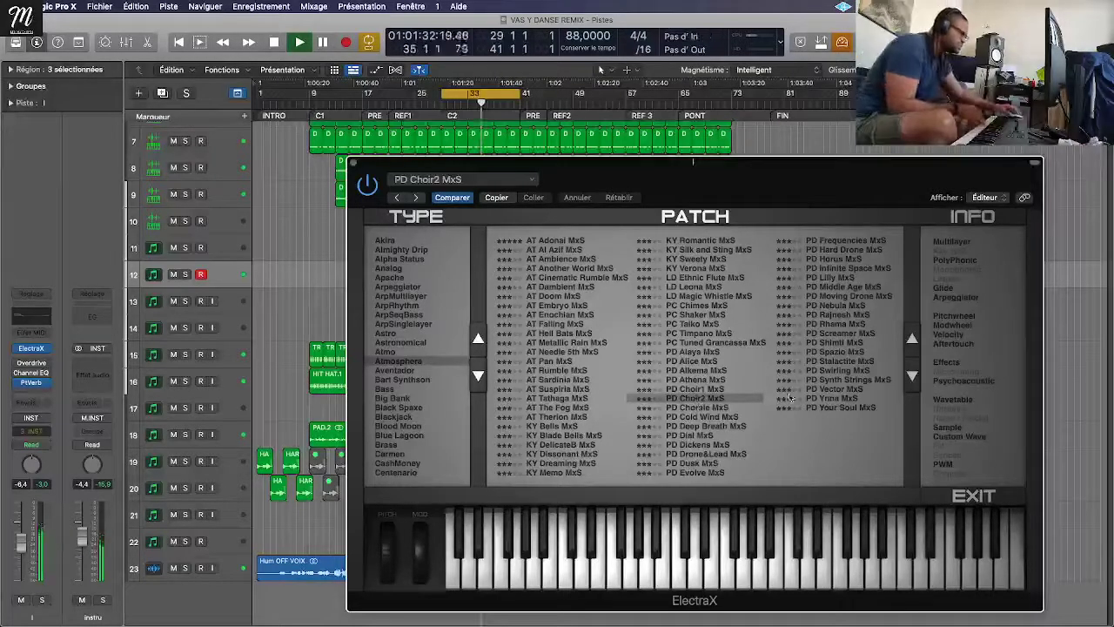
left_click(836, 362)
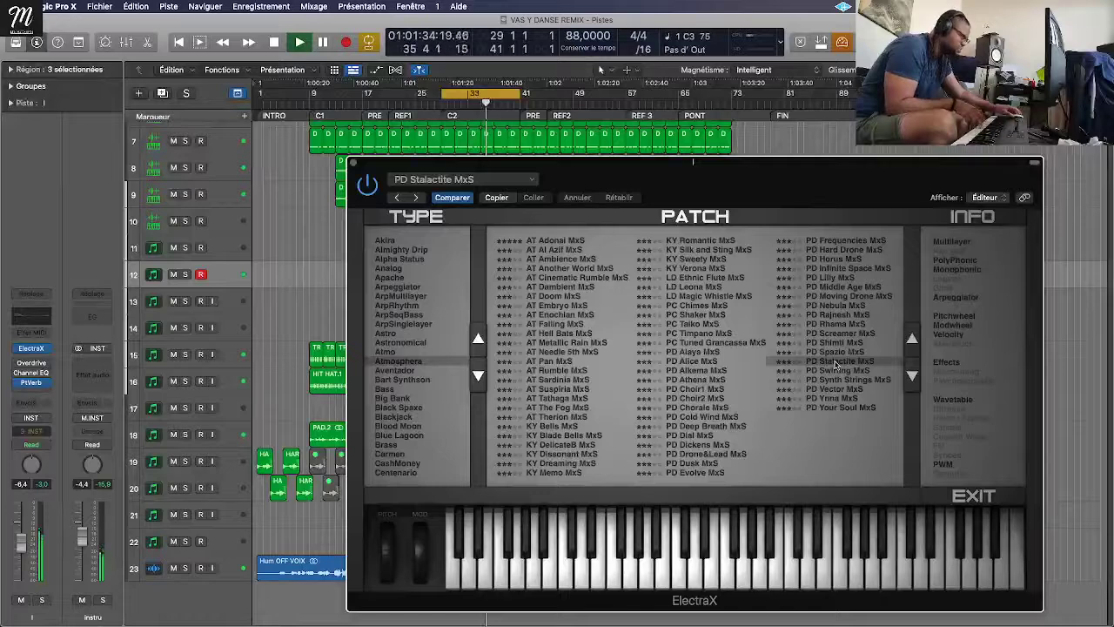
left_click(832, 371)
left_click(827, 388)
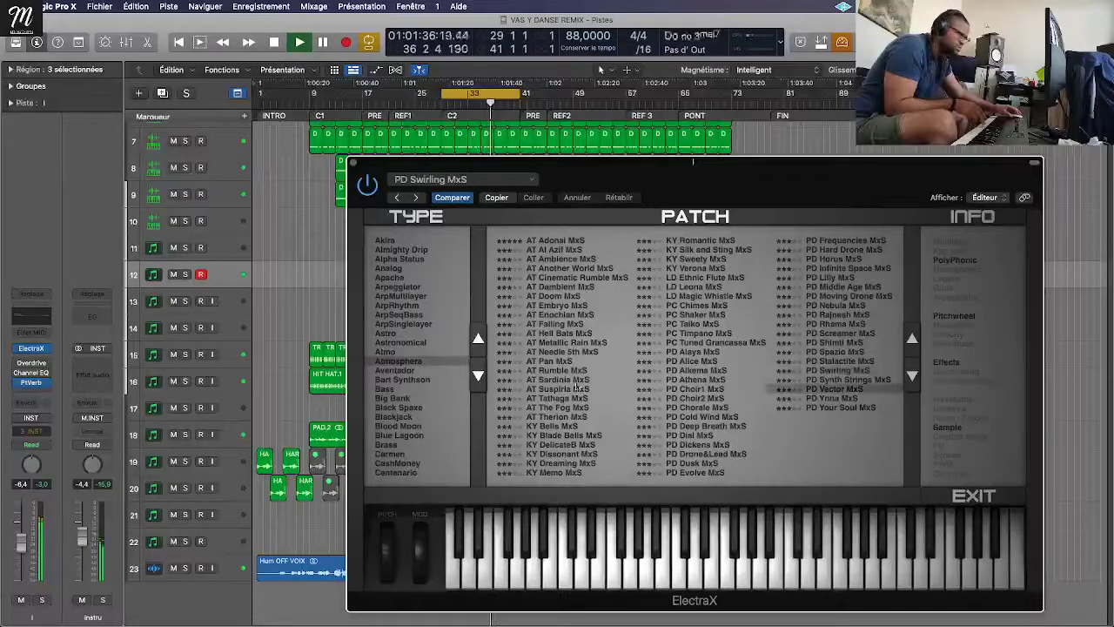
Step: Audition the Bart Synthson patches from BASS Trill Simpson through the bell sounds to BELL Uzi Savage
left_click(422, 382)
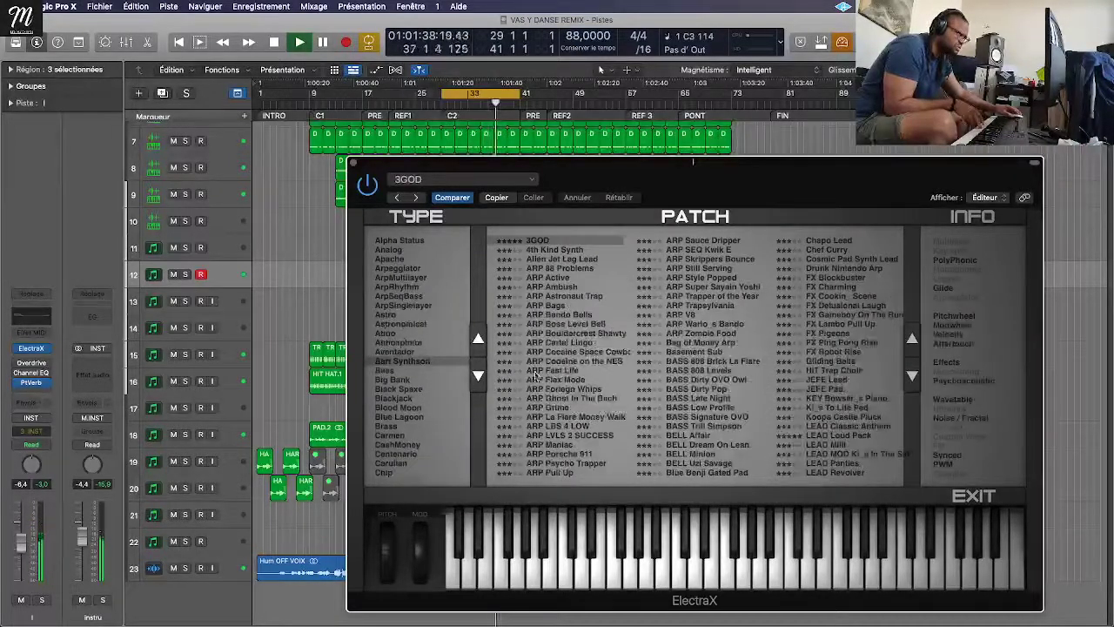
left_click(700, 425)
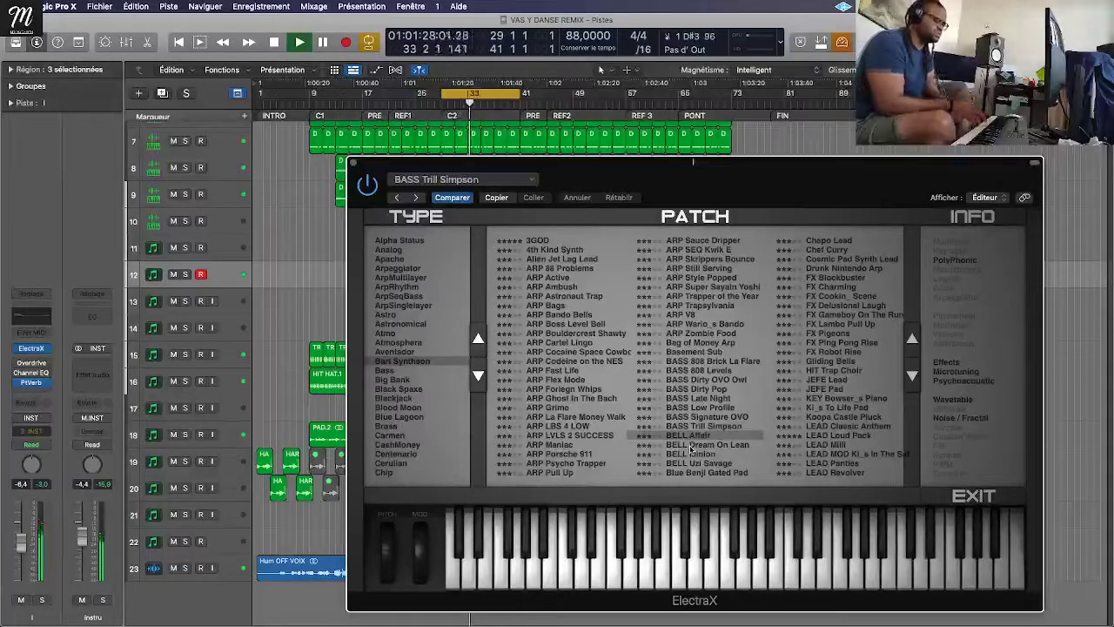
left_click(912, 377)
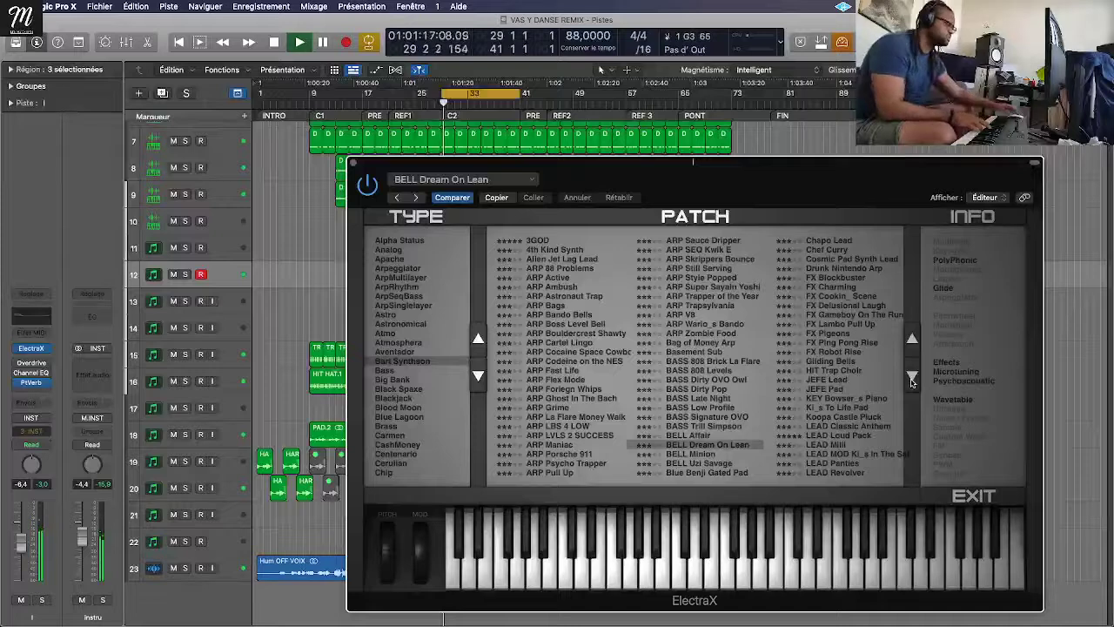
left_click(912, 378)
left_click(913, 380)
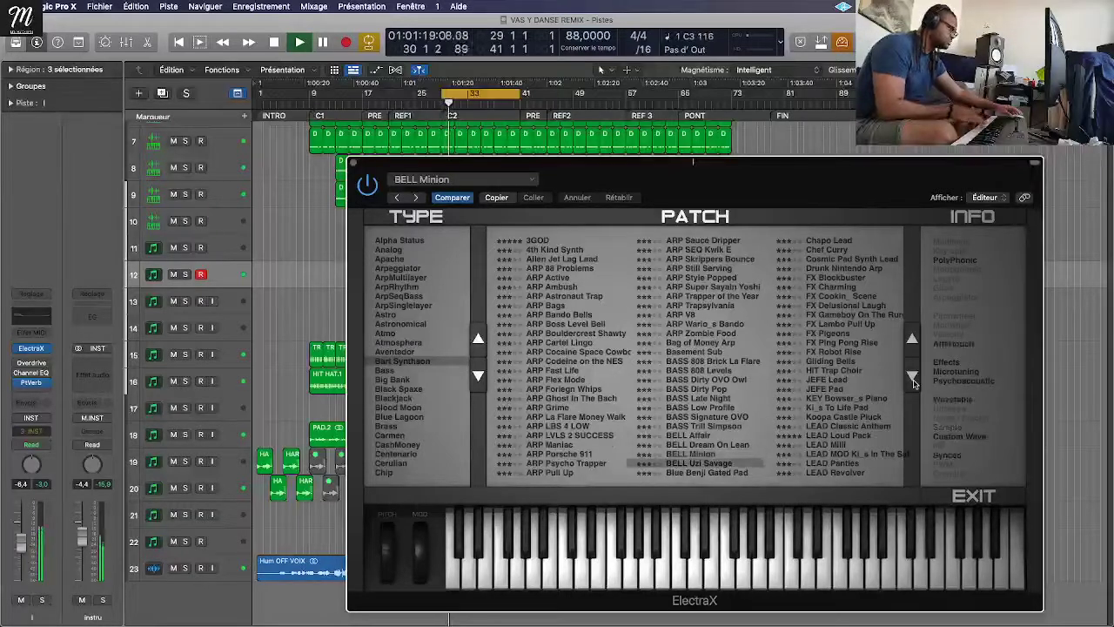
Step: Step onward through the Bart Synthson patches after BELL Uzi Savage, up to LEAD Loud Pack
left_click(912, 379)
left_click(911, 380)
left_click(911, 382)
left_click(911, 377)
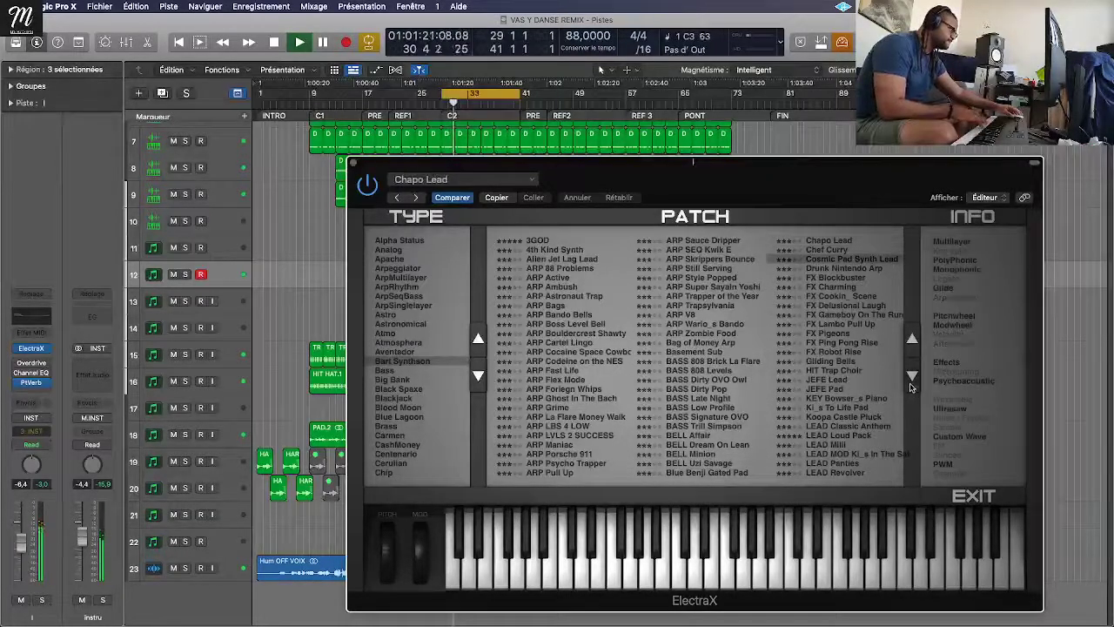
left_click(911, 378)
left_click(911, 377)
left_click(910, 383)
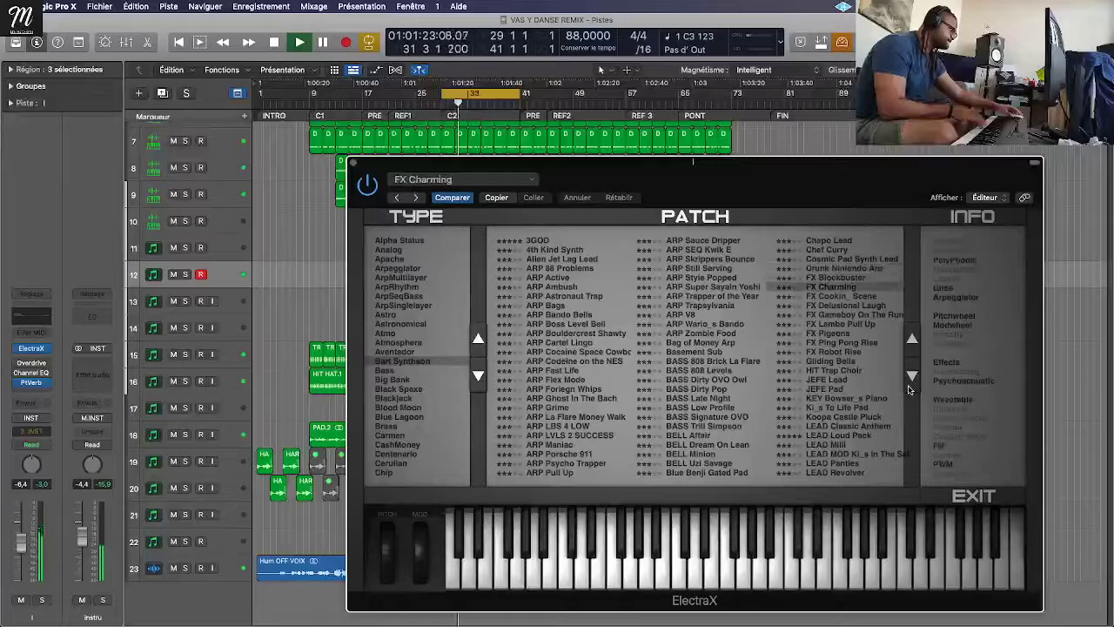
left_click(911, 383)
left_click(912, 383)
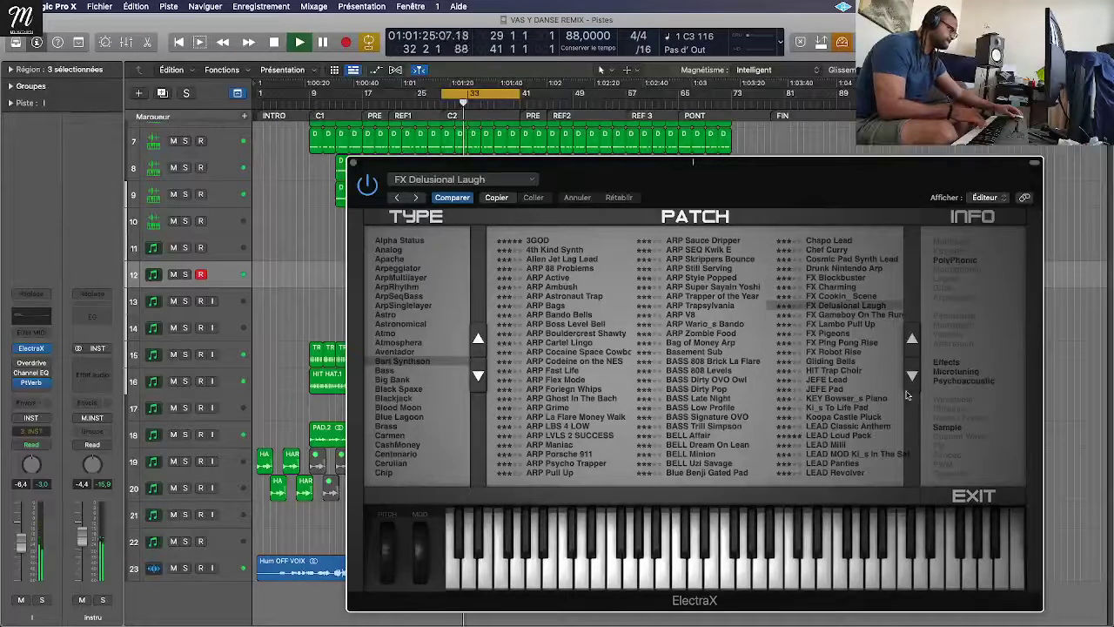
left_click(911, 388)
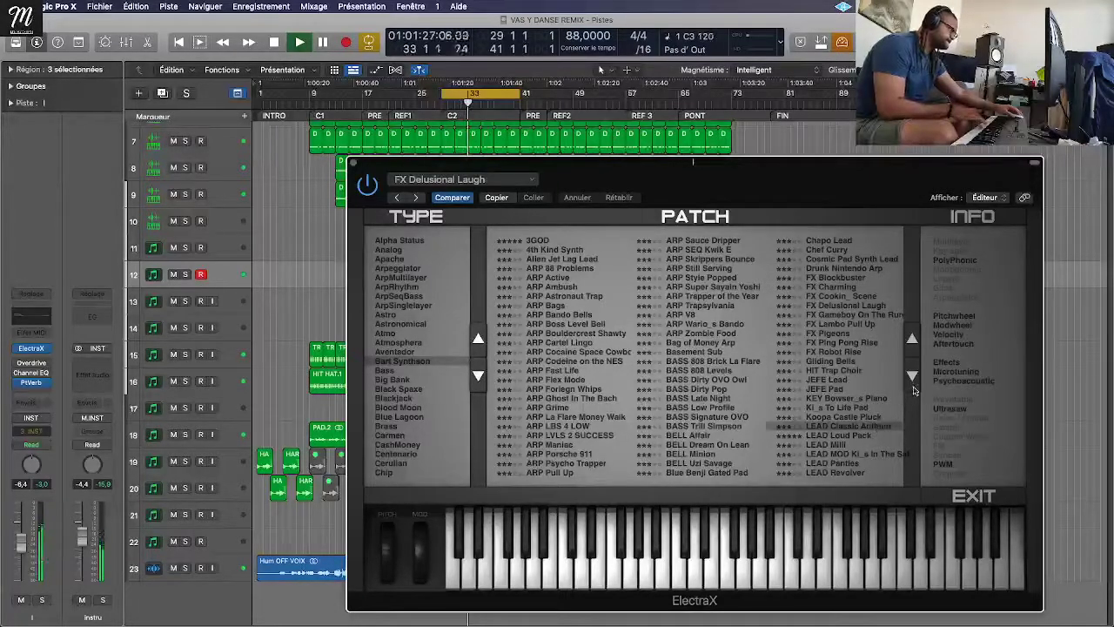
left_click(912, 383)
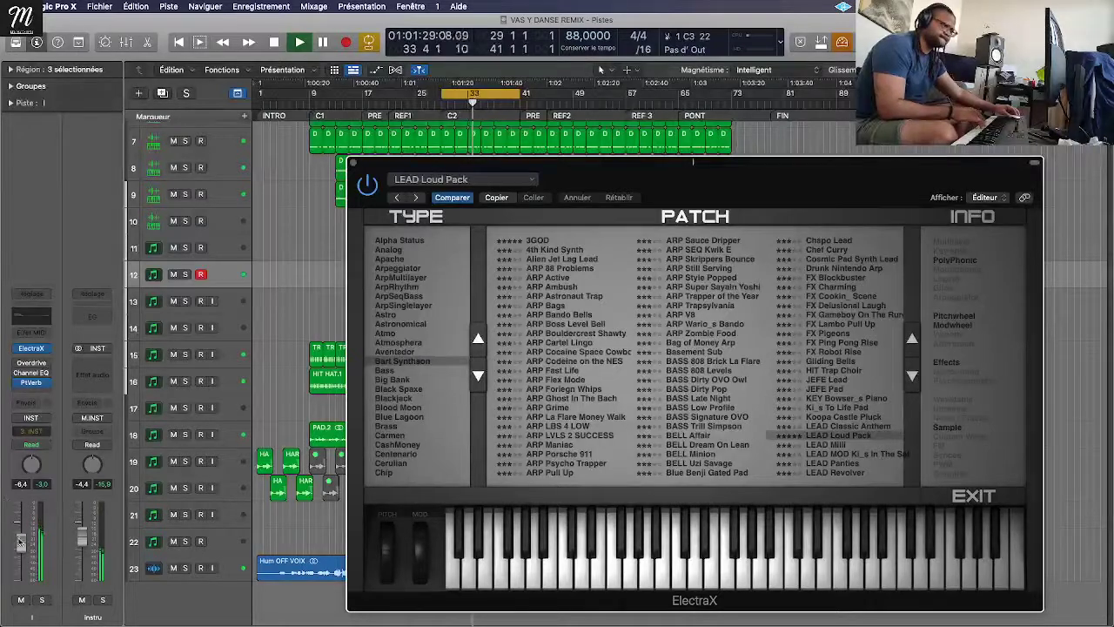
Step: Set the ElectraX track's volume to -5.0 dB and advance to the patch after LEAD Loud Pack
left_click_drag(21, 532, 52, 541)
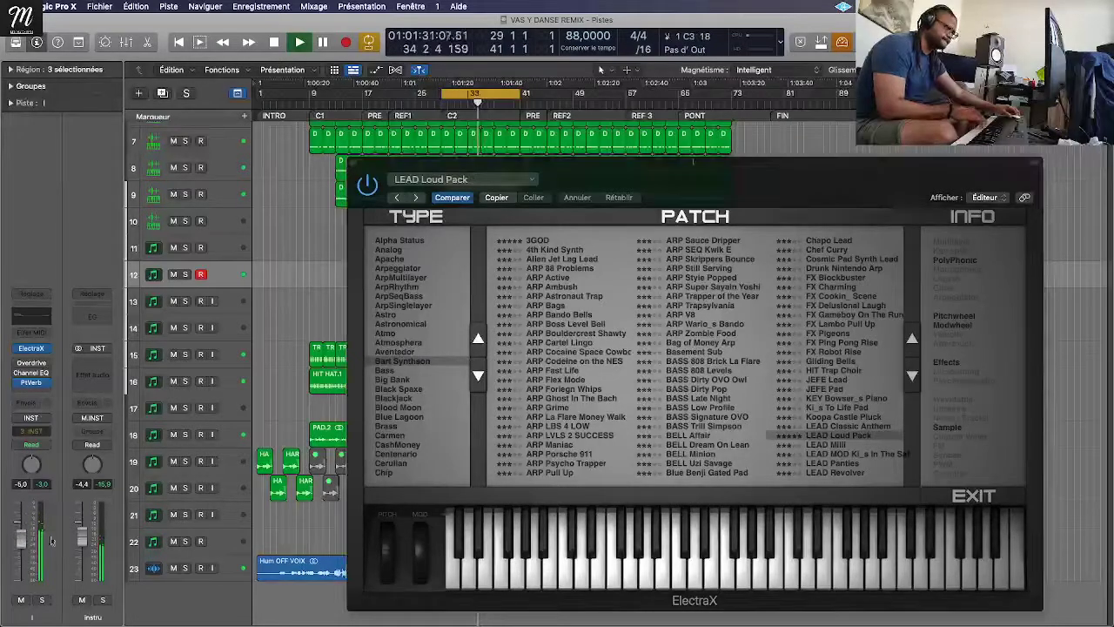
left_click(912, 375)
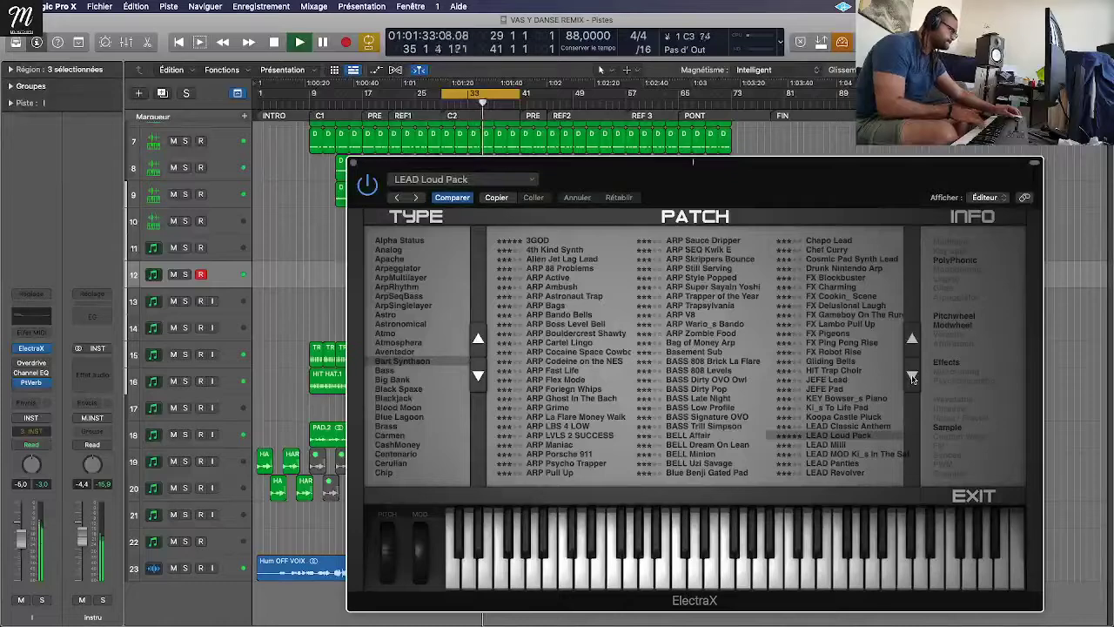
Step: Audition the Bart Synthson patches from LEAD Milli through LEAD Revolver, LEAD SEQ Caution and LEAD Stringy to Let Me Ride Bassline
left_click(912, 376)
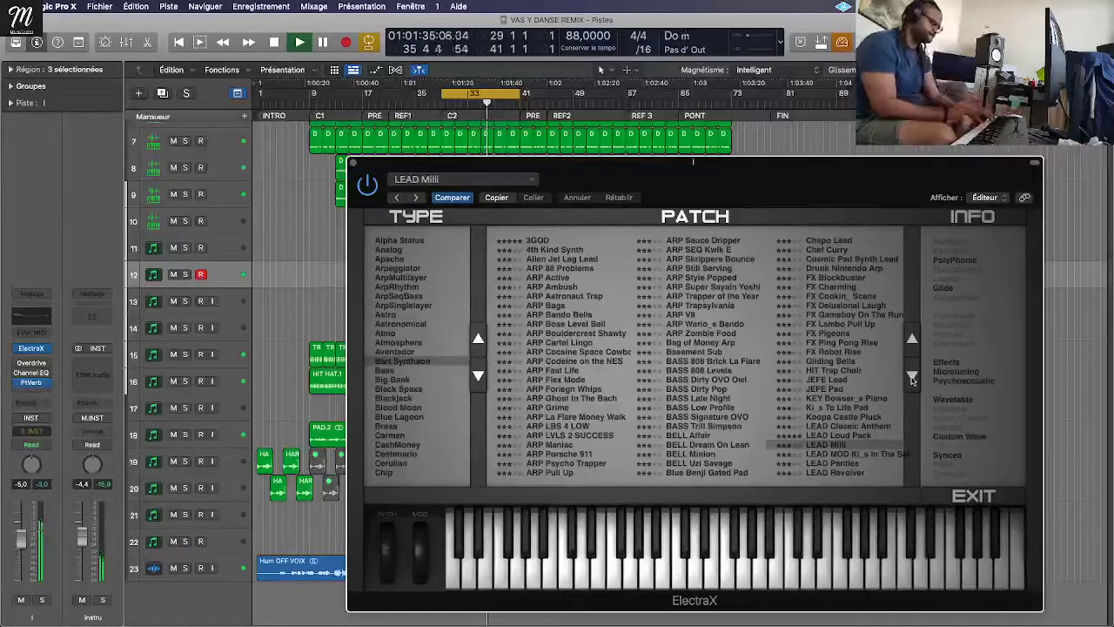
left_click(912, 376)
left_click(912, 376)
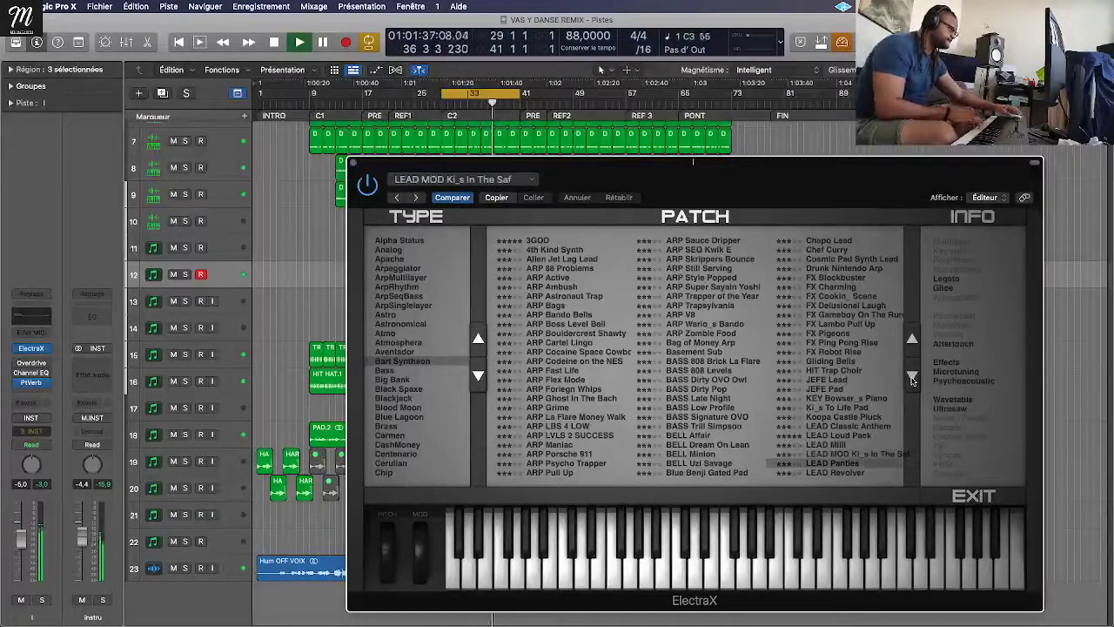
left_click(912, 376)
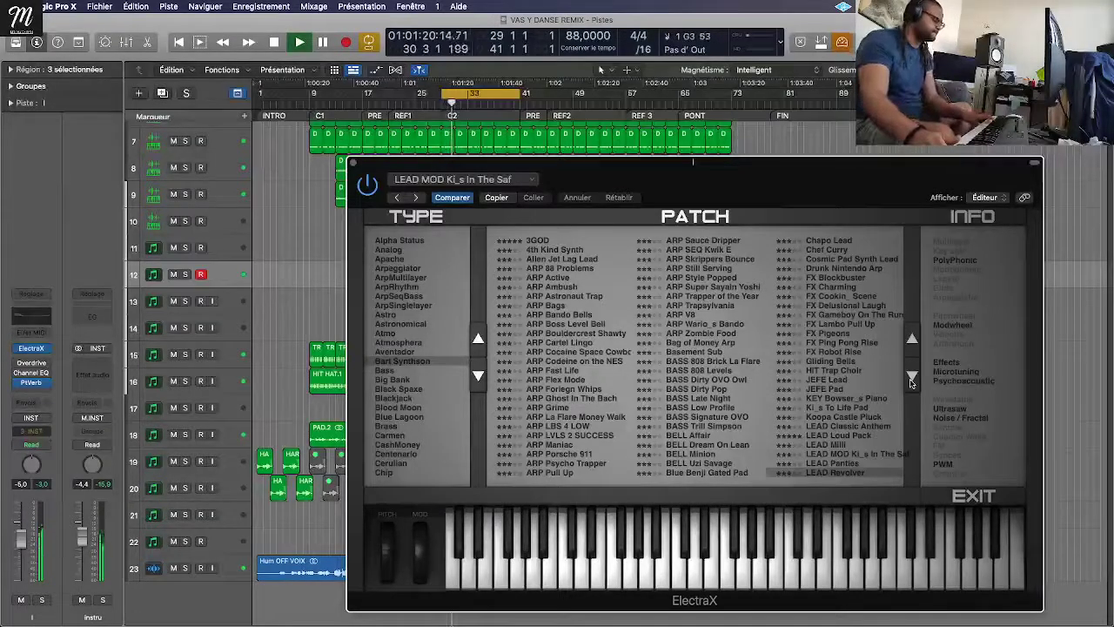
left_click(911, 381)
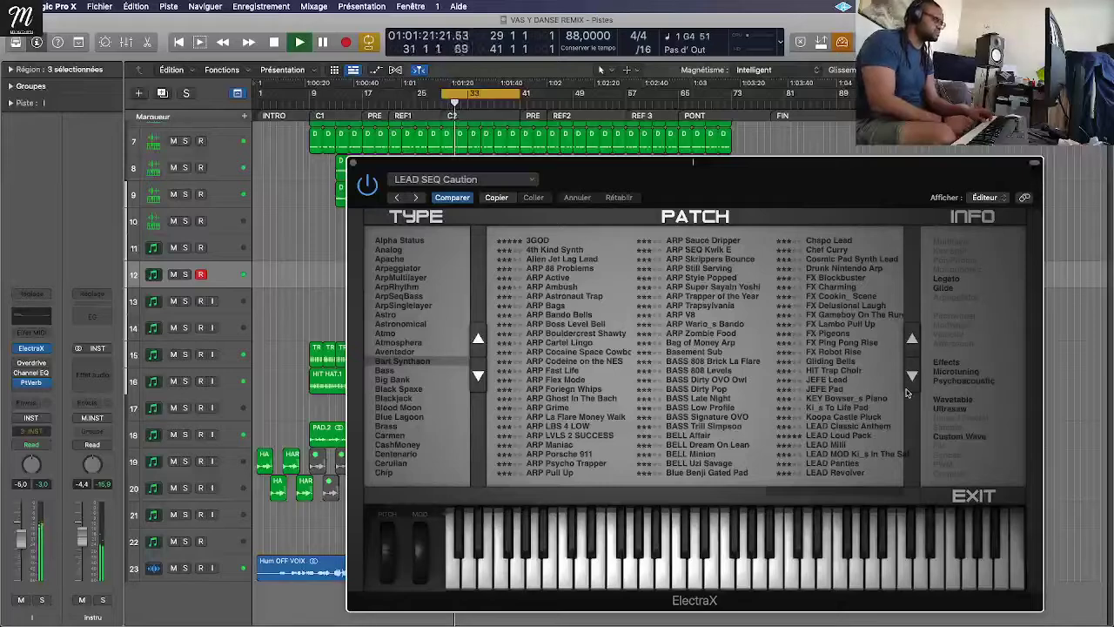
left_click(905, 389)
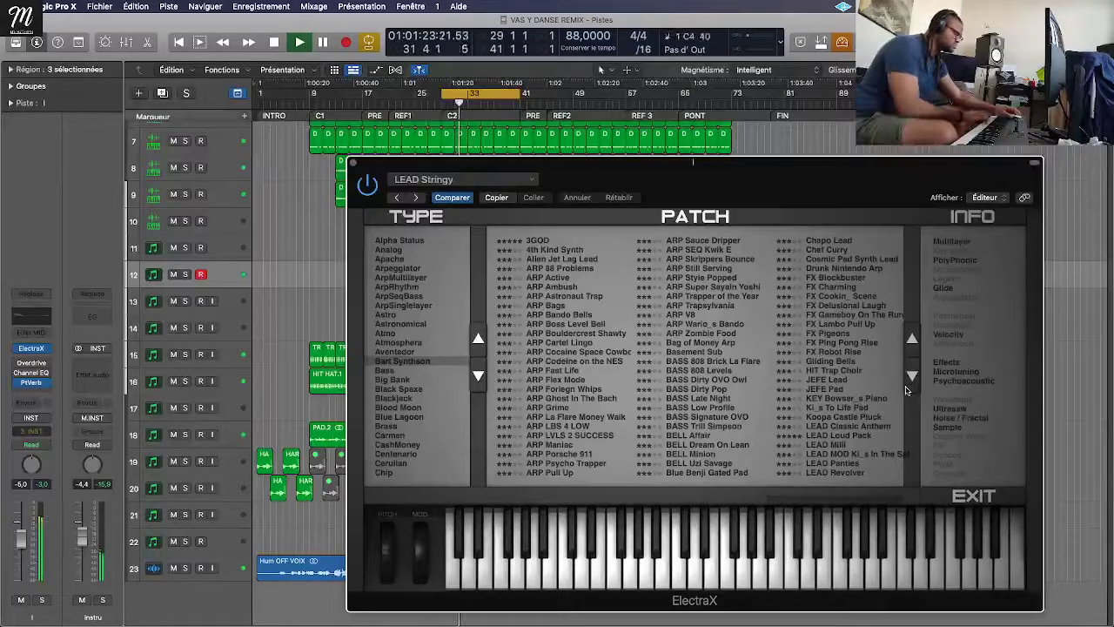
left_click(912, 389)
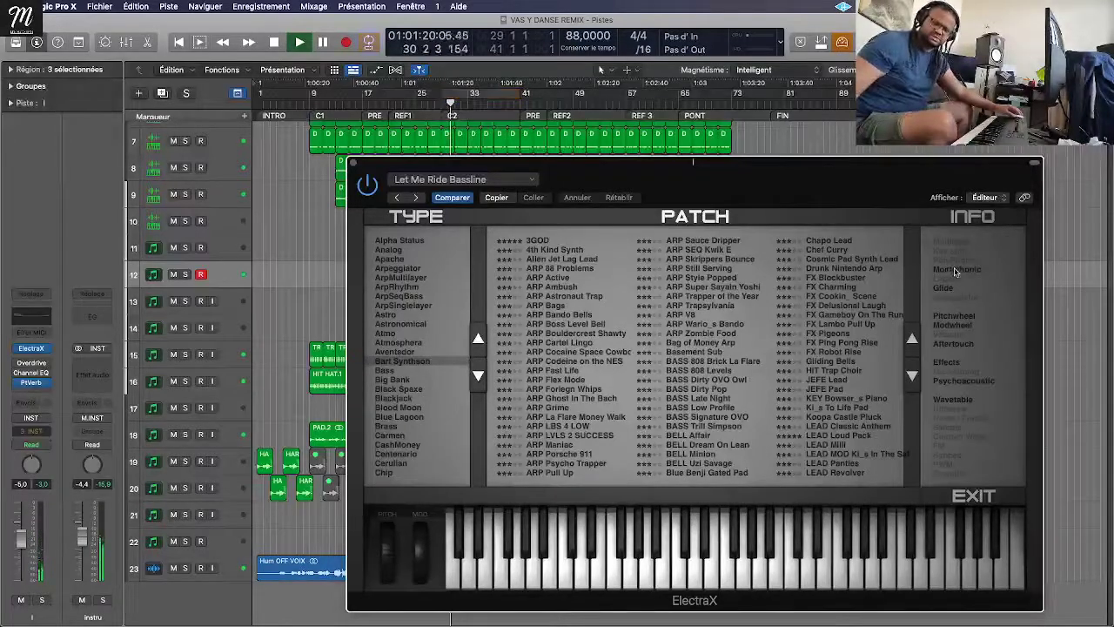
Step: Let playback continue past the C2 section and audition the Bart Synthson patches McClaren Bells through PAD Cin City
left_click(513, 103)
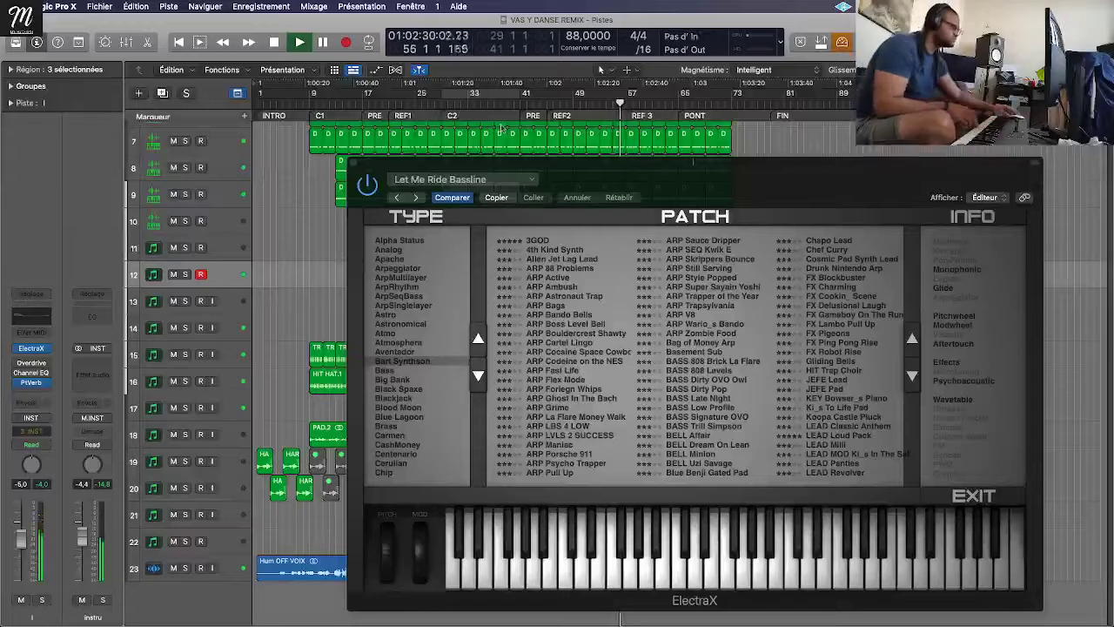
left_click(911, 374)
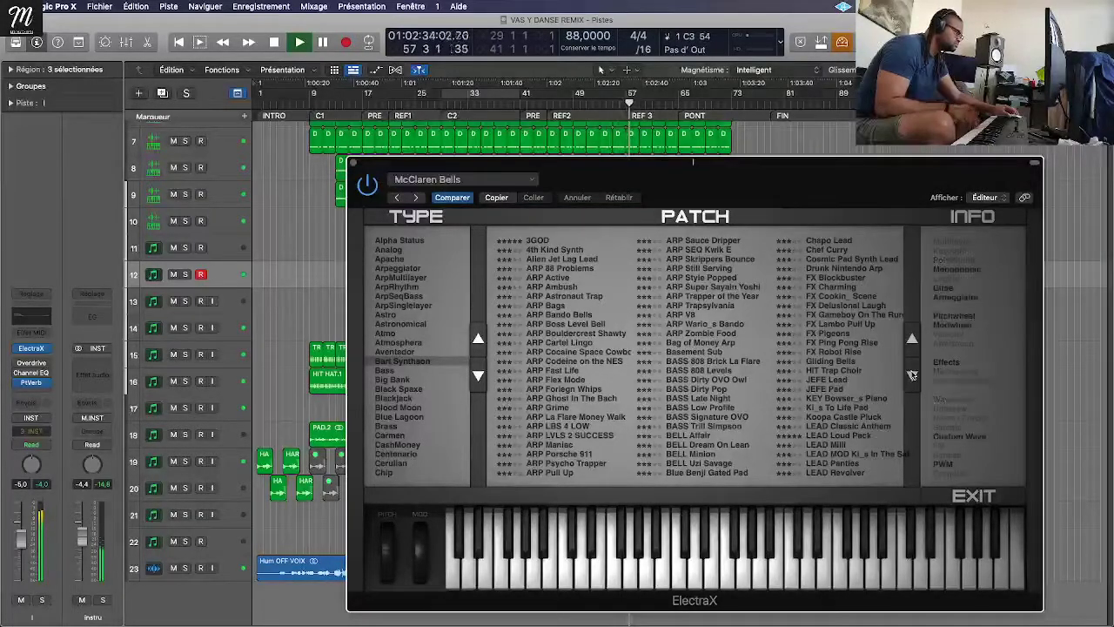
left_click(911, 374)
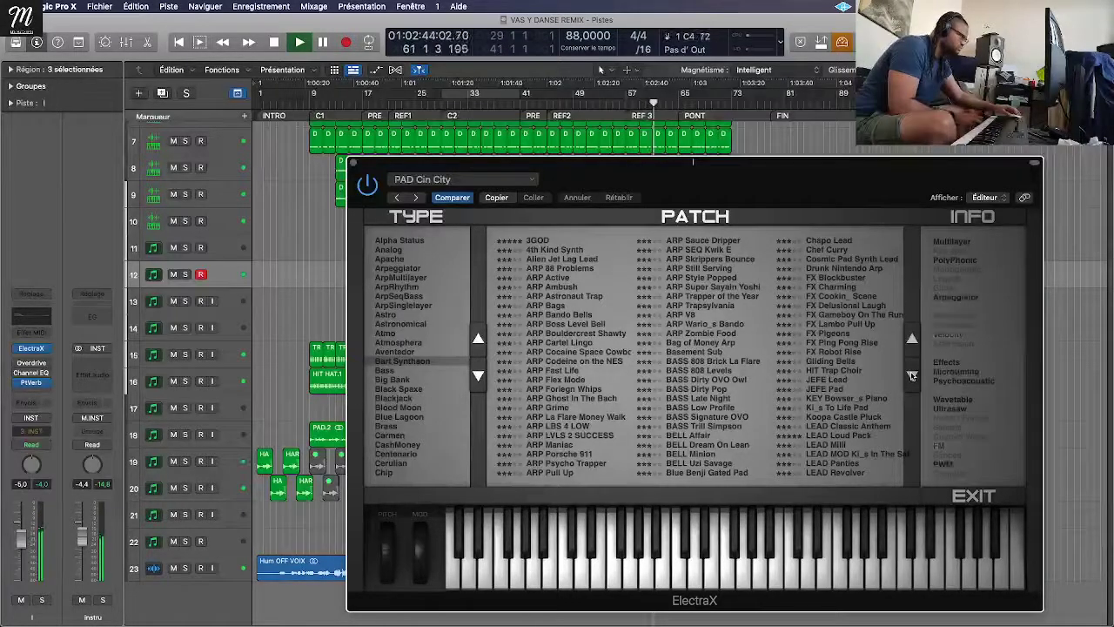
Step: Audition the Big Bank patches A All In 1 Arp, Synth Cray and Lead Synth
left_click(413, 379)
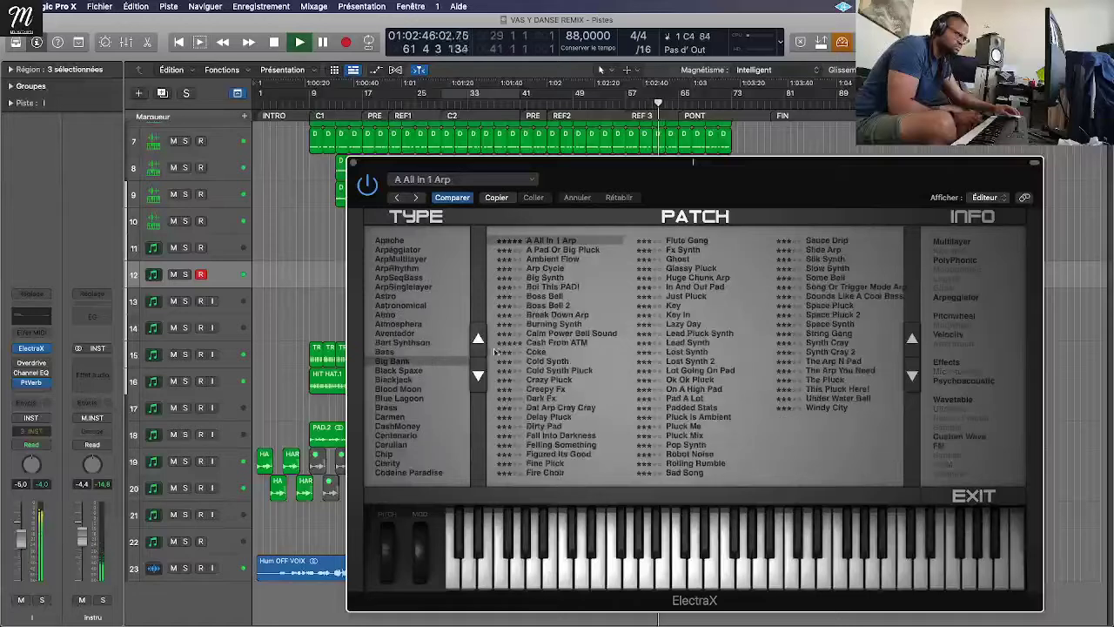
left_click(826, 343)
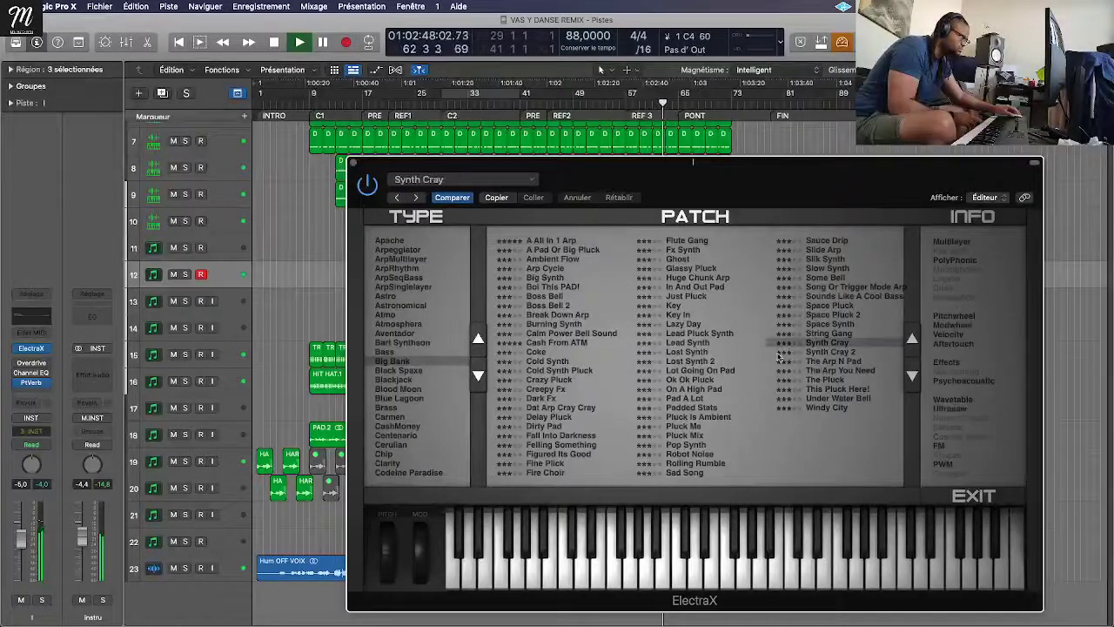
left_click(707, 345)
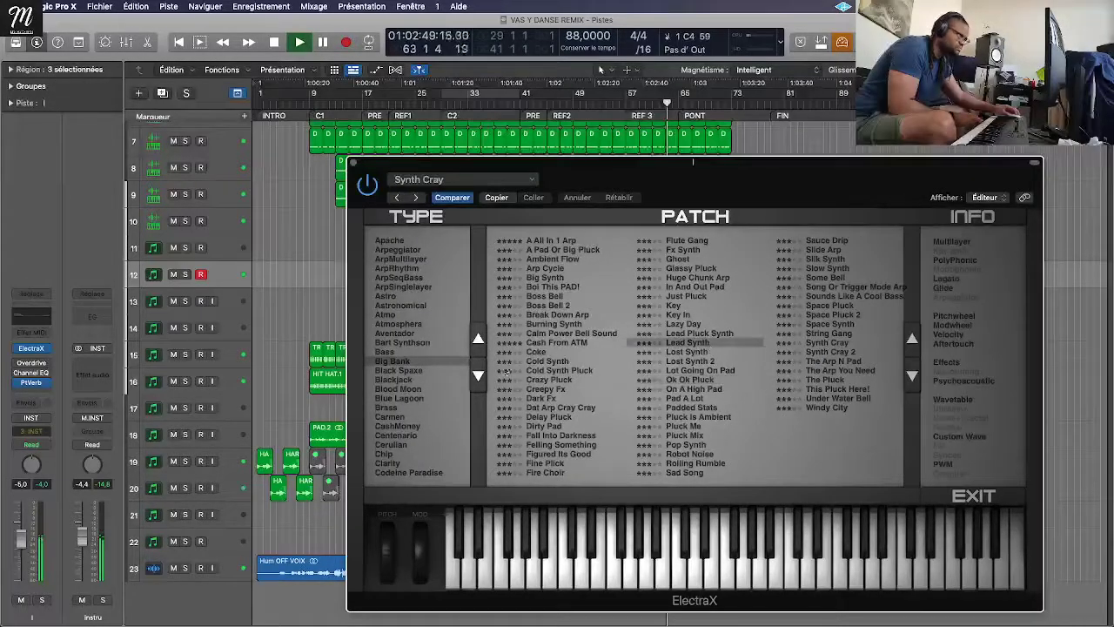
Step: Audition the Black Spaxe patches Arp - Gang, Extra - Nova, Keyboard - Exoplanet, Keyboard - Bolometer and Pluck - Mercury
left_click(413, 375)
left_click(557, 417)
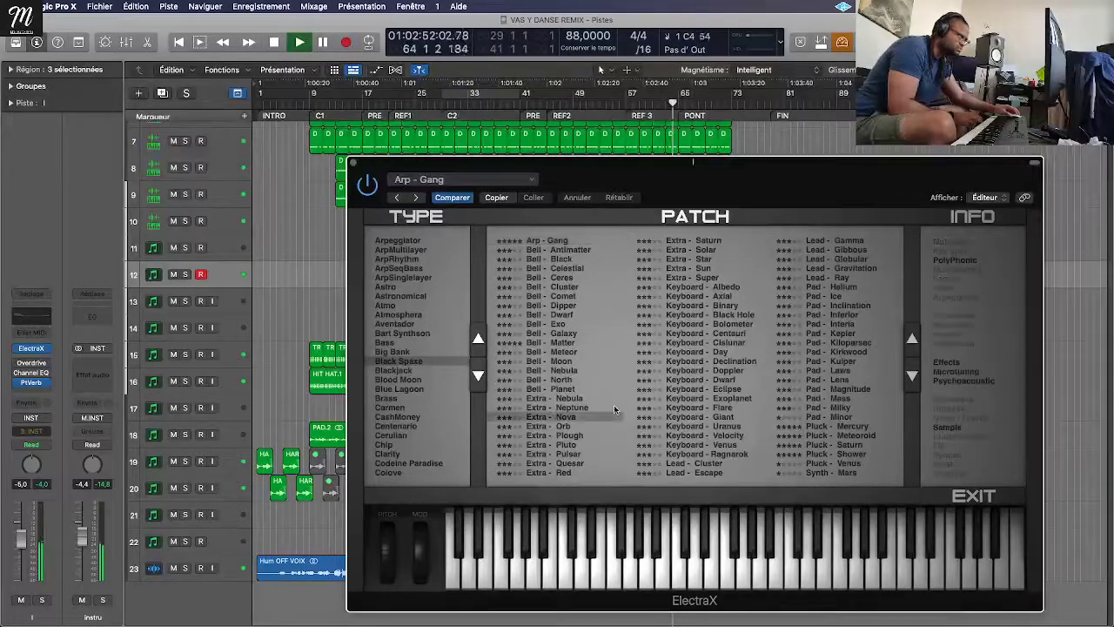
left_click(703, 397)
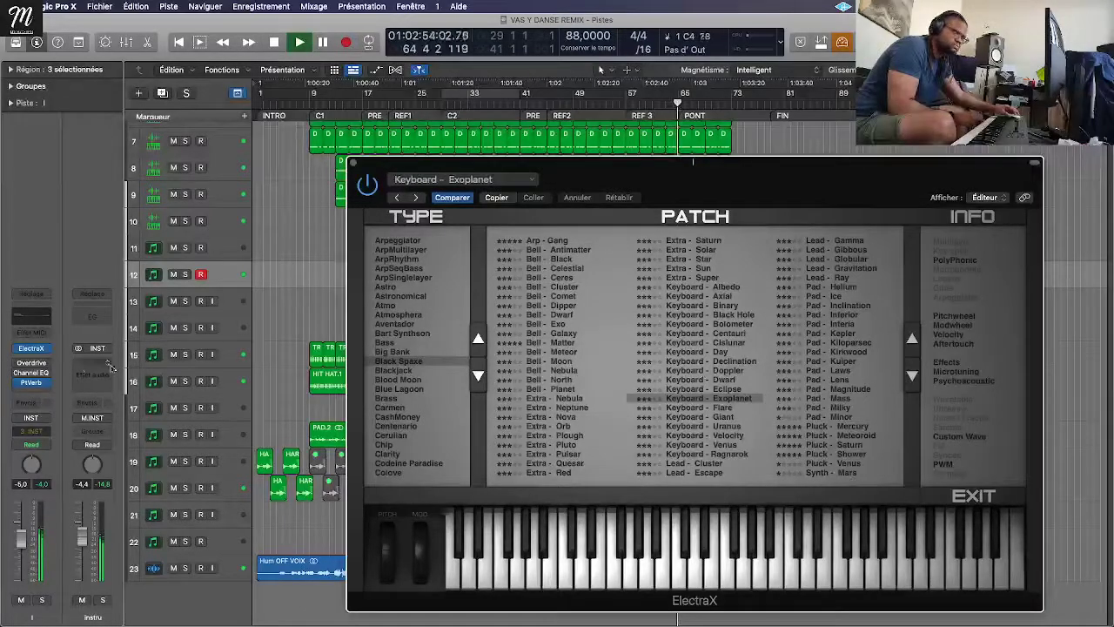
left_click(694, 325)
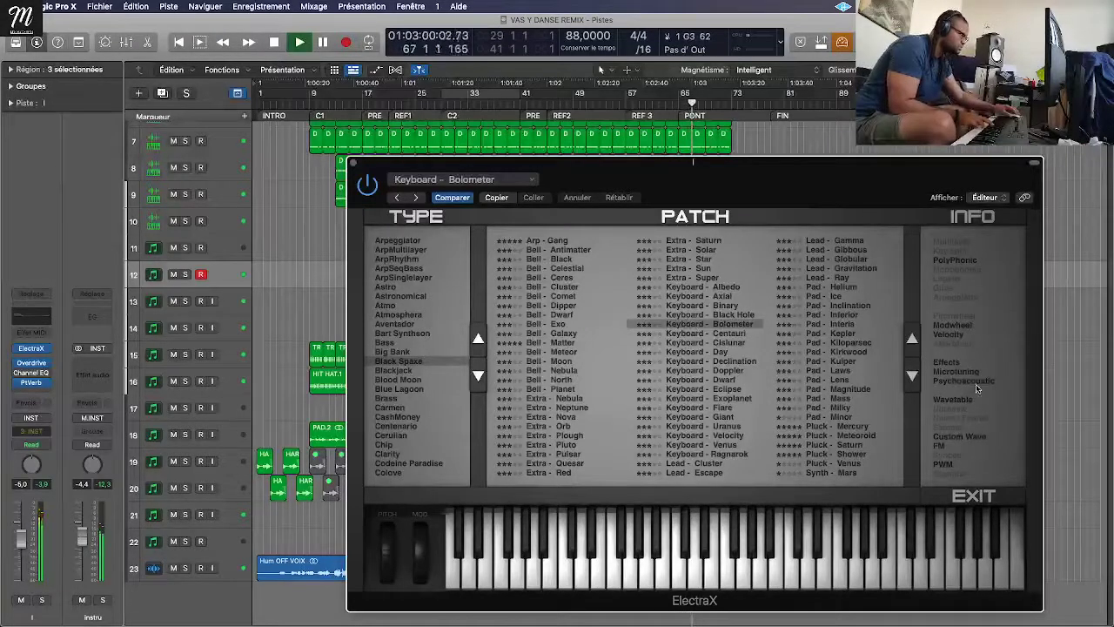
left_click(820, 428)
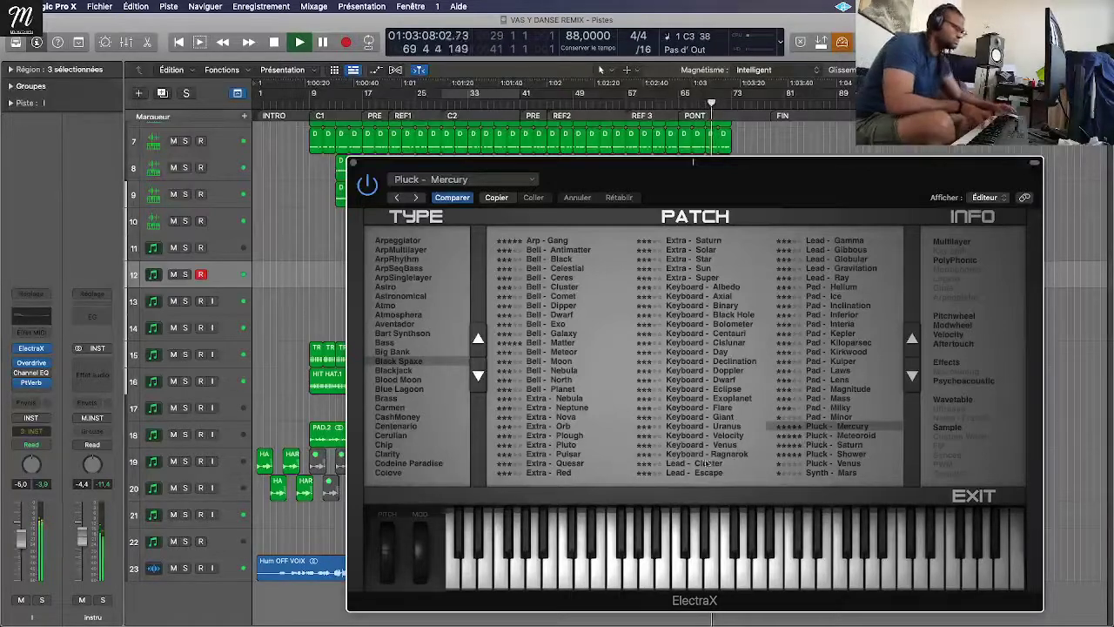
Step: Raise the ElectraX track's volume to -1.3 dB and audition the Pluck - Meteoroid patch
left_click_drag(21, 533, 21, 522)
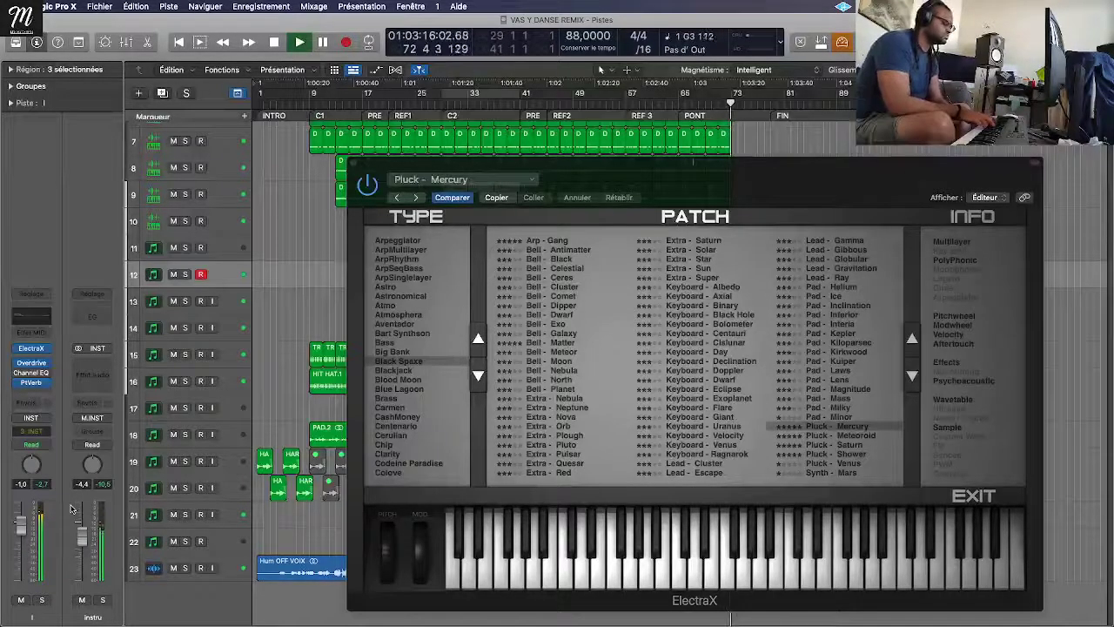
left_click(911, 377)
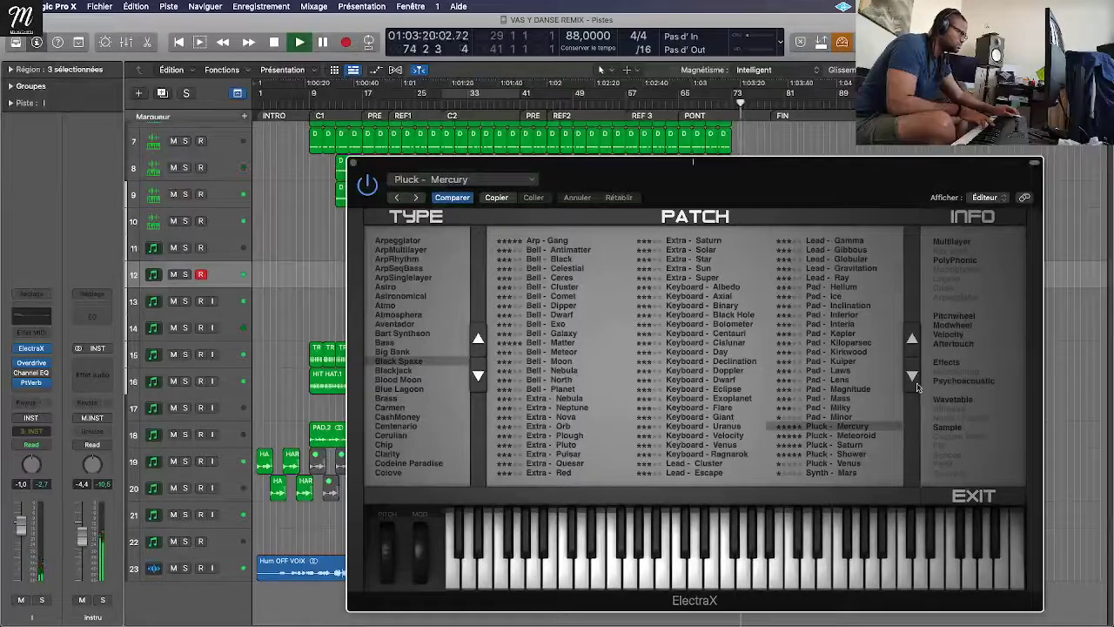
left_click(915, 387)
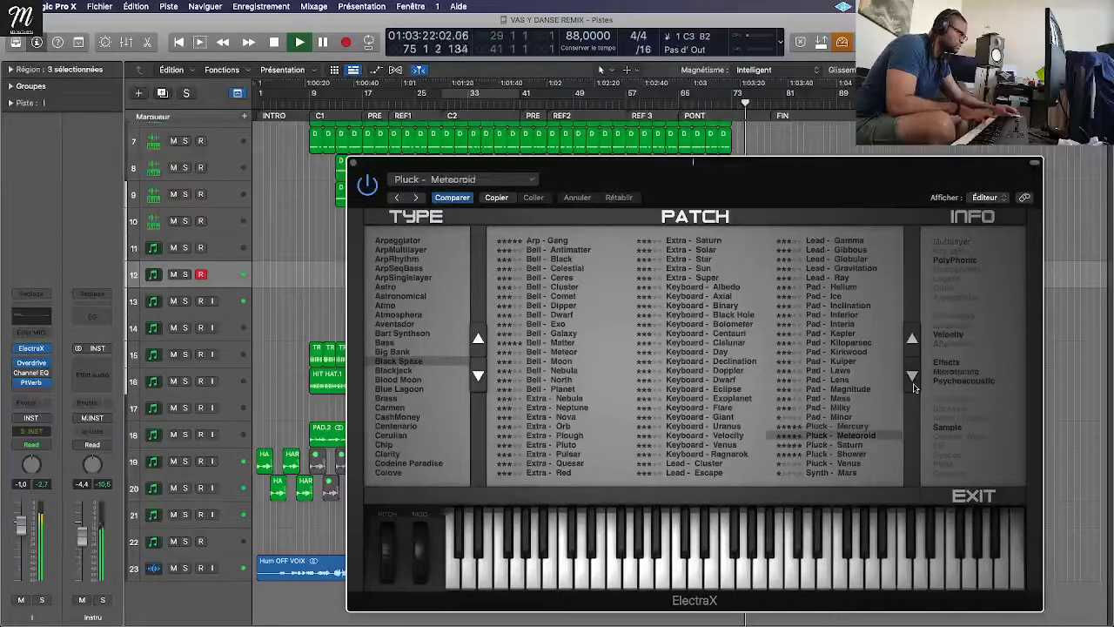
left_click(41, 484)
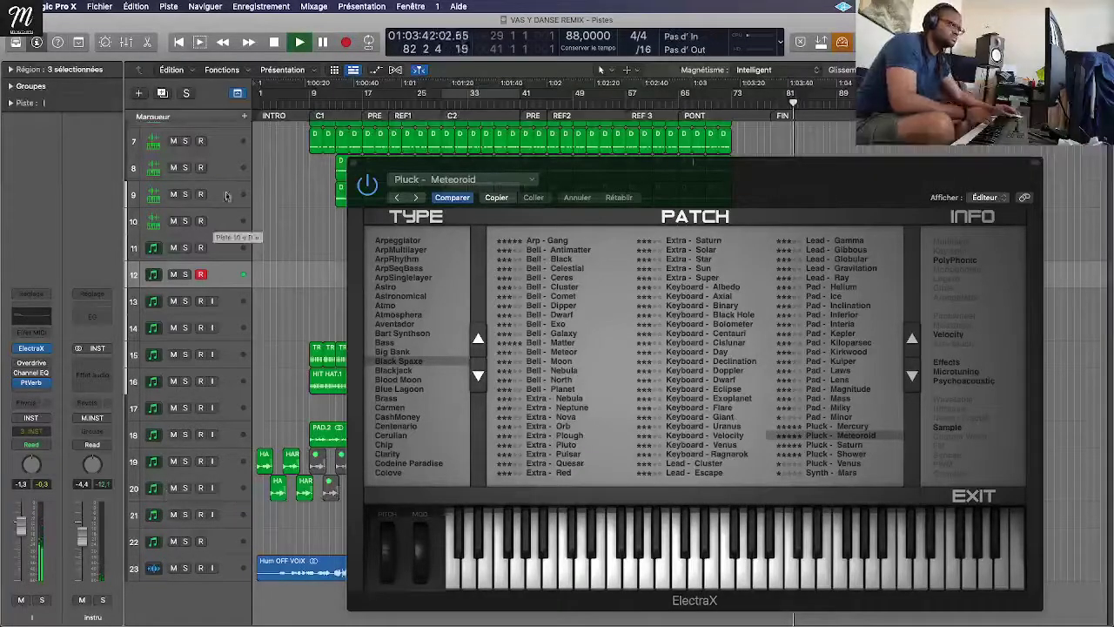
Step: Restart playback at the song's beginning, audition Pluck - Saturn, load Pluck - Shower and close the ElectraX window
left_click(257, 103)
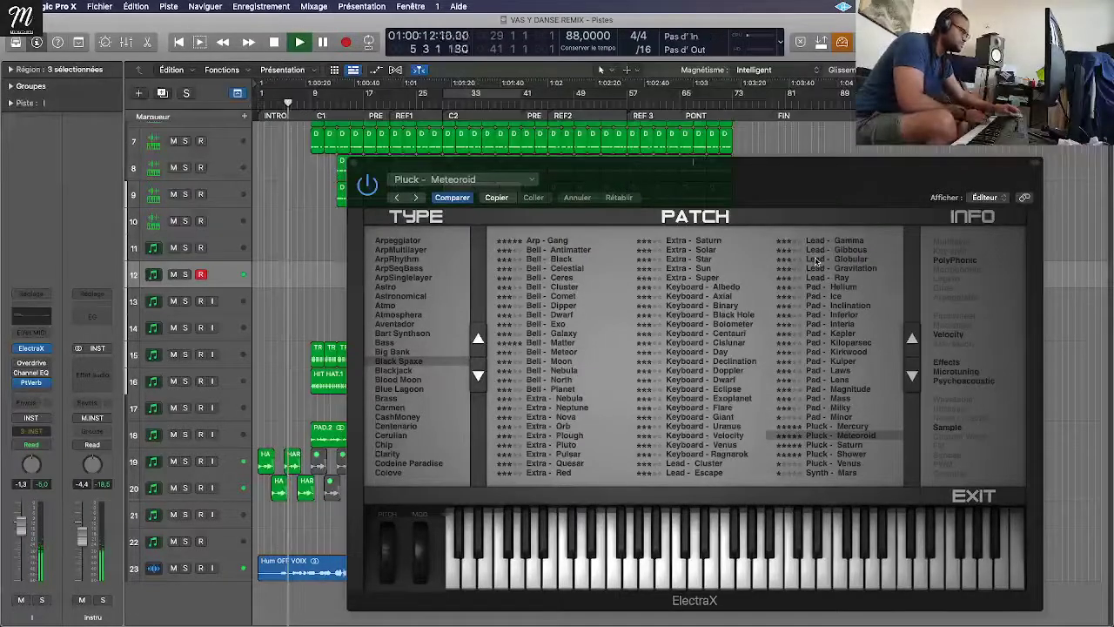
left_click(911, 376)
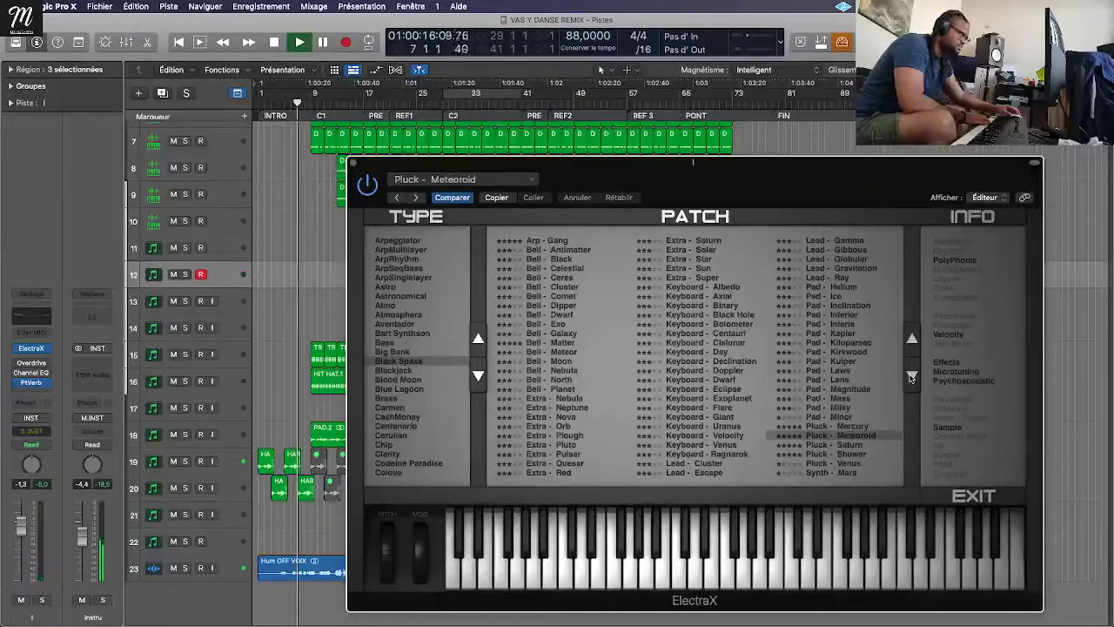
left_click(911, 376)
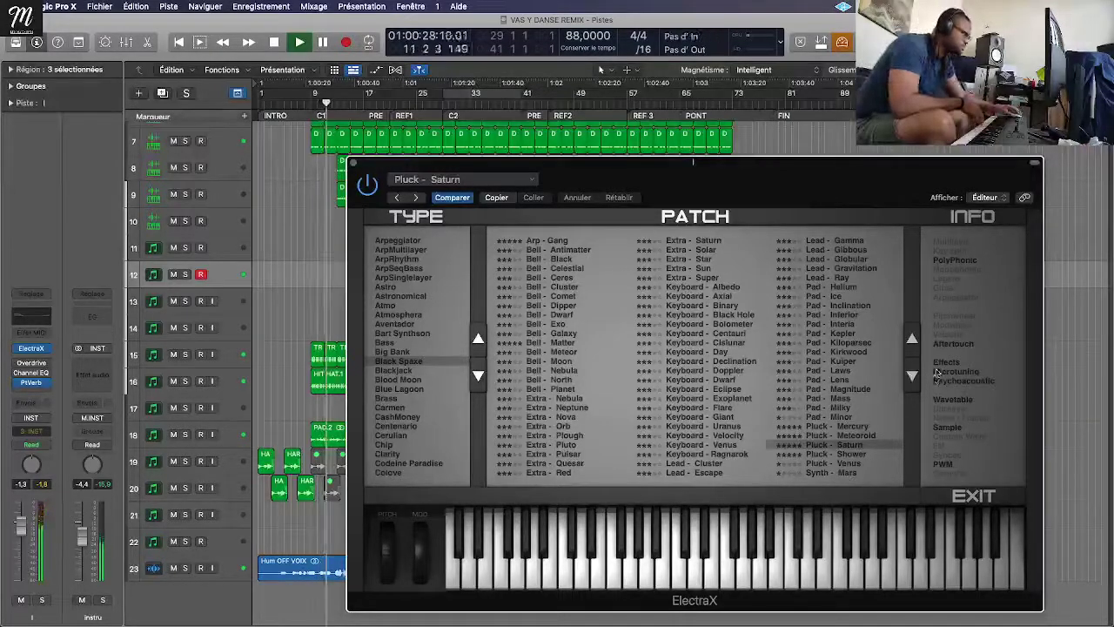
left_click(914, 374)
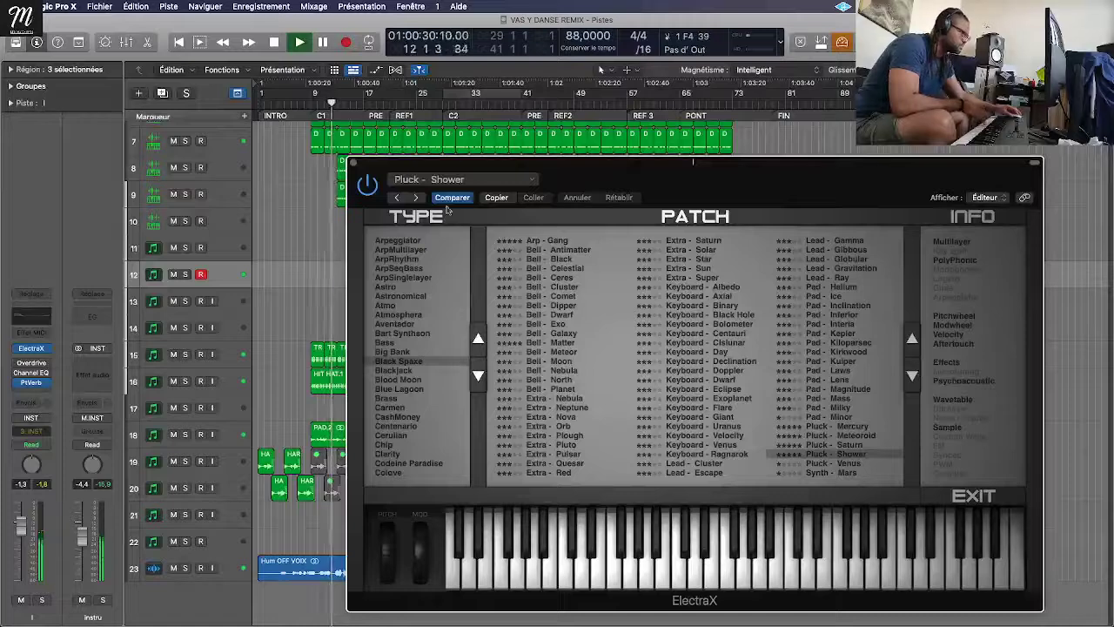
left_click(352, 162)
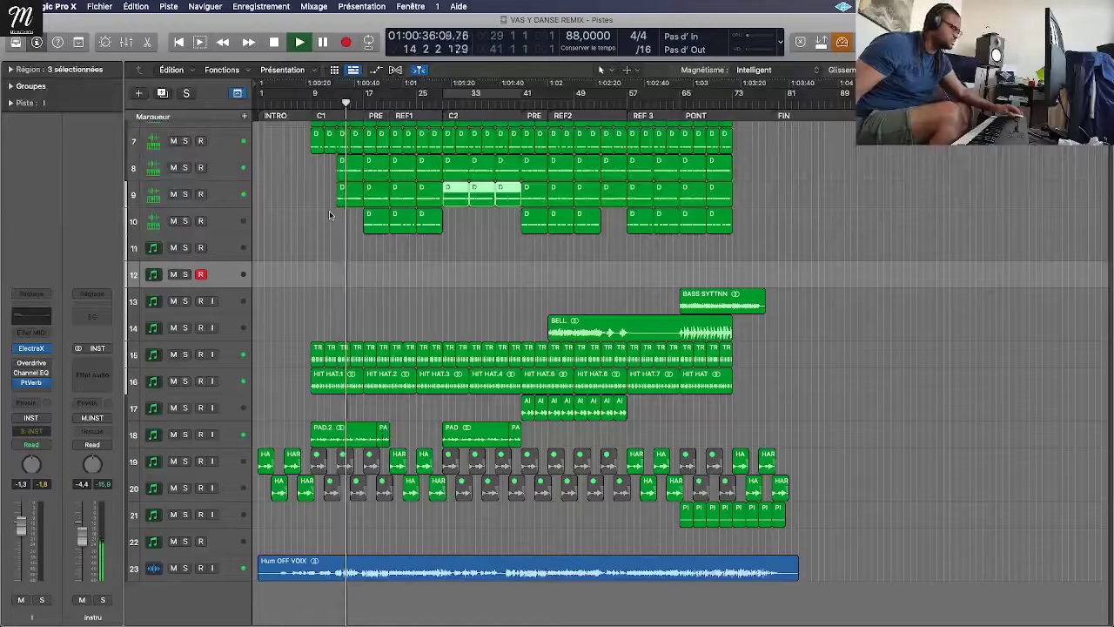
Step: Copy two track 9 regions to the start of the intro and one track 8 region to bar 5, replaying from bar 1
left_click_drag(349, 199, 272, 203)
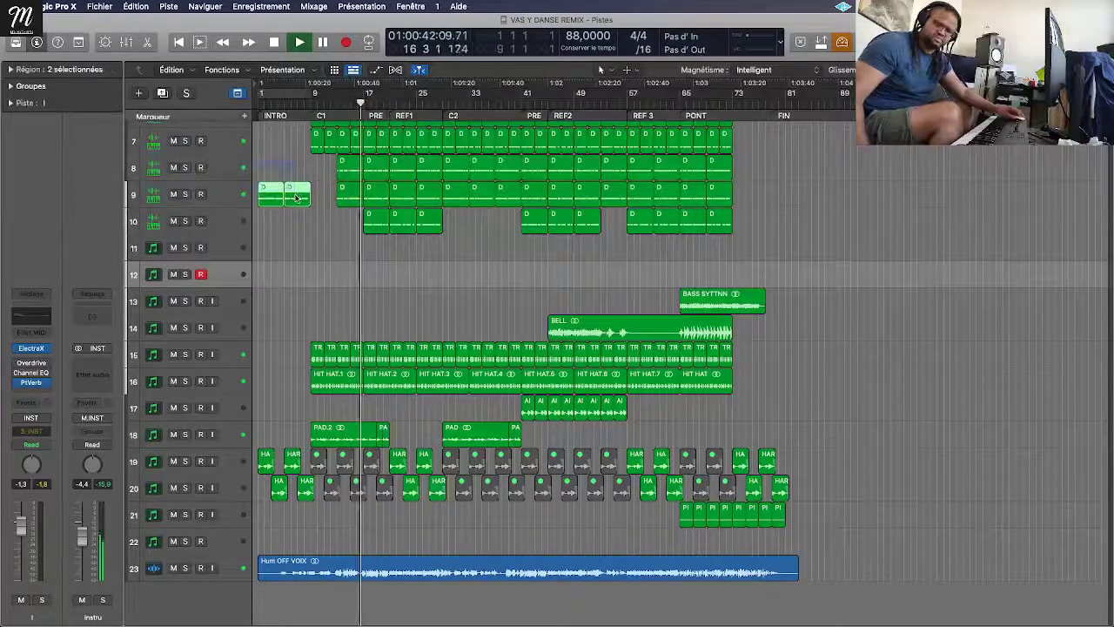
key("Return")
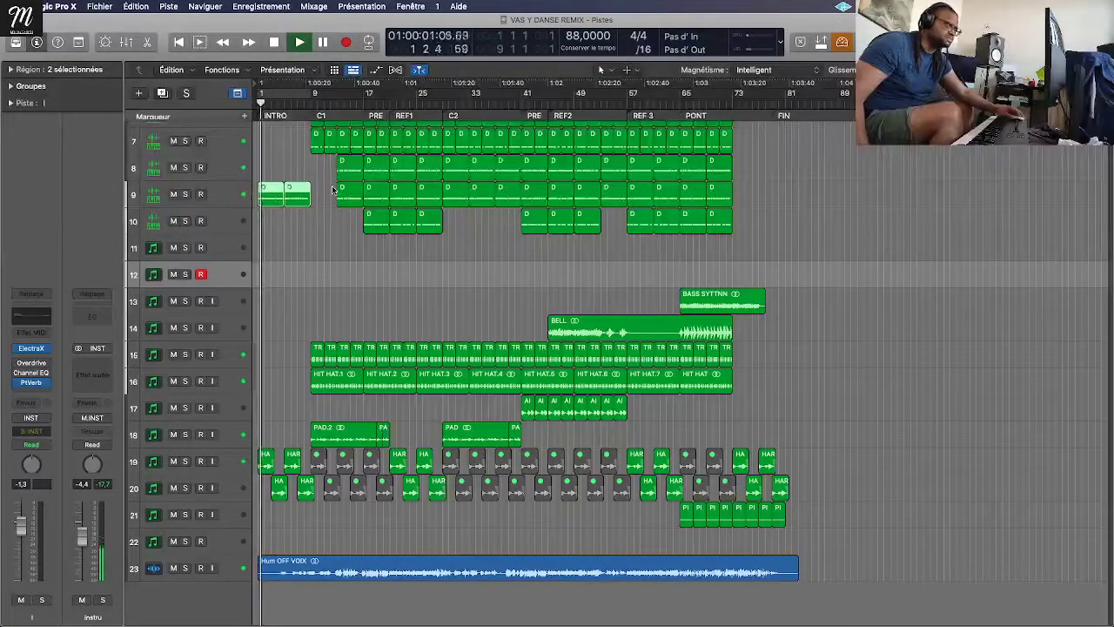
left_click_drag(349, 173, 302, 176)
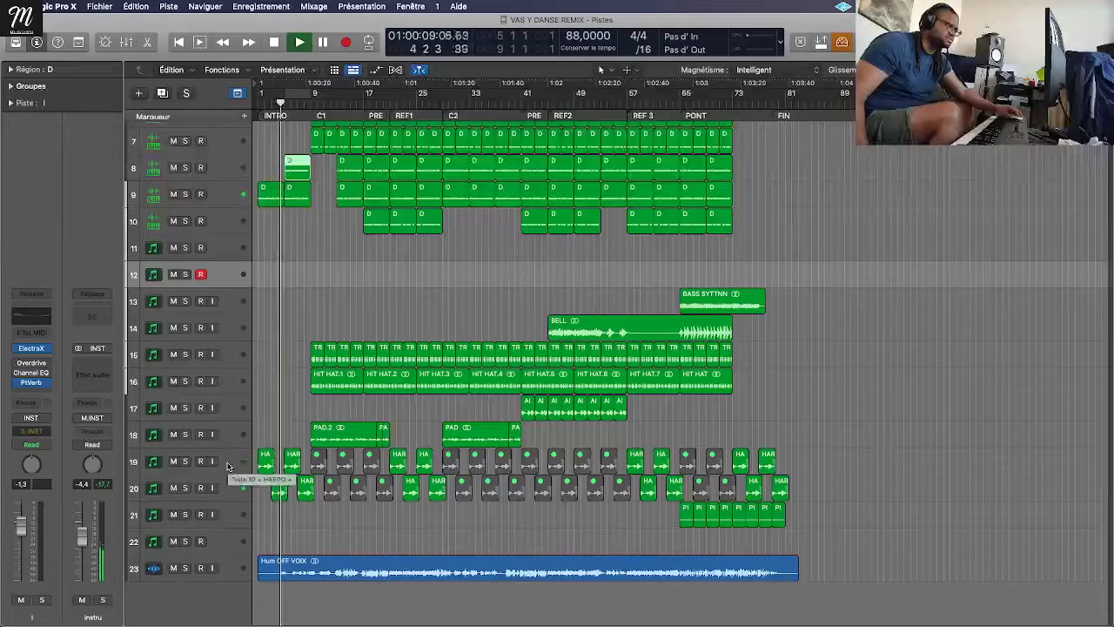
Step: Set the Voix bus volume to -8.8 dB from the Hum OFF VOIX track and save the project
left_click(233, 567)
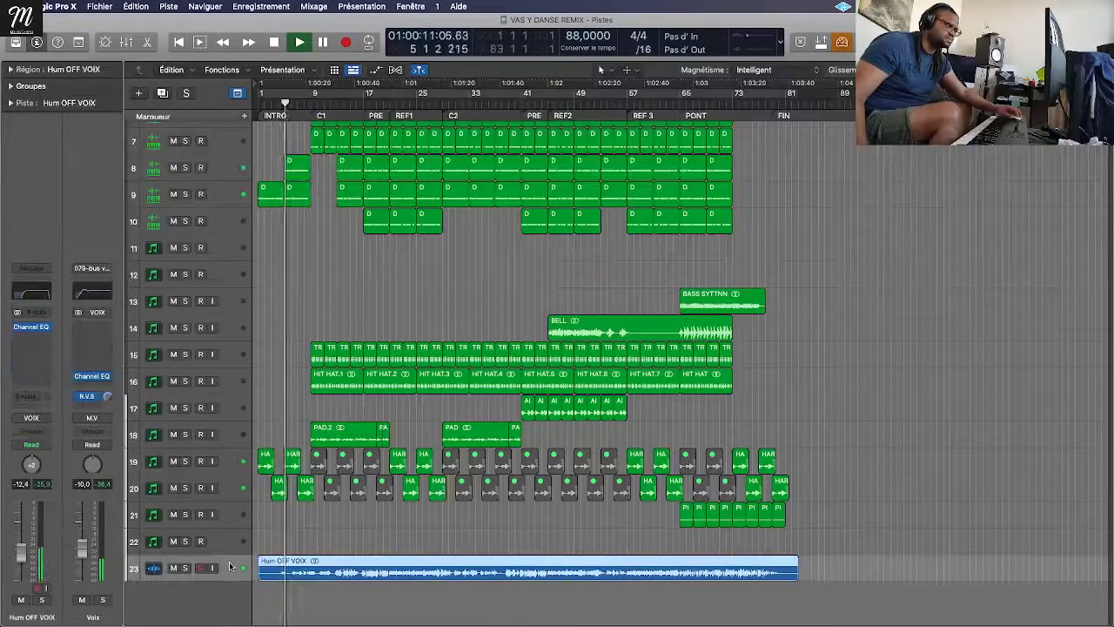
left_click_drag(94, 544, 94, 542)
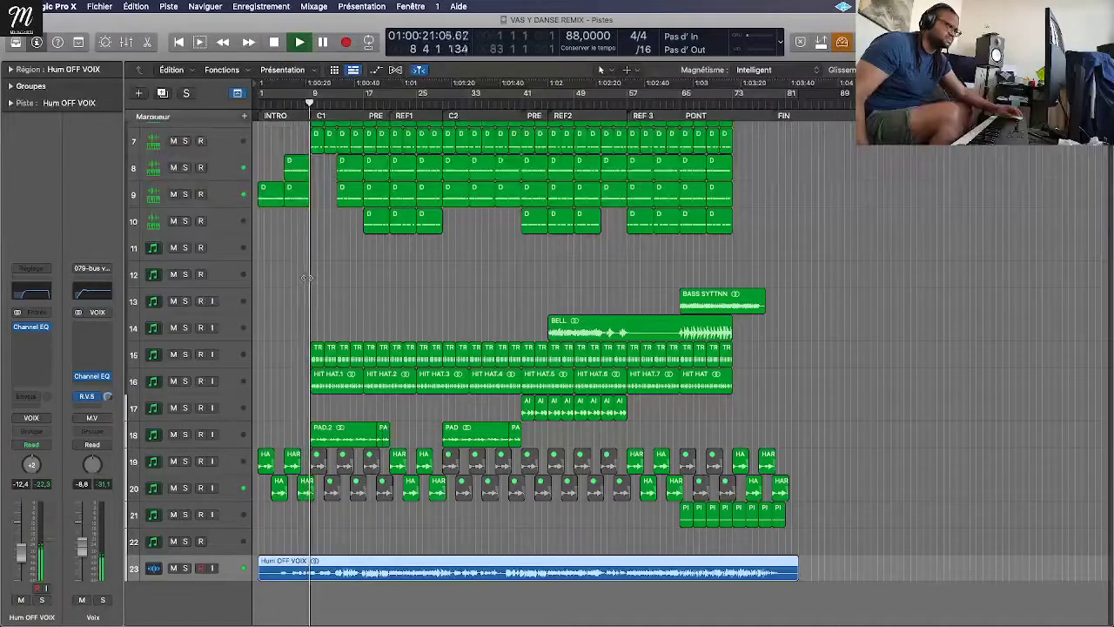
key("super+s")
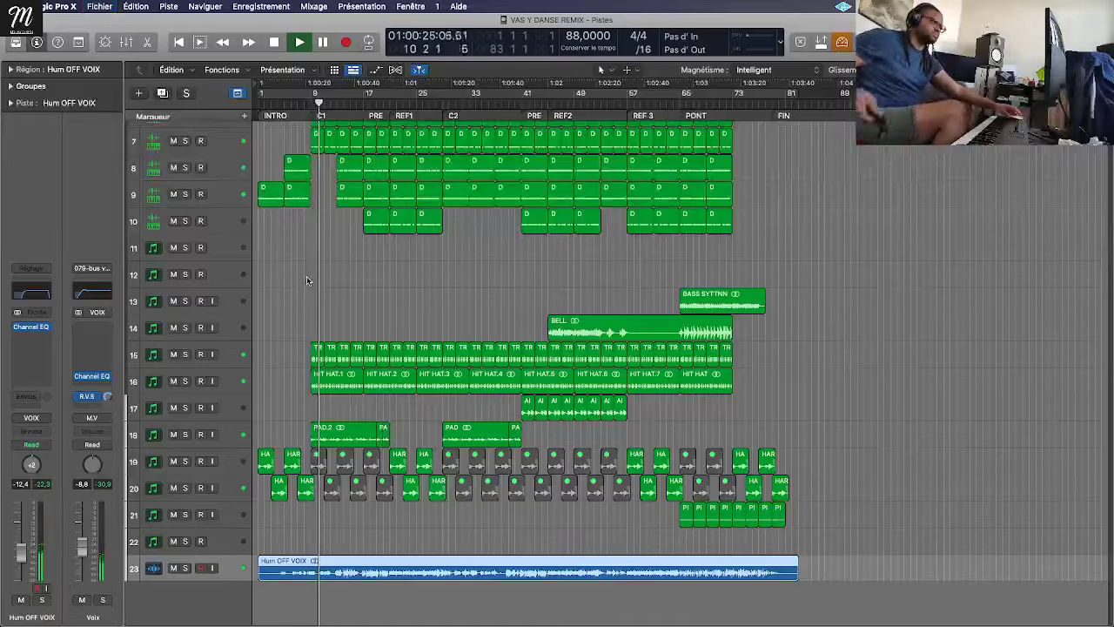
Step: Insert a stereo Chorus after the Compressor on the PAD track, with Mix at 100% and Intensity at 9.0%
left_click(235, 434)
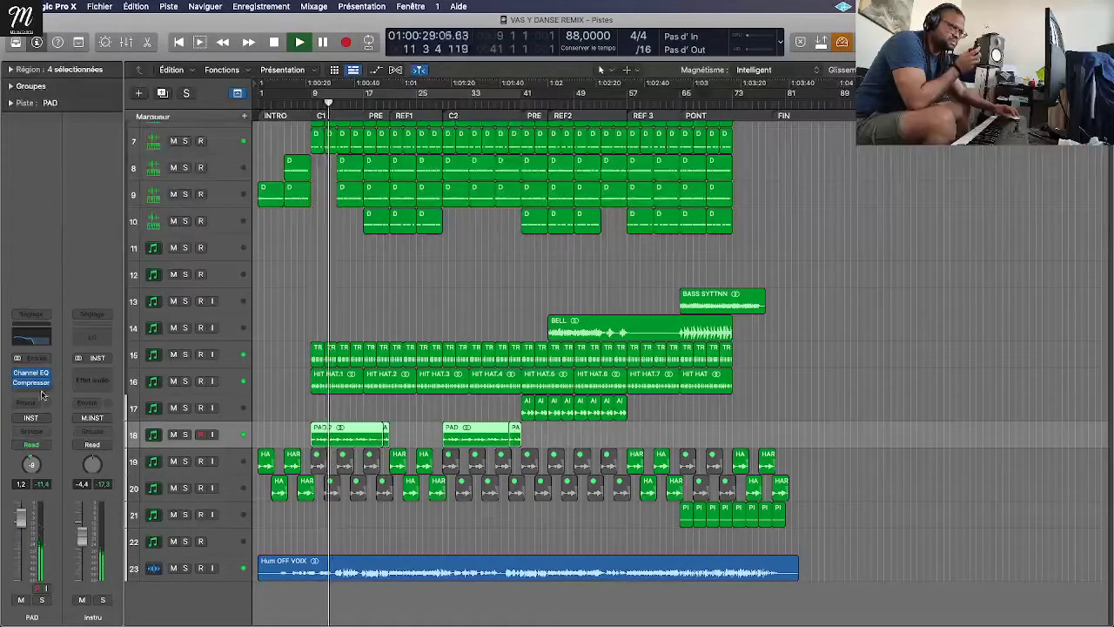
left_click(52, 382)
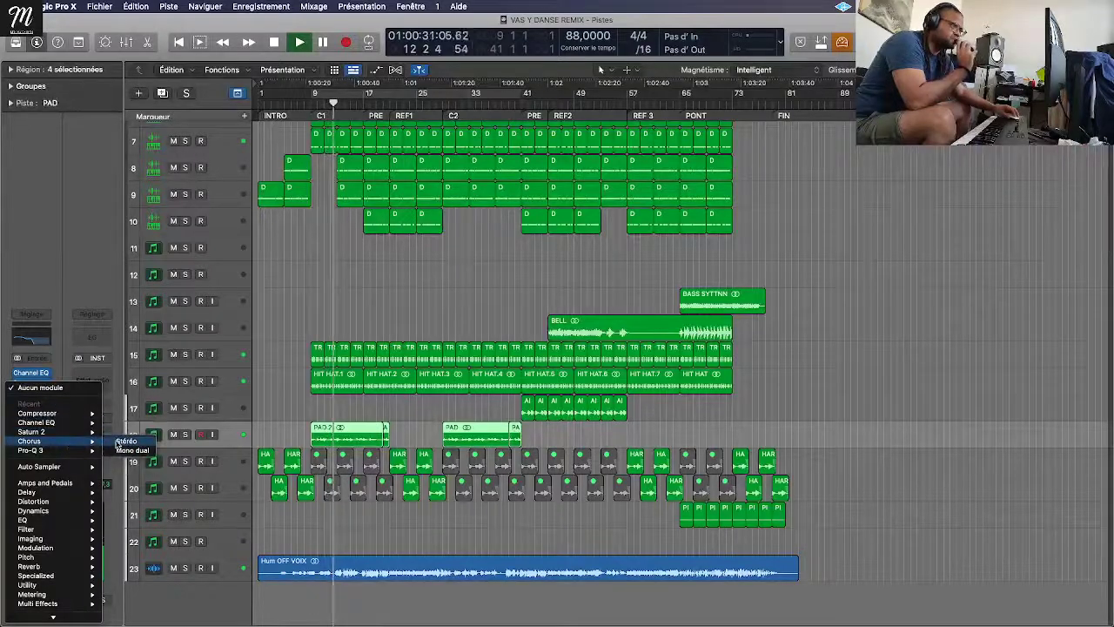
left_click(119, 444)
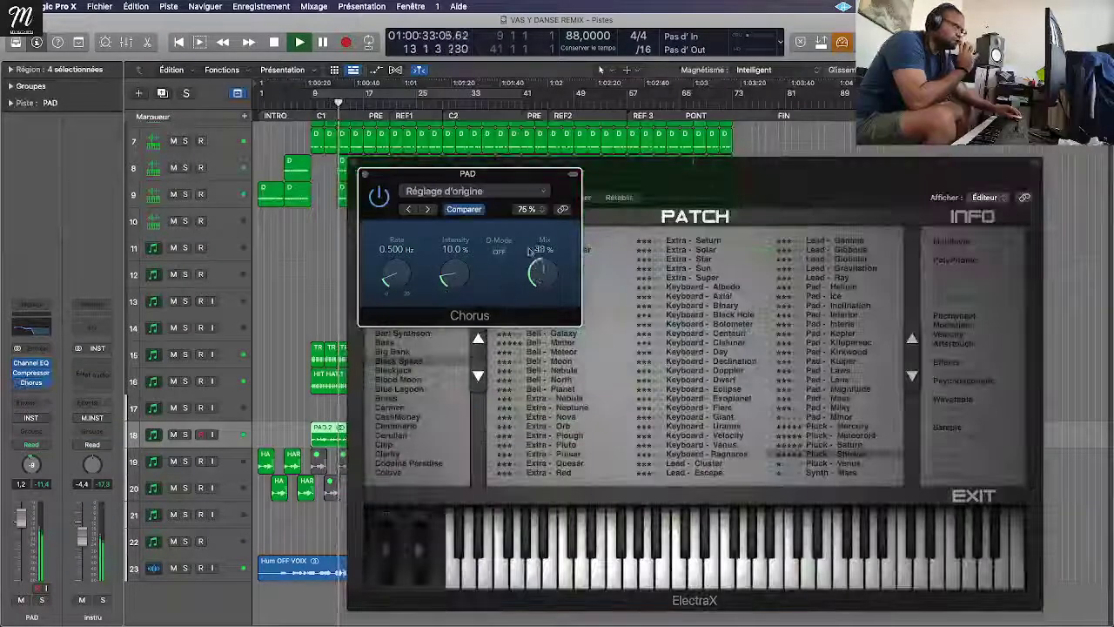
left_click_drag(461, 239, 452, 282)
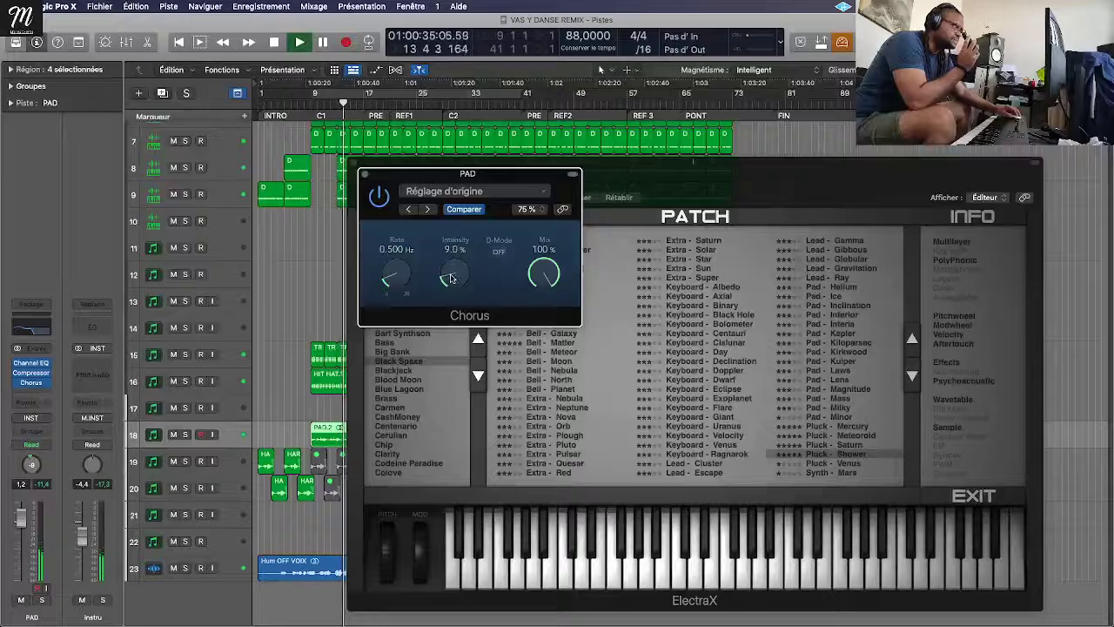
Step: Close the Chorus and ElectraX windows and delete the empty Massive track 11
left_click(364, 174)
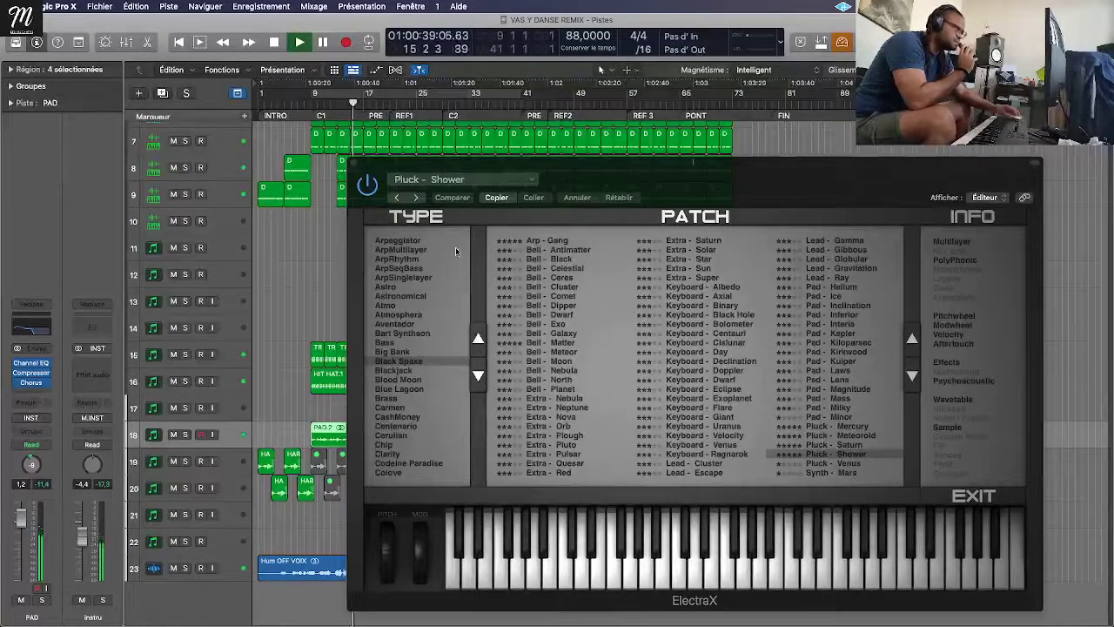
left_click(355, 163)
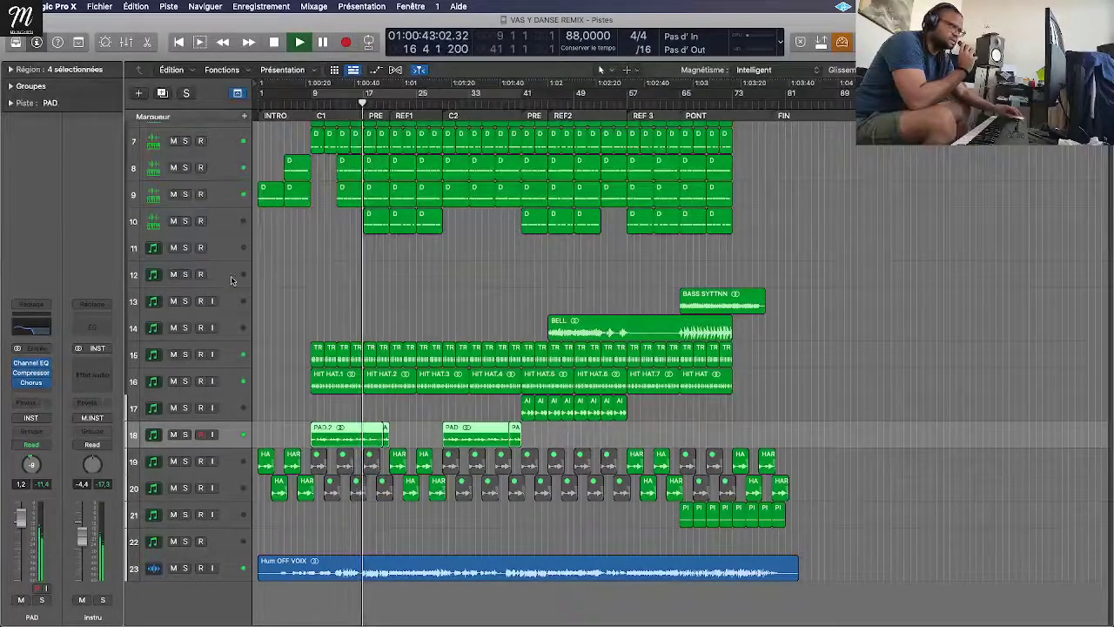
left_click(230, 272)
left_click(236, 253)
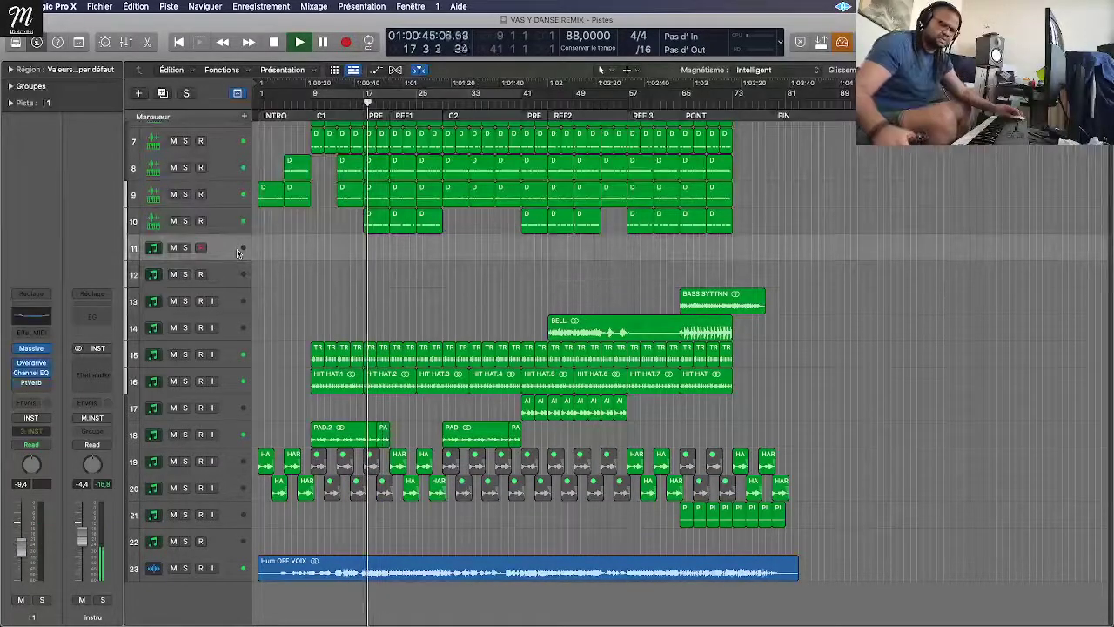
key("super+BackSpace")
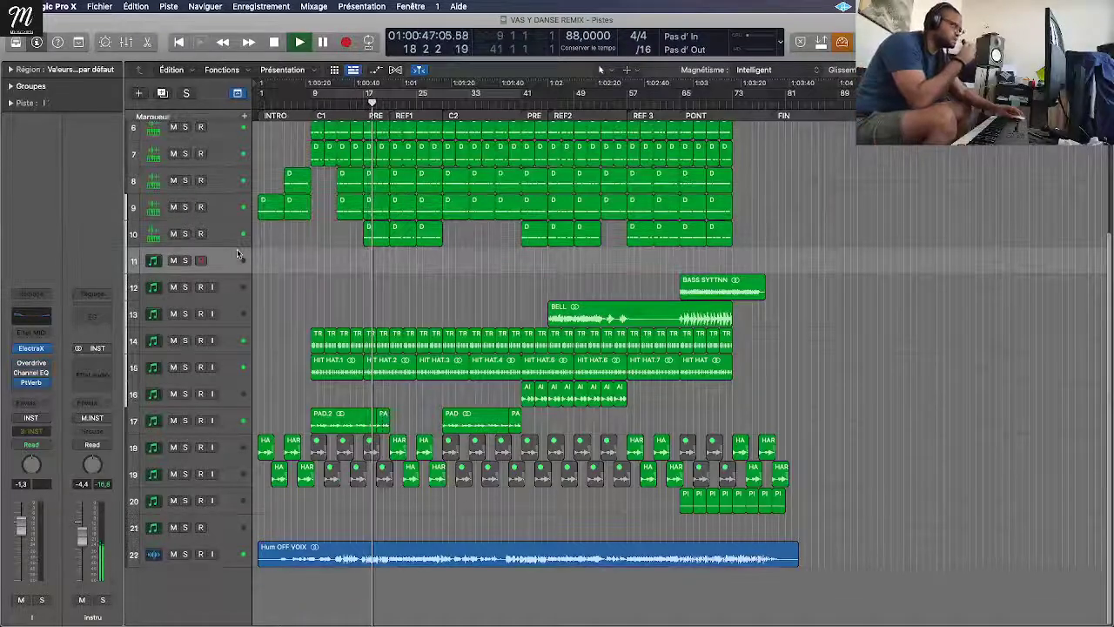
Step: Replace the ElectraX instrument on the empty track 11 with the KORG TRITON
left_click(43, 349)
mouse_move(63, 351)
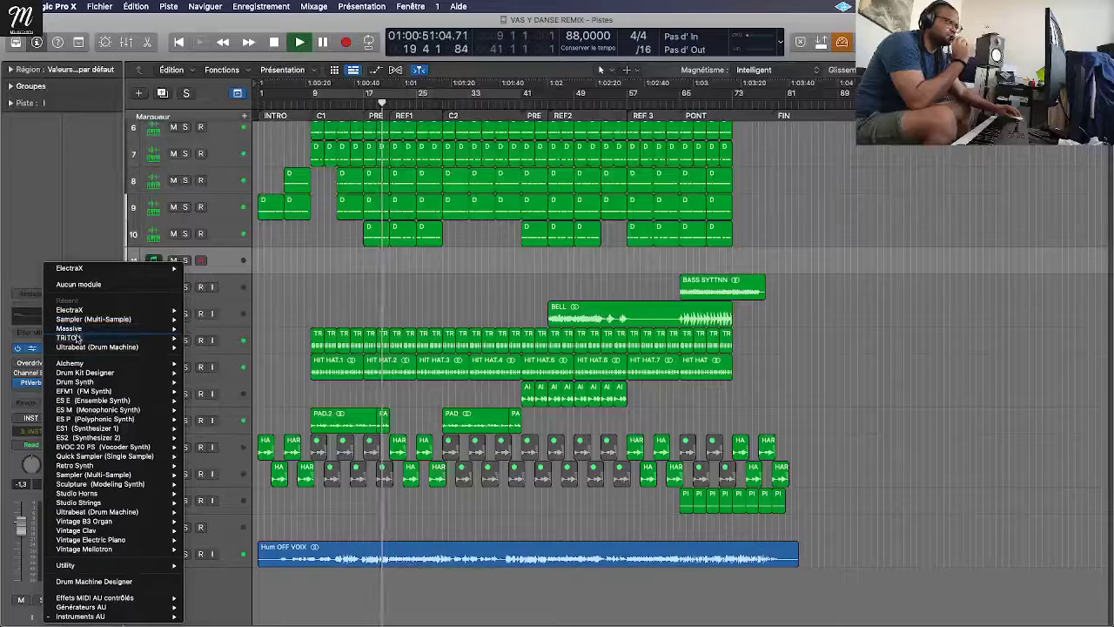
left_click(413, 247)
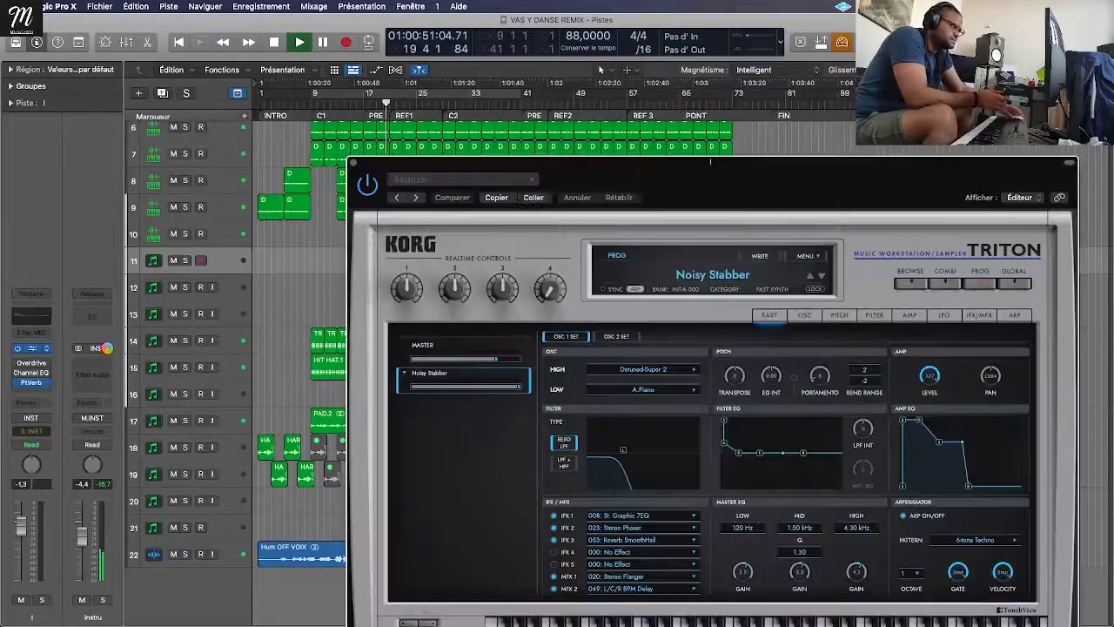
Step: Replace the PlatinumVerb effect on track 11 with FabFilter Pro-R
left_click(47, 383)
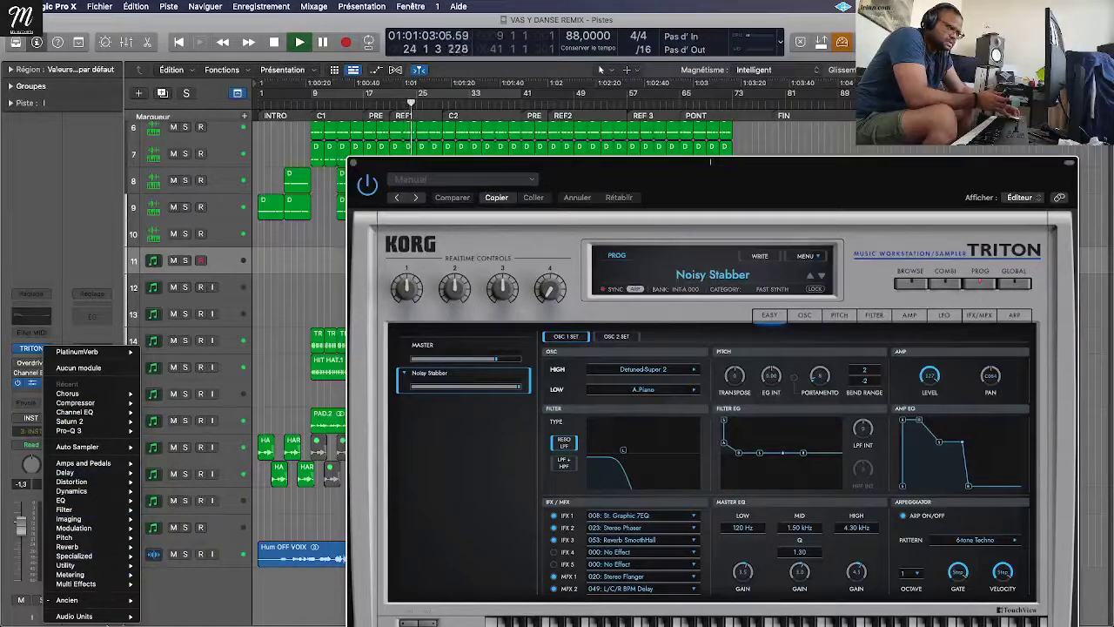
mouse_move(96, 616)
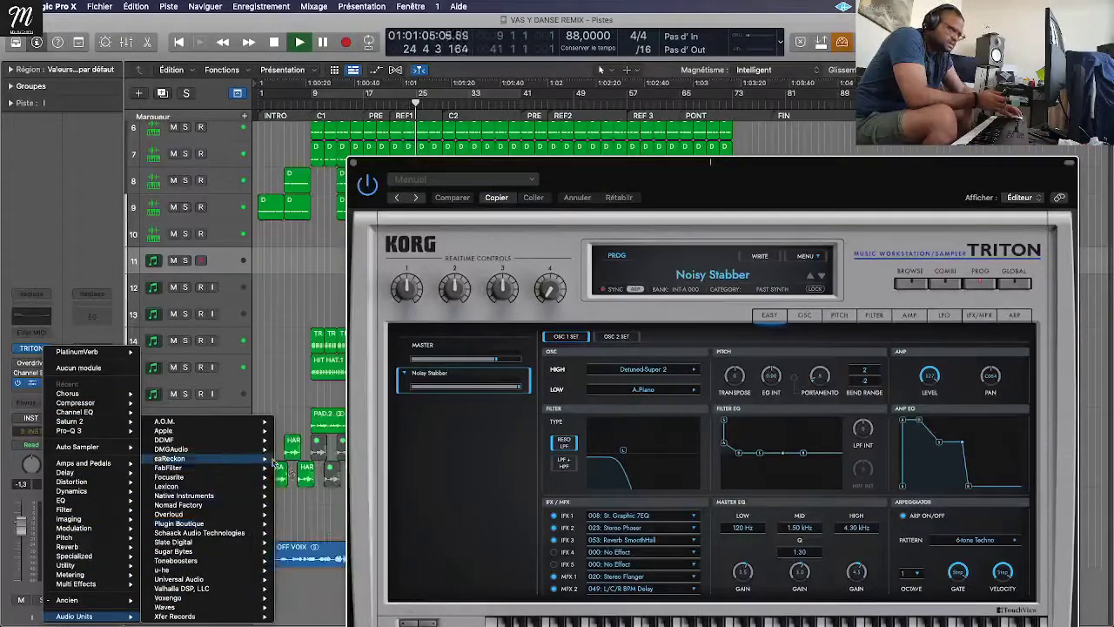
mouse_move(269, 469)
mouse_move(312, 496)
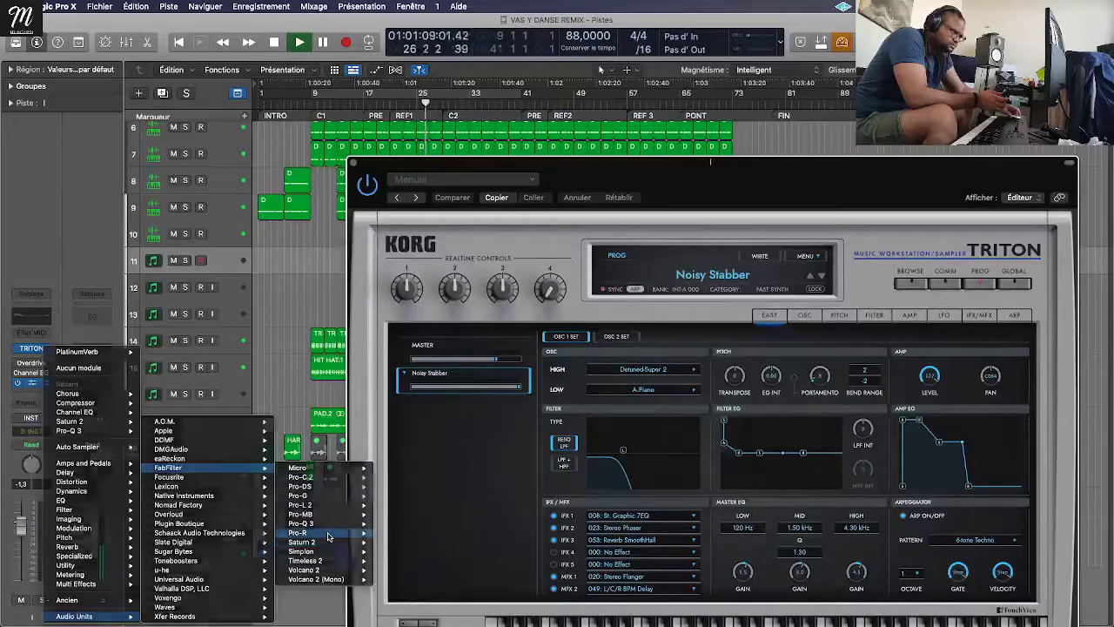
left_click(328, 537)
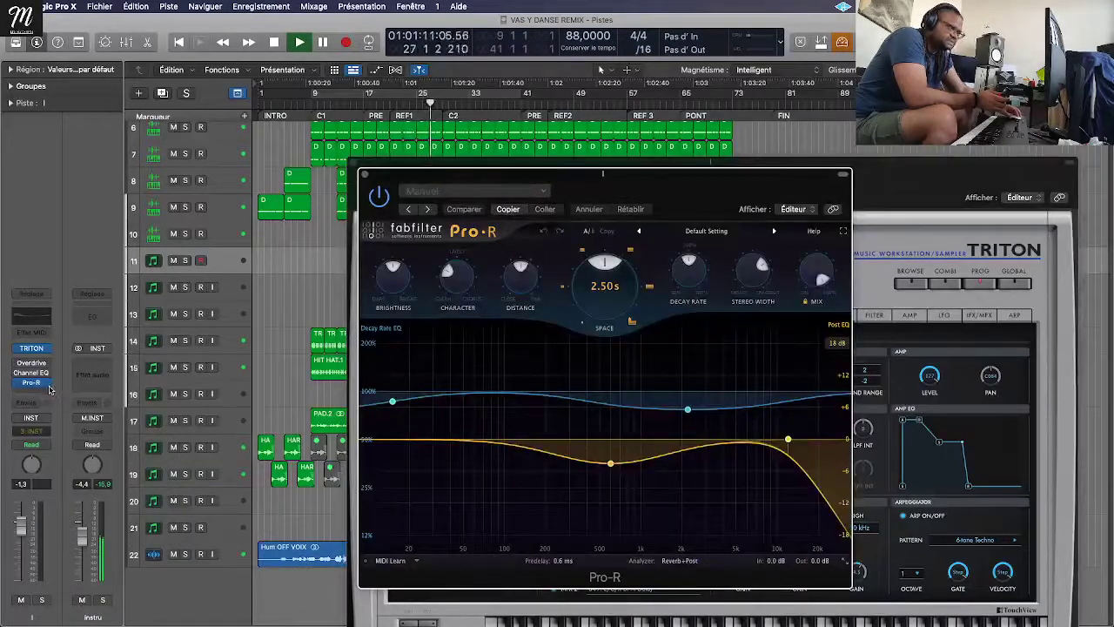
Step: Load ValhallaVintageVerb in track 11's reverb slot, set its Mix to 33.6% and close its window
left_click(50, 387)
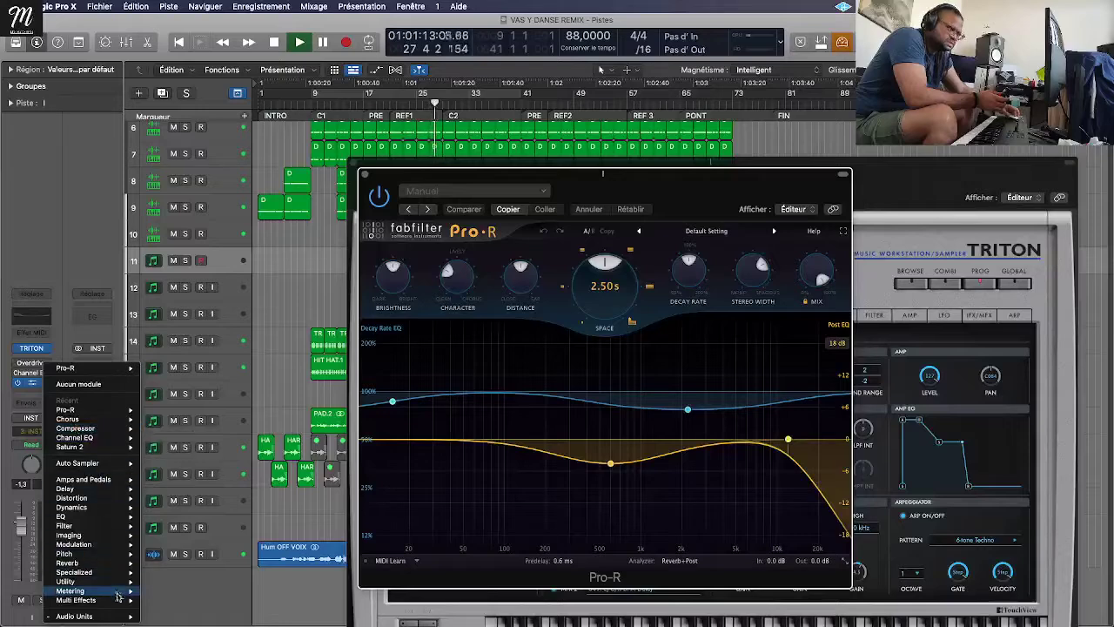
mouse_move(179, 599)
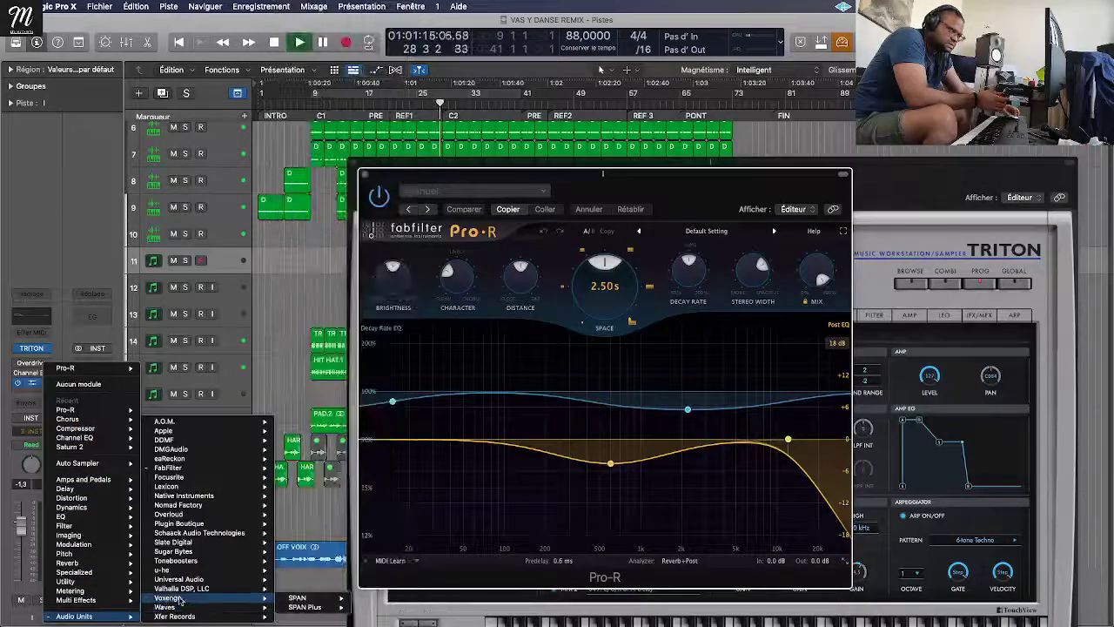
left_click(305, 590)
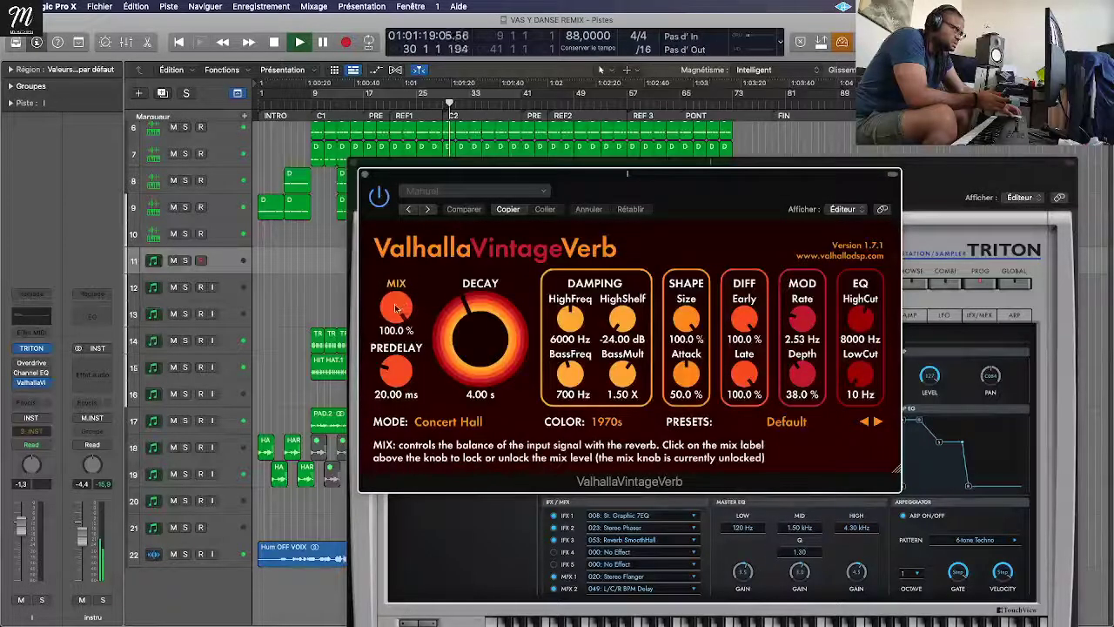
left_click_drag(396, 309, 396, 405)
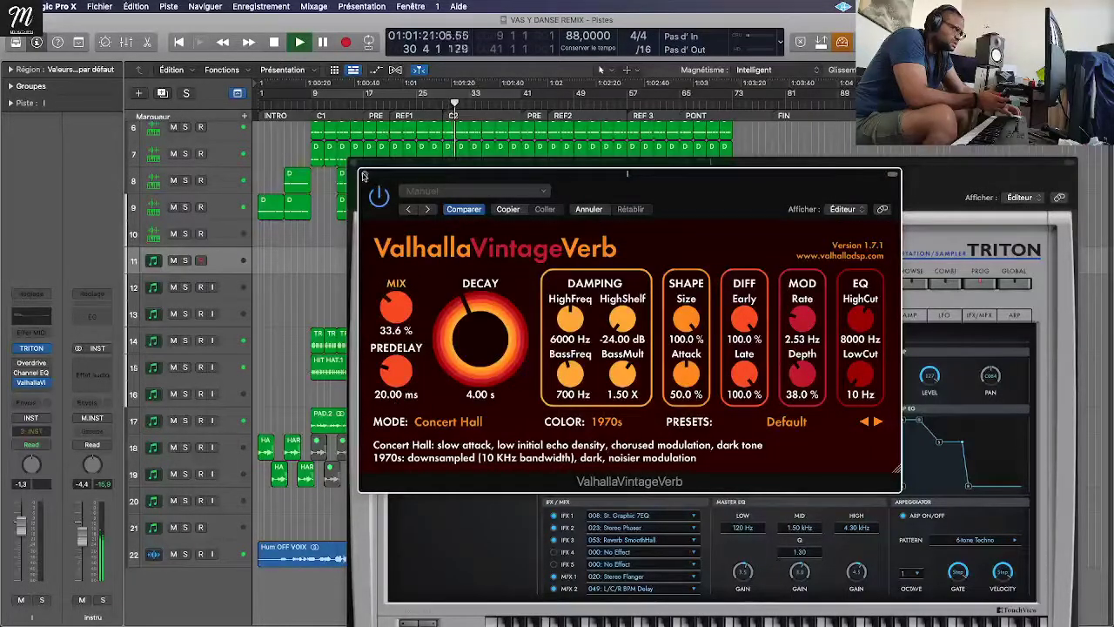
left_click(364, 175)
Step: Search the TRITON program browser for "lead", audition HipHop Lead and load Smooth Sine Lead
left_click_drag(364, 176, 227, 131)
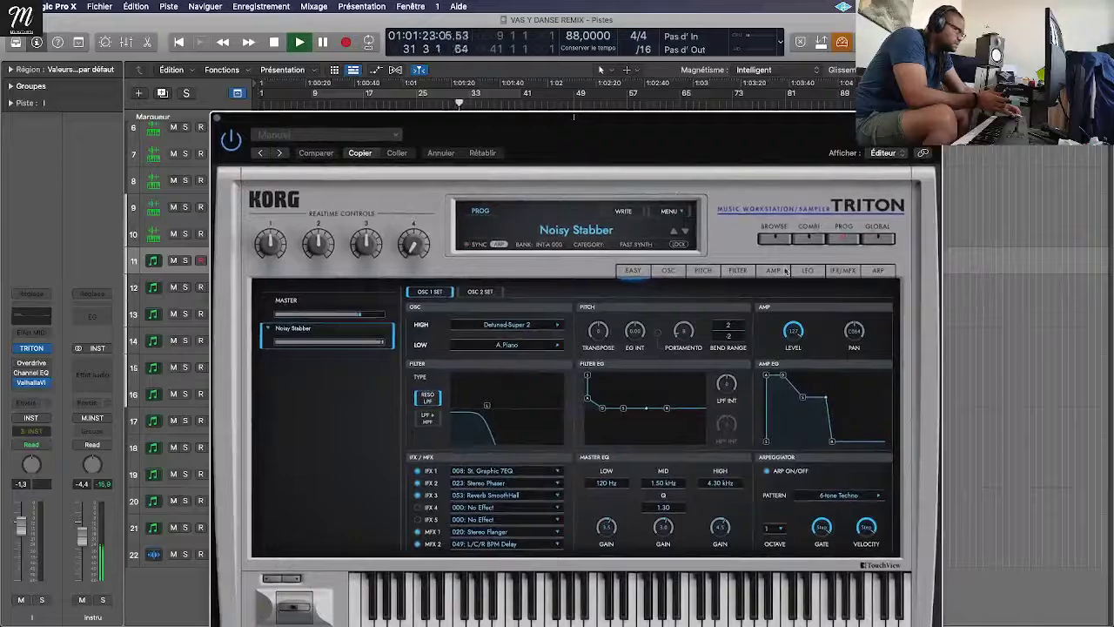
left_click(773, 239)
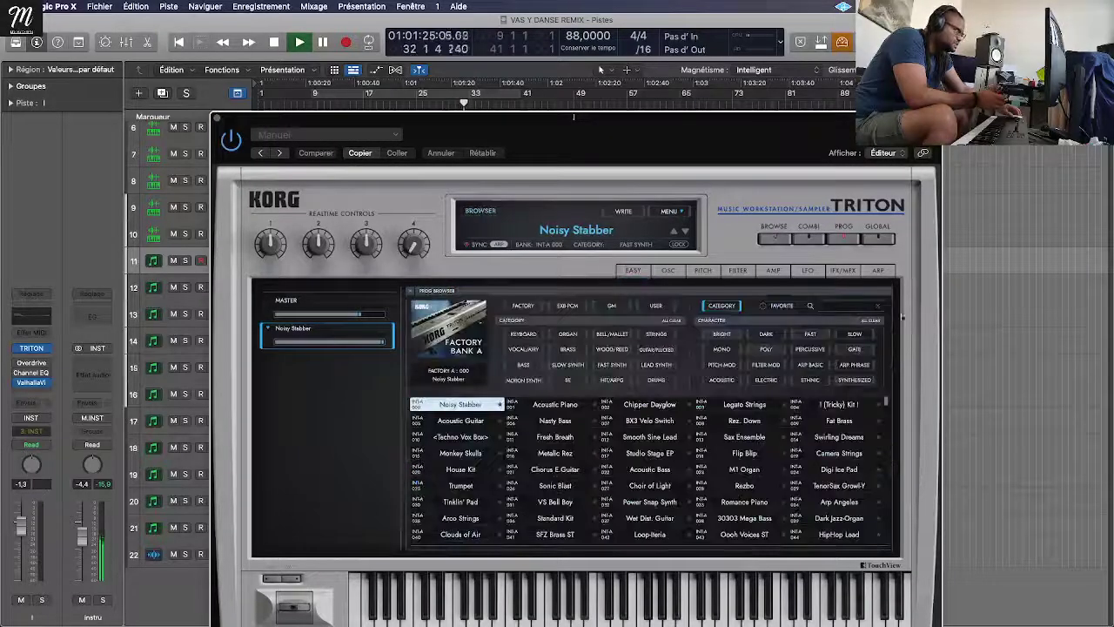
left_click(833, 302)
type("lead")
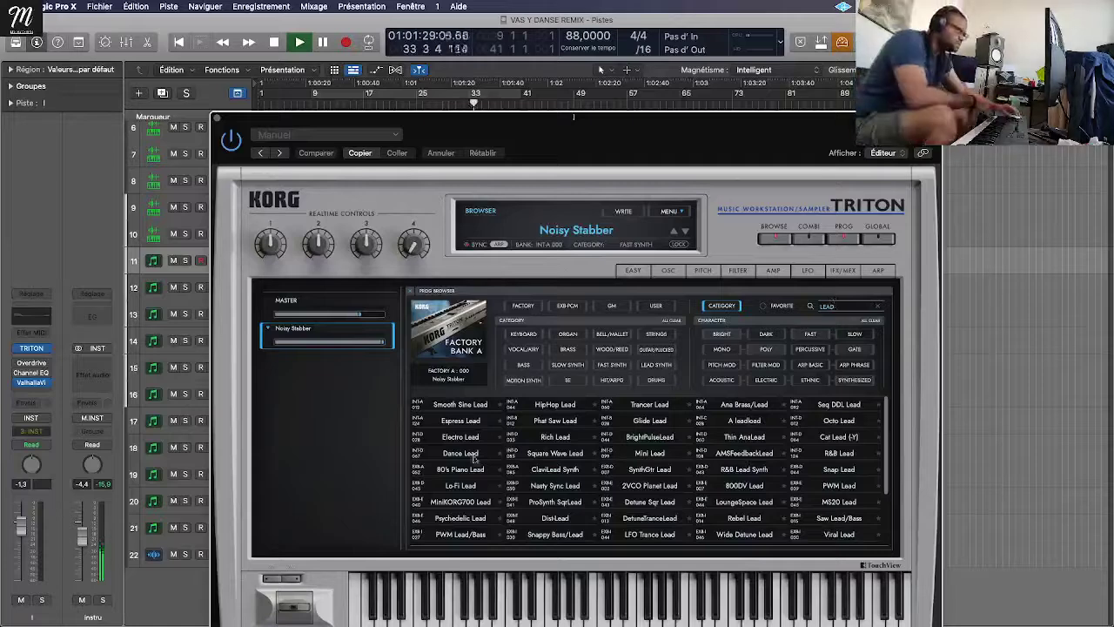
left_click(548, 405)
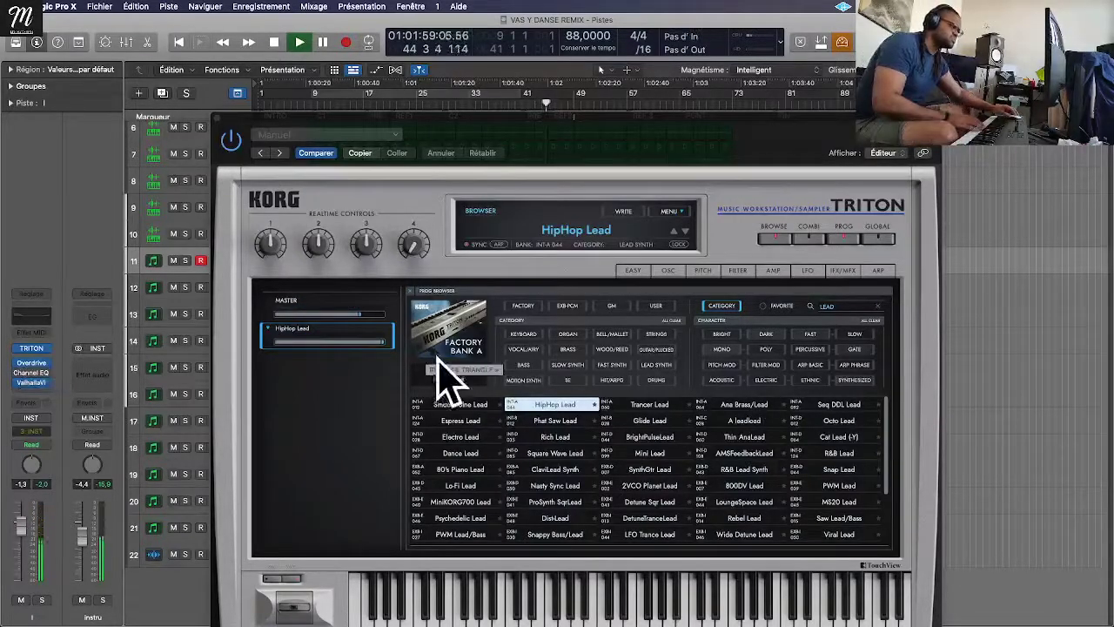
left_click(455, 406)
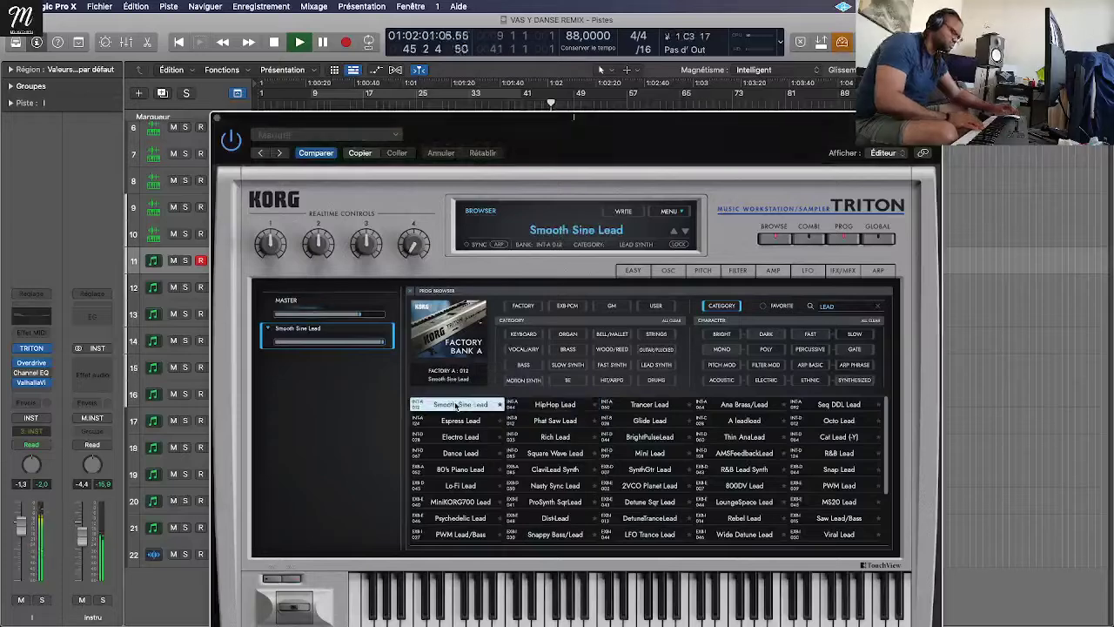
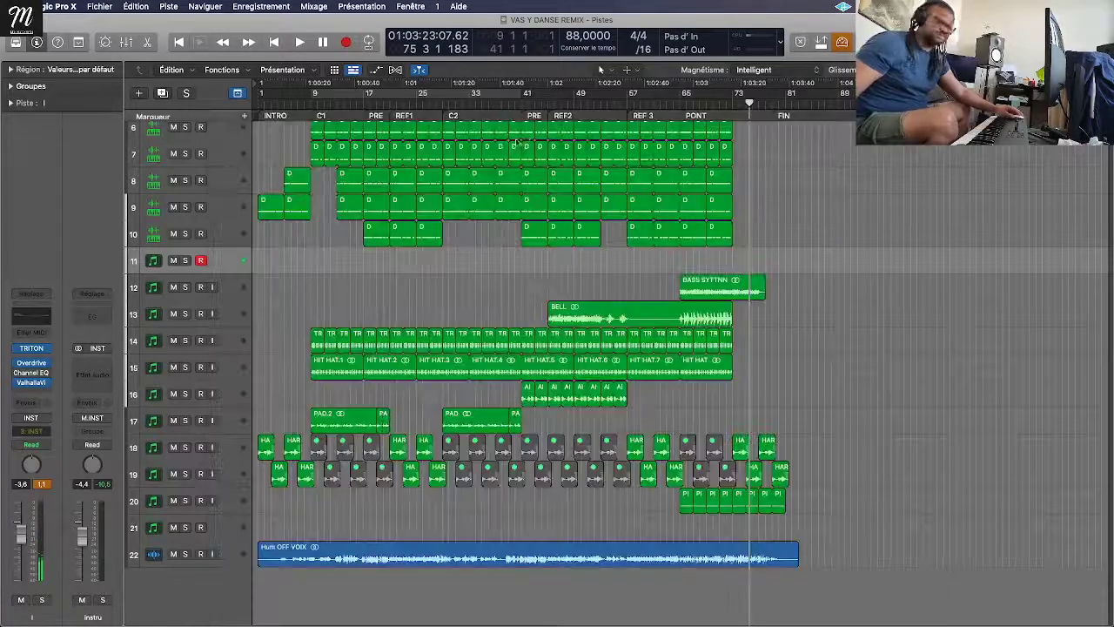
Step: Record a lead part on track 11 from bar 53 to about bar 78
left_click(220, 129)
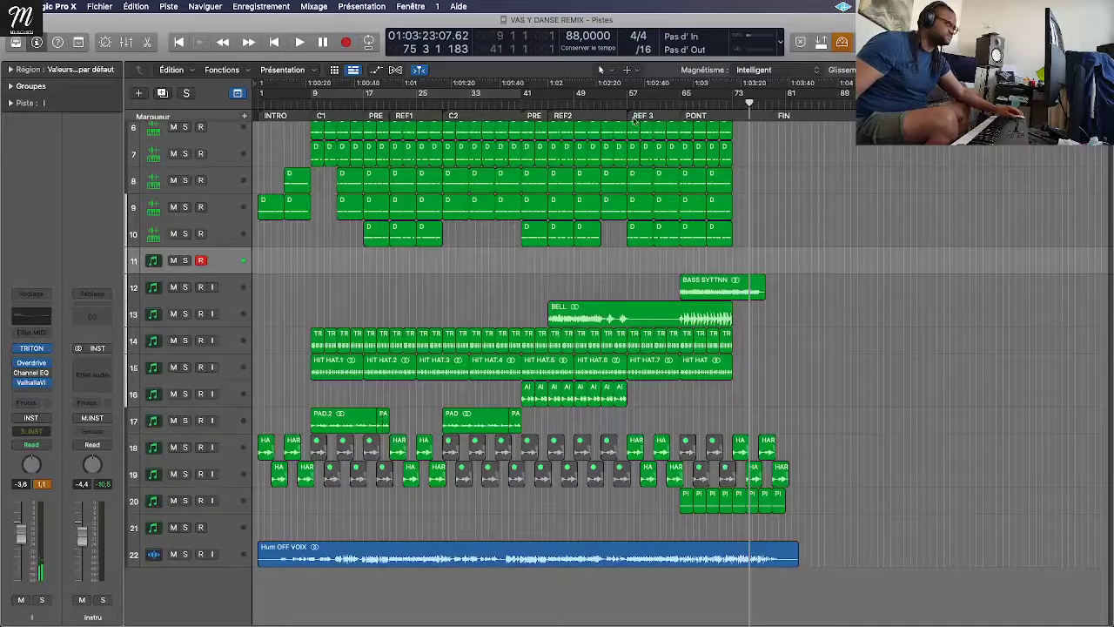
left_click(569, 105)
key("space")
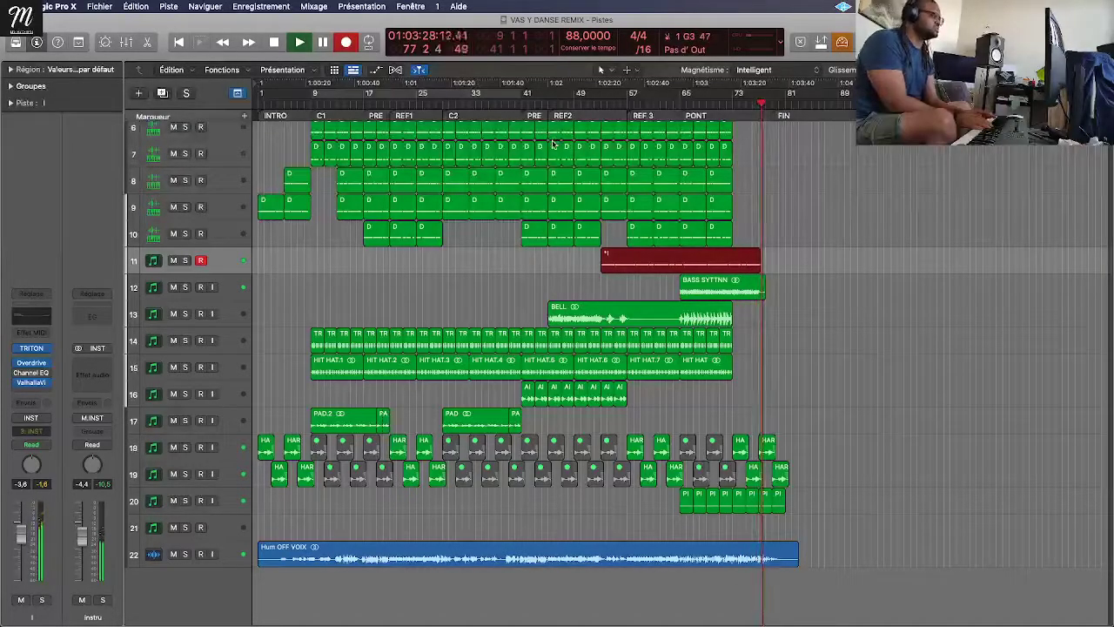
key("space")
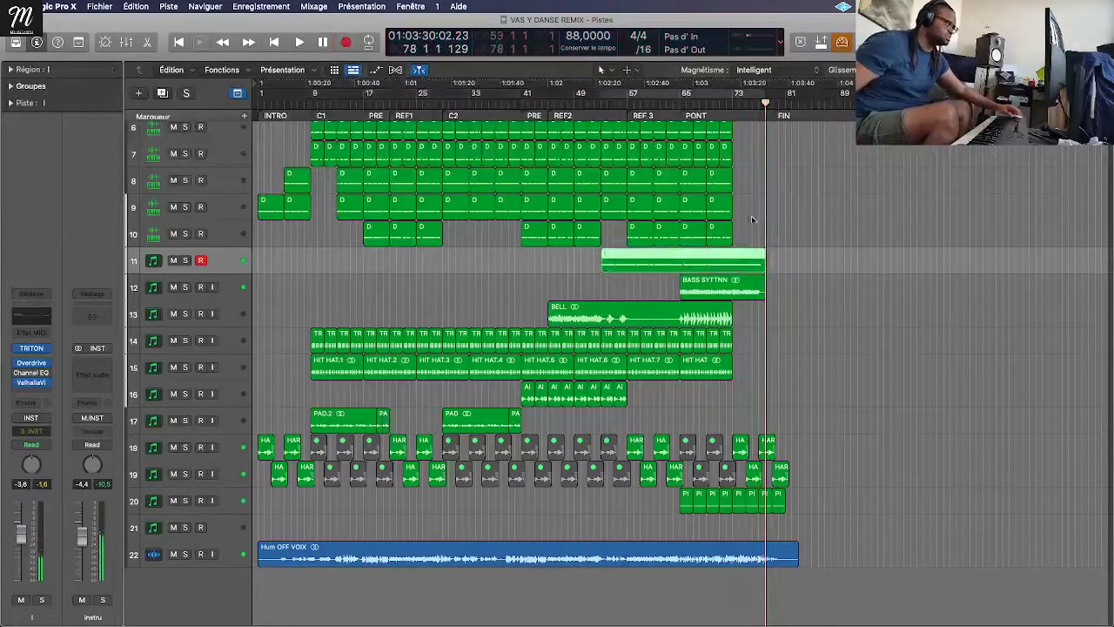
Step: Play back the recorded lead region from bar 53 and examine its notes in the Piano Roll
key("space")
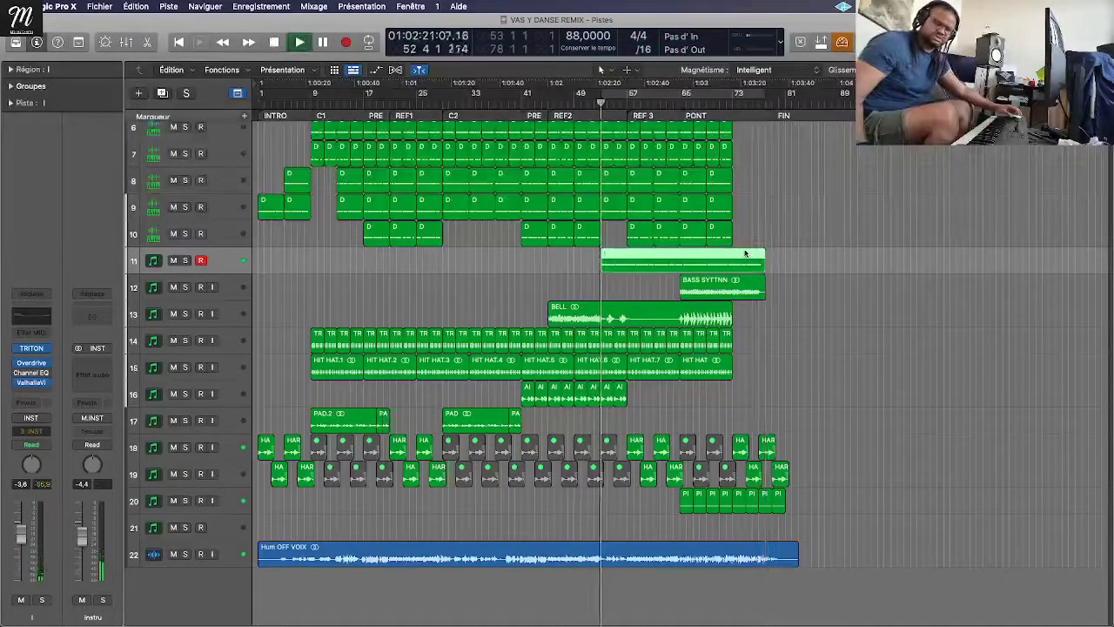
double_click(745, 251)
scroll(692, 146, "down", 3)
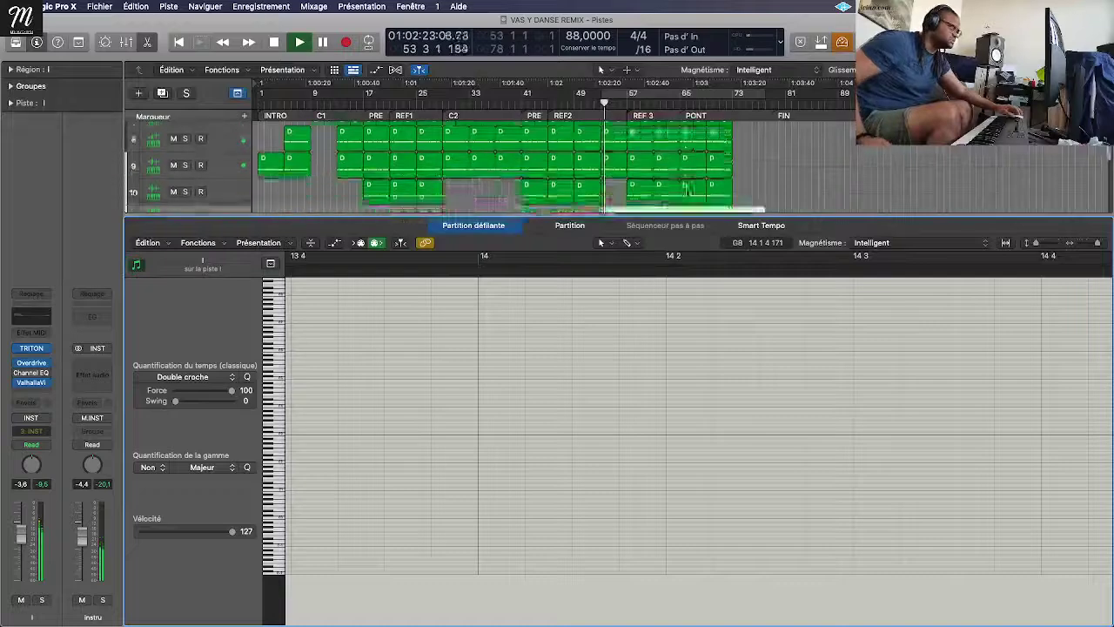
left_click(693, 146)
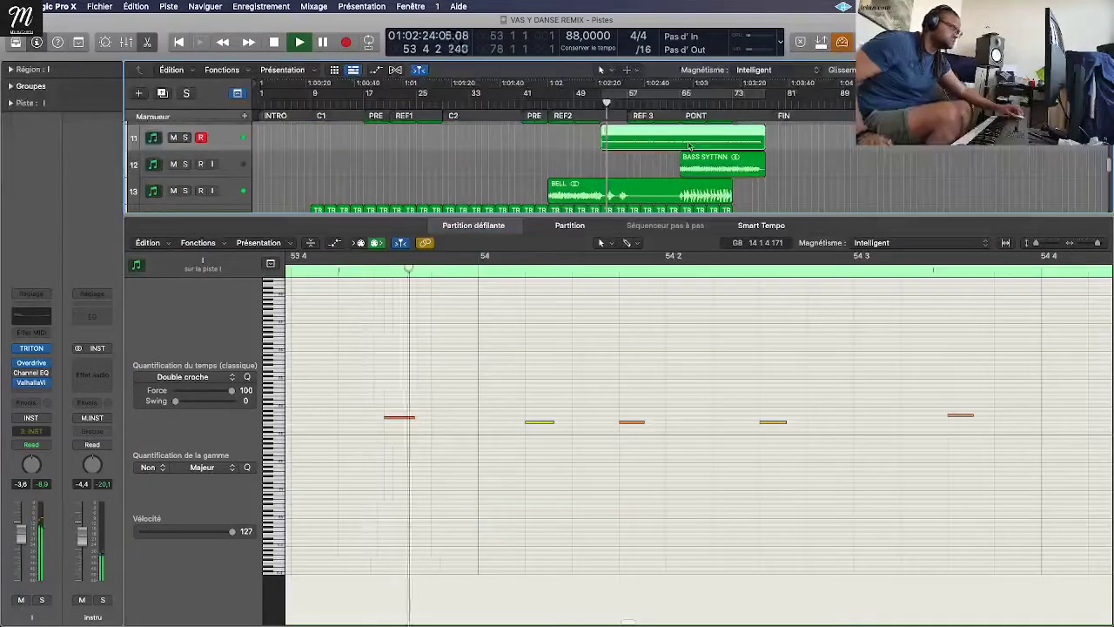
left_click(599, 306, "ctrl+alt")
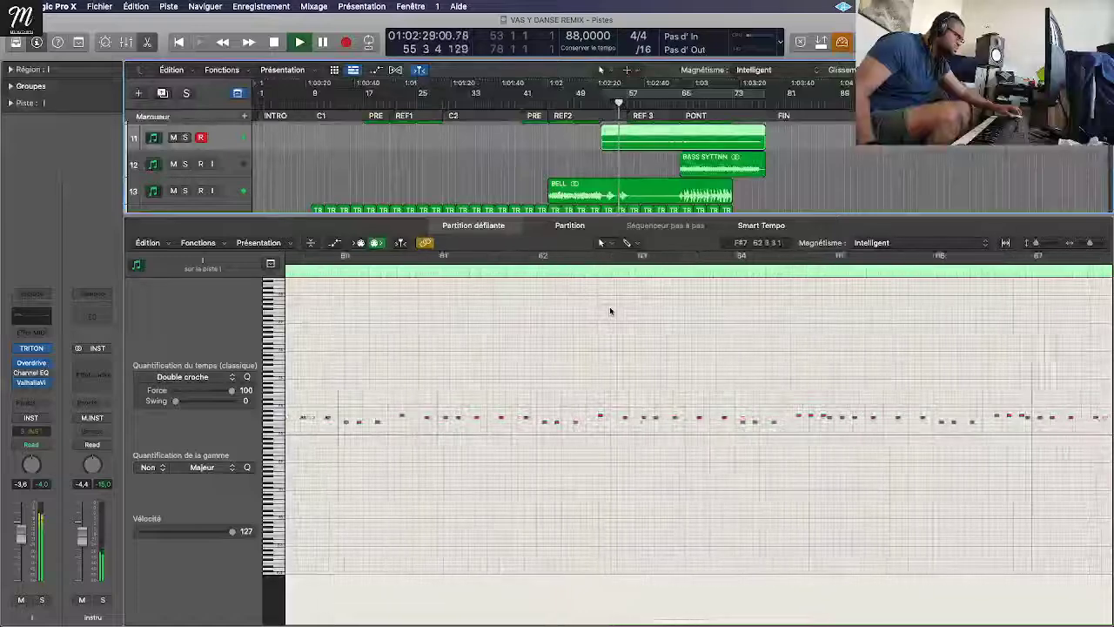
left_click(609, 308, "ctrl+alt")
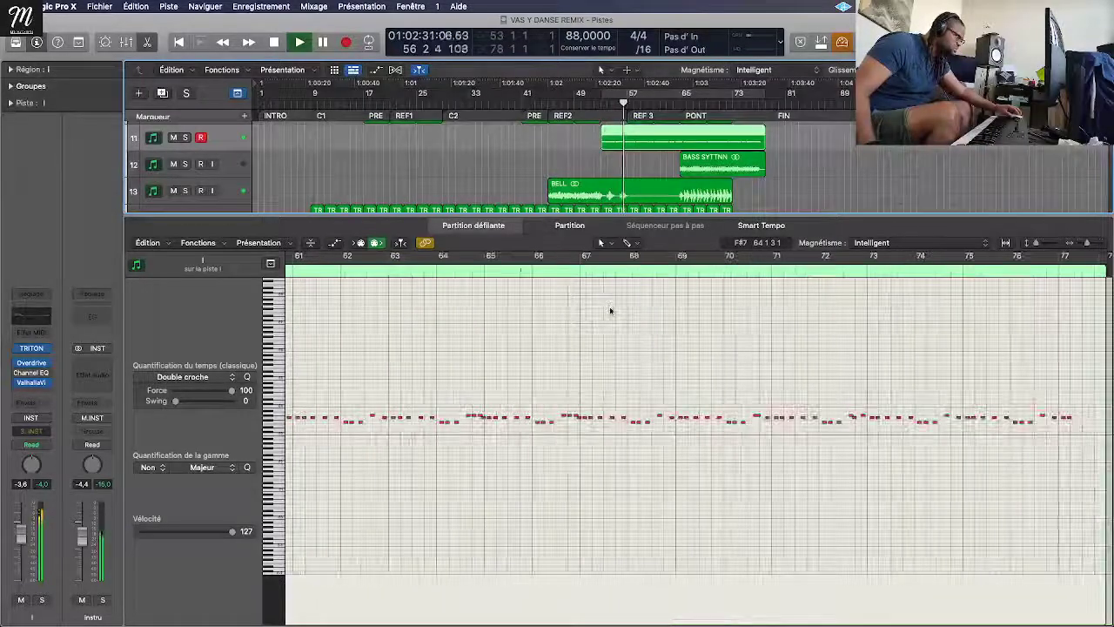
key("p")
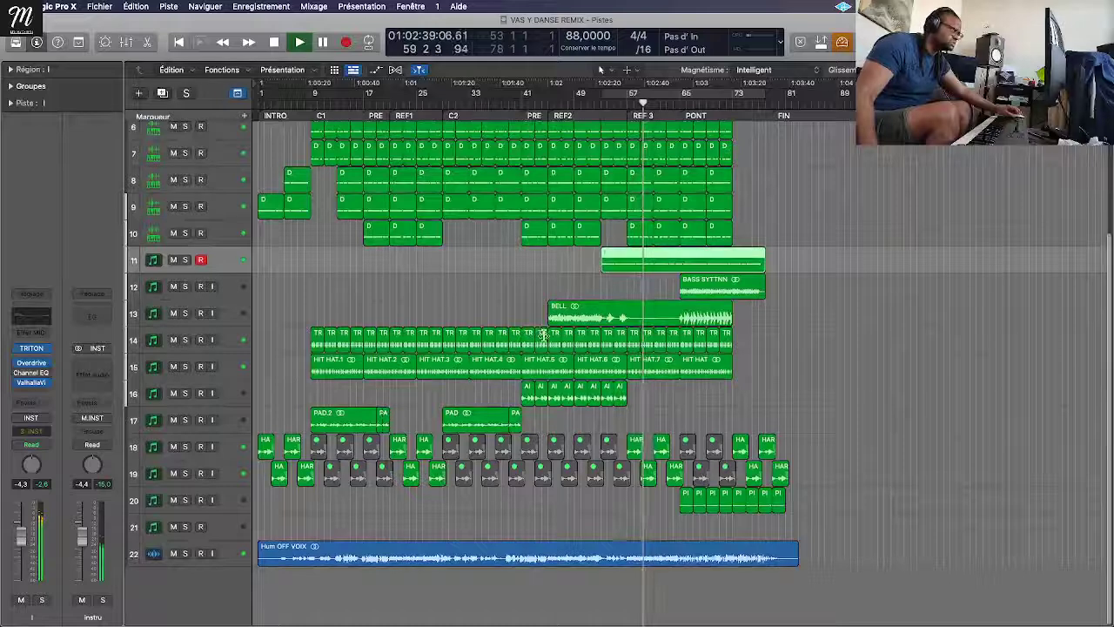
Step: Bounce the track 11 lead region in place to an audio track named LEAD and resume playback
right_click(648, 259)
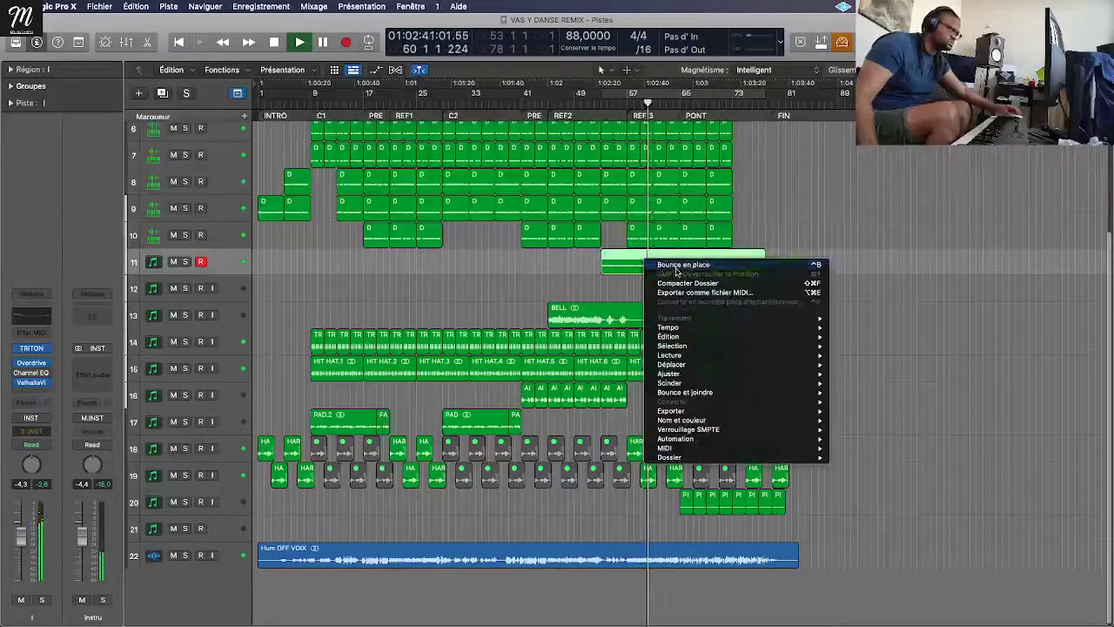
left_click(672, 263)
left_click(597, 238)
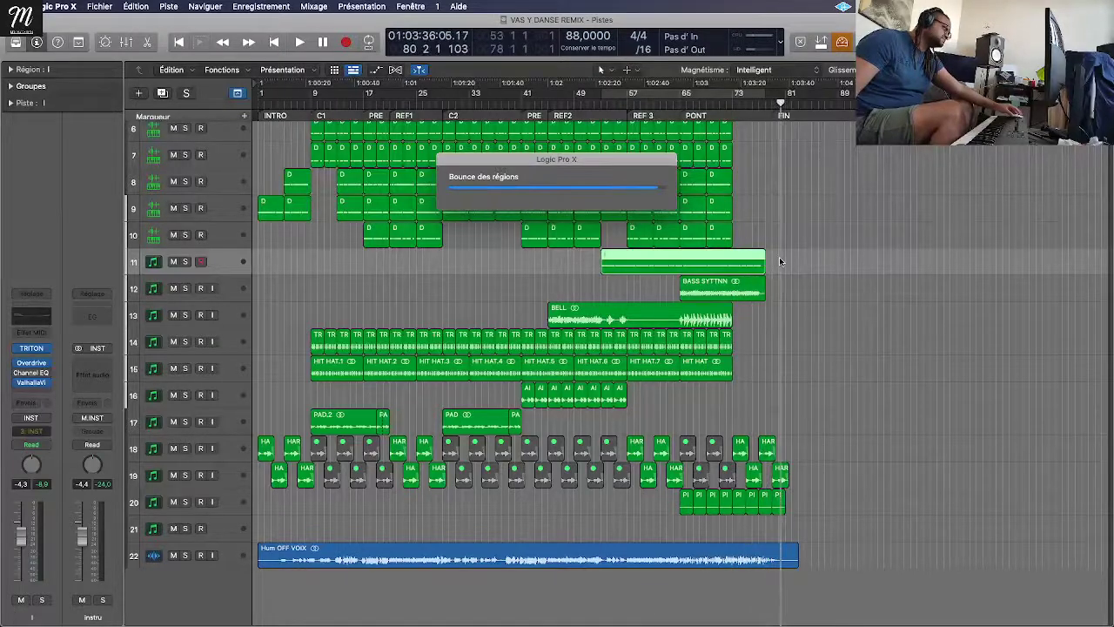
key("space")
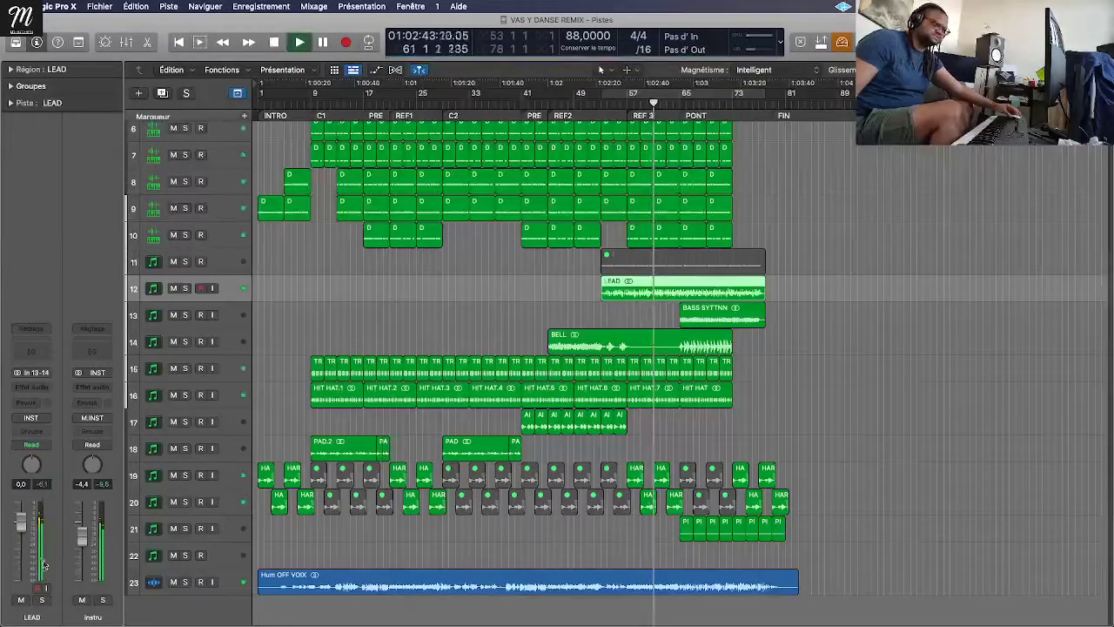
Step: Set the LEAD track's volume to -10.4 dB and add a Channel EQ with the eq coupe preset
left_click_drag(21, 523, 26, 552)
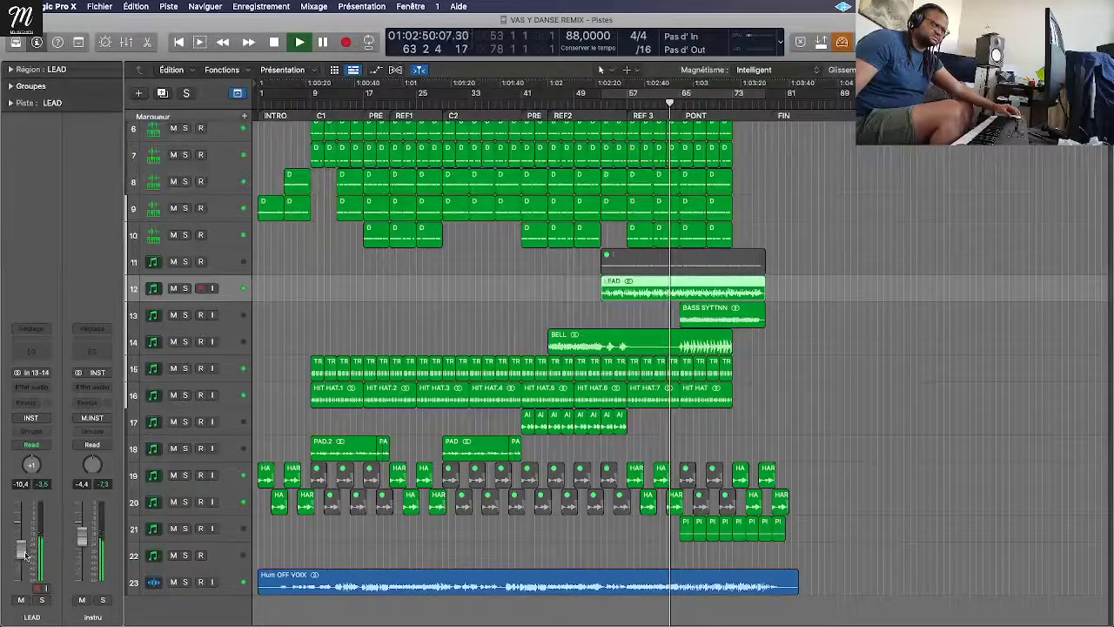
left_click(35, 352)
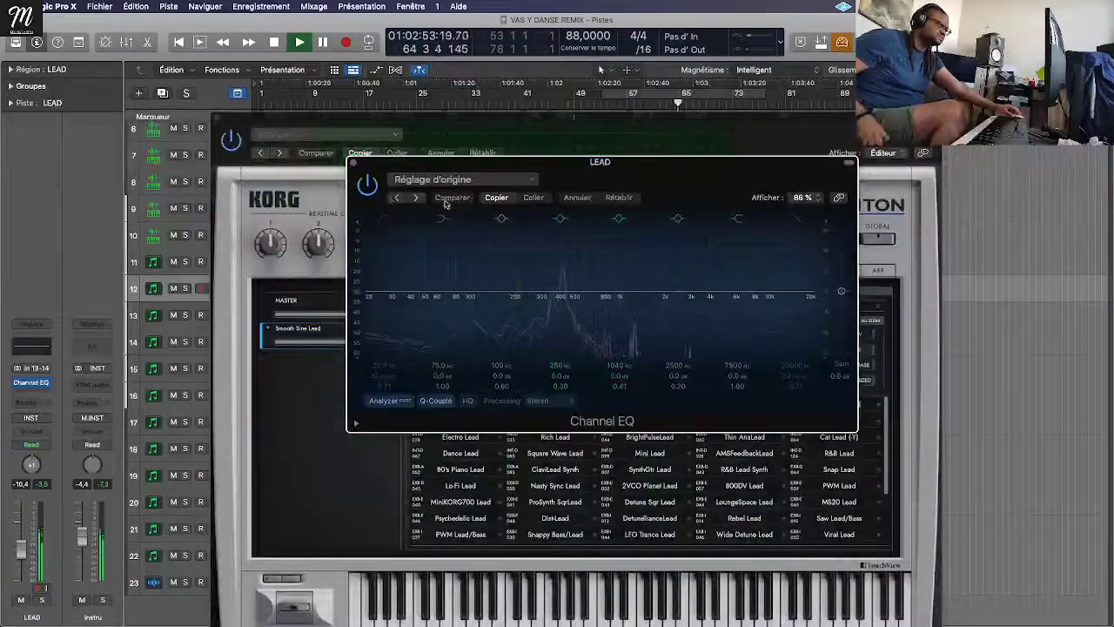
left_click(416, 197)
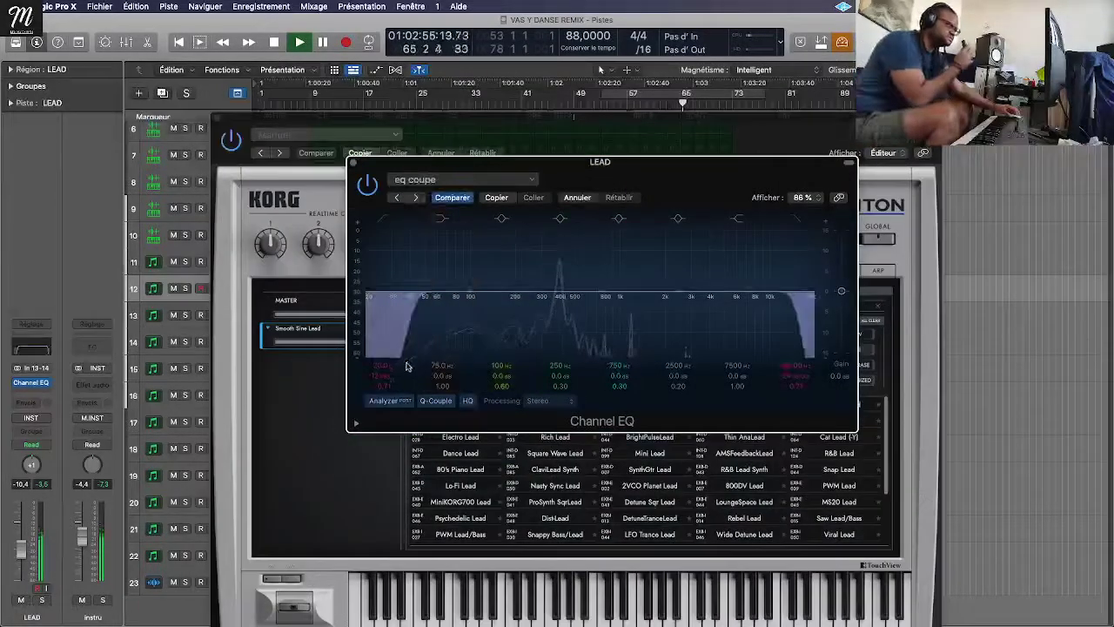
Step: Shape the LEAD EQ with a 162 Hz low cut, -5 dB at 436 Hz and +5.5 dB at 7450 Hz, and set its volume to -5.3 dB
left_click_drag(406, 365, 406, 330)
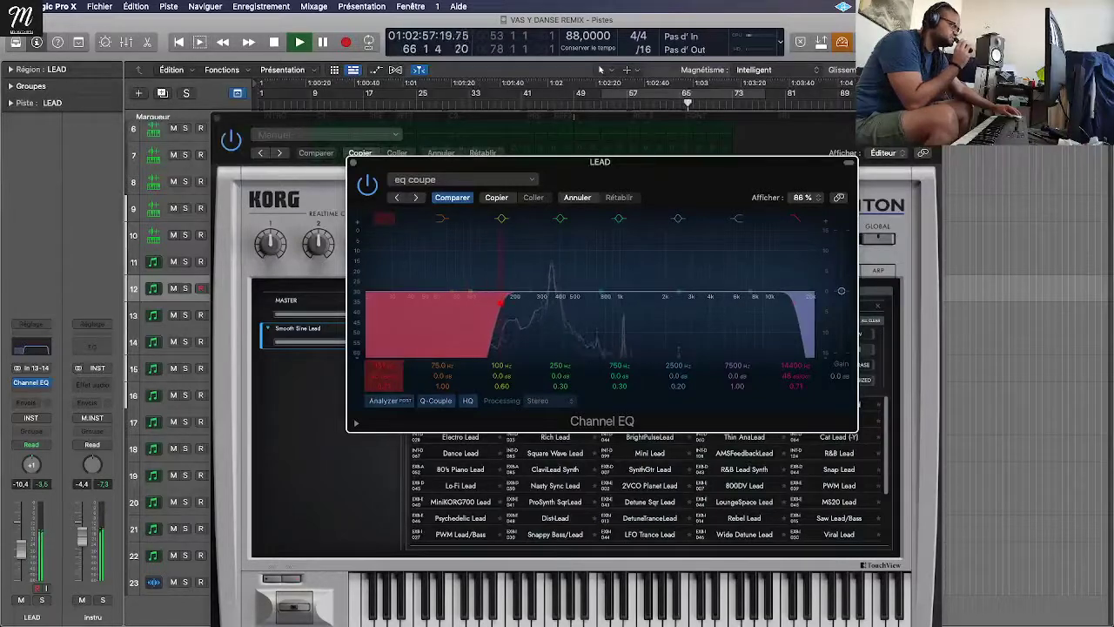
left_click_drag(534, 293, 568, 313)
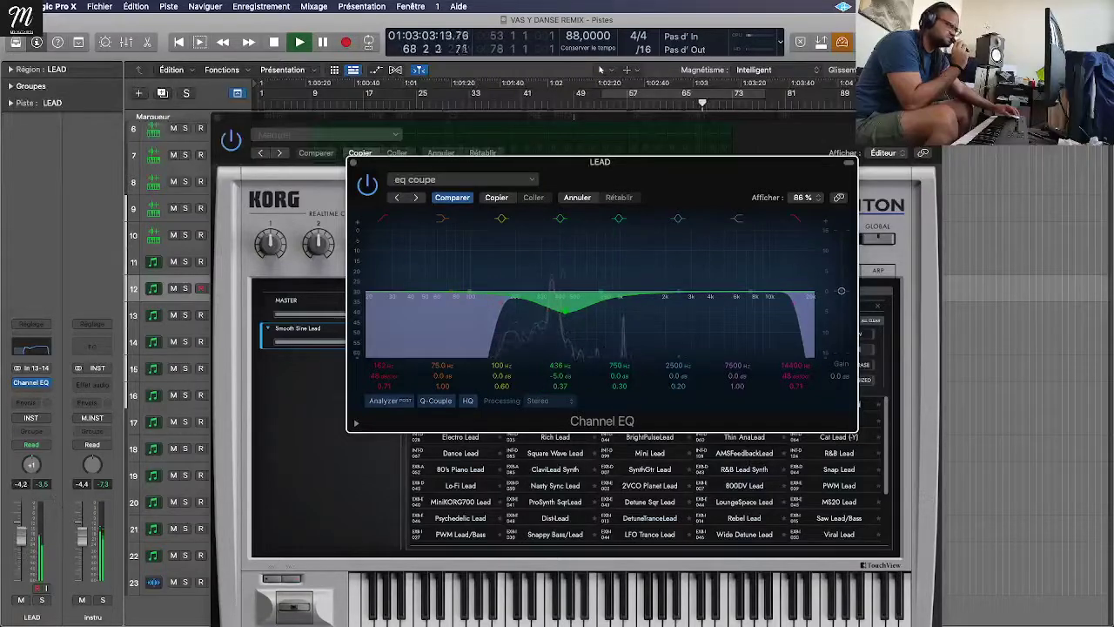
left_click(26, 531)
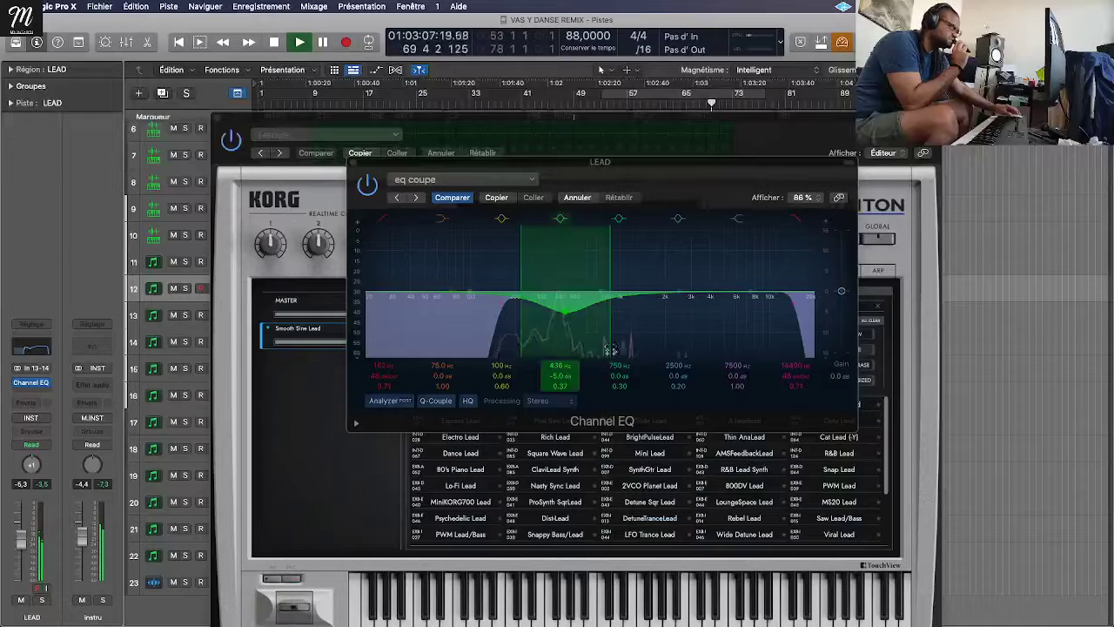
left_click_drag(754, 293, 750, 260)
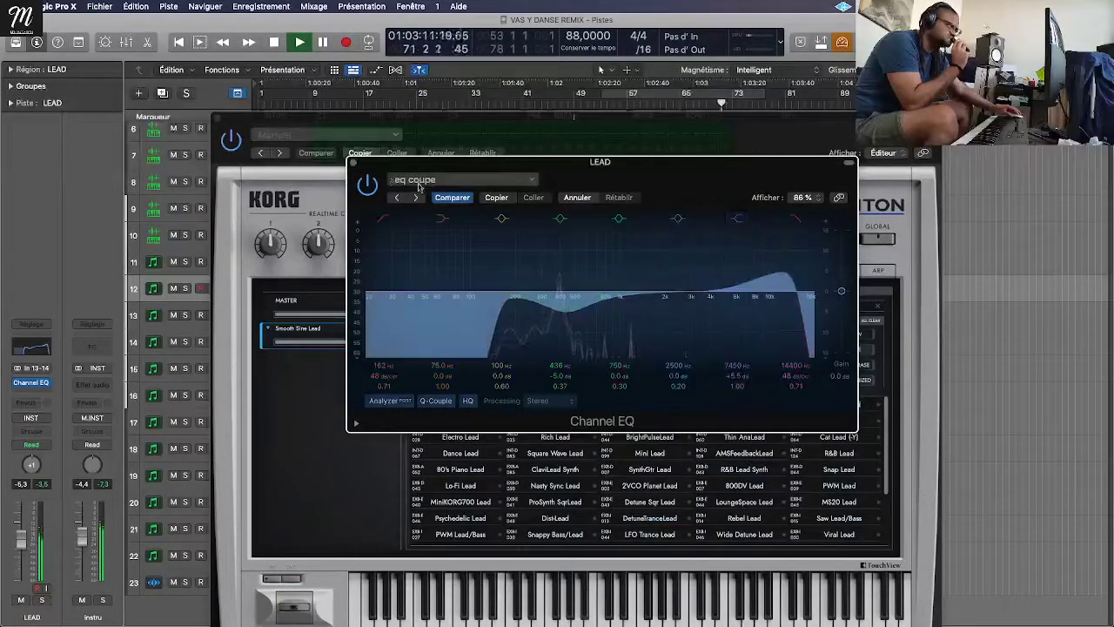
left_click(354, 165)
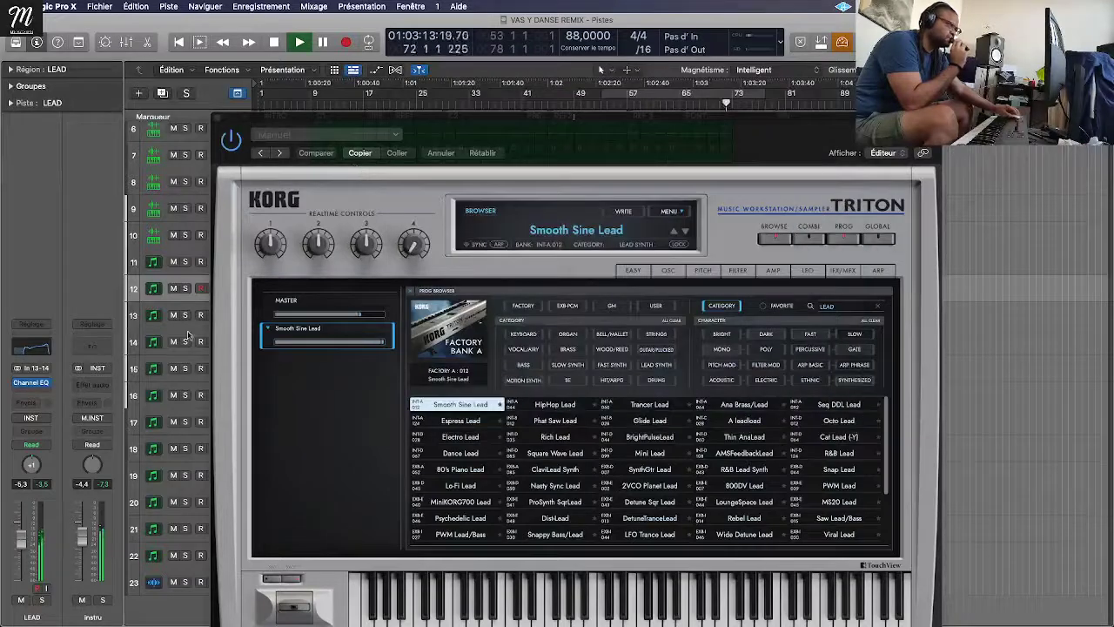
Step: Check the ValhallaVintageVerb settings on instrument track 11 and load the Rich Lead program in its TRITON
left_click(154, 266)
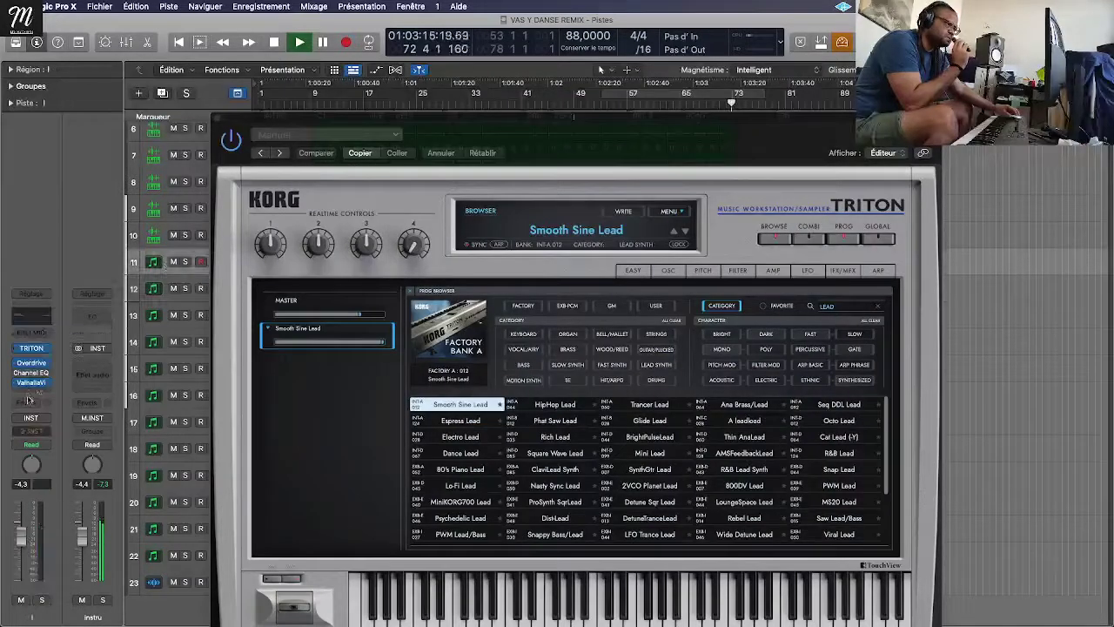
left_click(35, 383)
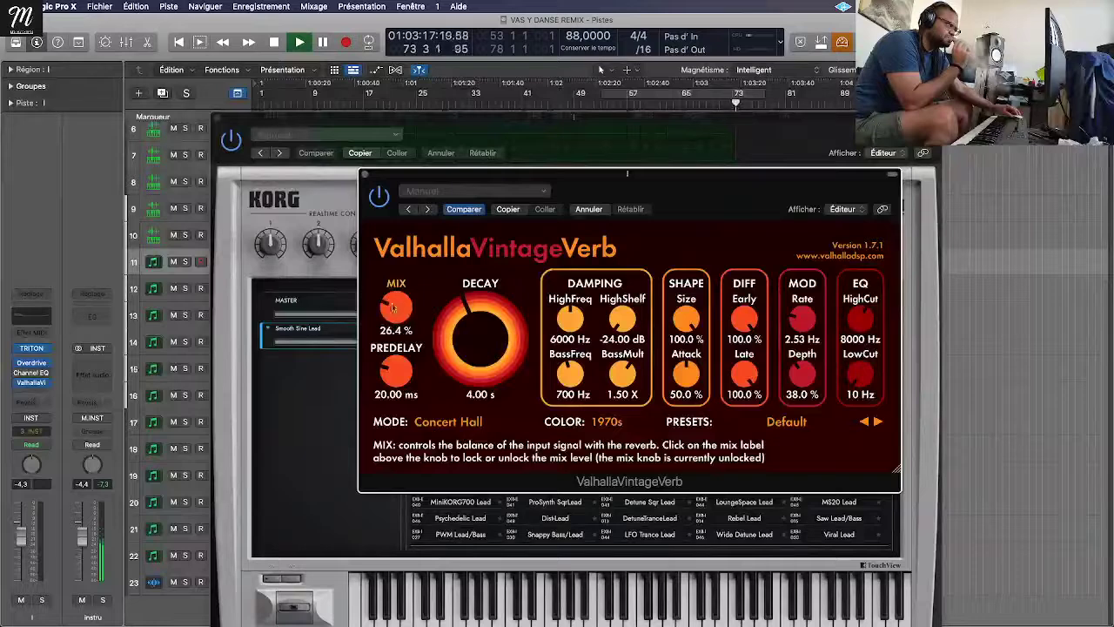
left_click(364, 175)
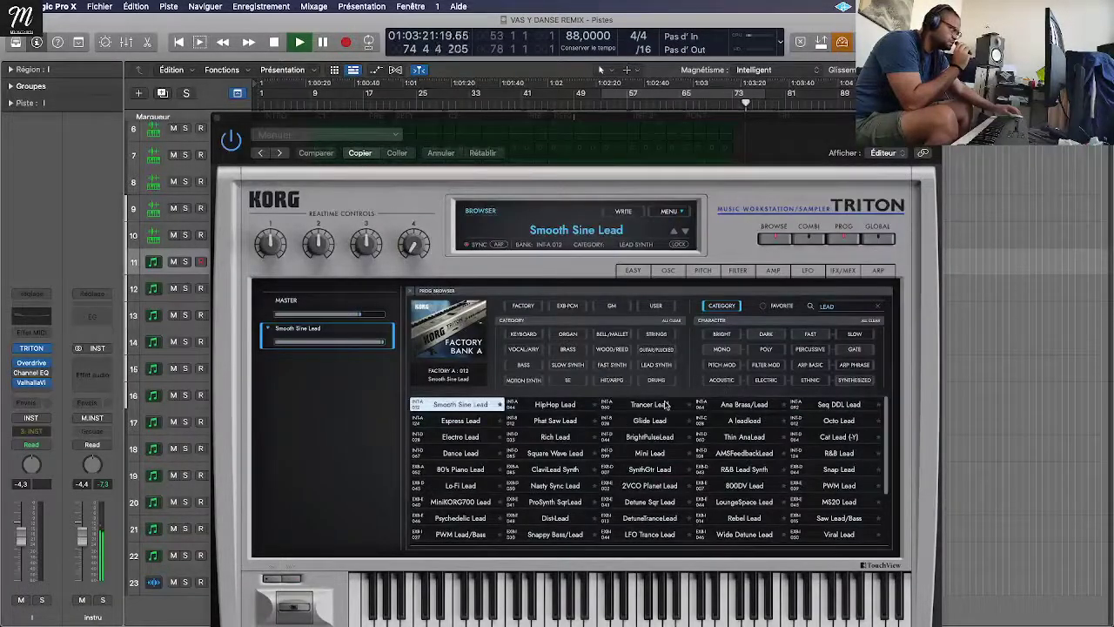
left_click(572, 437)
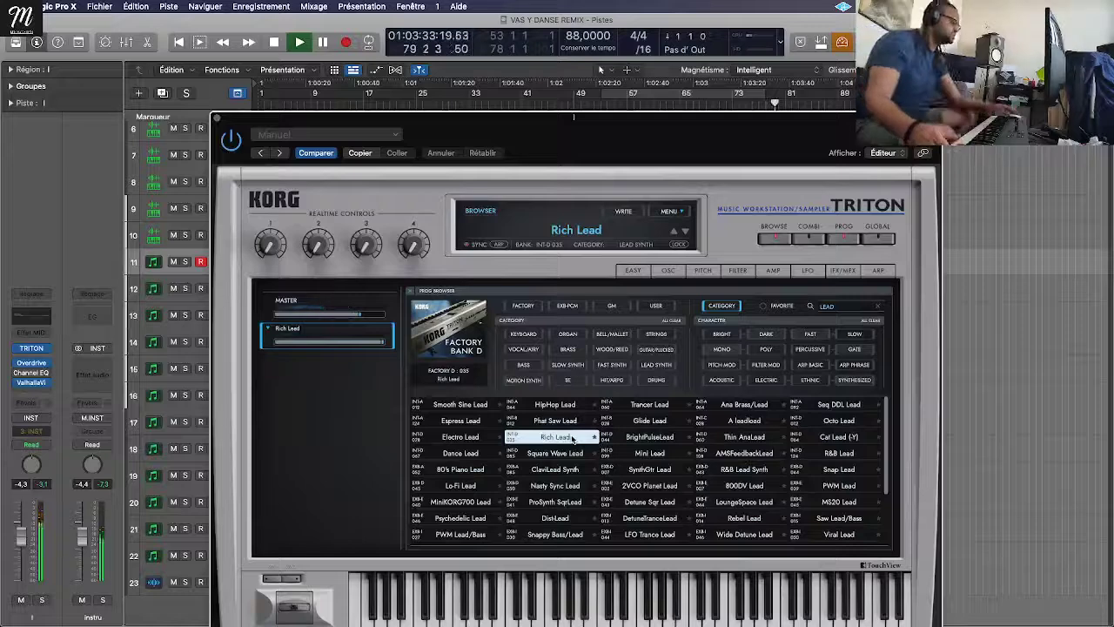
Step: Replace the Channel EQ on track 11 with a stereo Pro-R reverb, adjust its mix, and hide the plug-in windows
left_click(48, 375)
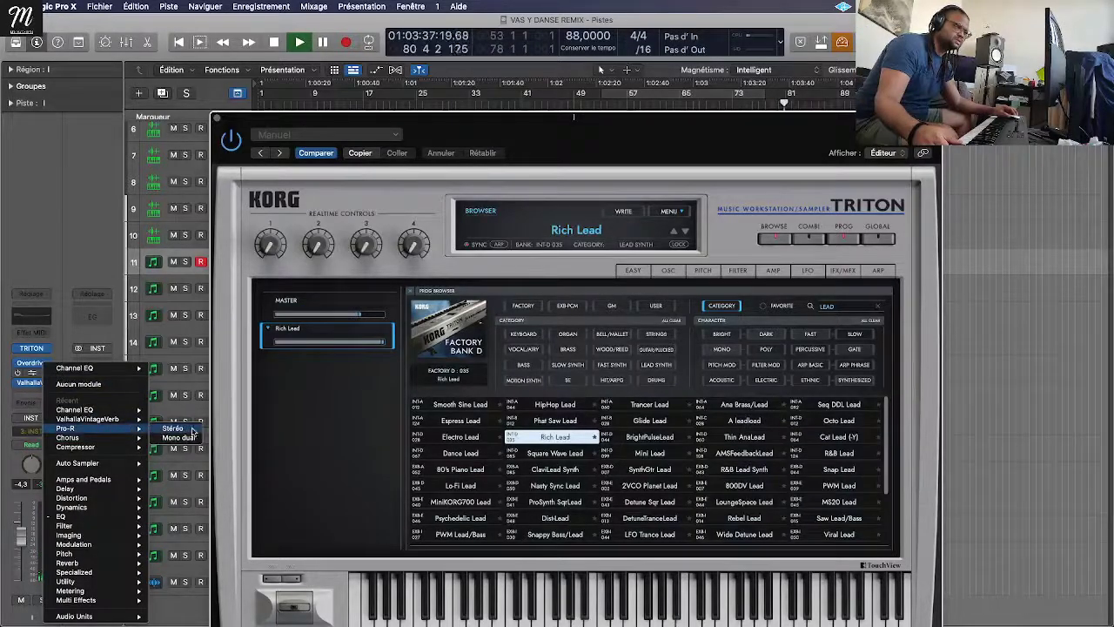
left_click(190, 429)
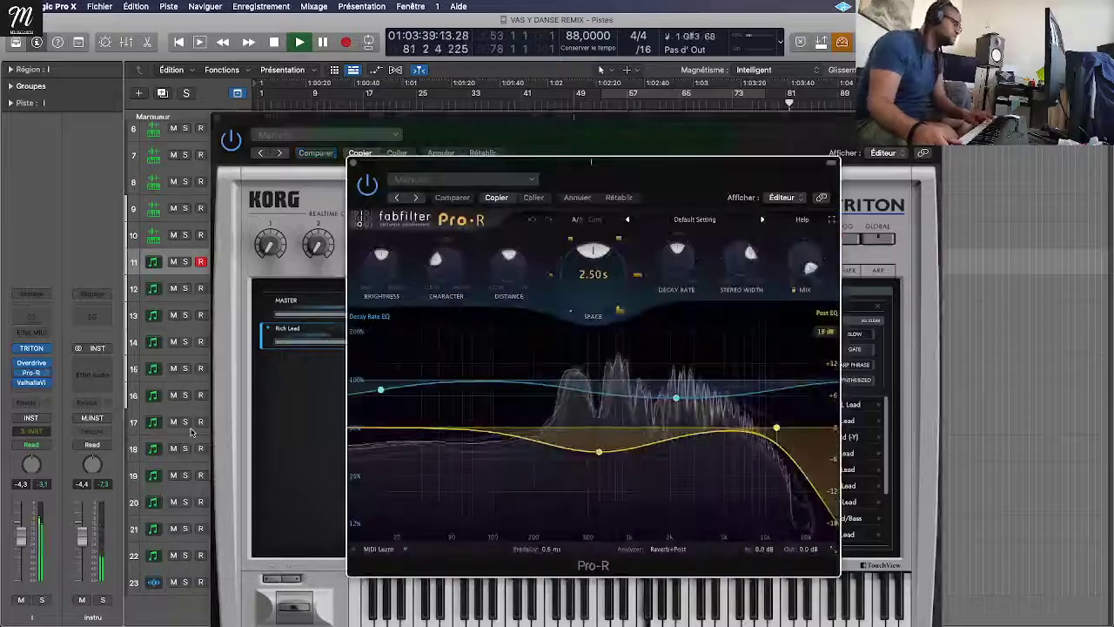
left_click_drag(805, 265, 803, 312)
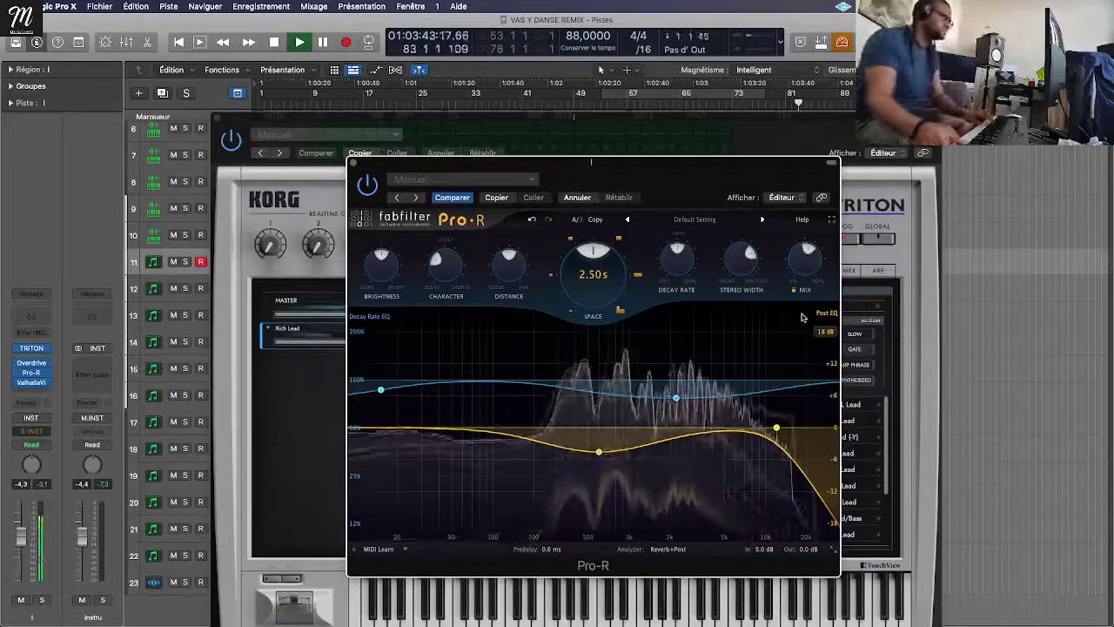
key("v")
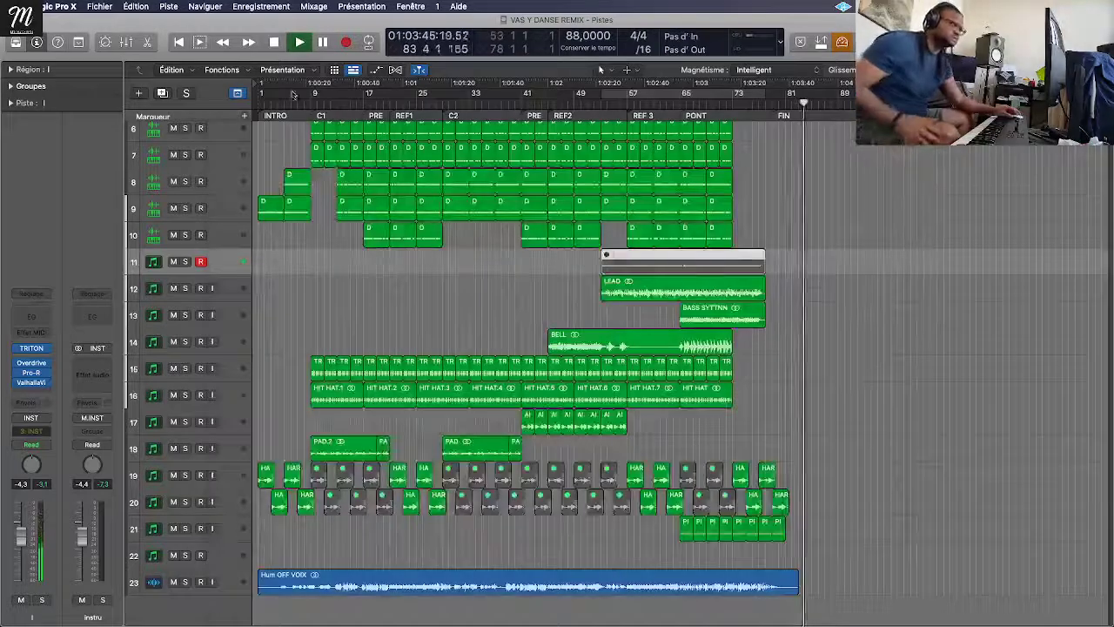
Step: Record a Rich Lead part on track 11 from the start of the song to about bar 18
left_click(257, 103)
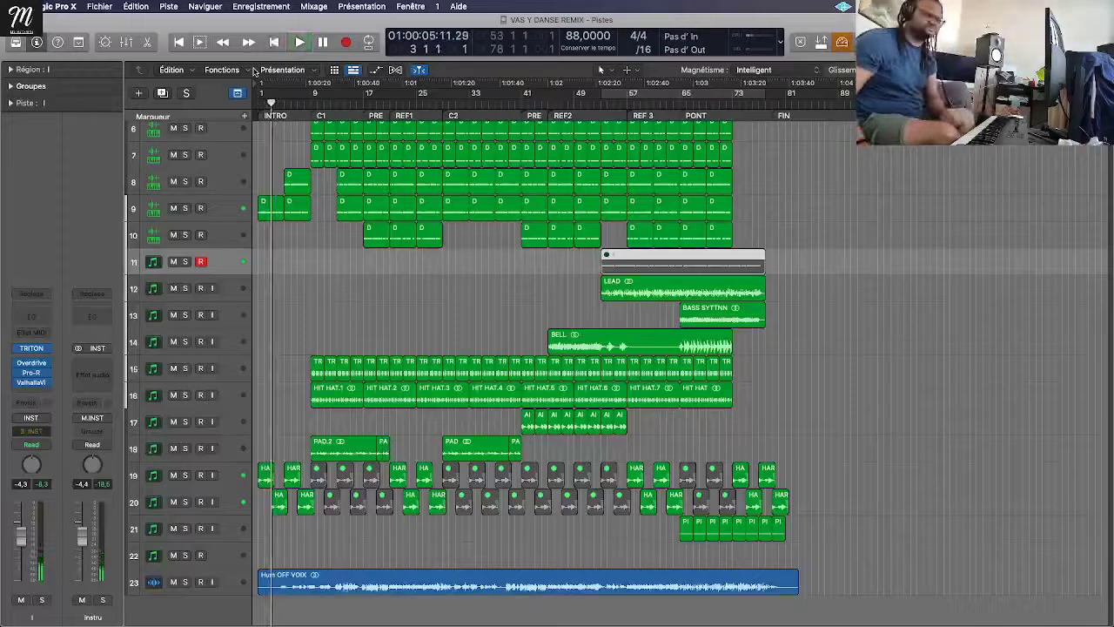
key("Return")
key("r")
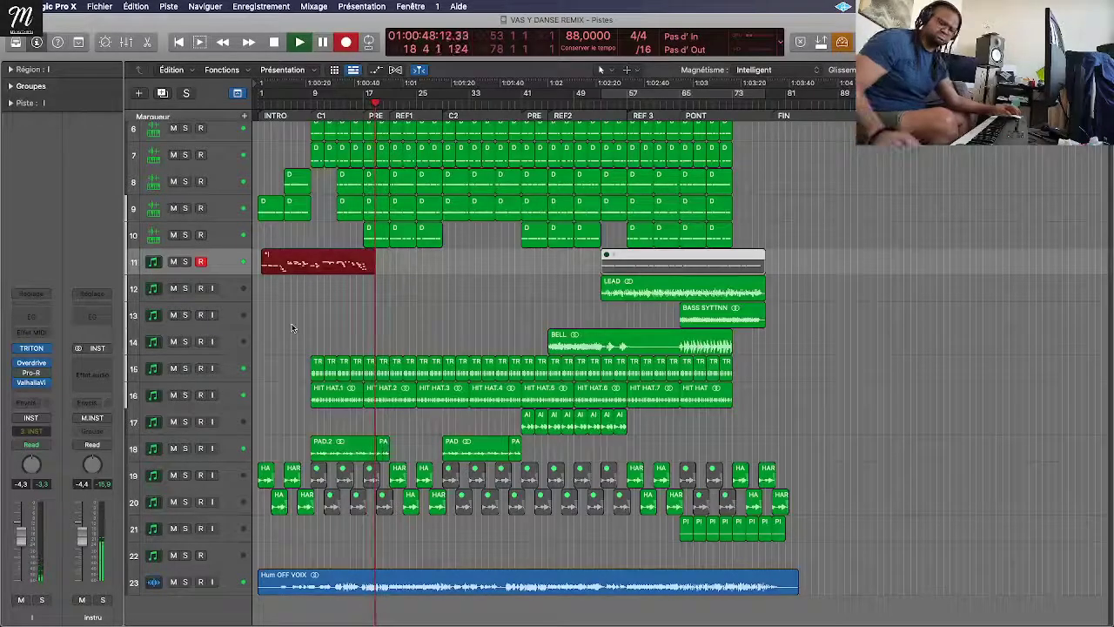
key("space")
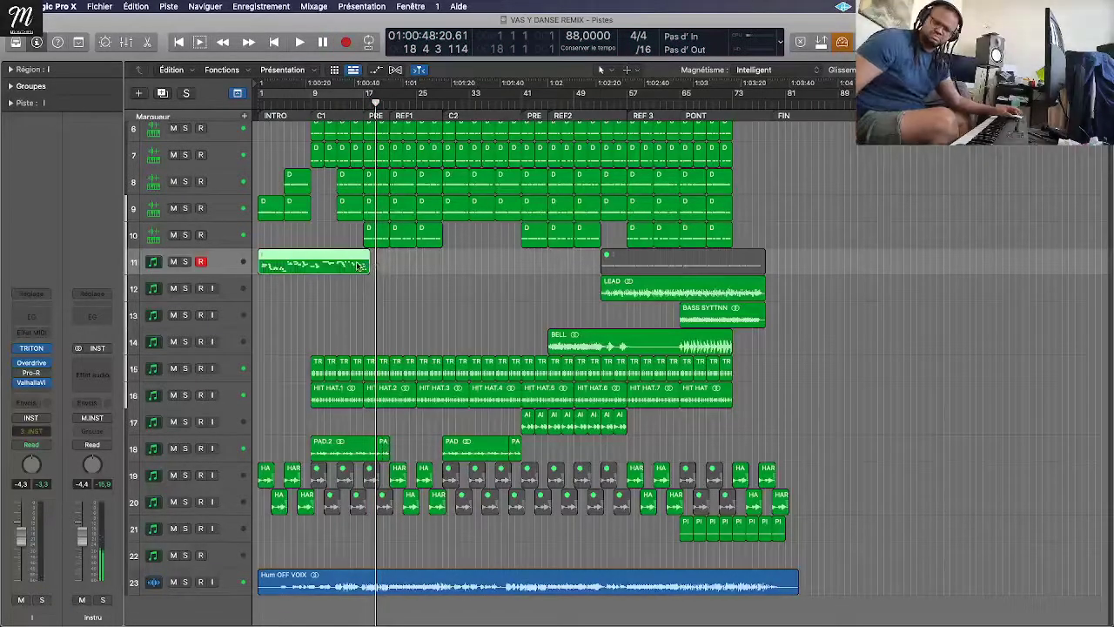
Step: Play back the new track 11 recording from bar 1 and examine its phrases up close
key("Return")
key("space")
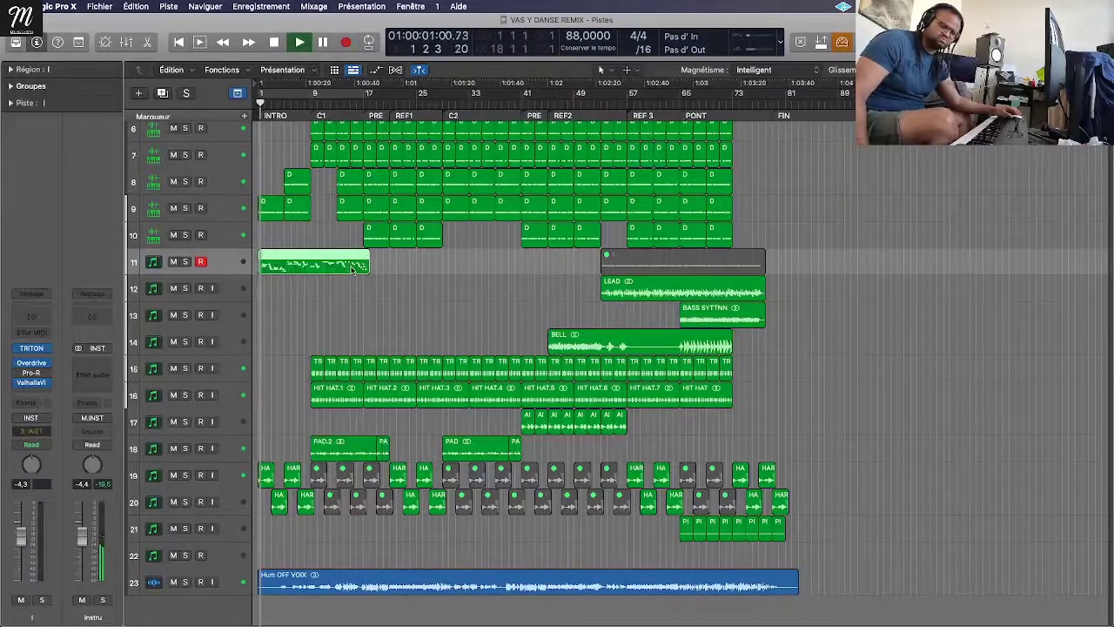
key("super+Right")
key("super+Right")
key("super+Right")
key("super+Right")
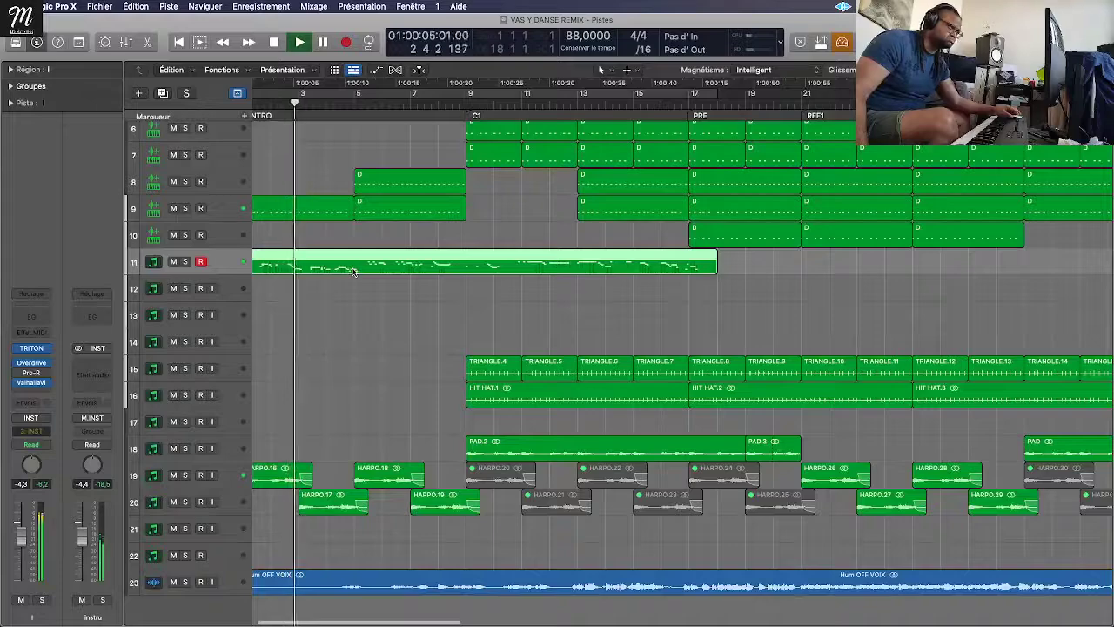
key("super+Left")
key("super+Left")
key("super+Right")
key("super+Right")
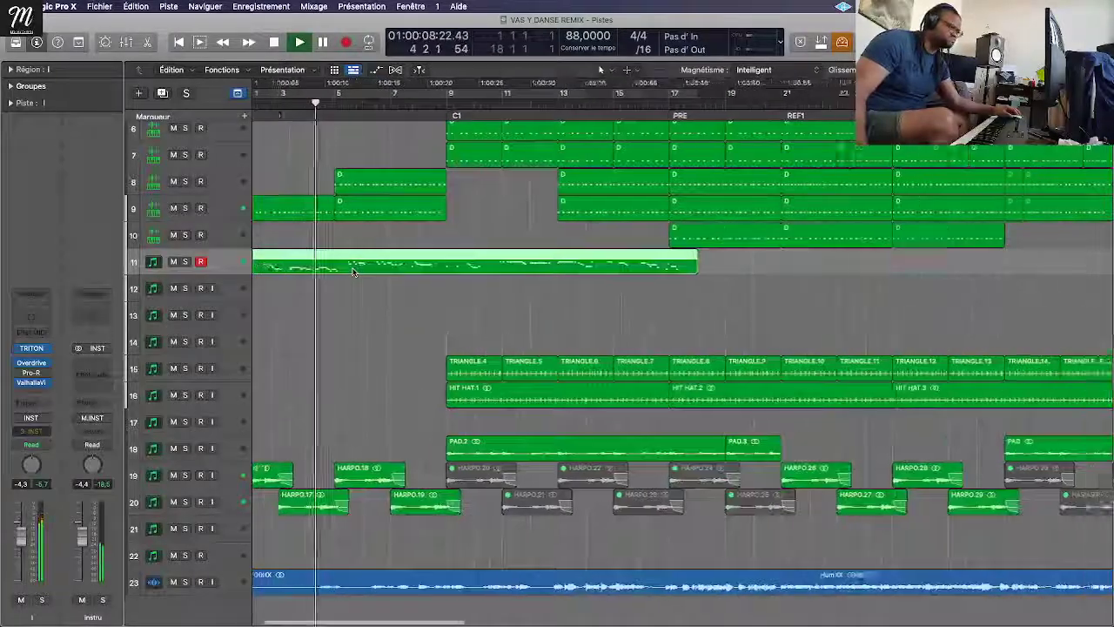
key("super+Left")
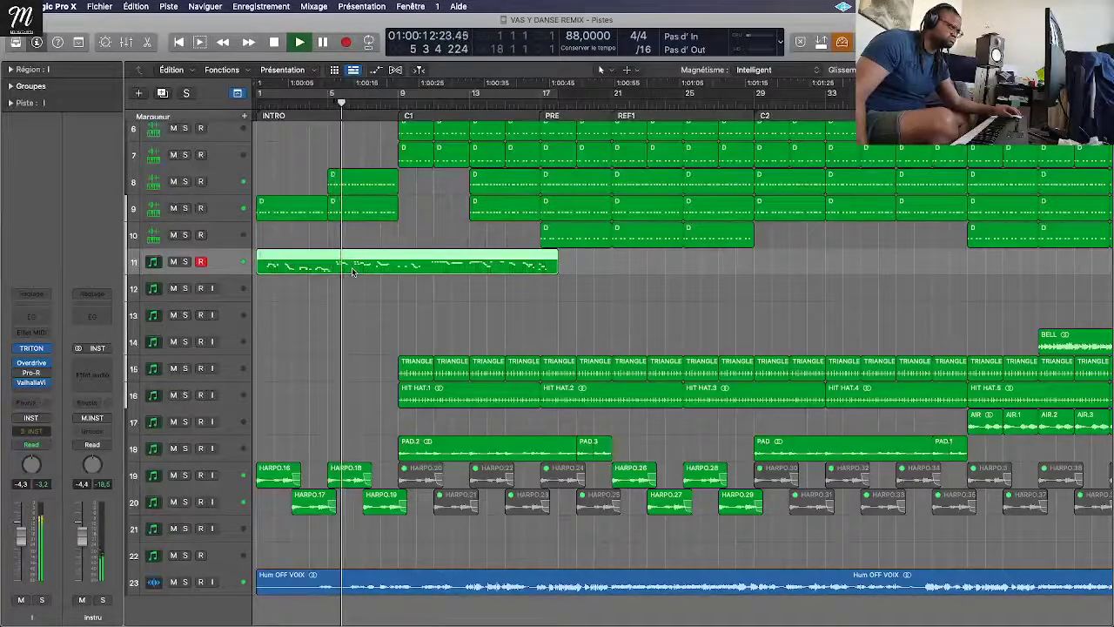
key("super+Right")
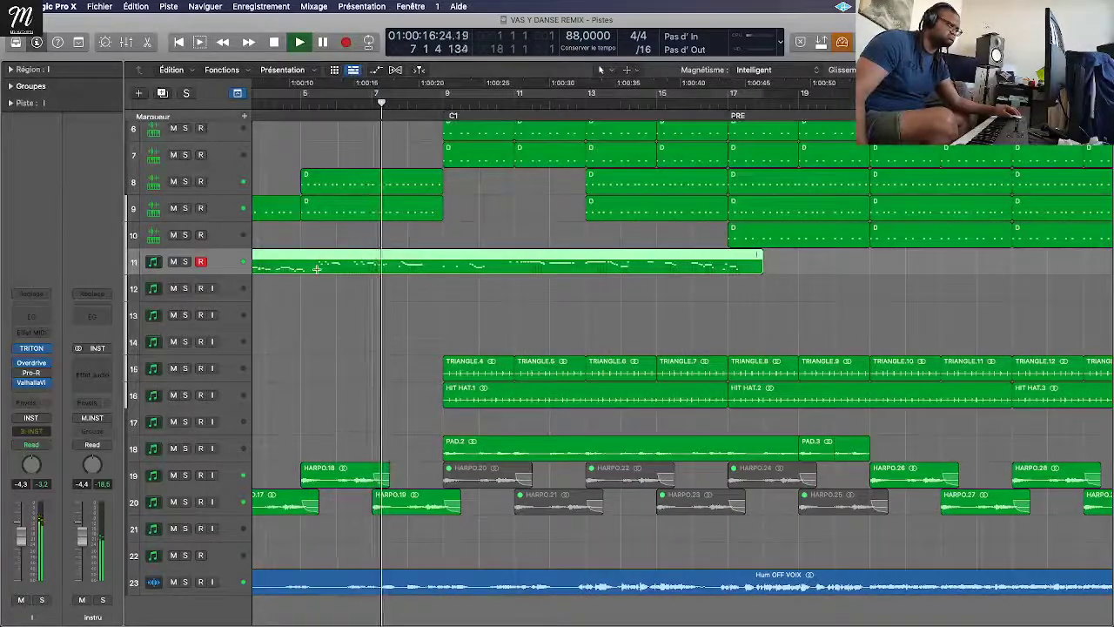
Step: Split the track 11 recording and delete everything except the short phrases after bar 5 and from 7 4 to 8 4
left_click_drag(311, 266, 430, 265)
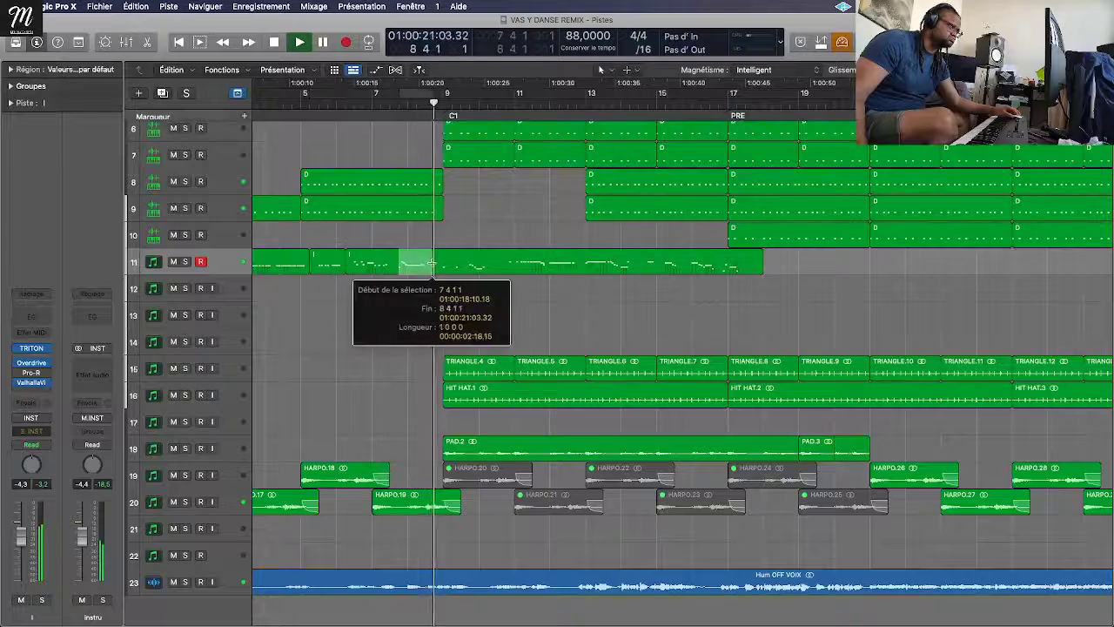
key("super+Left")
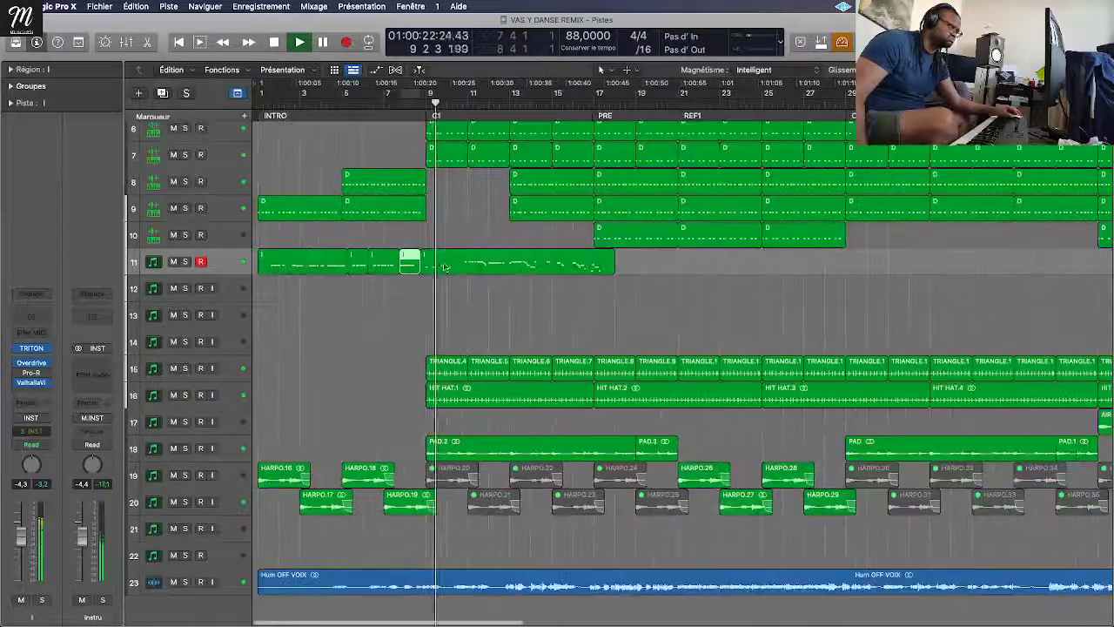
left_click(447, 275)
key("Delete")
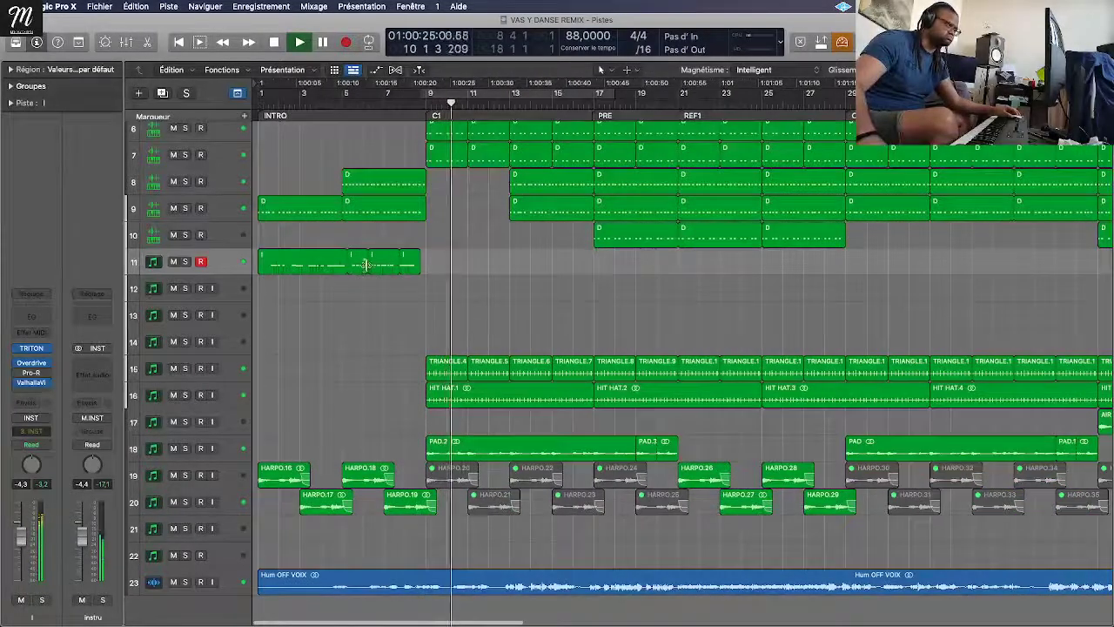
left_click(372, 265)
key("Delete")
key("Delete")
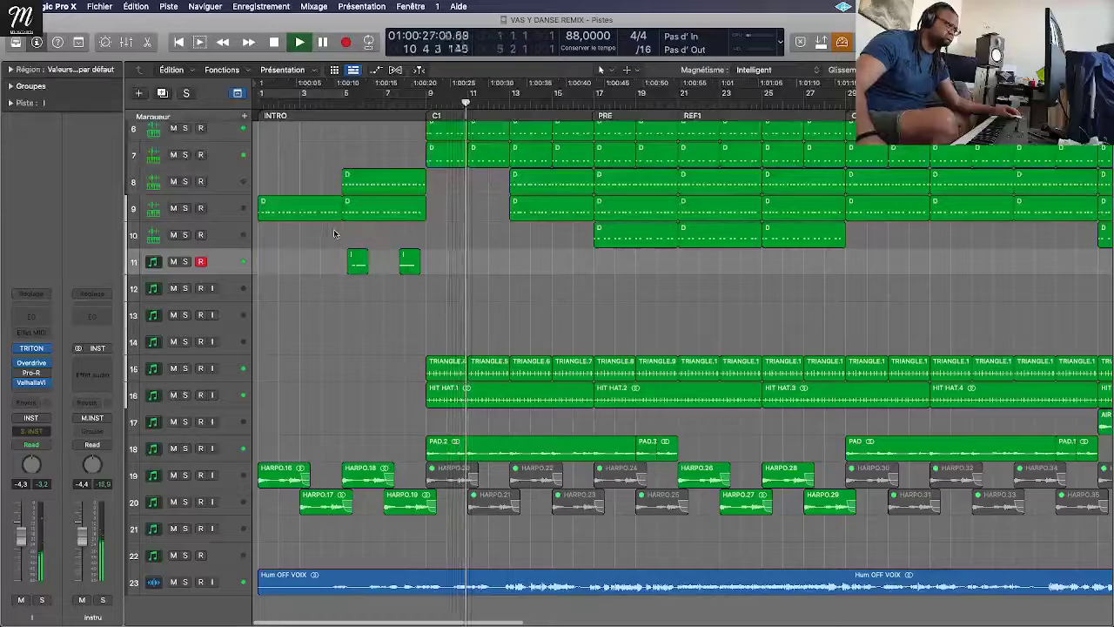
Step: Bounce the two remaining track 11 phrases in place to a new track named I_bip, muting the source regions
left_click(409, 262, "shift")
right_click(421, 261)
left_click(439, 264)
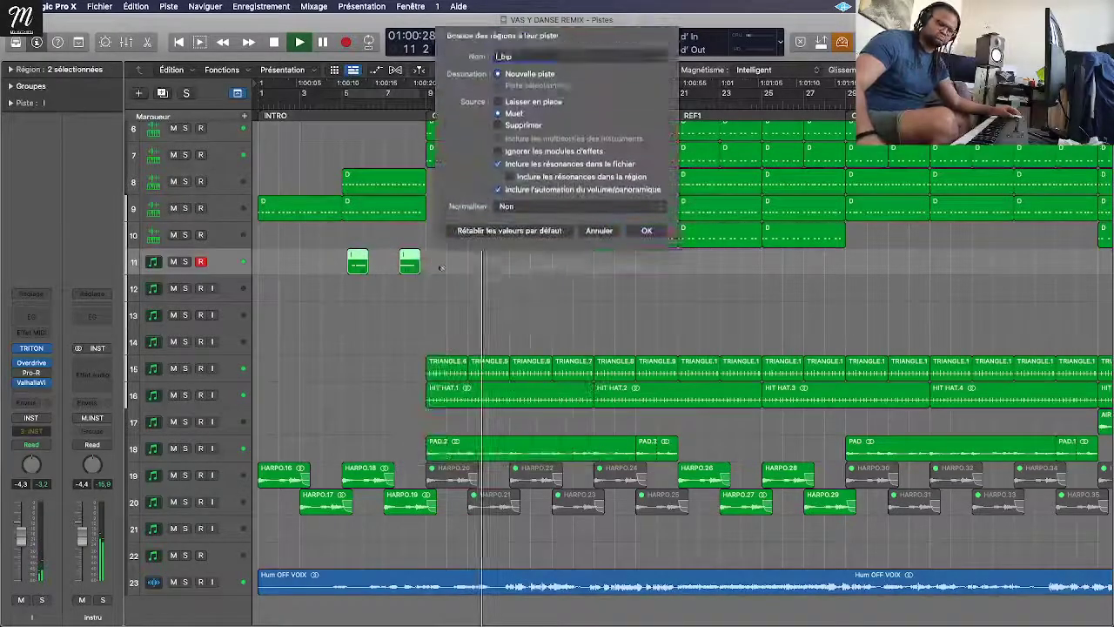
key("Return")
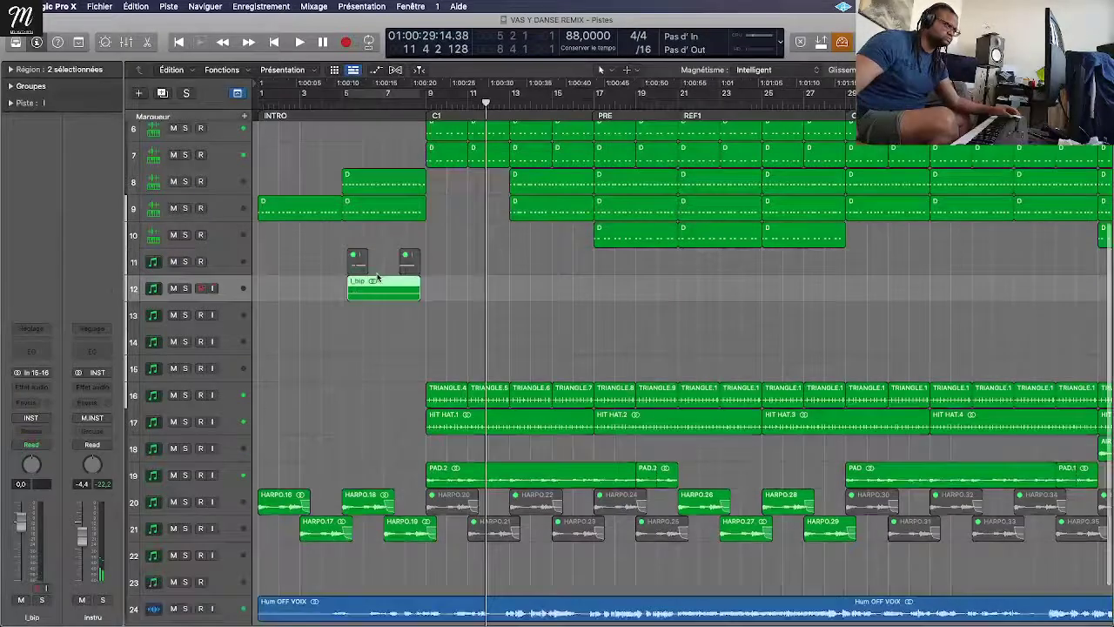
Step: Play the bounced I_bip region and lower its track volume to about -9.8 dB
left_click(377, 277)
key("shift+space")
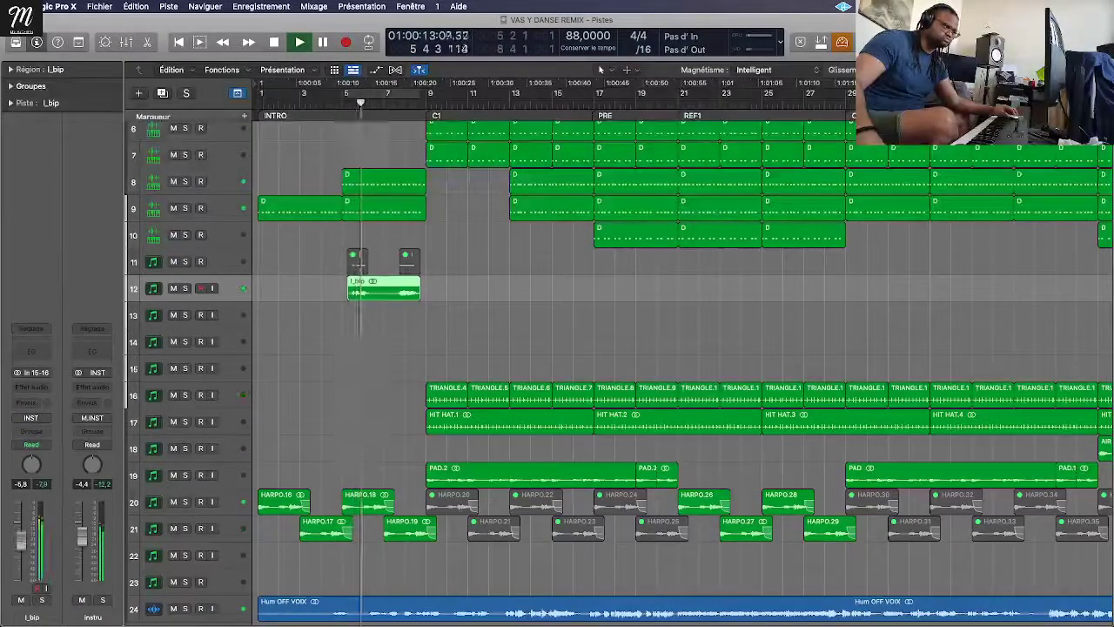
left_click_drag(22, 520, 22, 548)
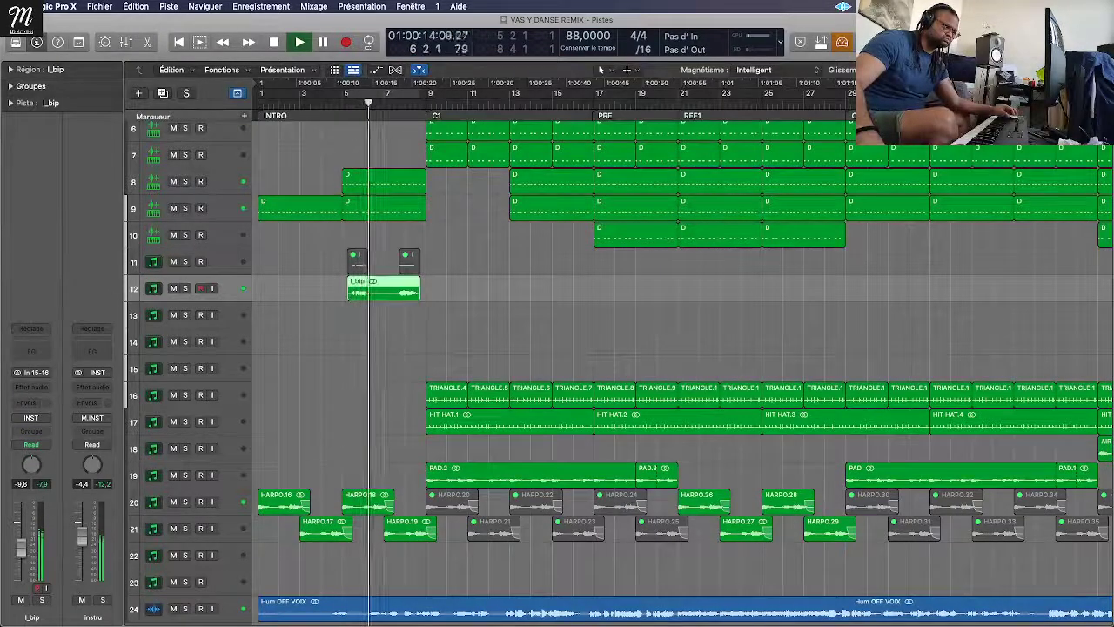
Step: Add ChromaVerb to the I_bip track with Dry at 87% and Wet at 21%, close the plug-in windows, and replay from bar 1
left_click(30, 386)
mouse_move(61, 449)
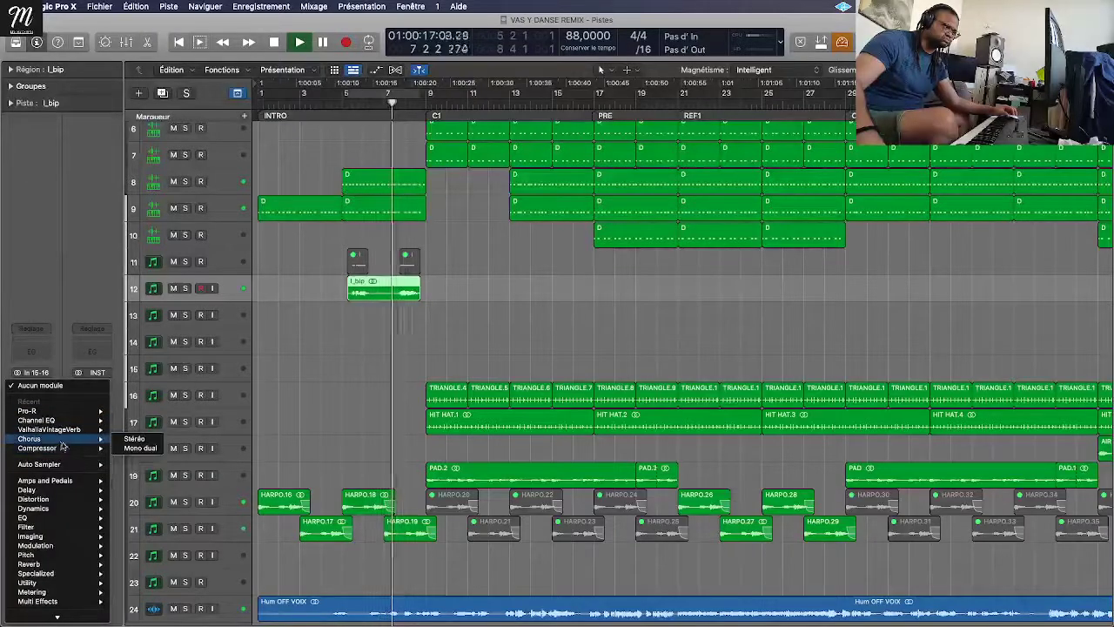
mouse_move(79, 566)
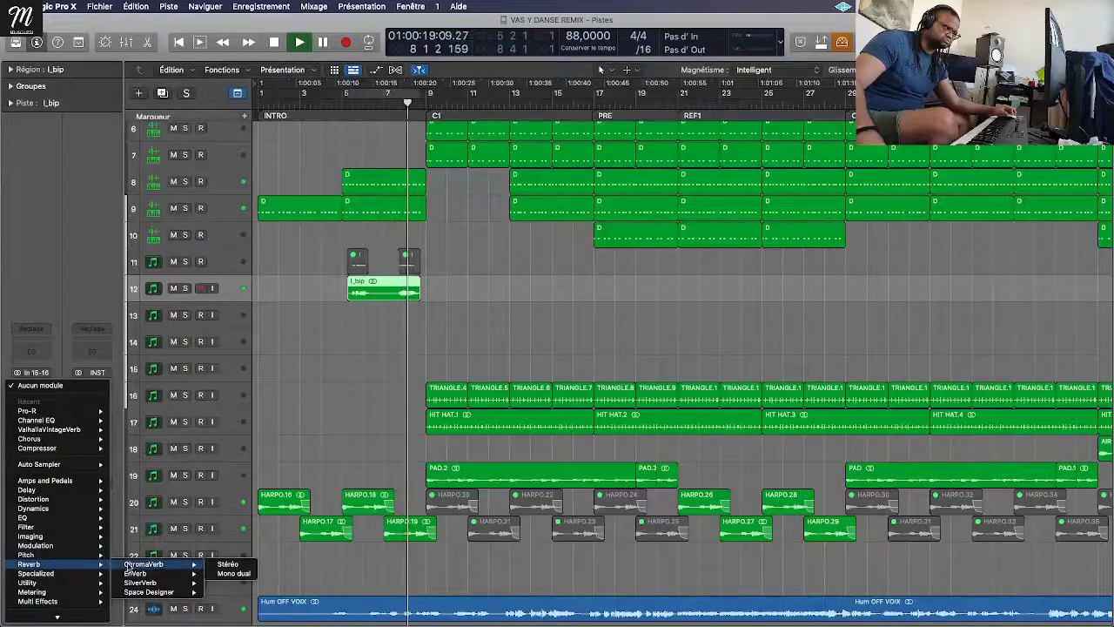
left_click(371, 376)
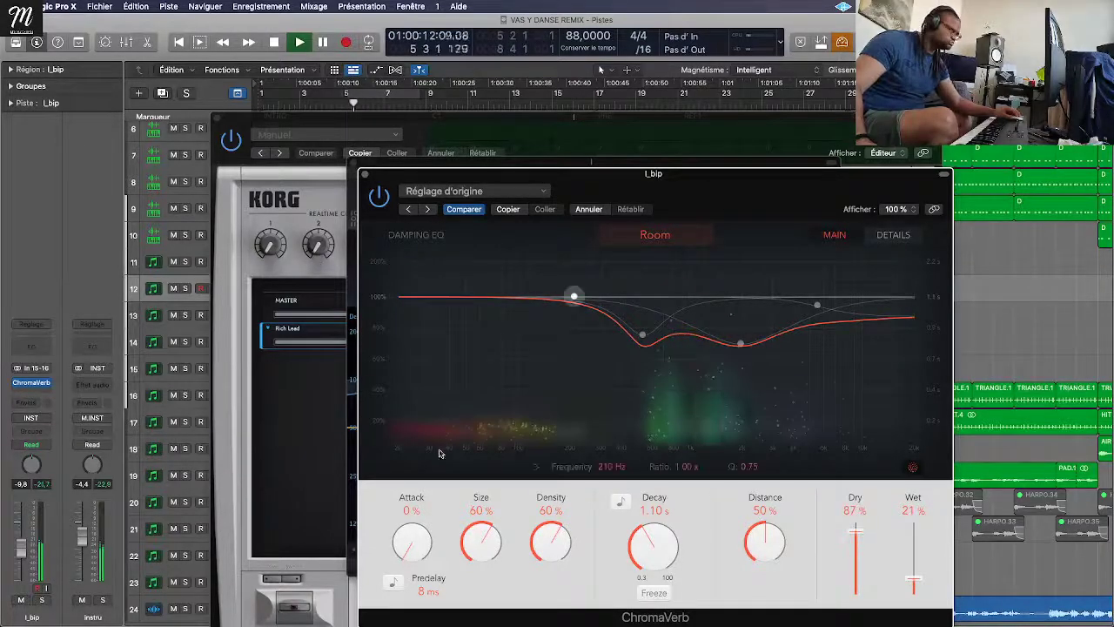
left_click(365, 175)
left_click(355, 166)
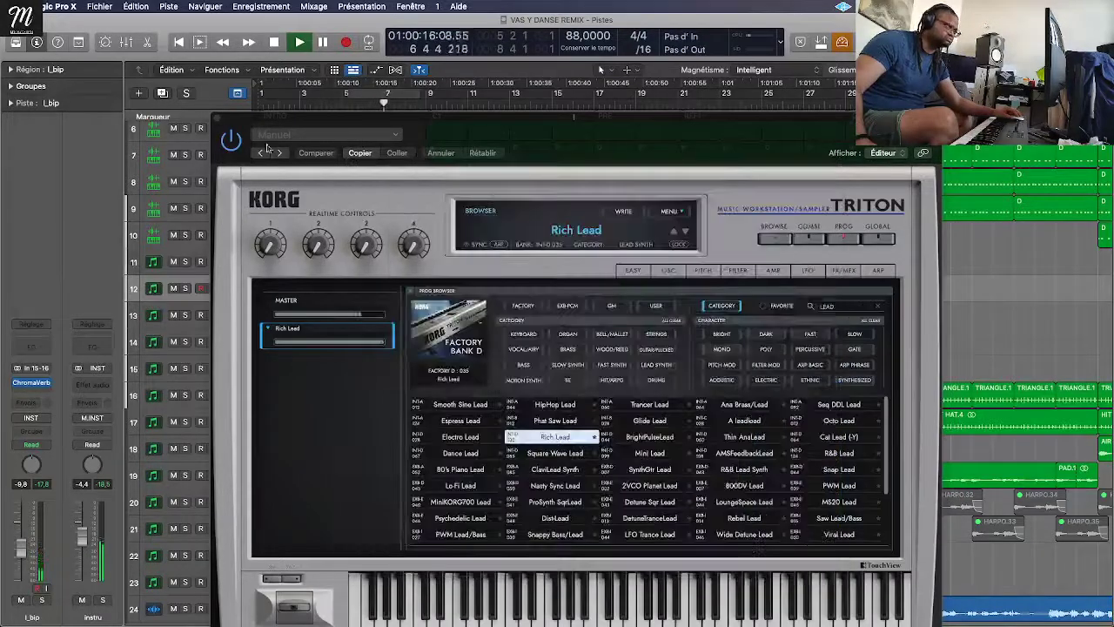
left_click(219, 120)
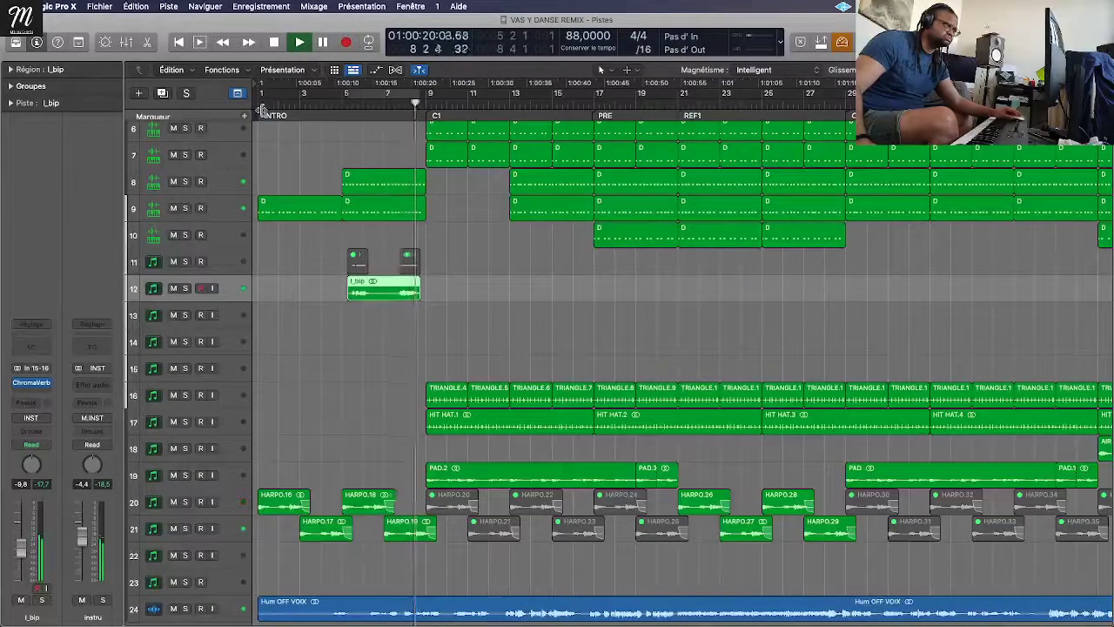
left_click(258, 103)
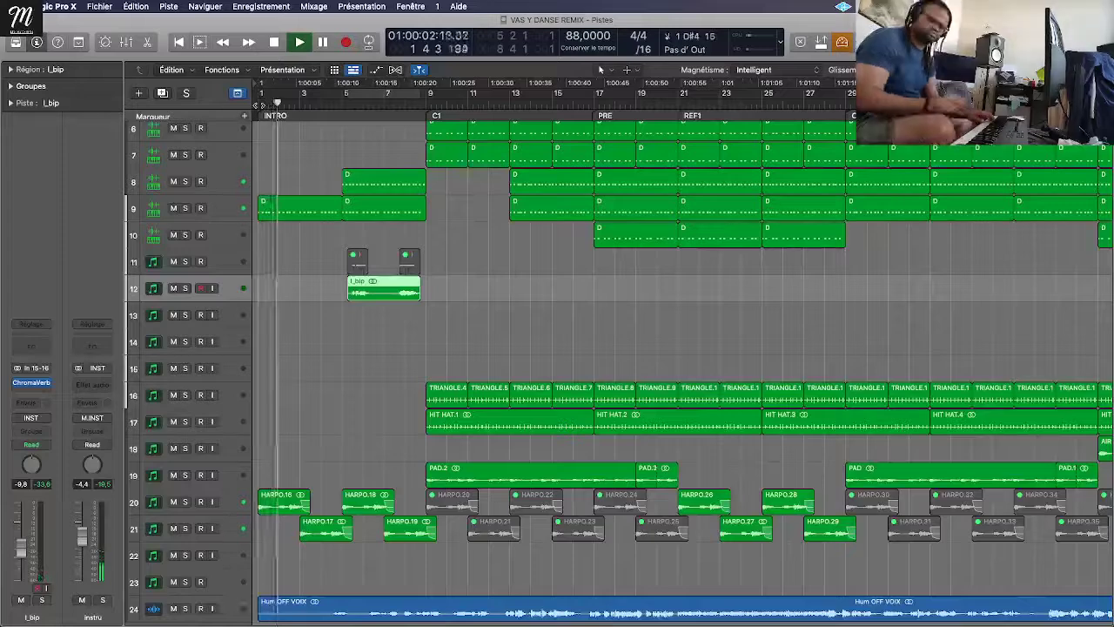
Step: Delete the two muted source regions on track 11 and stop playback
key("Up")
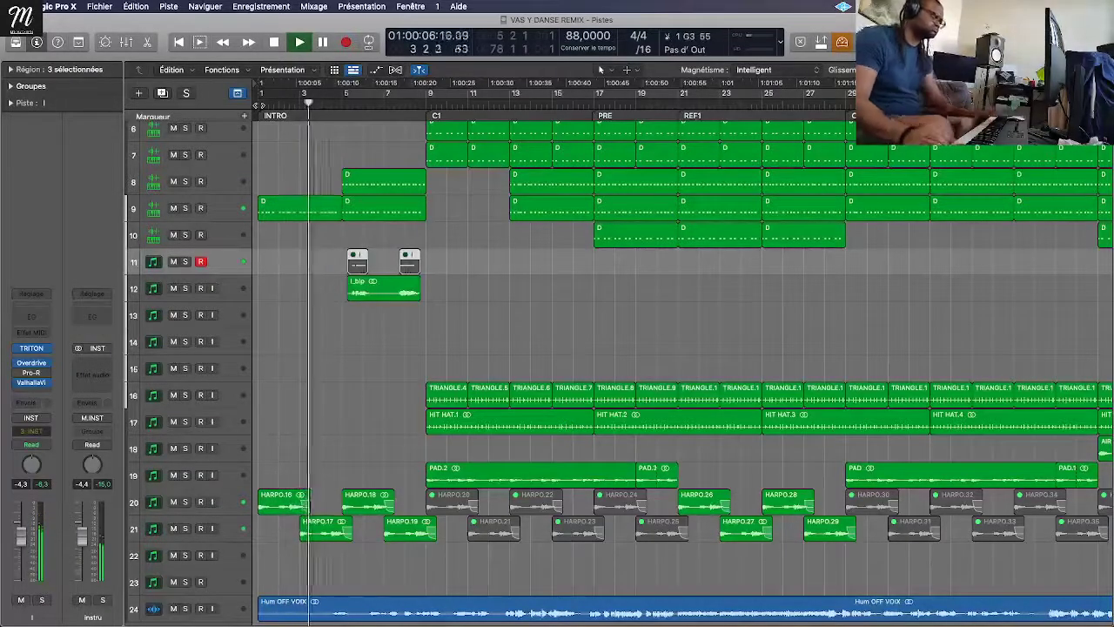
key("BackSpace")
key("space")
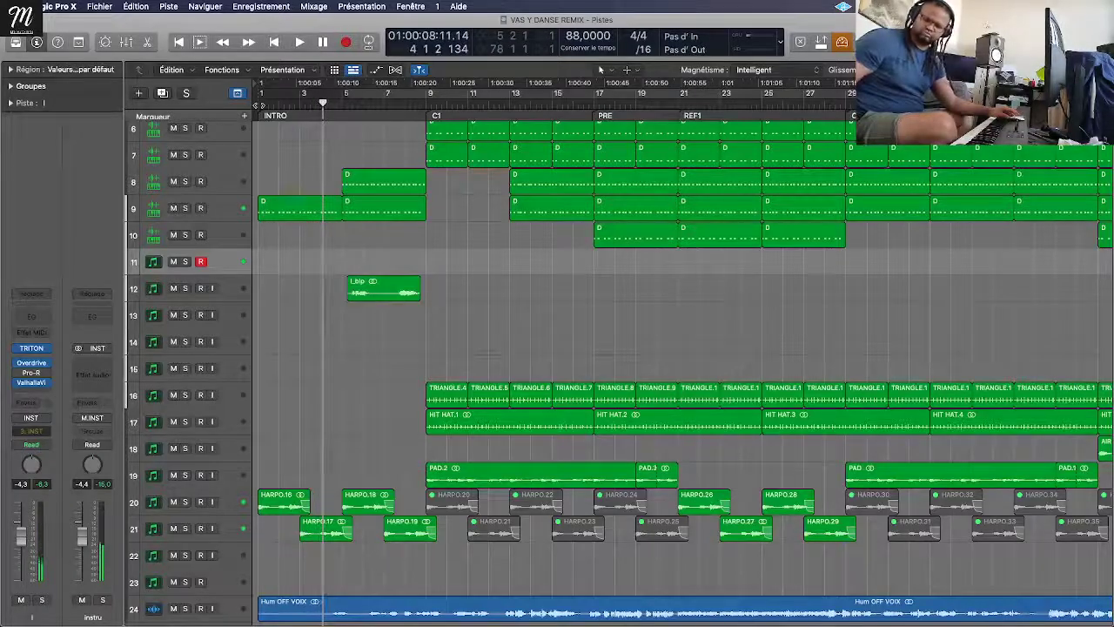
key("Return")
key("r")
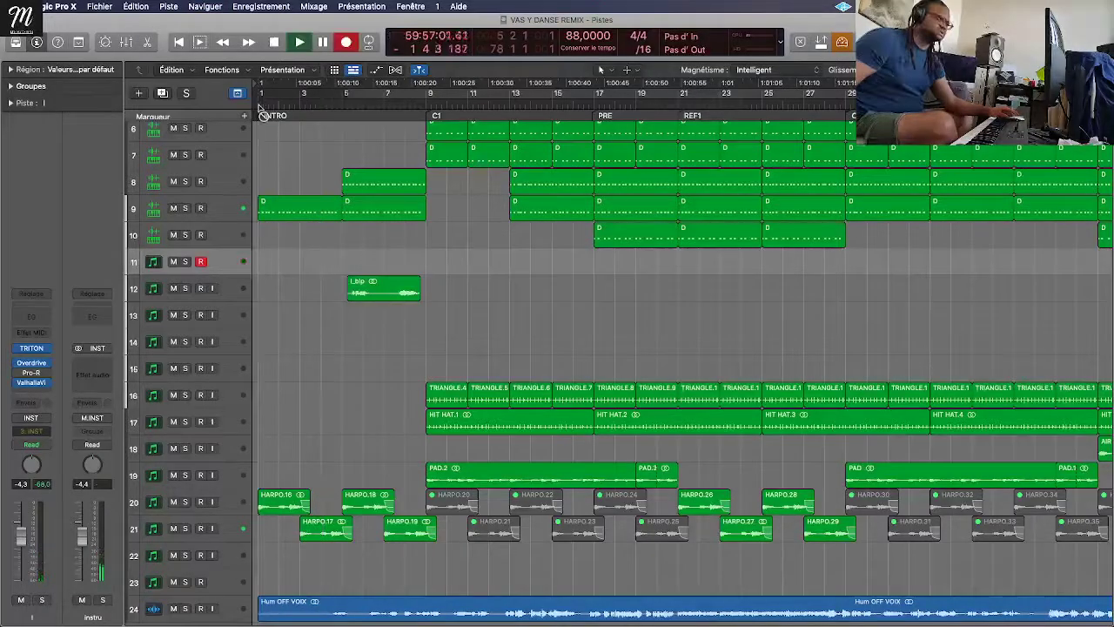
key("space")
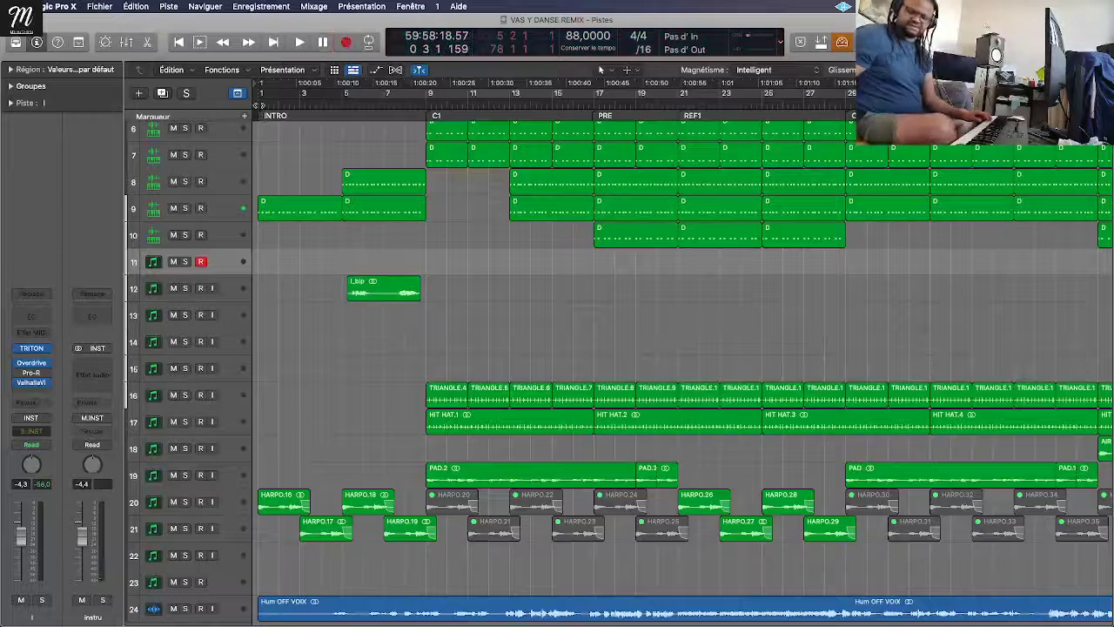
key("r")
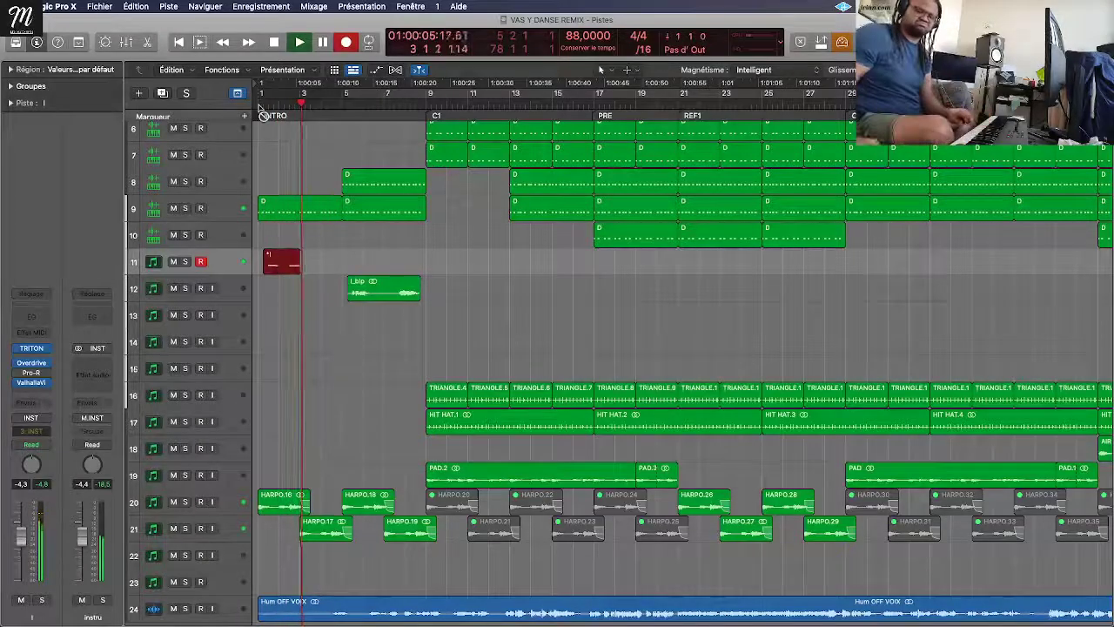
key("space")
key("Delete")
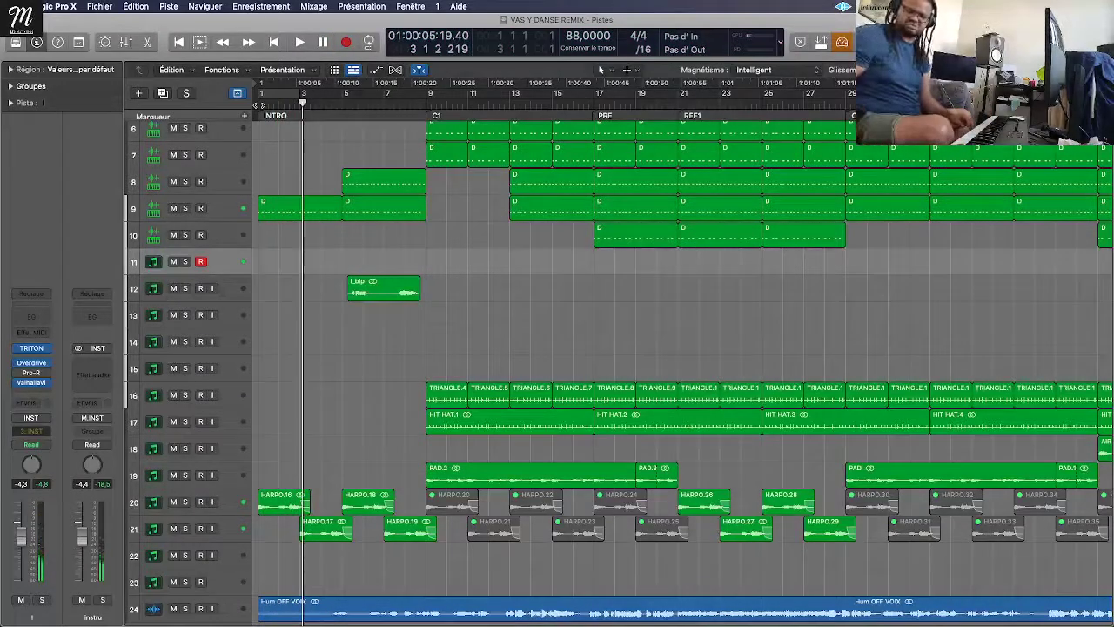
Step: Record a TRITON Rich Lead phrase on track 11 from bar 1 to bar 5 and play it back from the start
key("period")
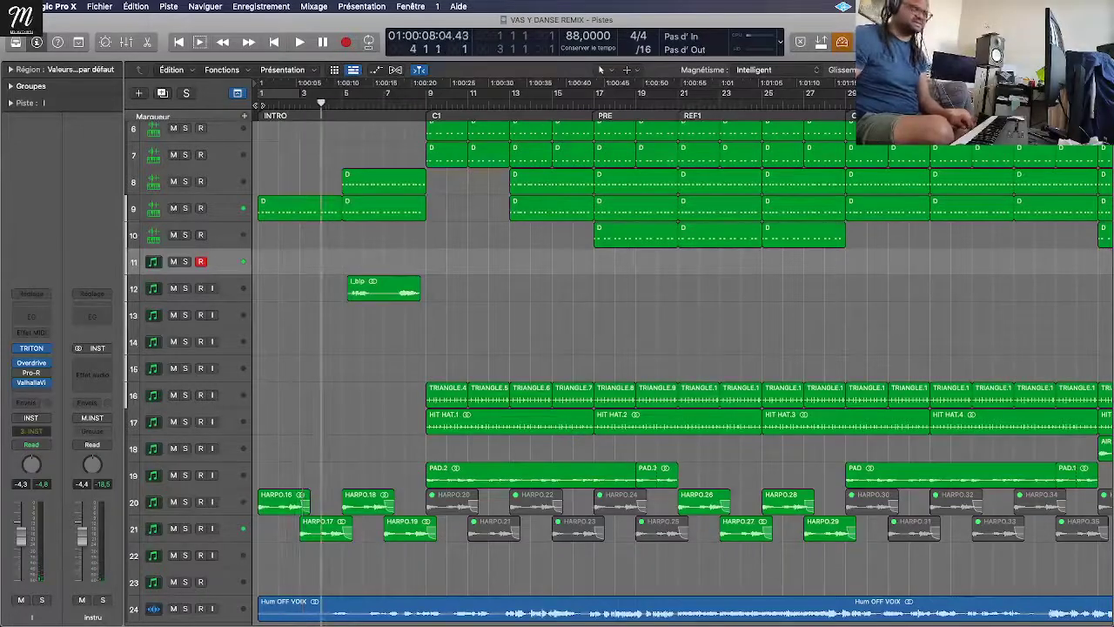
key("Return")
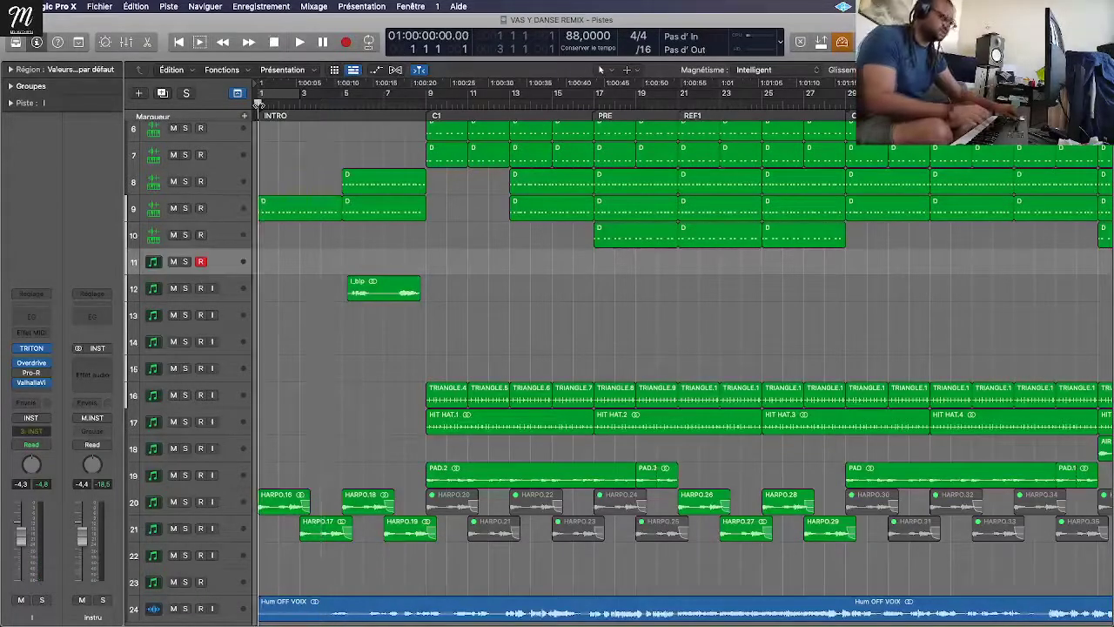
key("r")
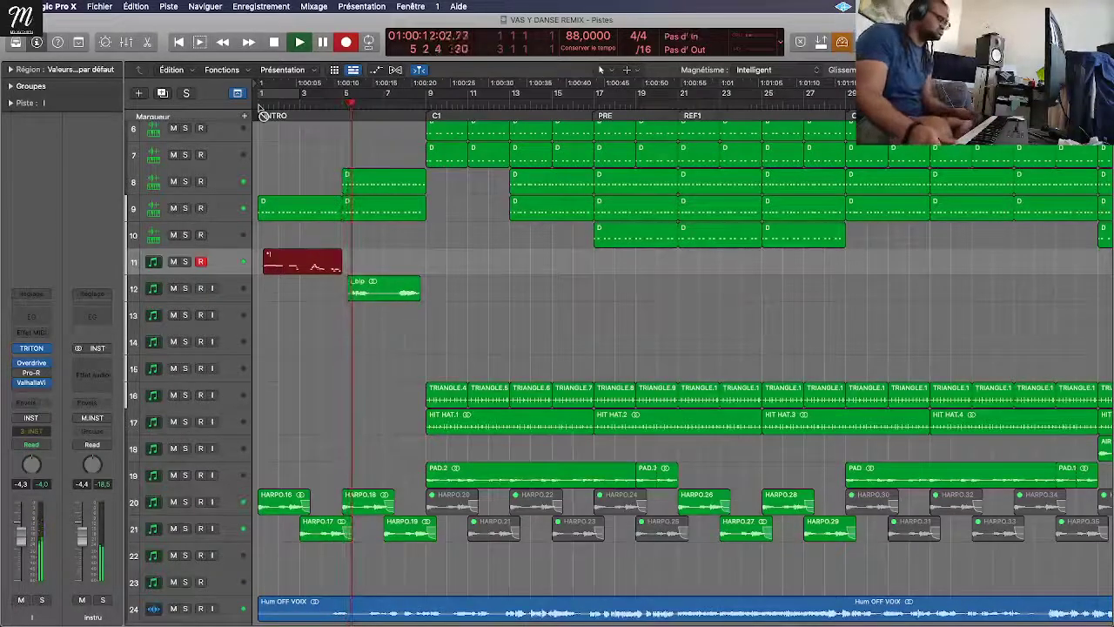
key("space")
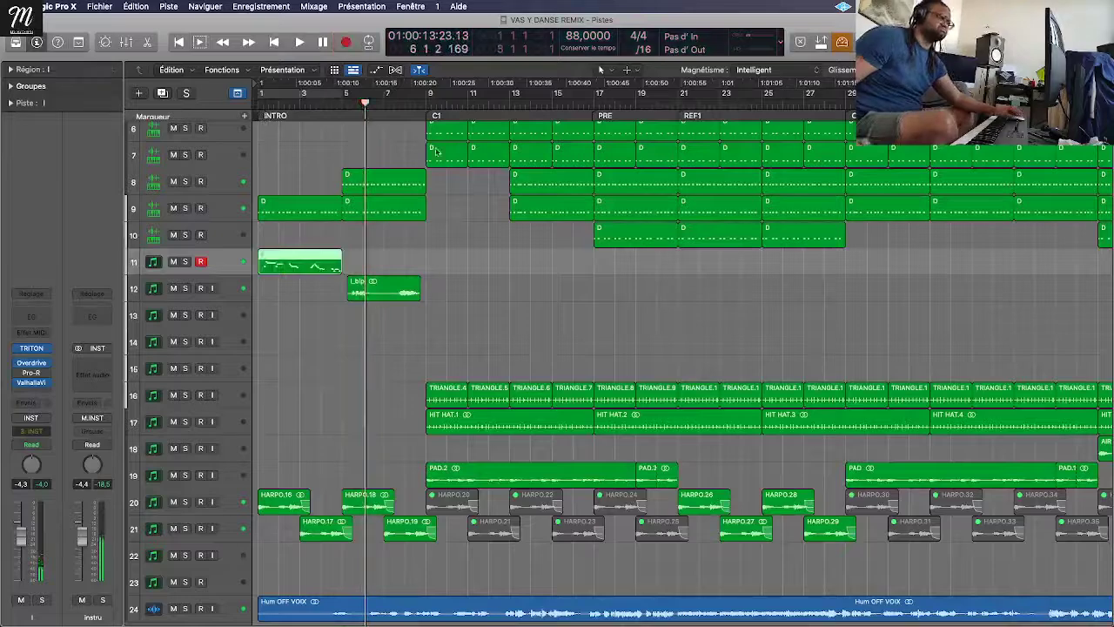
key("Return")
key("space")
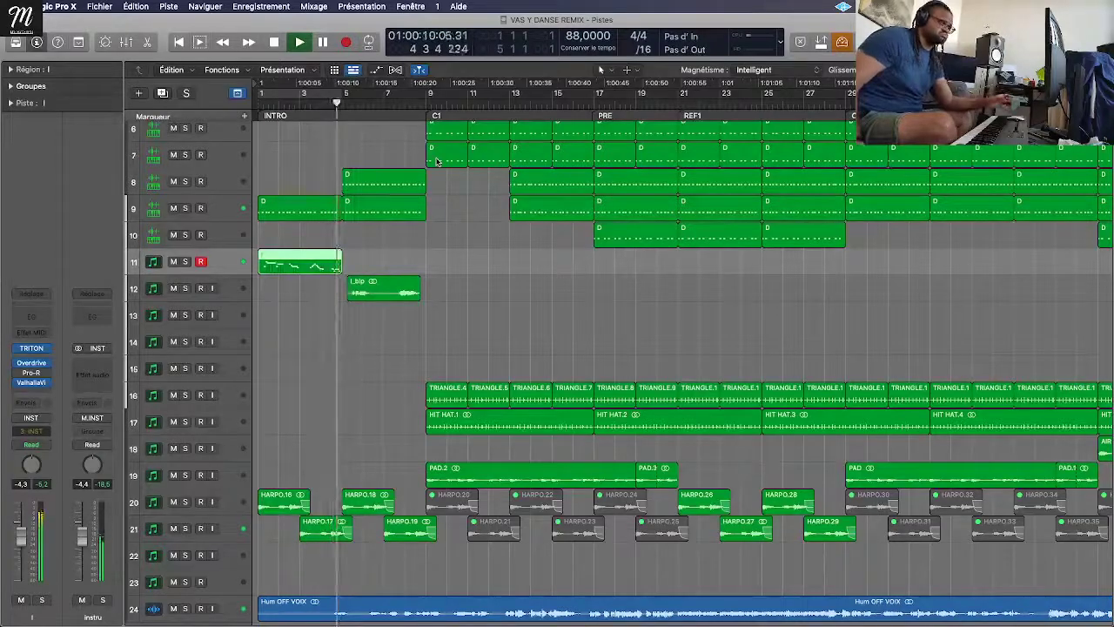
key("space")
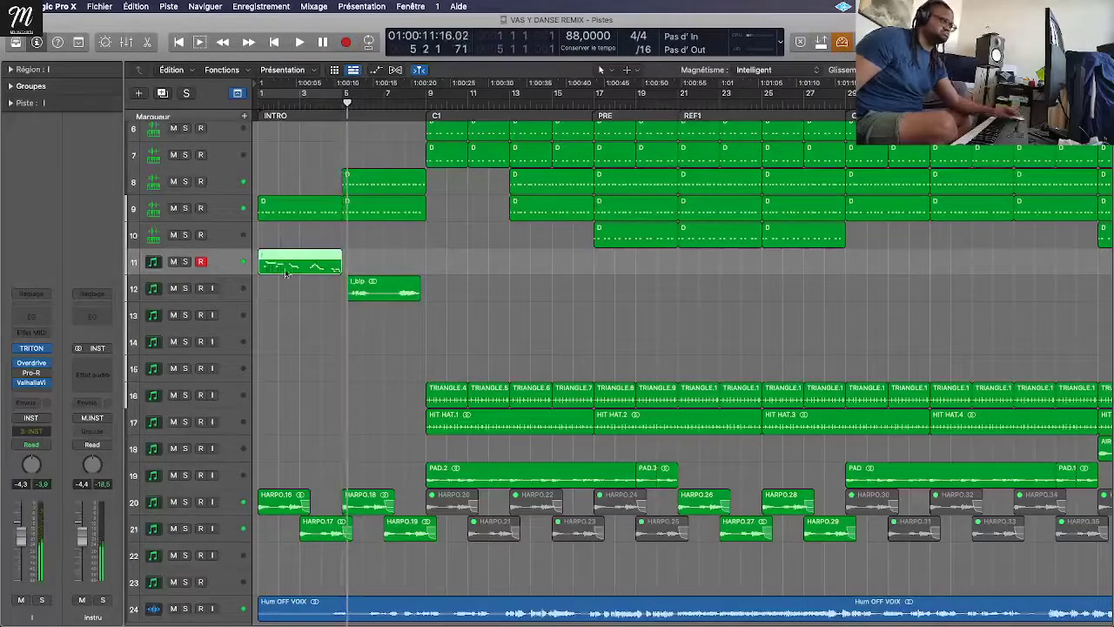
Step: Bounce the new track 11 phrase in place, move the result onto the existing I_bip track at bar 1, and play it from the start
right_click(289, 256)
left_click(335, 270)
key("Return")
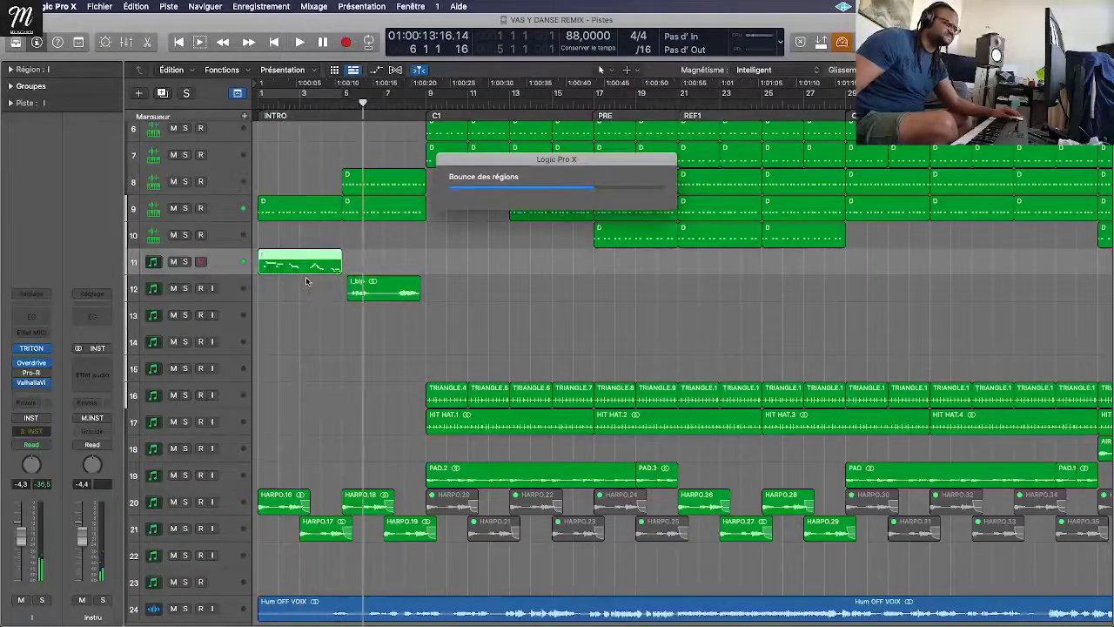
left_click_drag(298, 297, 298, 323)
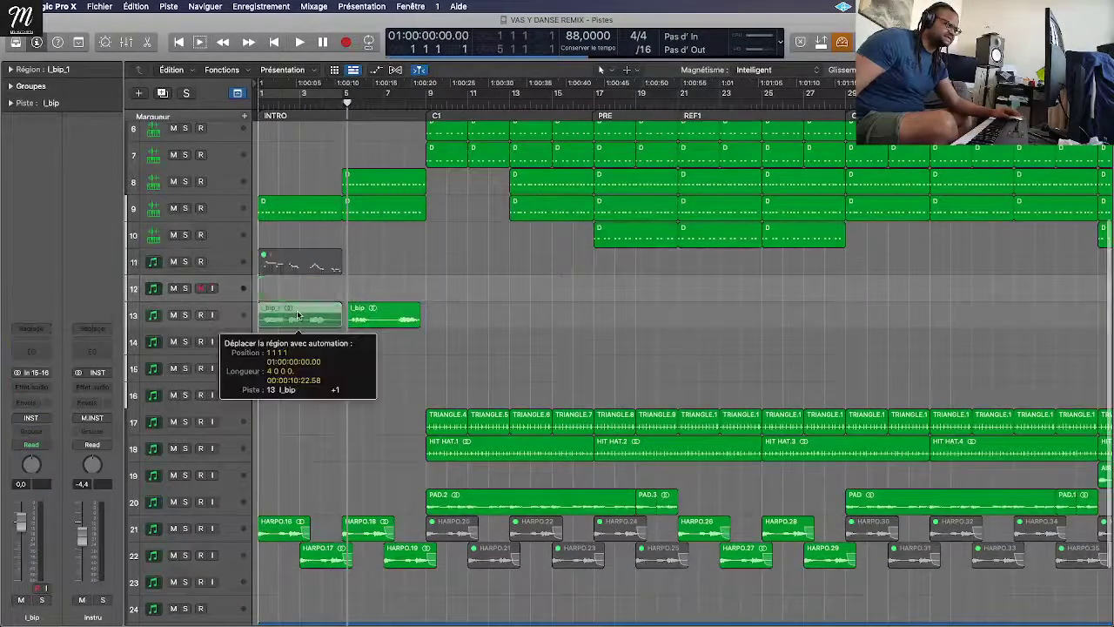
key("Return")
key("space")
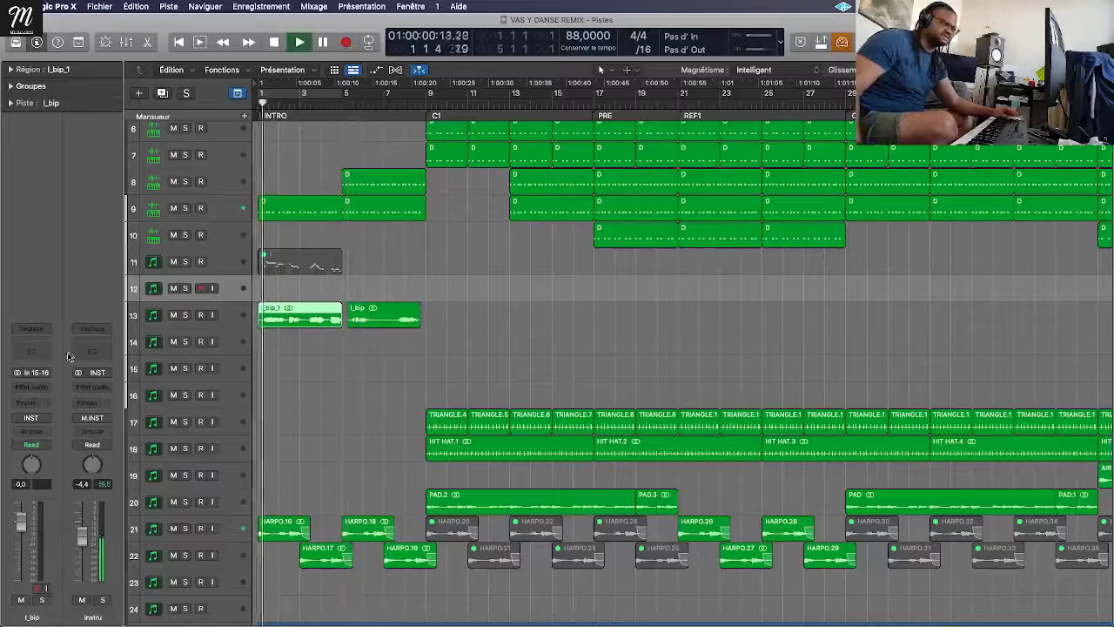
left_click(31, 350)
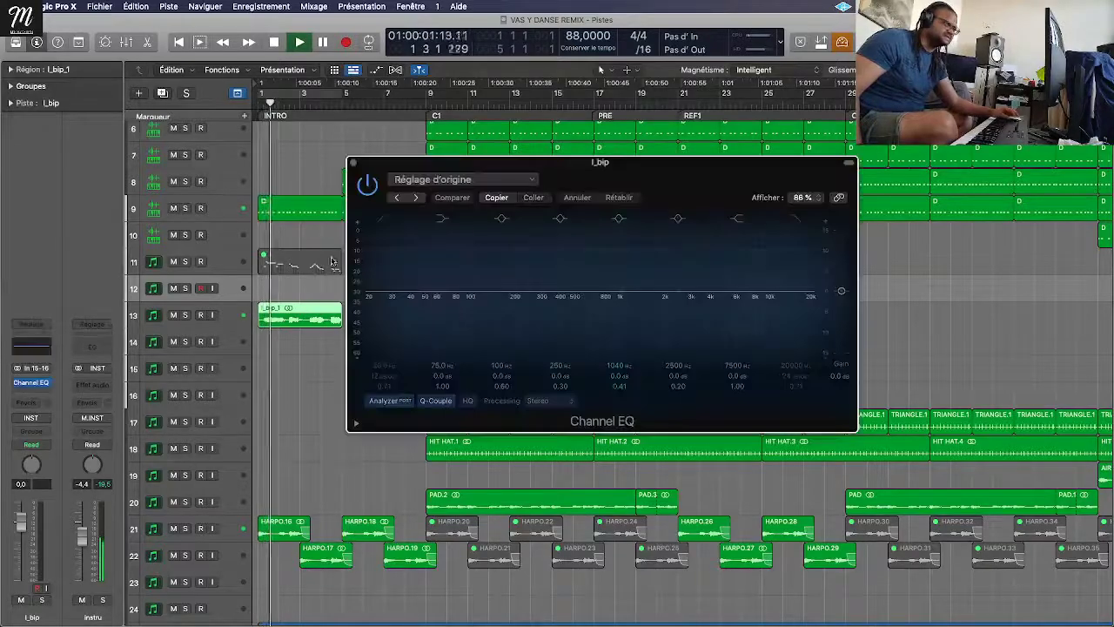
left_click(415, 197)
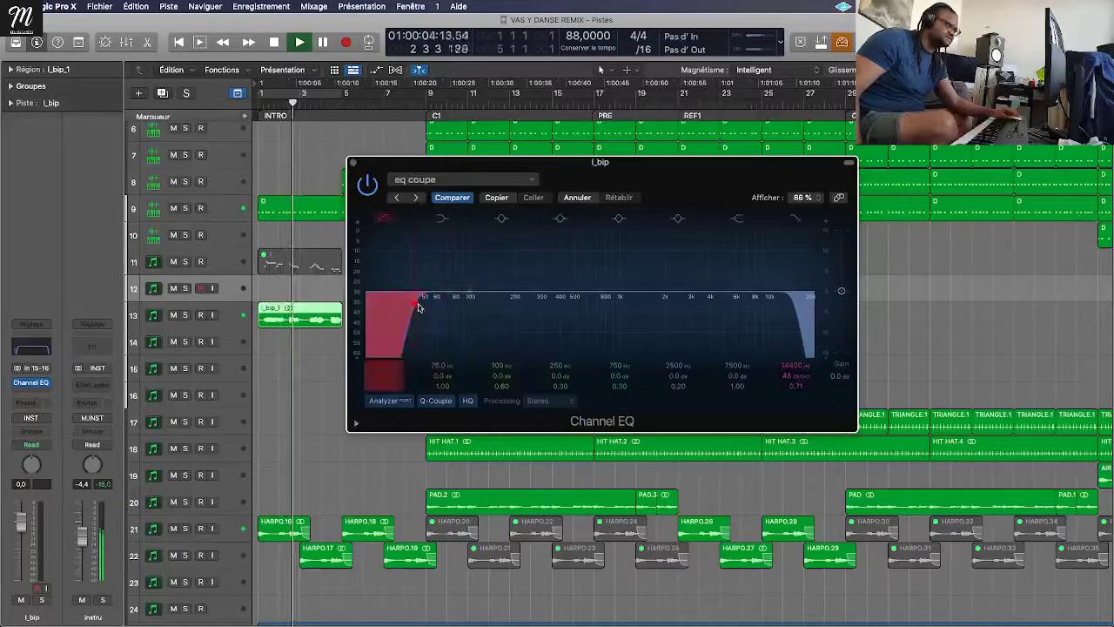
left_click(352, 163)
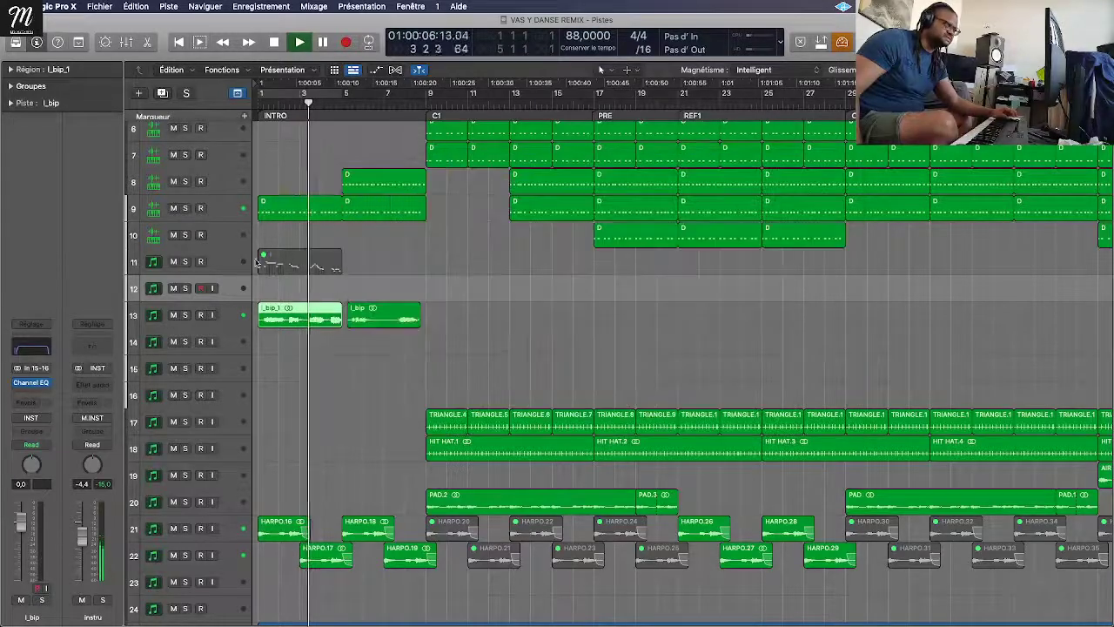
Step: Remove the emptied duplicate I_bip track and add Channel EQ with the eq coupe preset to the remaining I_bip track
left_click(237, 299)
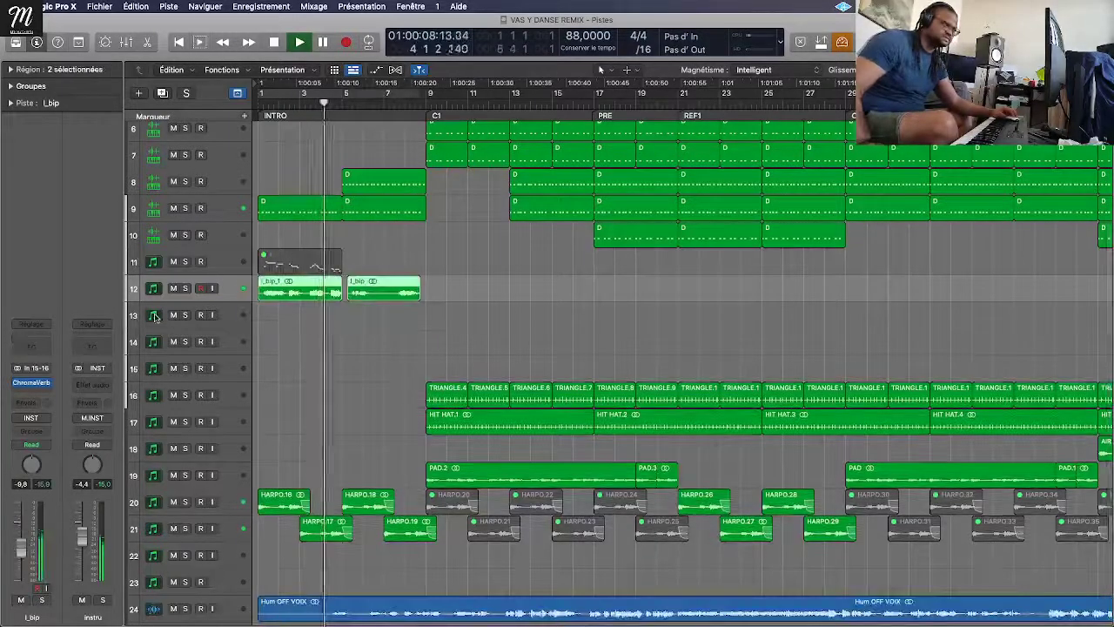
left_click(30, 342)
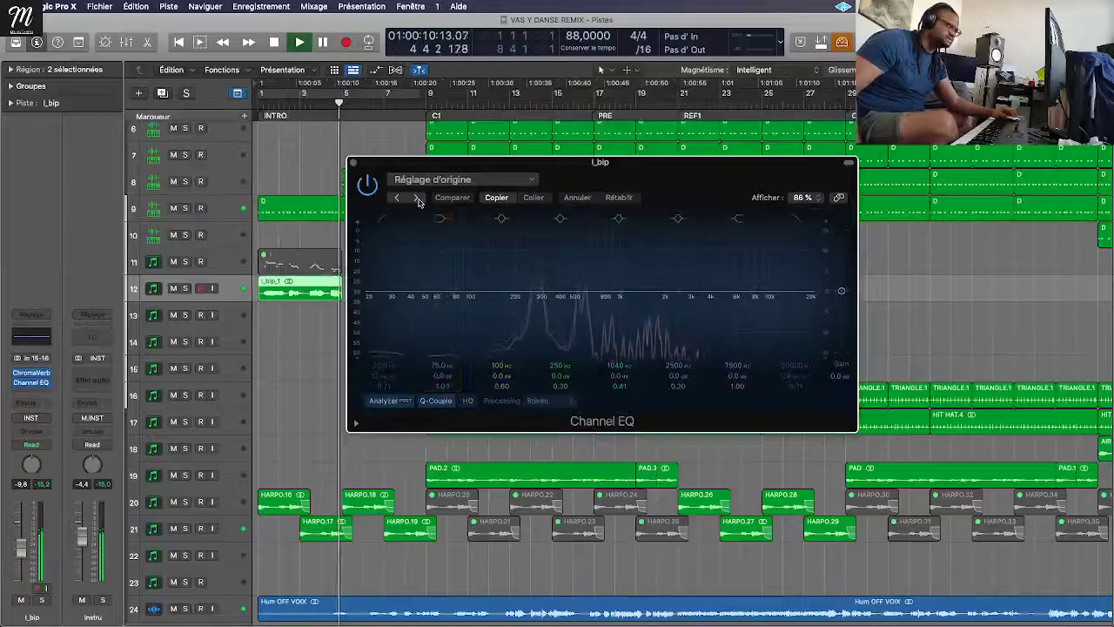
left_click(416, 197)
Step: Set the I_bip EQ's low cut to 79.5 Hz with Q 0.57 and cut 750 Hz by 3.6 dB with Q 2.00, then close the plug-in
left_click_drag(431, 296, 454, 312)
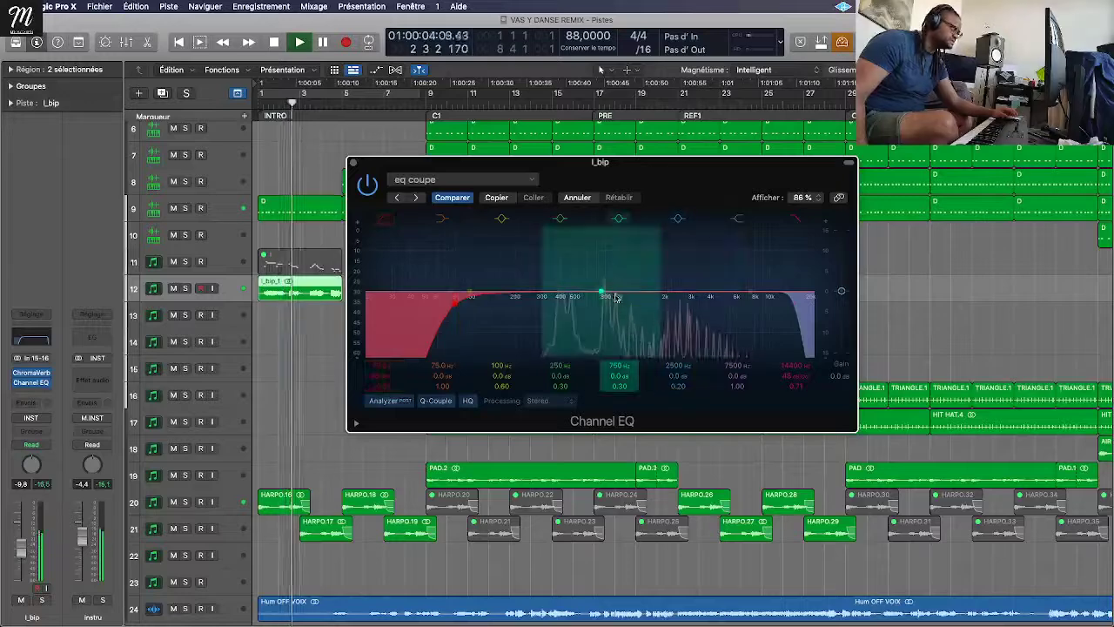
left_click_drag(602, 296, 602, 293)
left_click_drag(606, 368, 622, 394)
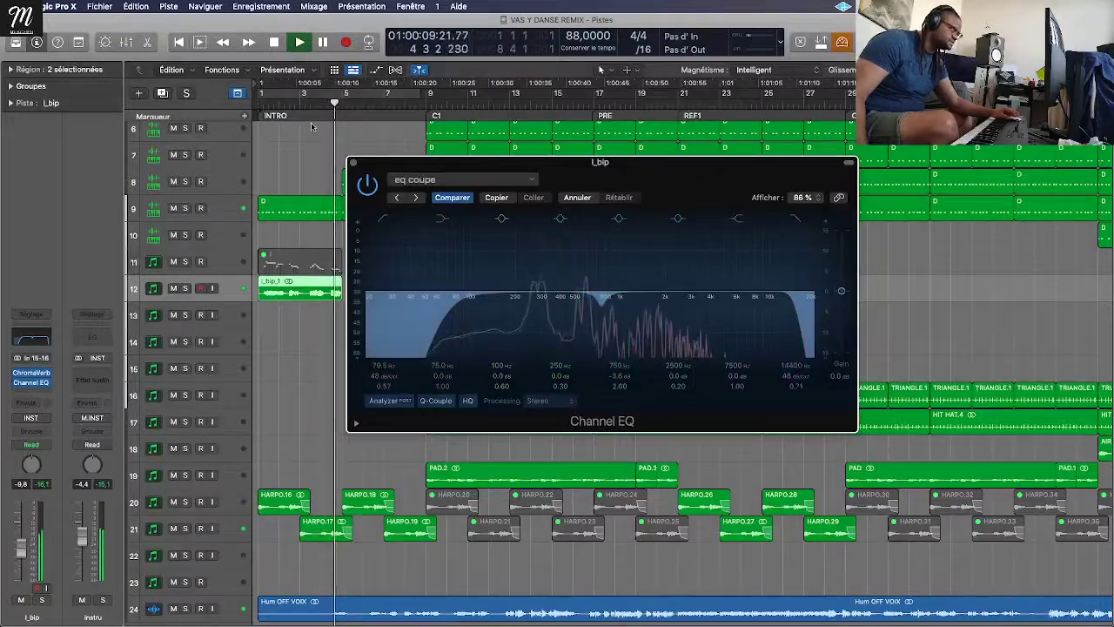
left_click(352, 162)
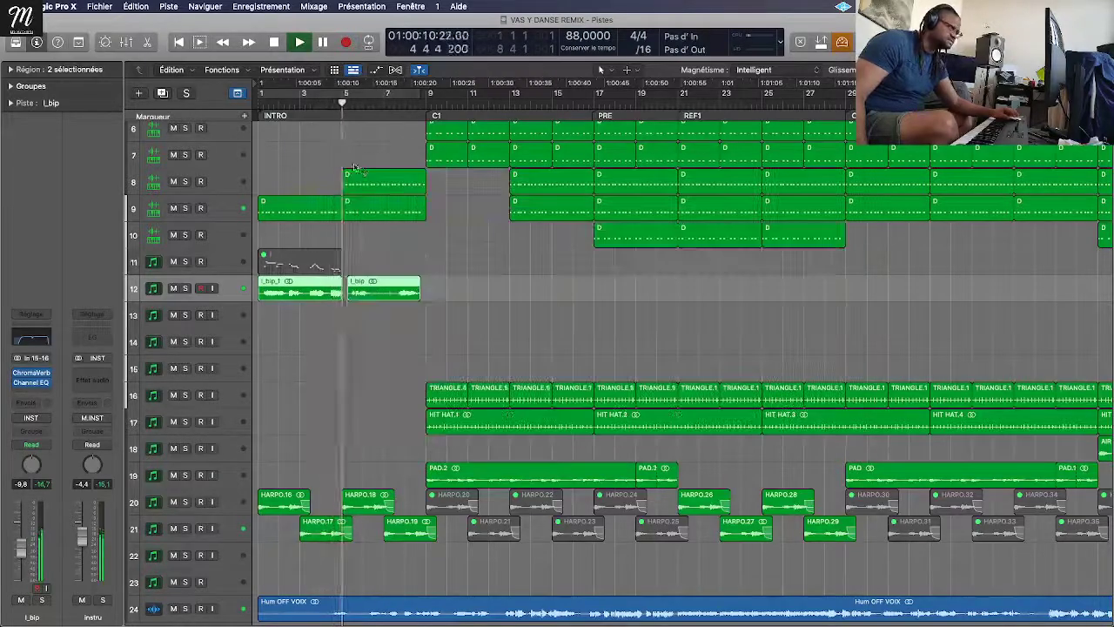
Step: Delete the muted source region on track 11 and open the program browser of that track's TRITON
left_click(348, 261)
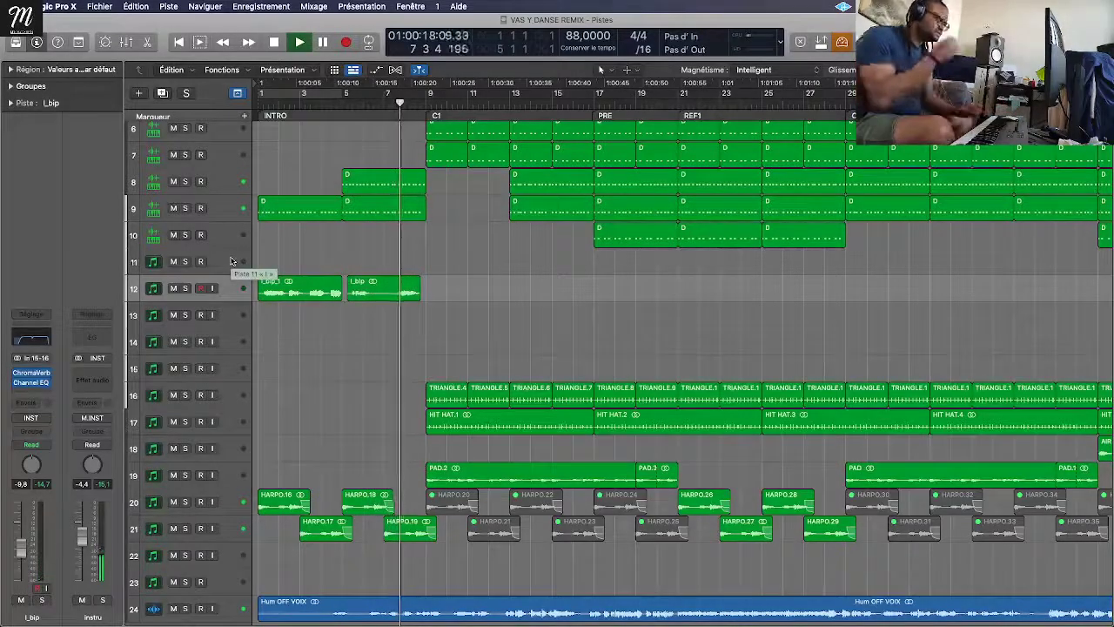
left_click(231, 261)
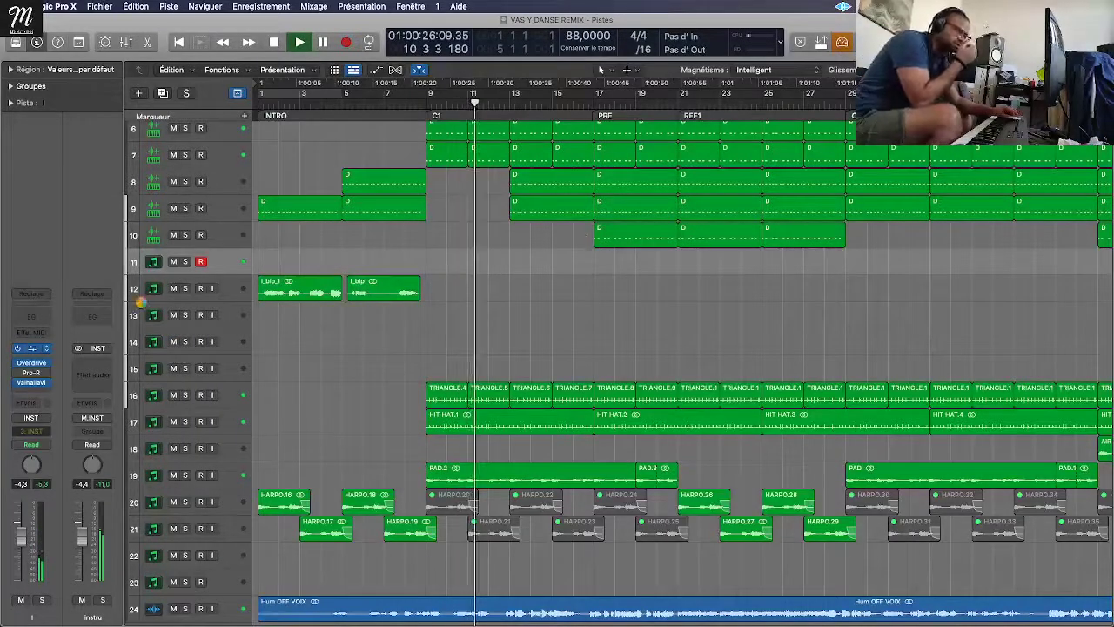
key("v")
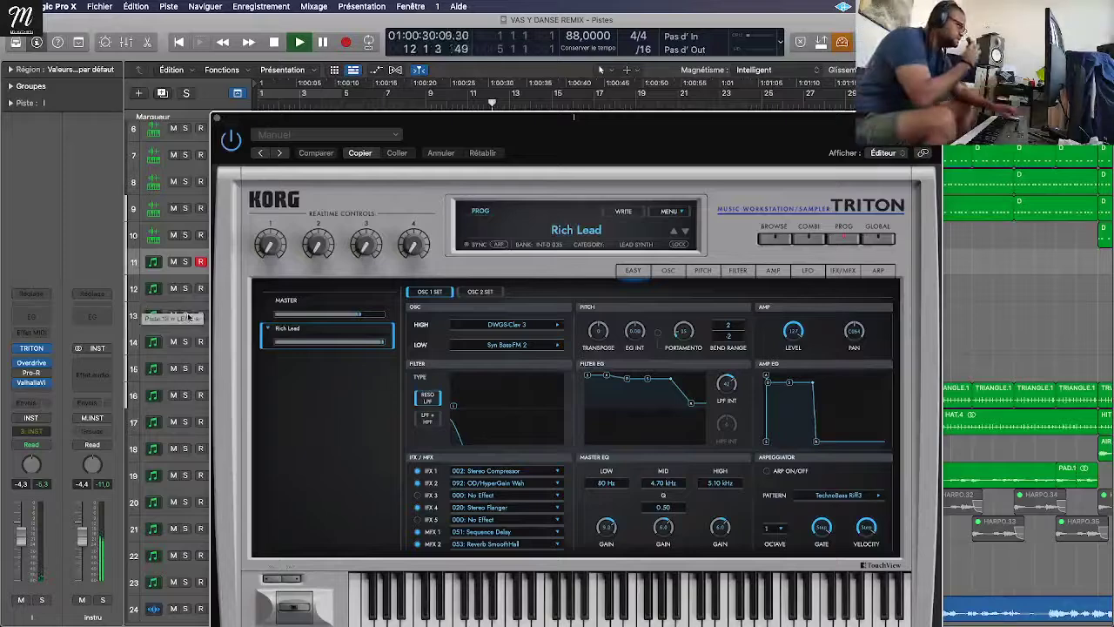
left_click(772, 238)
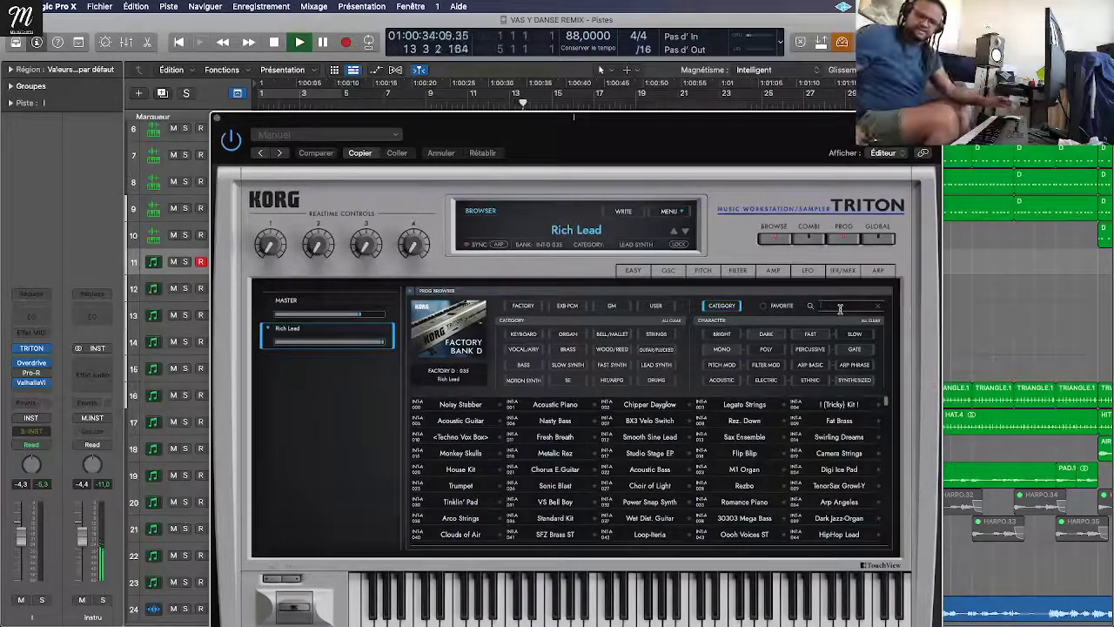
Step: Search the TRITON programs for RHO and RODE, then erase most of the search text
type("RHO")
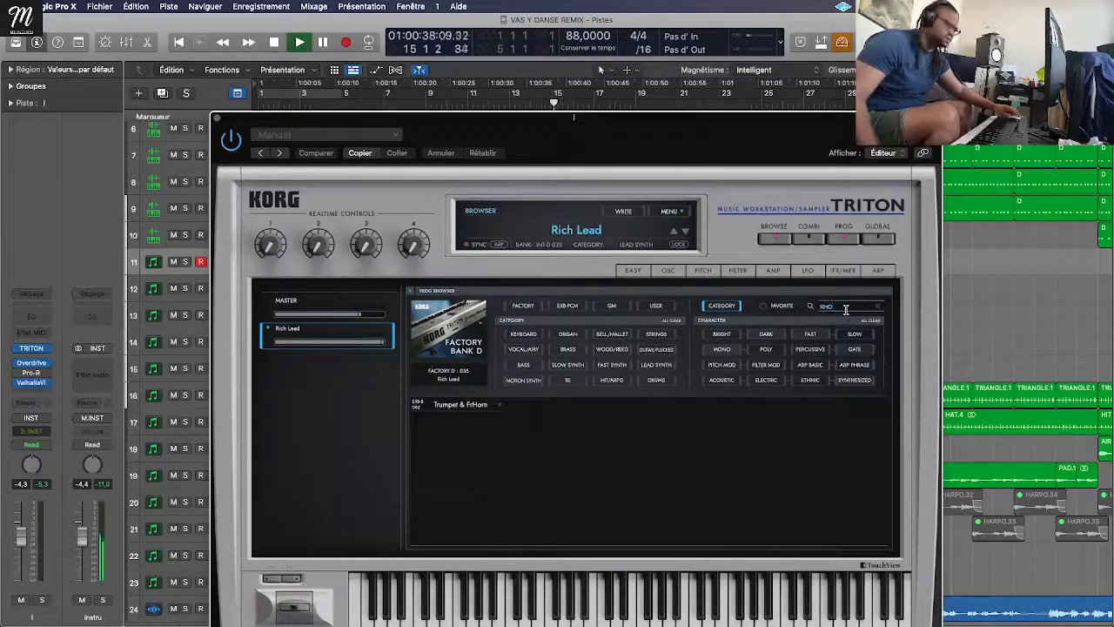
key("BackSpace")
key("BackSpace")
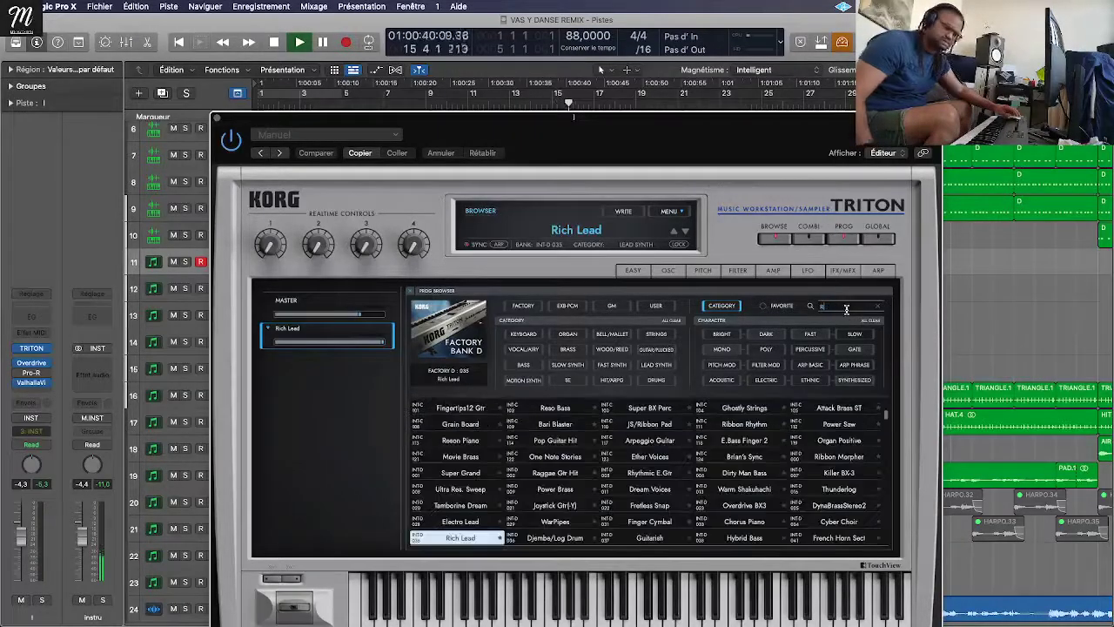
type("O")
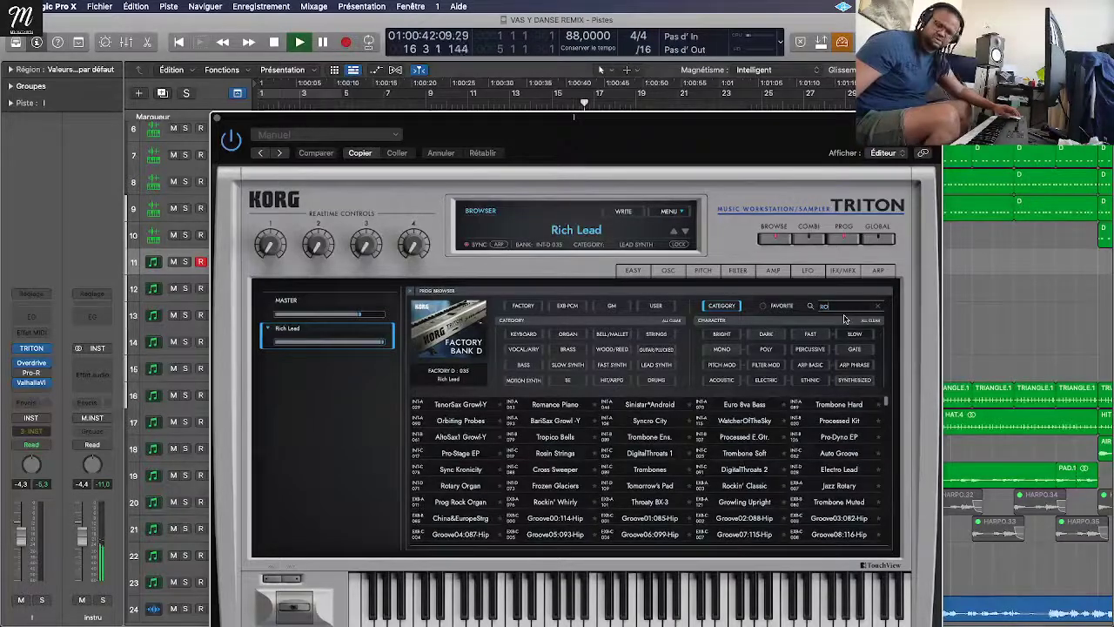
type("D")
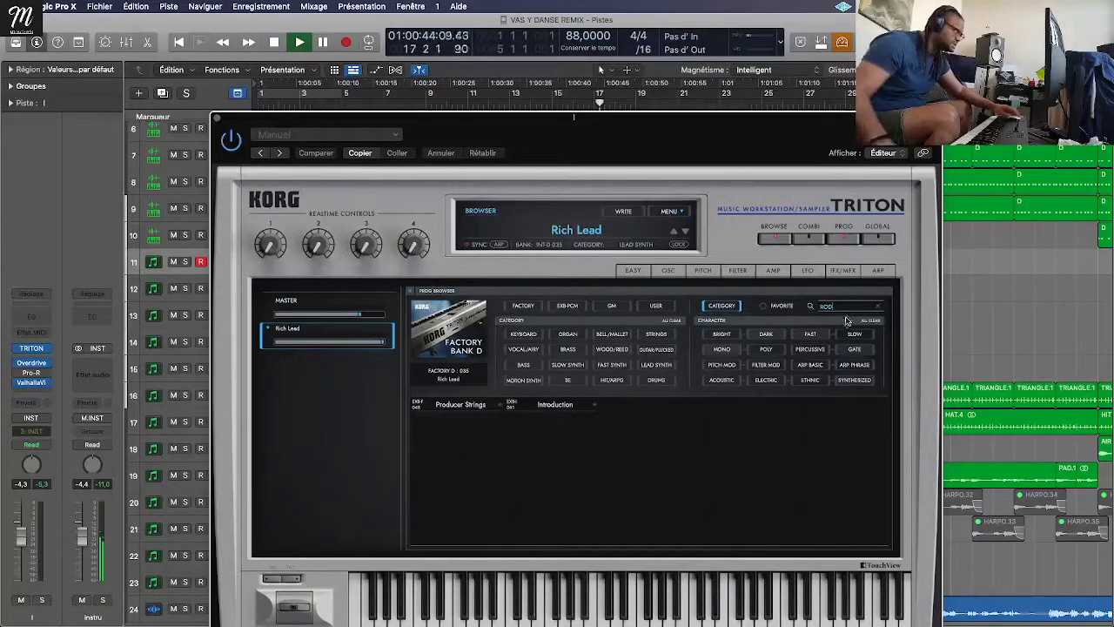
type("E")
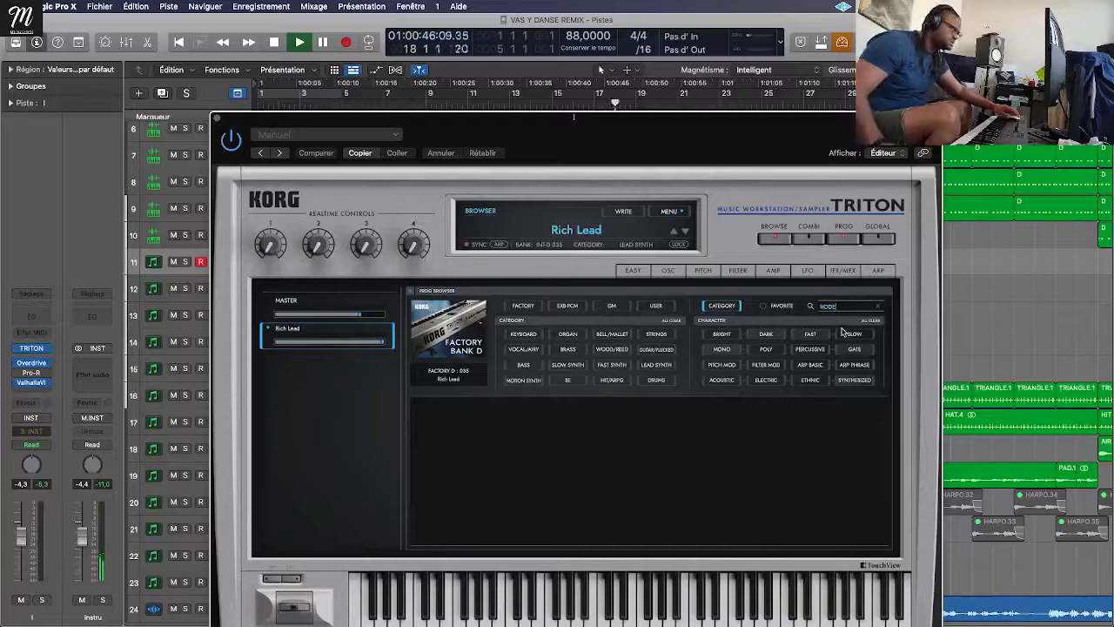
key("BackSpace")
key("BackSpace")
key("BackSpace")
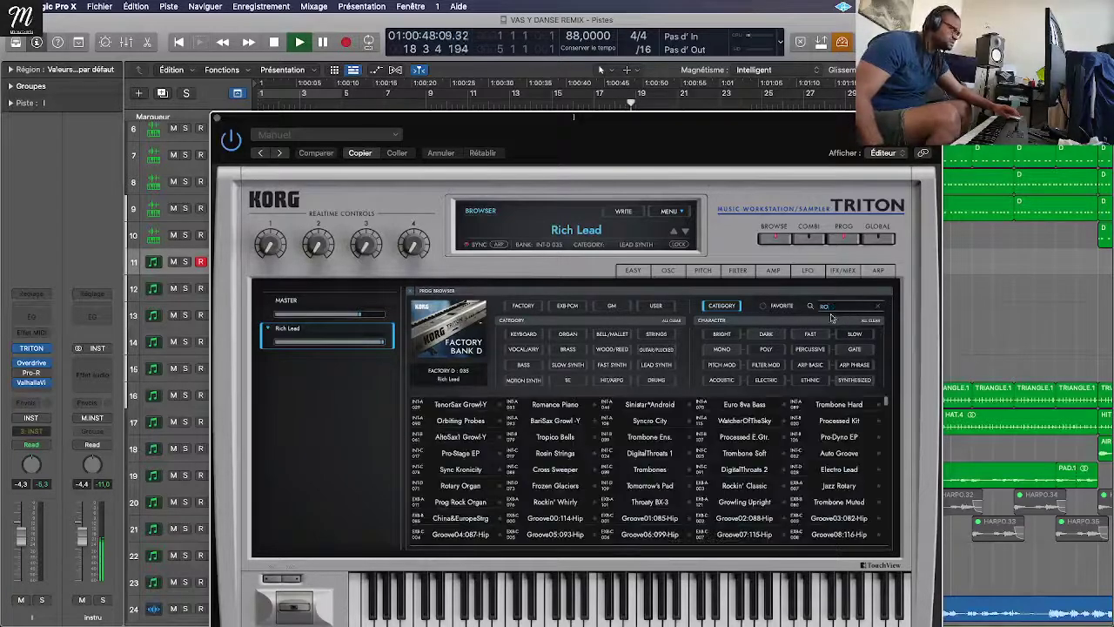
Step: Filter the TRITON programs to the Keyboard category and load R&B E.Piano
left_click(533, 336)
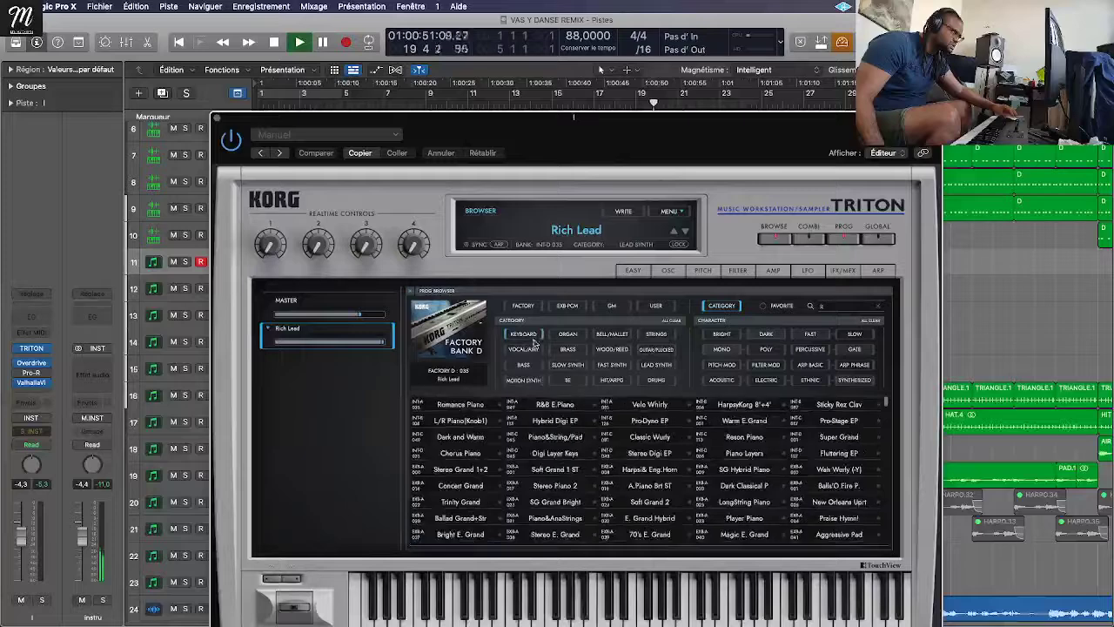
left_click(543, 422)
left_click(554, 406)
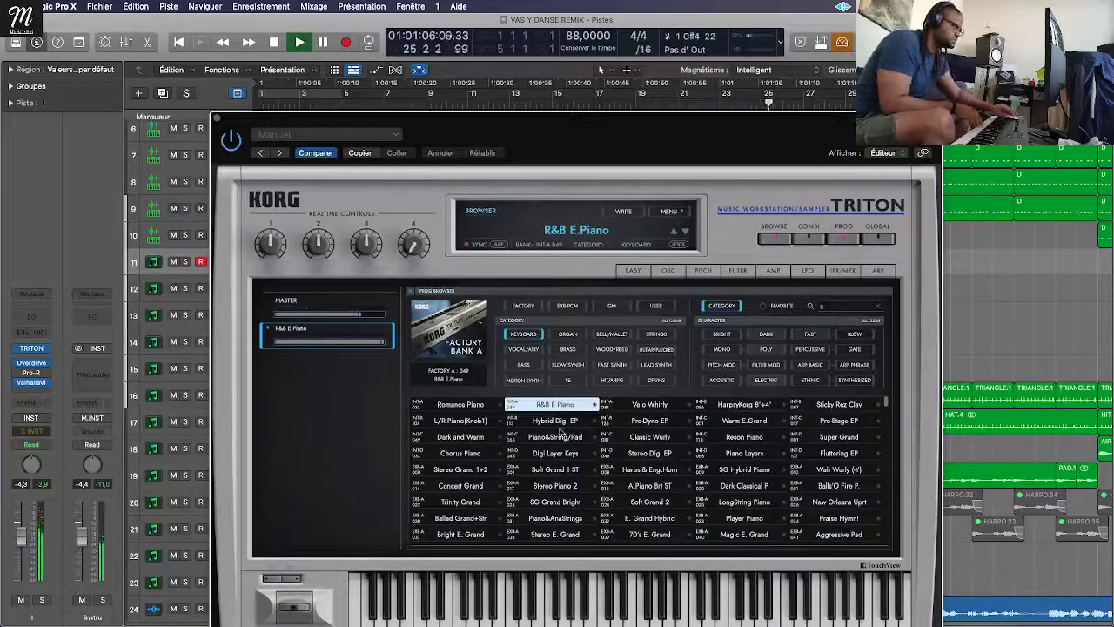
Step: Audition TRITON Keyboard programs from Velo Whirly and HarpsyKorg 8'+4' through Warm E.Grand and SG Hybrid Piano to LongString Piano
left_click(639, 406)
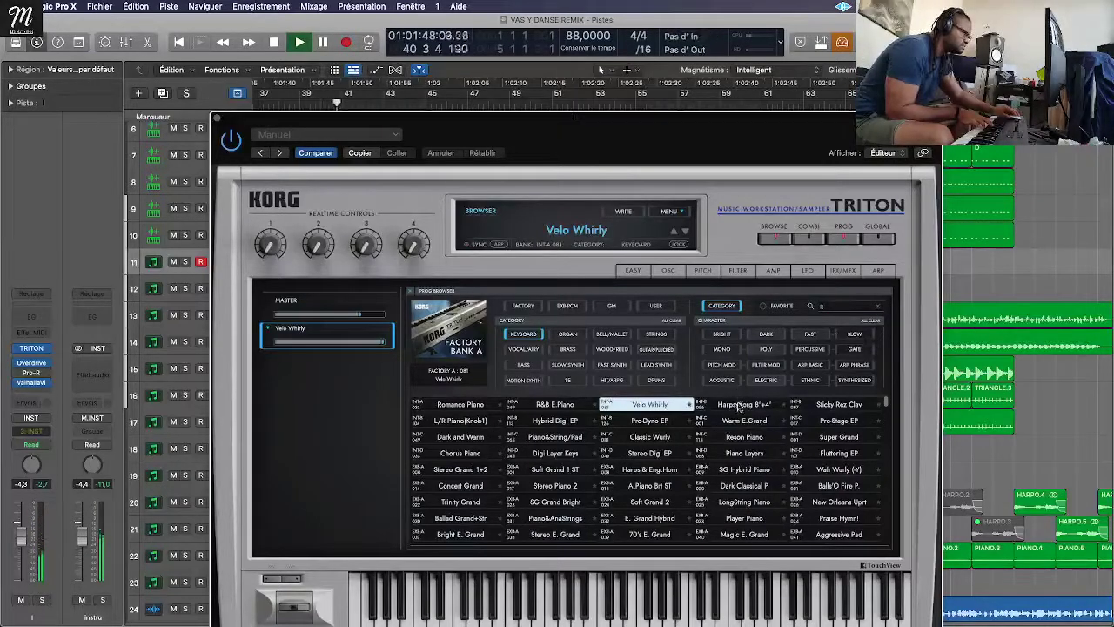
left_click(739, 407)
left_click(739, 422)
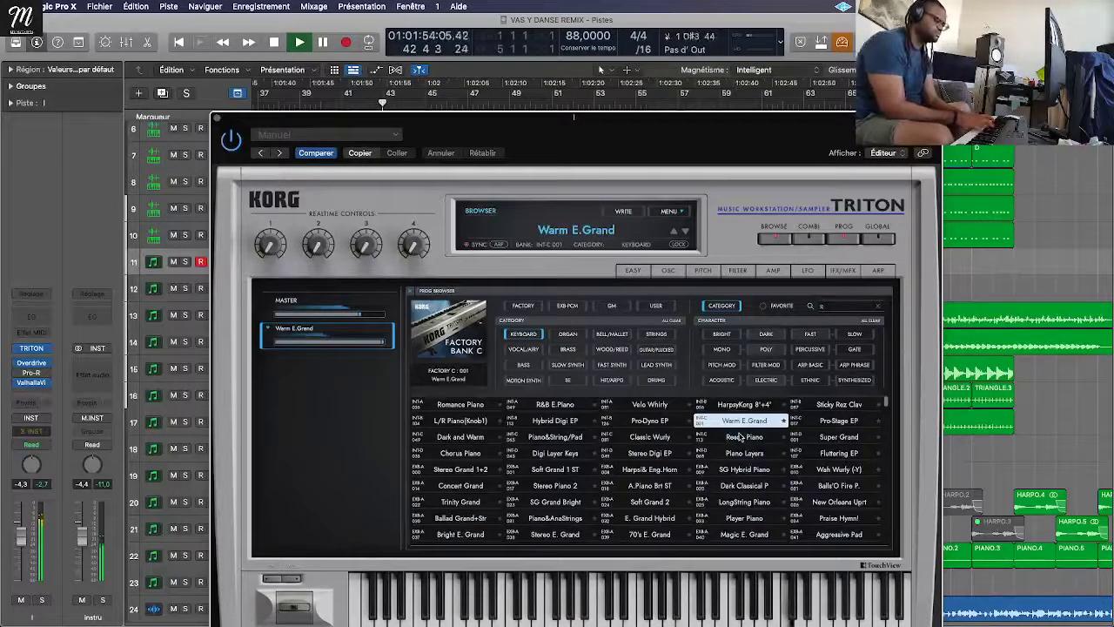
left_click(739, 437)
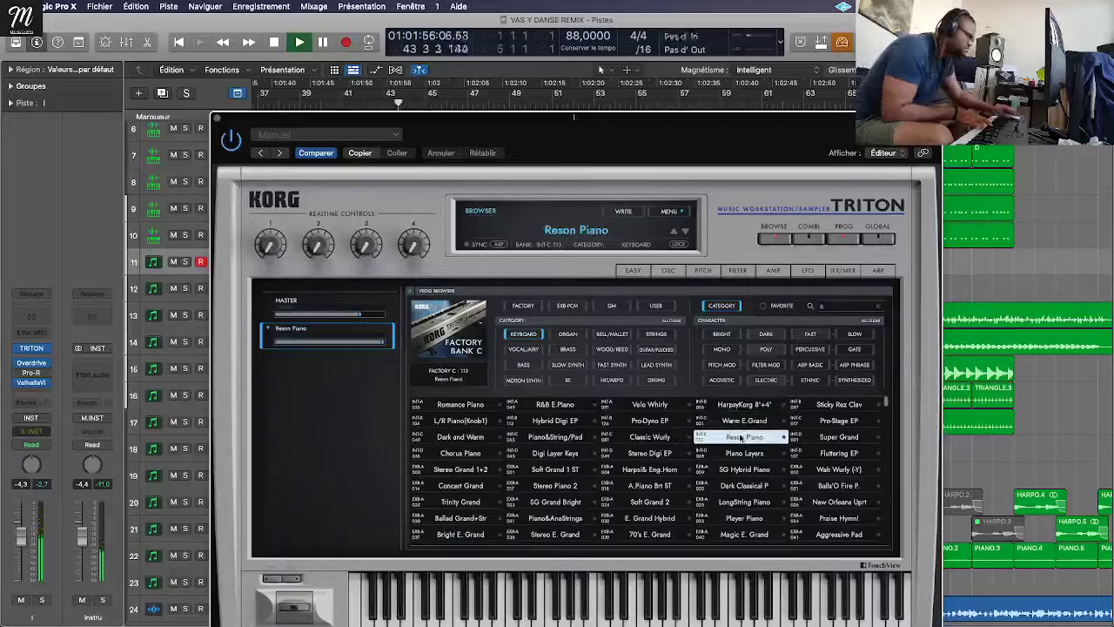
left_click(753, 454)
left_click(752, 470)
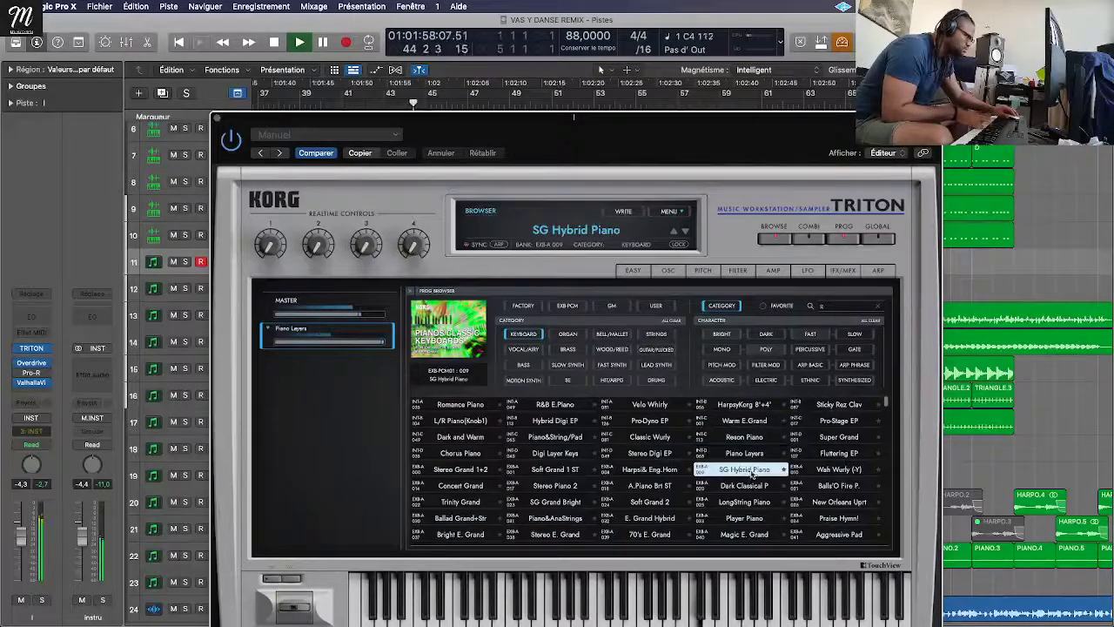
left_click(752, 485)
left_click(751, 502)
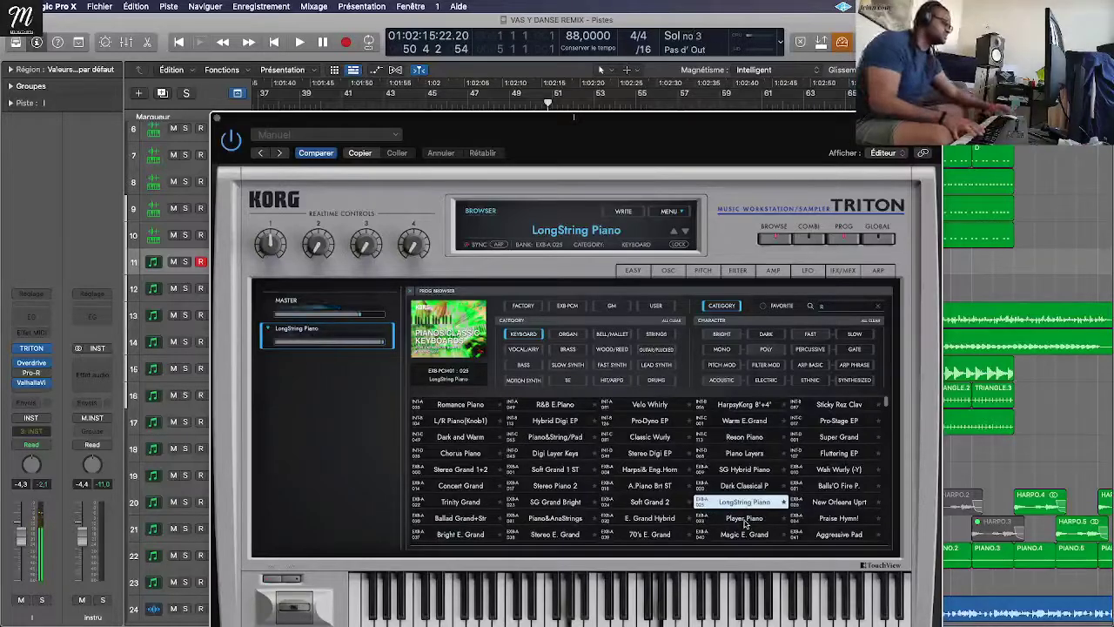
Step: Compare Player Piano with LongString Piano, then try Sticky Rez Clav and Stereo Piano 2 against the running song
left_click(744, 519)
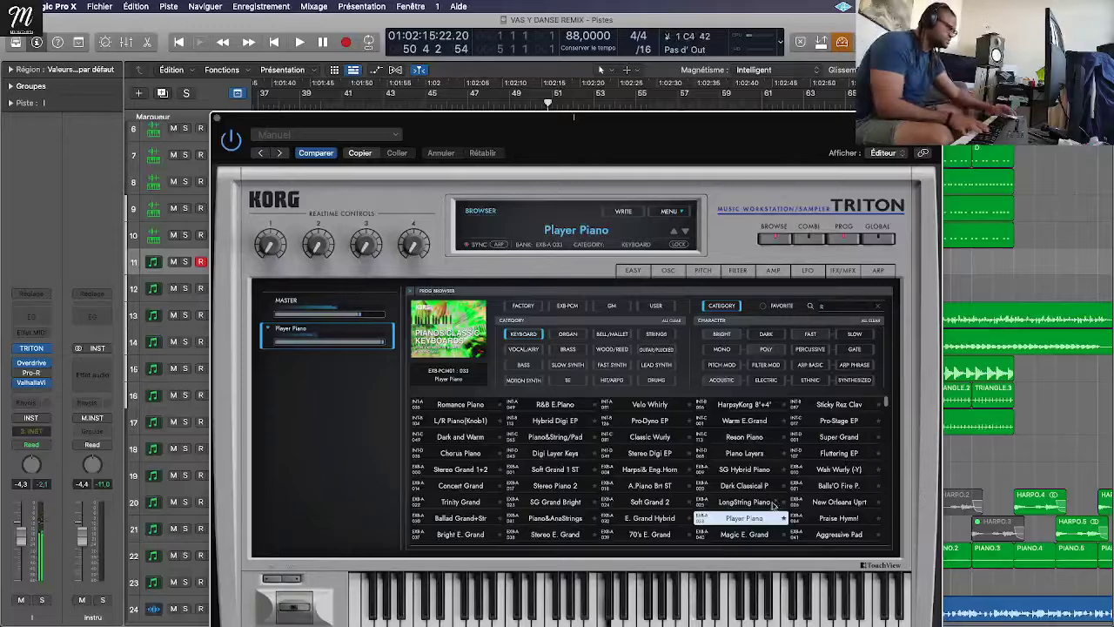
left_click(769, 503)
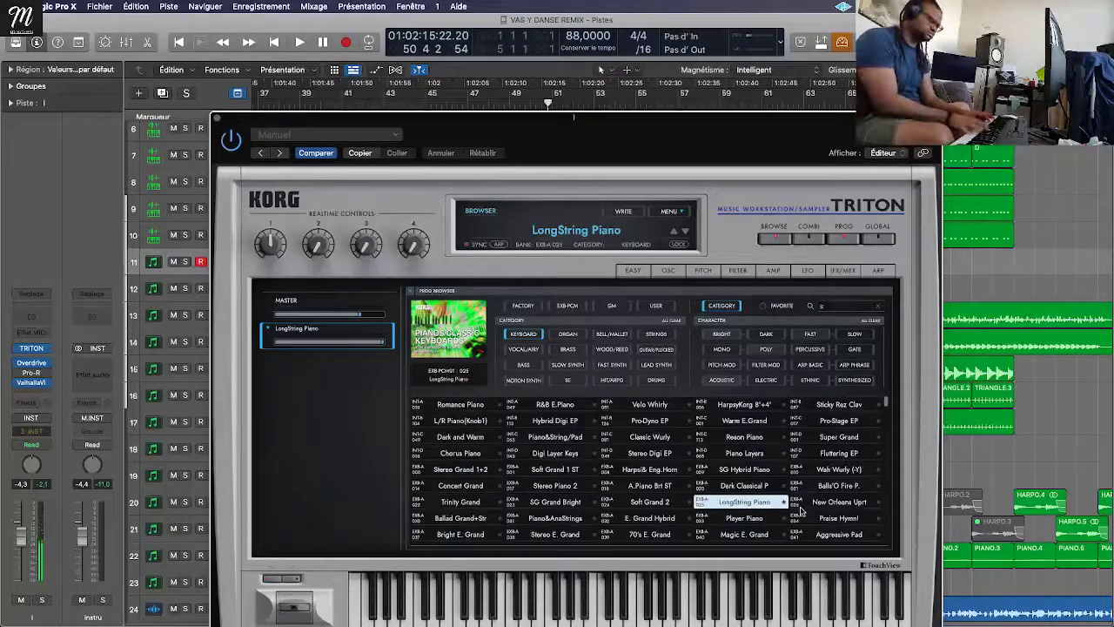
key("space")
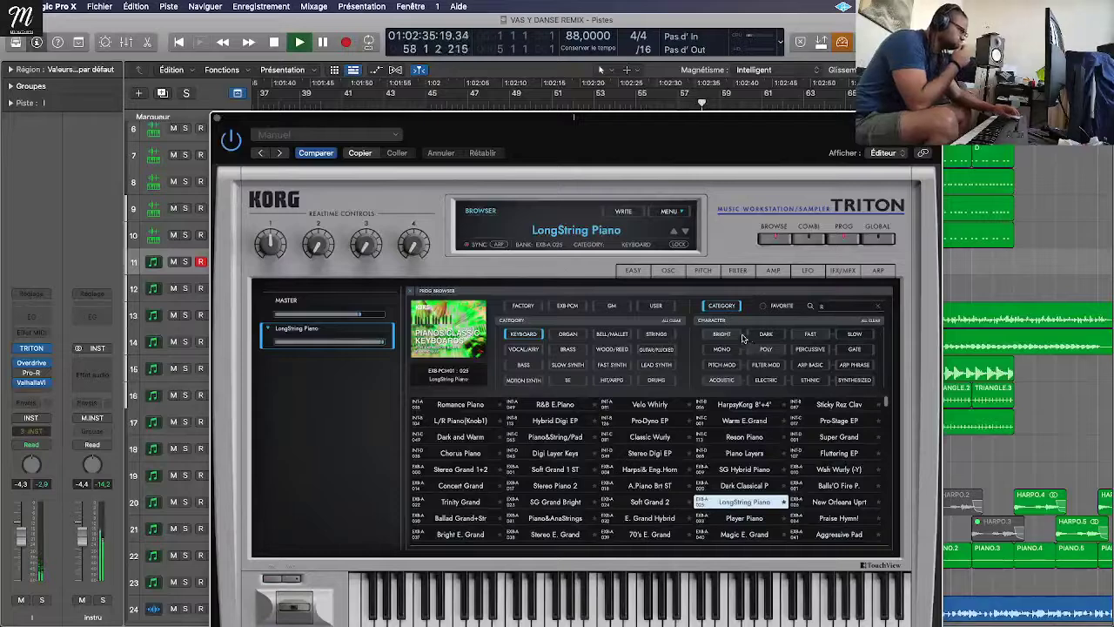
left_click(820, 406)
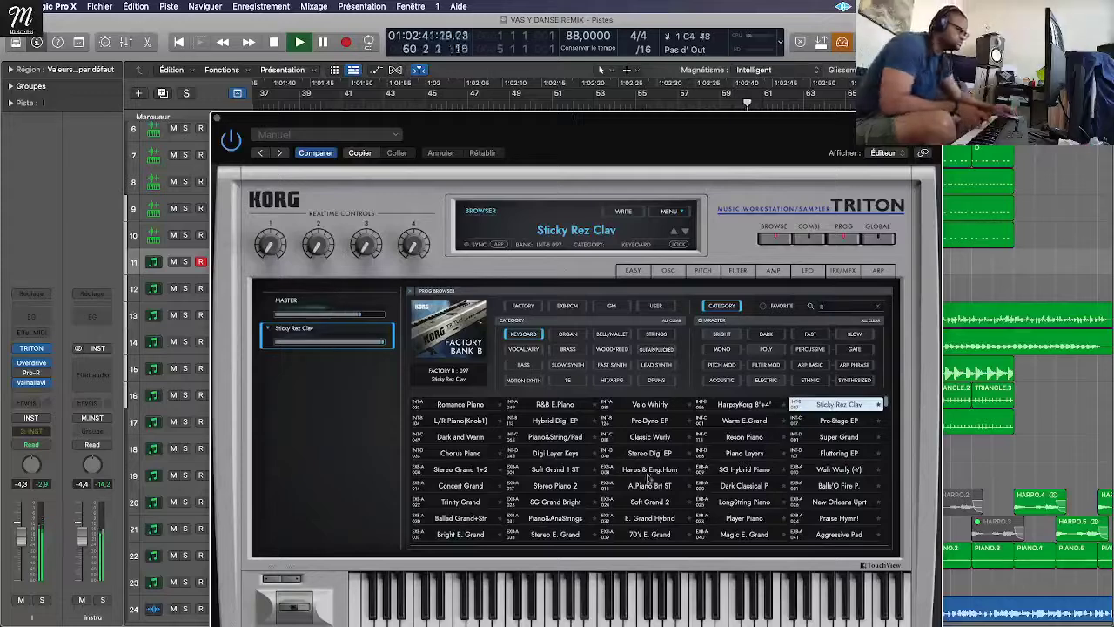
left_click(558, 485)
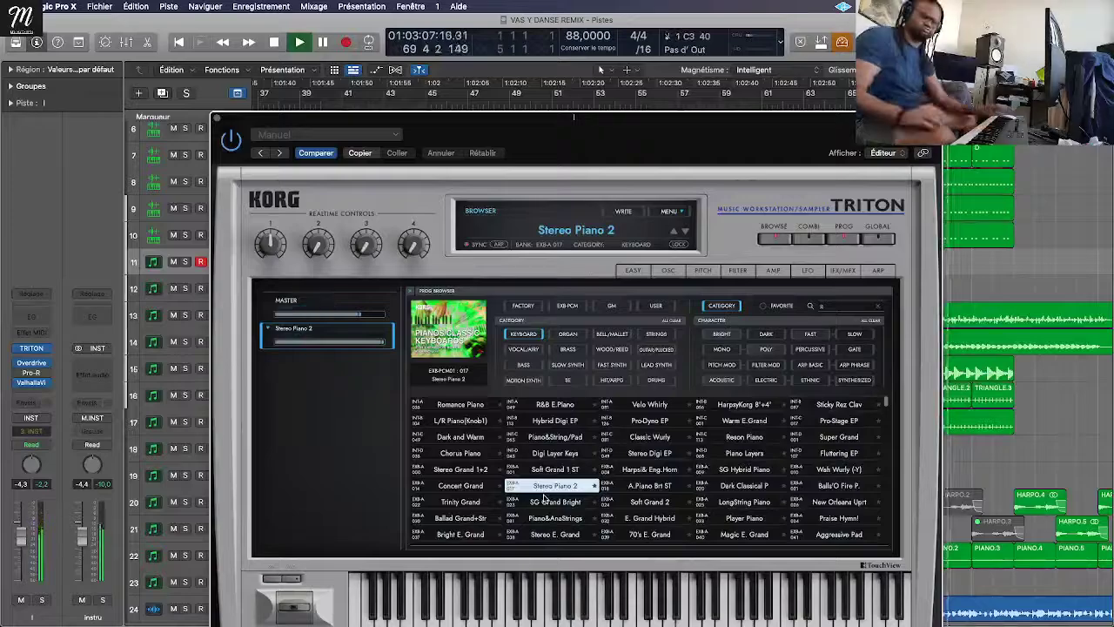
Step: Fit the whole arrangement in view and restart playback from the intro, keeping the TRITON window at hand
left_click_drag(677, 120, 691, 475)
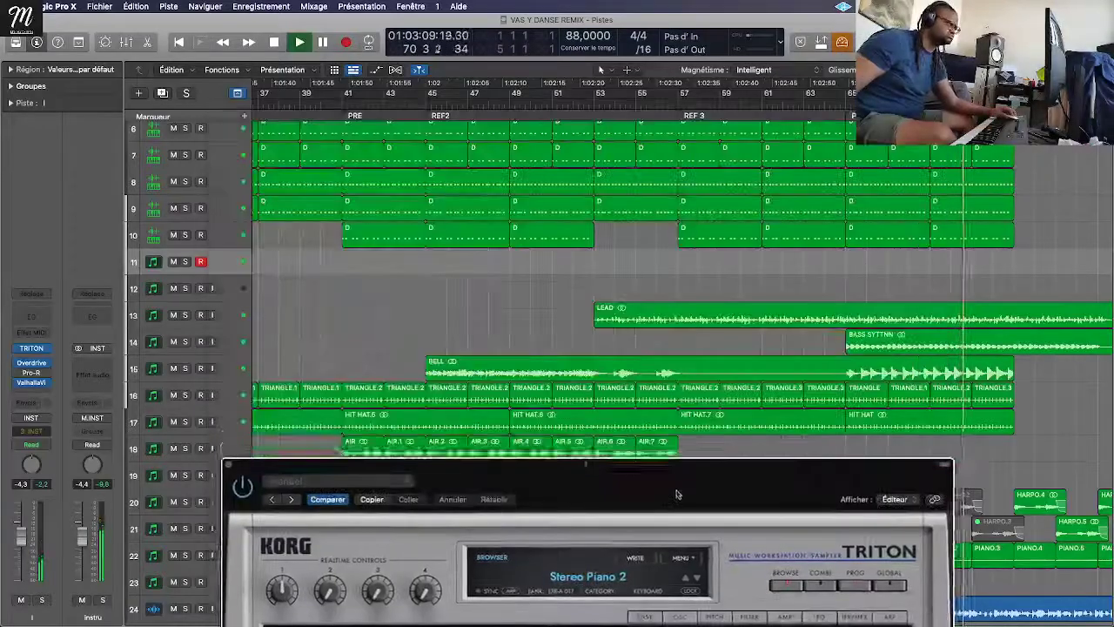
key("z")
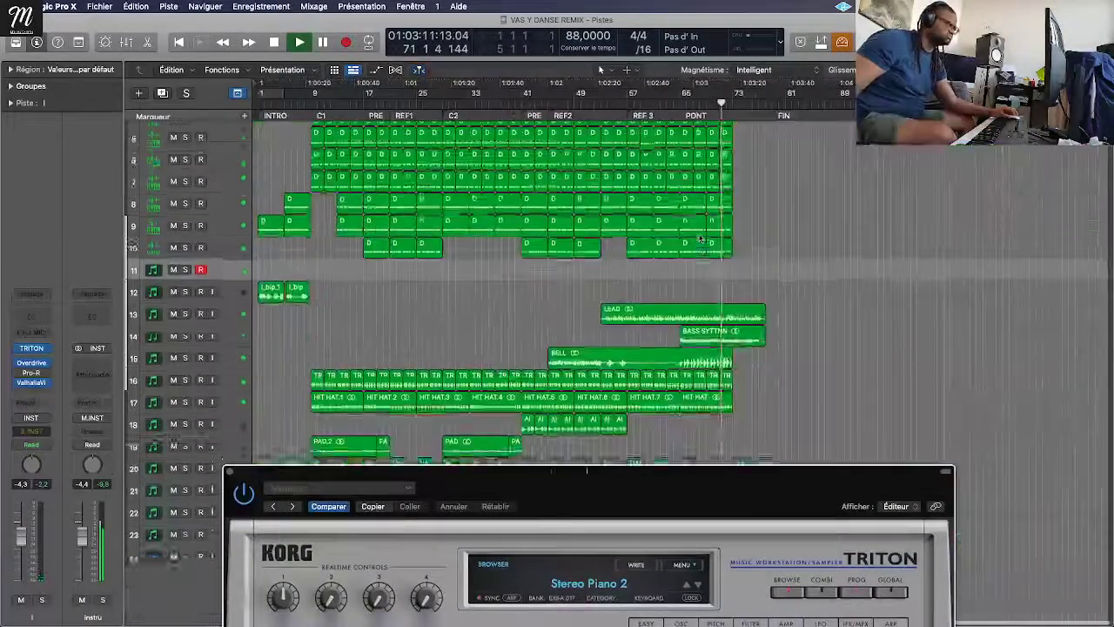
left_click(277, 102)
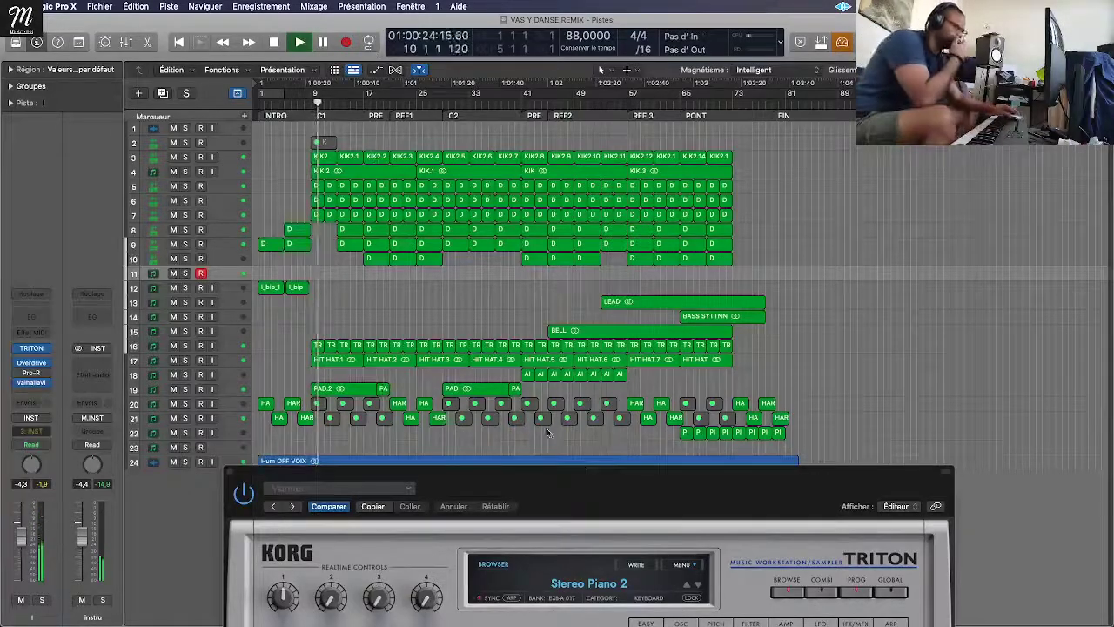
left_click_drag(566, 517, 649, 141)
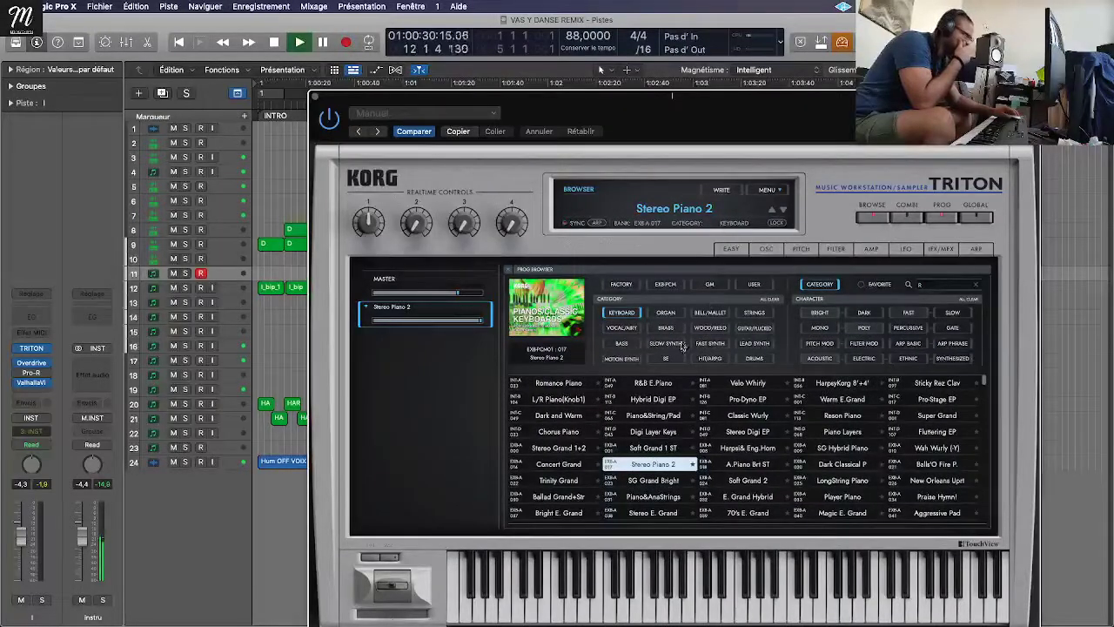
Step: Search the TRITON Keyboard programs for HARP and audition Harpsikord, Harpsi. key-off and Harpsi 16'+8'+4'
left_click(975, 285)
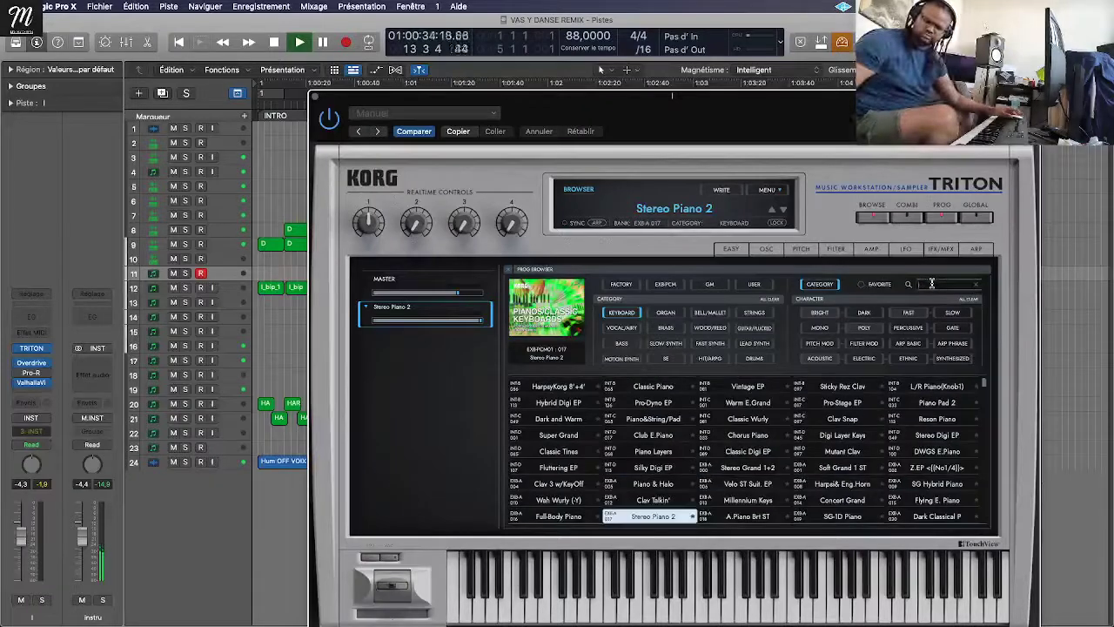
type("HARP")
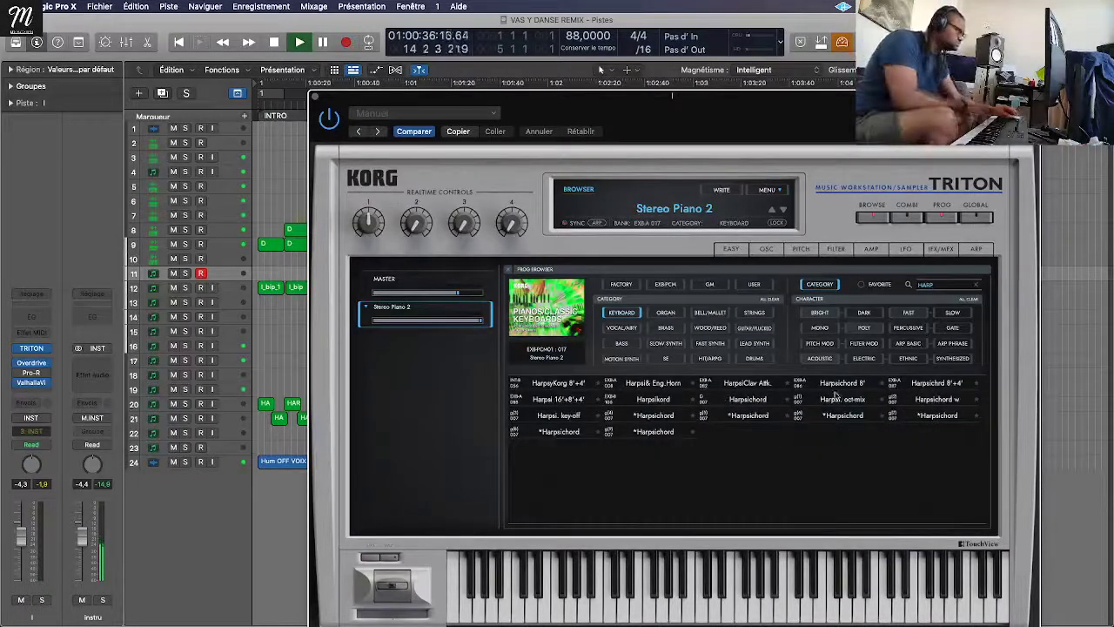
left_click(661, 399)
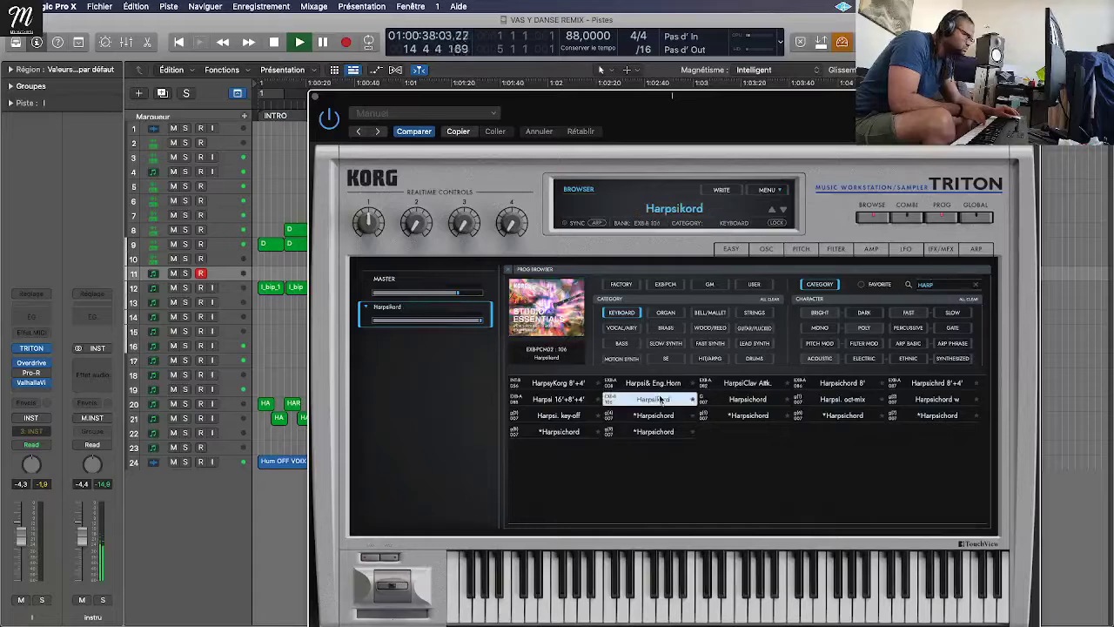
left_click(569, 416)
left_click(569, 402)
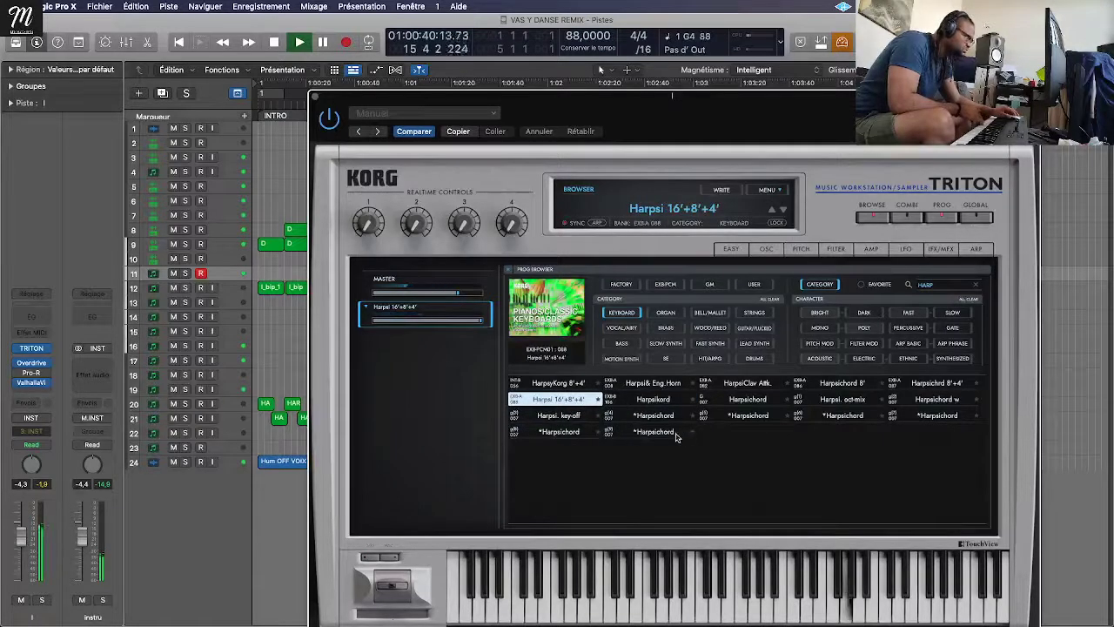
Step: Audition the *Harpsichord variants, Harpsichord w, Harpsichrd 8'+4', Harpsichord 8', Harpsi& Eng.Horn and HarpsyKorg 8'+4'
left_click(653, 431)
left_click(922, 415)
left_click(924, 398)
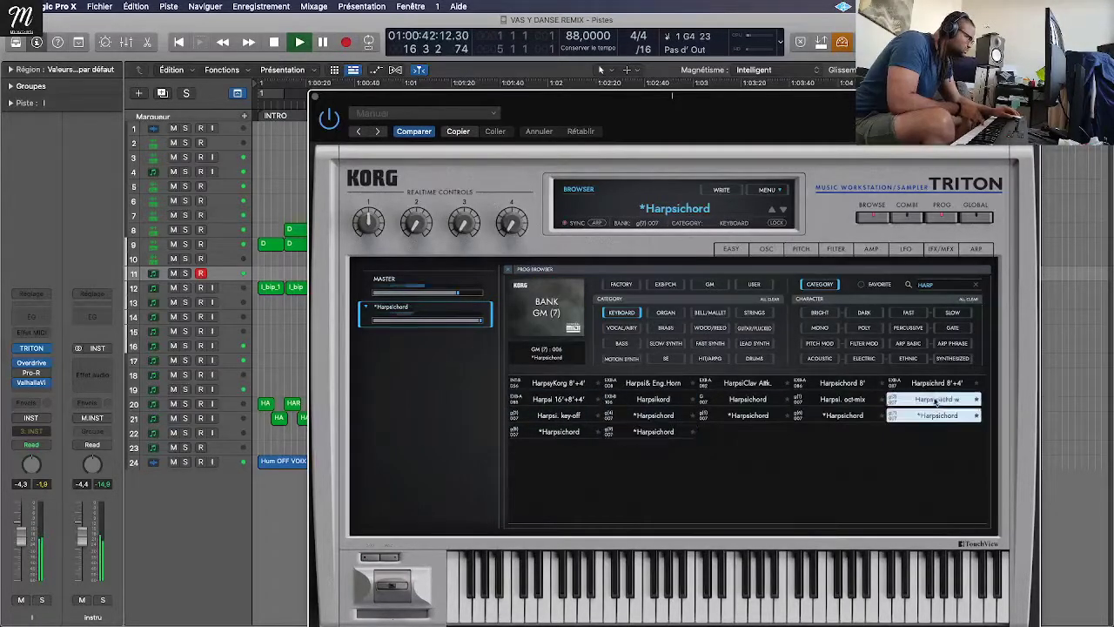
left_click(931, 383)
left_click(836, 384)
left_click(653, 383)
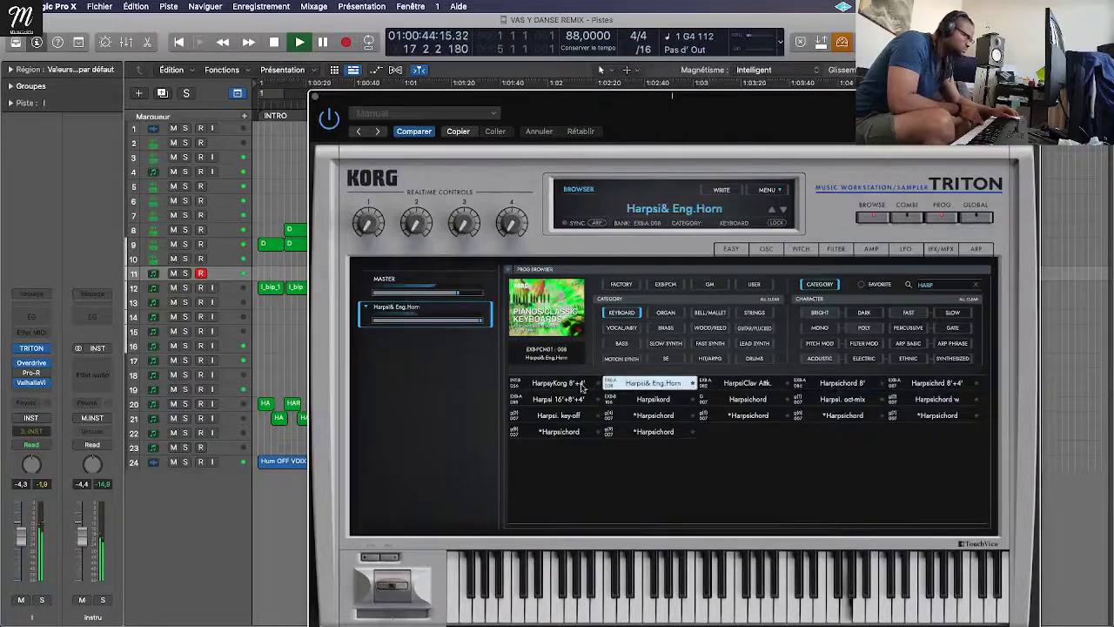
left_click(569, 384)
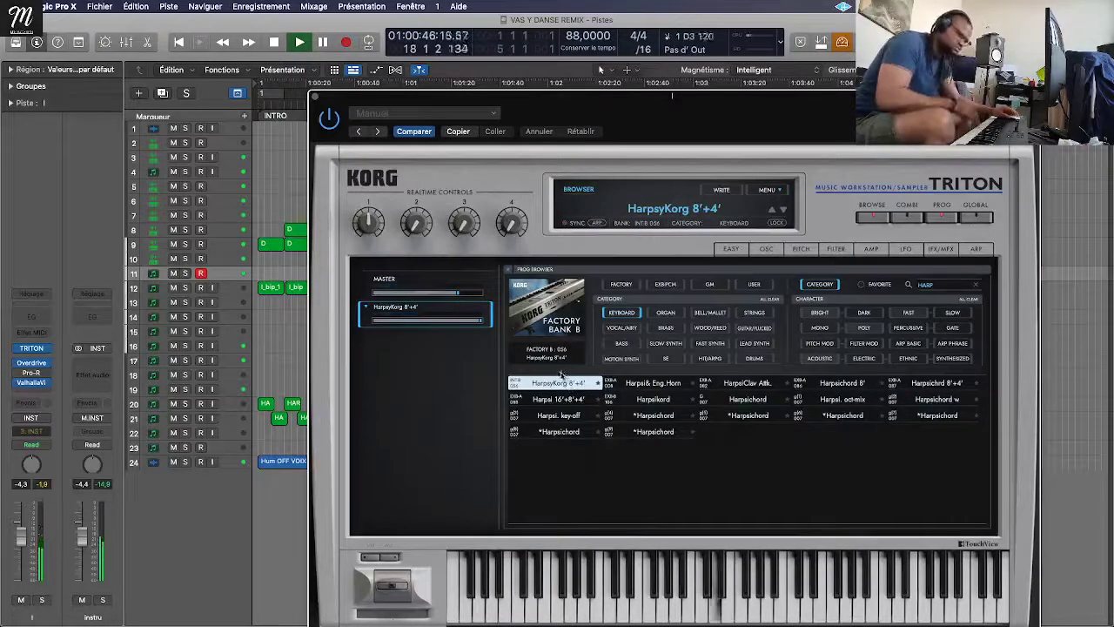
Step: Clear the program search and audition Factory Bank C sounds, including Harmonic Pad, SynBassRes, Slap Bass v/s and Aah Choir
left_click(978, 287)
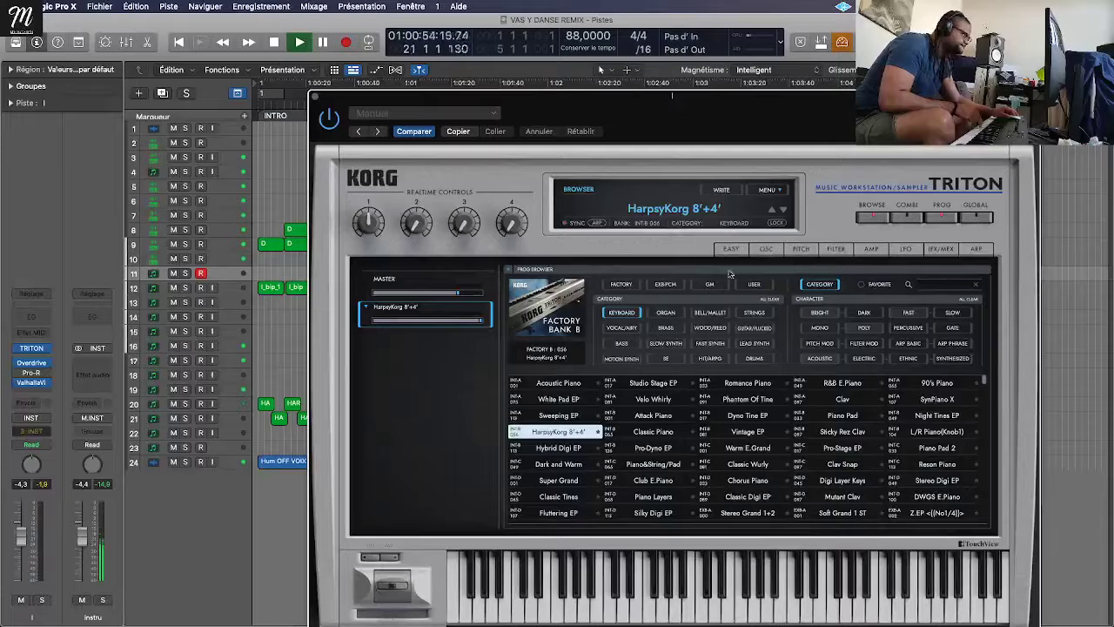
left_click(636, 285)
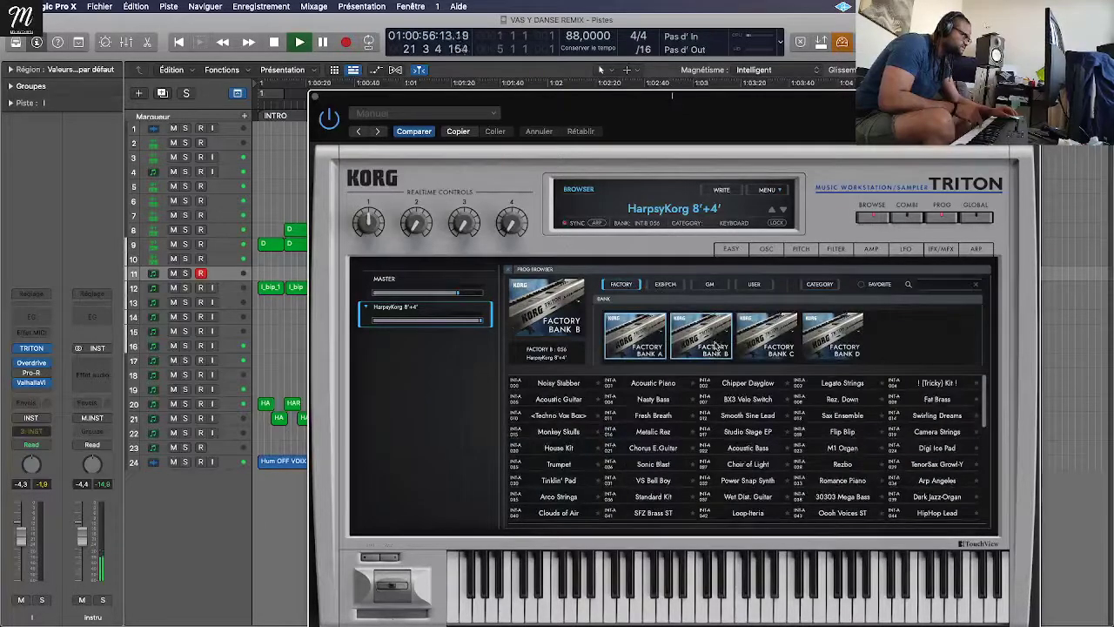
left_click(774, 340)
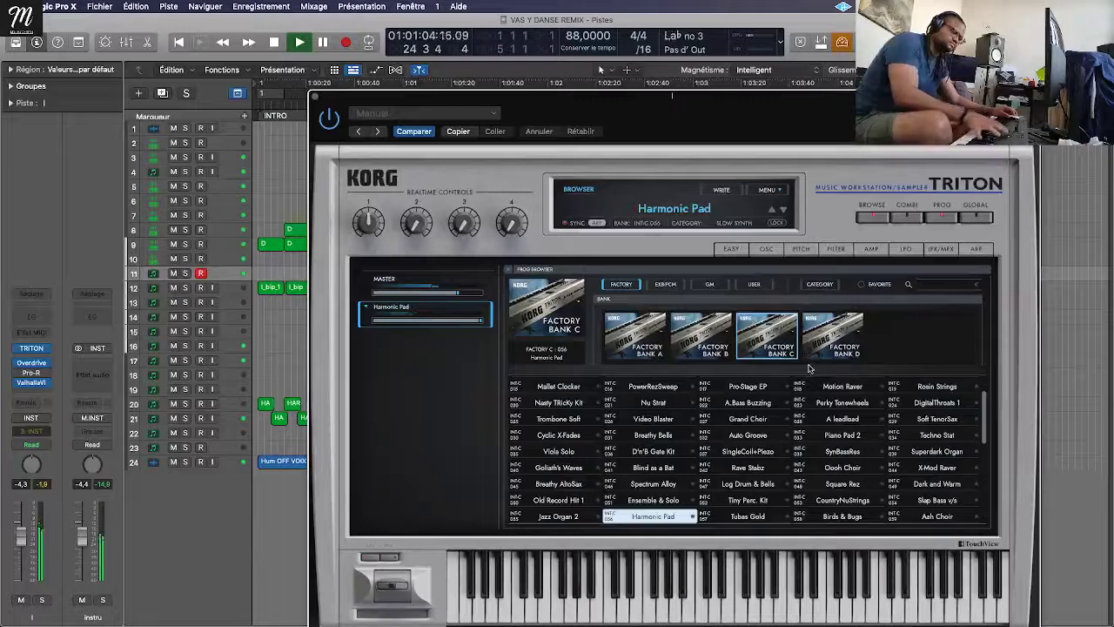
left_click(843, 452)
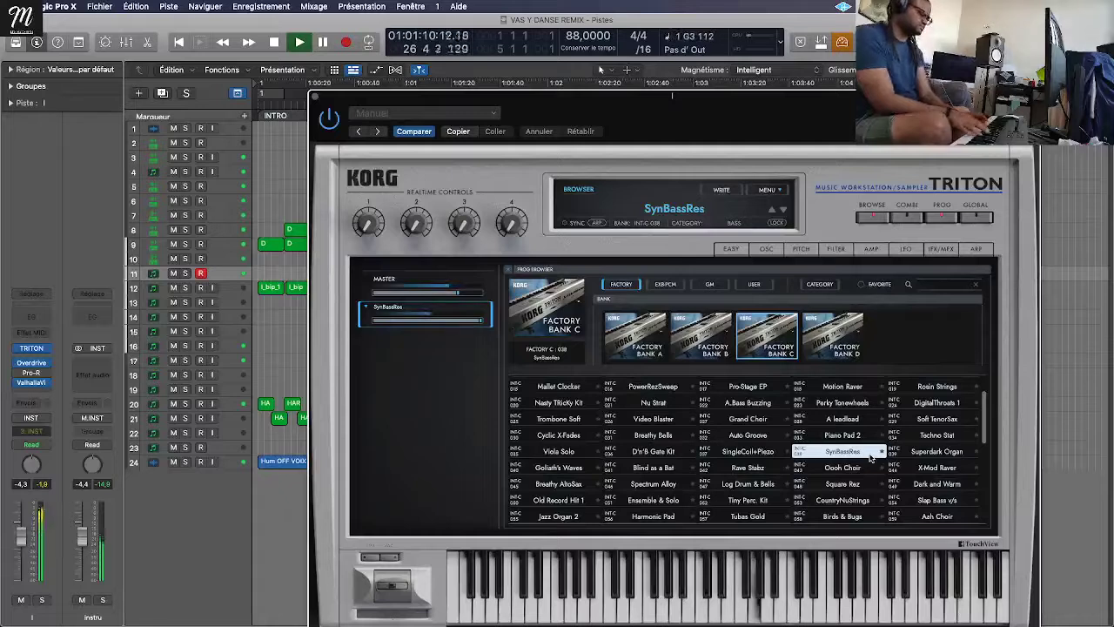
left_click(951, 441)
left_click(949, 498)
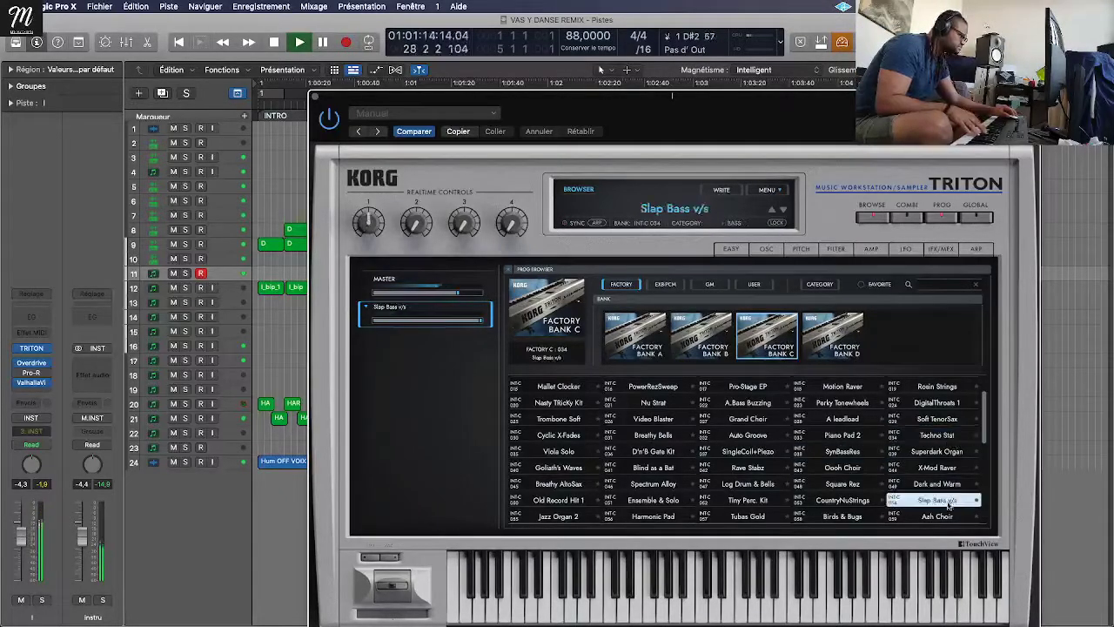
left_click(945, 510)
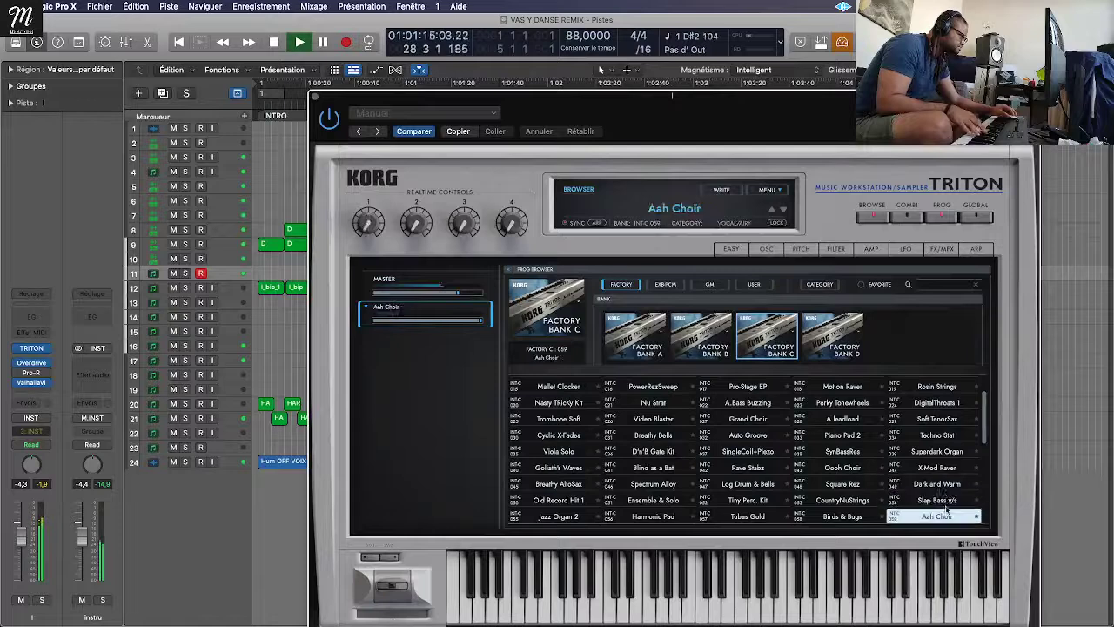
Step: Search the factory programs for HAR and load Small Harp from Factory Bank D
left_click(930, 284)
type("HA")
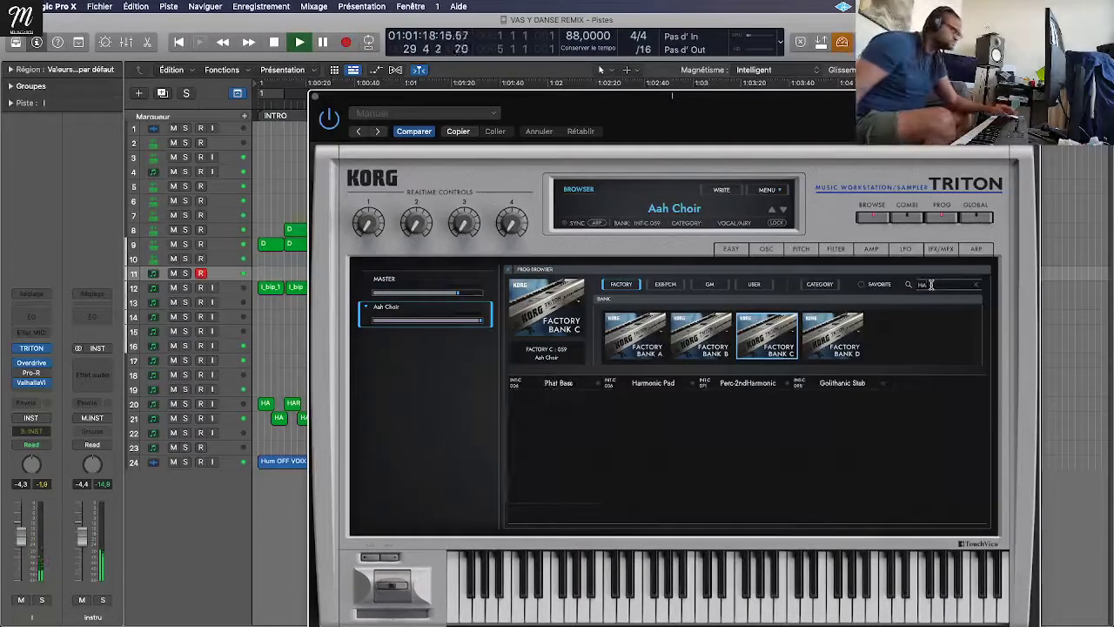
type("R")
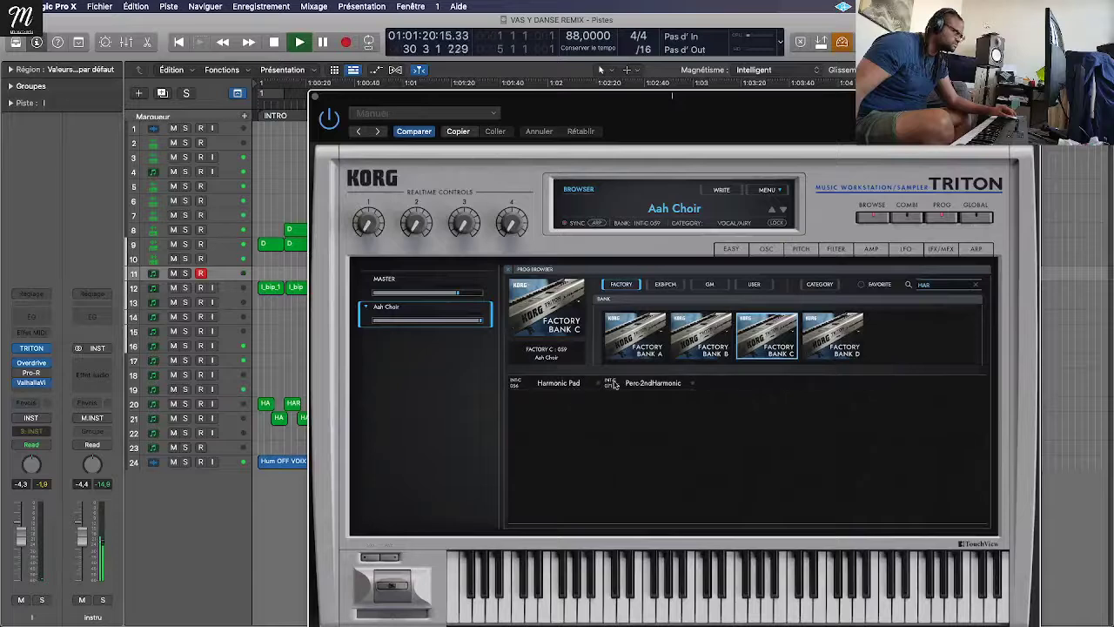
left_click(816, 348)
left_click(658, 386)
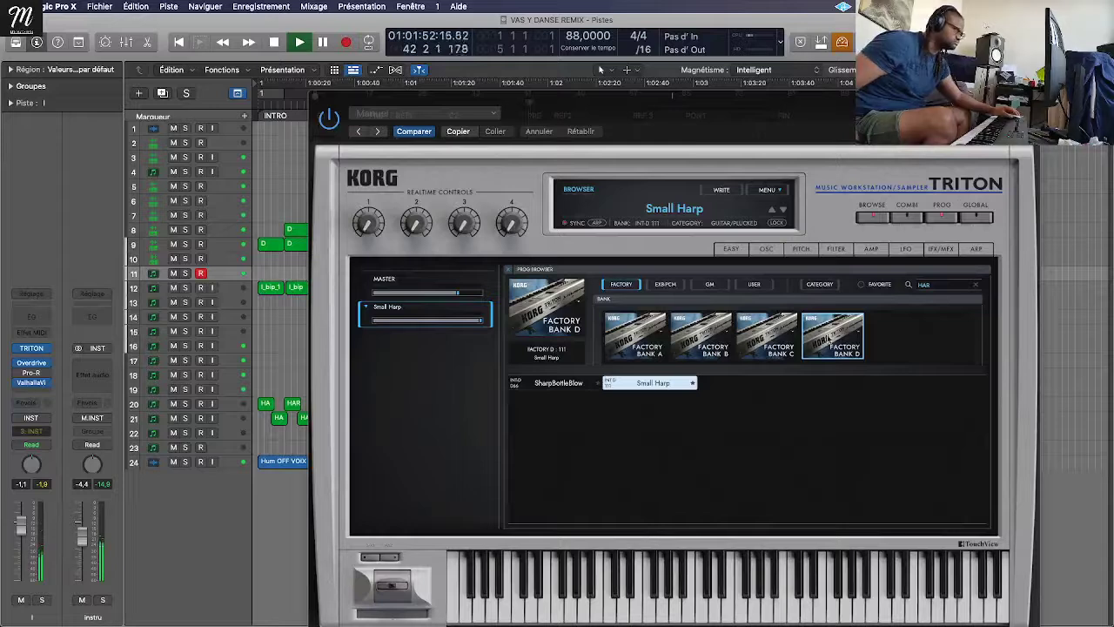
Step: Load the Harp program from Factory Bank B and display its easy-edit page
left_click(765, 340)
left_click(701, 339)
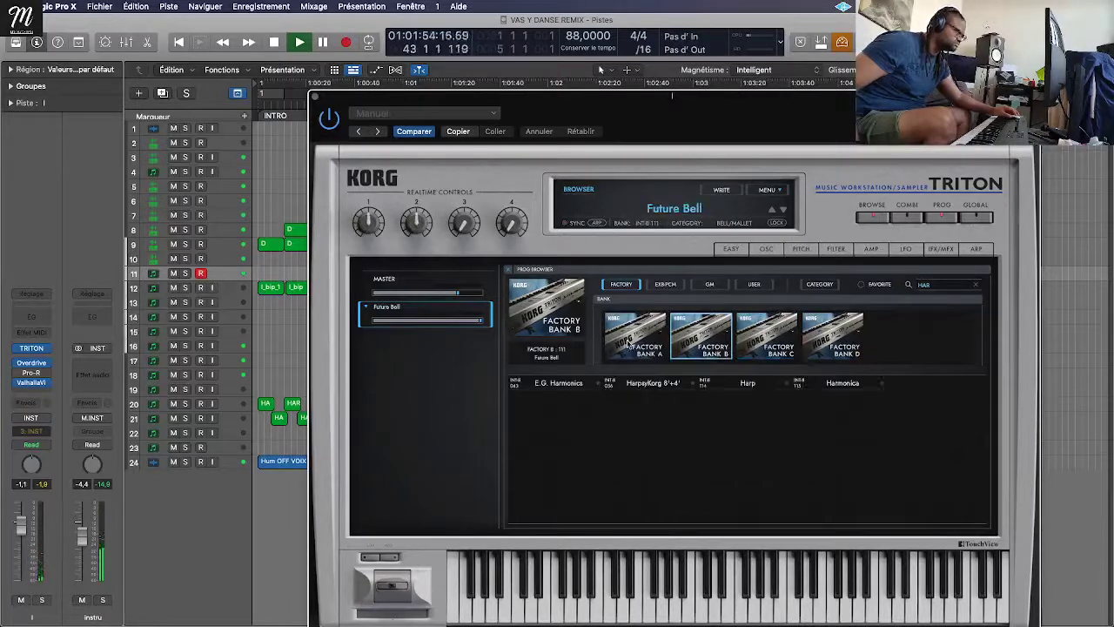
left_click(775, 383)
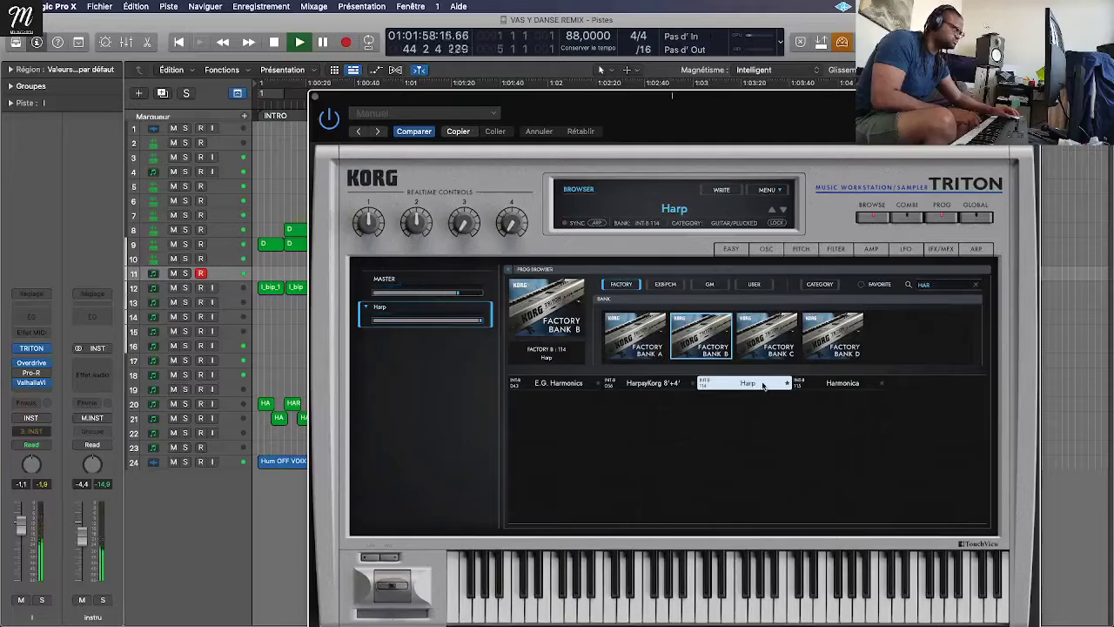
double_click(762, 385)
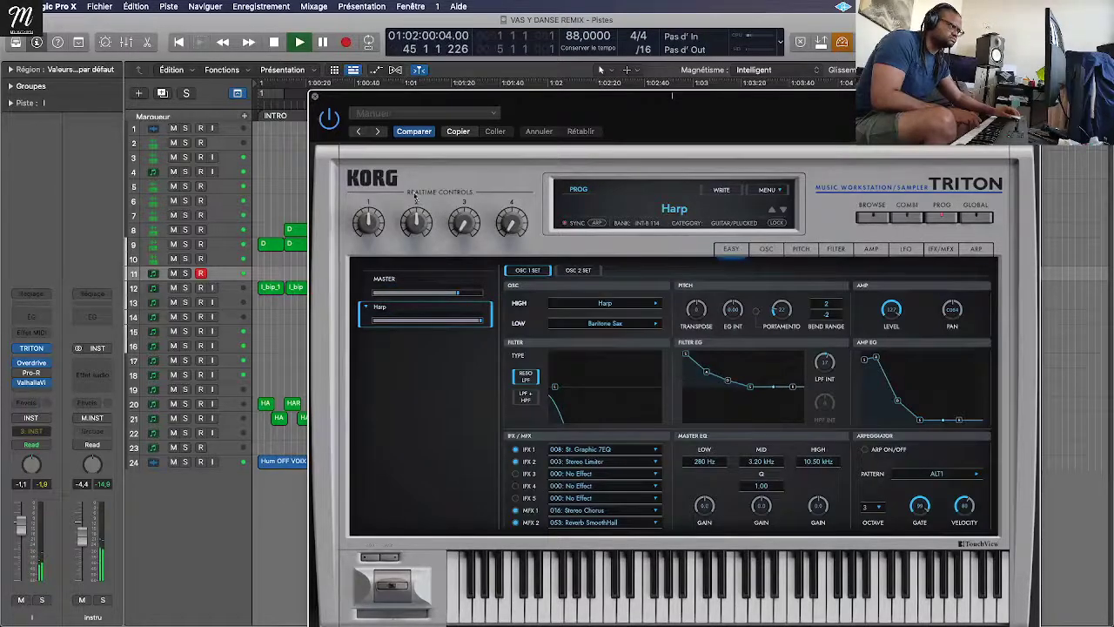
left_click(316, 98)
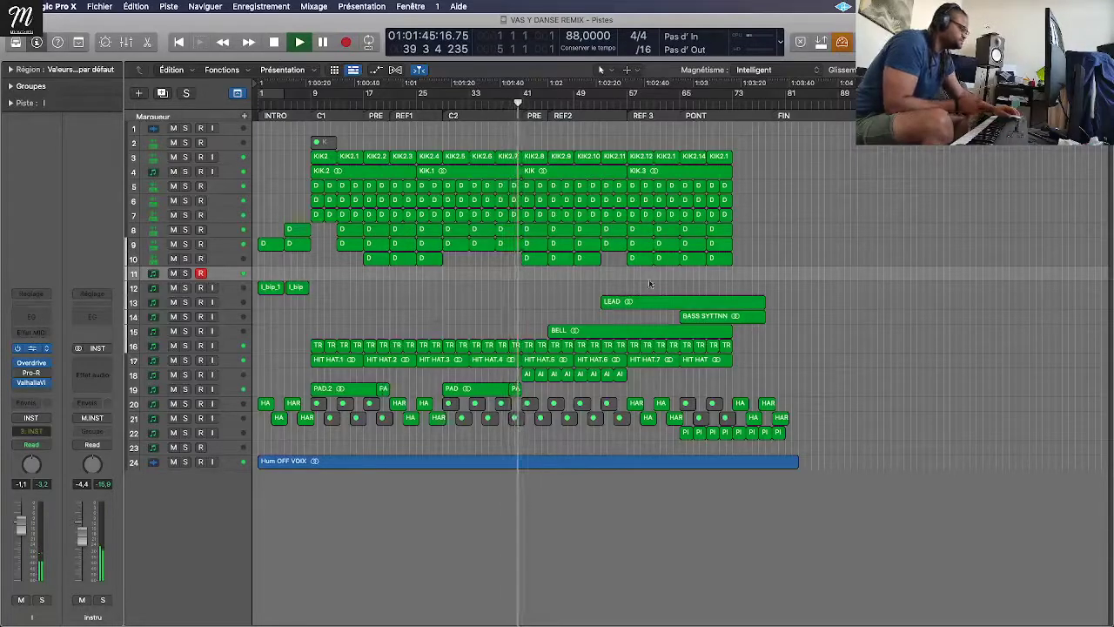
key("v")
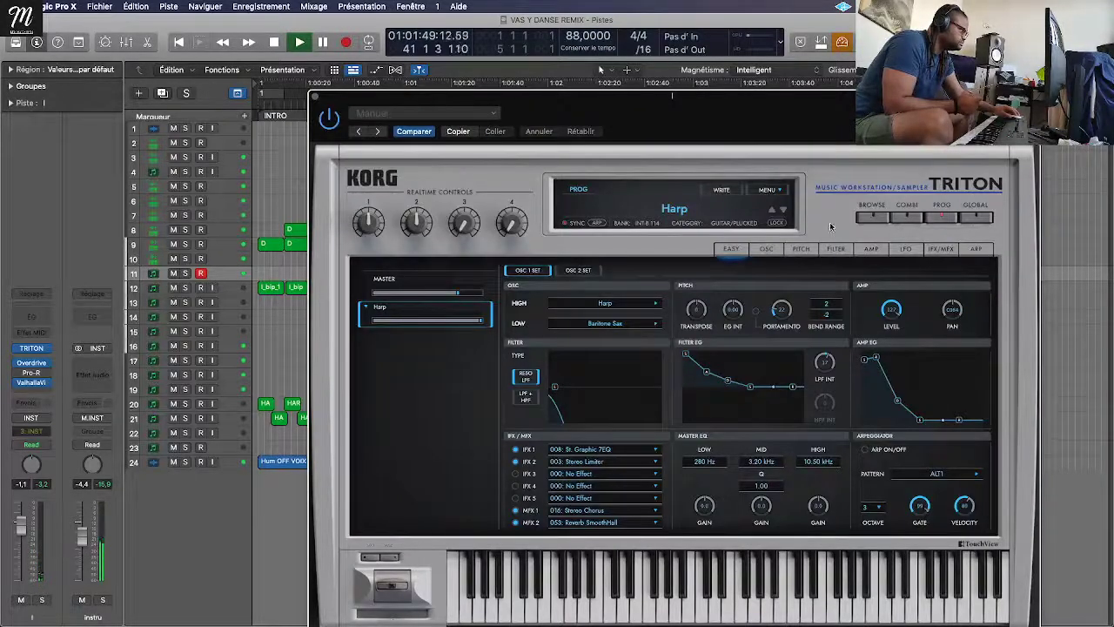
Step: Search the factory programs for HARP, look through the banks and load Small Harp from Factory Bank D
left_click(869, 218)
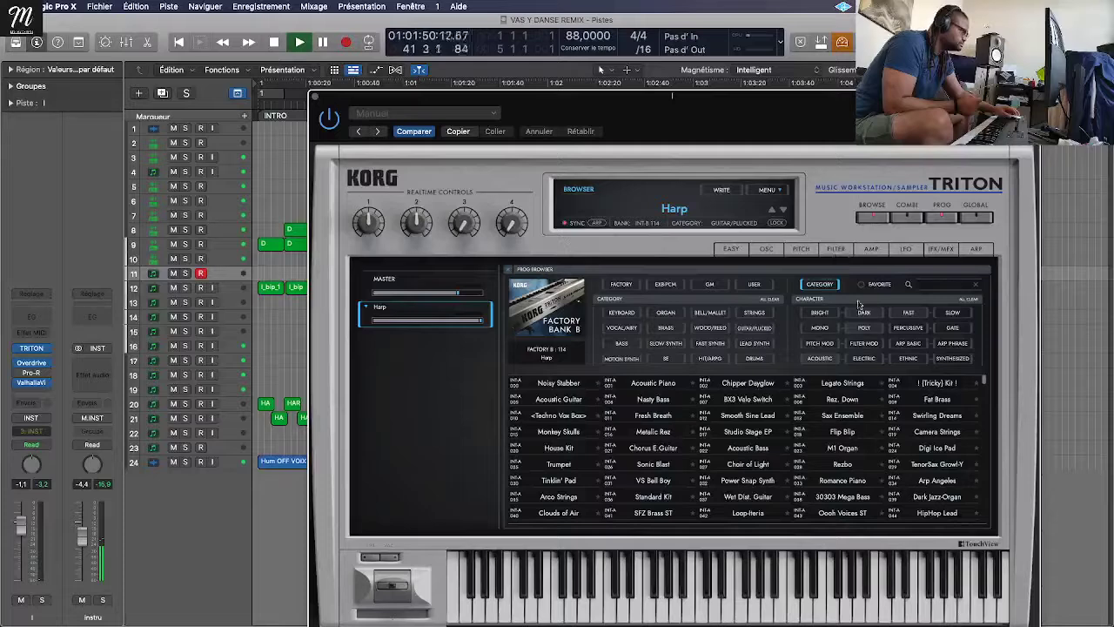
left_click(927, 285)
type("HARP")
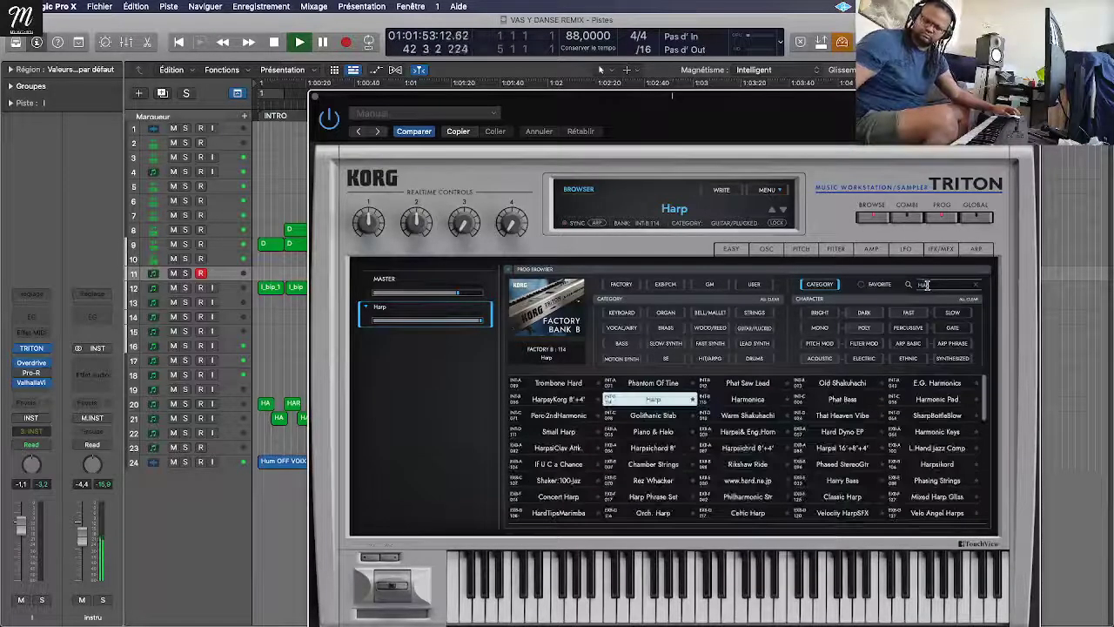
left_click(625, 286)
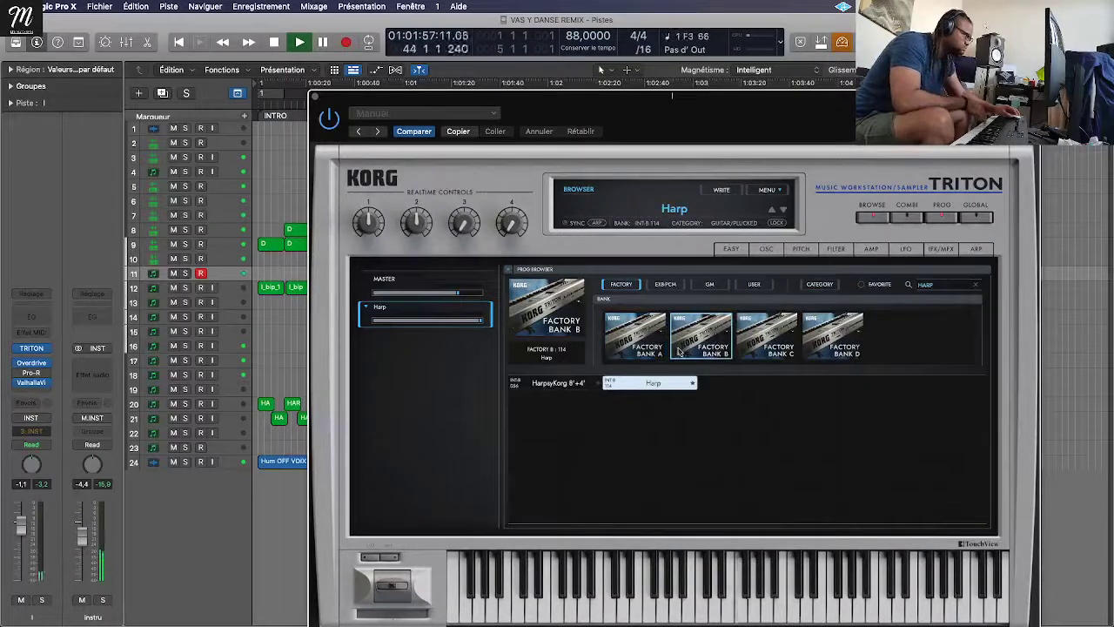
left_click(745, 350)
left_click(808, 348)
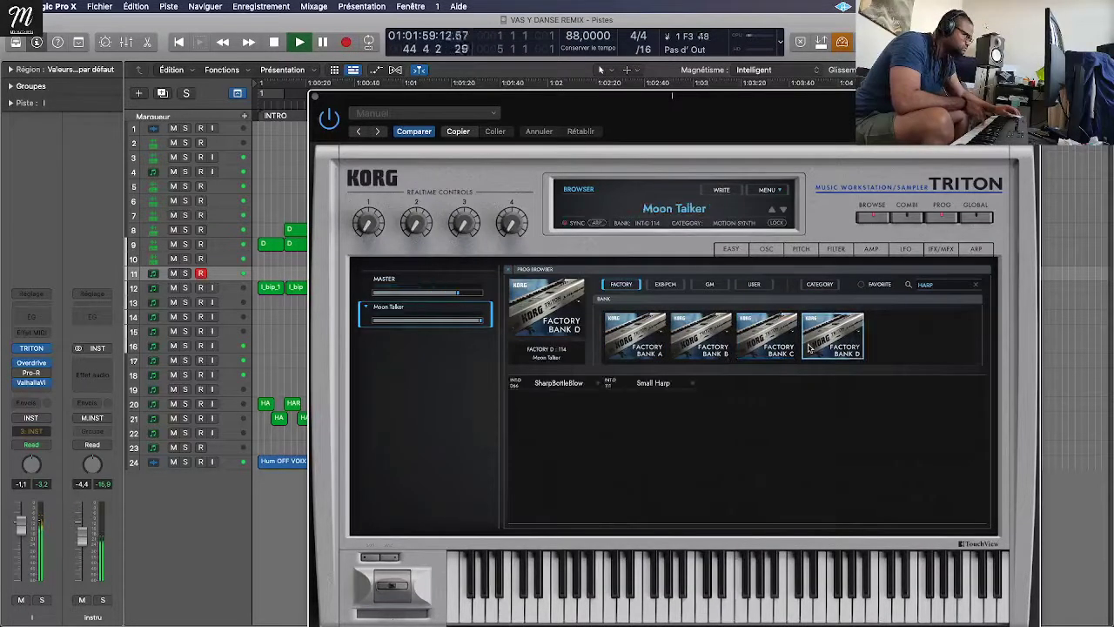
left_click(654, 384)
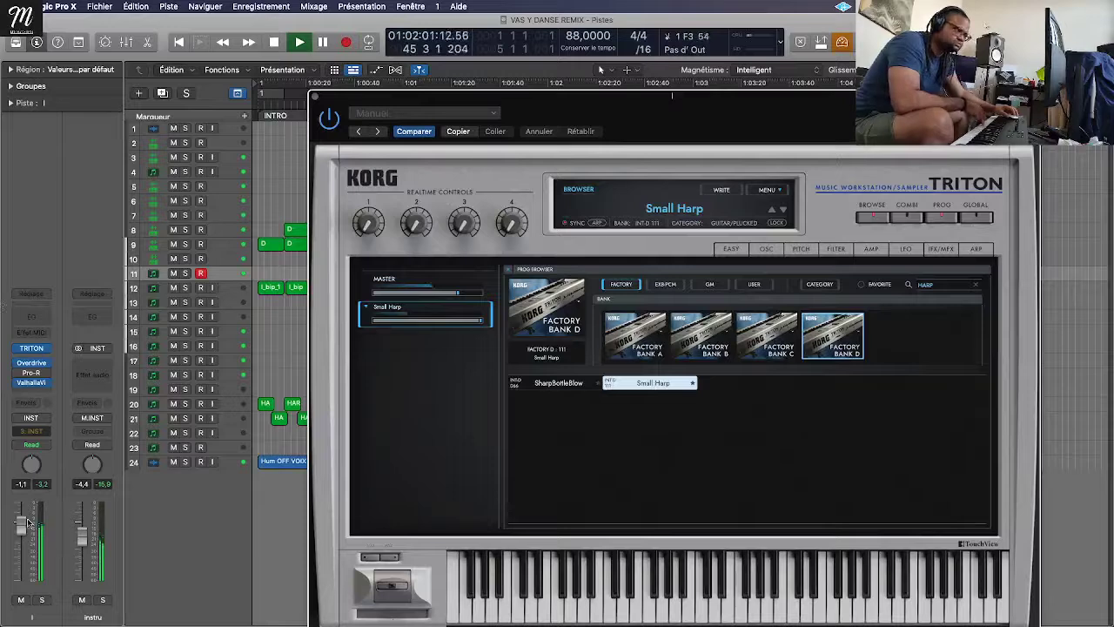
Step: Raise the volume of track 11 to 1.6 dB, display Small Harp's easy-edit page and close the TRITON window
left_click_drag(29, 522, 19, 507)
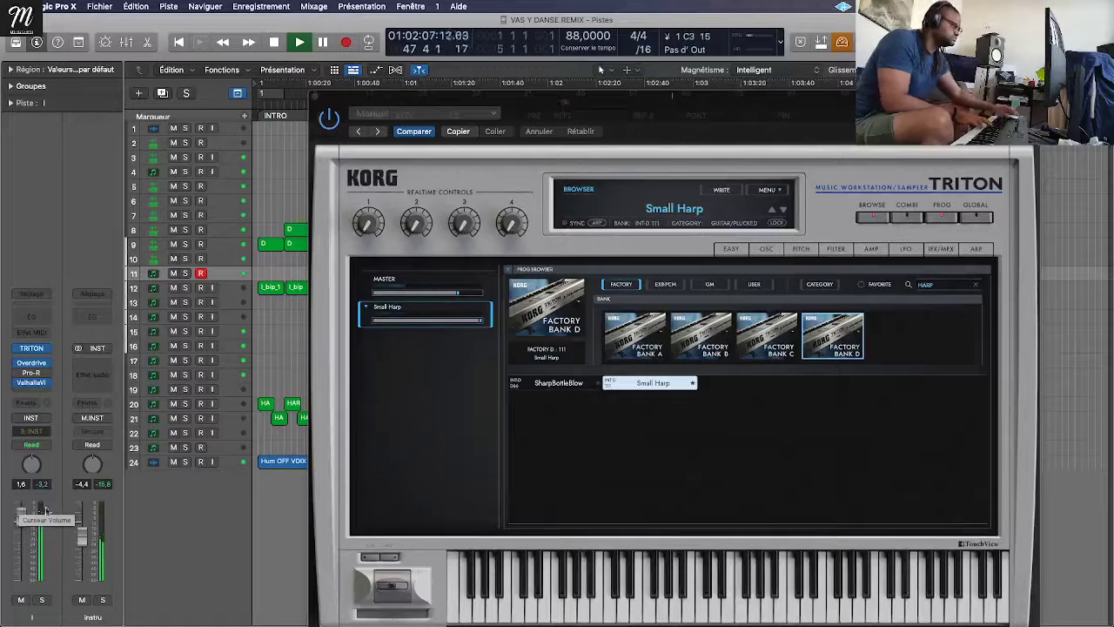
double_click(654, 391)
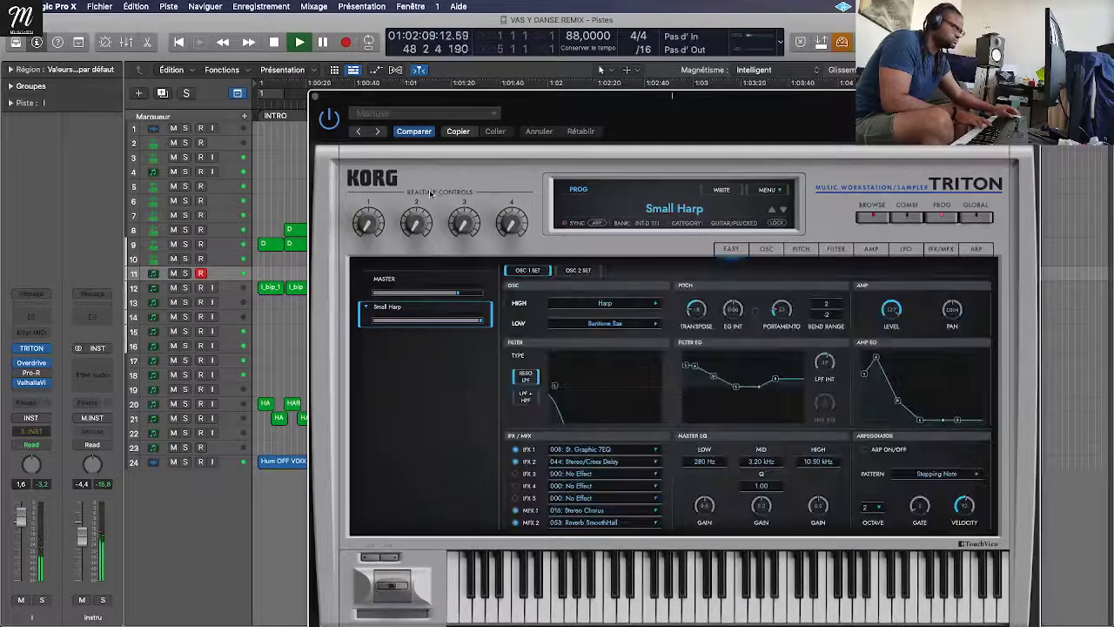
left_click(316, 97)
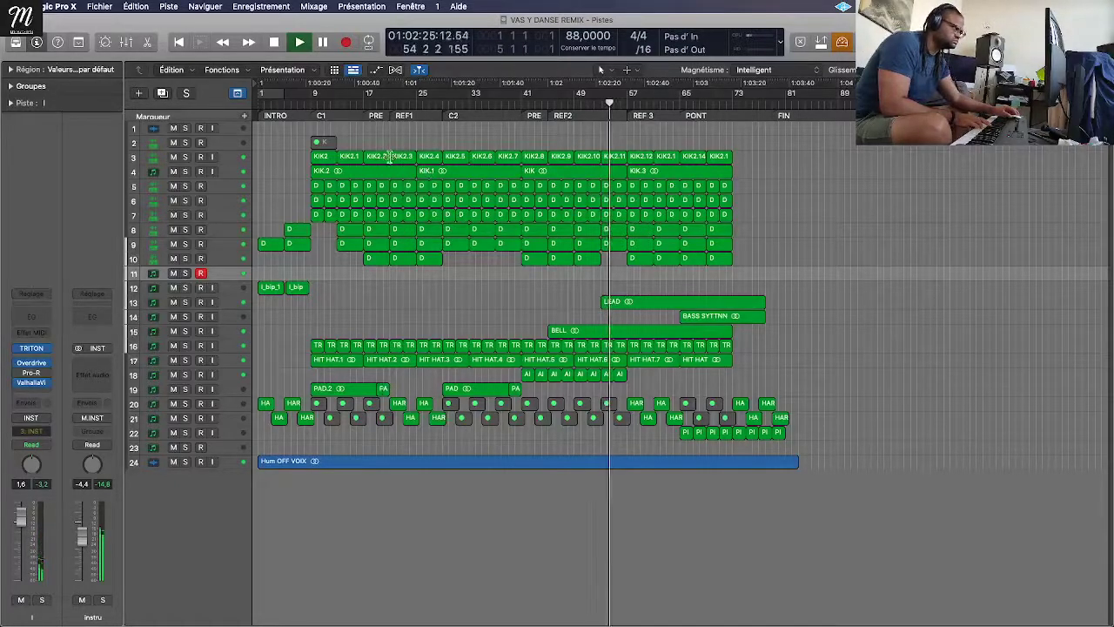
Step: Play the song from around bars 20 and 28 to rehearse the harp part over the C2 section
left_click(383, 103)
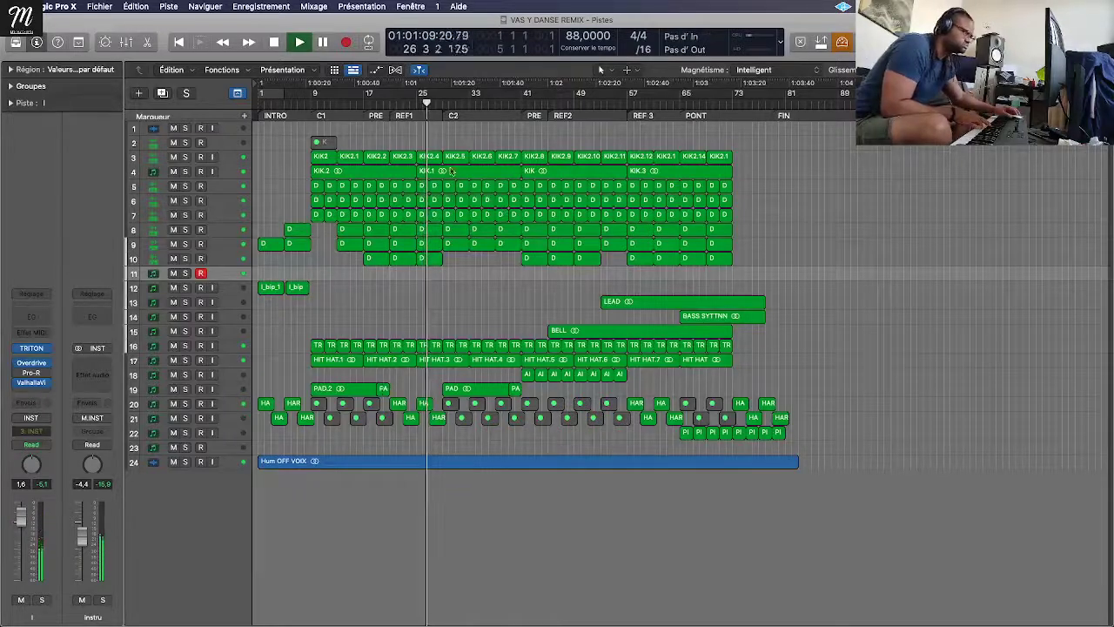
left_click(437, 105)
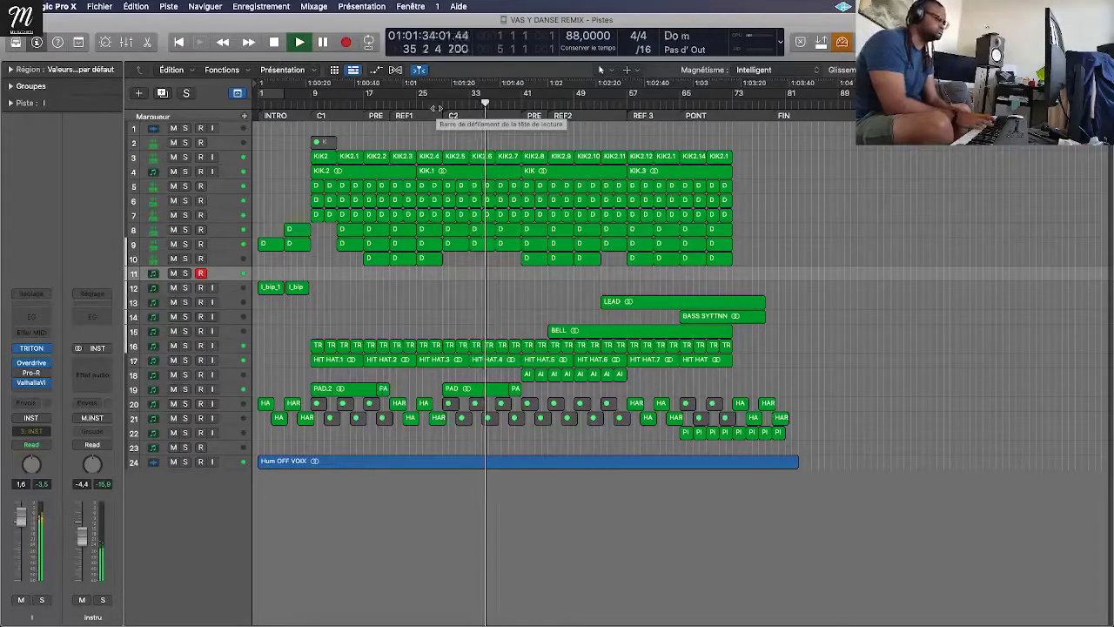
key("space")
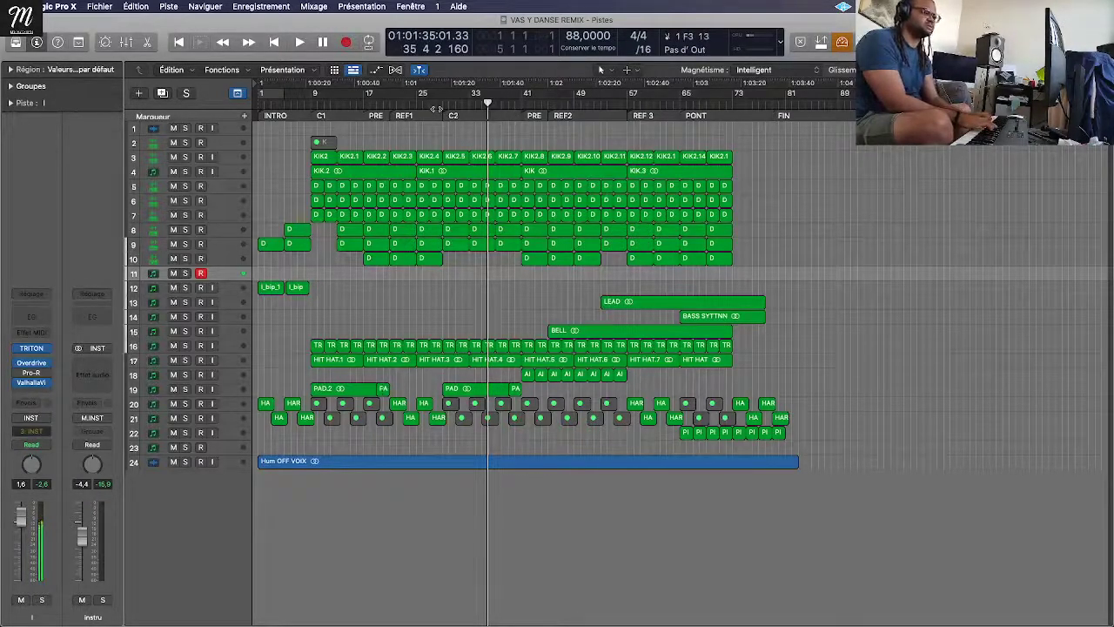
key("comma")
key("comma")
key("comma")
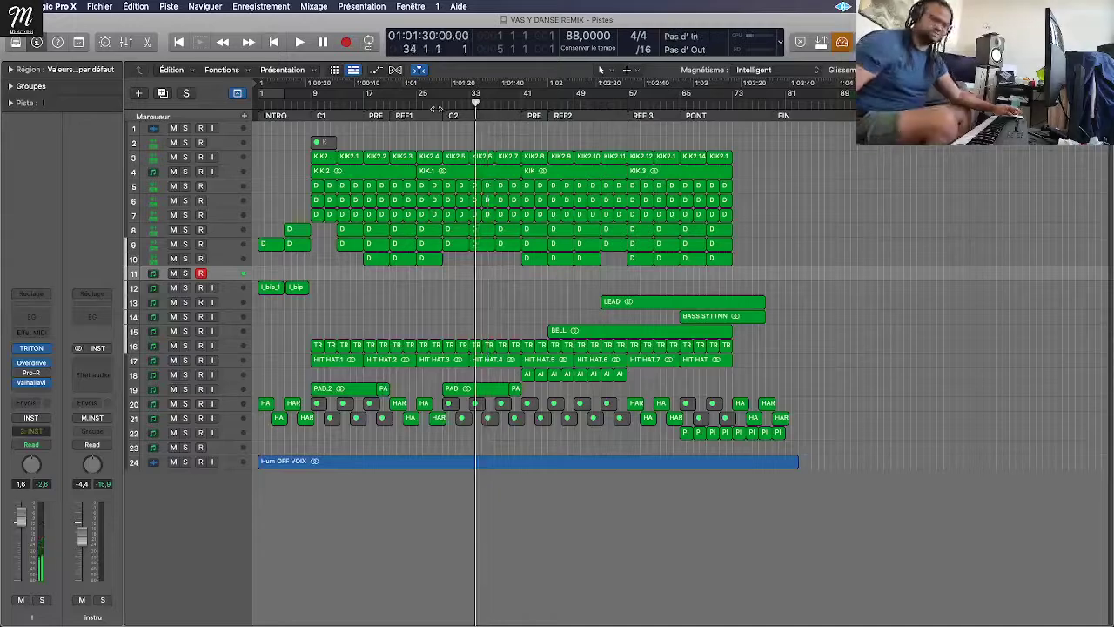
left_click(441, 106)
key("r")
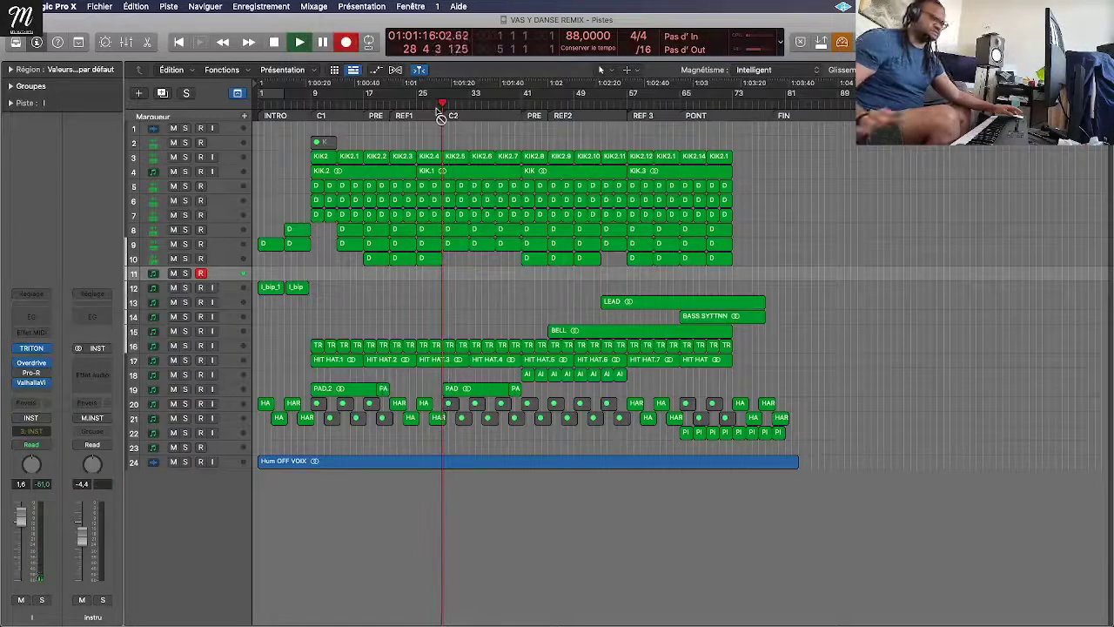
key("space")
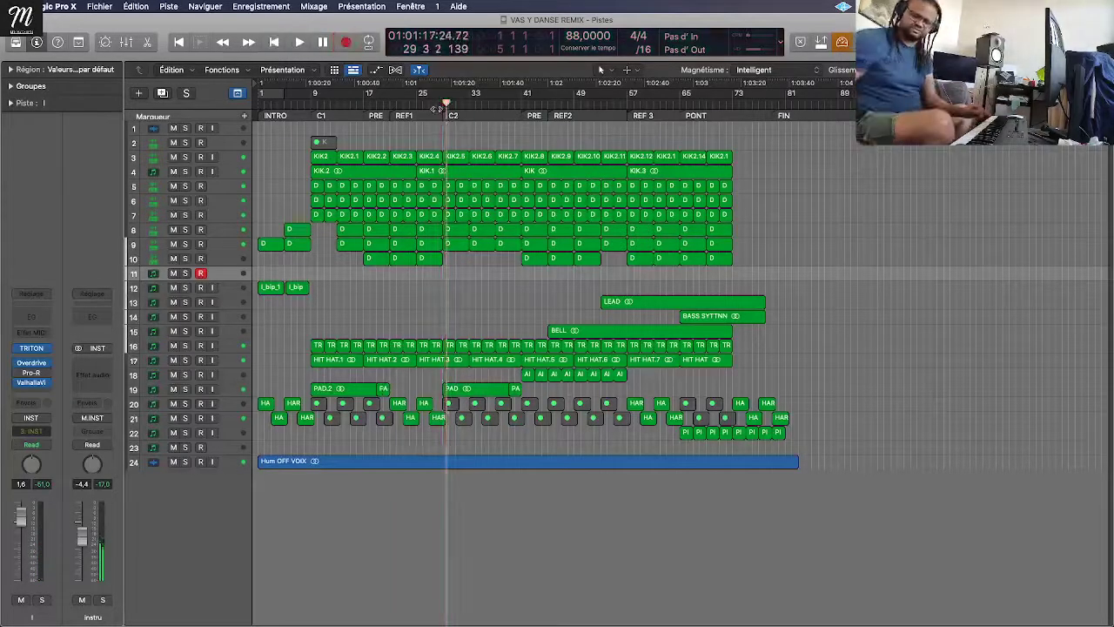
Step: Record the harp part on track 11 over the C2 section, from bar 29 to bar 41, and play back its start
left_click(435, 108)
key("r")
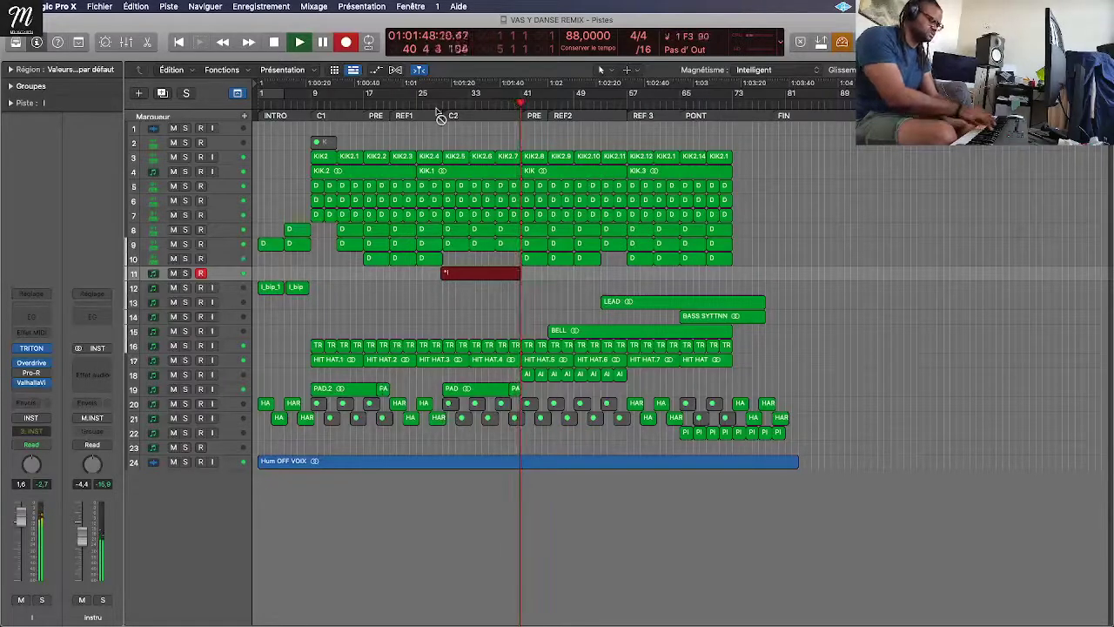
key("space")
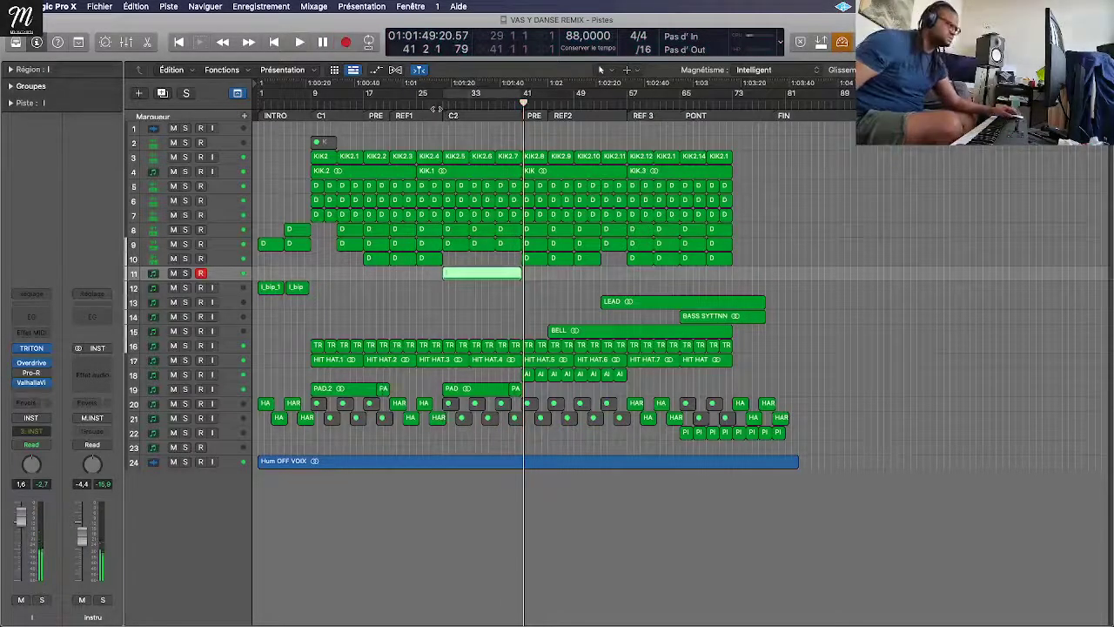
key("space")
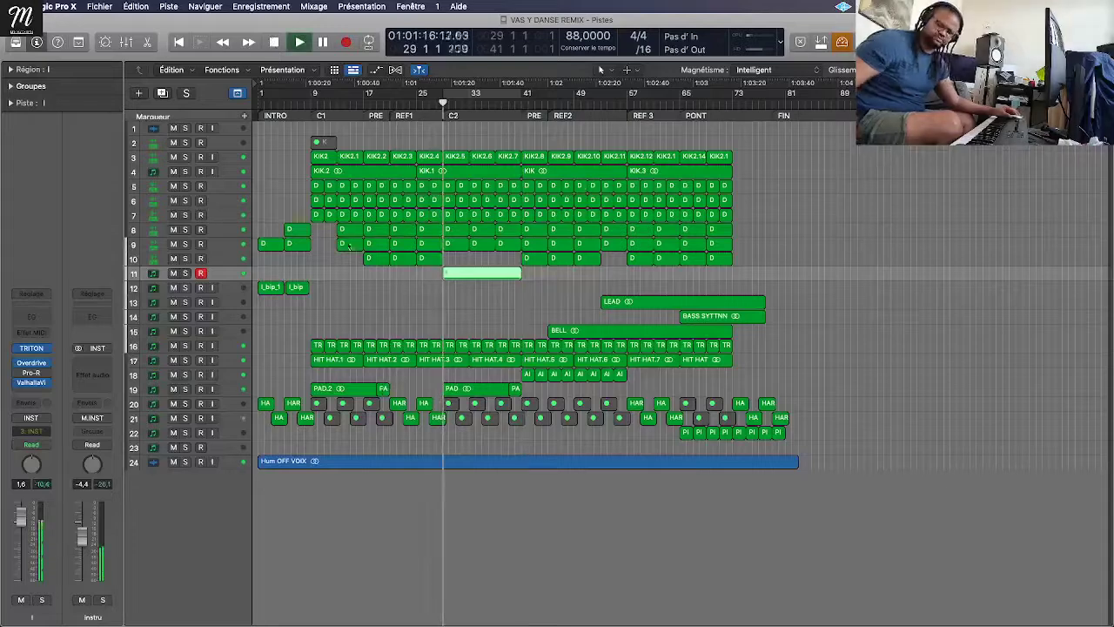
key("space")
Step: Bounce the recorded harp region in place to a new track named HARP
right_click(470, 274)
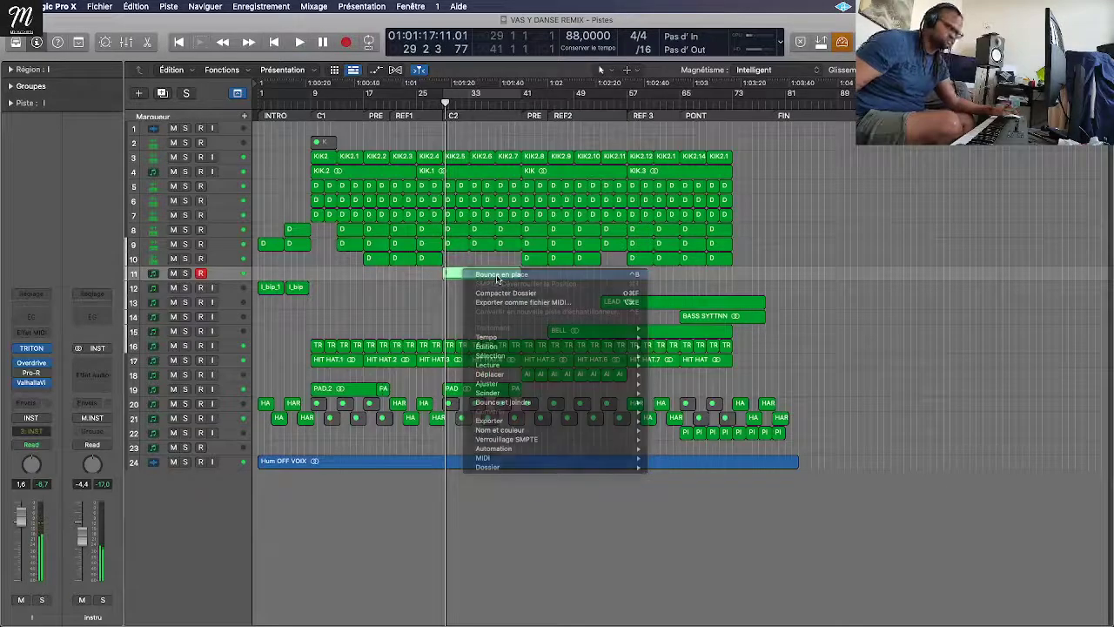
left_click(498, 276)
key("Return")
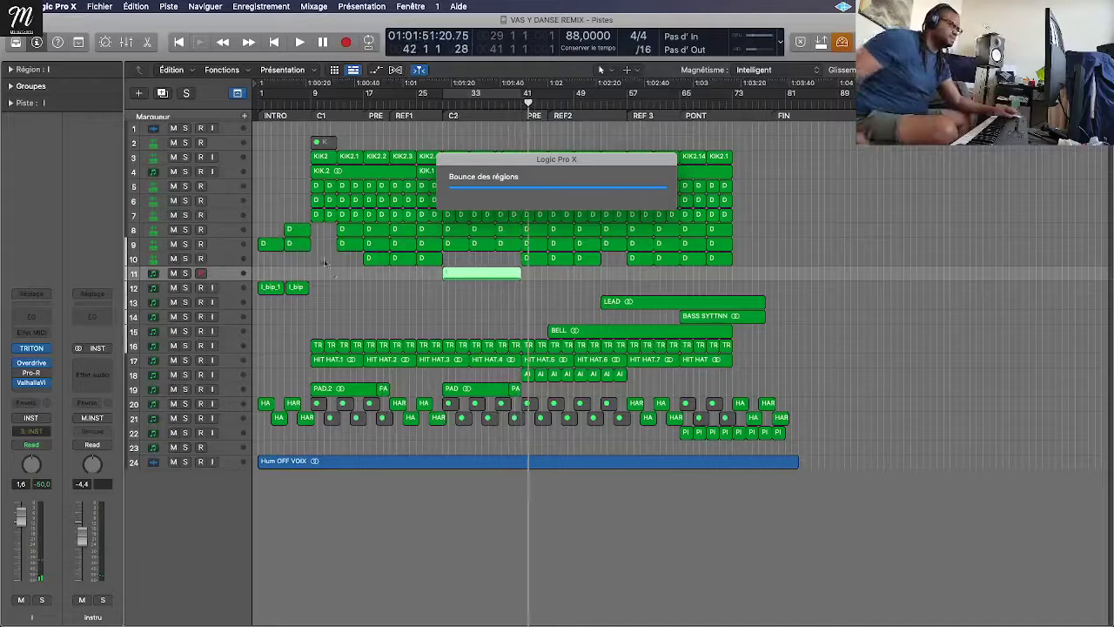
Step: Solo the HARP track during playback and add a Channel EQ with the eq coupe preset
left_click(185, 287)
key("space")
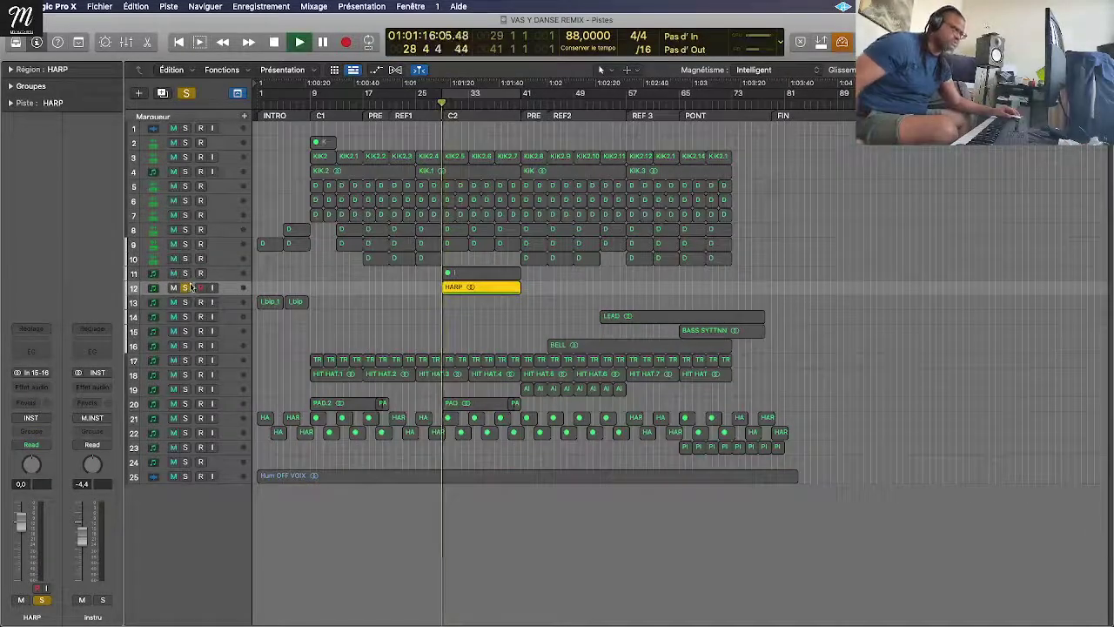
left_click(31, 351)
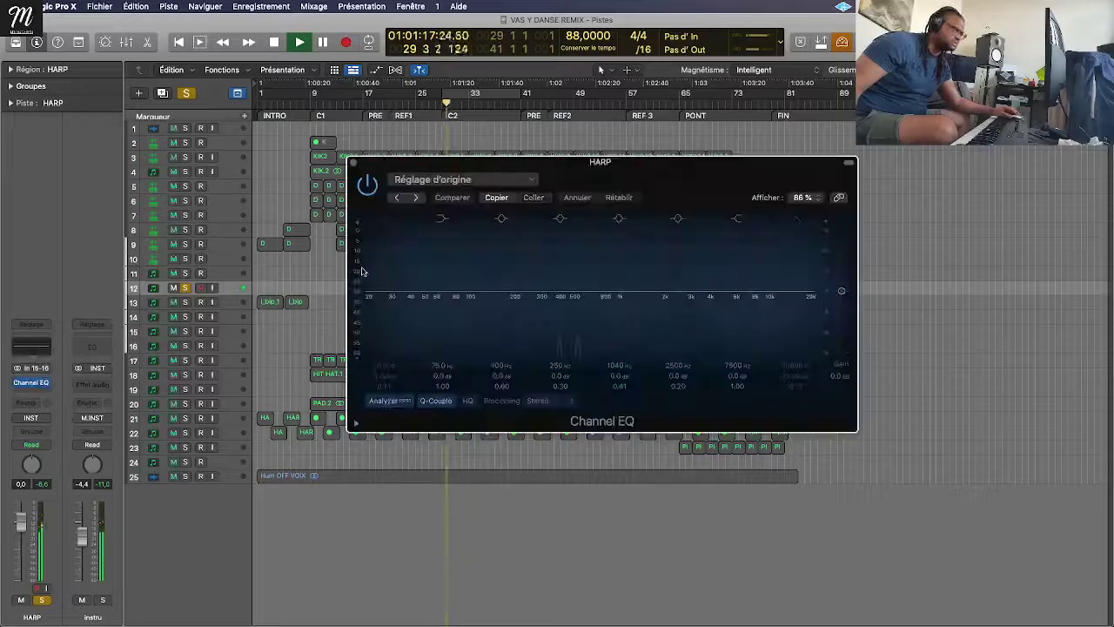
left_click(416, 197)
Step: Set the HARP equalizer's low cut to 179 Hz, a -7.8 dB dip at 1130 Hz and a -16 dB high shelf at 3580 Hz
left_click_drag(388, 369, 388, 362)
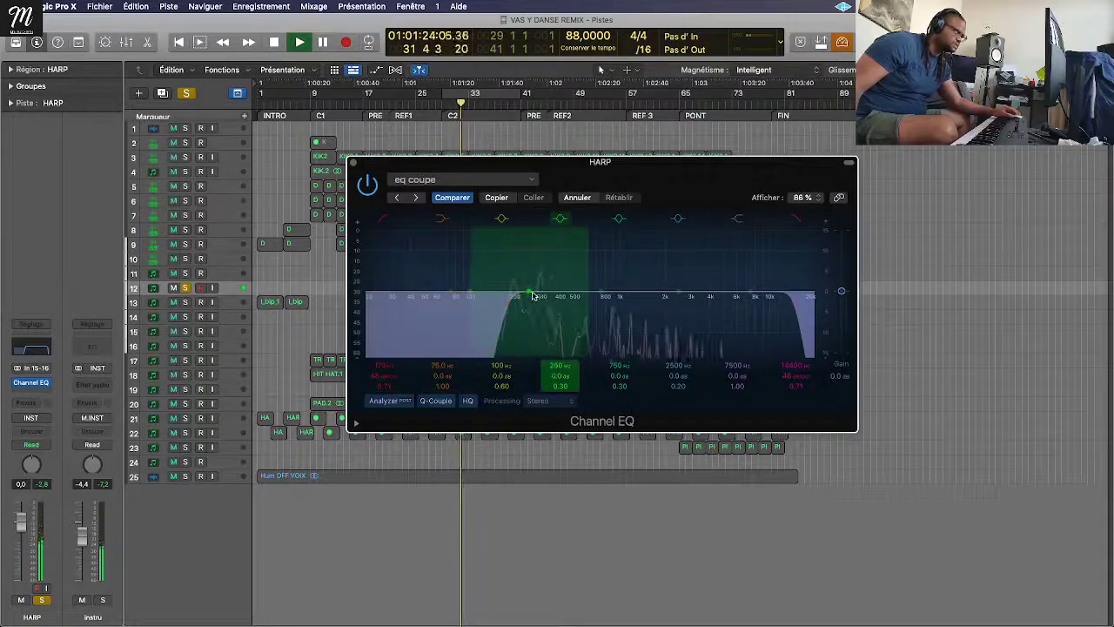
left_click_drag(534, 296, 629, 330)
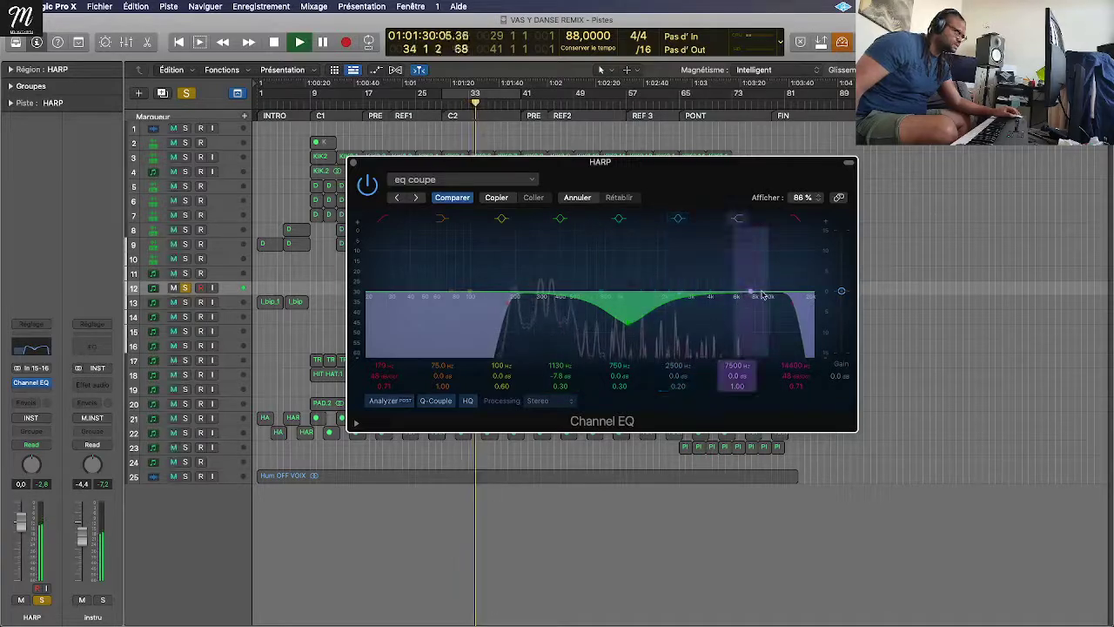
left_click_drag(762, 295, 704, 377)
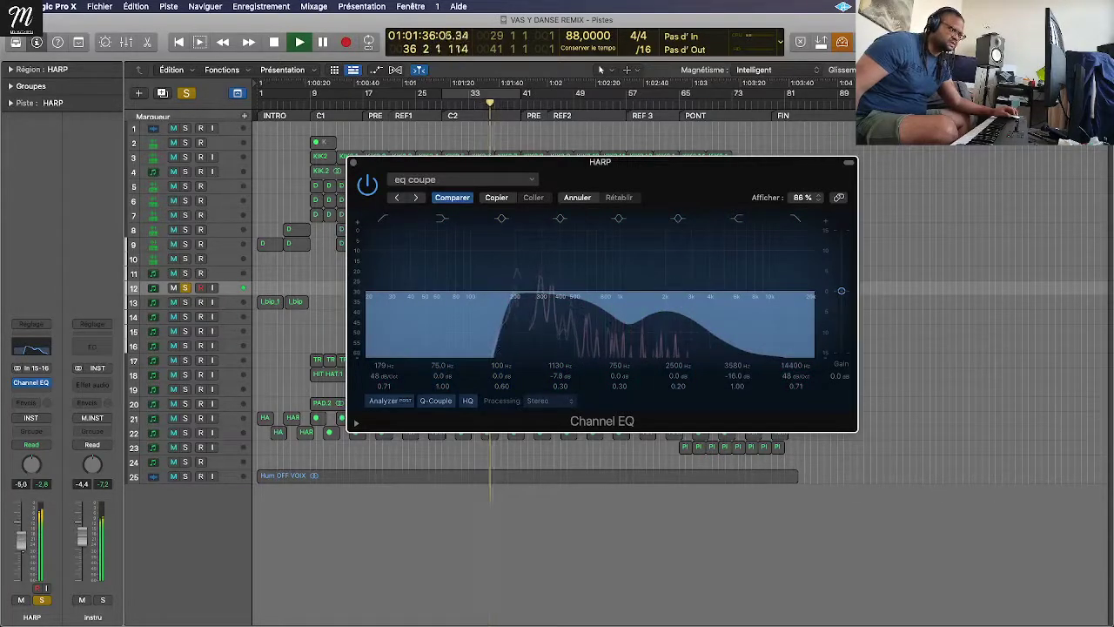
Step: Set the HARP track's volume to -4.0 dB and take the track out of solo
left_click_drag(21, 541, 23, 557)
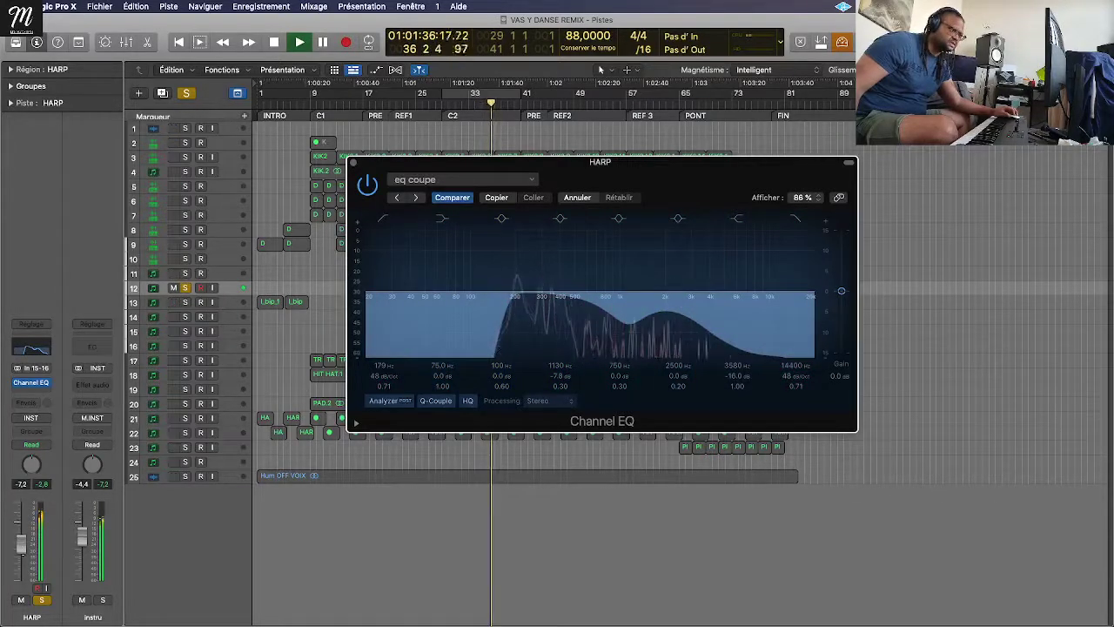
left_click(184, 288)
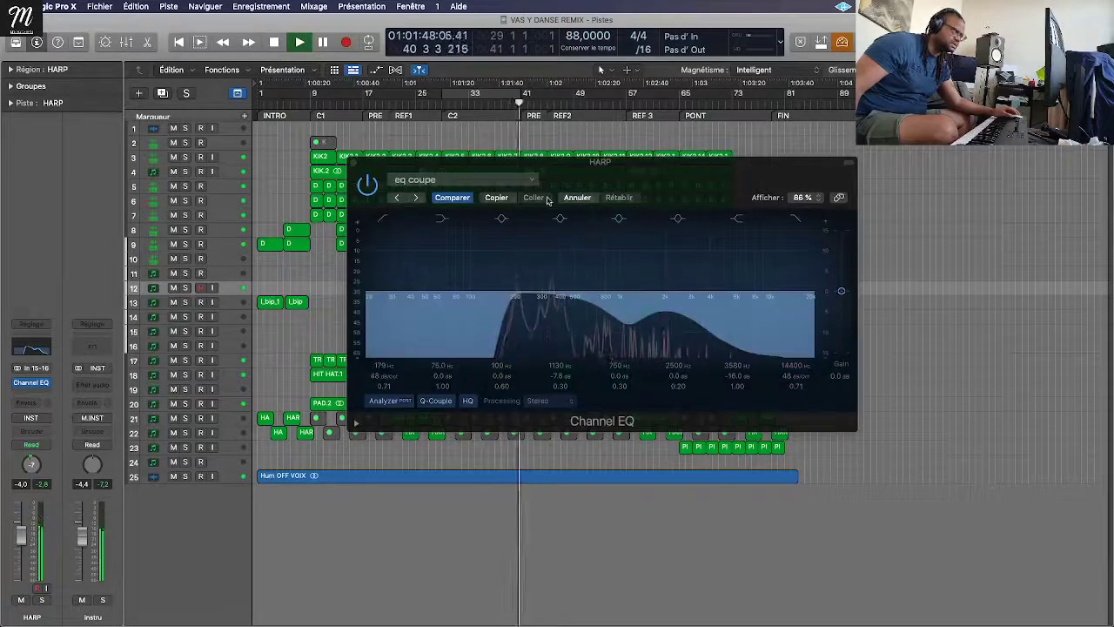
Step: Compare the mix with the HARP equalizer and its high cut off and on, and disable the 3580 Hz high shelf
left_click(367, 184)
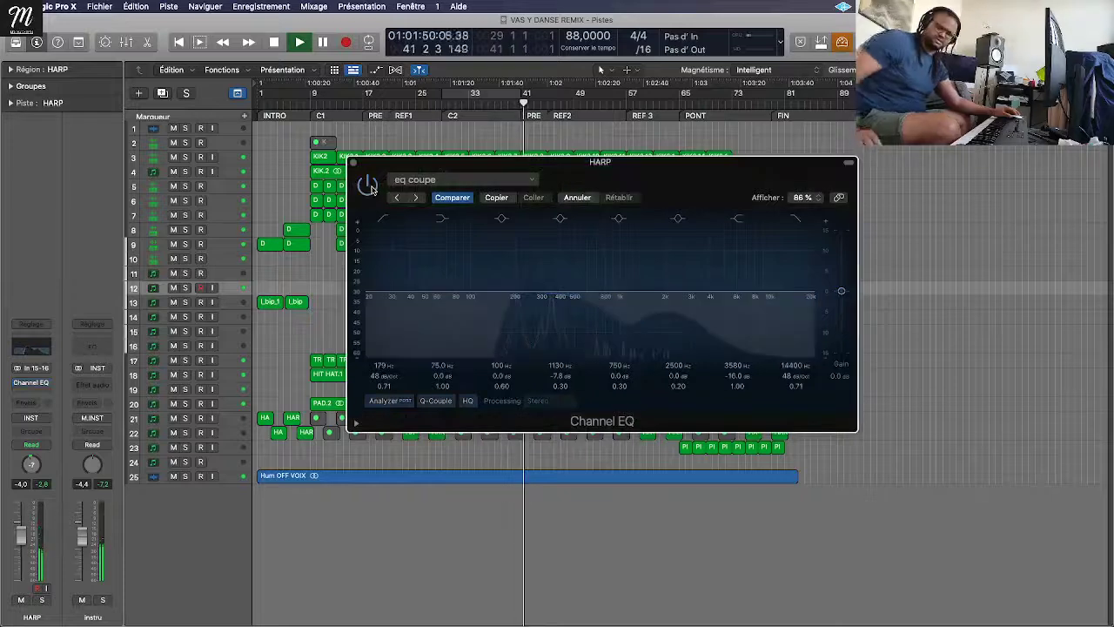
left_click(367, 184)
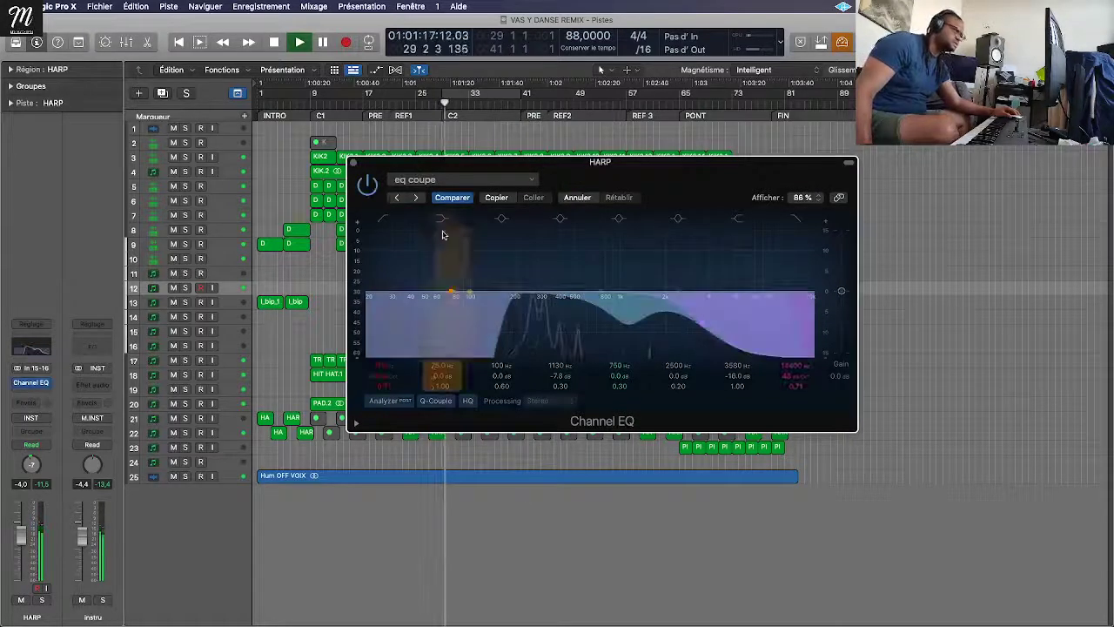
left_click(792, 221)
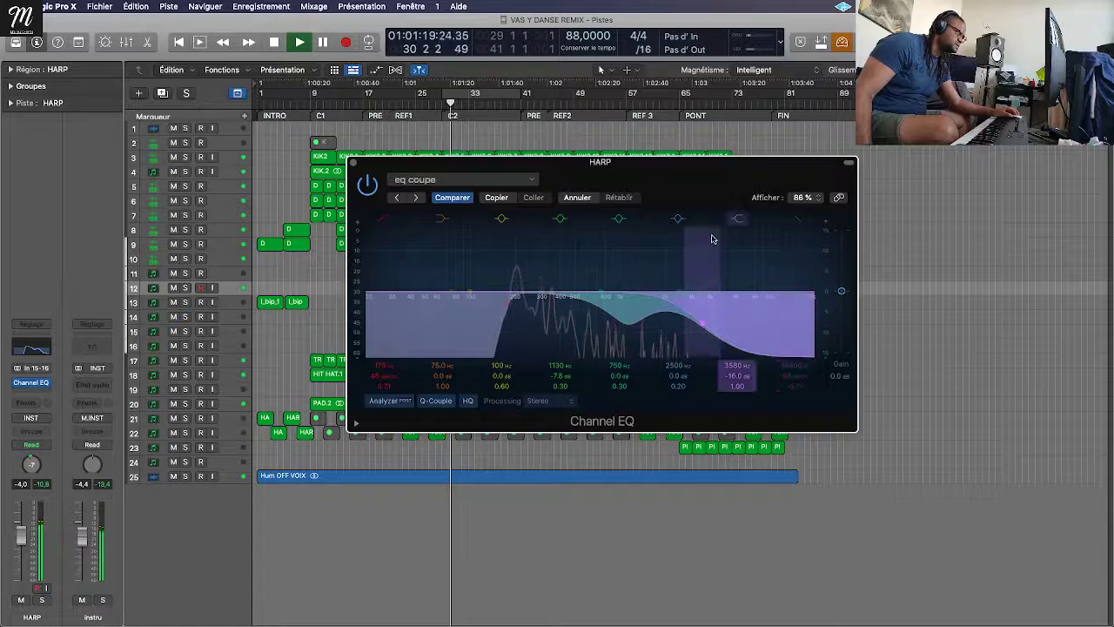
left_click(797, 220)
left_click(737, 218)
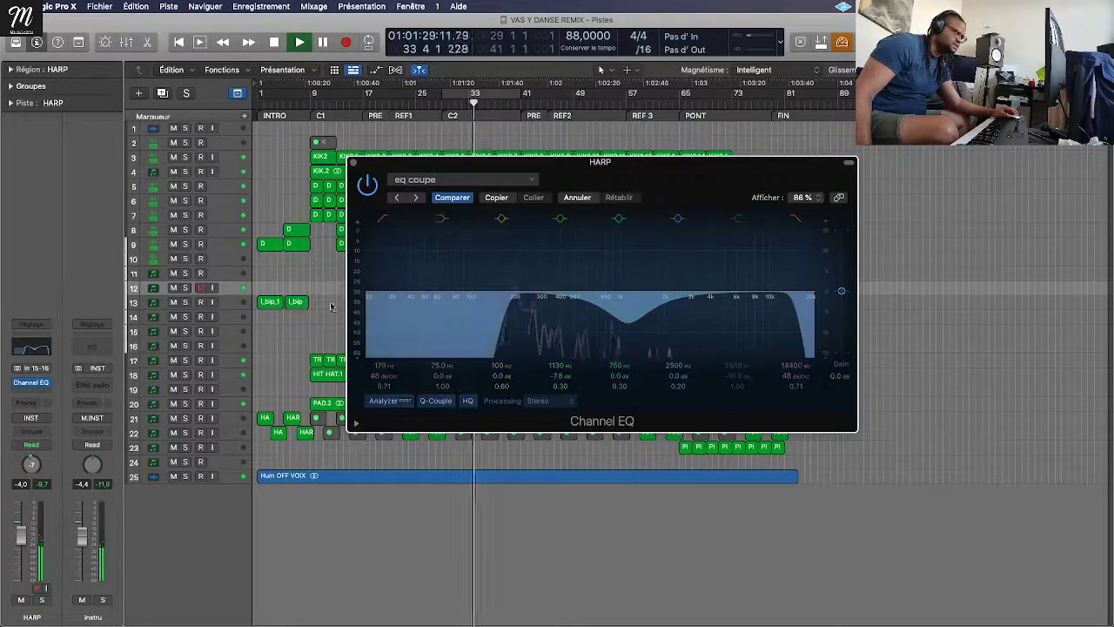
Step: Close the HARP equalizer, then set the track's volume to -5.5 dB and its pan to -13
left_click(353, 163)
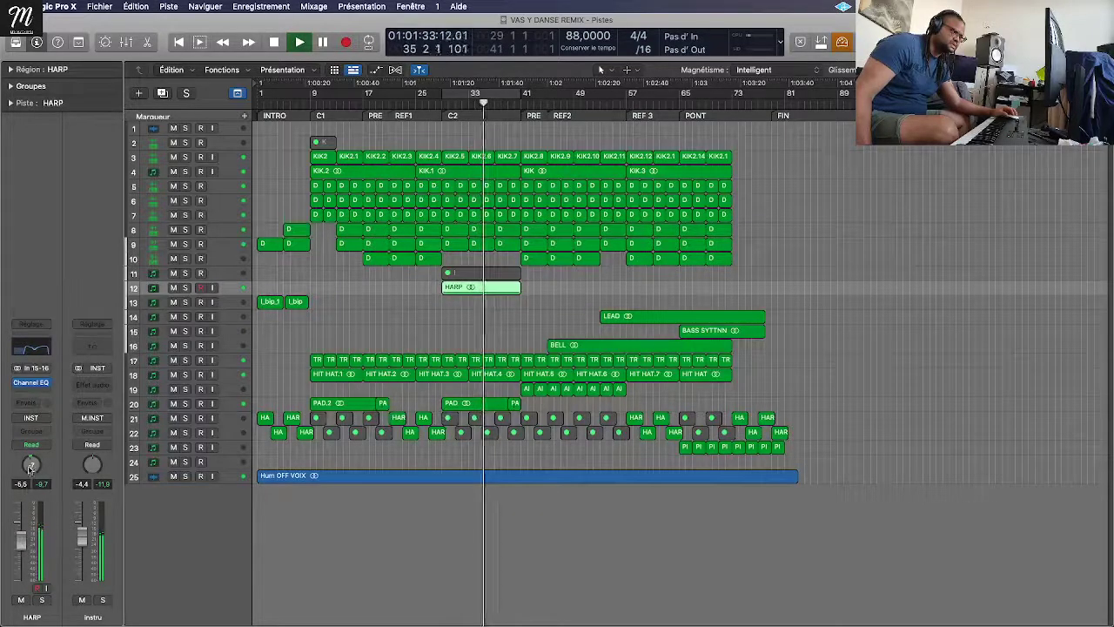
left_click_drag(29, 467, 29, 475)
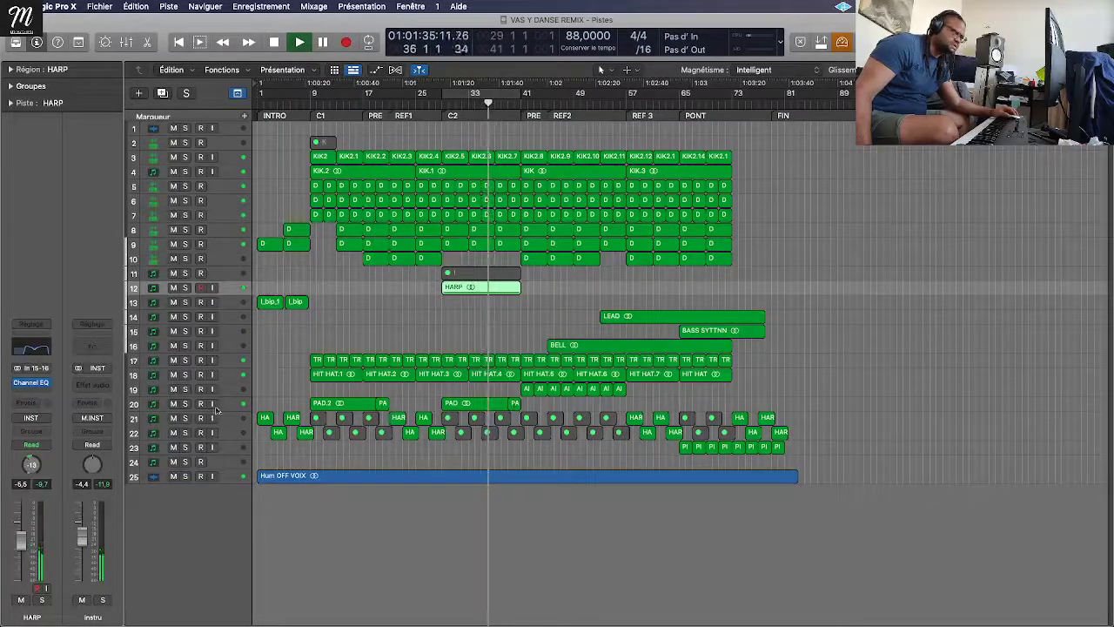
Step: Solo the PAD track and add a second Channel EQ after its Chorus effect
left_click(156, 403)
left_click(184, 403)
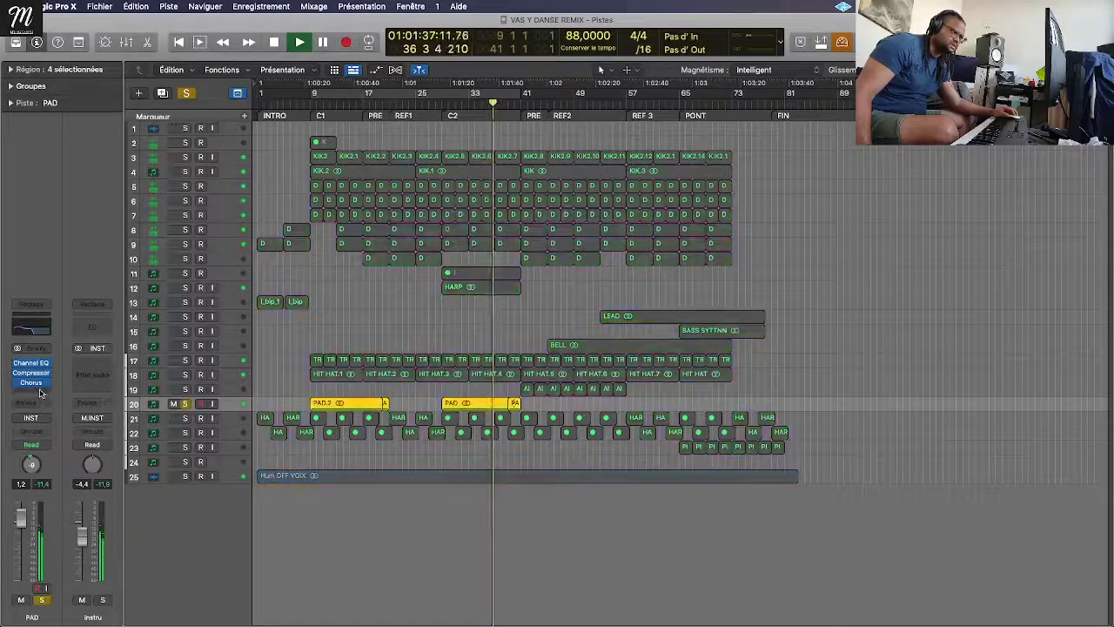
left_click(35, 389)
left_click(59, 374)
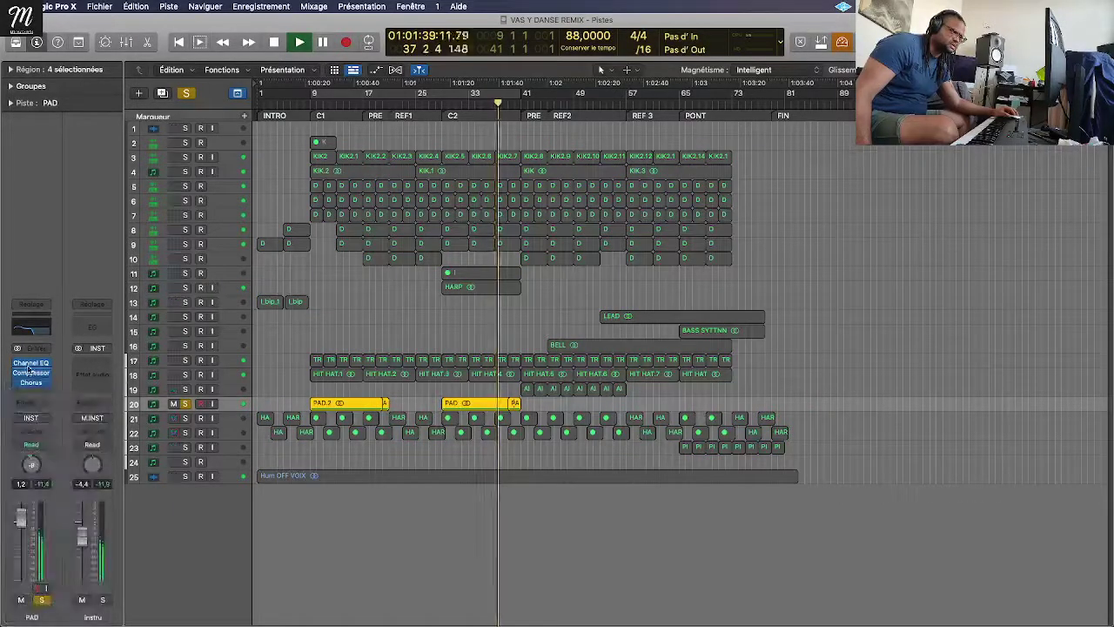
left_click(40, 373)
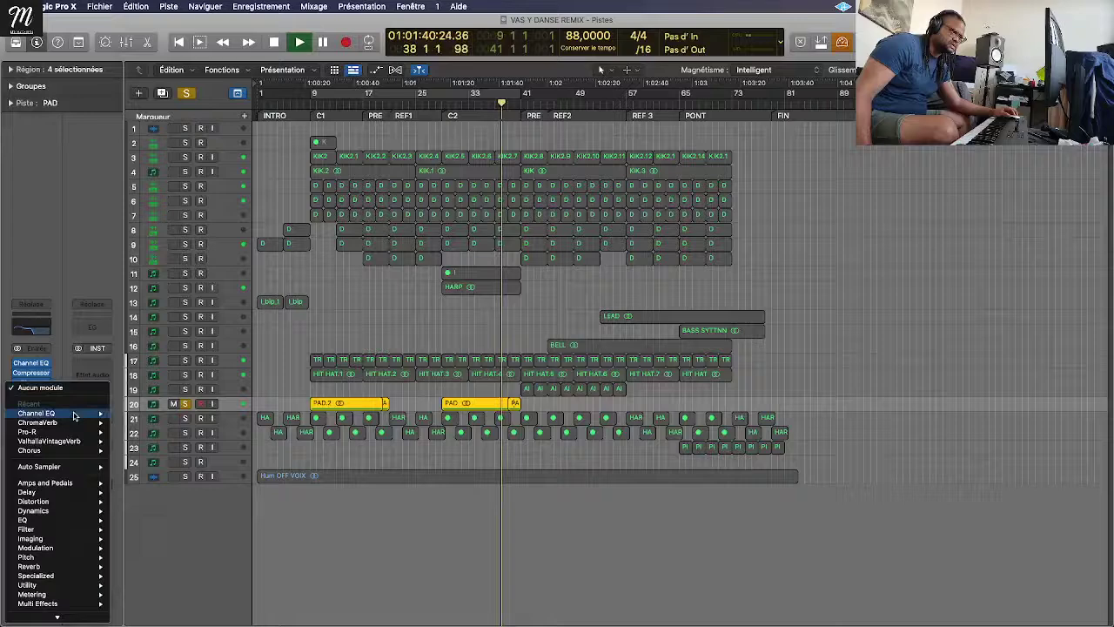
left_click(74, 414)
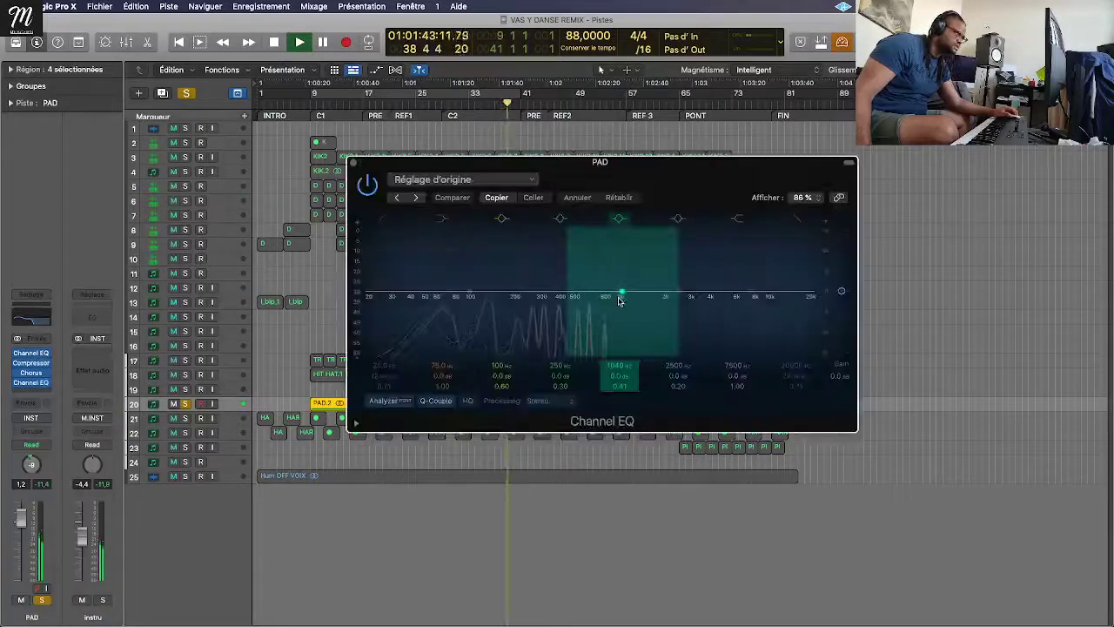
Step: In the PAD's new equalizer, boost 6750 Hz by 2.6 dB, enable the low cut, and boost 46.4 Hz by 3.1 dB
left_click_drag(619, 300, 700, 287)
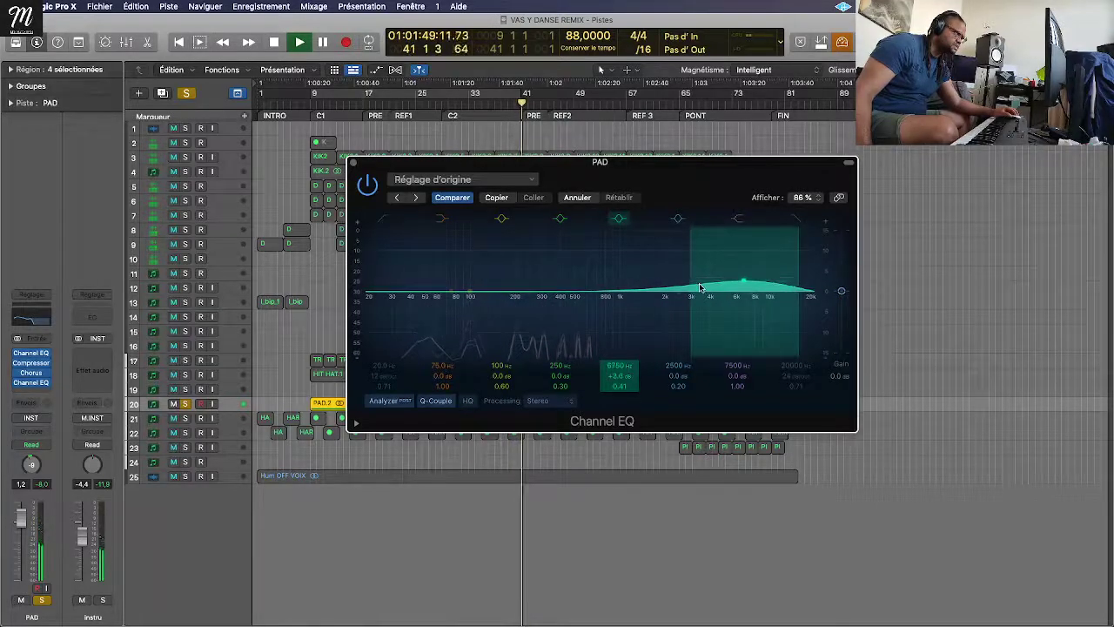
left_click_drag(517, 292, 426, 288)
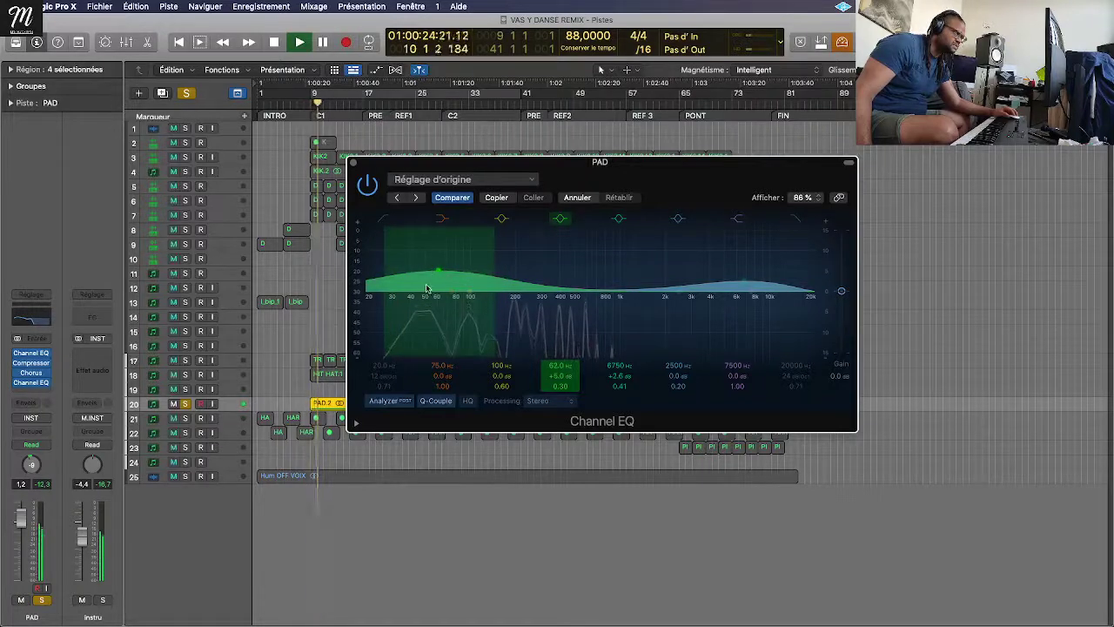
left_click(391, 287)
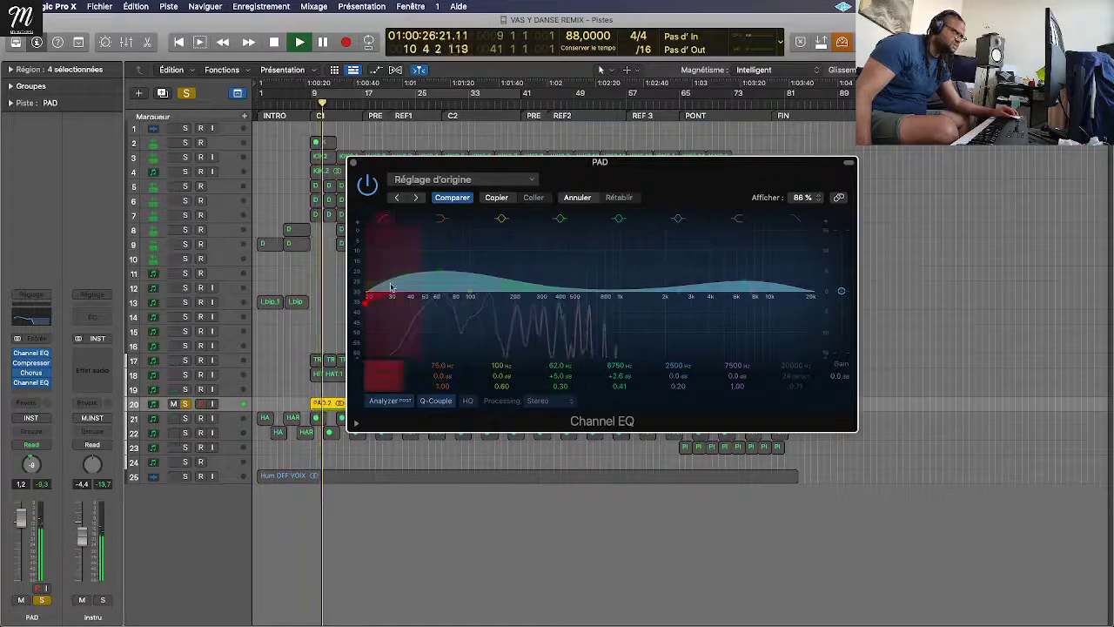
left_click_drag(432, 275, 407, 287)
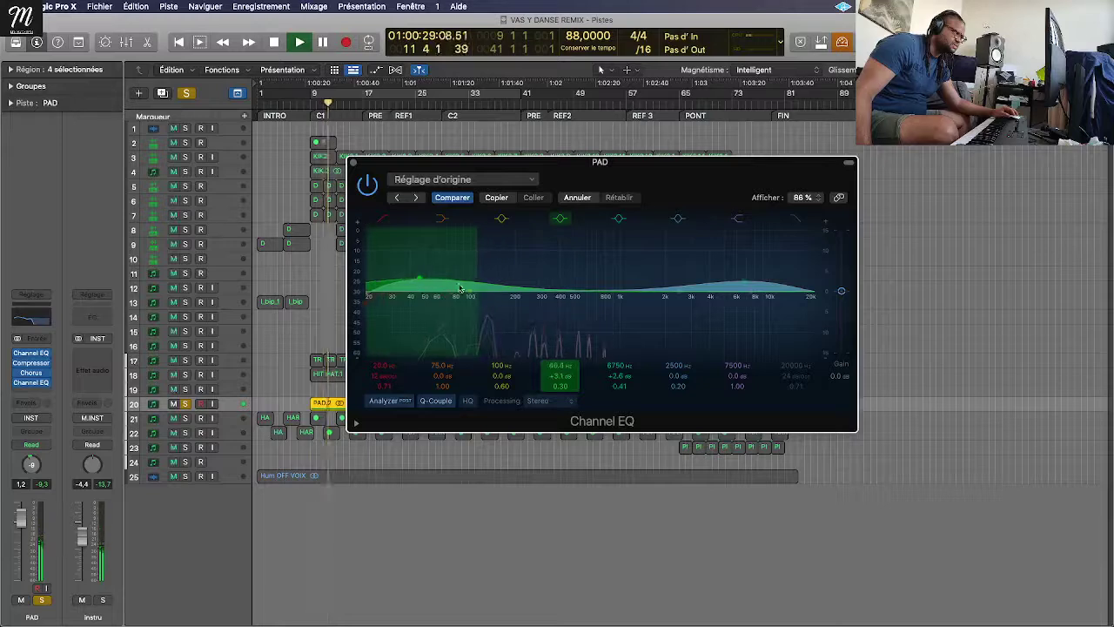
Step: Take the PAD track out of solo and set its second equalizer's high boost to +2.3 dB at 6700 Hz
left_click(185, 404)
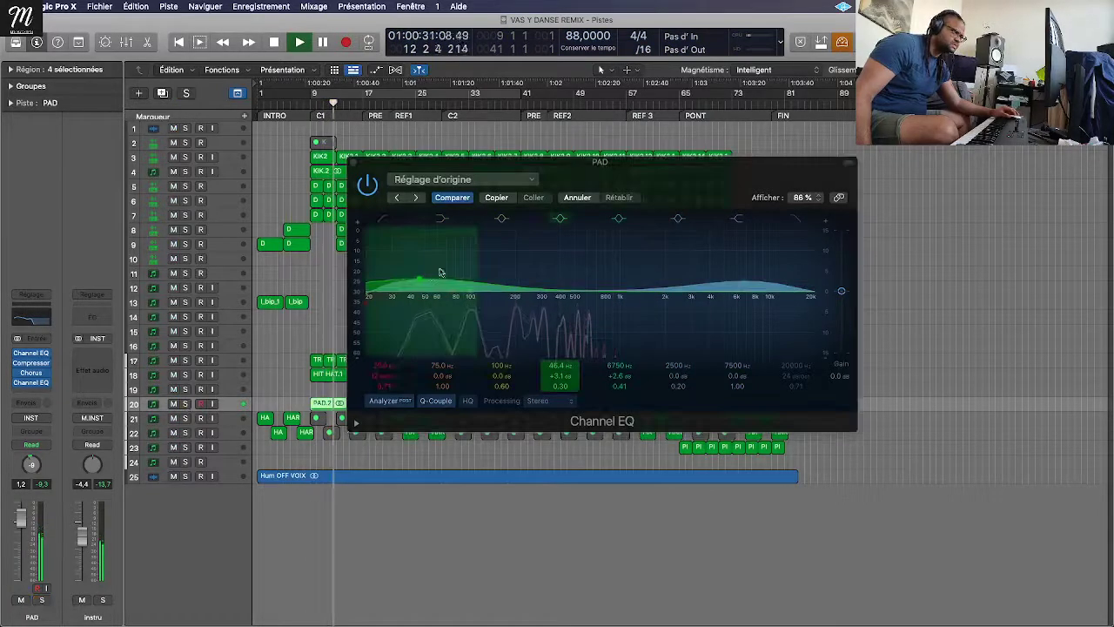
left_click(353, 162)
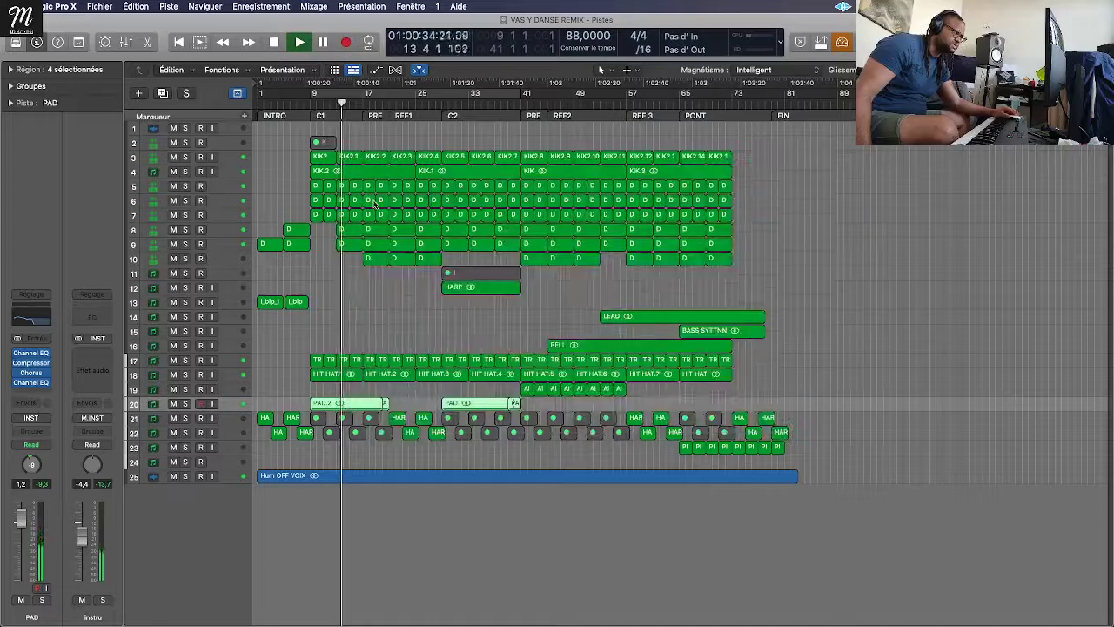
mouse_move(39, 385)
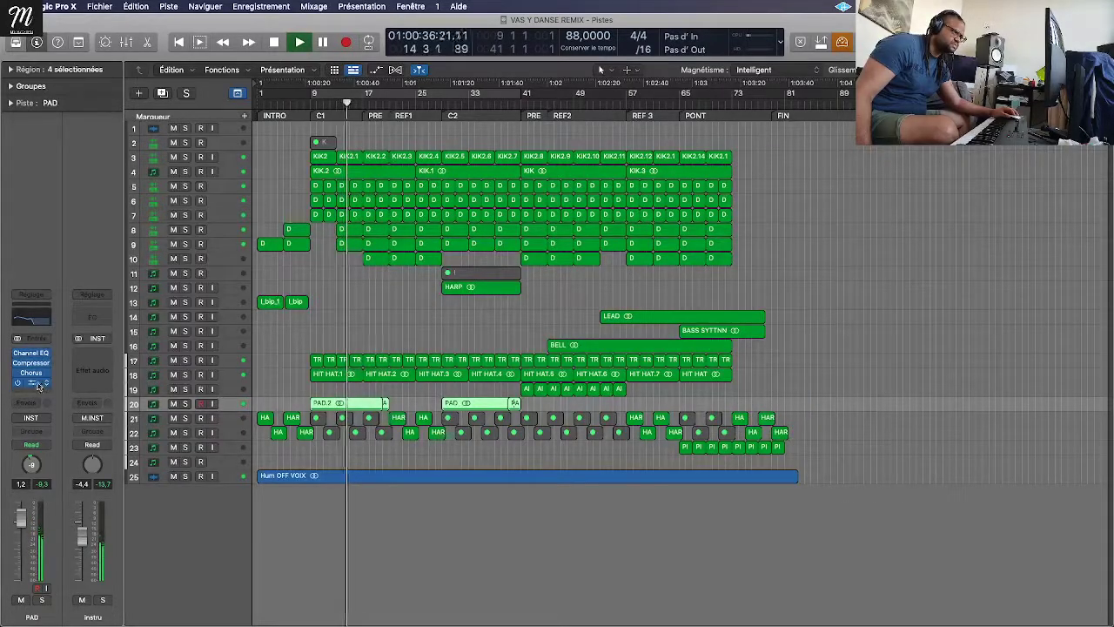
left_click(38, 383)
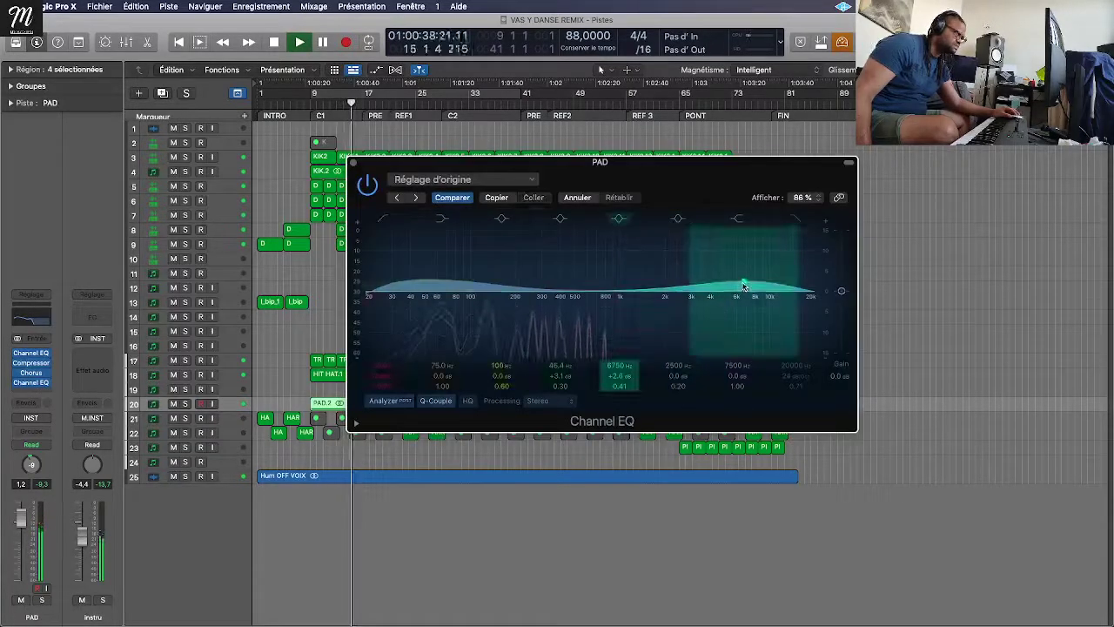
left_click_drag(744, 287, 743, 289)
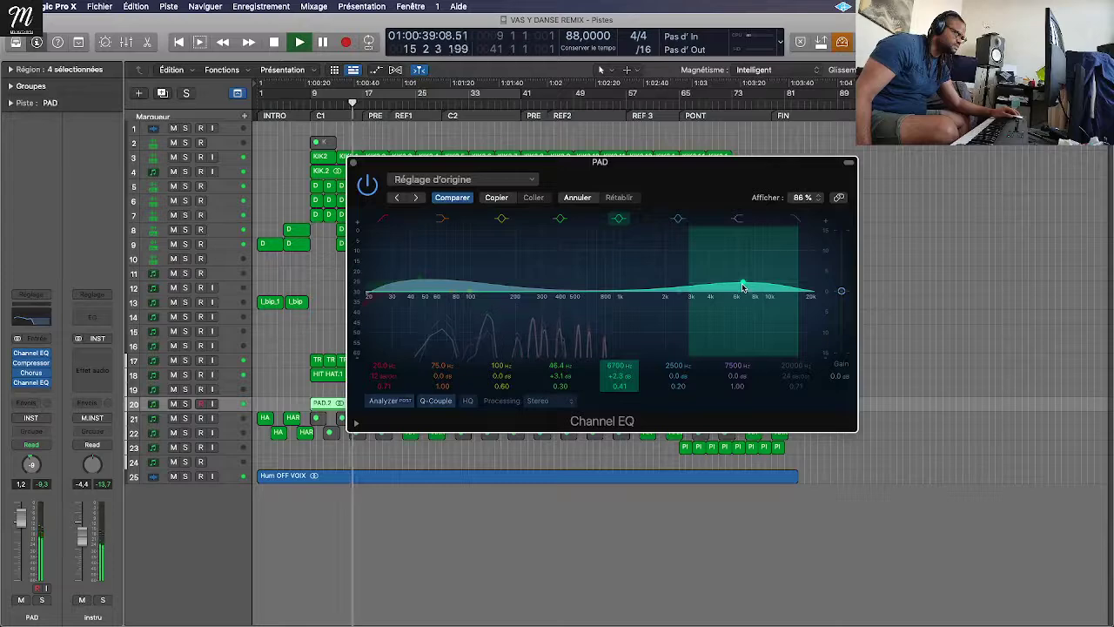
left_click(353, 163)
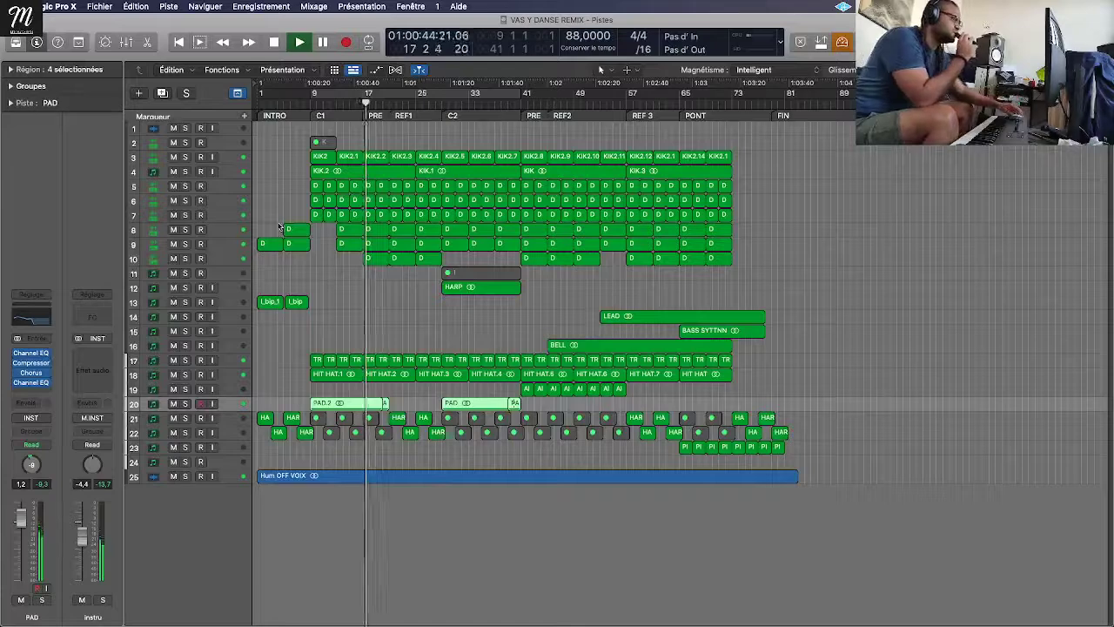
Step: Delete the muted region above the HARP region on track 11 in section C2
left_click(465, 274)
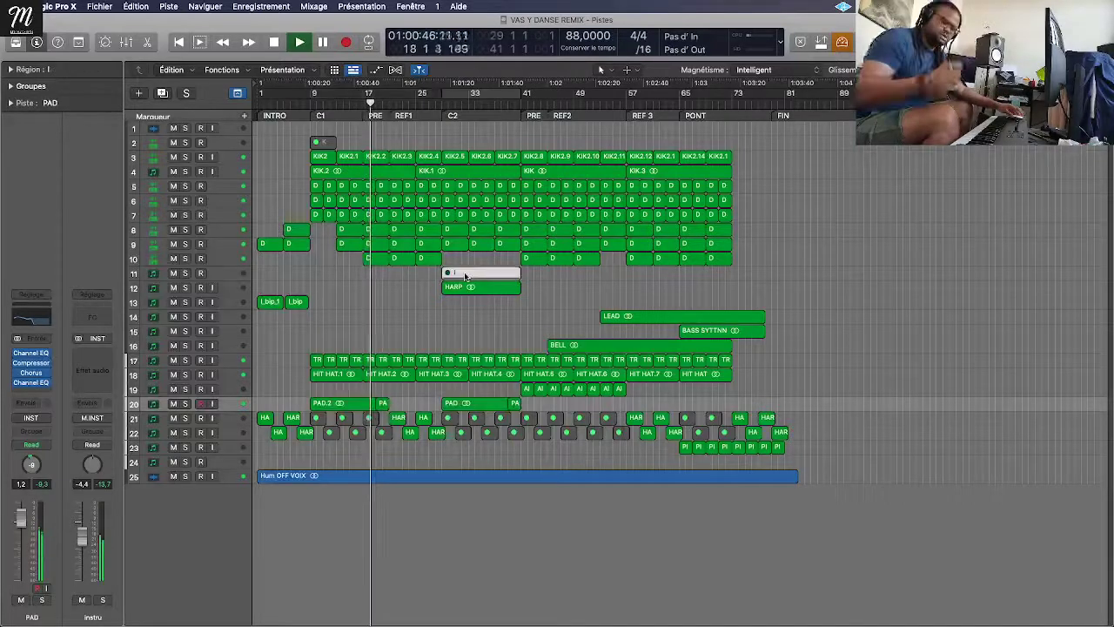
key("Delete")
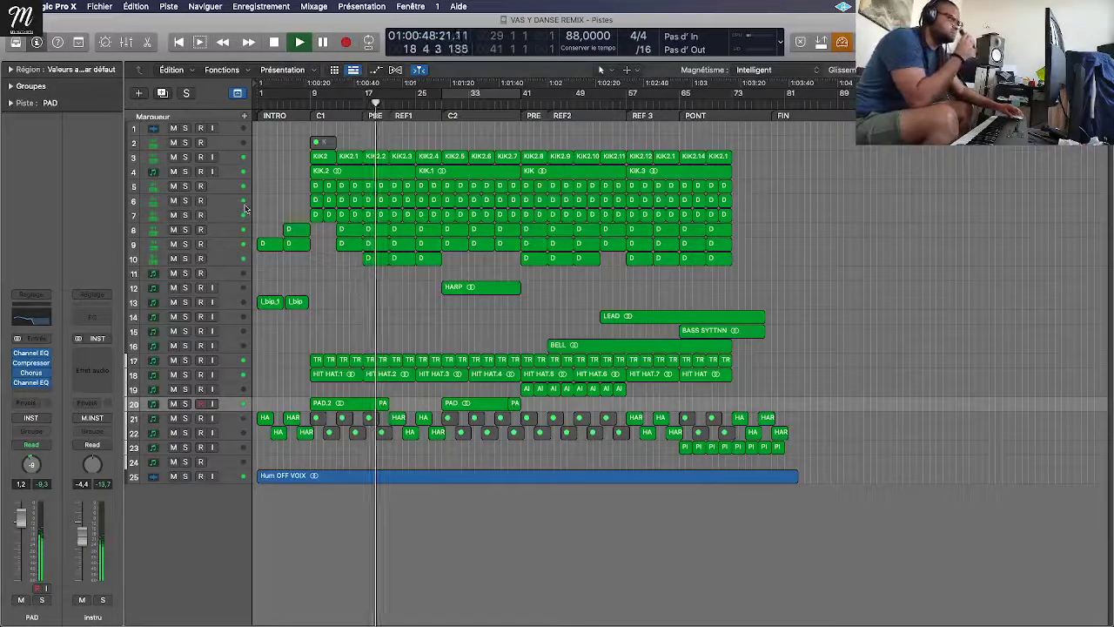
Step: Insert a Limiter with default settings on the M Drums bus in the mixer and close its window
key("x")
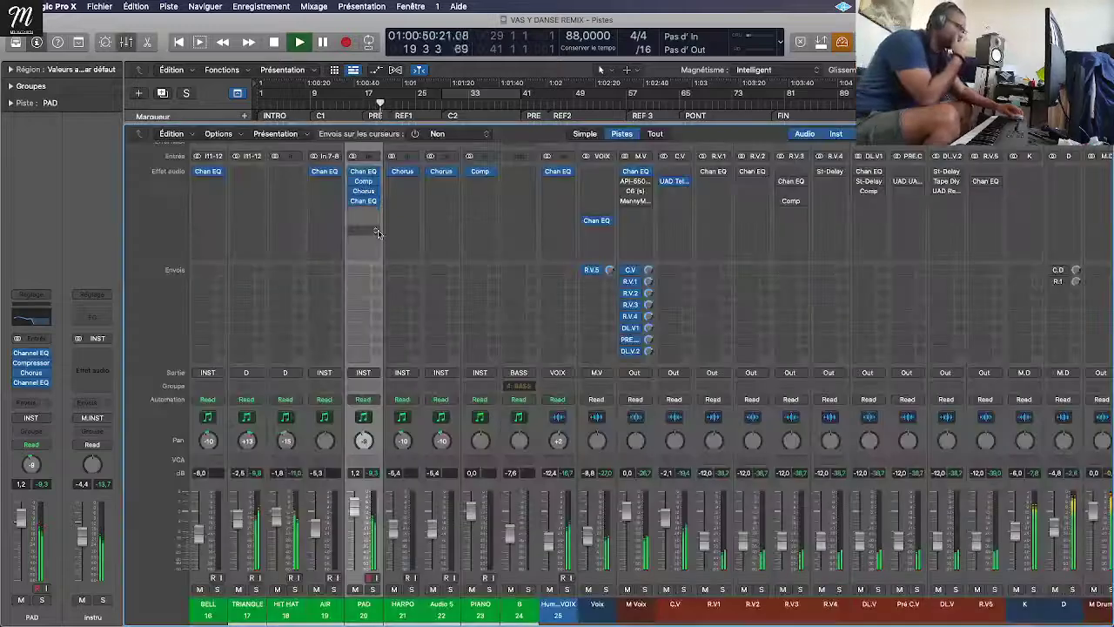
scroll(377, 232, "right", 10)
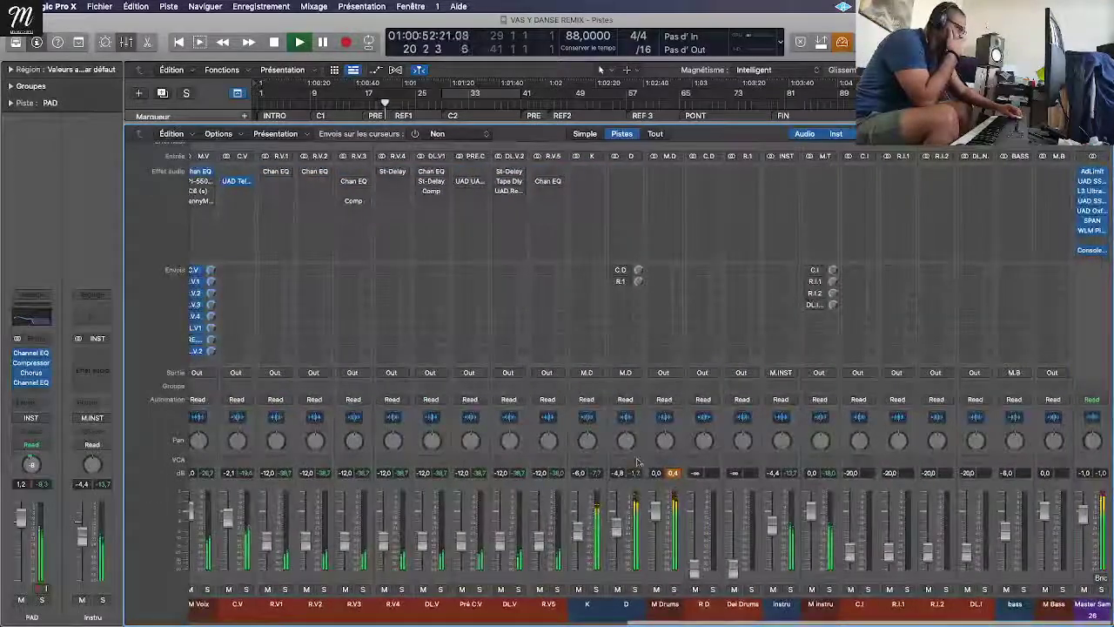
left_click(673, 177)
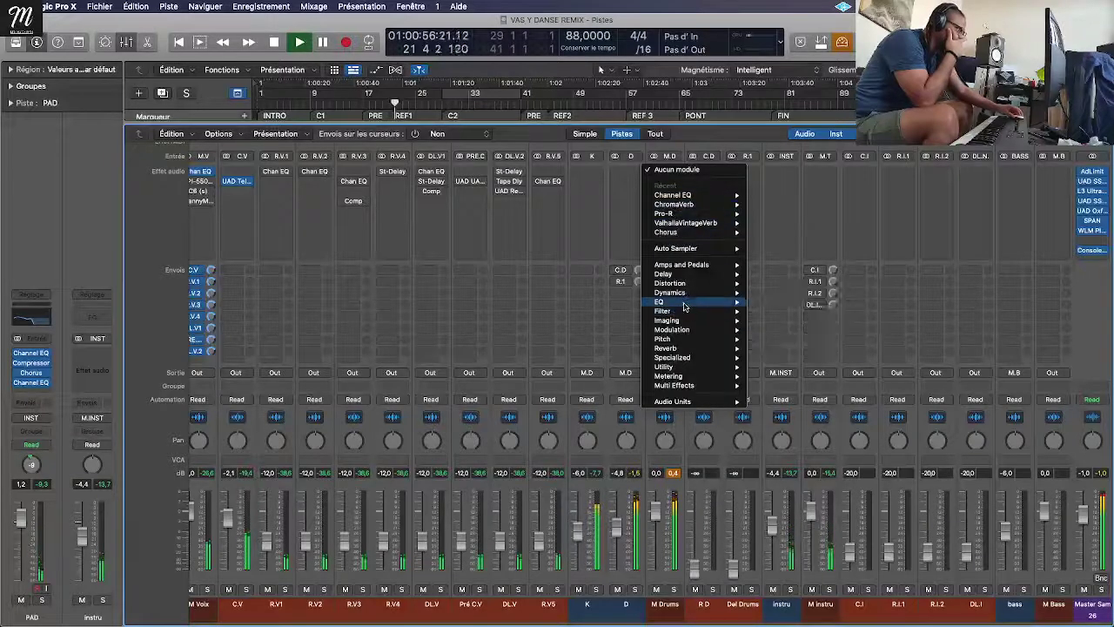
mouse_move(696, 292)
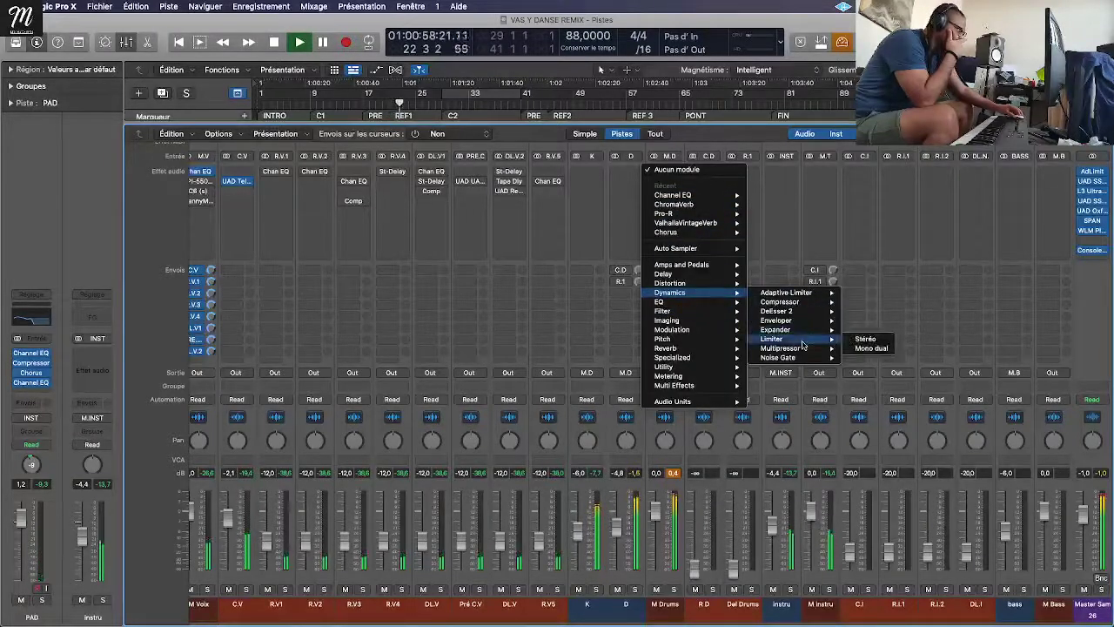
left_click(859, 347)
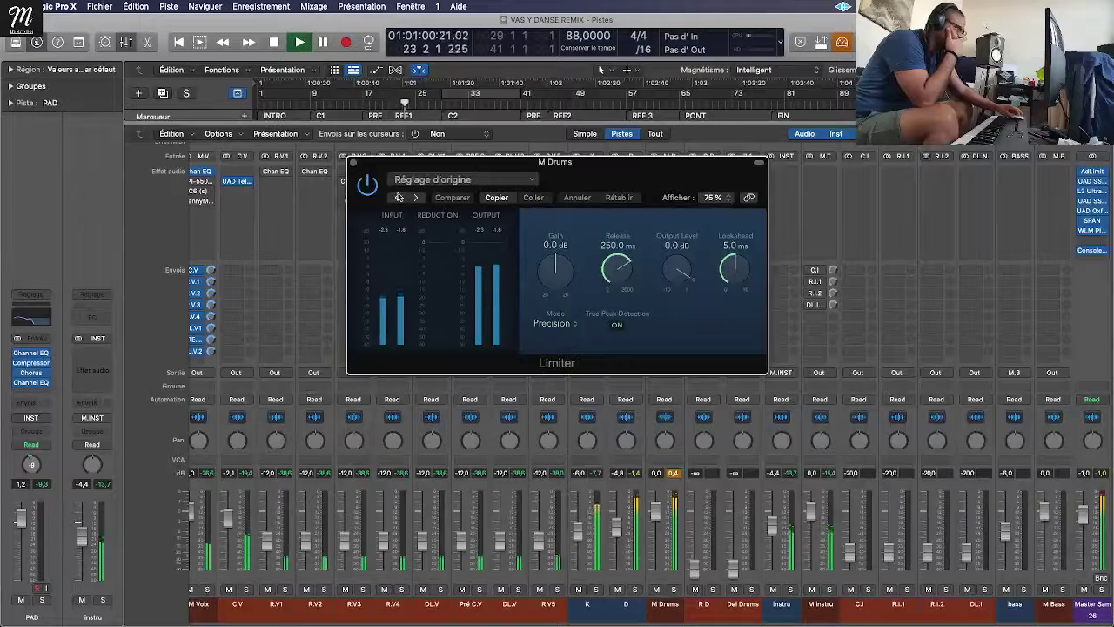
left_click(353, 163)
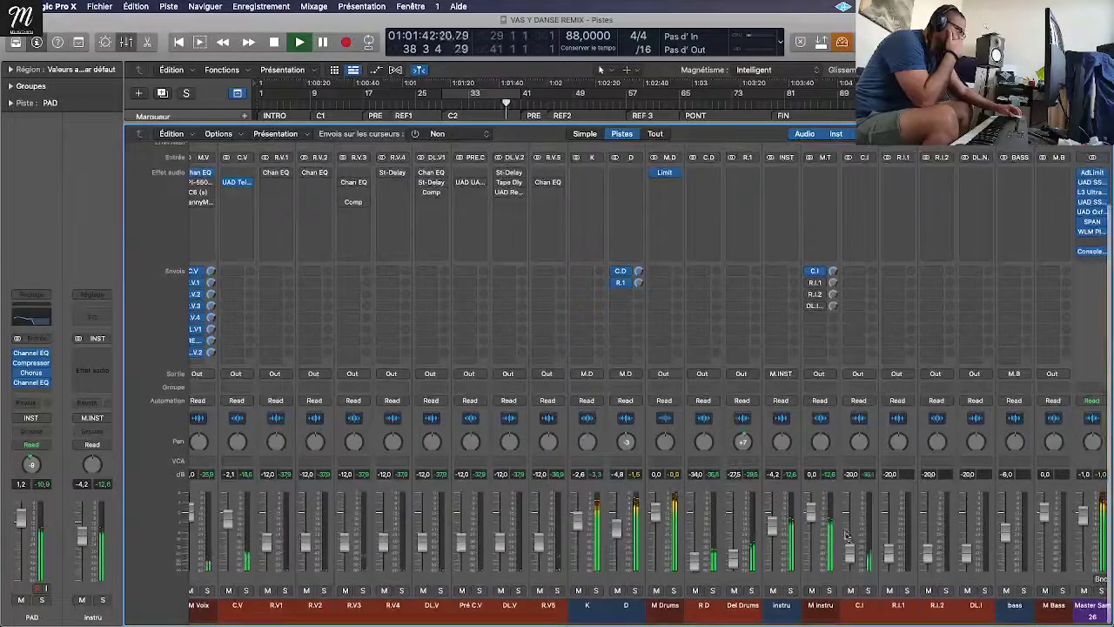
Step: Try the R.I.1 send on the M Instru bus and close the mixer
left_click(809, 283)
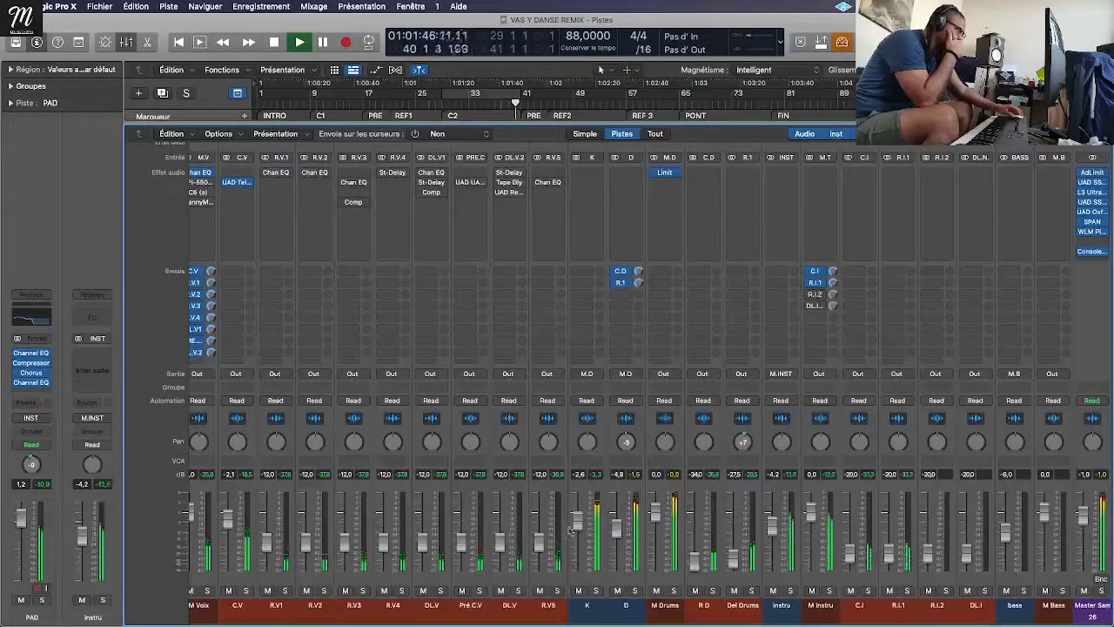
scroll(570, 529, "left", 5)
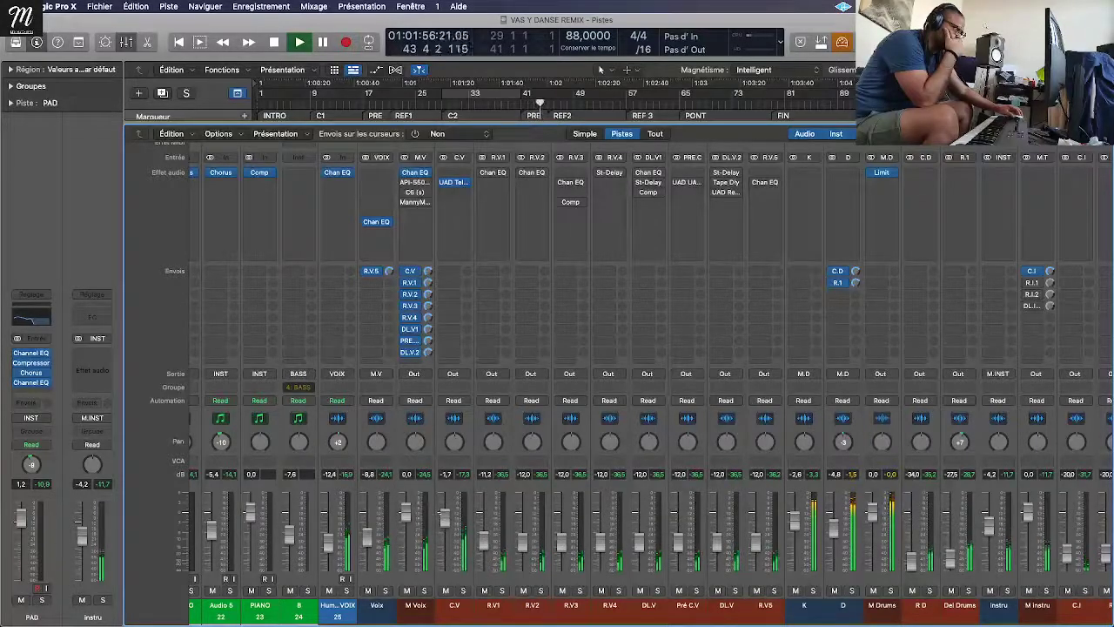
key("x")
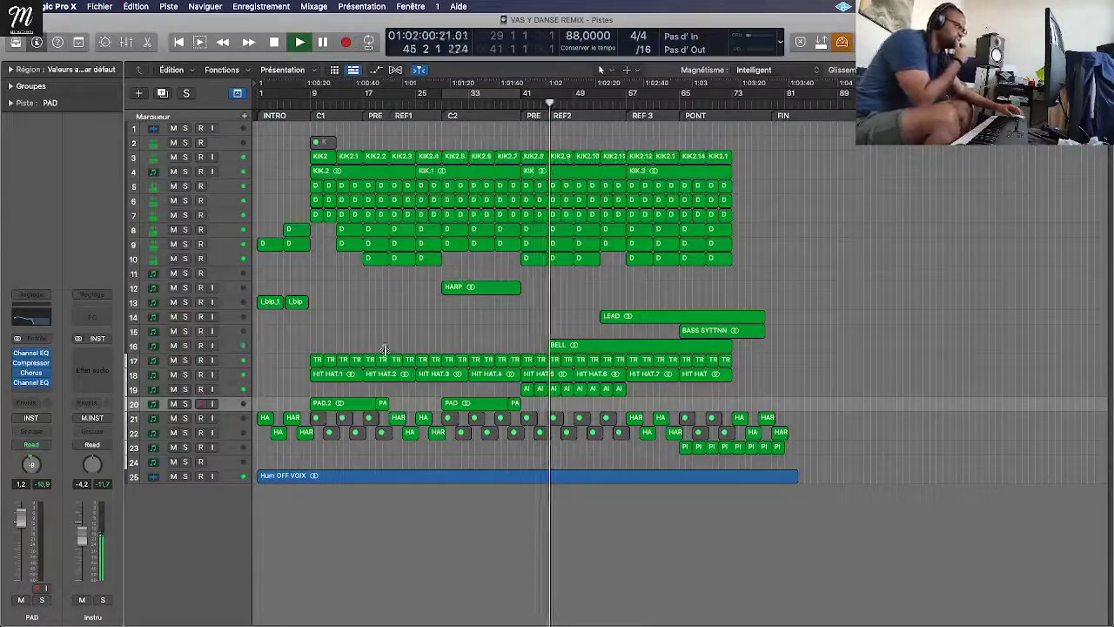
Step: Select the AIR track and enlarge the track rows to examine the names and waveforms of the lower tracks
left_click(128, 389)
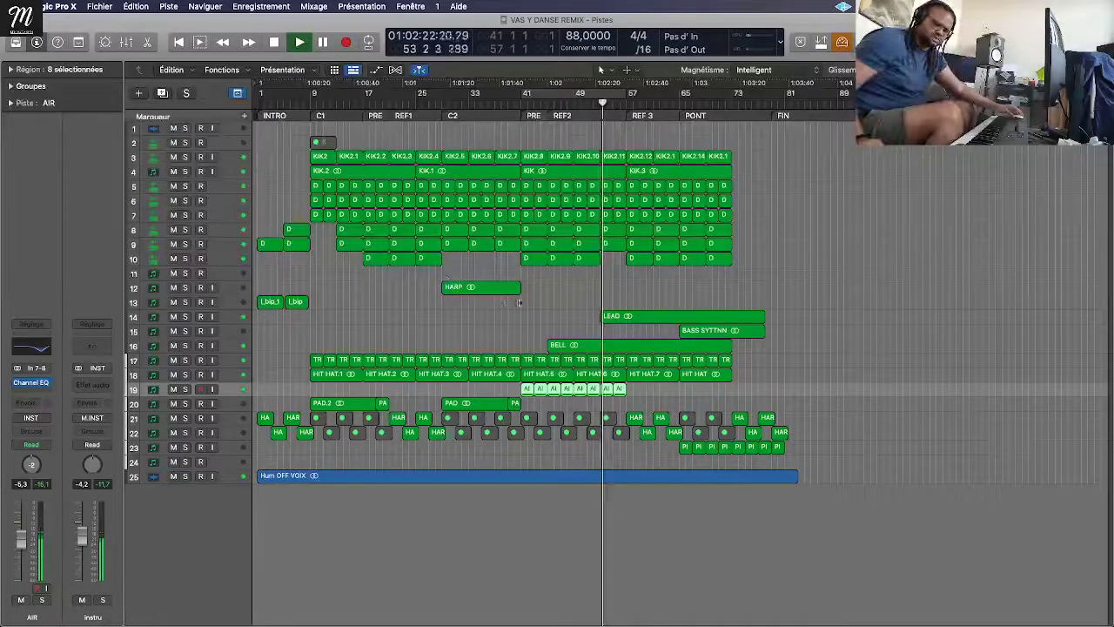
scroll(550, 306, "up", 4)
scroll(551, 306, "up", 6)
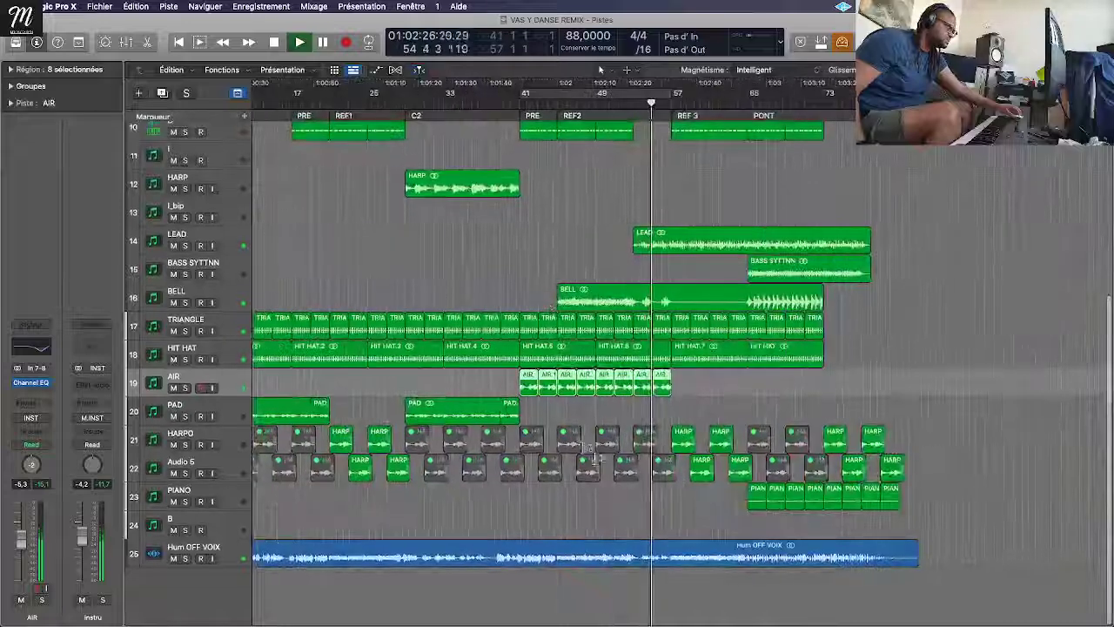
scroll(645, 489, "up", 3)
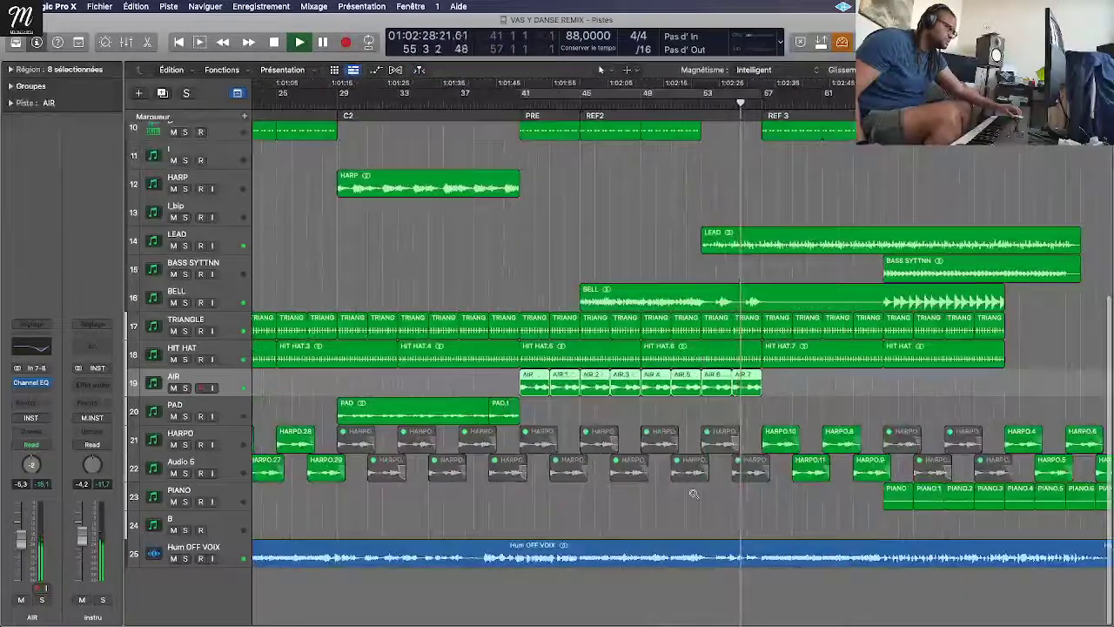
scroll(645, 489, "down", 4)
scroll(694, 494, "down", 2)
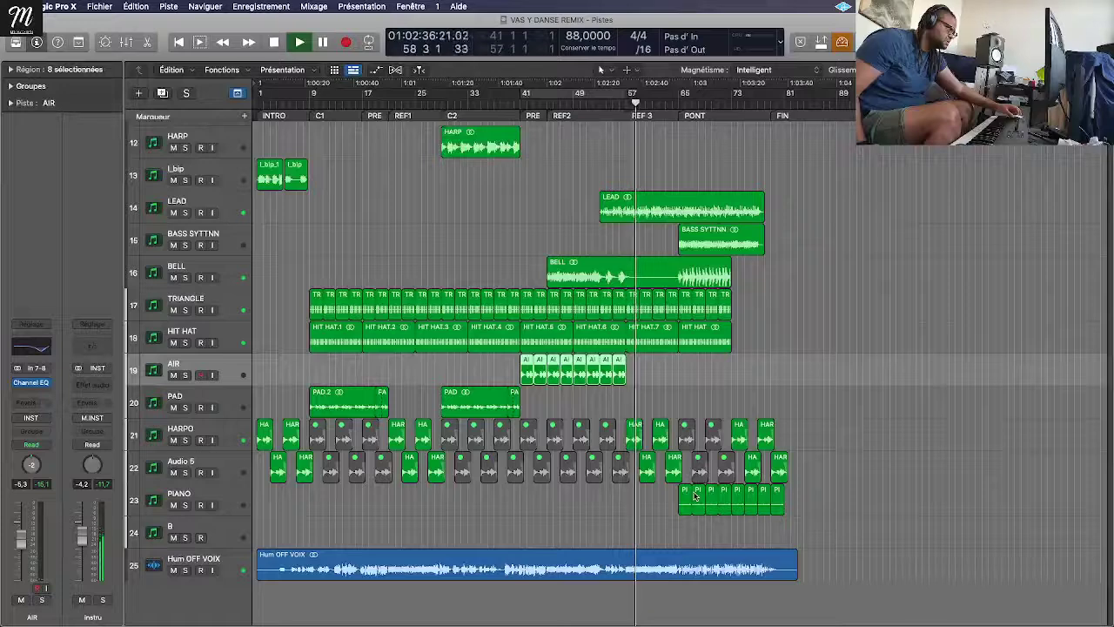
Step: Set the volume of the HARPO and Audio 5 tracks together to -4.9 dB in the mixer
left_click(240, 443)
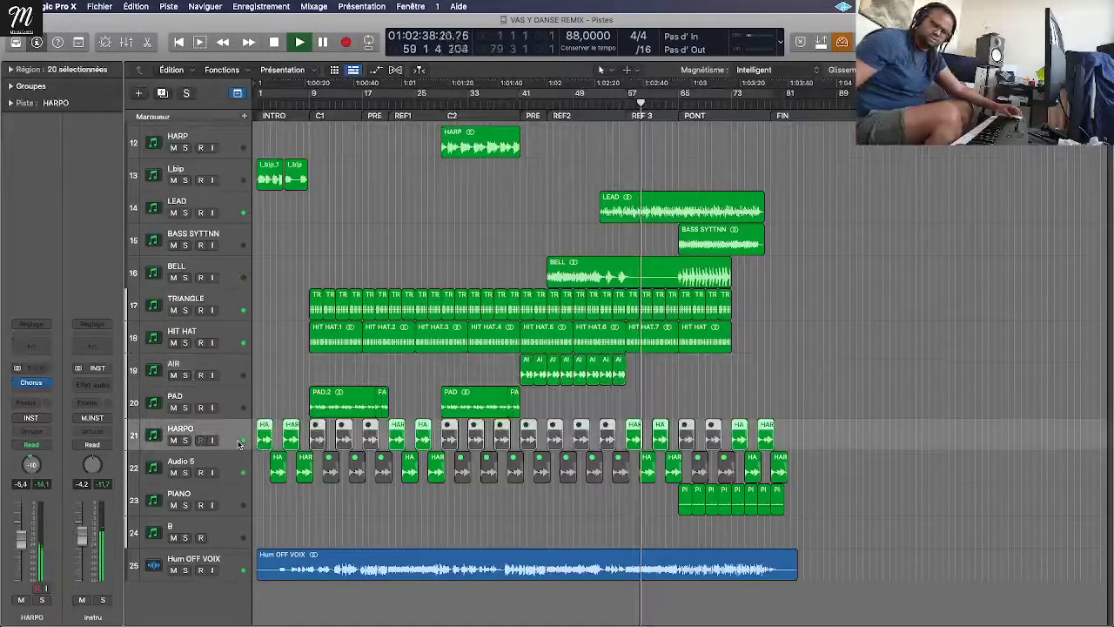
key("x")
scroll(469, 578, "left", 4)
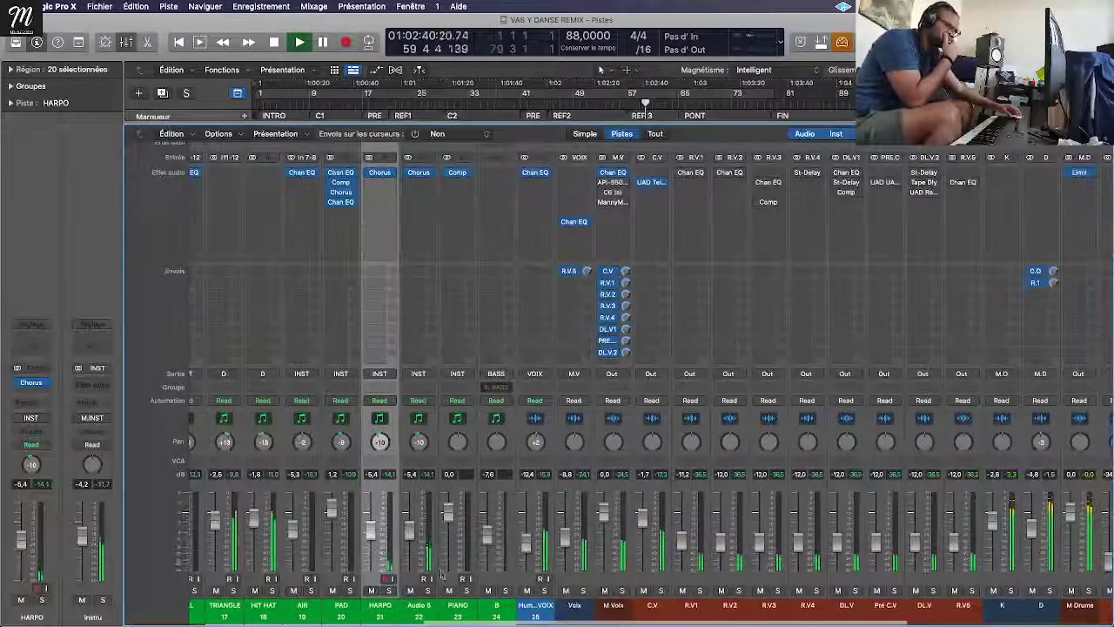
left_click(414, 607, "shift")
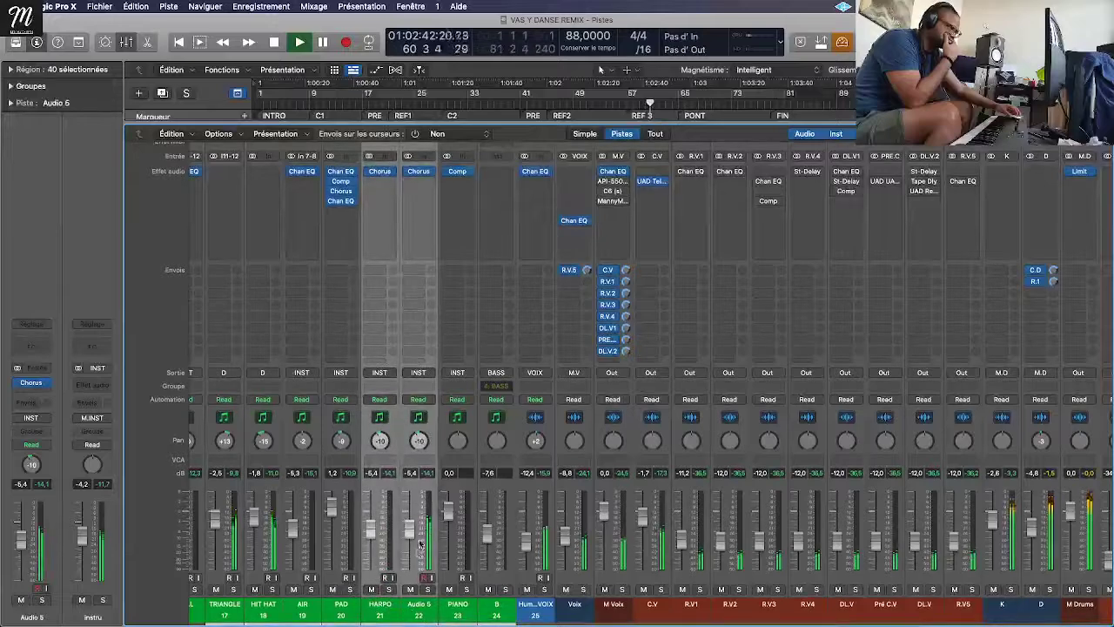
left_click_drag(420, 543, 410, 530)
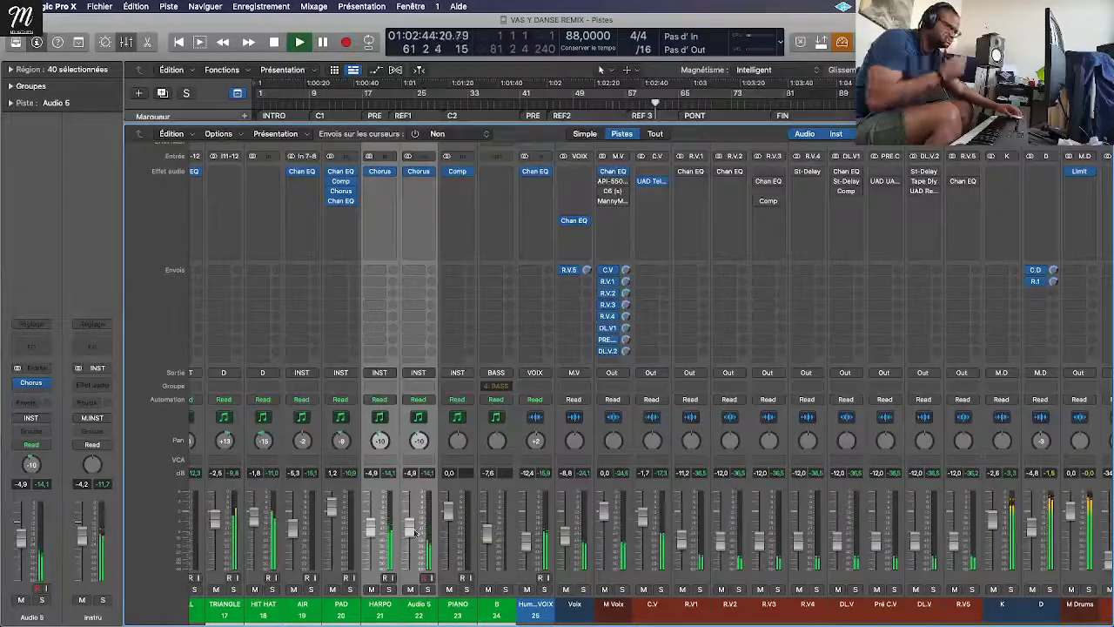
key("x")
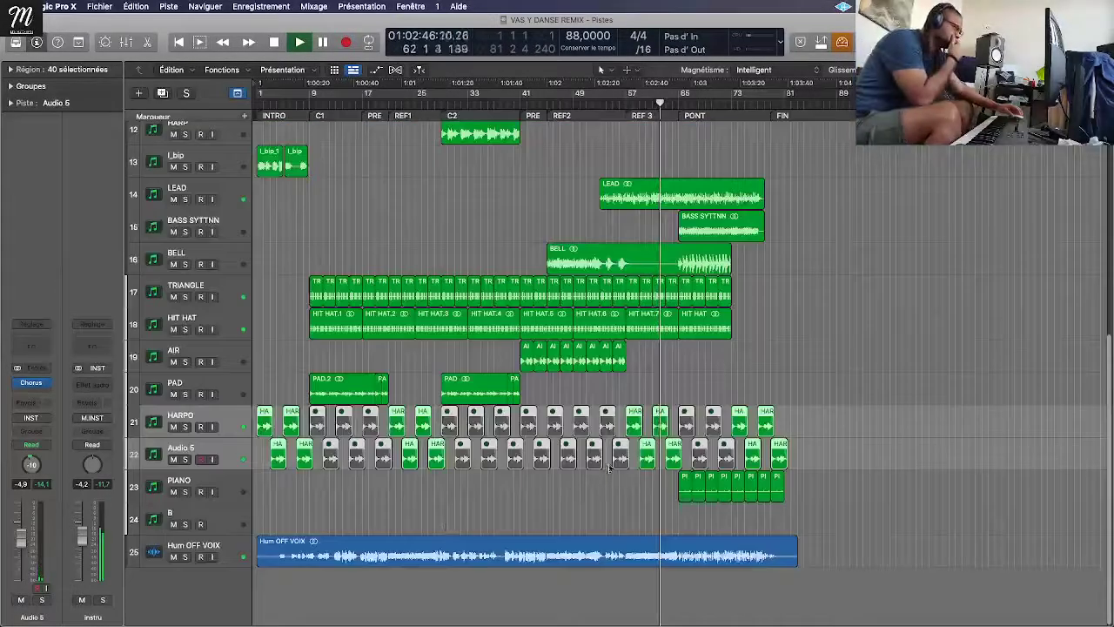
Step: Select the PIANO track, set its volume to 1.0 dB and check its channel in the mixer
left_click(239, 498)
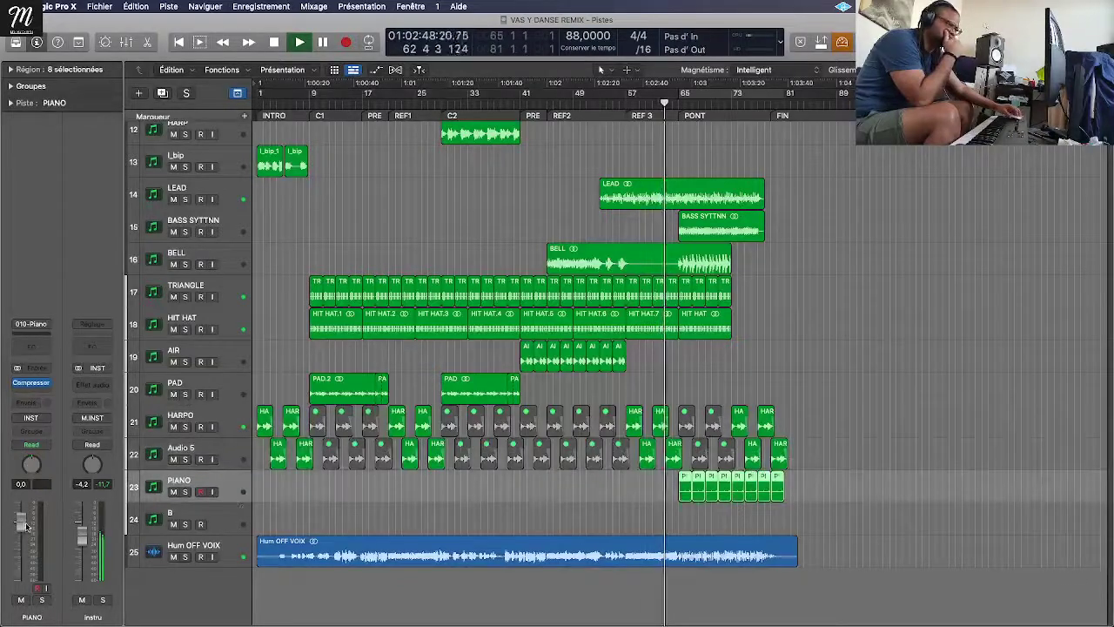
left_click_drag(21, 521, 21, 518)
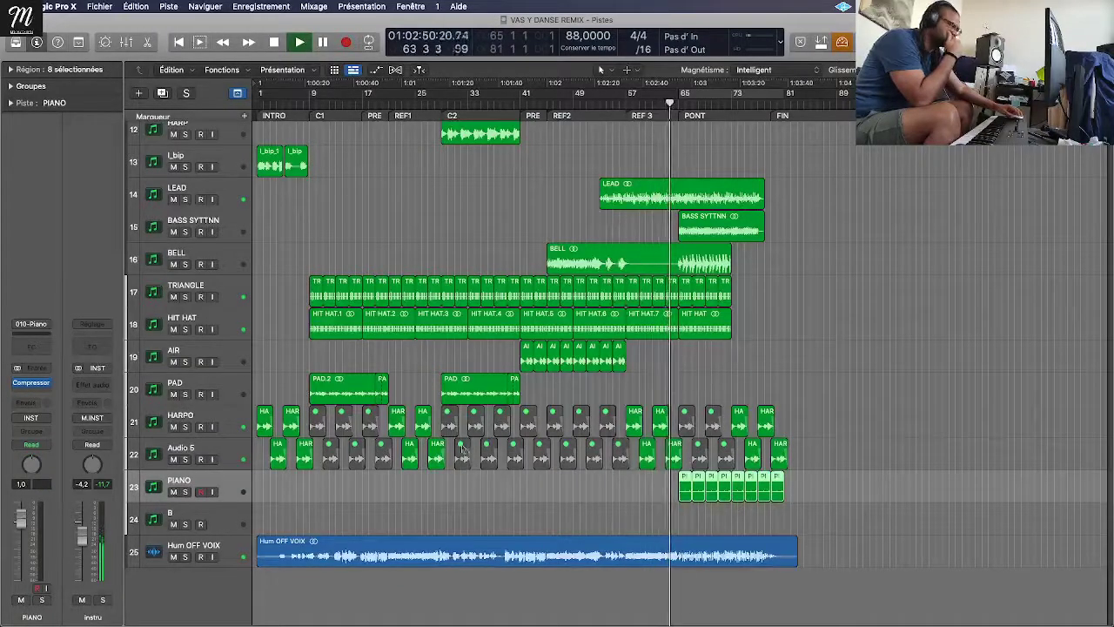
scroll(636, 459, "up", 2)
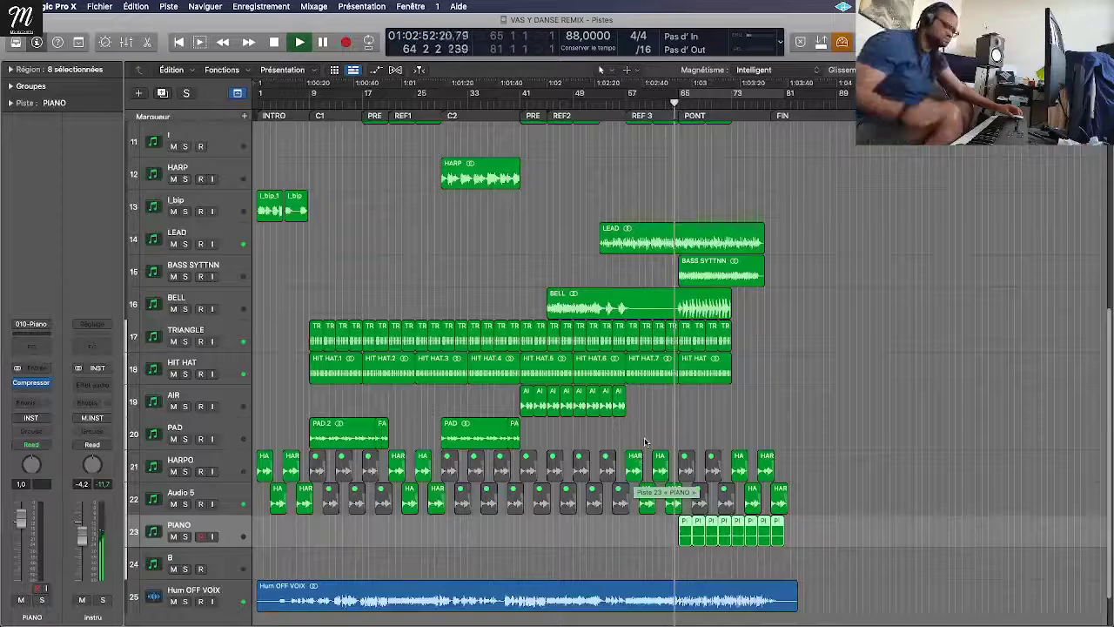
key("super+Up")
key("x")
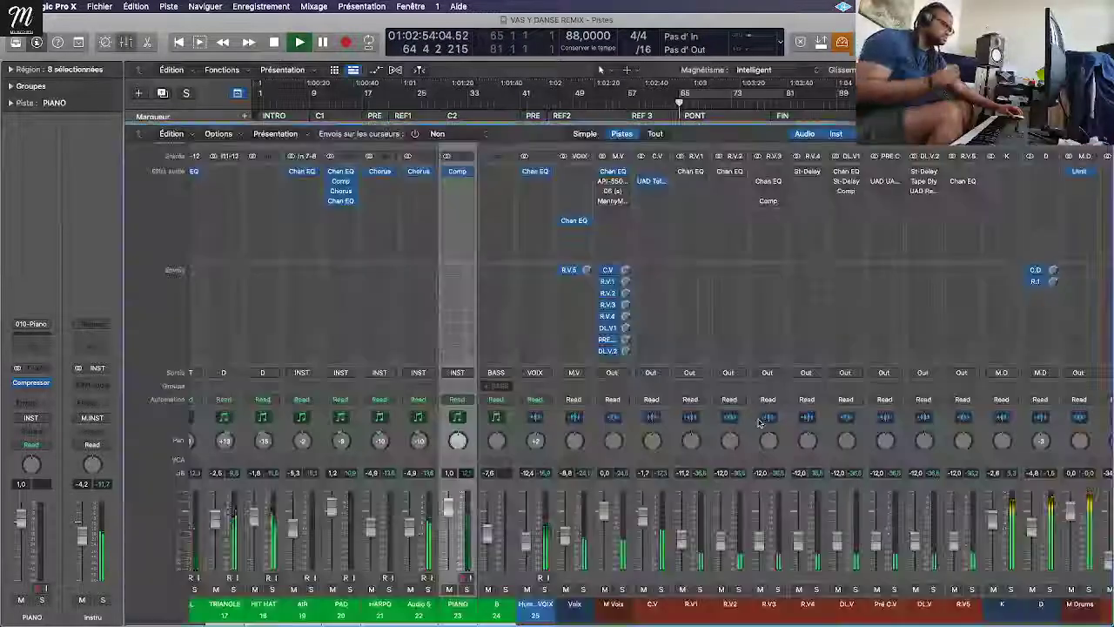
key("x")
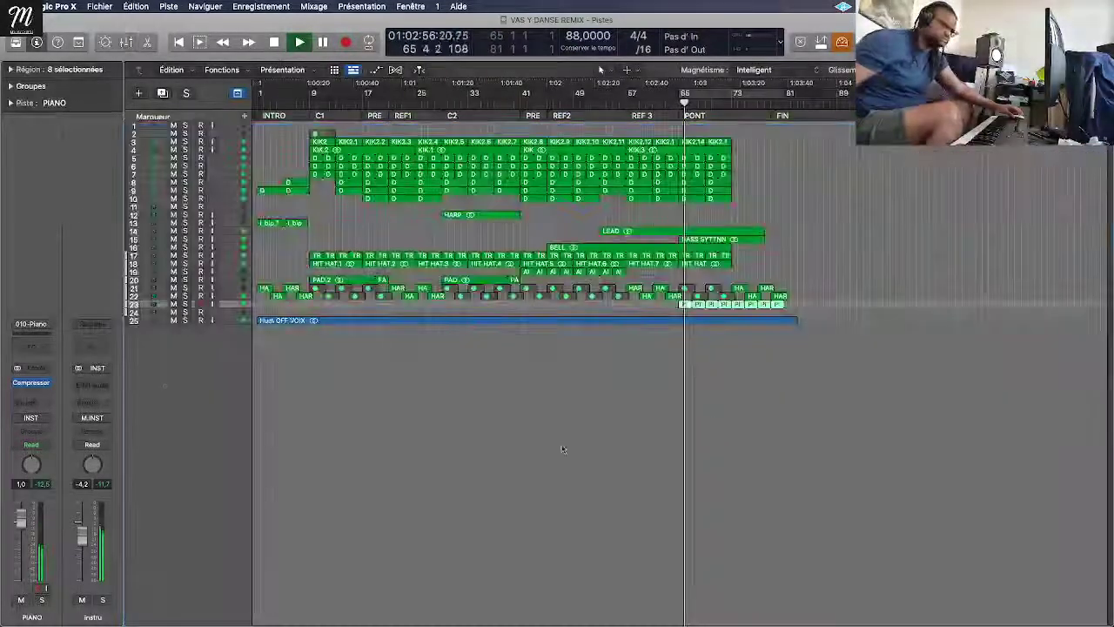
Step: Add a Channel EQ to the PIANO track with a low-shelf boost of about 3 dB at 75.5 Hz
left_click(35, 352)
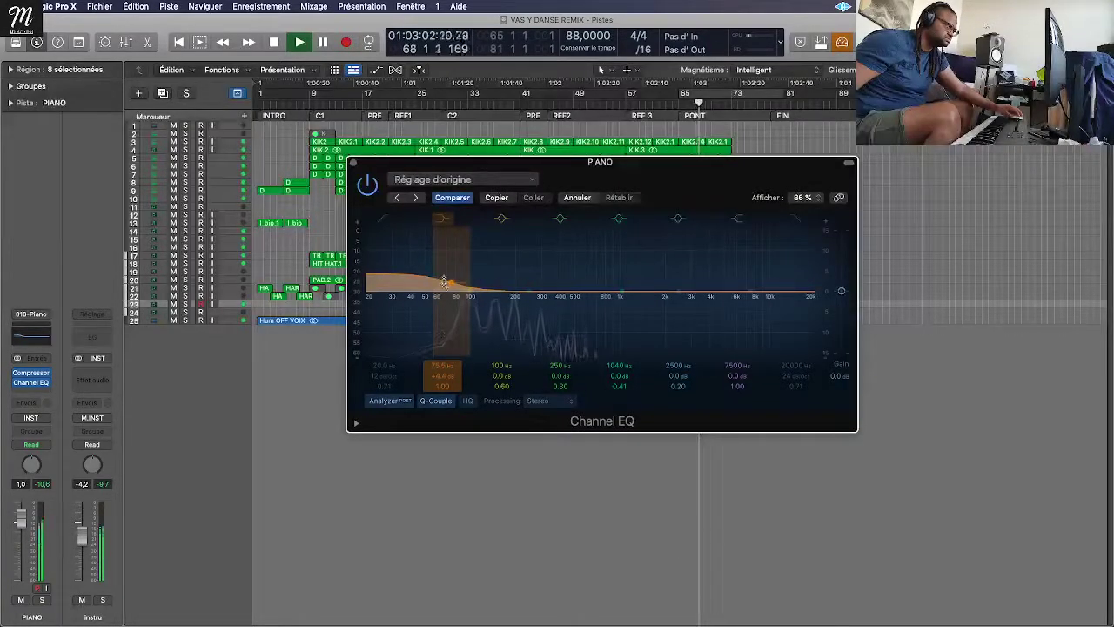
left_click_drag(444, 287, 444, 290)
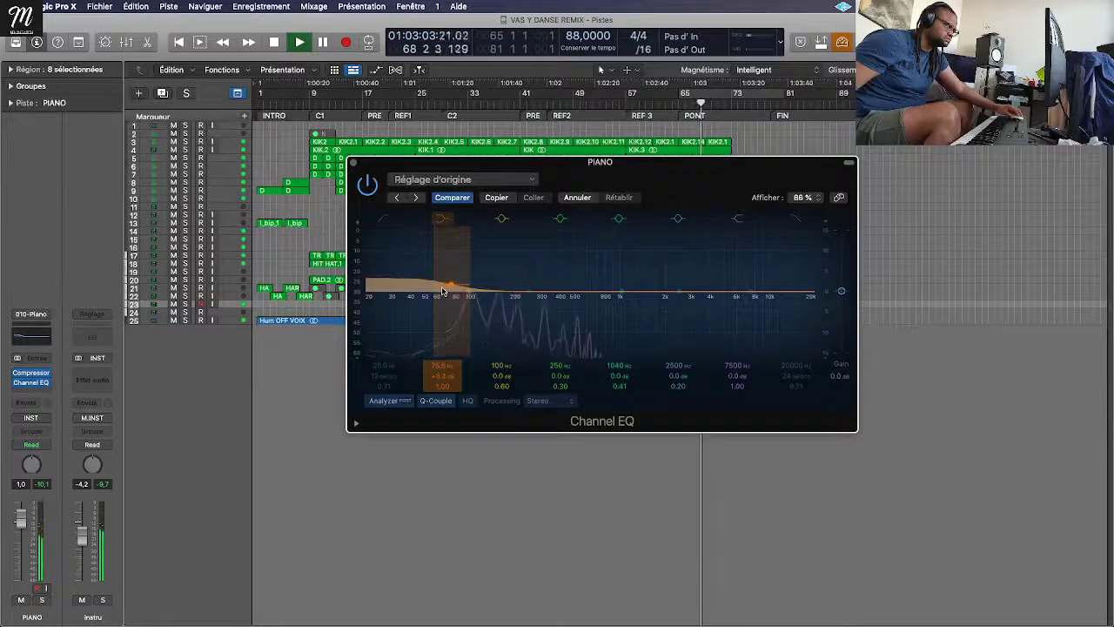
left_click(351, 164)
key("z")
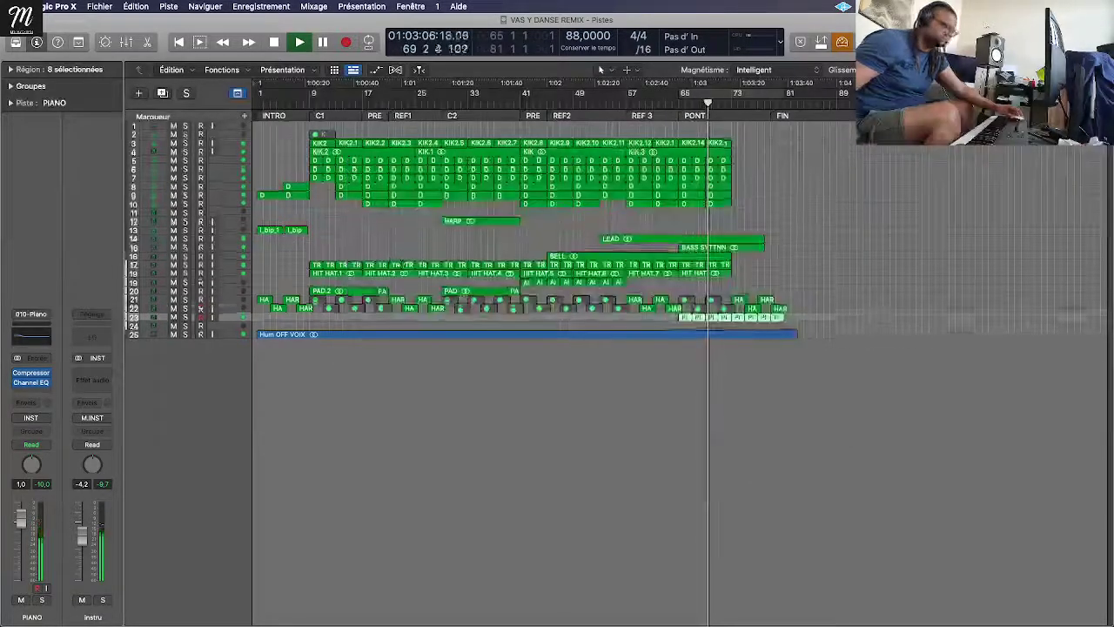
Step: Add a Channel EQ to the BASS SYTTNN track with a low-shelf boost of 2.4 dB and the low cut enabled
left_click(722, 345)
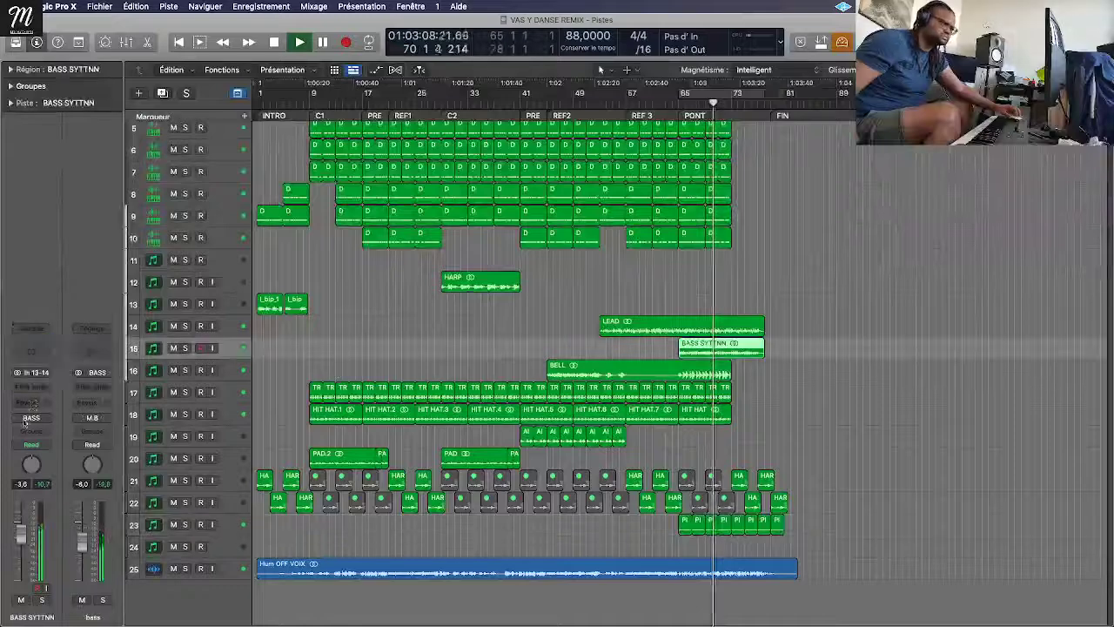
left_click(31, 384)
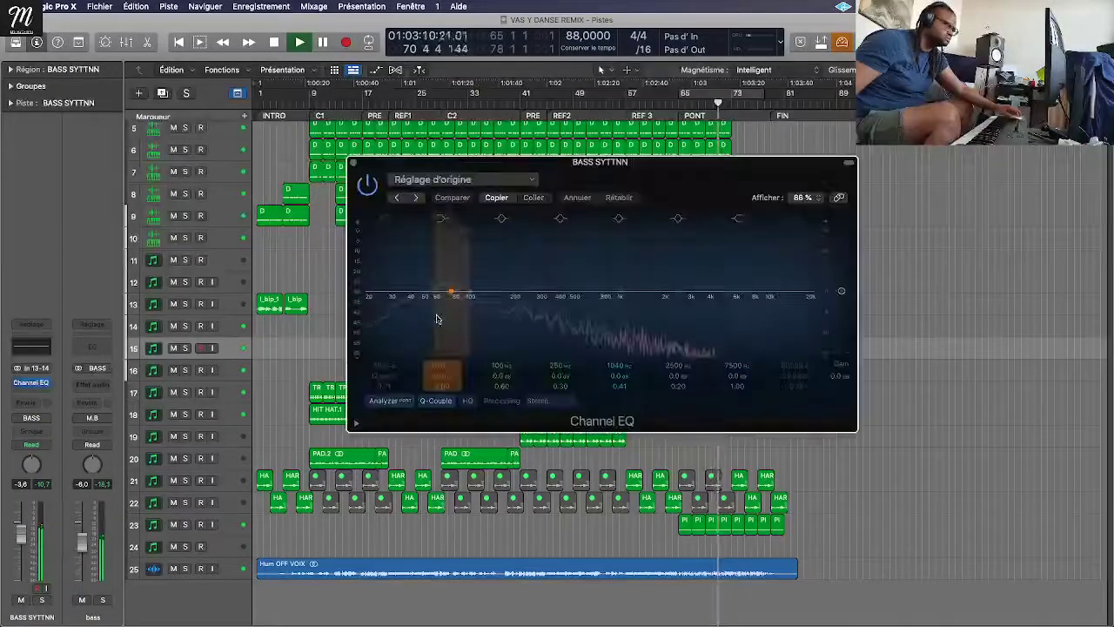
left_click_drag(439, 310, 383, 226)
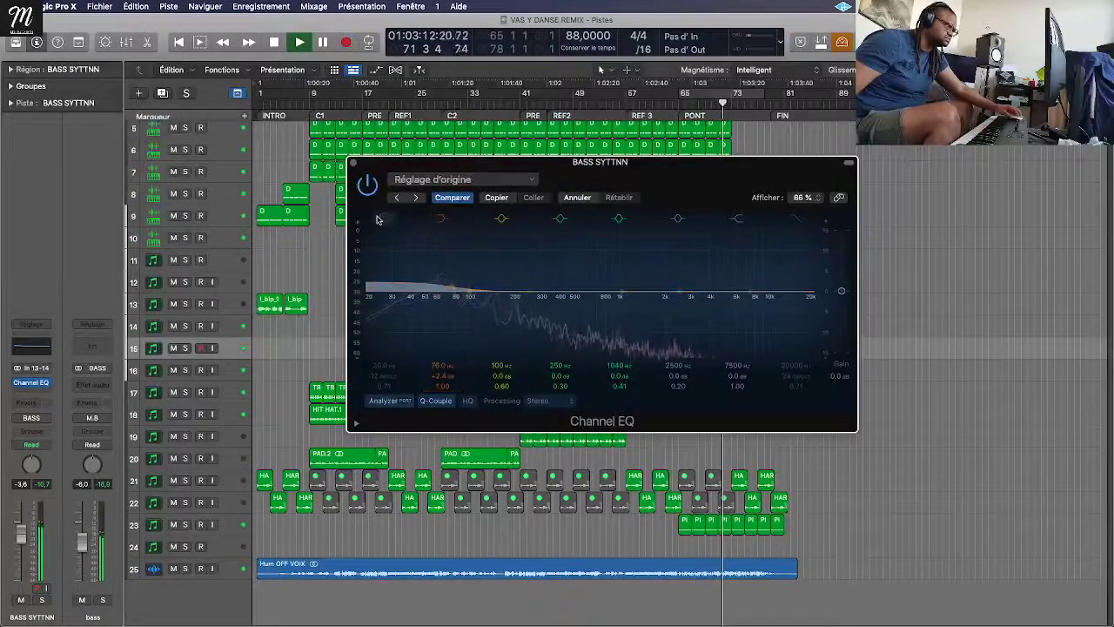
left_click(380, 219)
left_click_drag(444, 289, 448, 283)
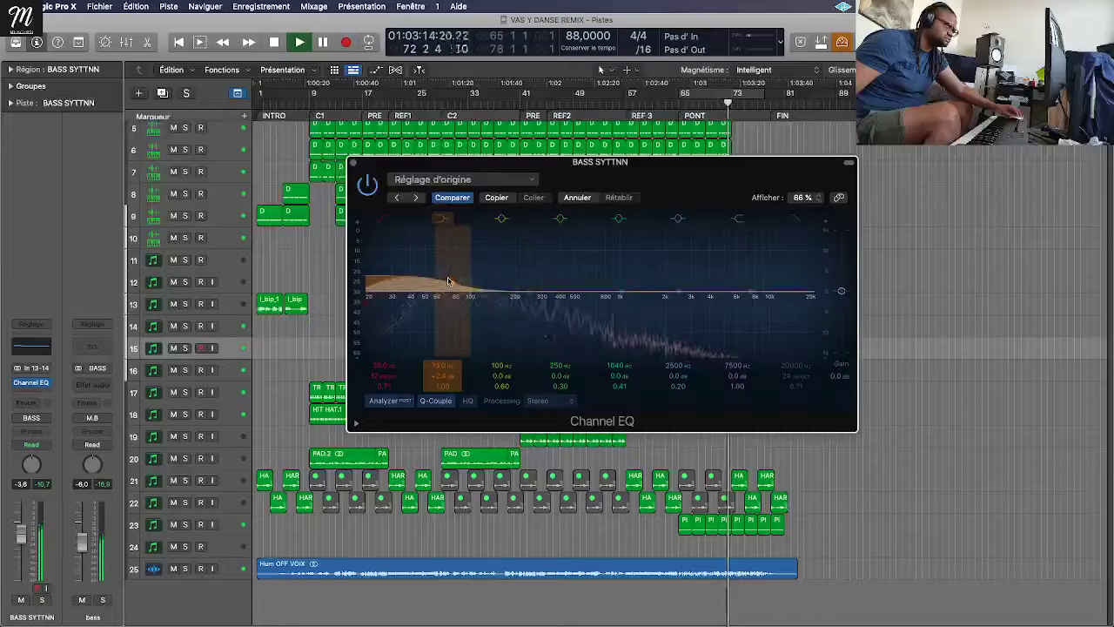
left_click(353, 163)
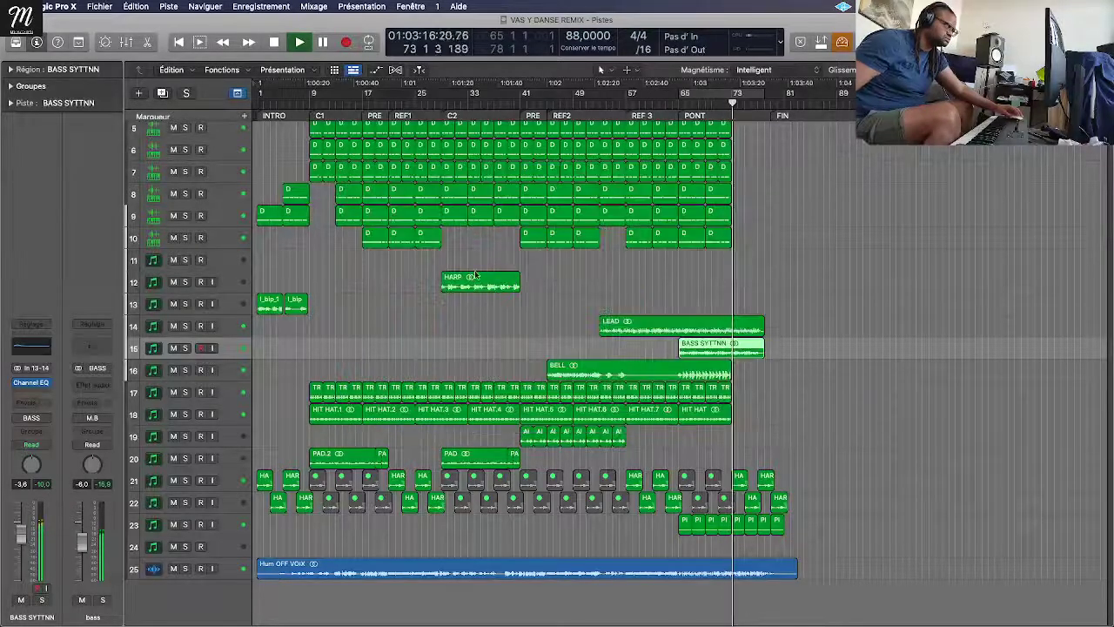
Step: Set the quantization of the L3 Ultramaximizer on the Master Sam channel to 16 bits and close its window
key("x")
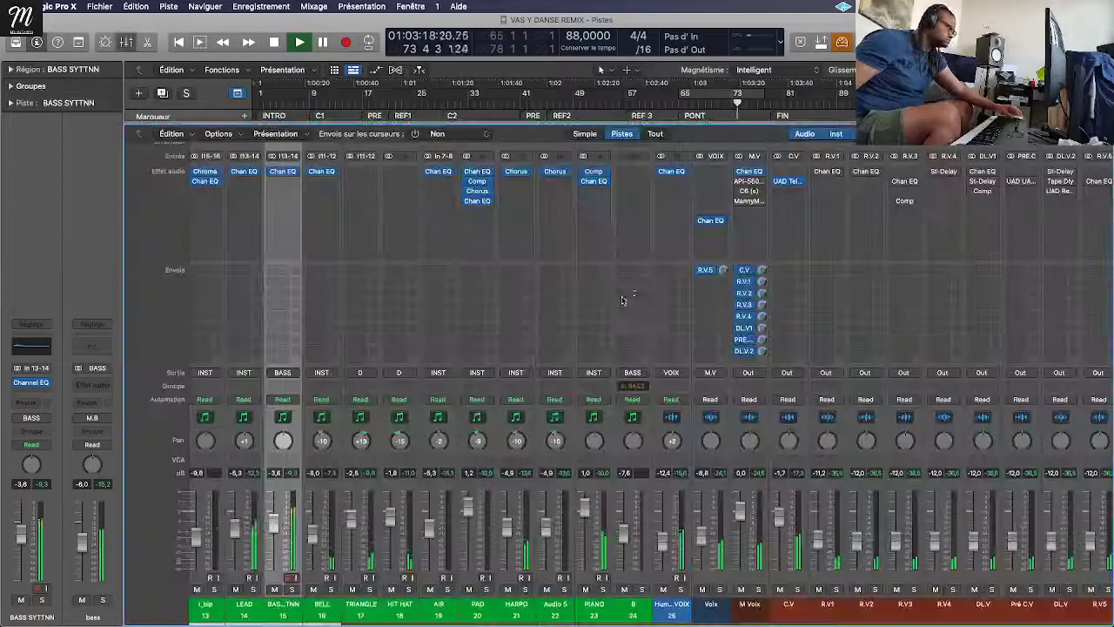
scroll(653, 304, "right", 5)
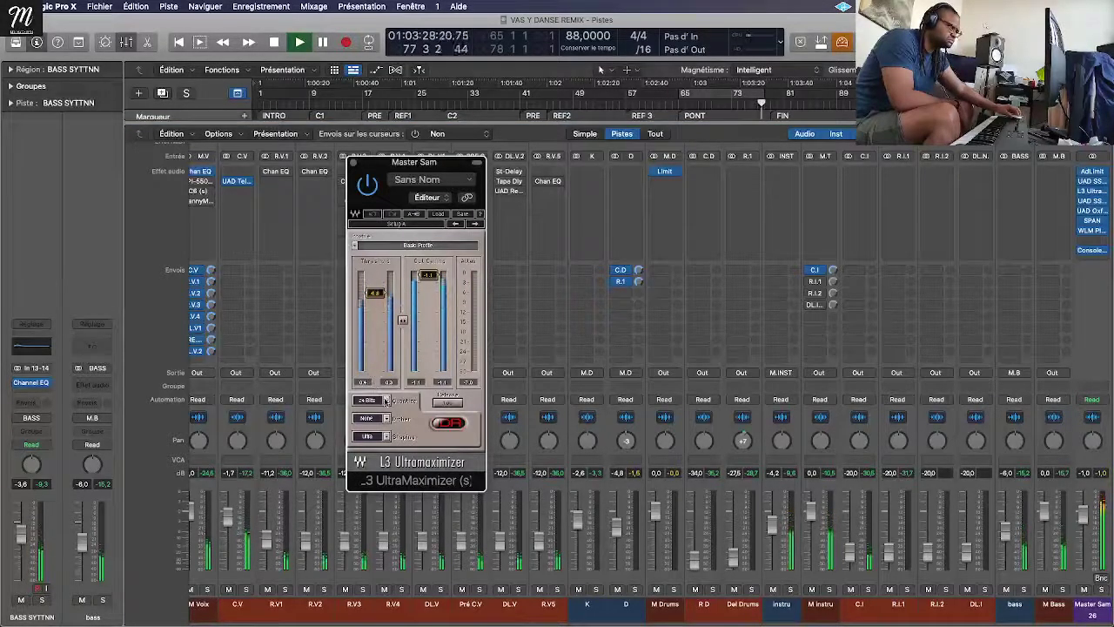
left_click(367, 399)
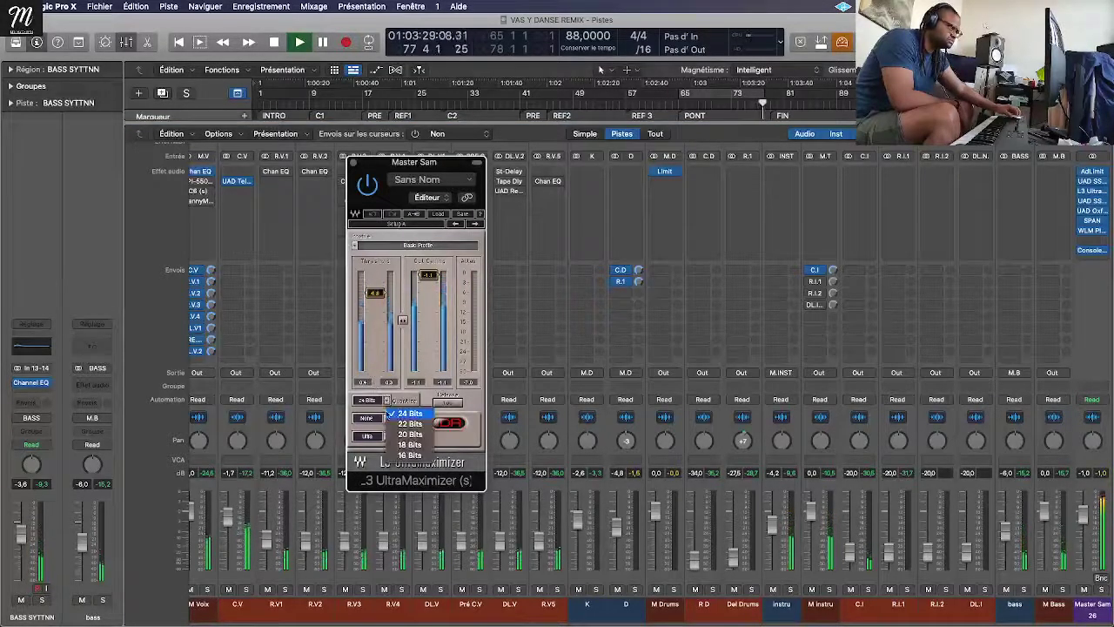
left_click(409, 455)
left_click(353, 163)
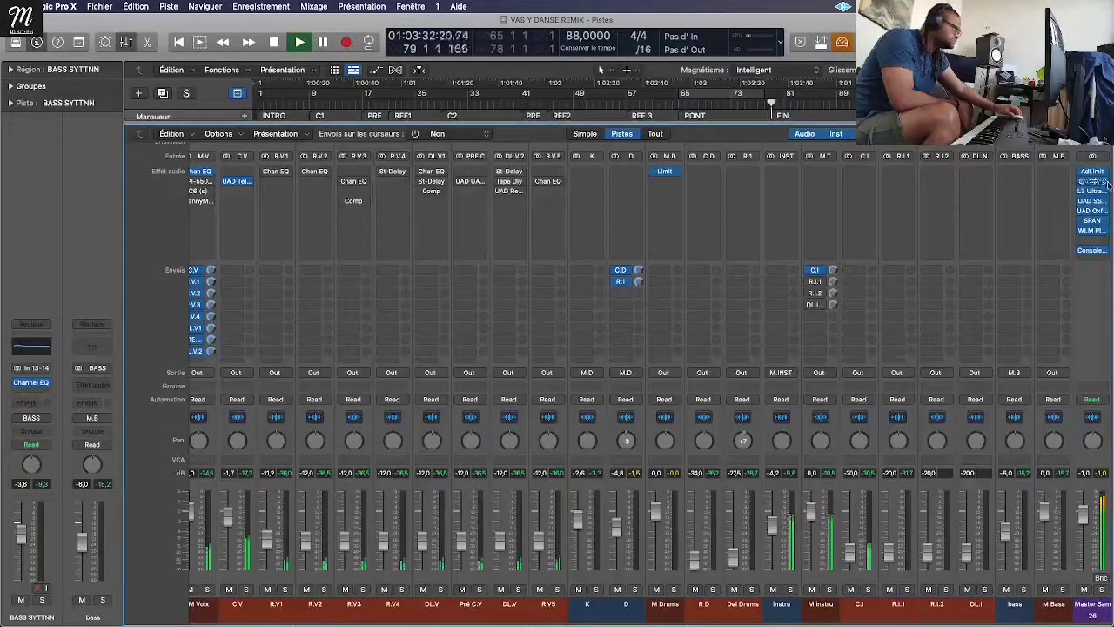
Step: Set the input gain of Master Sam's UAD Oxford Limiter to +2.22 dB, then replay the song from the start with the mixer closed
left_click_drag(1093, 202, 1095, 182)
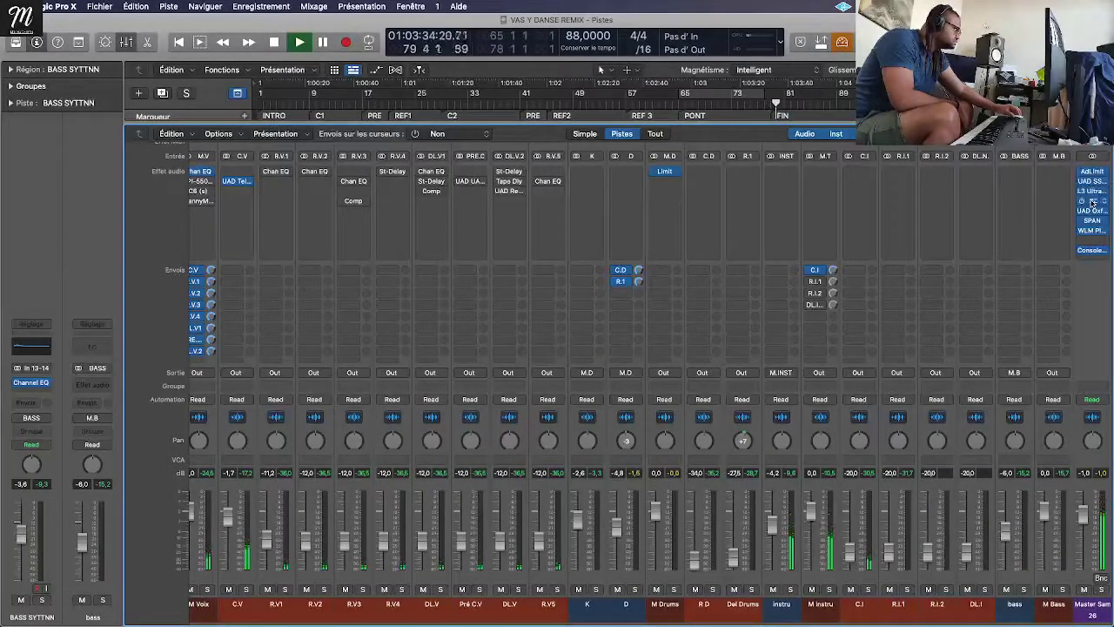
left_click(1092, 212)
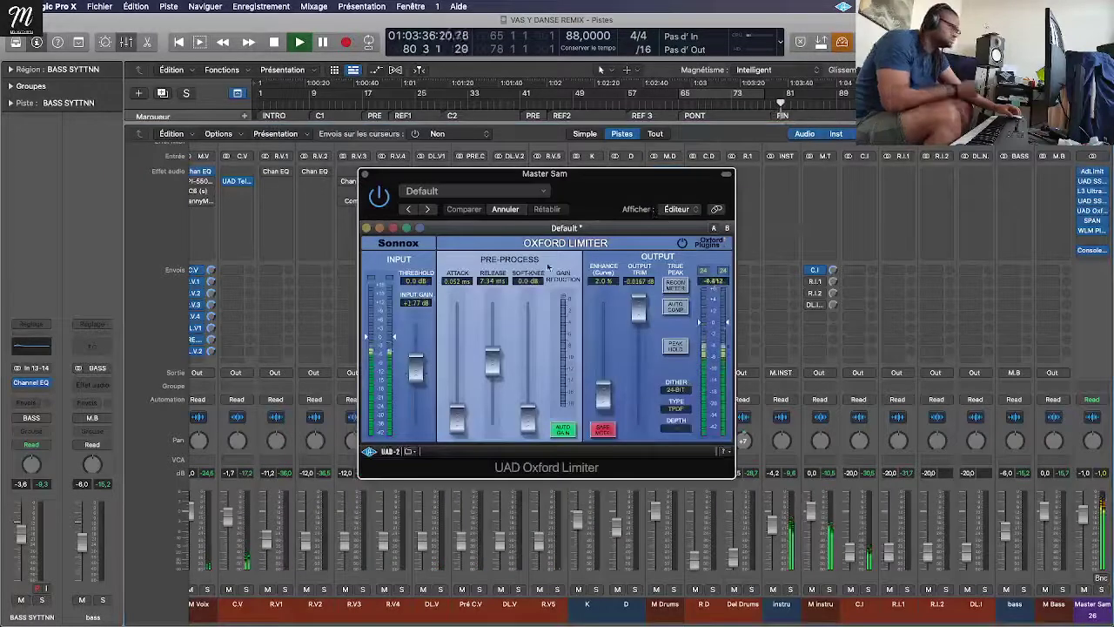
left_click_drag(419, 376, 421, 376)
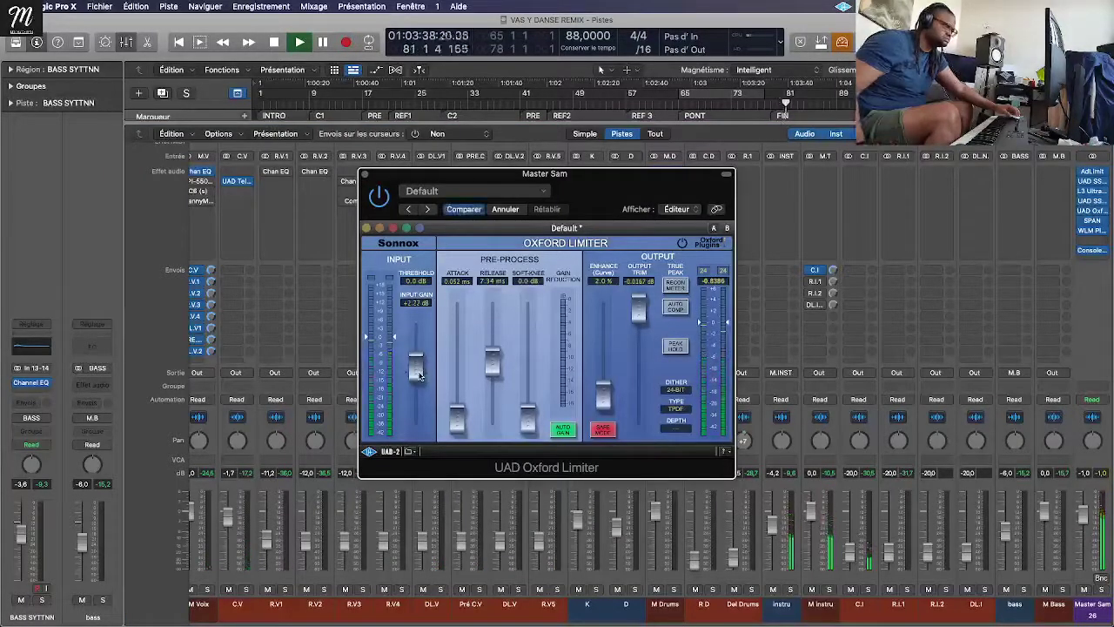
left_click(257, 104)
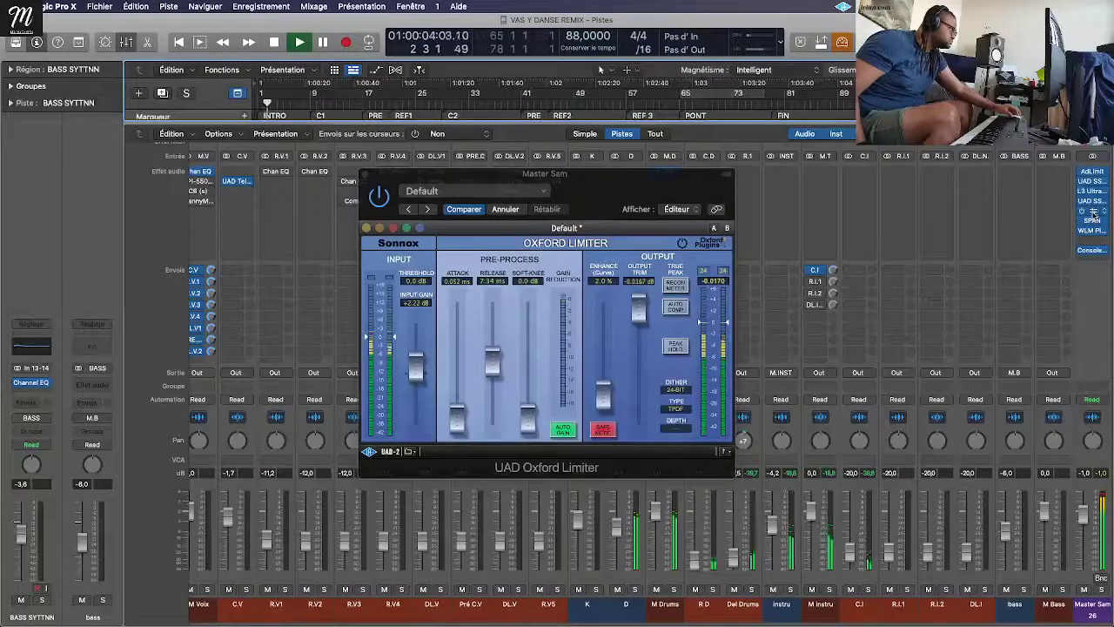
key("v")
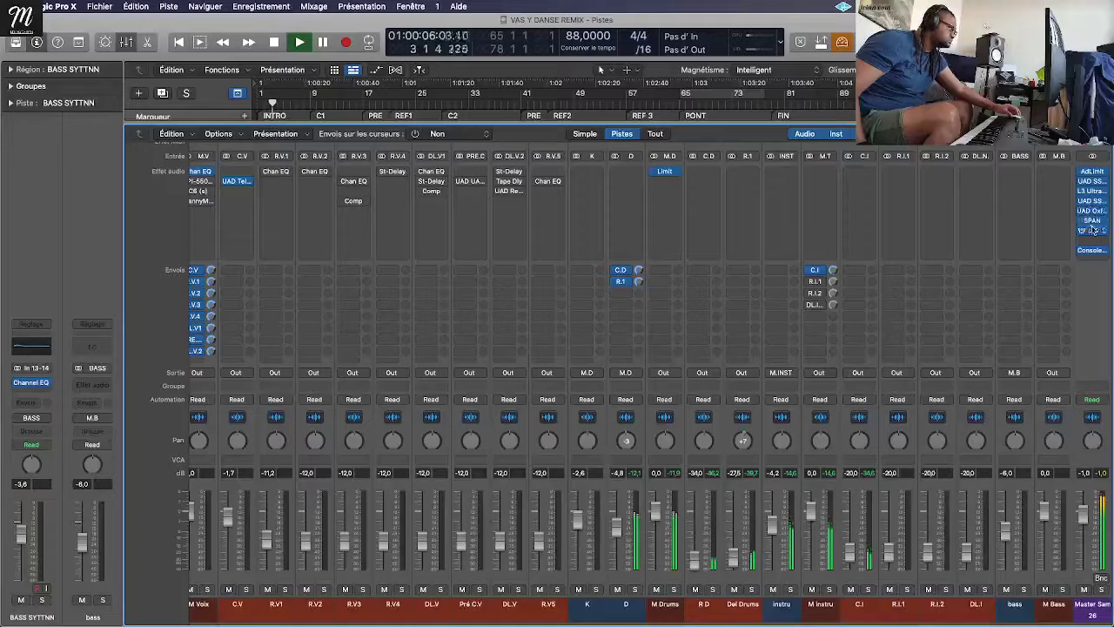
key("x")
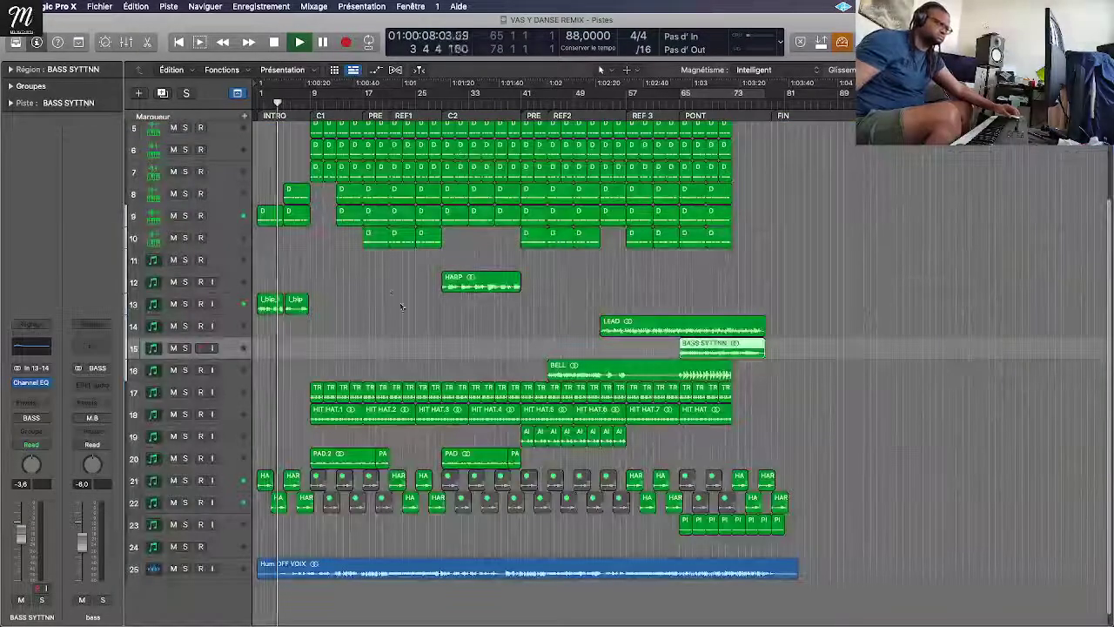
Step: Open the TRITON instrument on track 11 and search its program browser for "lead"
left_click(225, 261)
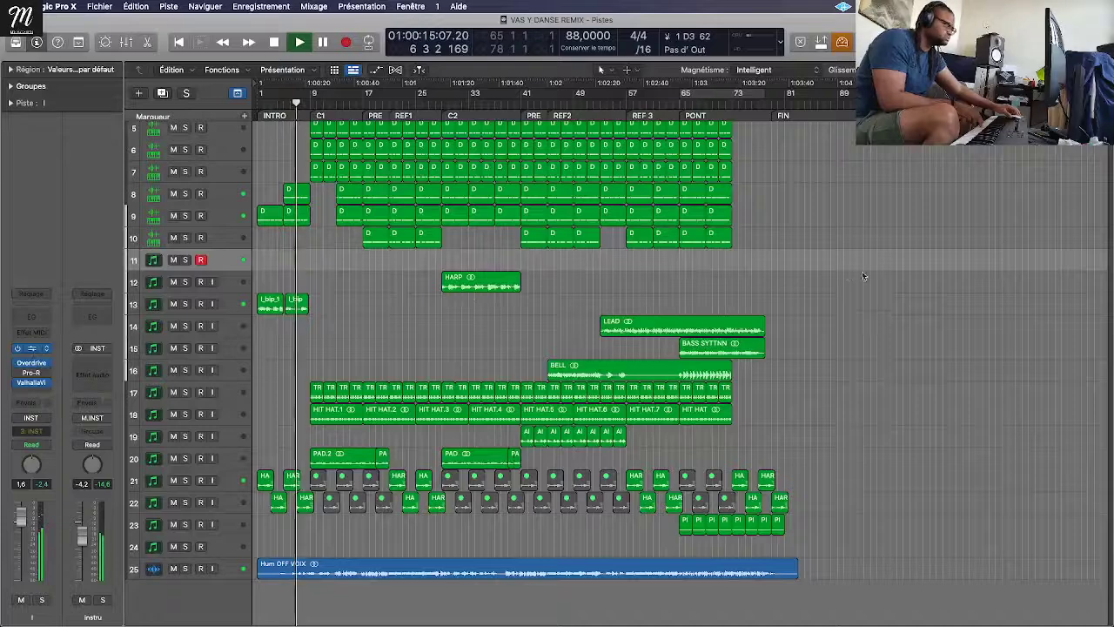
key("v")
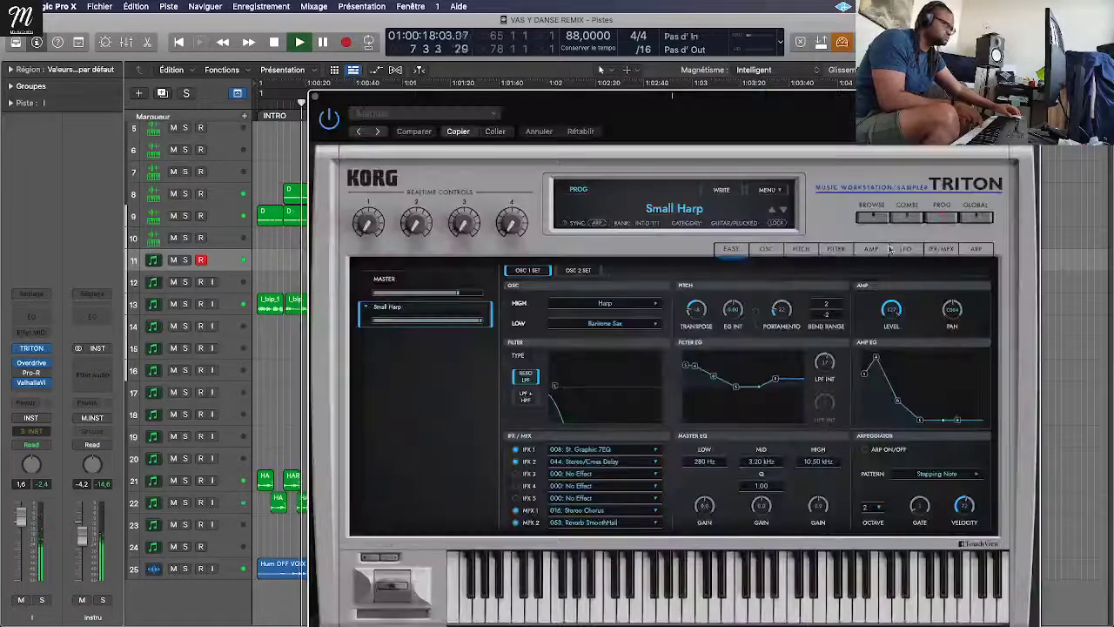
left_click(883, 216)
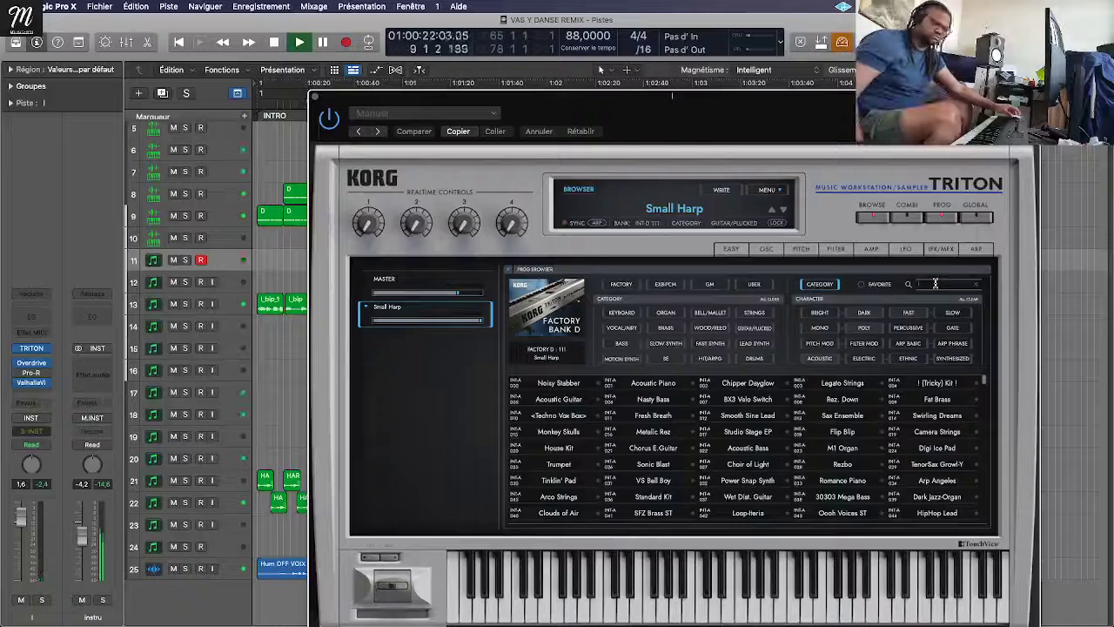
type("lead")
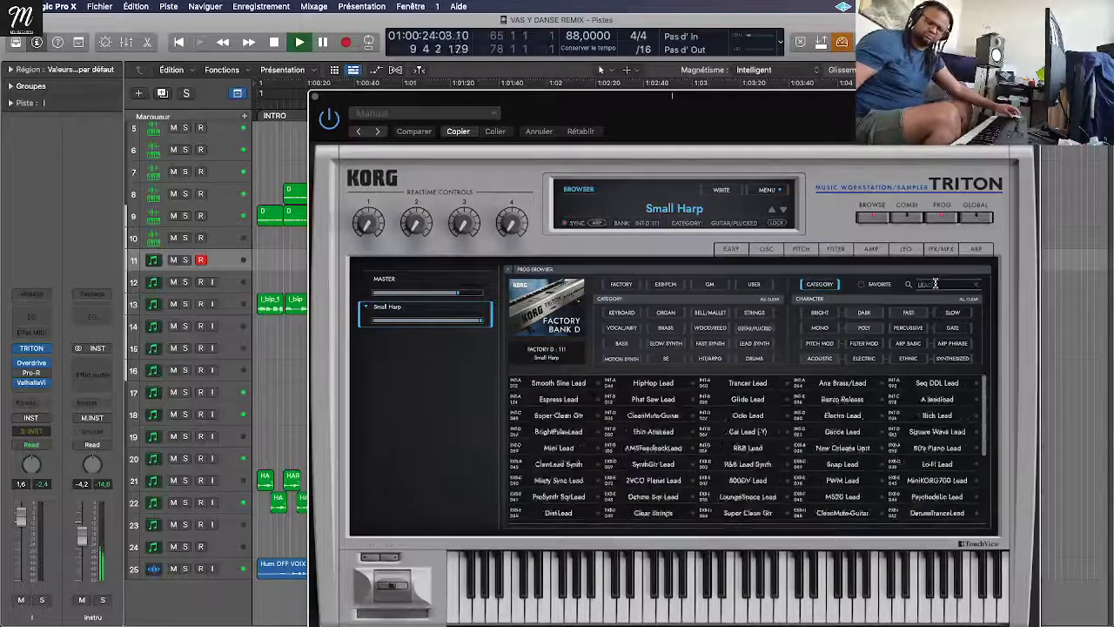
Step: Audition the Trancer, HipHop, Smooth Sine, Rich and Square Wave leads, ClaviLead Synth, SynthGtr Lead and R&B Lead Synth in the TRITON
left_click(732, 384)
left_click(656, 383)
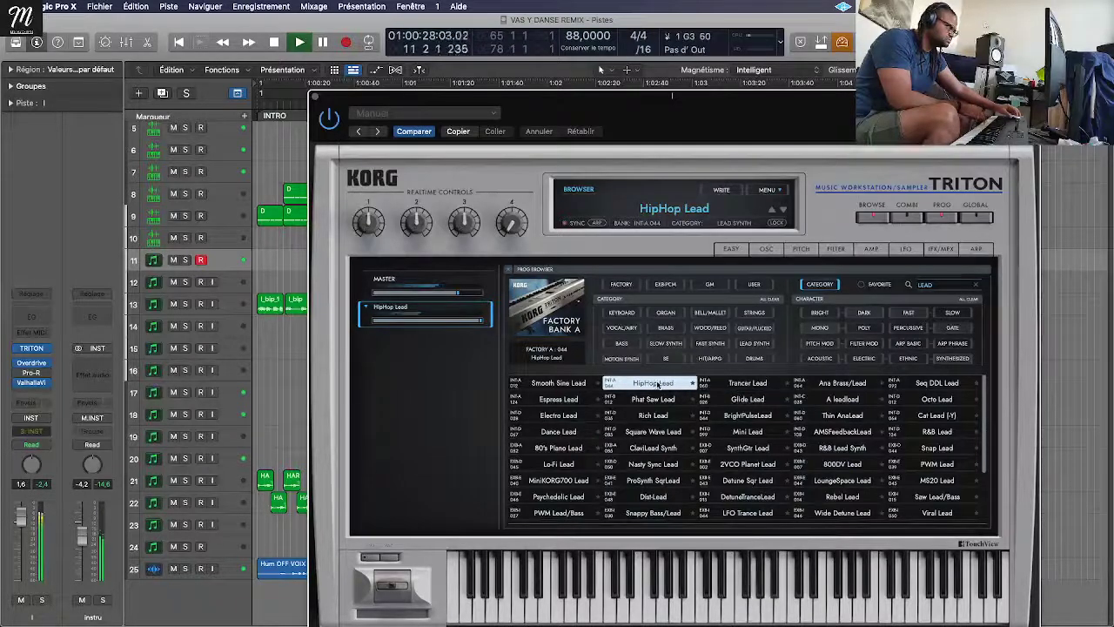
left_click(557, 385)
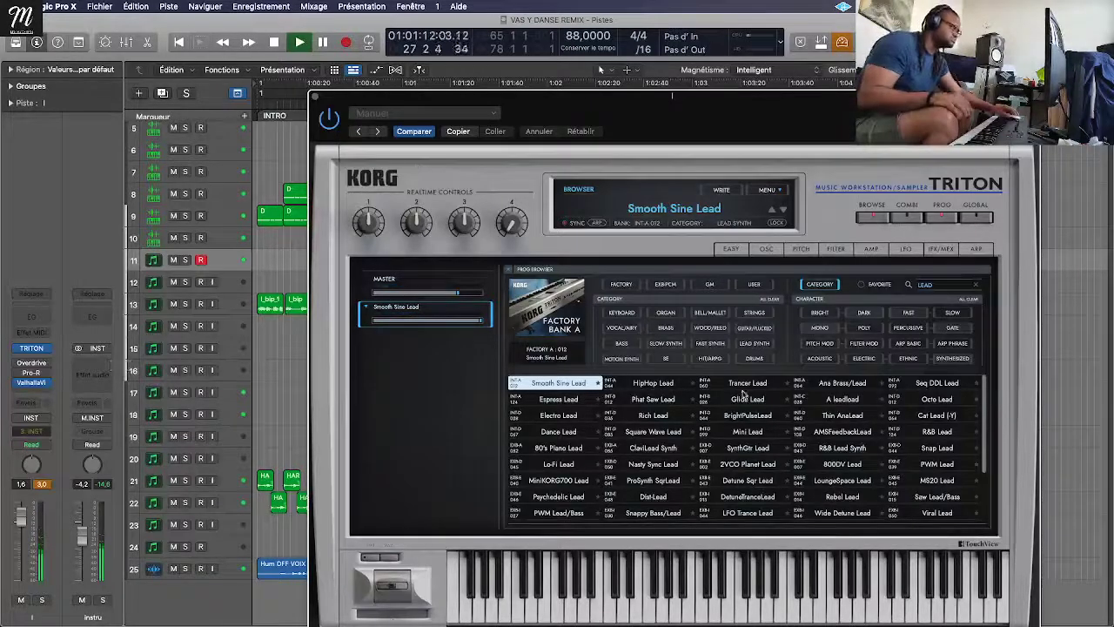
left_click(649, 415)
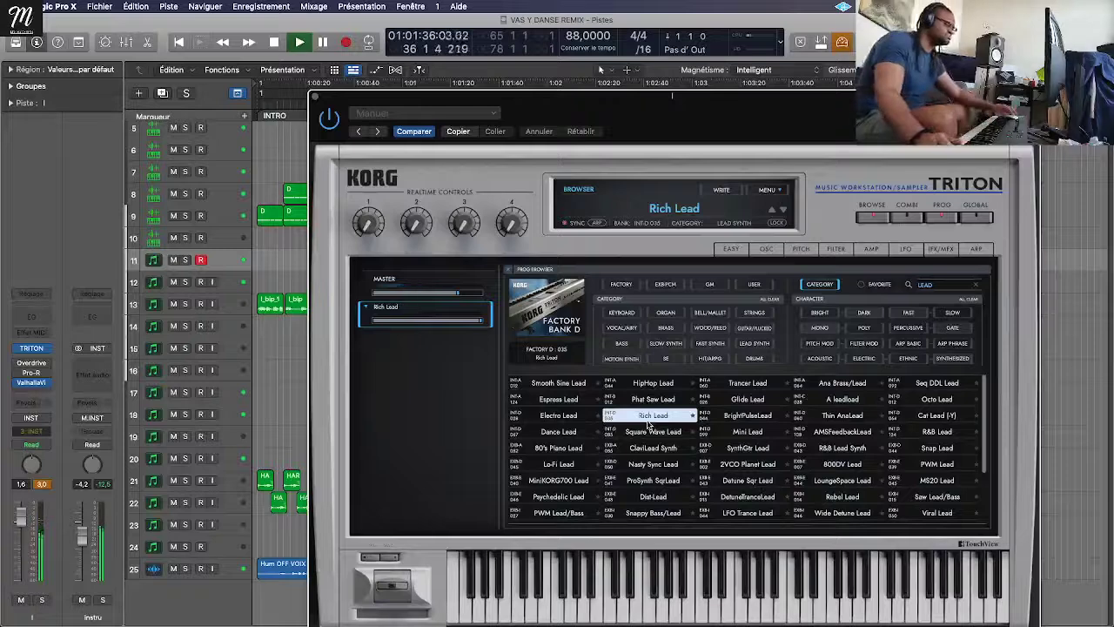
left_click(651, 432)
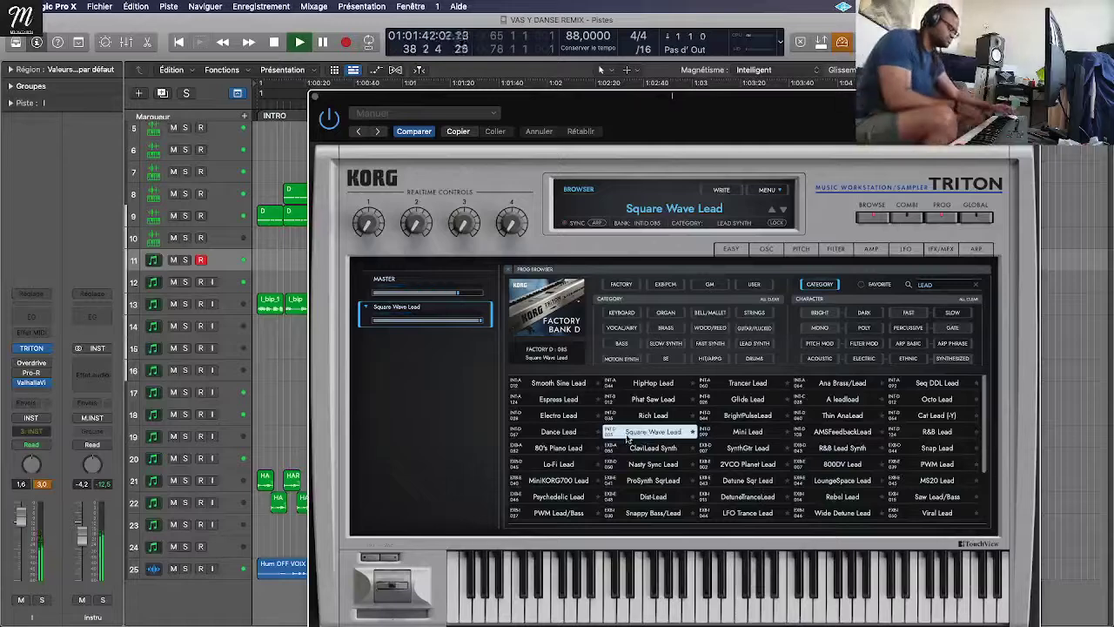
left_click(667, 449)
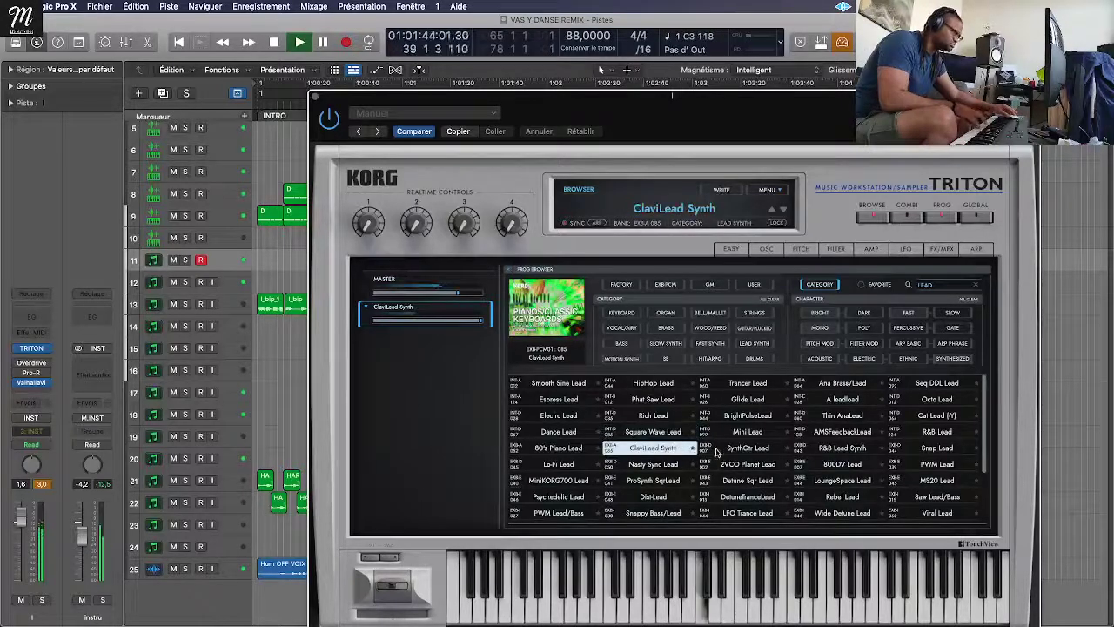
left_click(747, 448)
left_click(822, 449)
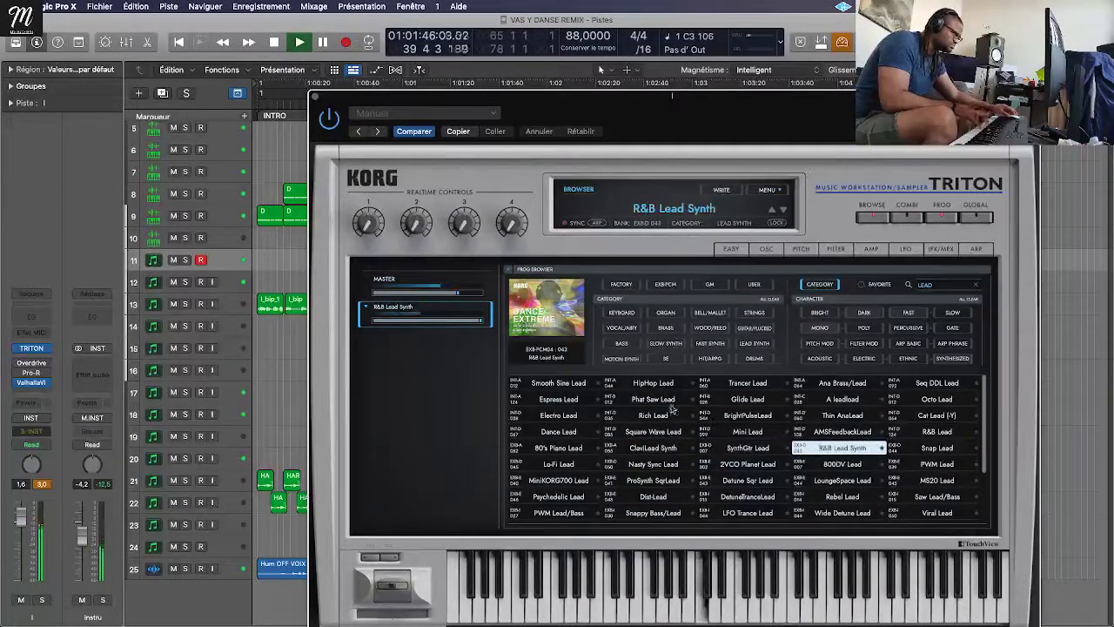
Step: Compare Square Wave Lead, Rich Lead and Electro Lead again, and load Smooth Sine Lead as the TRITON program
left_click(671, 429)
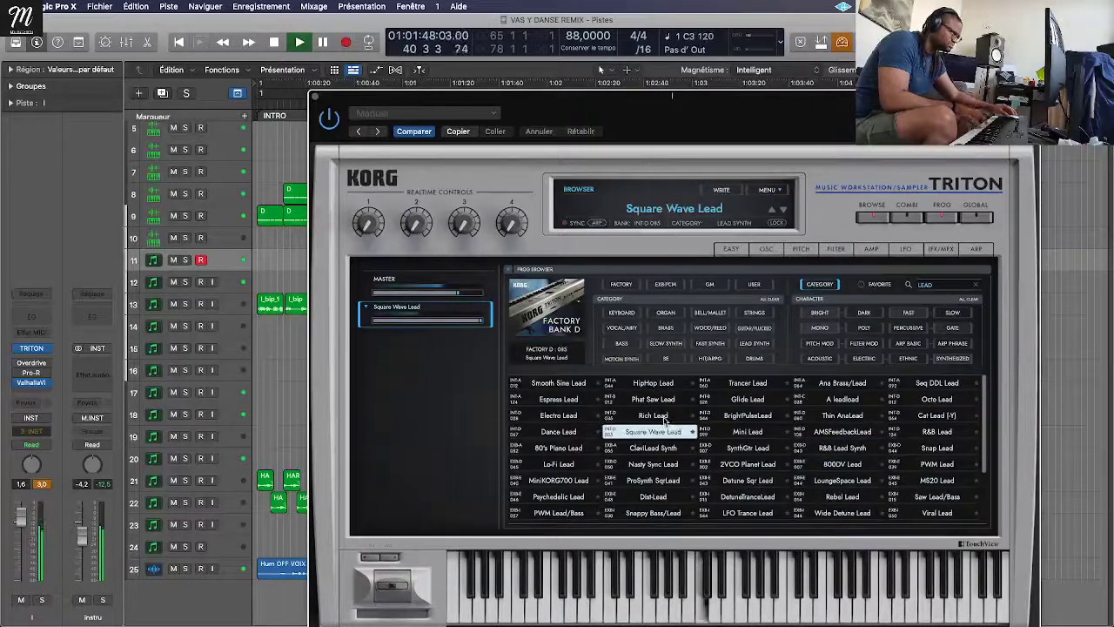
left_click(664, 417)
left_click(581, 414)
left_click(570, 387)
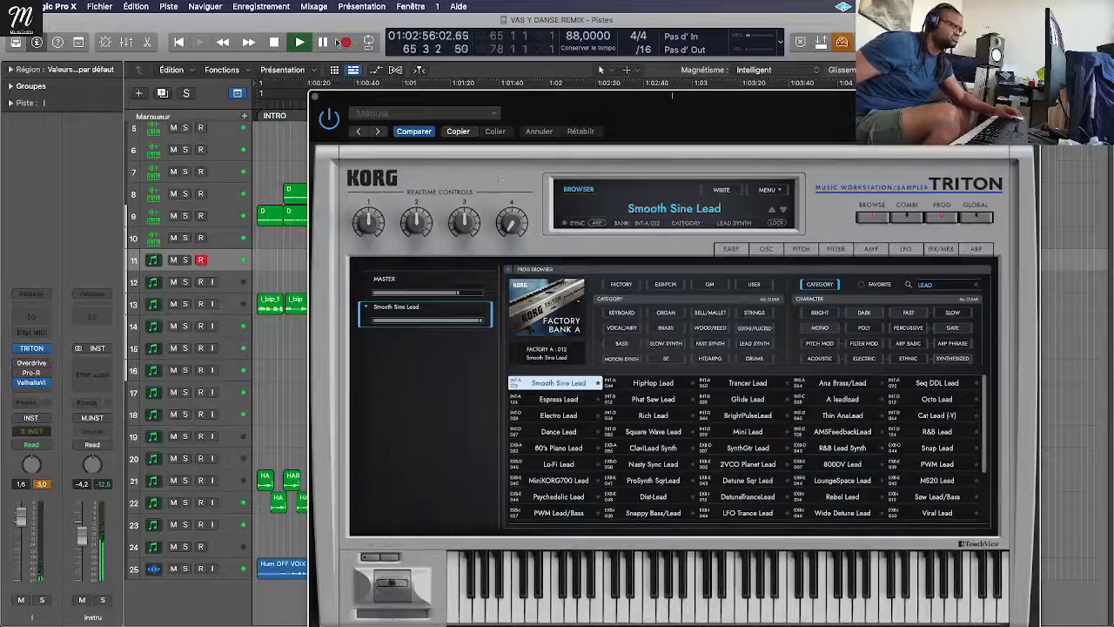
Step: Replay the song from the start with Smooth Sine Lead loaded, then close the TRITON window
key("Return")
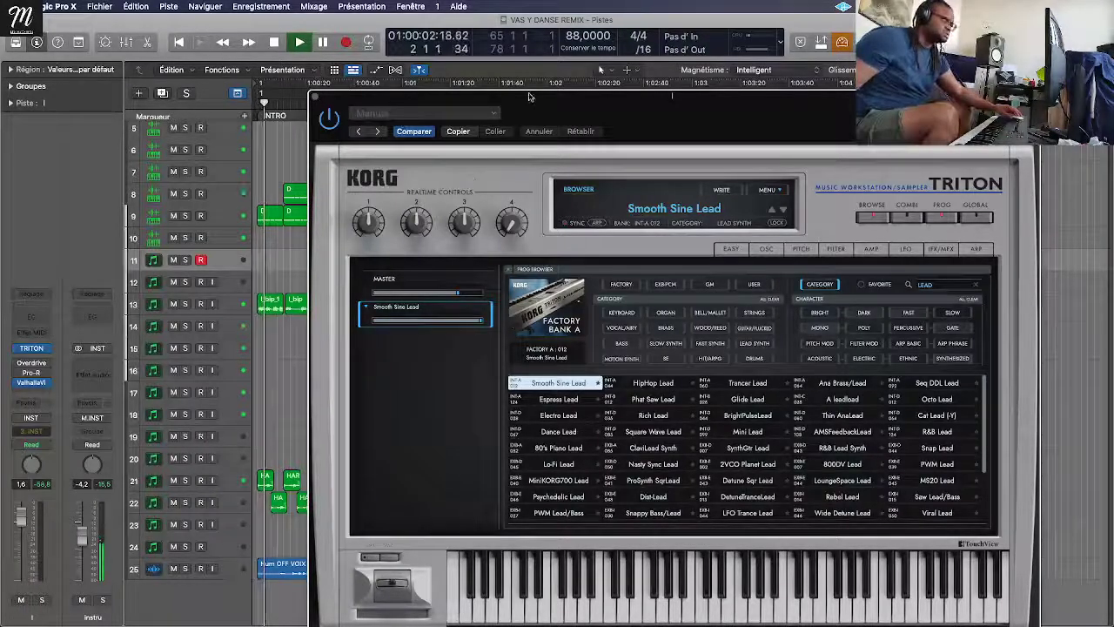
left_click_drag(516, 96, 450, 92)
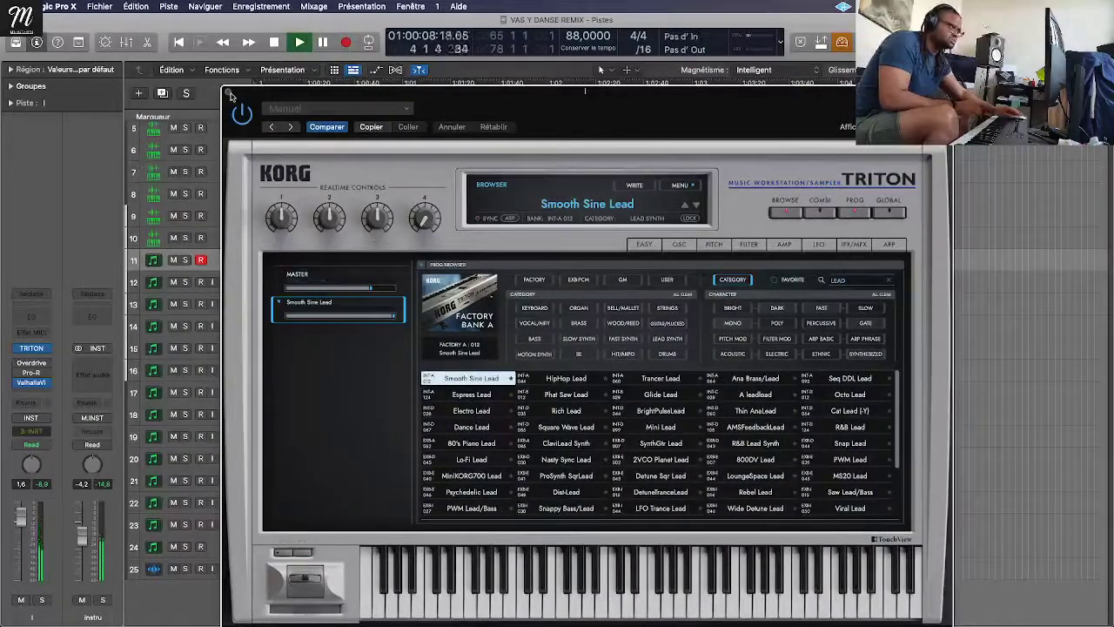
key("super+w")
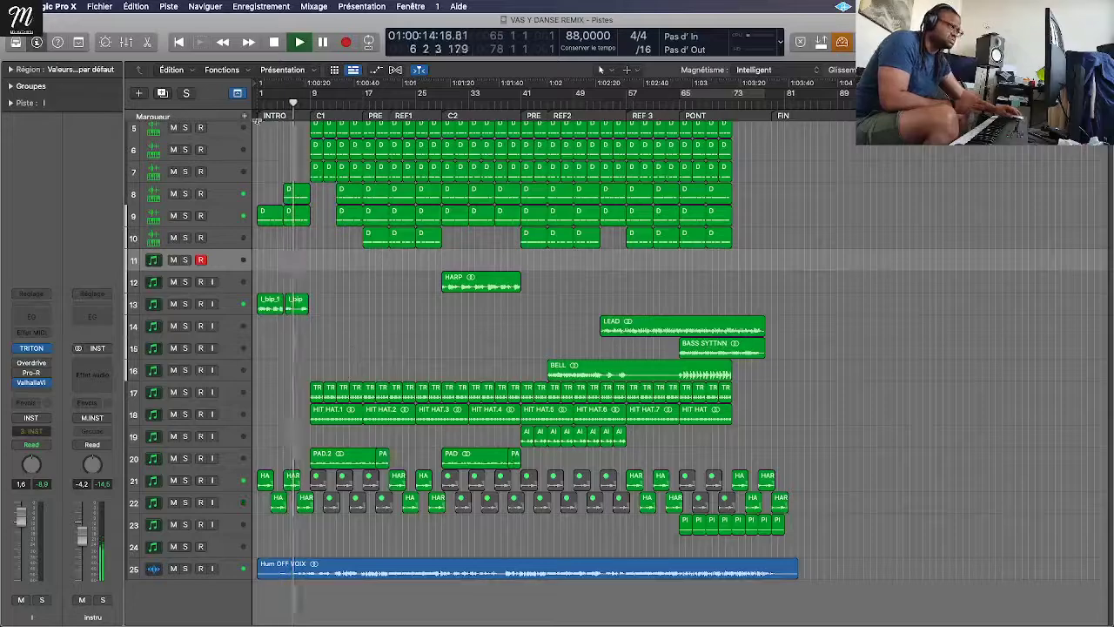
Step: Switch to Streamlabs Desktop to check the recording and its audio output level, return briefly to Logic Pro, and bring Streamlabs Desktop forward again
key("ctrl+Right")
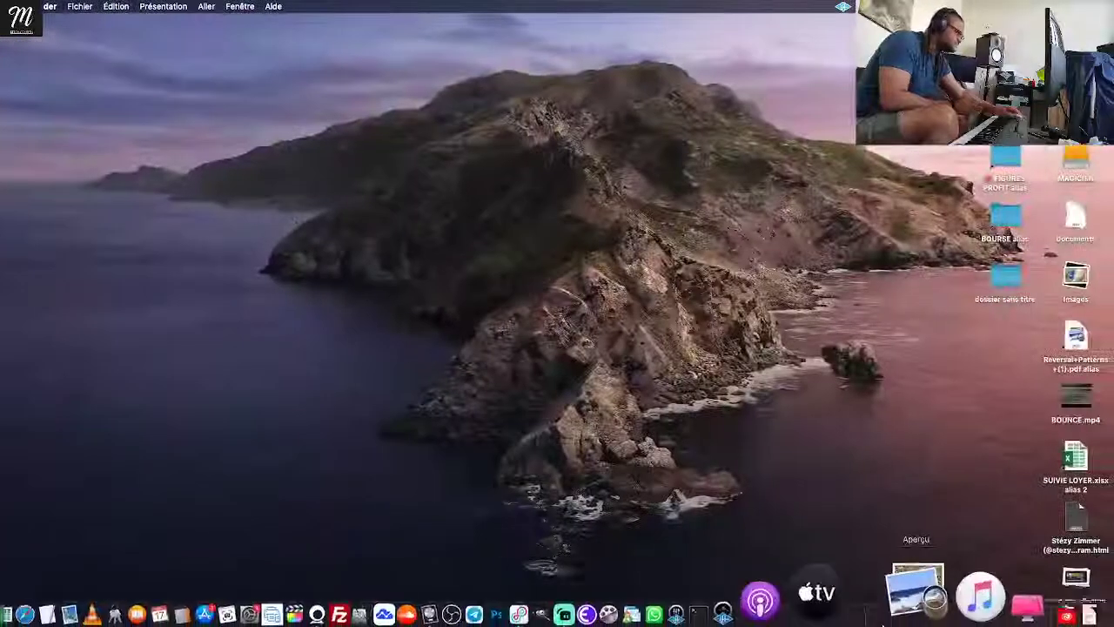
left_click(1033, 602)
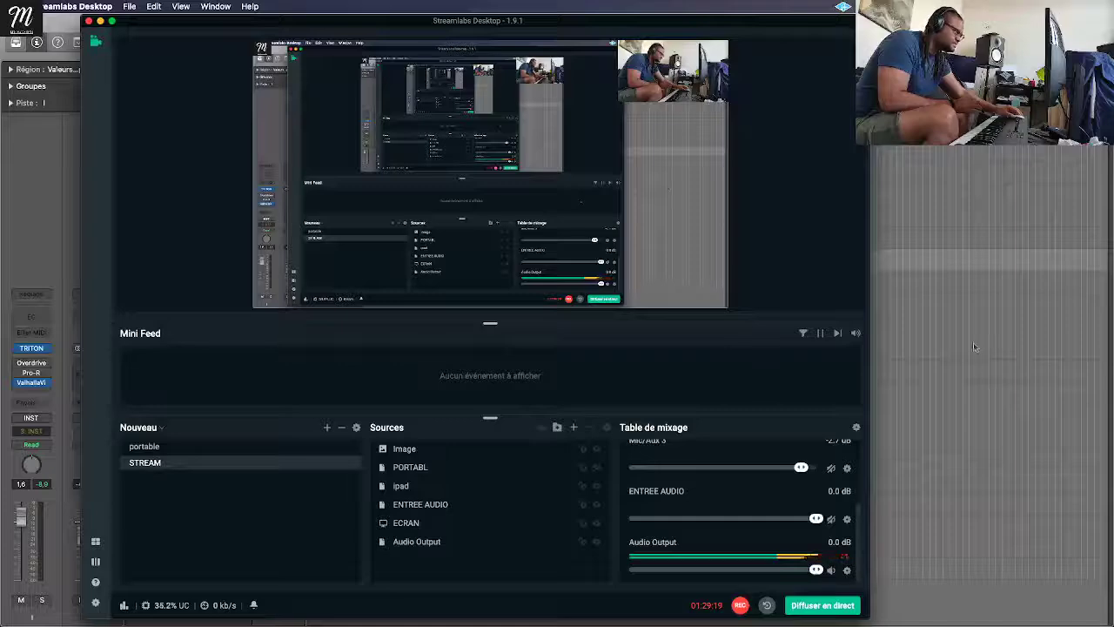
left_click(975, 346)
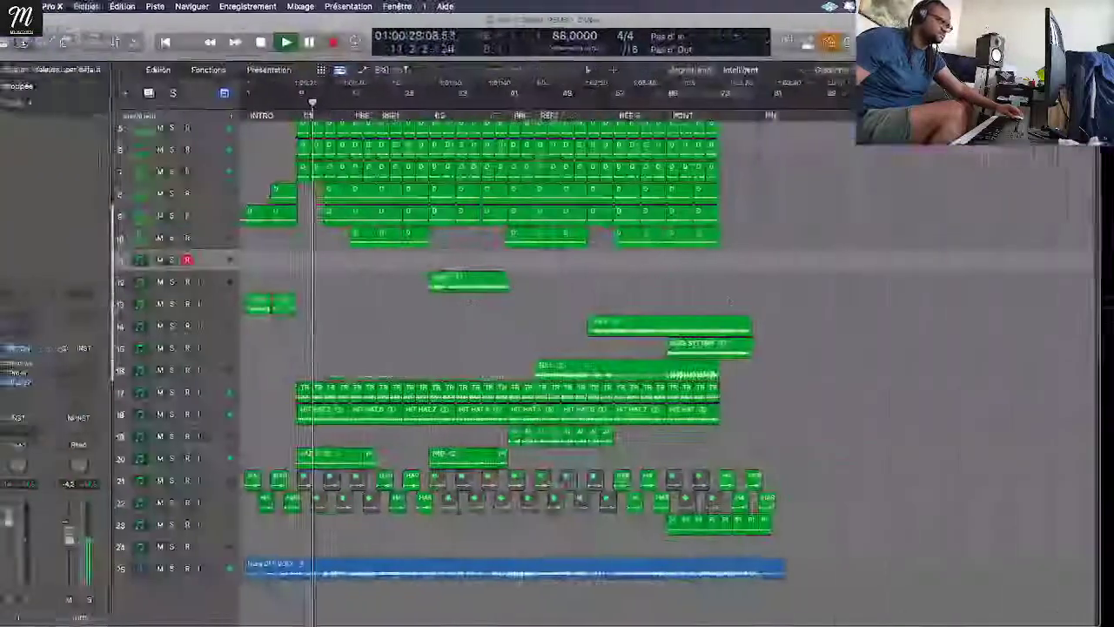
key("ctrl+Up")
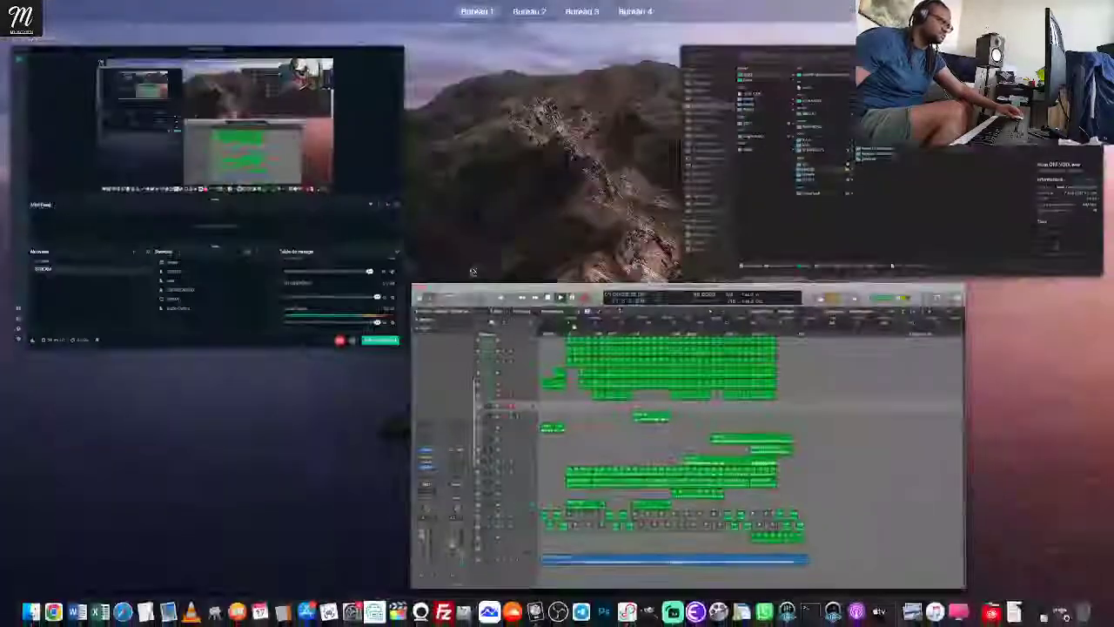
left_click(209, 200)
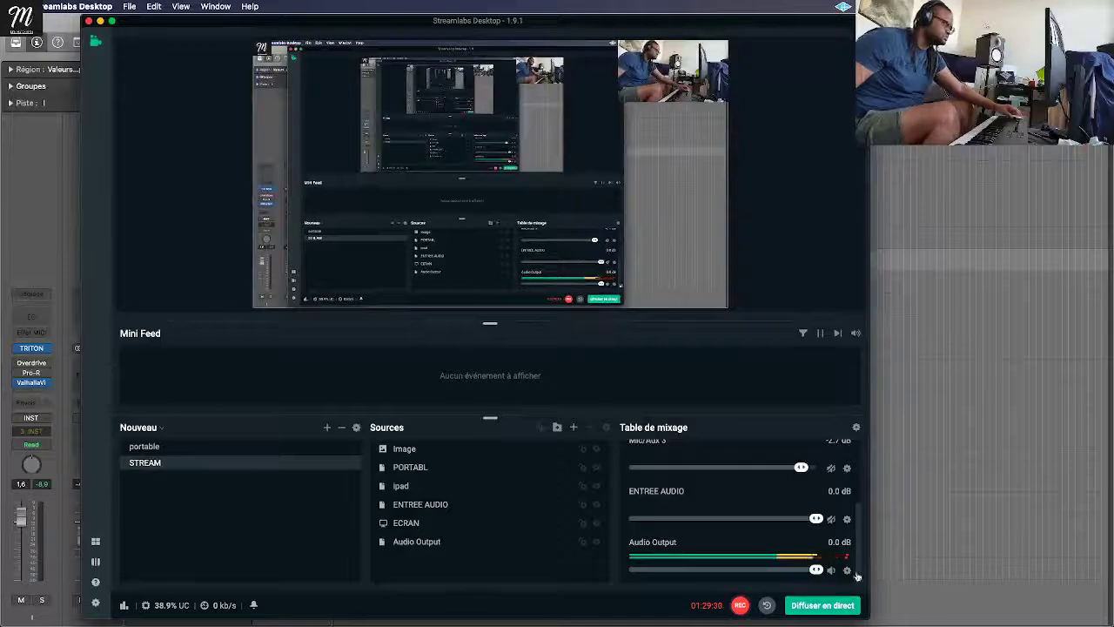